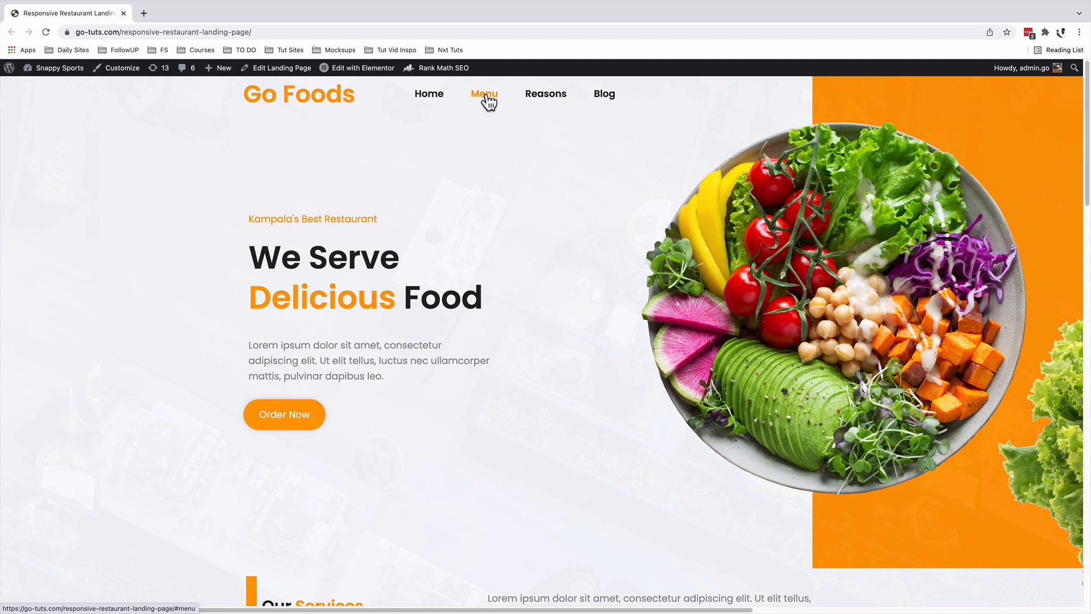
Step: Test the Menu and Blog navigation links on the finished restaurant page and highlight the word "Delicious" in the hero heading
{"action": "left_click", "coordinate": [487, 97]}
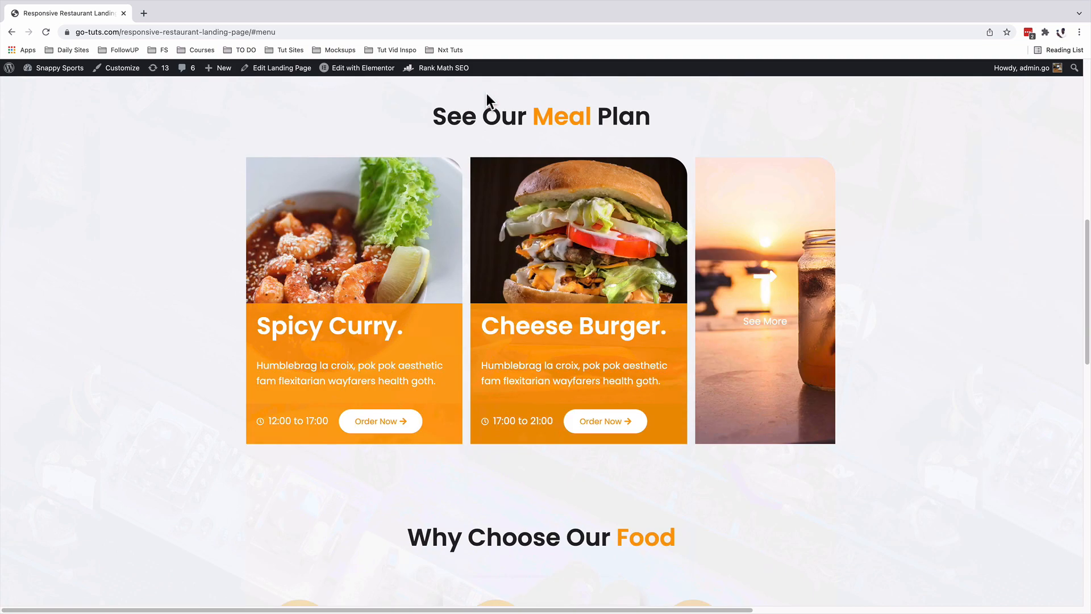
{"action": "scroll", "coordinate": [487, 94], "scroll_direction": "up", "scroll_amount": 10}
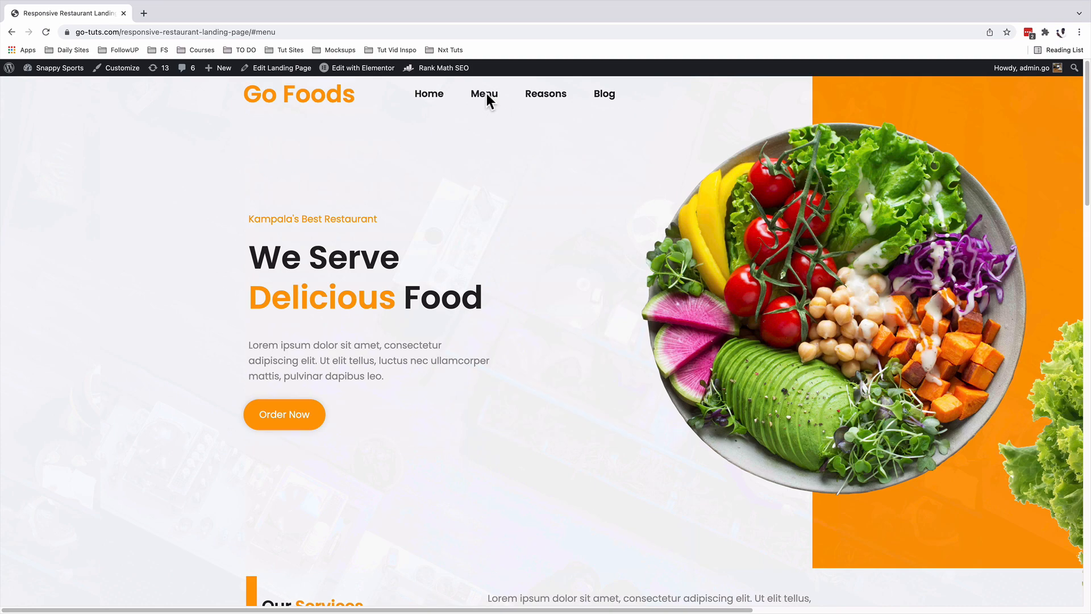
{"action": "left_click", "coordinate": [612, 101]}
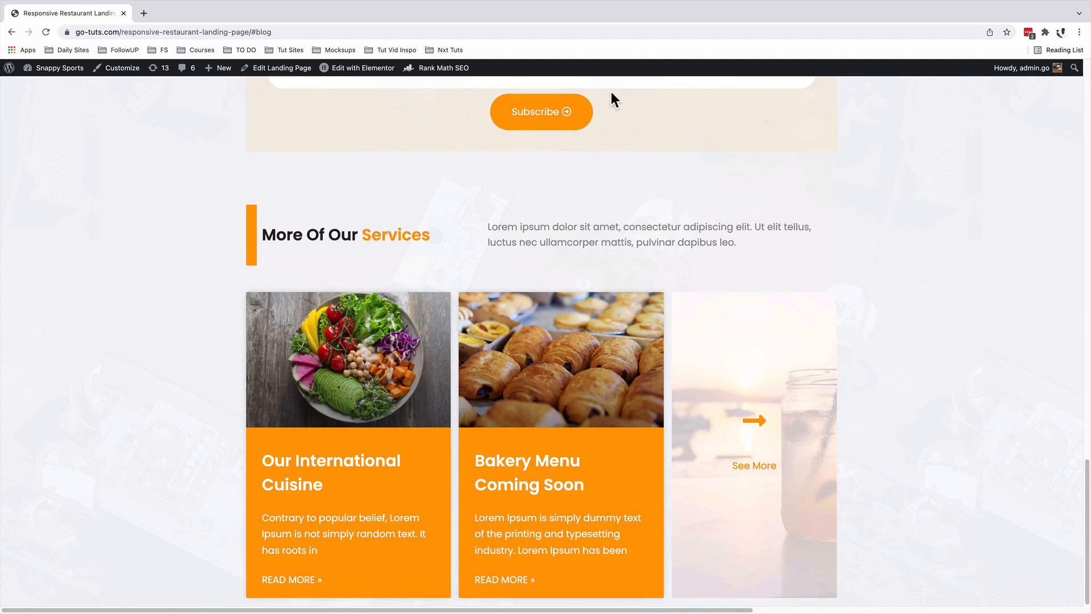
{"action": "scroll", "coordinate": [827, 233], "scroll_direction": "up", "scroll_amount": 20}
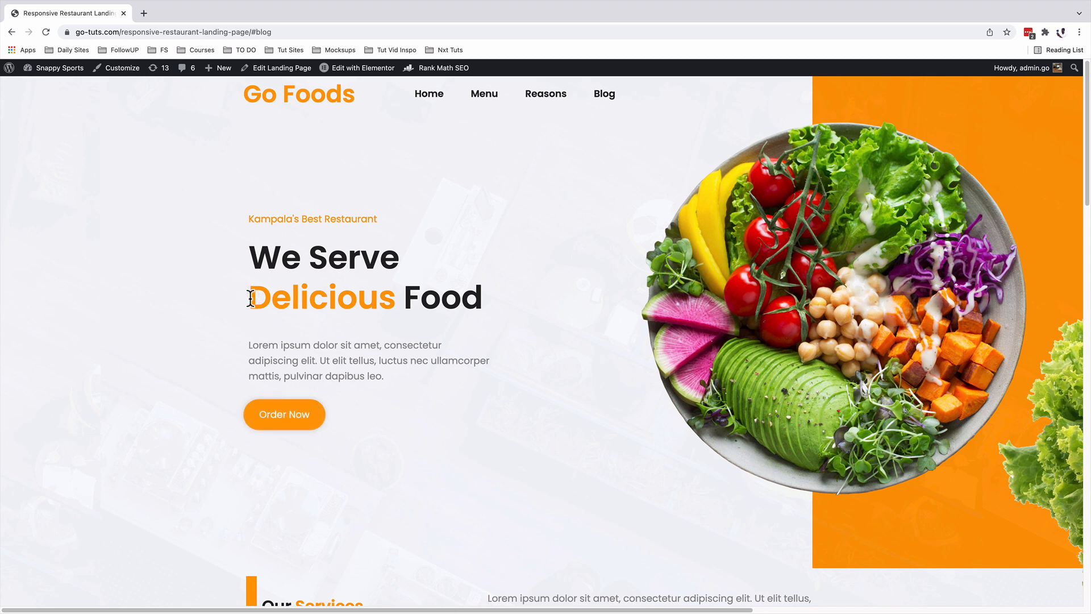
{"action": "left_click_drag", "start_coordinate": [250, 298], "coordinate": [397, 299]}
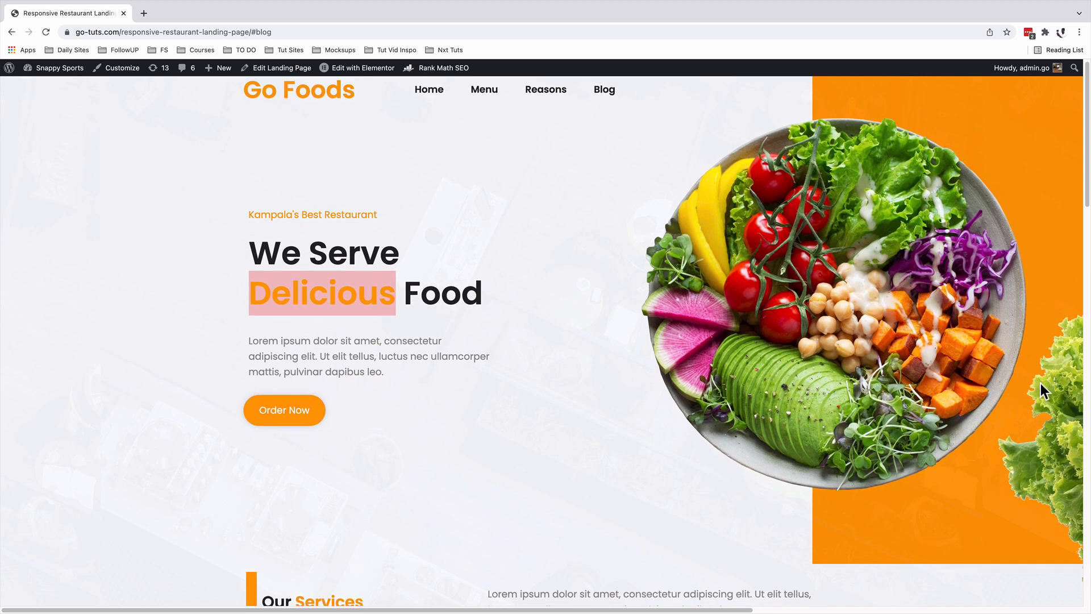
Step: Examine the finished page's sections from Our Services and the meal plan through the reasons, subscribe form and blog cards
{"action": "scroll", "coordinate": [1042, 392], "scroll_direction": "down", "scroll_amount": 3}
{"action": "scroll", "coordinate": [1040, 378], "scroll_direction": "down", "scroll_amount": 3}
{"action": "scroll", "coordinate": [1040, 376], "scroll_direction": "down", "scroll_amount": 3}
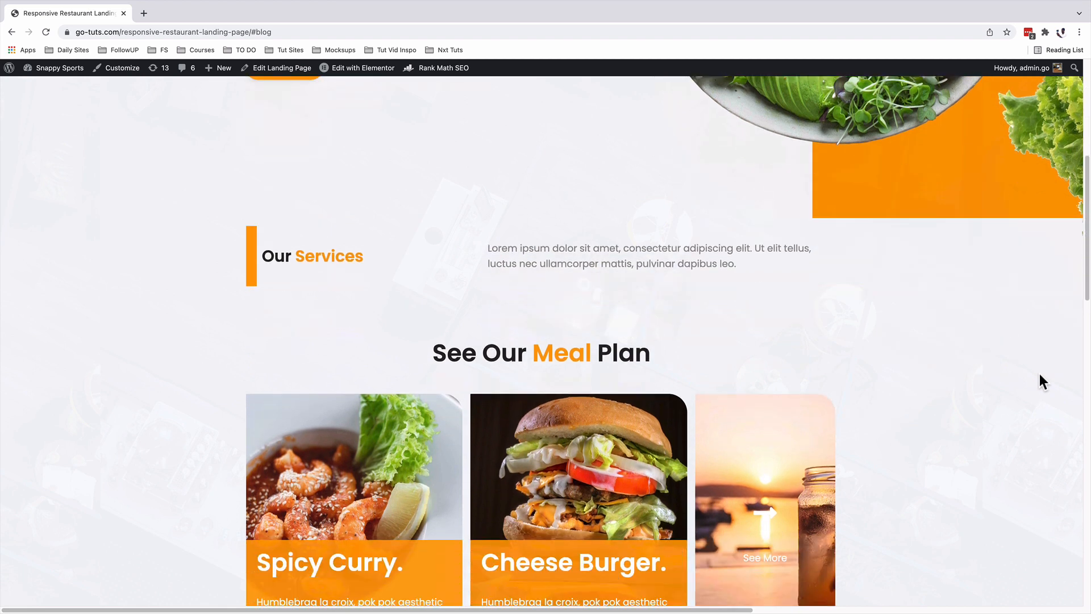
{"action": "scroll", "coordinate": [1039, 373], "scroll_direction": "down", "scroll_amount": 1}
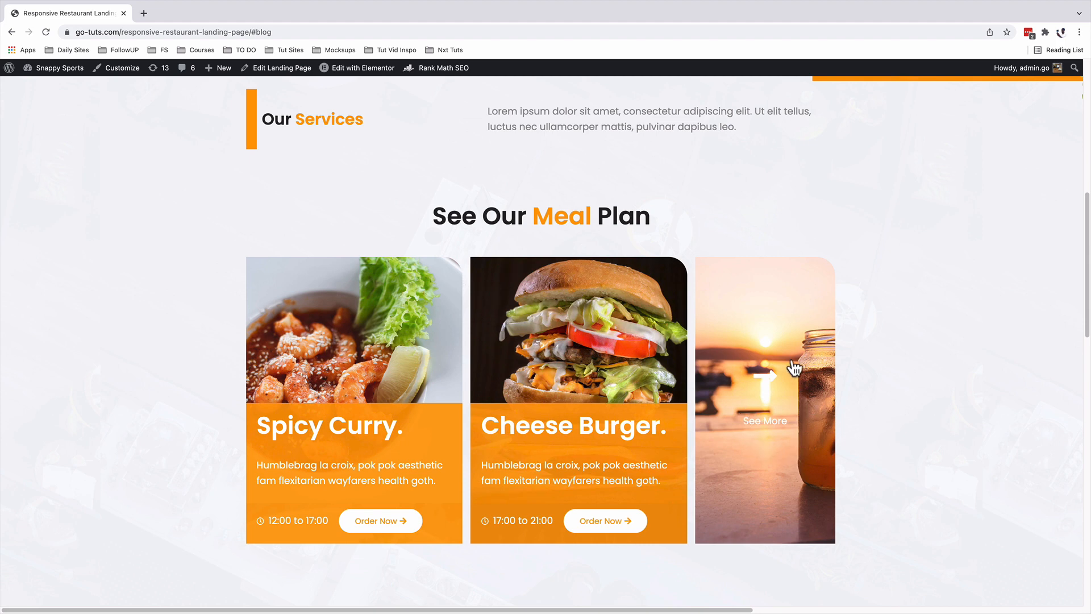
{"action": "scroll", "coordinate": [831, 433], "scroll_direction": "down", "scroll_amount": 6}
{"action": "scroll", "coordinate": [830, 433], "scroll_direction": "up", "scroll_amount": 5}
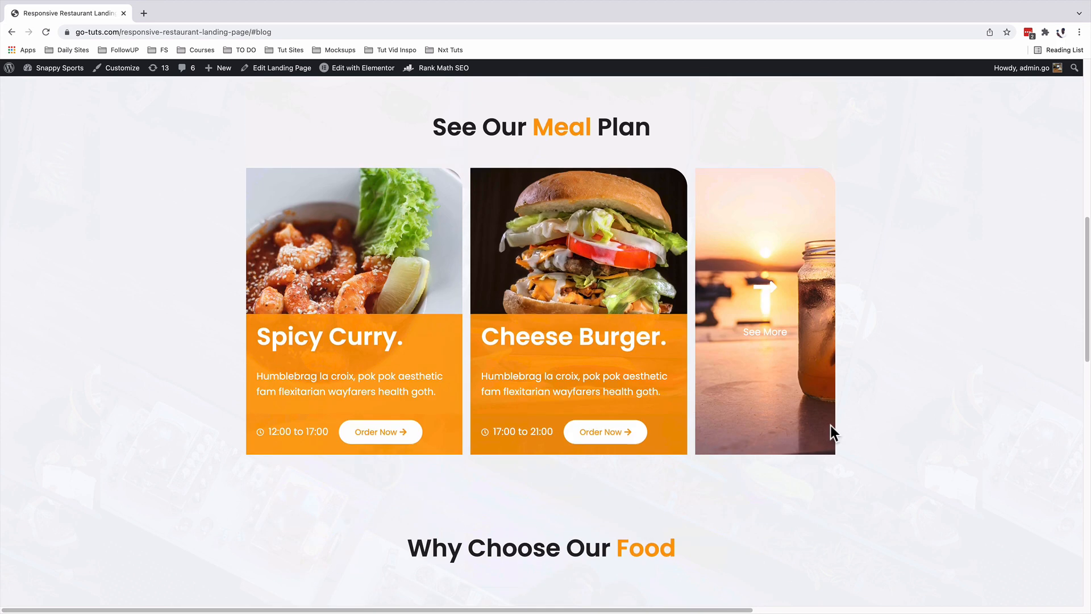
{"action": "scroll", "coordinate": [830, 433], "scroll_direction": "down", "scroll_amount": 7}
{"action": "scroll", "coordinate": [831, 432], "scroll_direction": "down", "scroll_amount": 2}
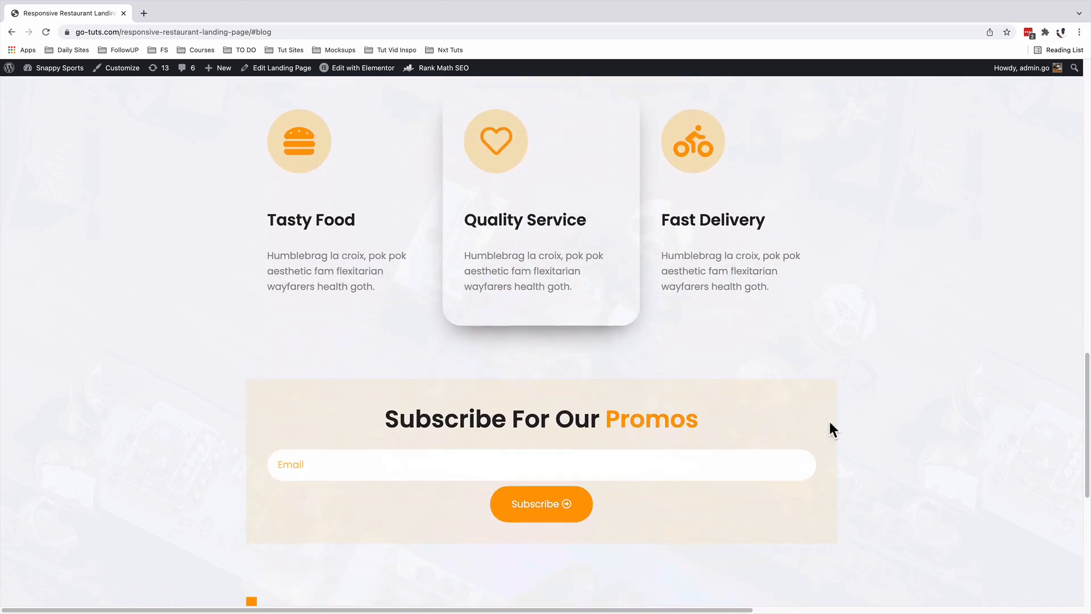
{"action": "scroll", "coordinate": [830, 423], "scroll_direction": "down", "scroll_amount": 2}
{"action": "scroll", "coordinate": [830, 423], "scroll_direction": "down", "scroll_amount": 4}
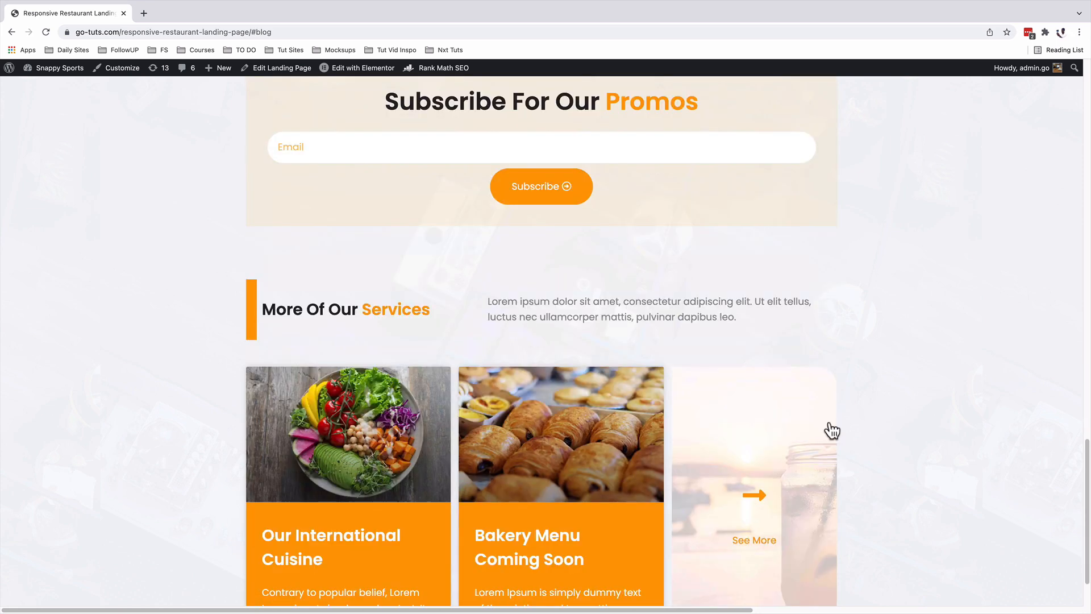
{"action": "scroll", "coordinate": [836, 421], "scroll_direction": "up", "scroll_amount": 2}
{"action": "scroll", "coordinate": [845, 419], "scroll_direction": "down", "scroll_amount": 3}
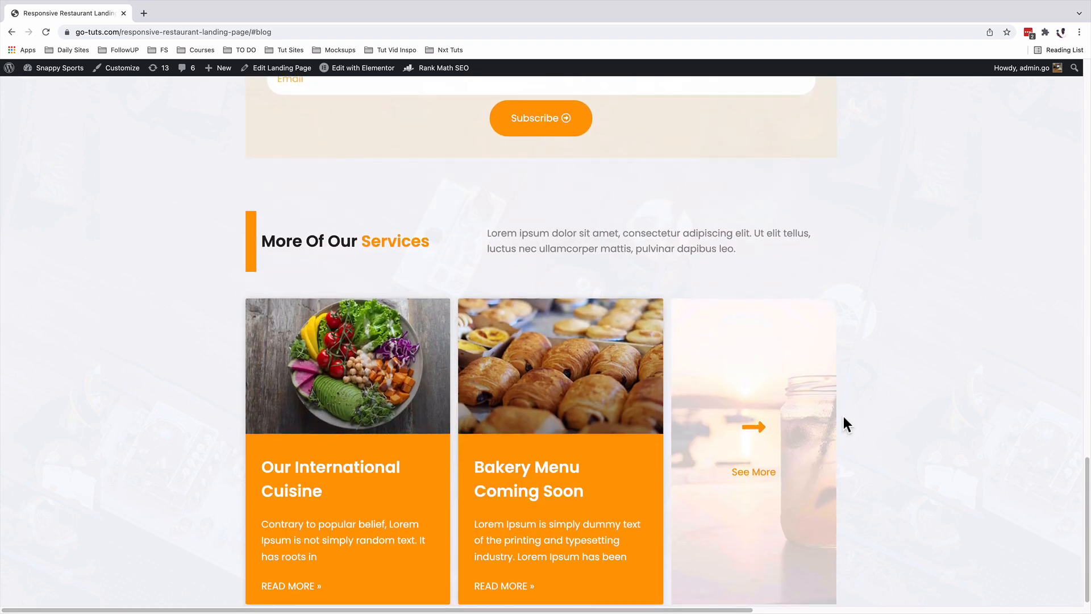
{"action": "scroll", "coordinate": [844, 422], "scroll_direction": "up", "scroll_amount": 2}
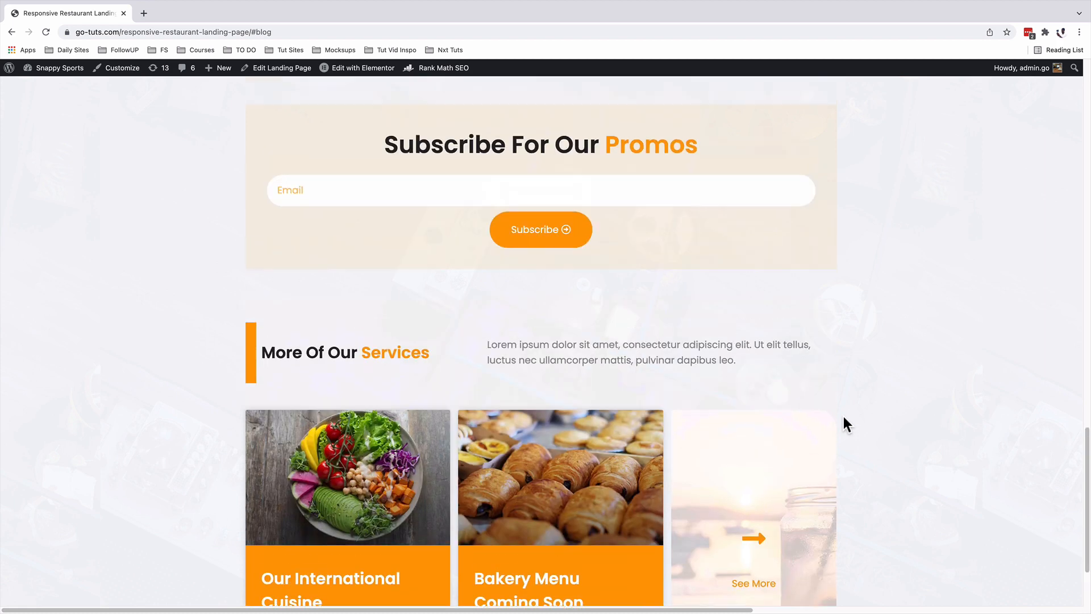
{"action": "scroll", "coordinate": [843, 421], "scroll_direction": "down", "scroll_amount": 2}
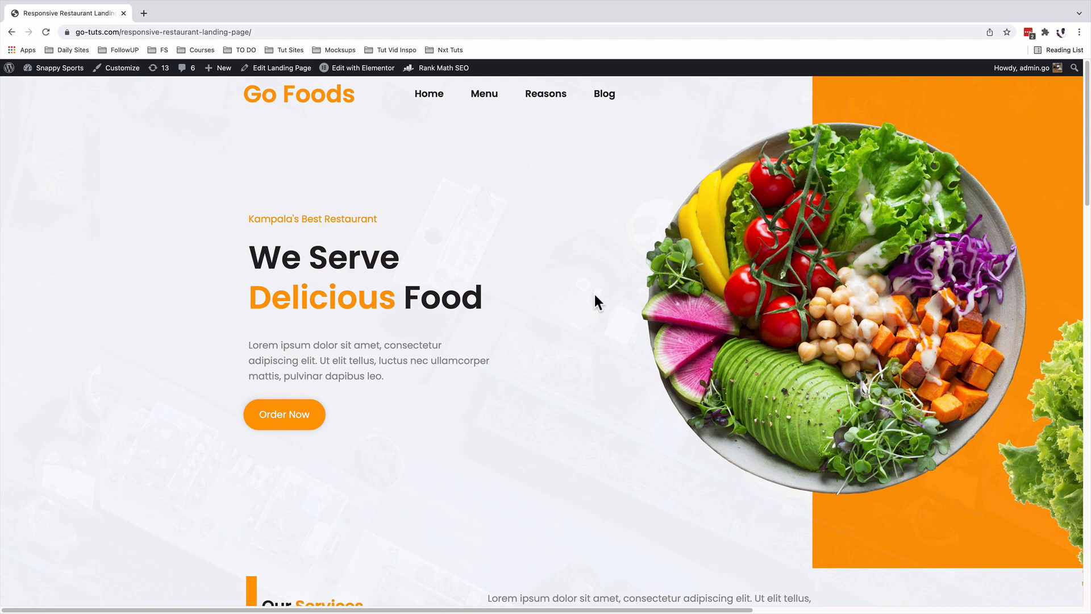
{"action": "scroll", "coordinate": [595, 295], "scroll_direction": "down", "scroll_amount": 7}
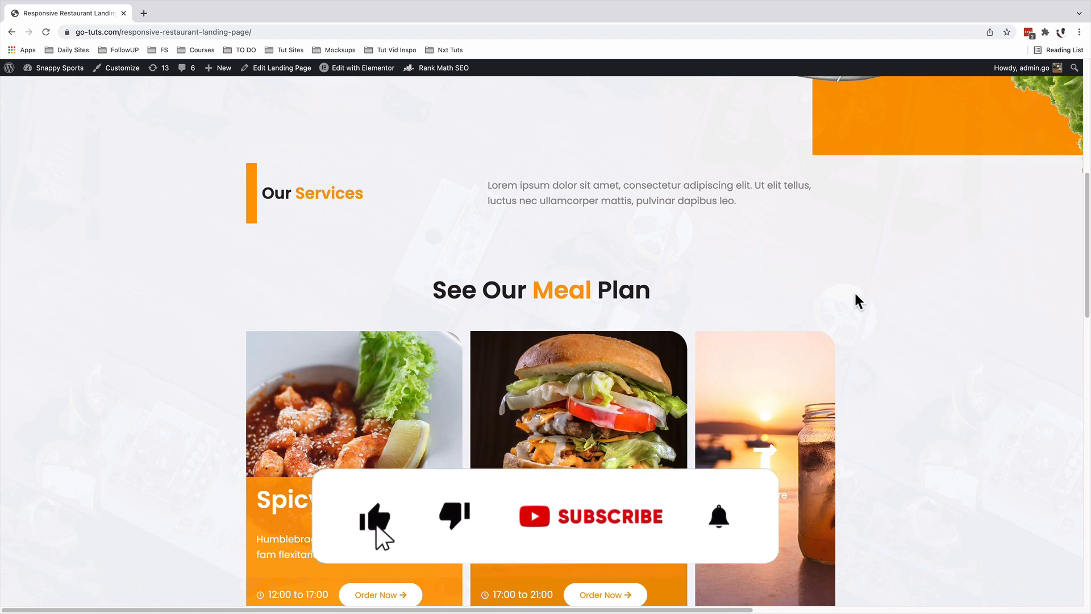
{"action": "scroll", "coordinate": [855, 293], "scroll_direction": "down", "scroll_amount": 4}
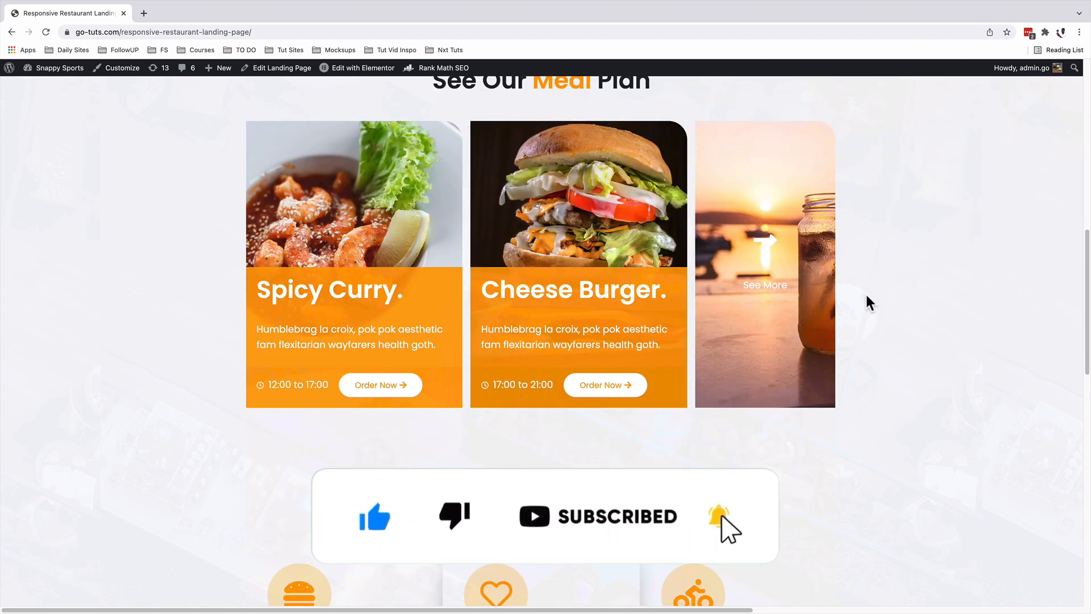
{"action": "scroll", "coordinate": [866, 294], "scroll_direction": "down", "scroll_amount": 9}
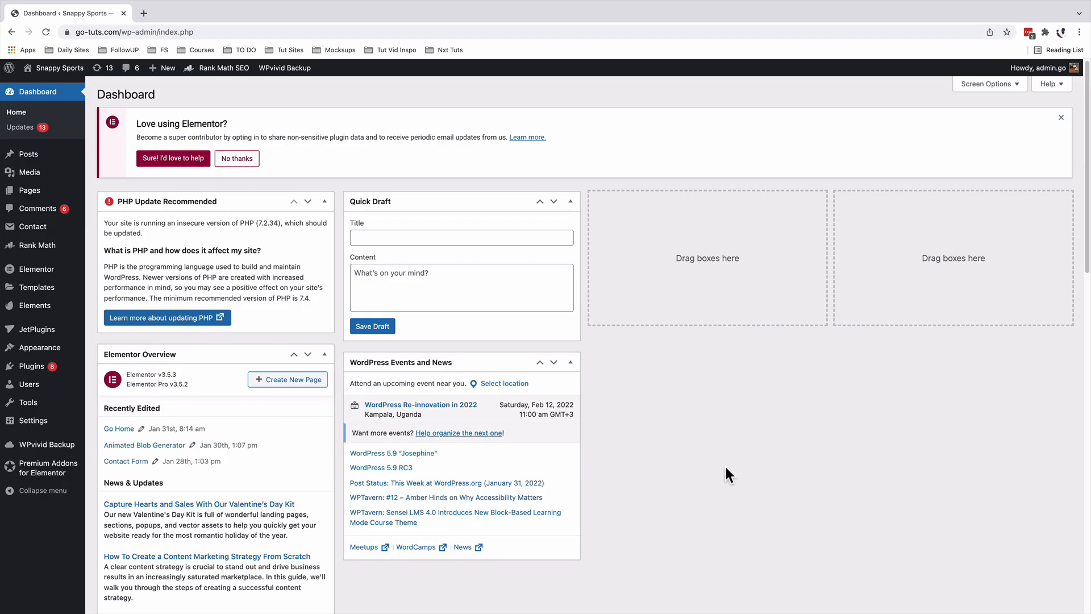
Step: Create a new Elementor landing page from the WordPress dashboard and dismiss the template library to start blank
{"action": "mouse_move", "coordinate": [39, 290]}
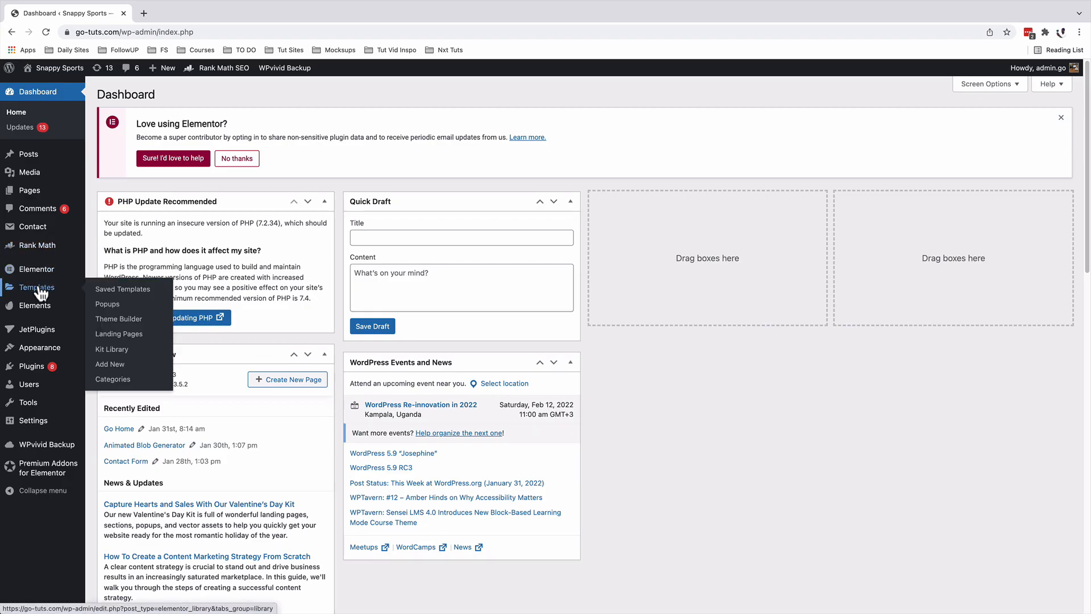
{"action": "left_click", "coordinate": [115, 336]}
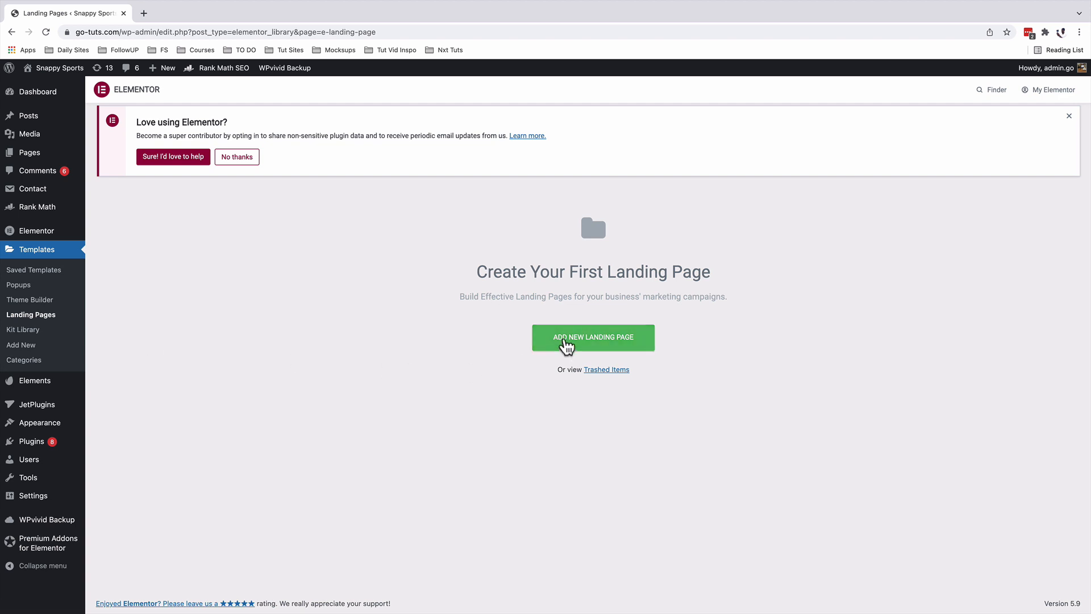
{"action": "left_click", "coordinate": [566, 342]}
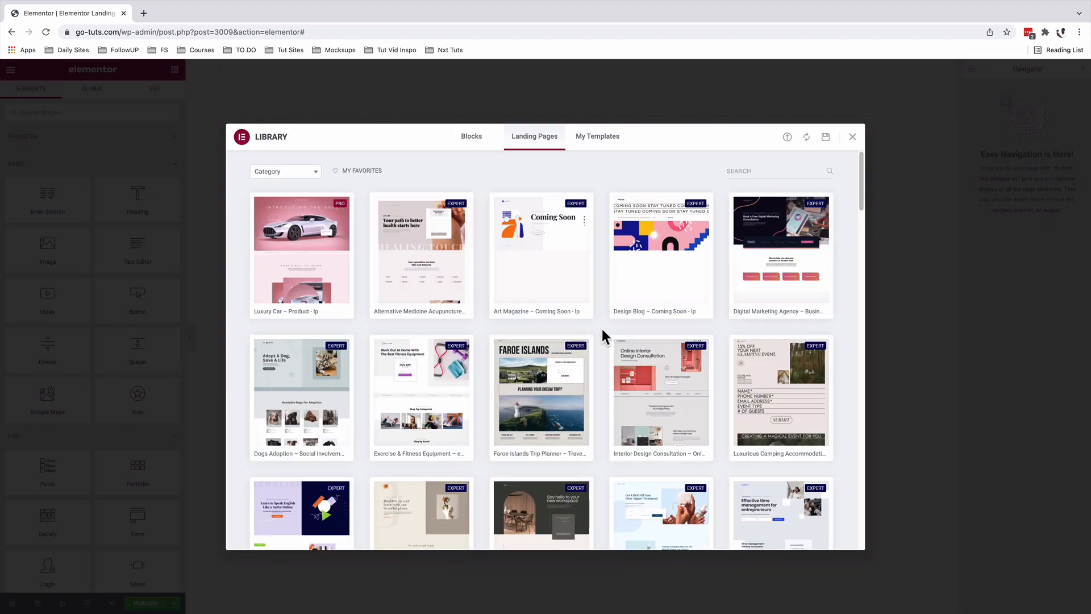
{"action": "left_click", "coordinate": [853, 139]}
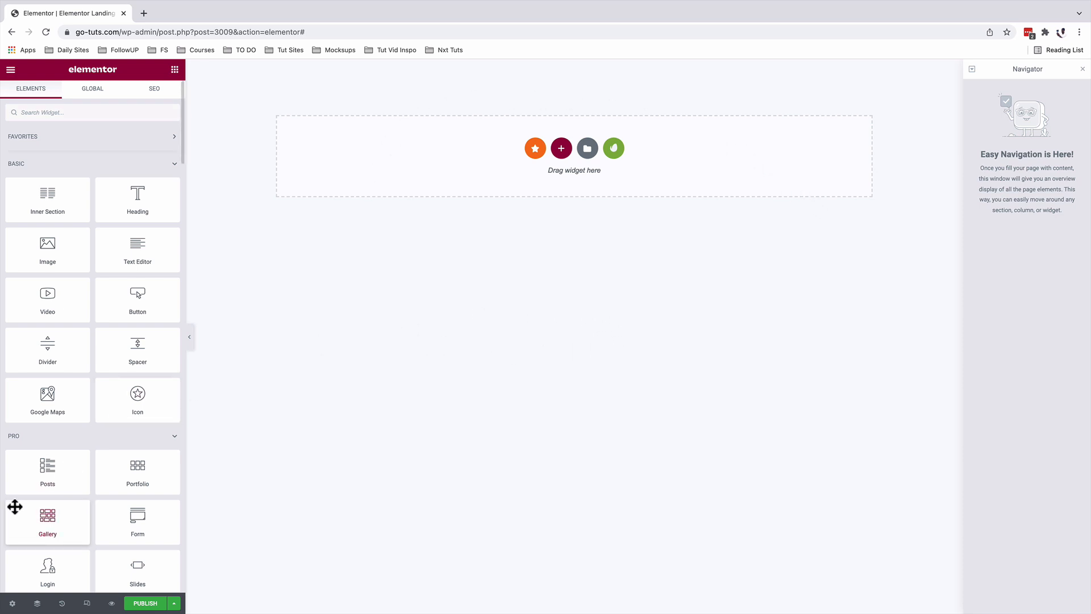
Step: Title the landing page "Responsive Restaurant Landing Page" and save it as a draft
{"action": "left_click", "coordinate": [12, 604]}
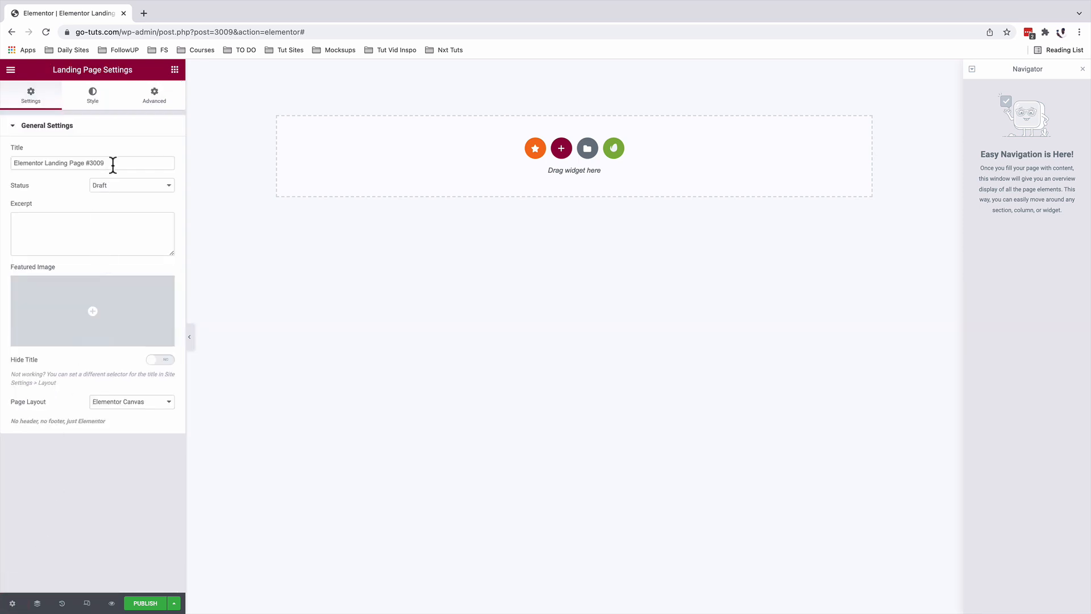
{"action": "left_click_drag", "start_coordinate": [112, 163], "coordinate": [3, 166]}
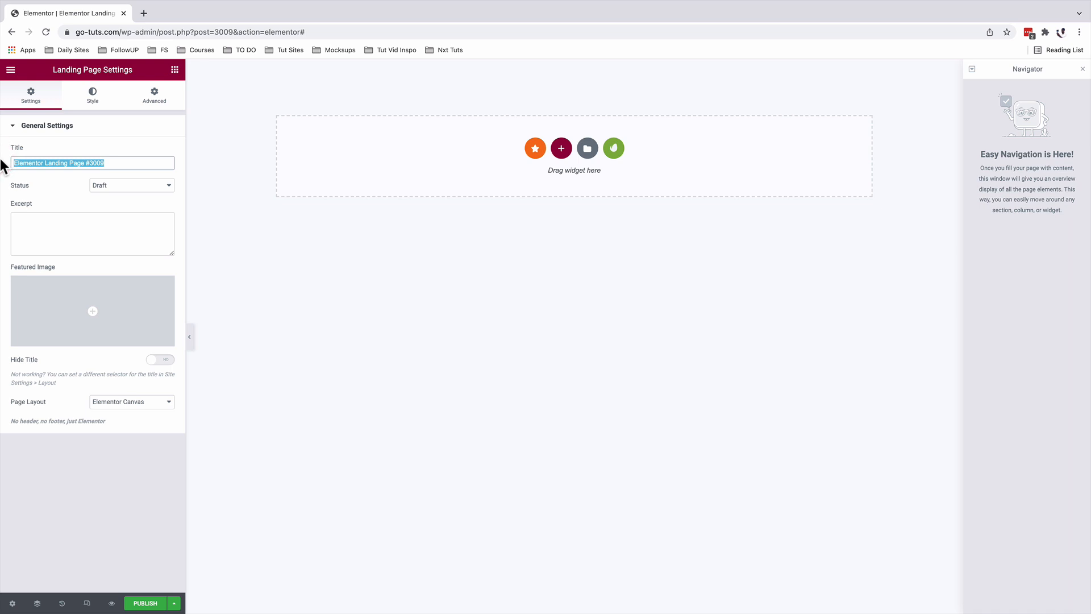
{"action": "type", "text": "Responsive Res"}
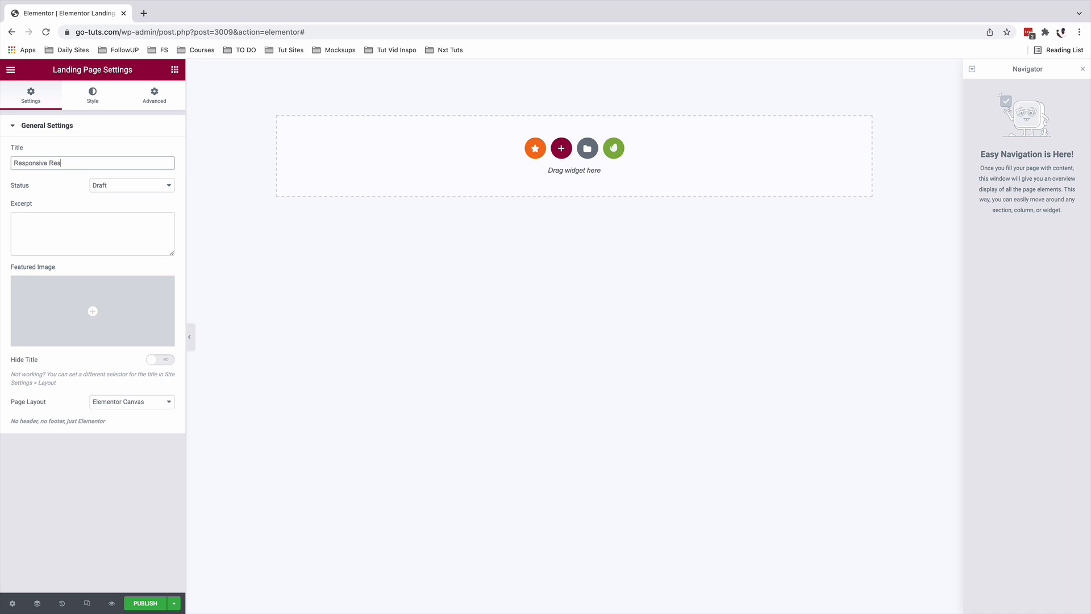
{"action": "type", "text": "taurant Landing Page"}
{"action": "left_click", "coordinate": [174, 603]}
{"action": "left_click", "coordinate": [54, 555]}
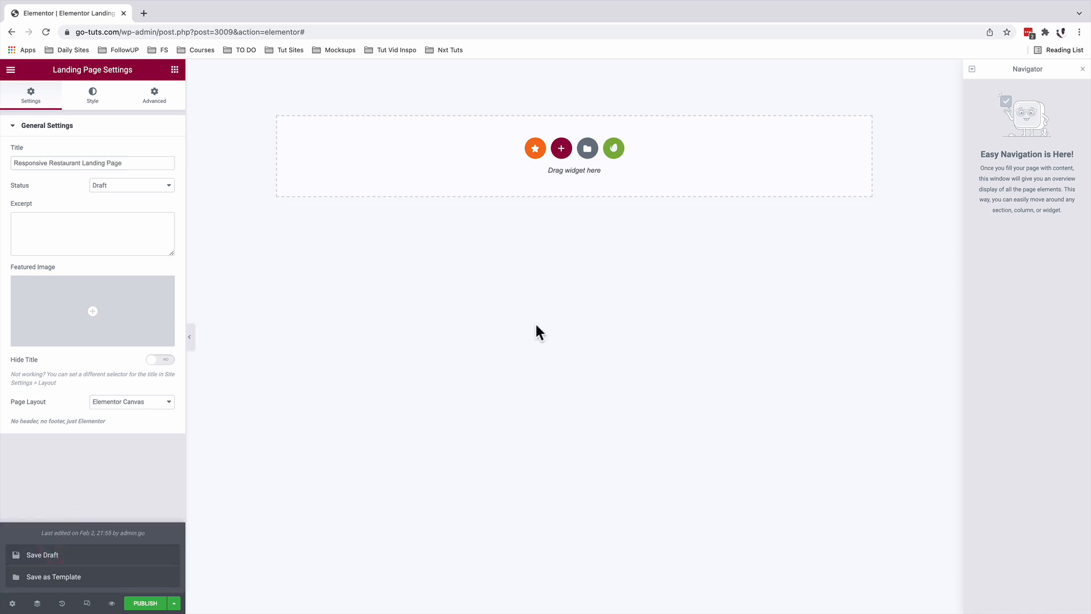
Step: Add a single-column section to the page and place a Heading widget in it
{"action": "left_click", "coordinate": [562, 149]}
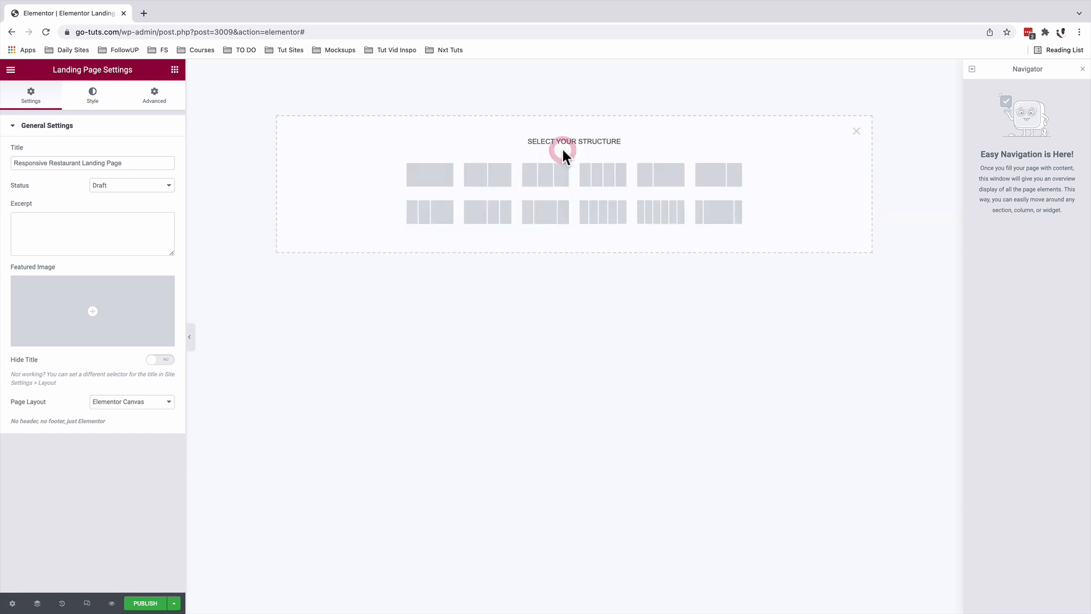
{"action": "left_click", "coordinate": [439, 180]}
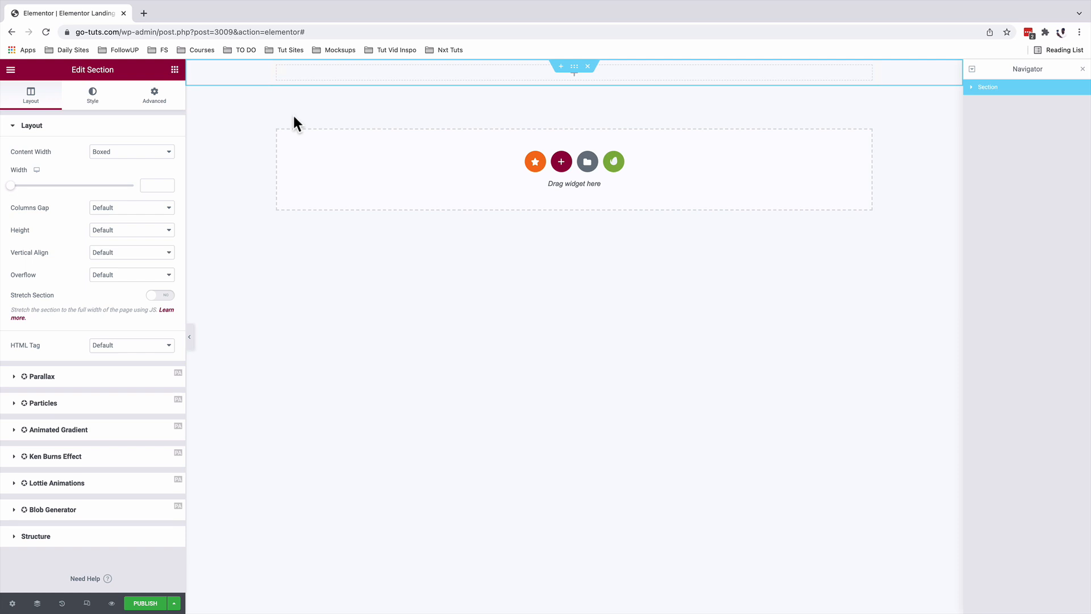
{"action": "left_click", "coordinate": [175, 69]}
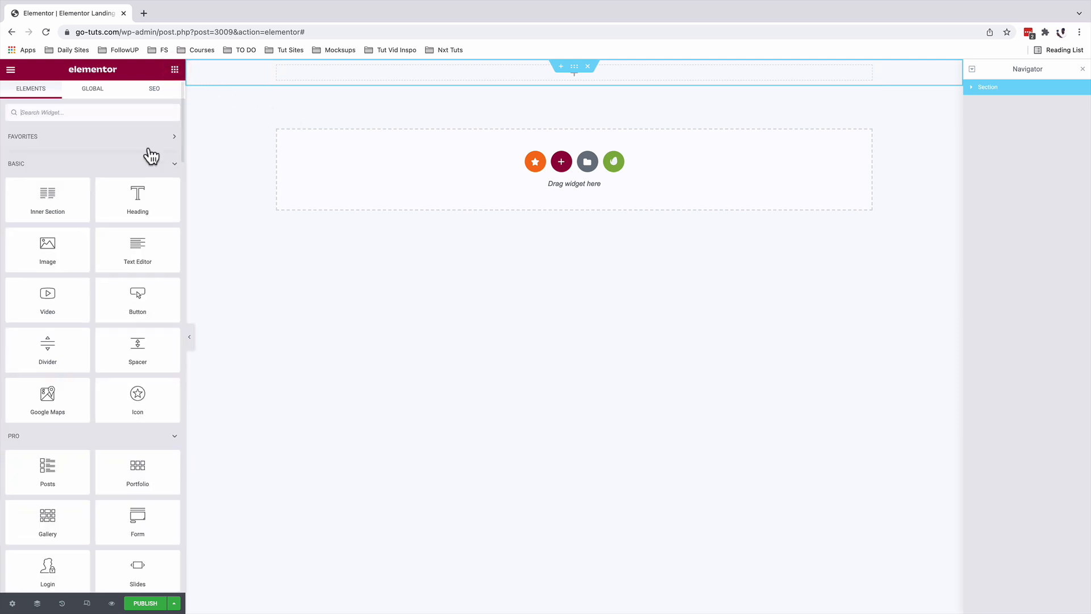
{"action": "left_click_drag", "start_coordinate": [134, 202], "coordinate": [430, 78]}
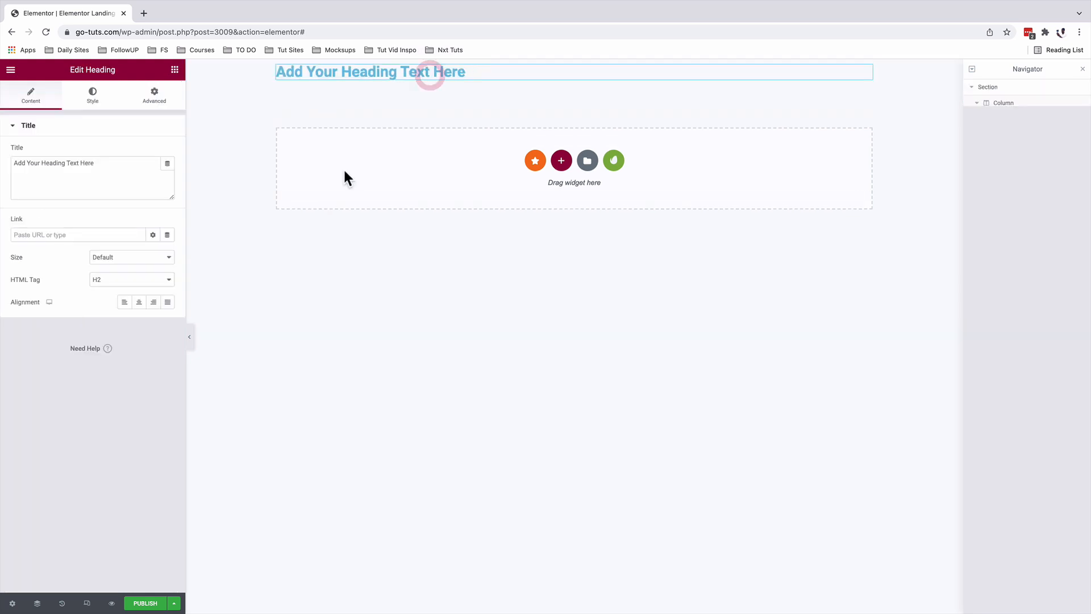
Step: Add a Text Editor widget below the heading and a Button widget beneath the text
{"action": "left_click", "coordinate": [175, 69]}
{"action": "left_click_drag", "start_coordinate": [123, 247], "coordinate": [381, 74]}
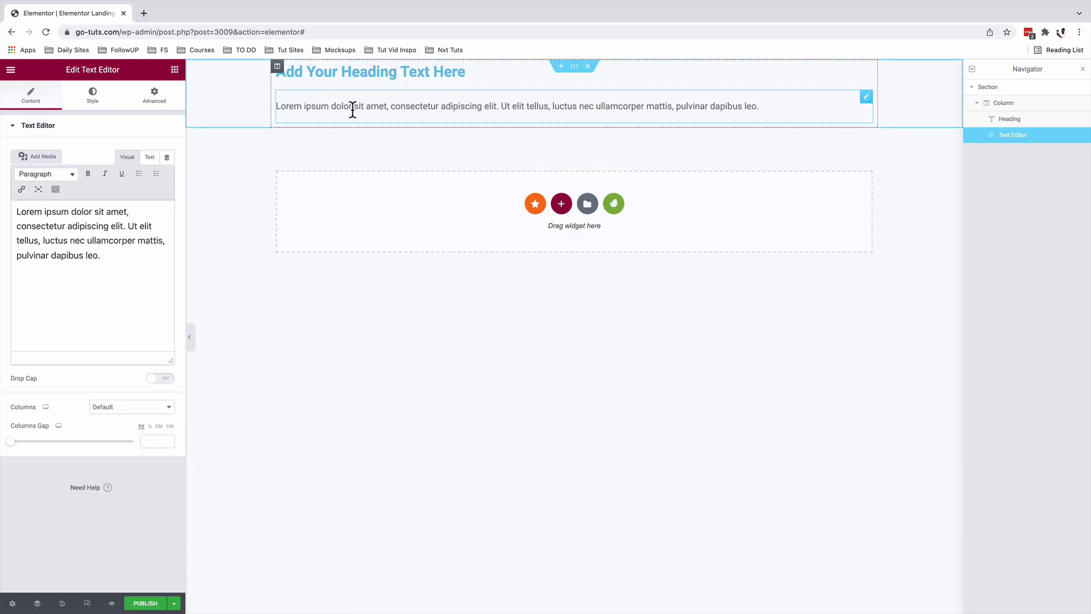
{"action": "left_click", "coordinate": [175, 69]}
{"action": "left_click_drag", "start_coordinate": [139, 290], "coordinate": [407, 175]}
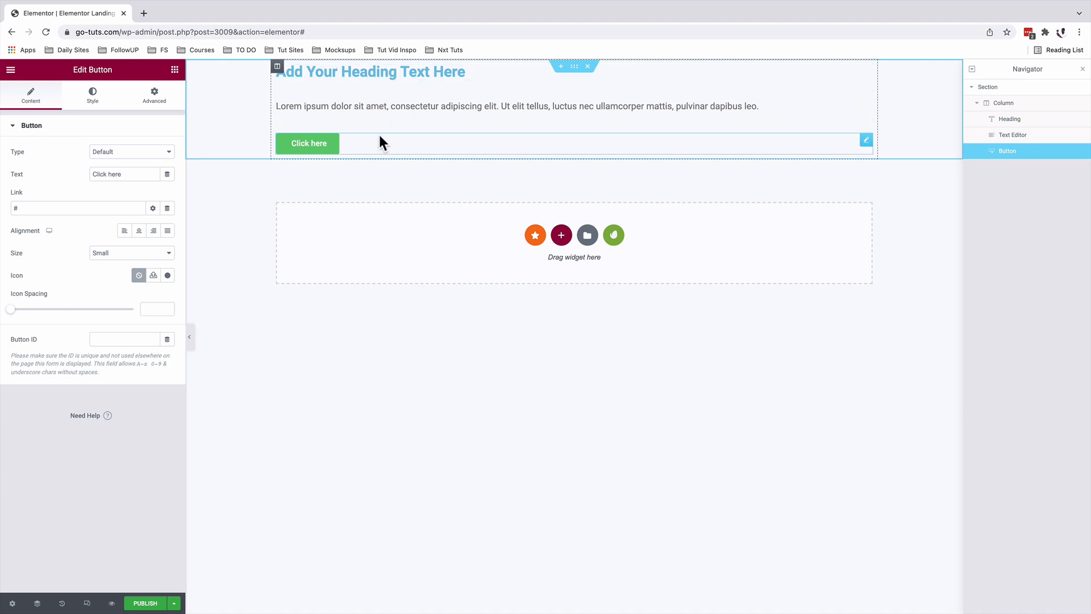
Step: Set the heading's text color to black, #000000
{"action": "left_click", "coordinate": [832, 77]}
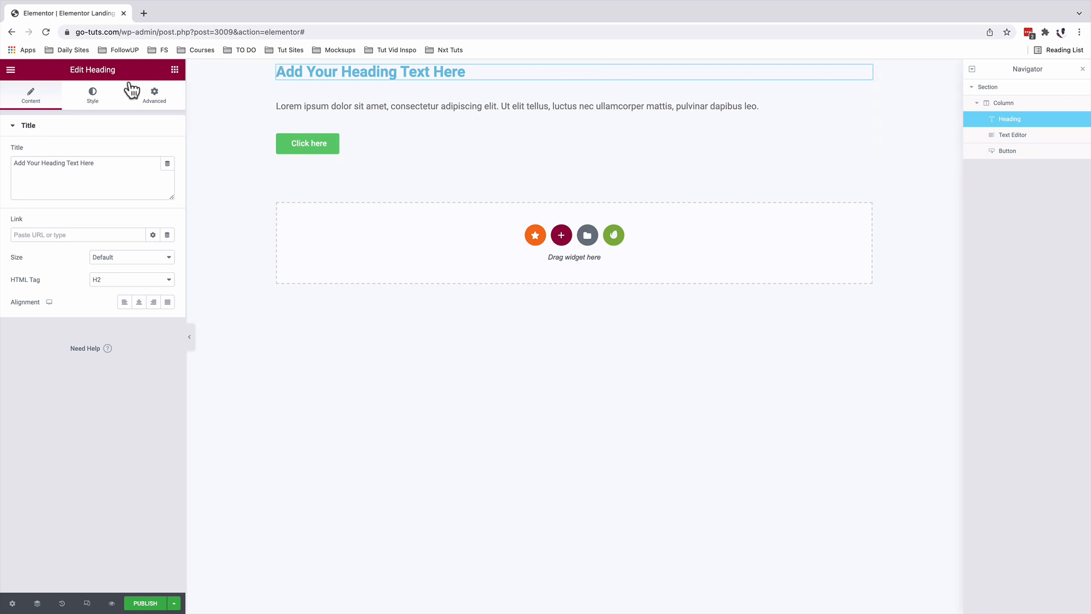
{"action": "left_click", "coordinate": [93, 100]}
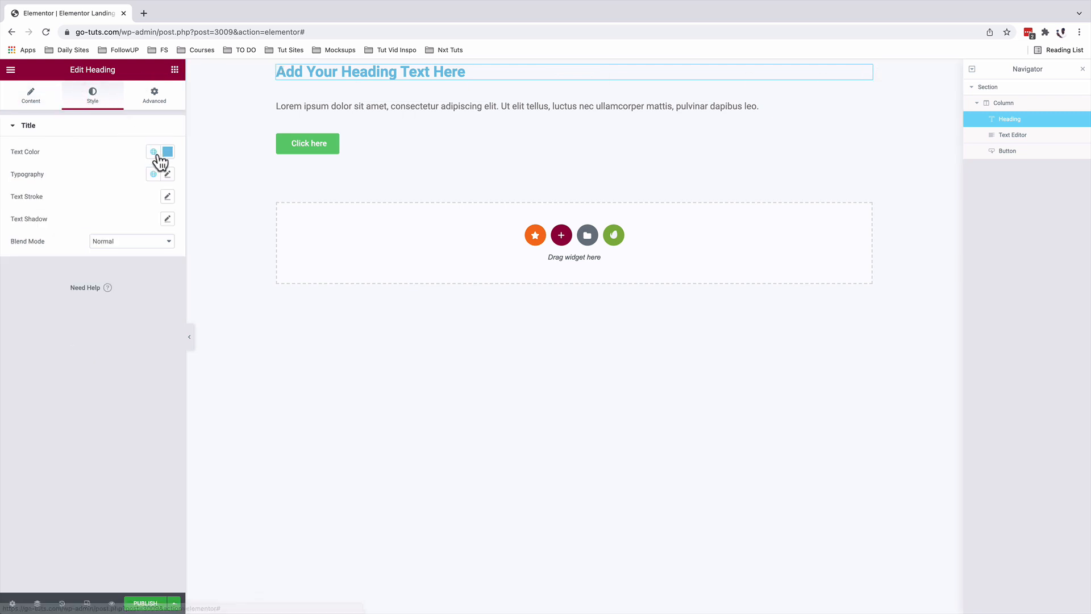
{"action": "left_click", "coordinate": [167, 151]}
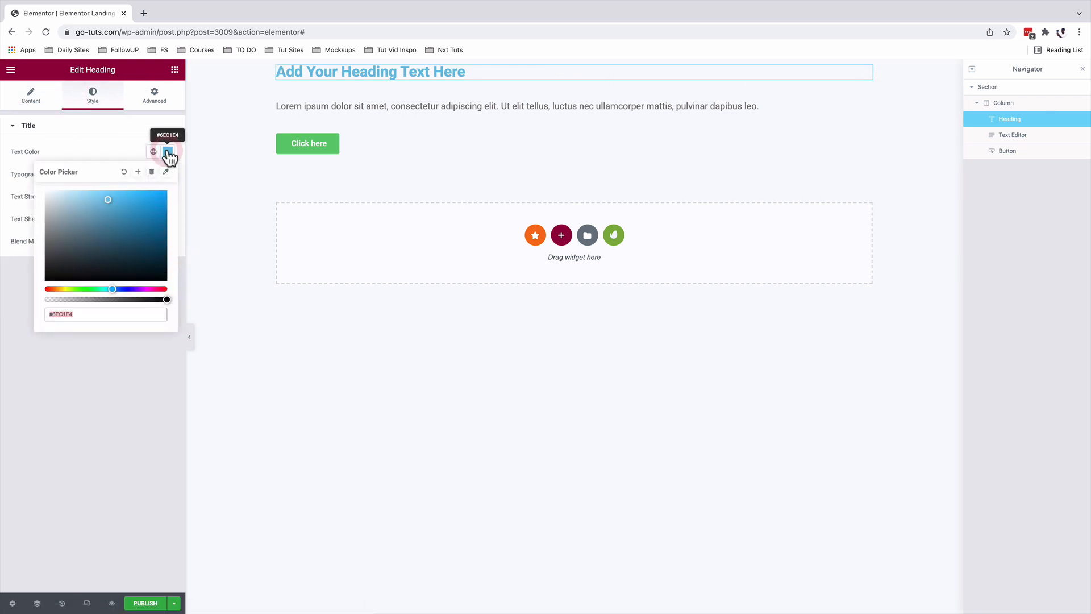
{"action": "left_click_drag", "start_coordinate": [93, 233], "coordinate": [35, 288]}
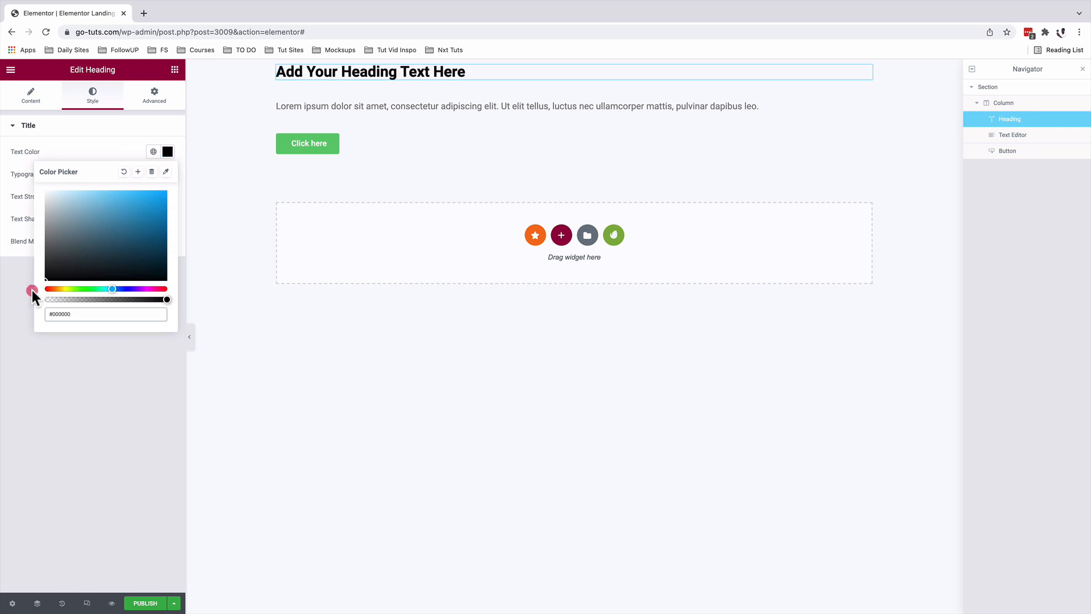
{"action": "left_click", "coordinate": [115, 150]}
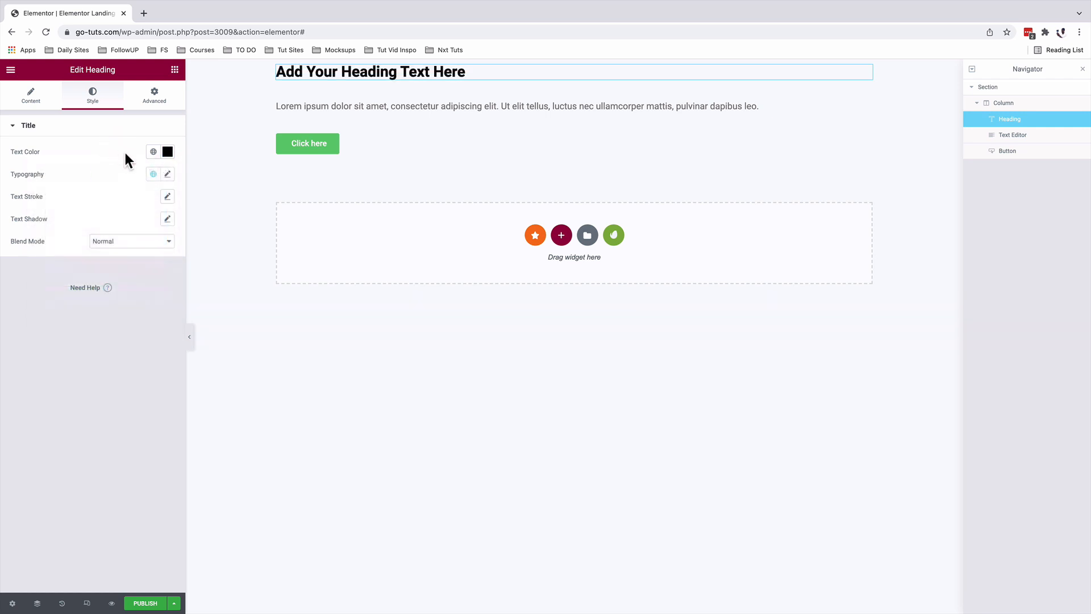
Step: Set the heading's typography to the Poppins font family with a size of 60 px
{"action": "left_click", "coordinate": [166, 174]}
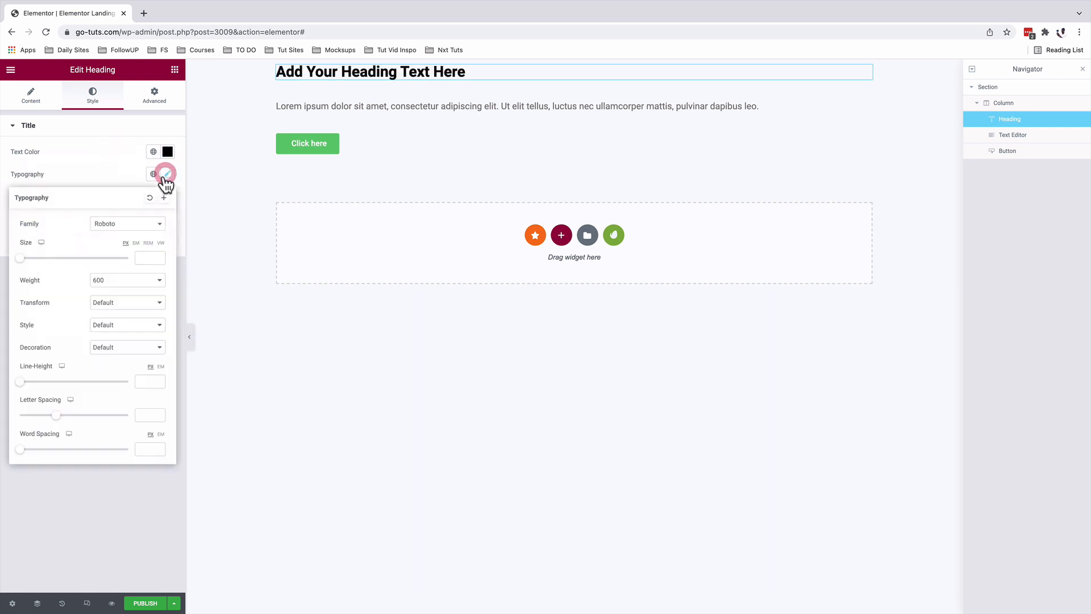
{"action": "left_click", "coordinate": [119, 224]}
{"action": "left_click", "coordinate": [123, 239]}
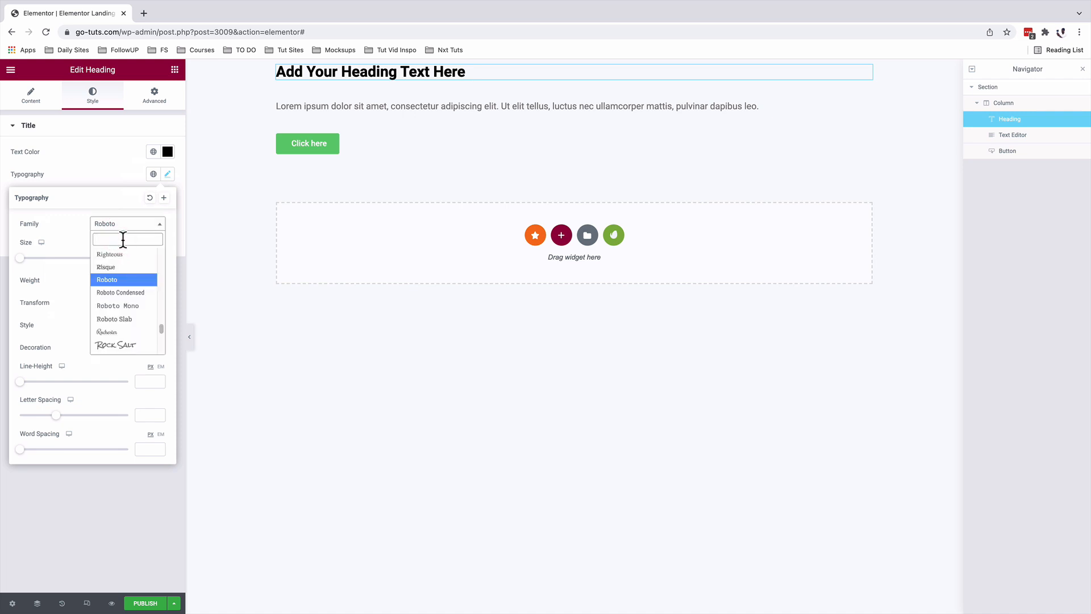
{"action": "type", "text": "pop"}
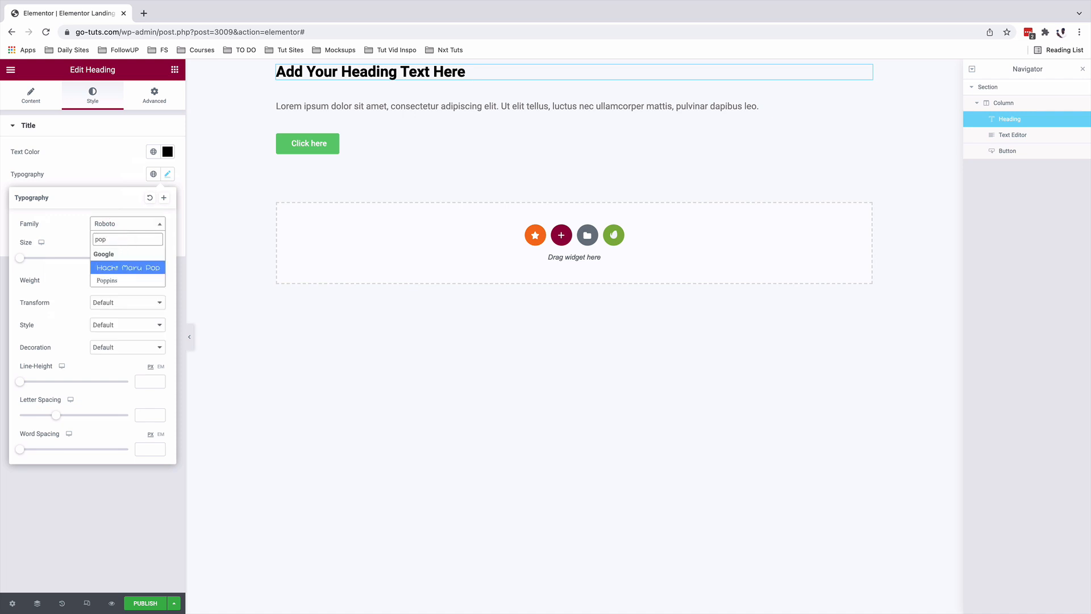
{"action": "left_click", "coordinate": [116, 281]}
{"action": "type", "text": "60"}
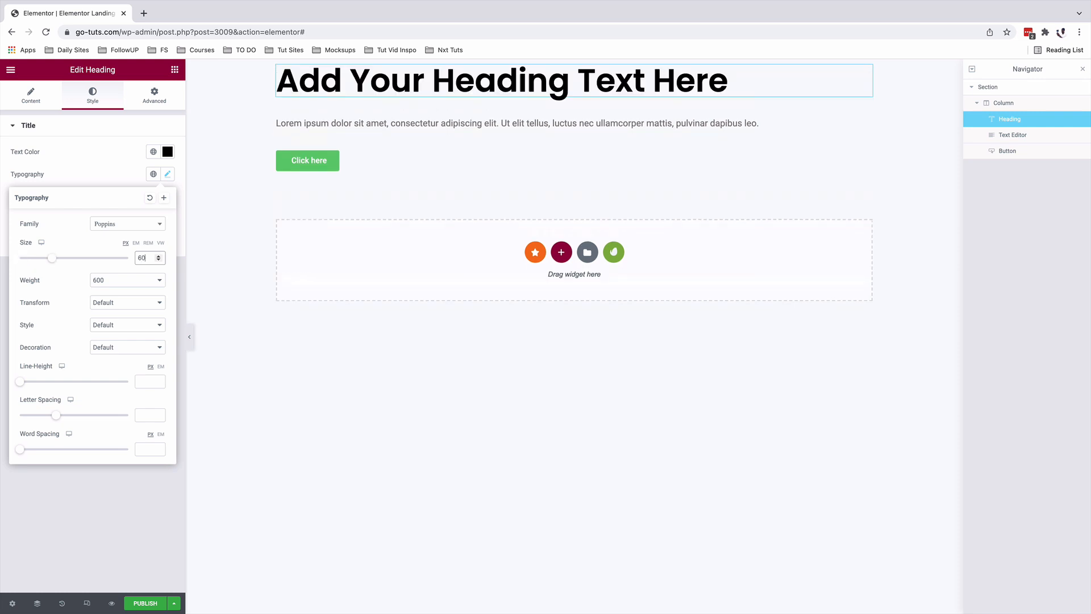
Step: Set the heading's text transform to Capitalize and its line height to 75 px
{"action": "left_click", "coordinate": [110, 302]}
{"action": "left_click", "coordinate": [112, 337]}
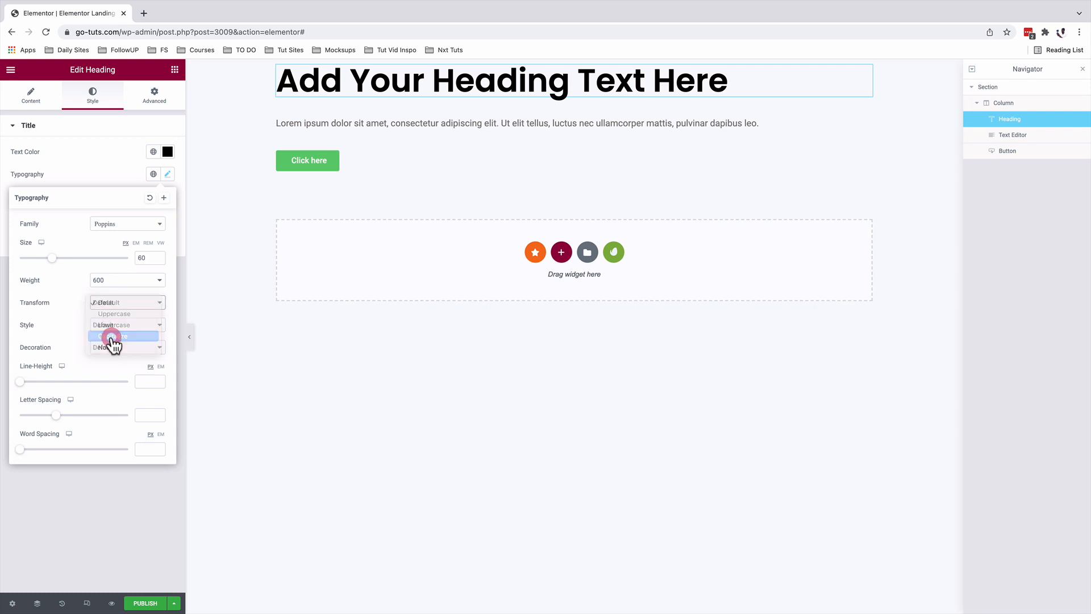
{"action": "left_click", "coordinate": [144, 382]}
{"action": "left_click", "coordinate": [145, 382]}
{"action": "type", "text": "75"}
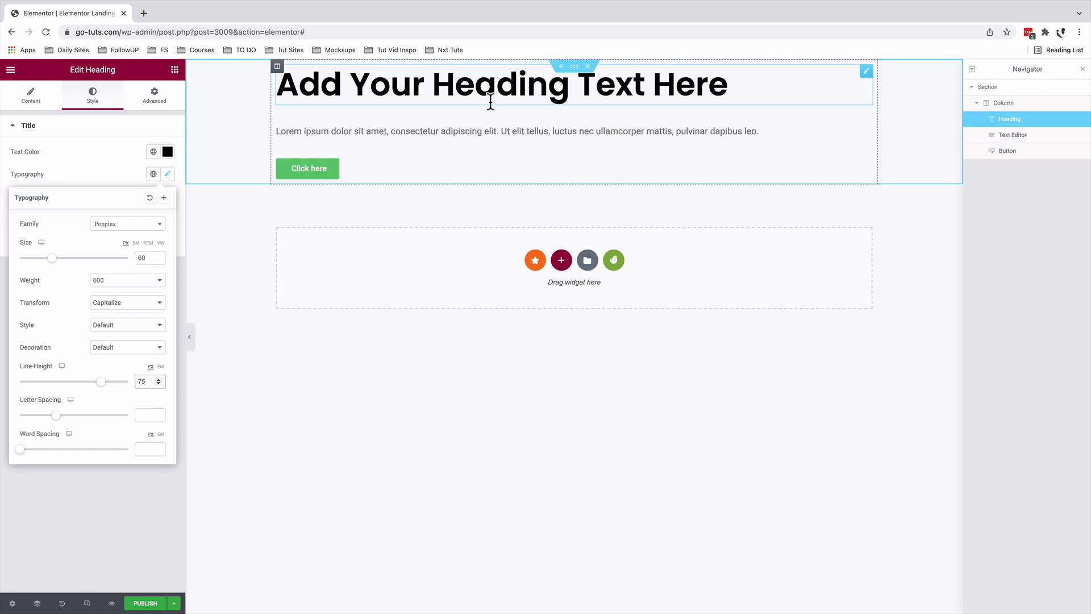
Step: Duplicate the heading and set the copy's font size to 45 px
{"action": "right_click", "coordinate": [867, 74]}
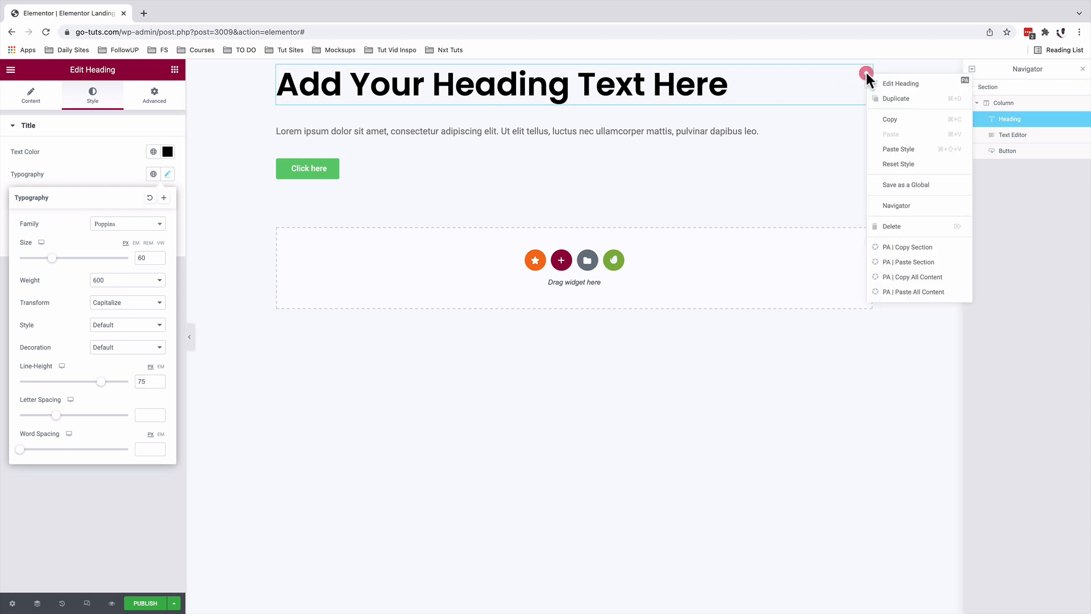
{"action": "left_click", "coordinate": [887, 101]}
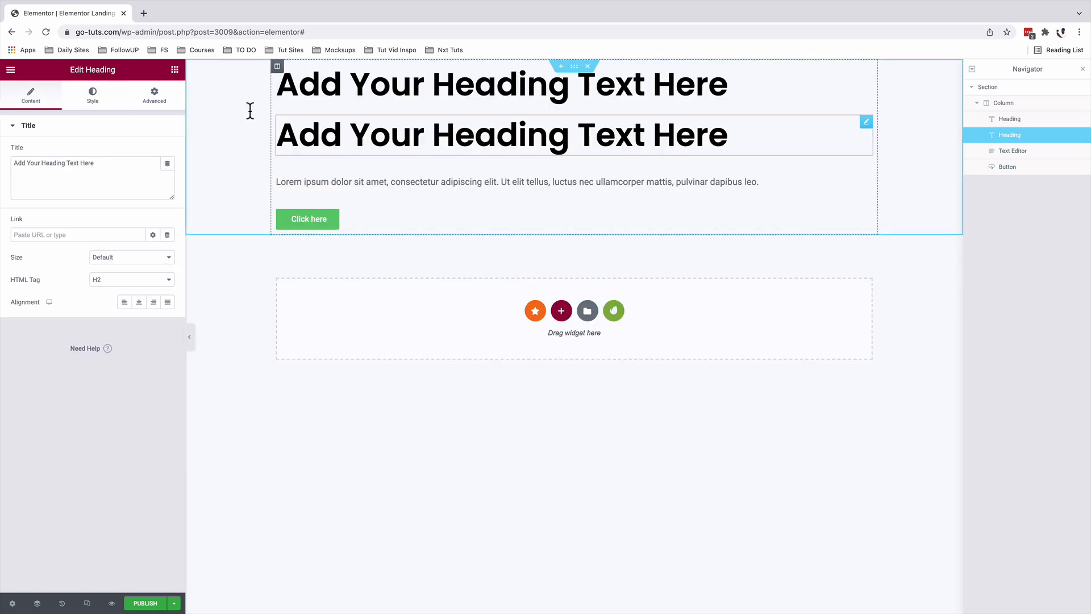
{"action": "left_click", "coordinate": [94, 96]}
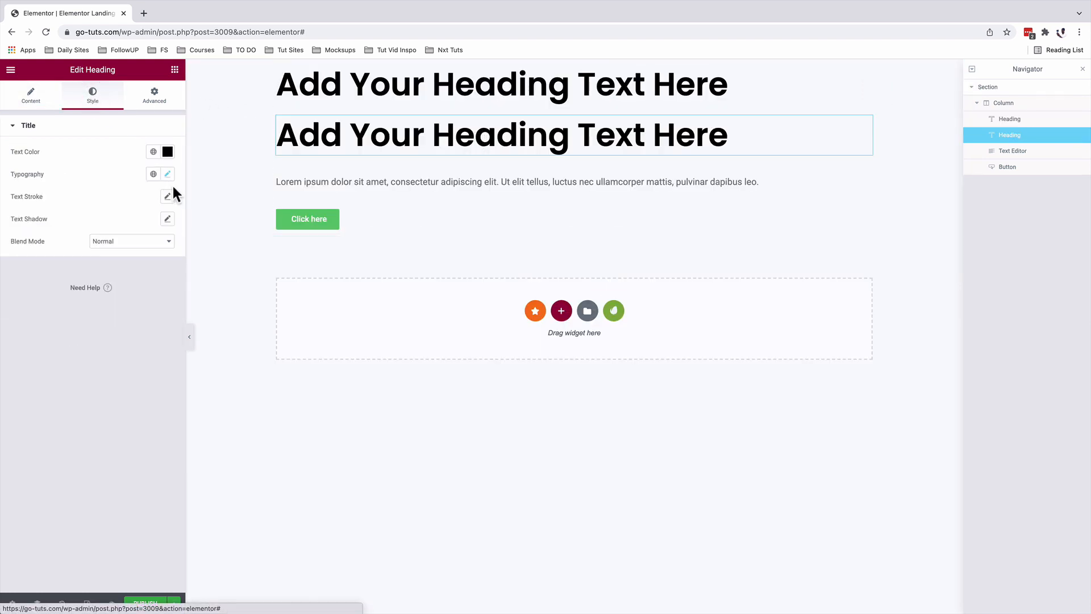
{"action": "left_click", "coordinate": [168, 175]}
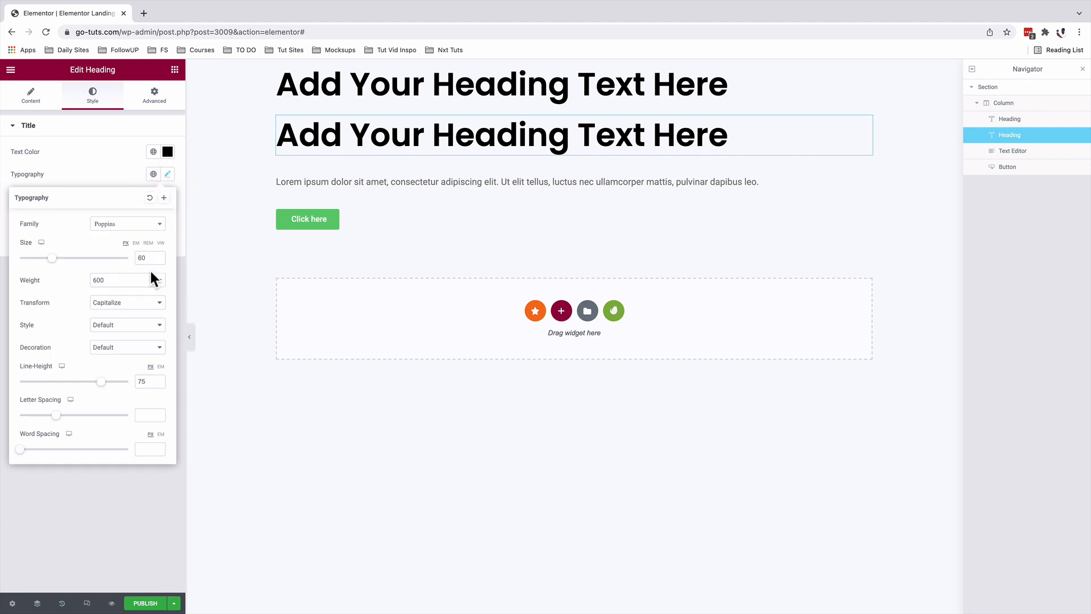
{"action": "type", "text": "45"}
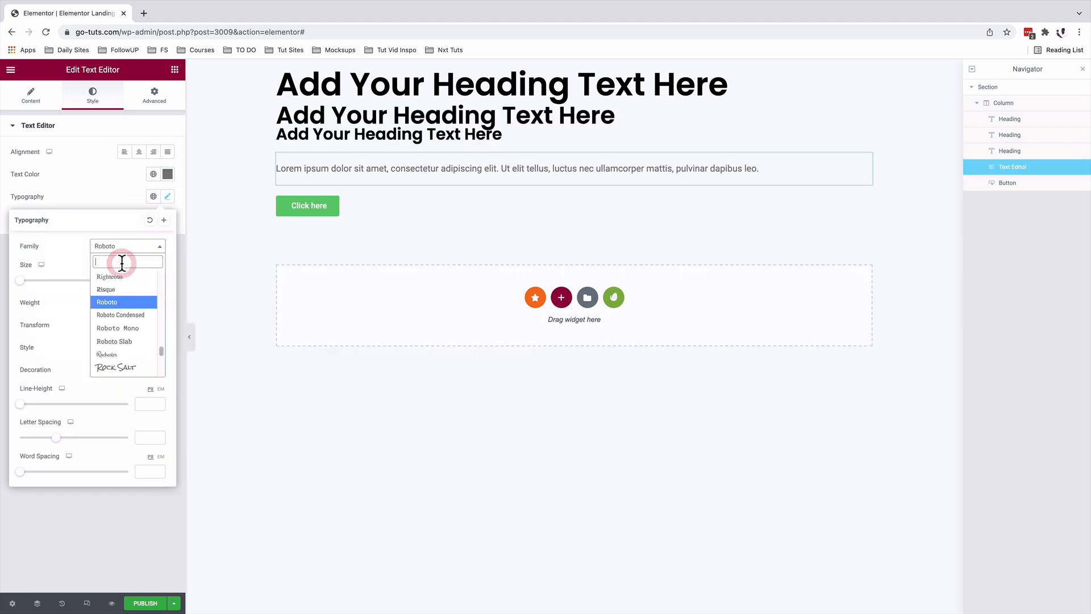
Step: Set the Text Editor paragraph's typography to the Poppins font family with a size of 18 px
{"action": "type", "text": "po"}
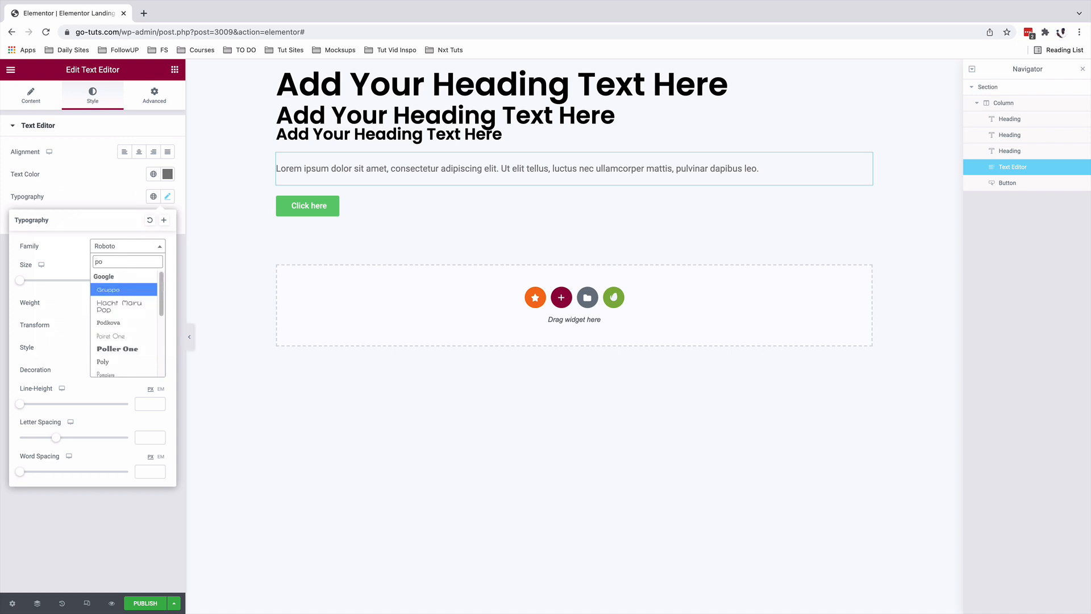
{"action": "left_click", "coordinate": [115, 291]}
{"action": "left_click", "coordinate": [144, 280]}
{"action": "type", "text": "18"}
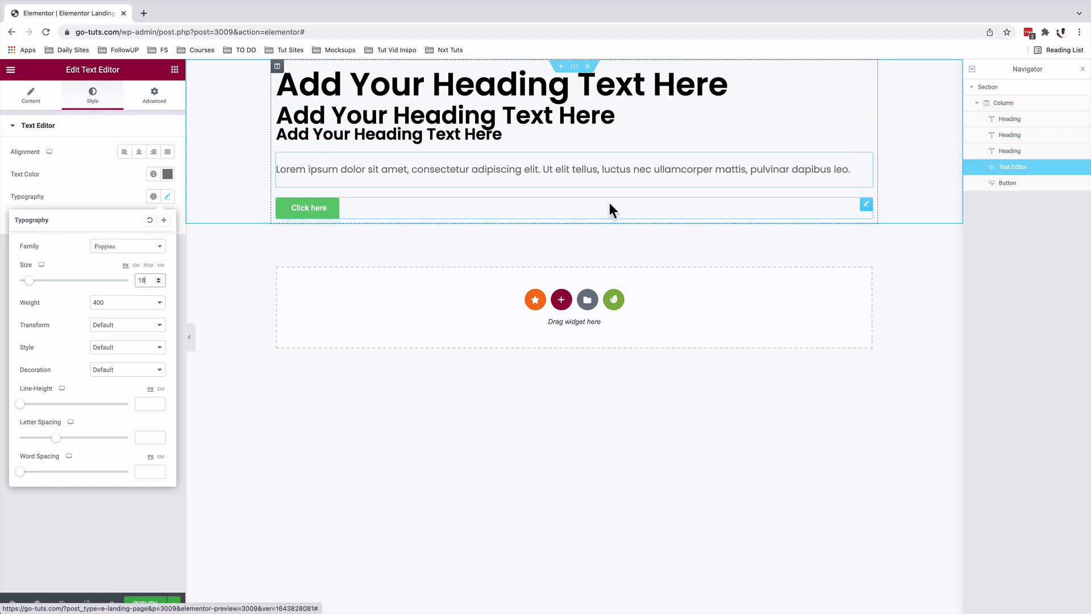
Step: Set the button's font family to Poppins and change its font weight
{"action": "left_click", "coordinate": [865, 206]}
{"action": "left_click", "coordinate": [169, 152]}
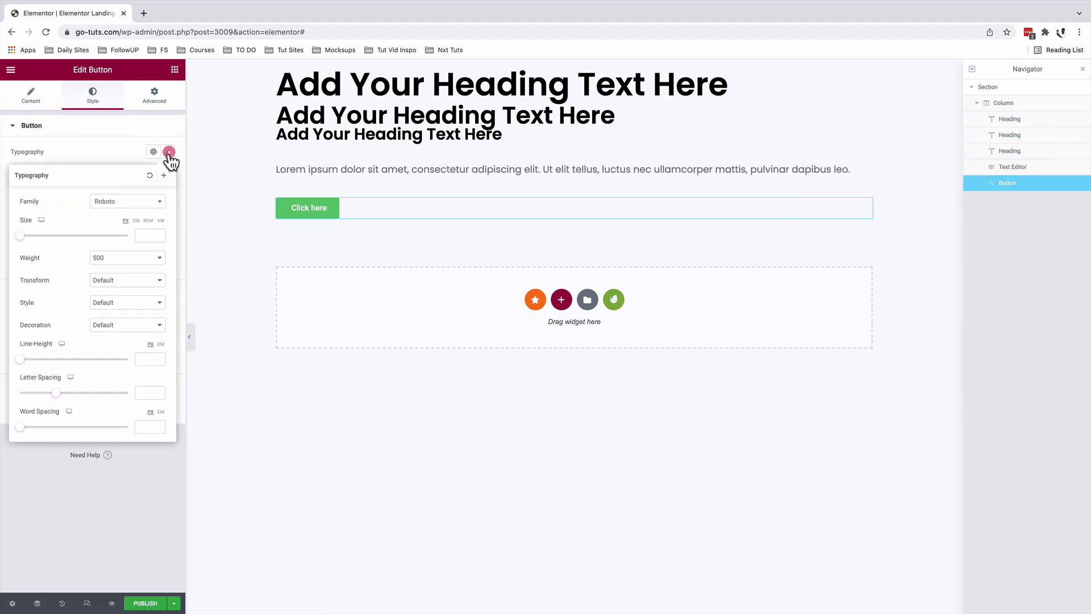
{"action": "left_click", "coordinate": [122, 201]}
{"action": "type", "text": "pop"}
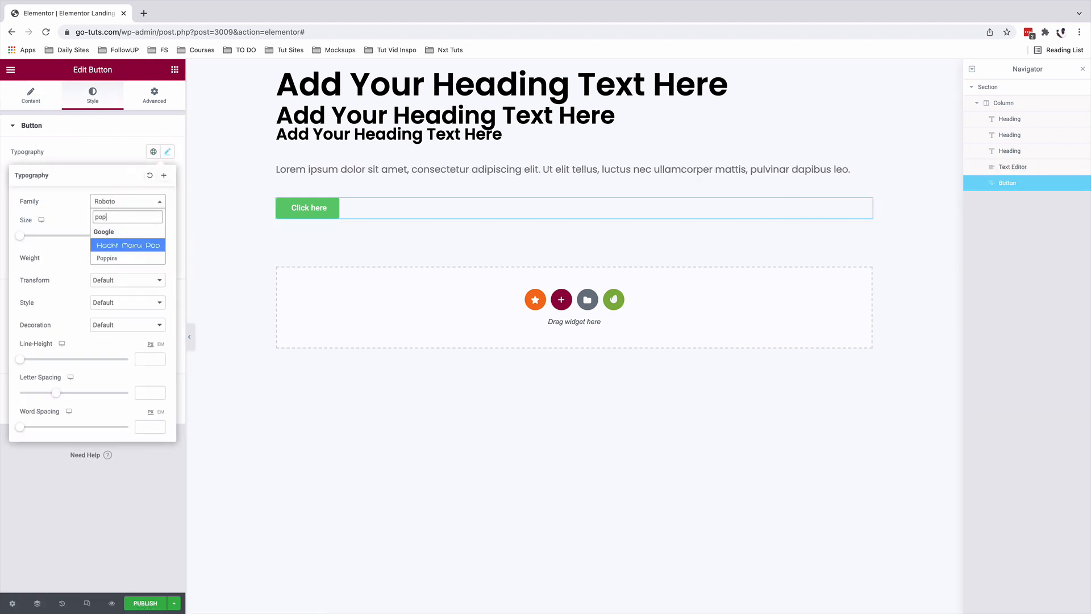
{"action": "key", "text": "Return"}
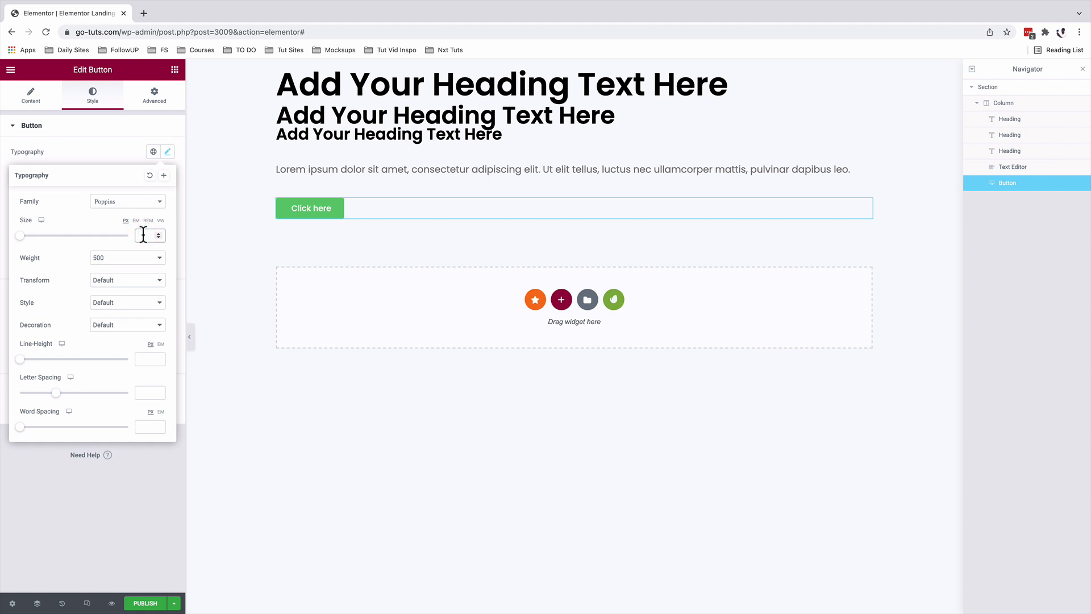
{"action": "left_click", "coordinate": [124, 260]}
{"action": "left_click", "coordinate": [123, 247]}
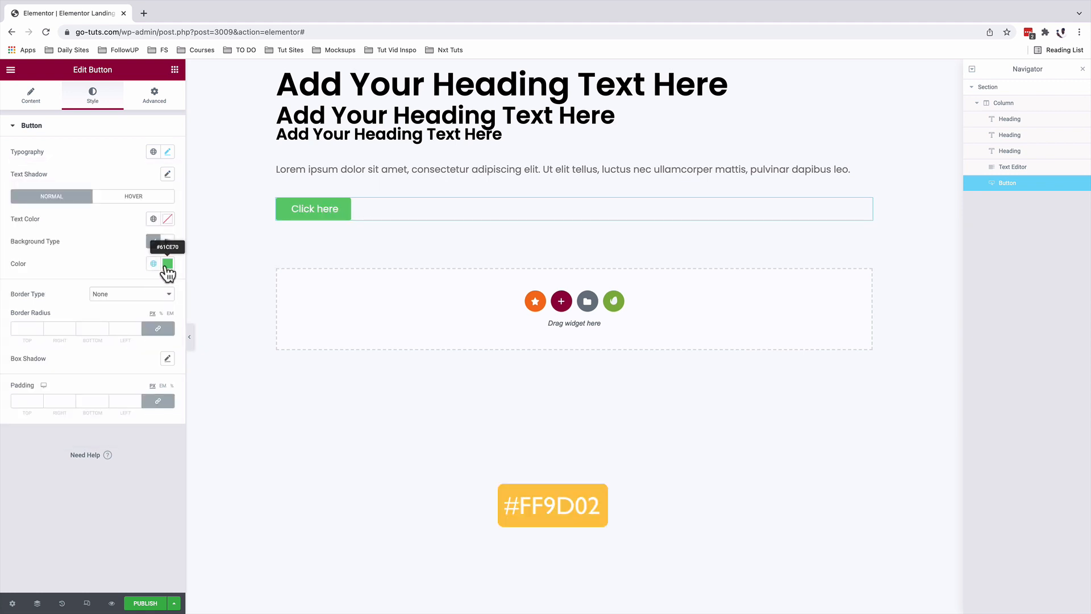
Step: Set the button's background color to #FF9D02 and its text color to white, #FFFFFF
{"action": "left_click", "coordinate": [166, 266]}
{"action": "type", "text": "#FF9D02"}
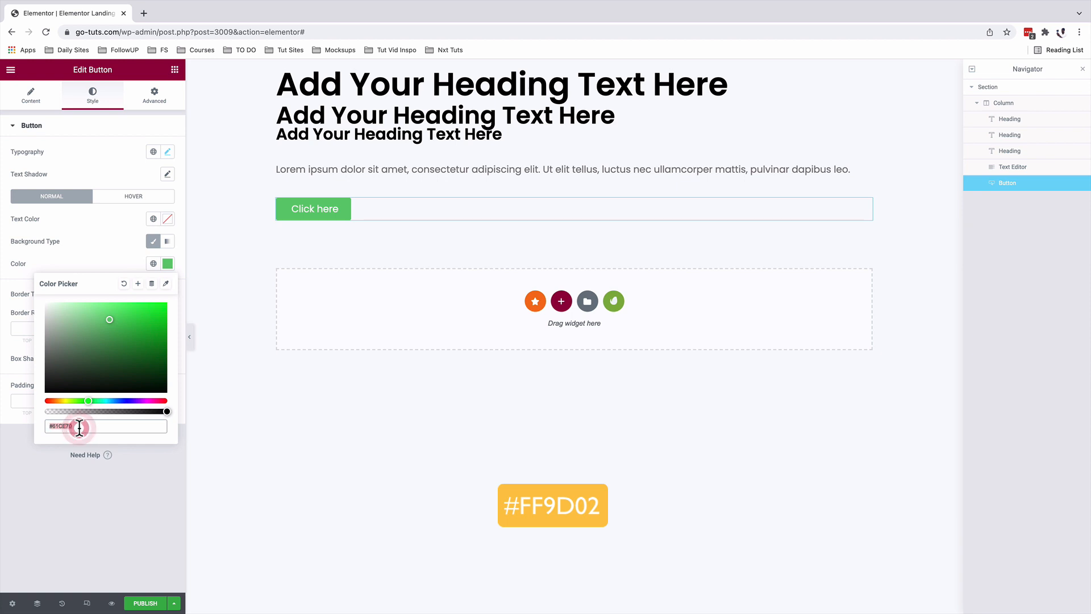
{"action": "left_click", "coordinate": [15, 428]}
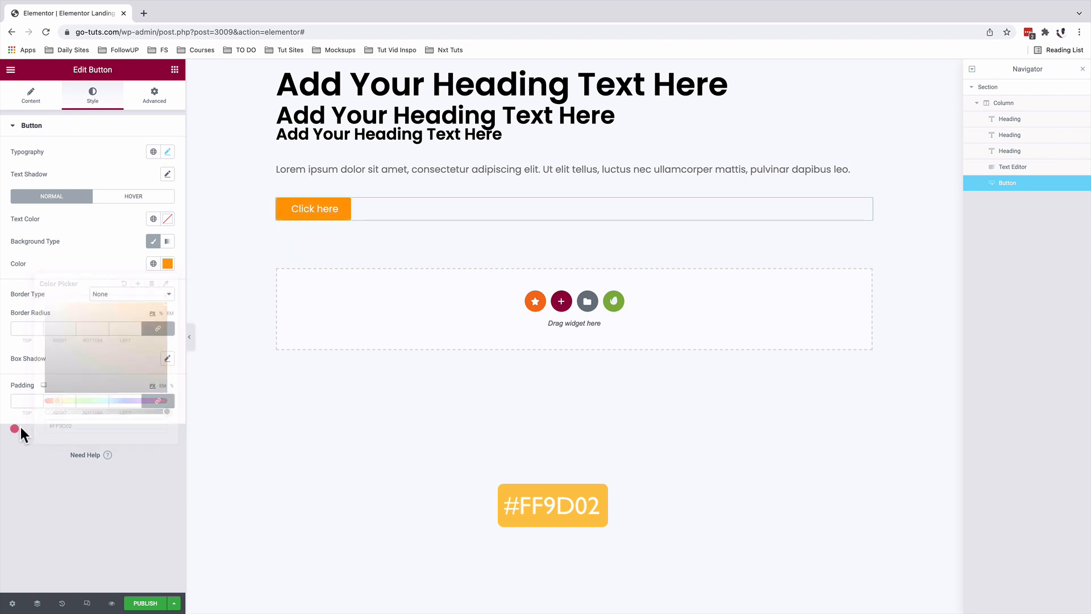
{"action": "left_click", "coordinate": [167, 219]}
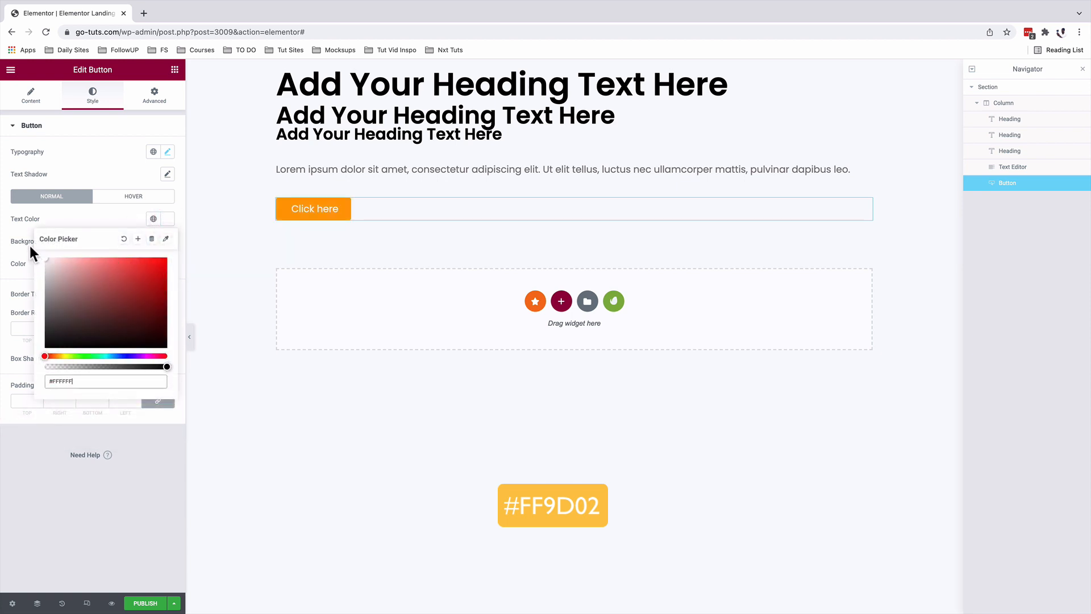
{"action": "left_click", "coordinate": [79, 214]}
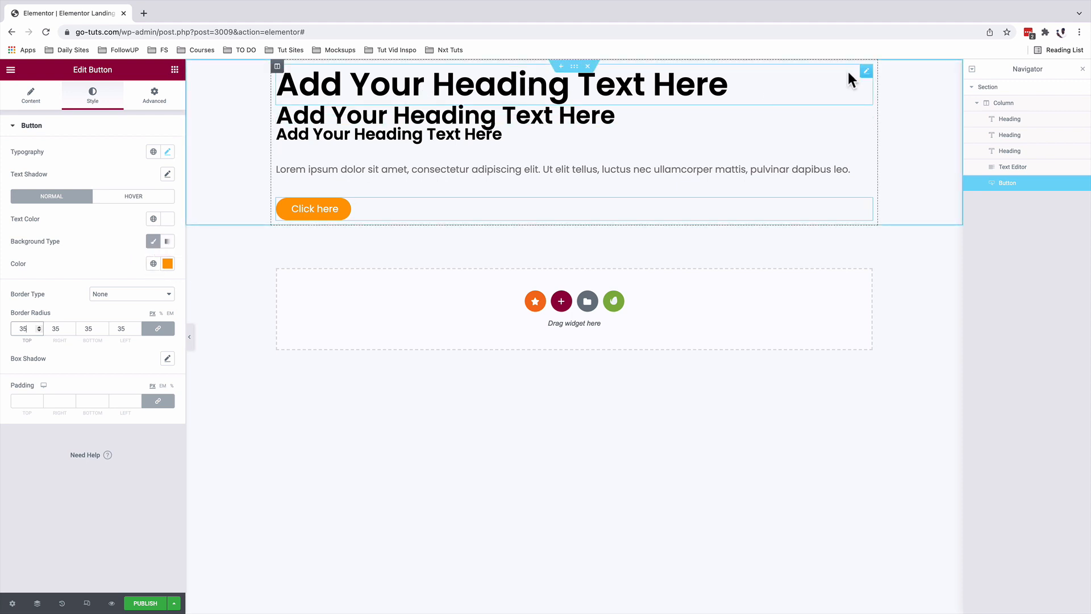
Step: Start a new global color from the first heading's black text color and give it a heading-related name
{"action": "left_click", "coordinate": [866, 73]}
{"action": "left_click", "coordinate": [167, 151]}
{"action": "left_click", "coordinate": [168, 151]}
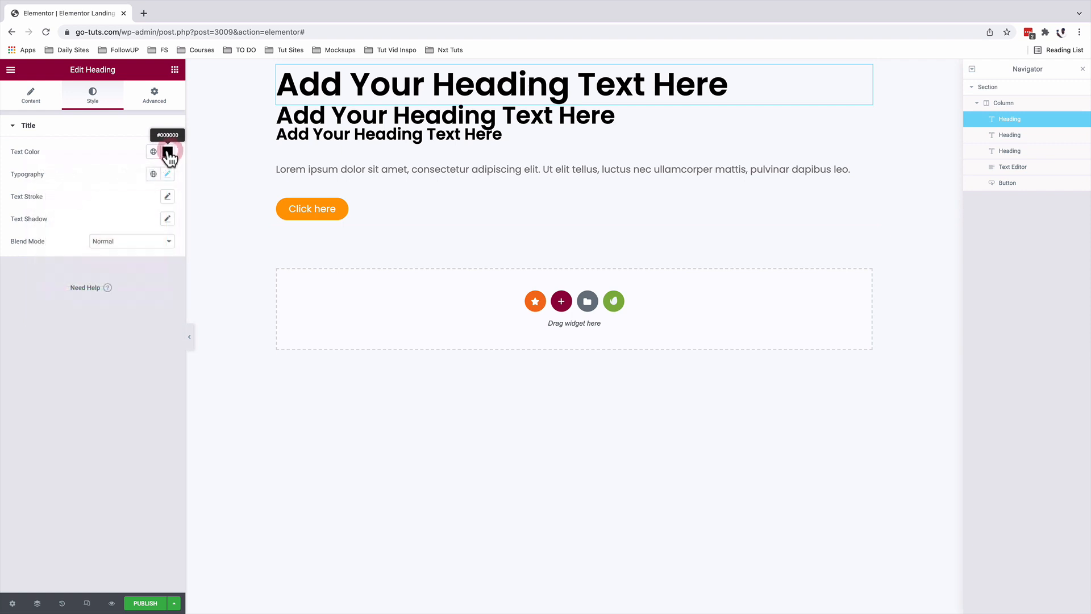
{"action": "left_click", "coordinate": [168, 151]}
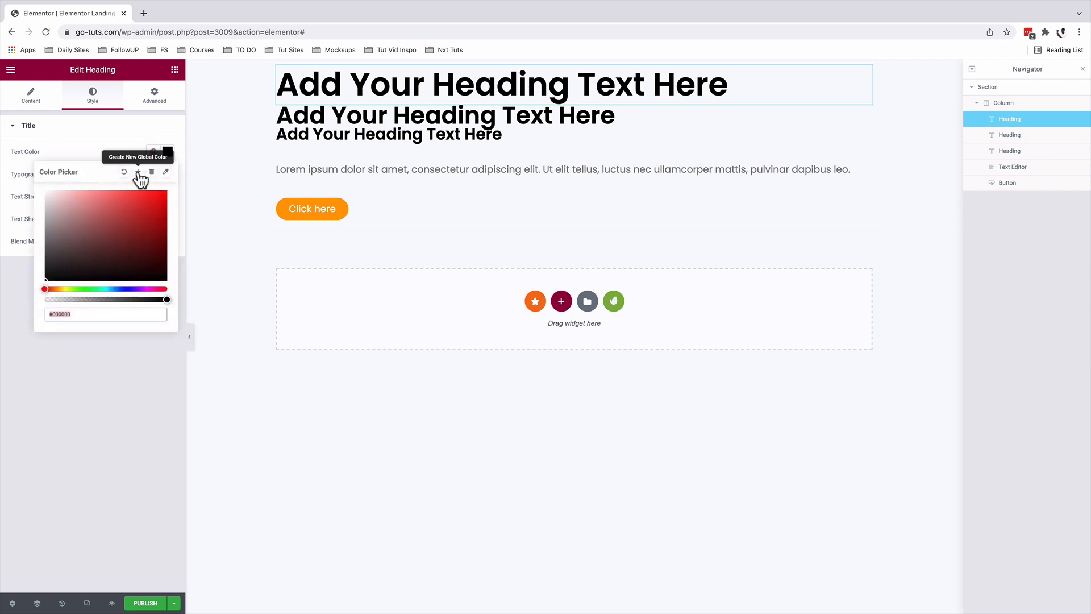
{"action": "left_click", "coordinate": [138, 173]}
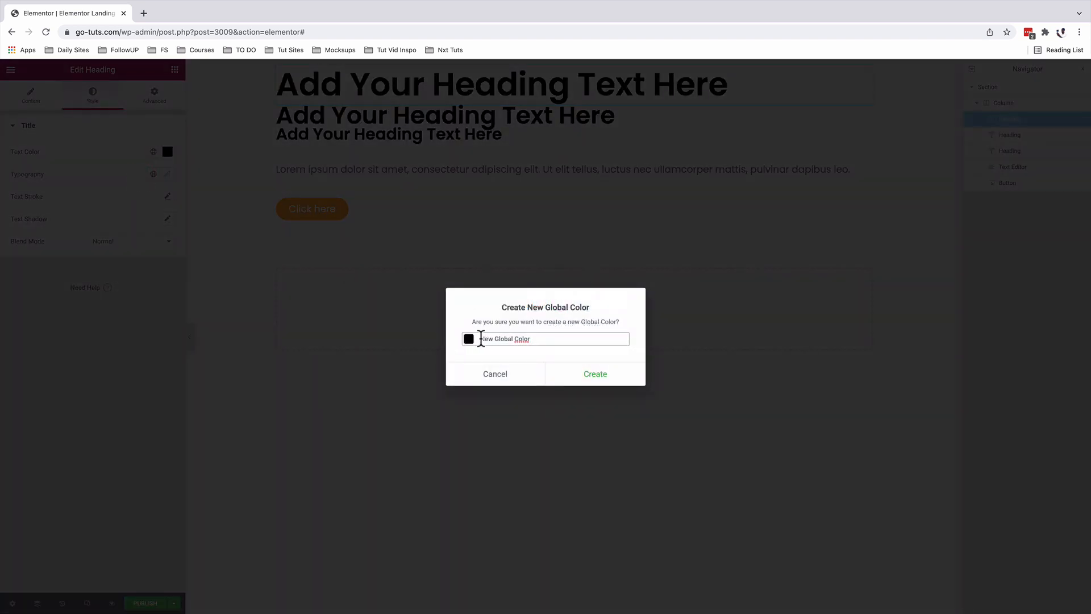
{"action": "left_click_drag", "start_coordinate": [481, 339], "coordinate": [564, 336]}
{"action": "type", "text": "Hea"}
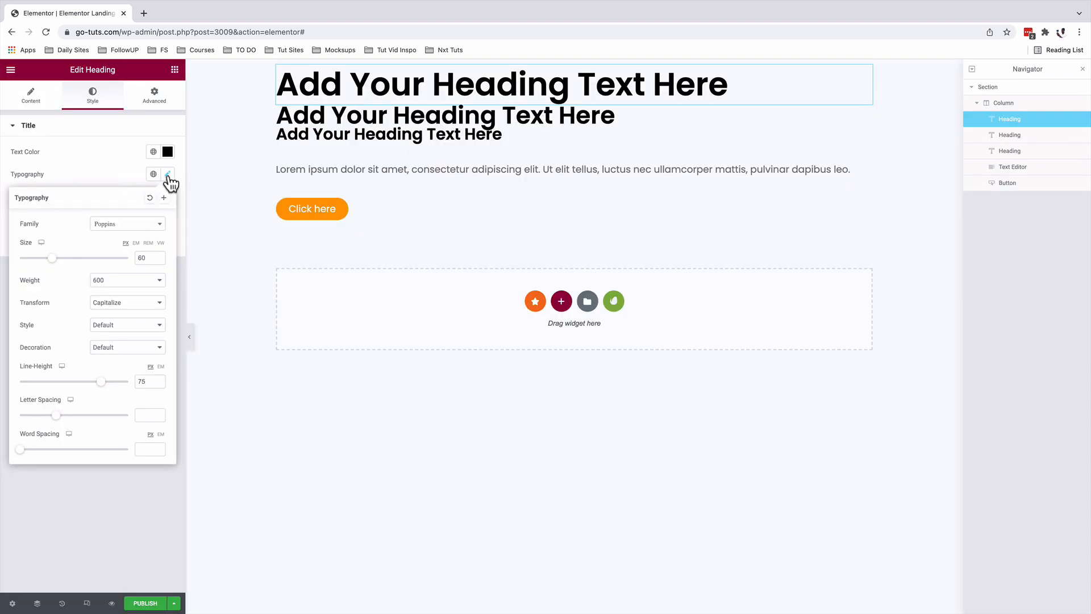
Step: Create a new global font from the first heading's typography and name it "Main Header"
{"action": "left_click", "coordinate": [168, 175]}
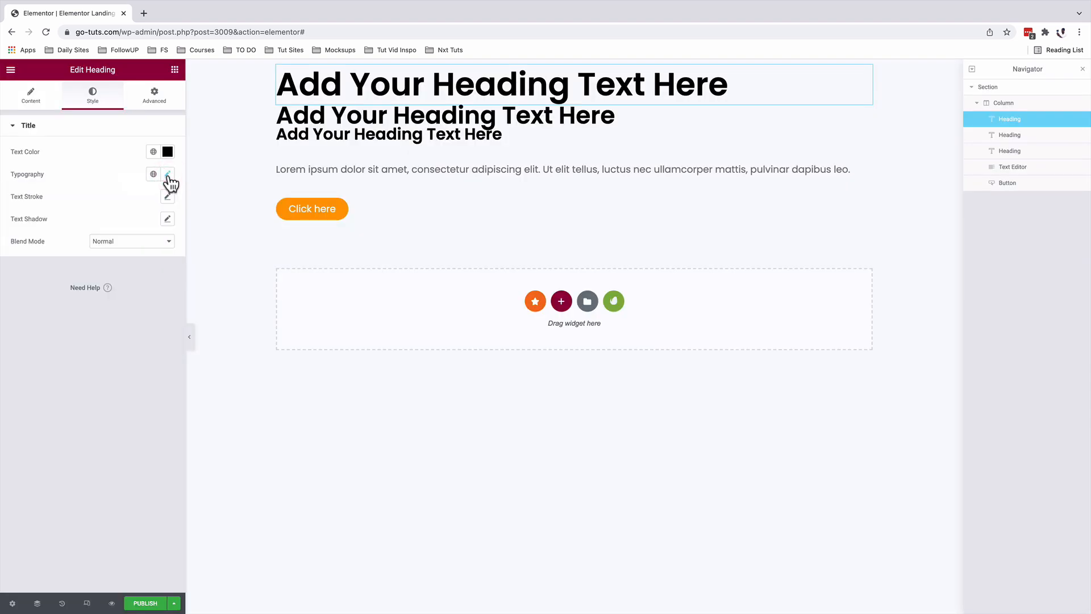
{"action": "left_click", "coordinate": [168, 176]}
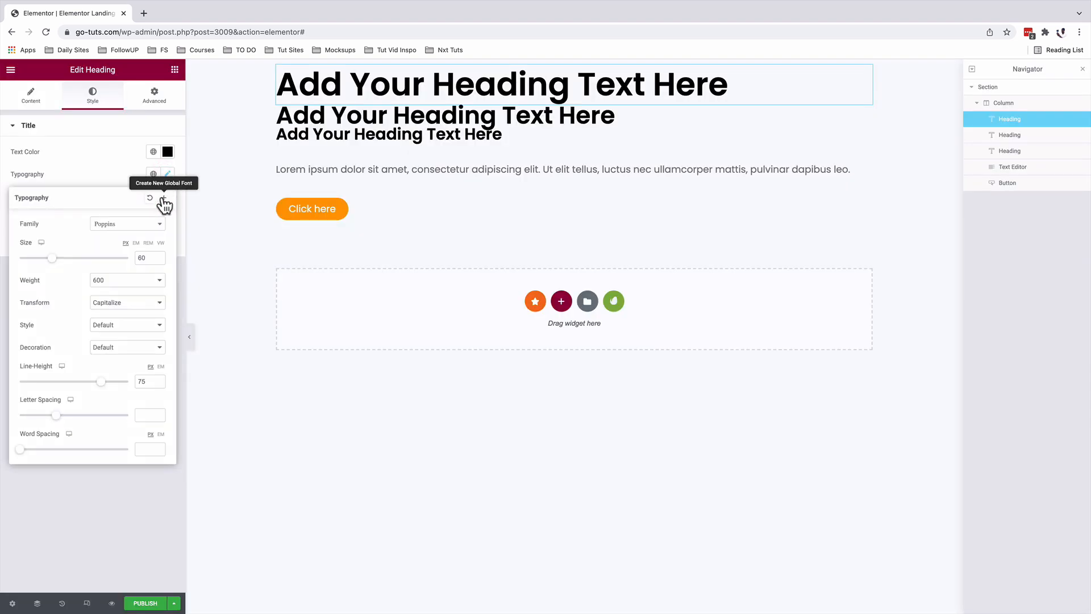
{"action": "left_click", "coordinate": [162, 198]}
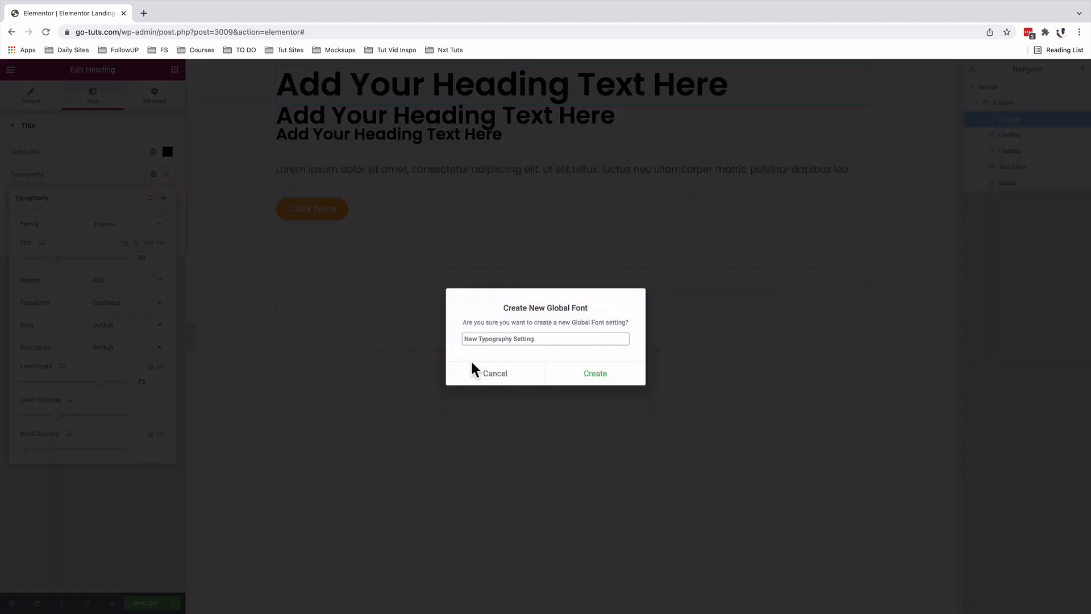
{"action": "triple_click", "coordinate": [488, 339]}
{"action": "type", "text": "Main Header"}
{"action": "key", "text": "Return"}
Step: Create a new global color from the Text Editor paragraph's gray text color, #7A7A7A
{"action": "left_click", "coordinate": [843, 181]}
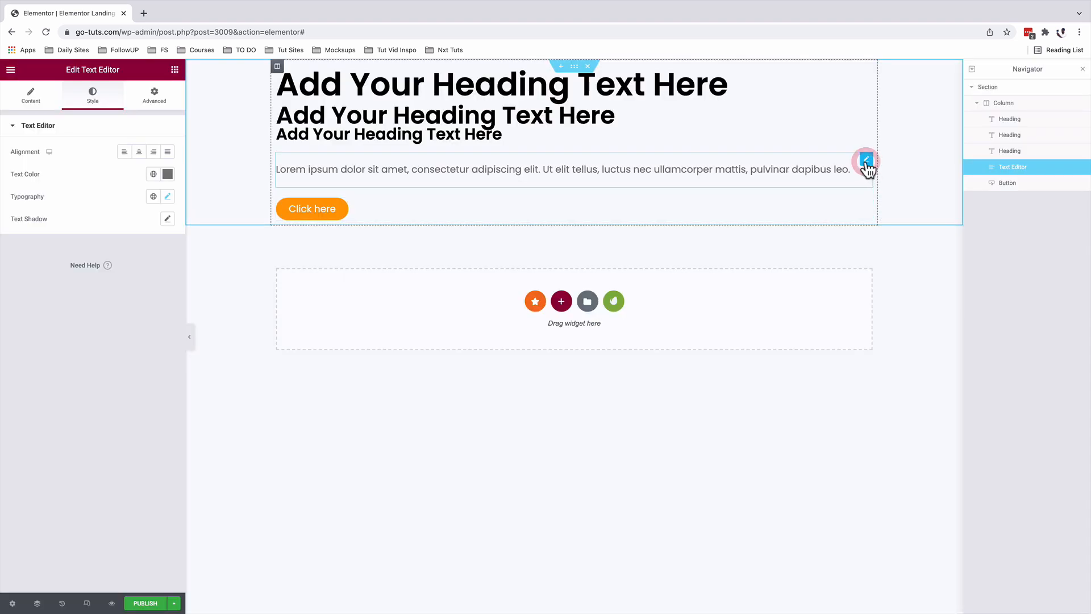
{"action": "left_click", "coordinate": [168, 174]}
{"action": "left_click", "coordinate": [168, 174]}
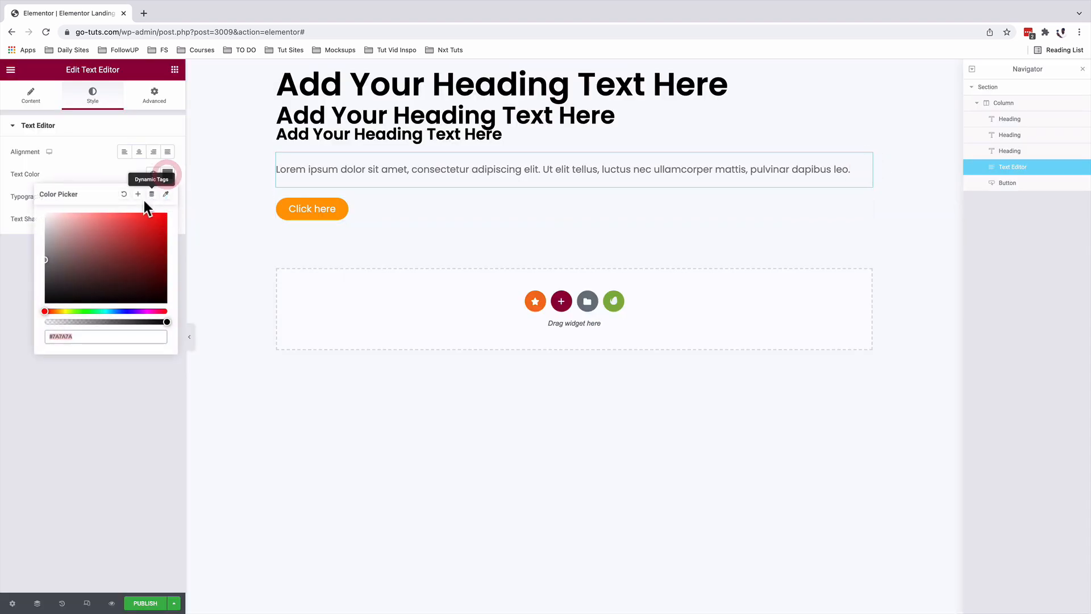
{"action": "left_click", "coordinate": [139, 194]}
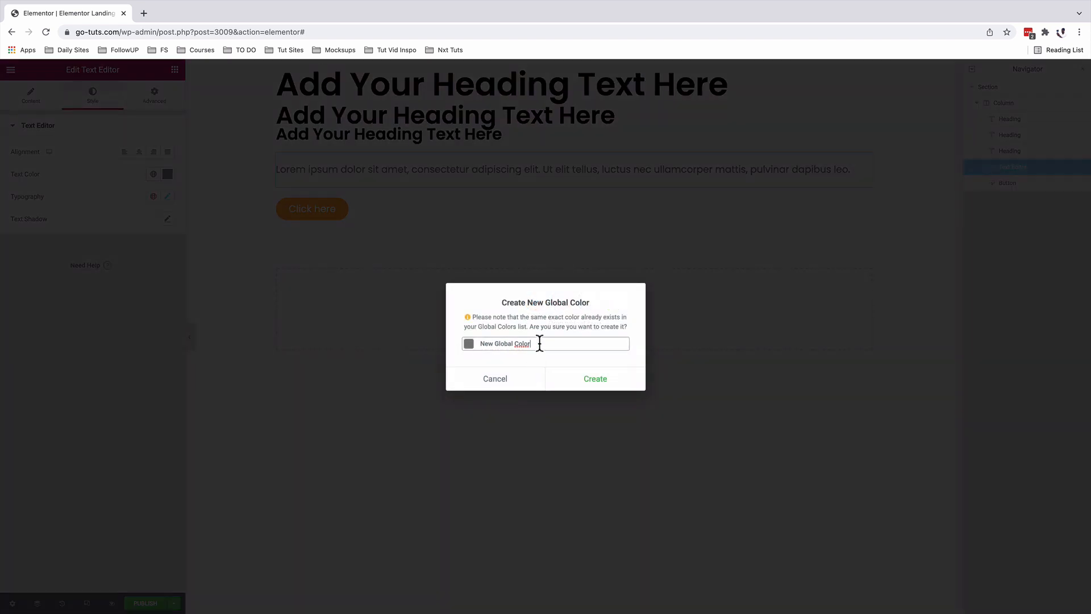
{"action": "left_click_drag", "start_coordinate": [534, 343], "coordinate": [472, 342]}
{"action": "left_click", "coordinate": [595, 379]}
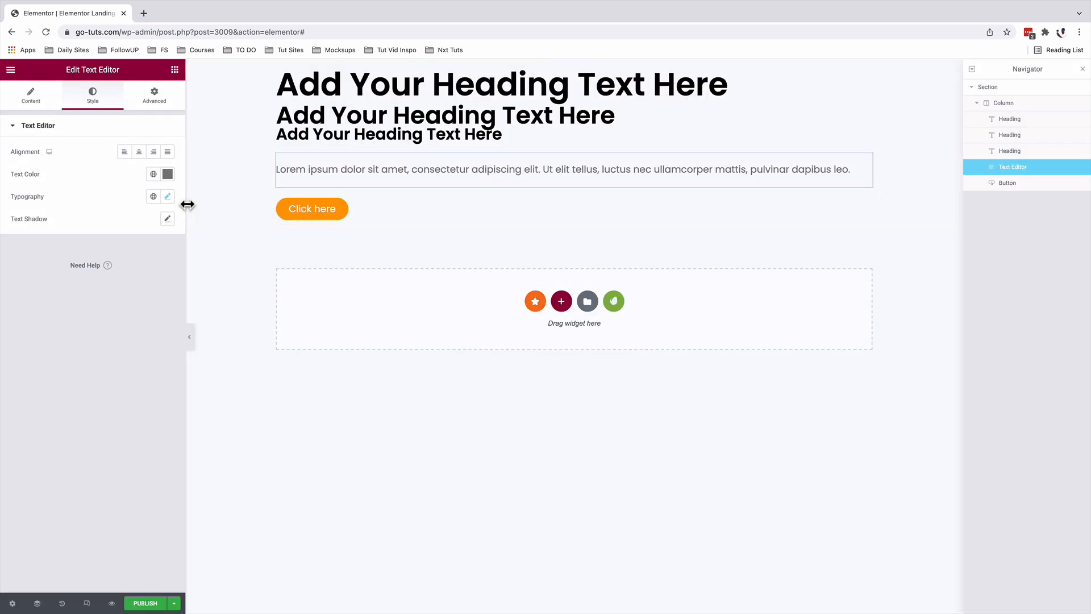
{"action": "left_click", "coordinate": [168, 197]}
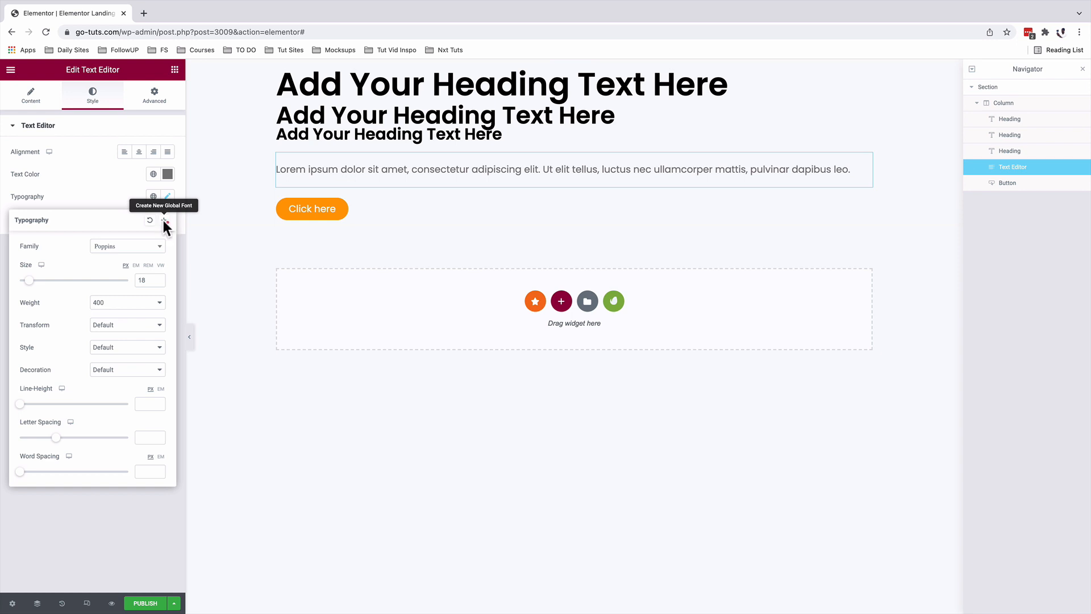
{"action": "left_click", "coordinate": [164, 221]}
{"action": "left_click_drag", "start_coordinate": [542, 338], "coordinate": [460, 336]}
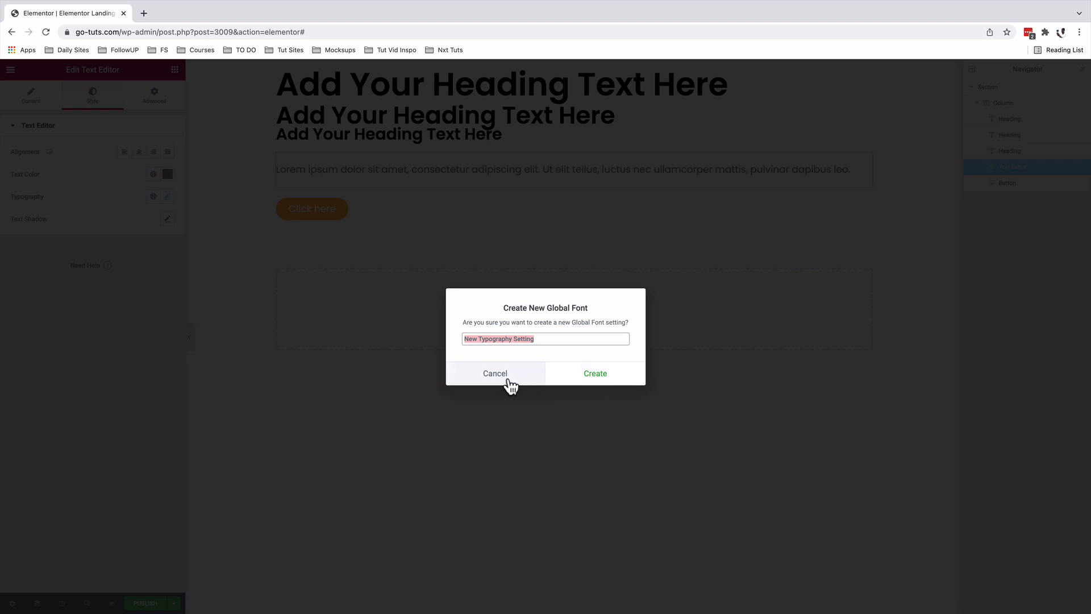
{"action": "left_click", "coordinate": [510, 377]}
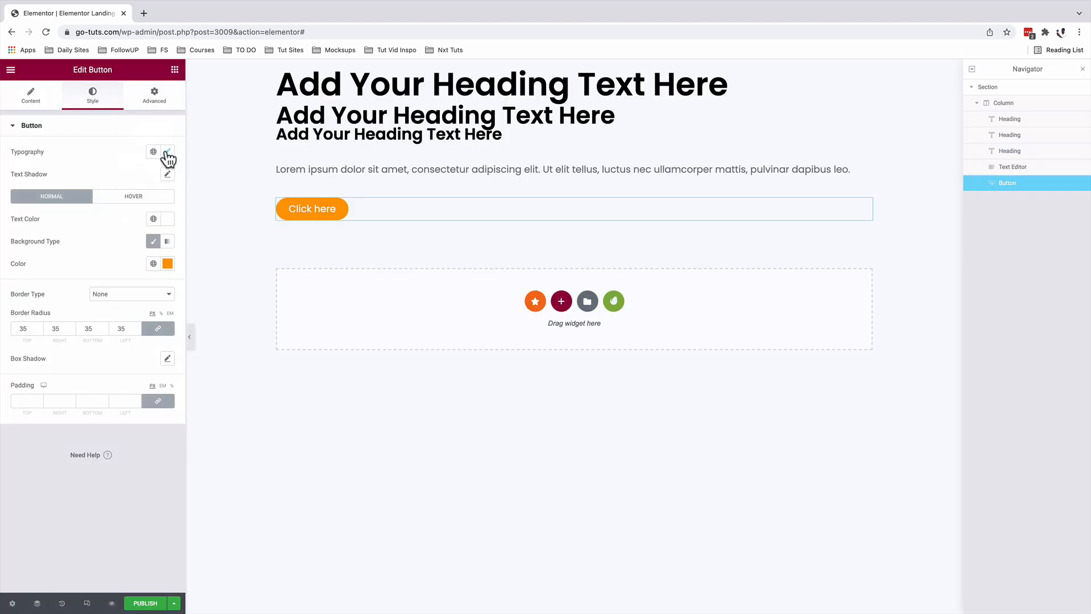
Step: Create a new global font from the button's typography with a button-related name, and start a new global color from its orange background
{"action": "left_click", "coordinate": [167, 152]}
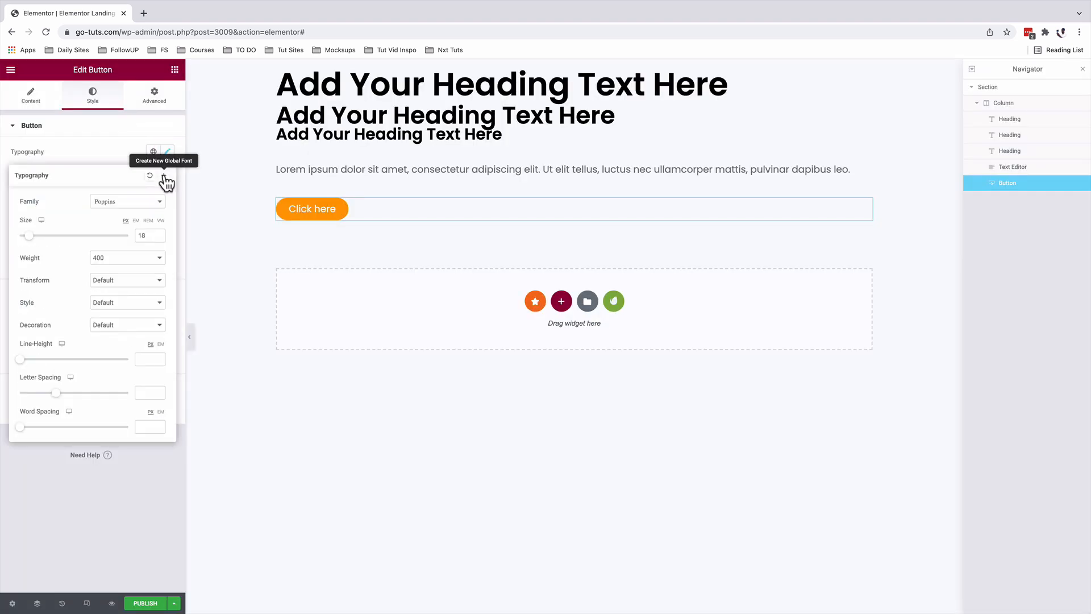
{"action": "left_click", "coordinate": [165, 175]}
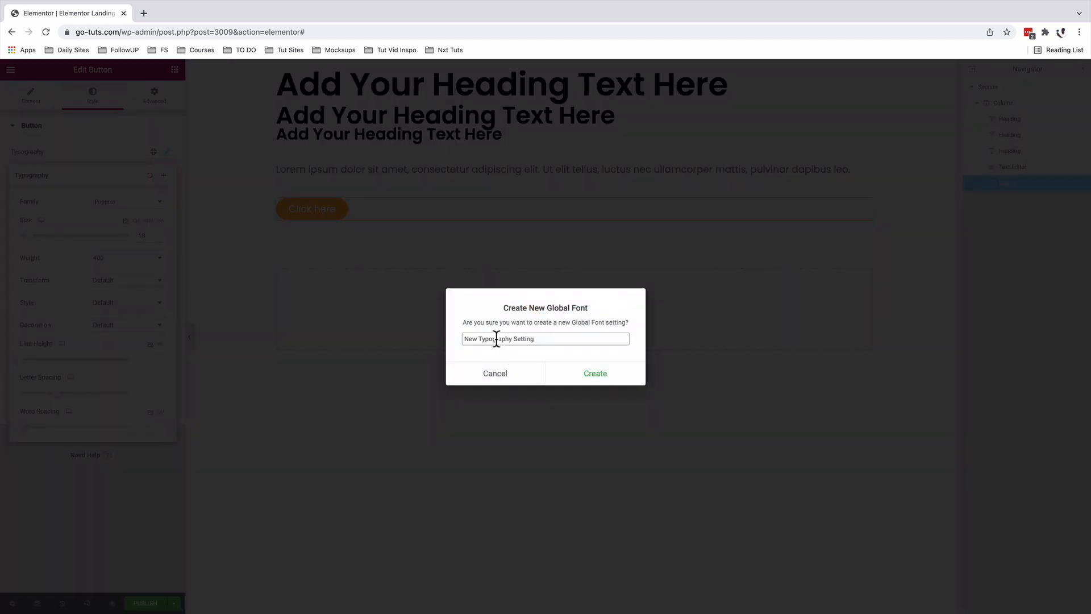
{"action": "type", "text": "Bu"}
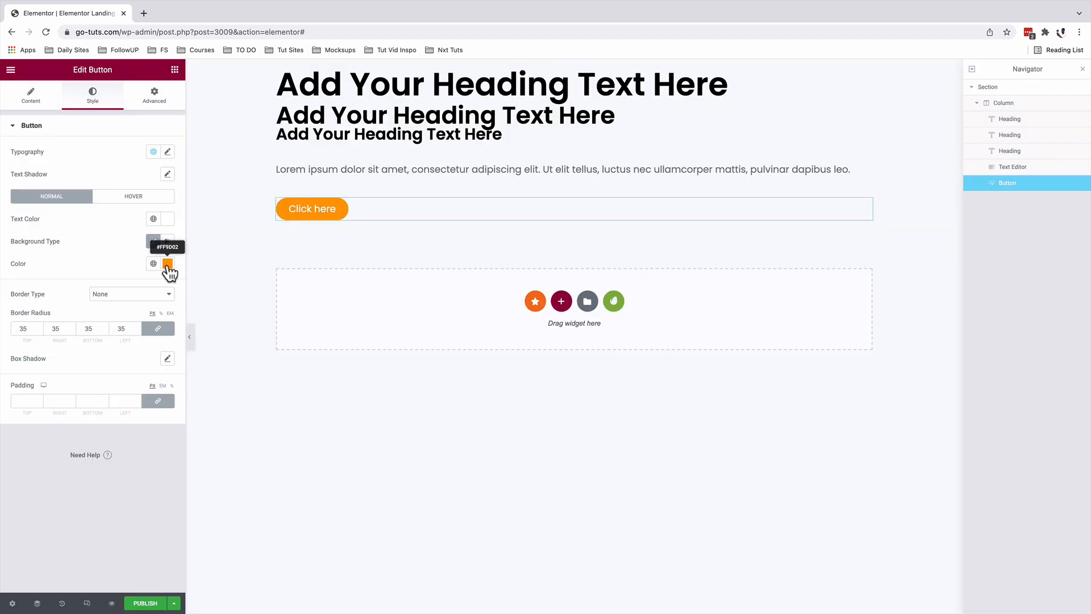
{"action": "left_click", "coordinate": [168, 265]}
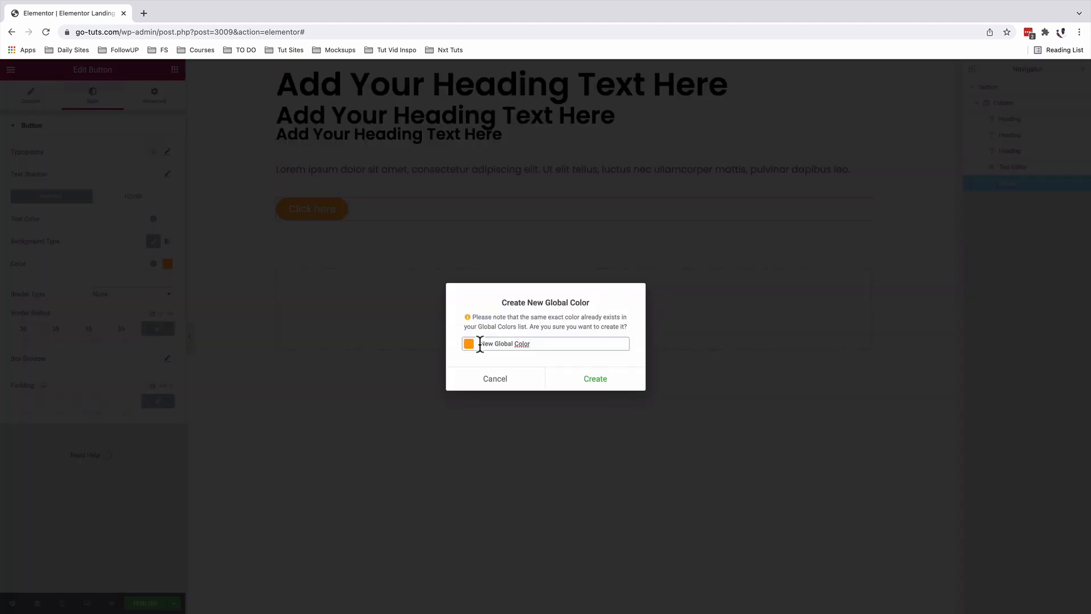
{"action": "left_click_drag", "start_coordinate": [480, 344], "coordinate": [546, 343]}
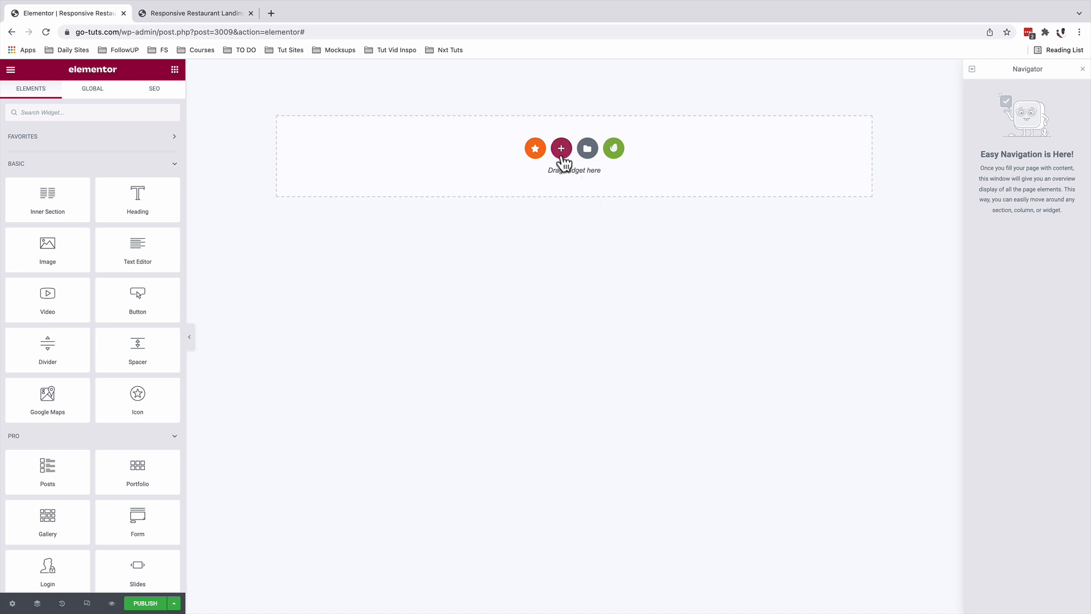
Step: Add a section with two equal columns to the empty page and set the first column's width to 80%
{"action": "left_click", "coordinate": [562, 150]}
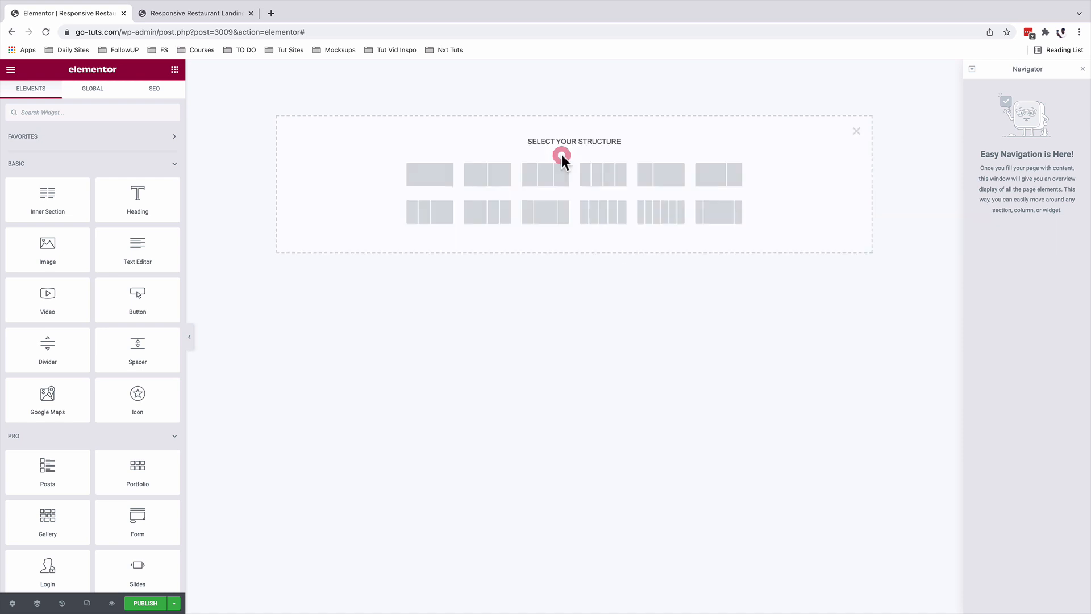
{"action": "left_click", "coordinate": [487, 180]}
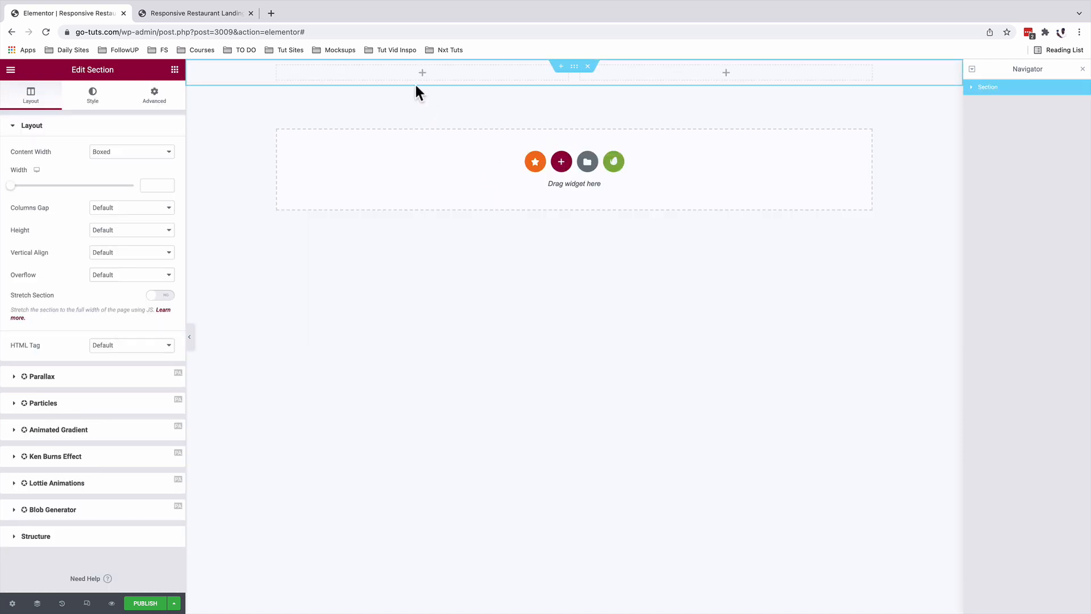
{"action": "left_click", "coordinate": [277, 67]}
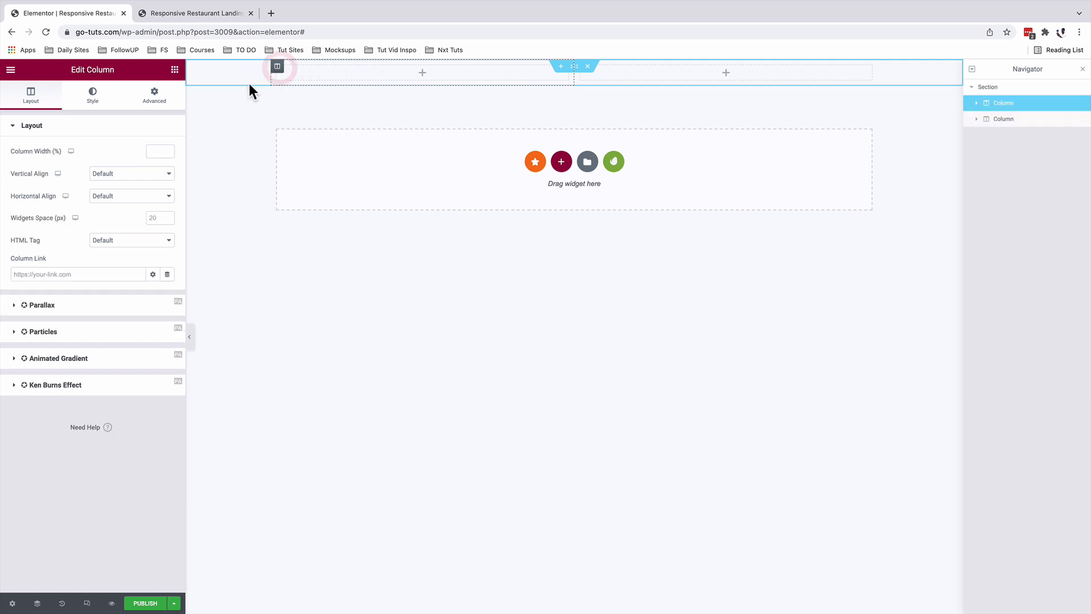
{"action": "left_click", "coordinate": [159, 149]}
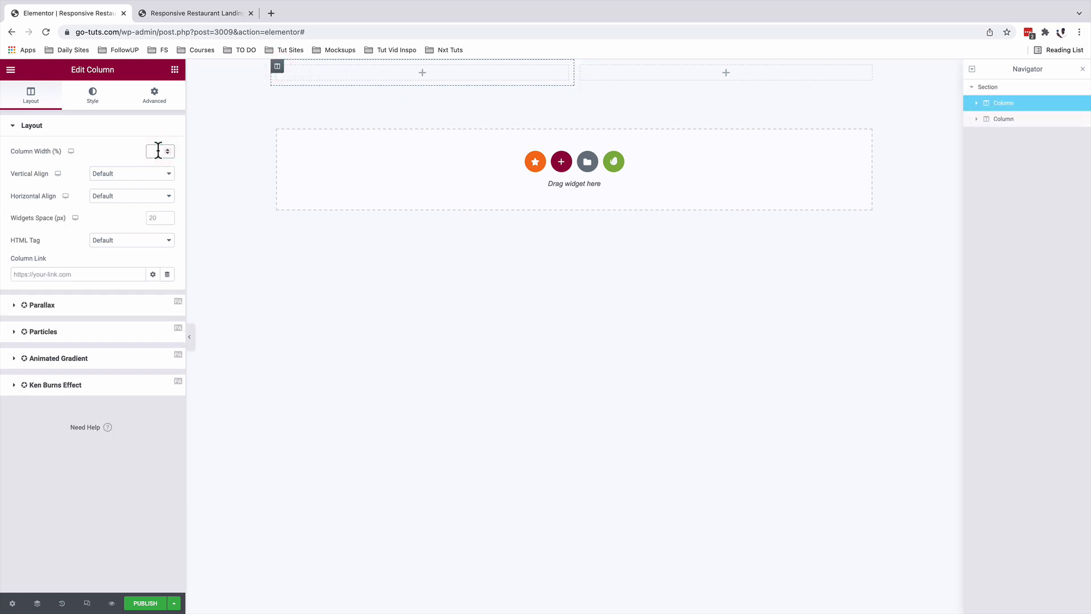
{"action": "type", "text": "80"}
Step: Set the section's height to Min Height with a minimum height of 90 VH
{"action": "left_click", "coordinate": [575, 67]}
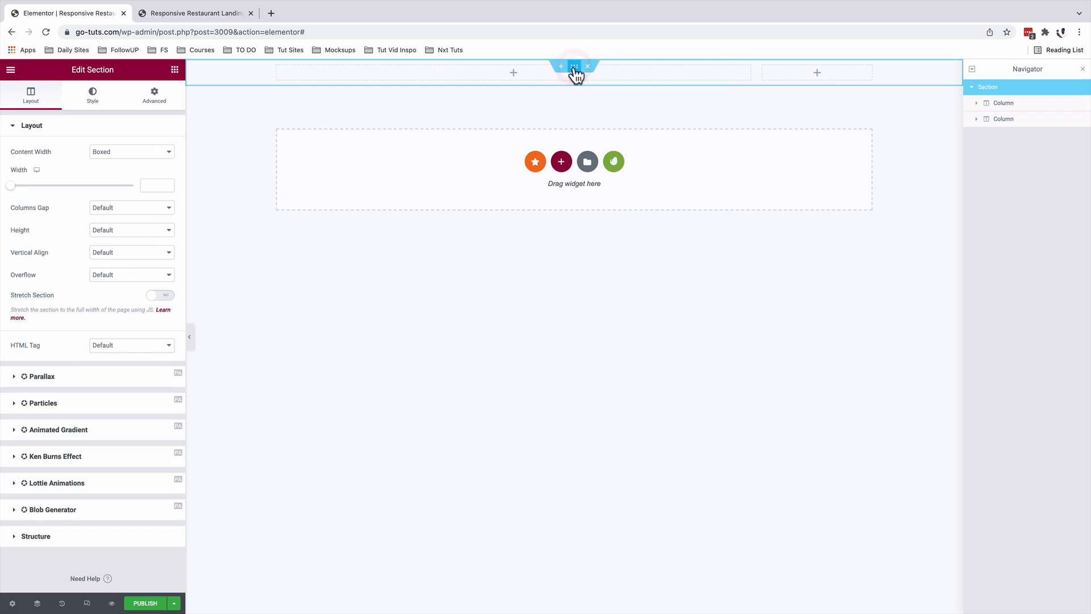
{"action": "left_click", "coordinate": [113, 232]}
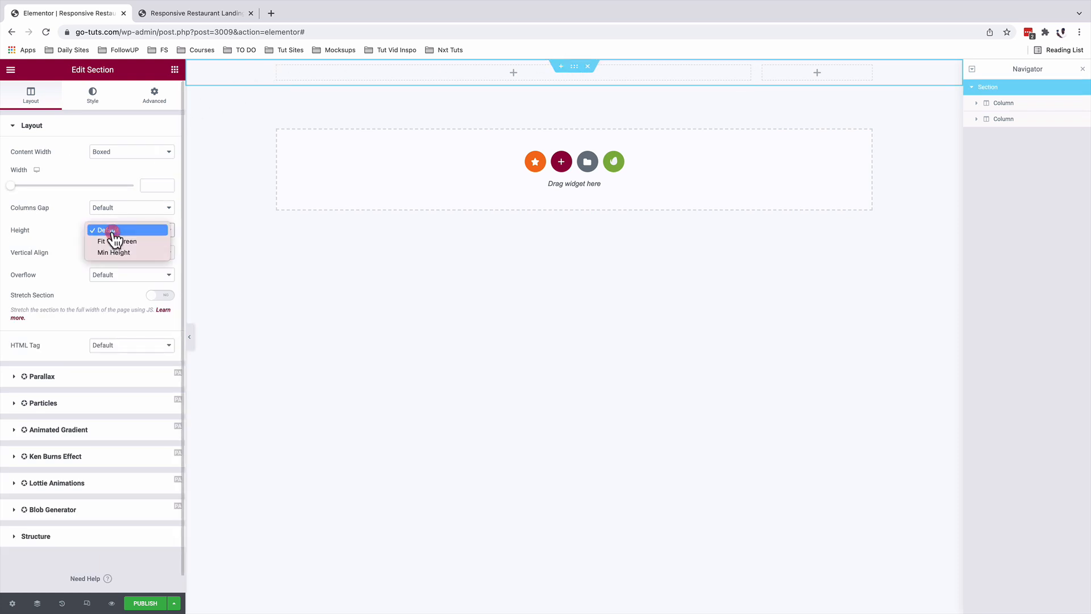
{"action": "left_click", "coordinate": [117, 252]}
{"action": "left_click", "coordinate": [159, 249]}
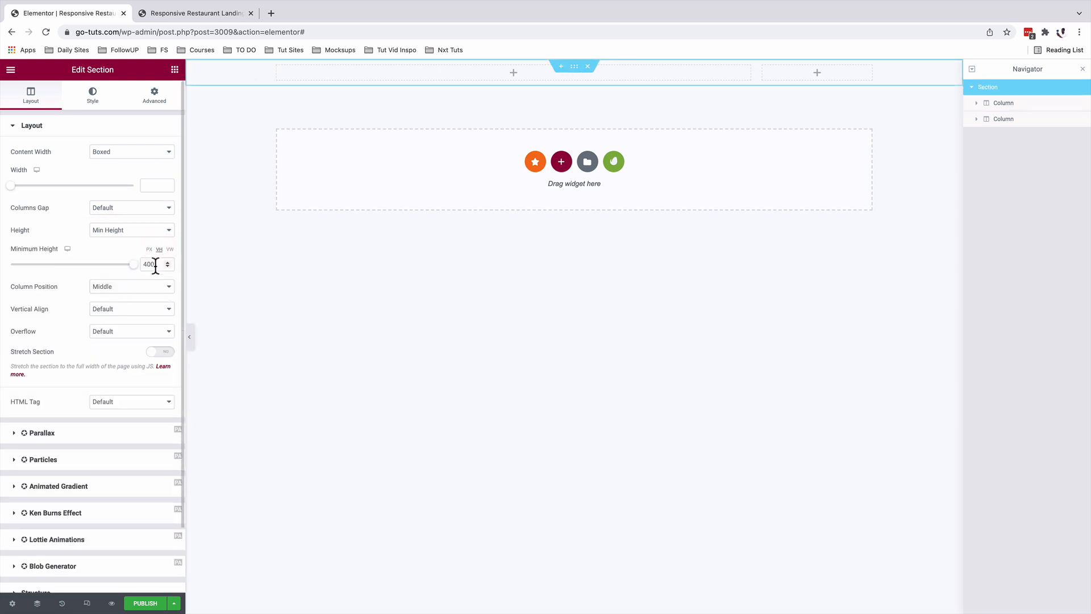
{"action": "left_click_drag", "start_coordinate": [155, 265], "coordinate": [134, 266]}
{"action": "type", "text": "90"}
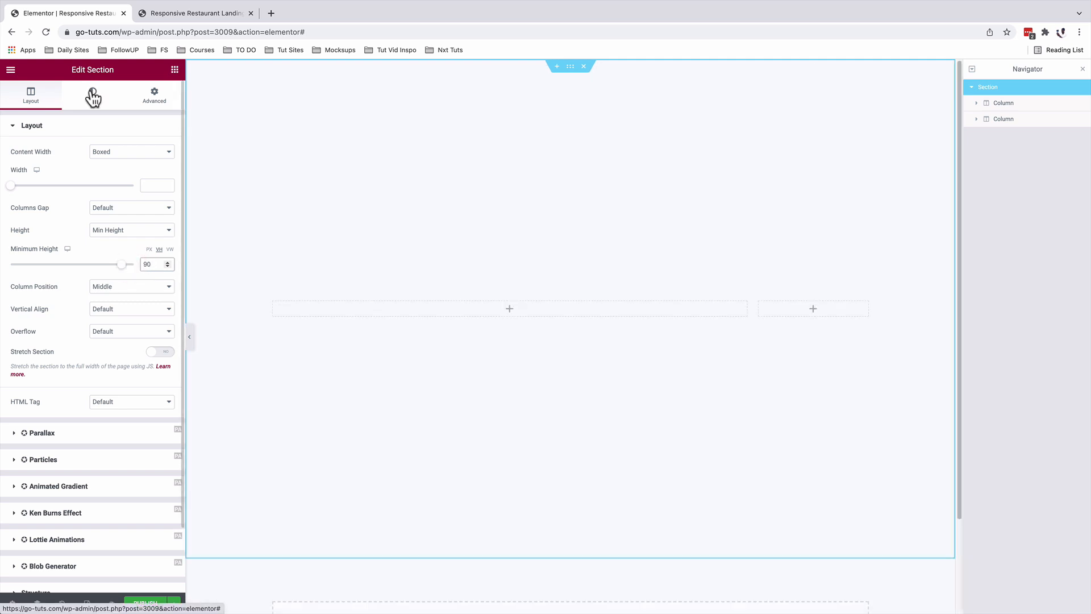
Step: Give the section a gradient background whose first color is the orange global color
{"action": "left_click", "coordinate": [93, 99]}
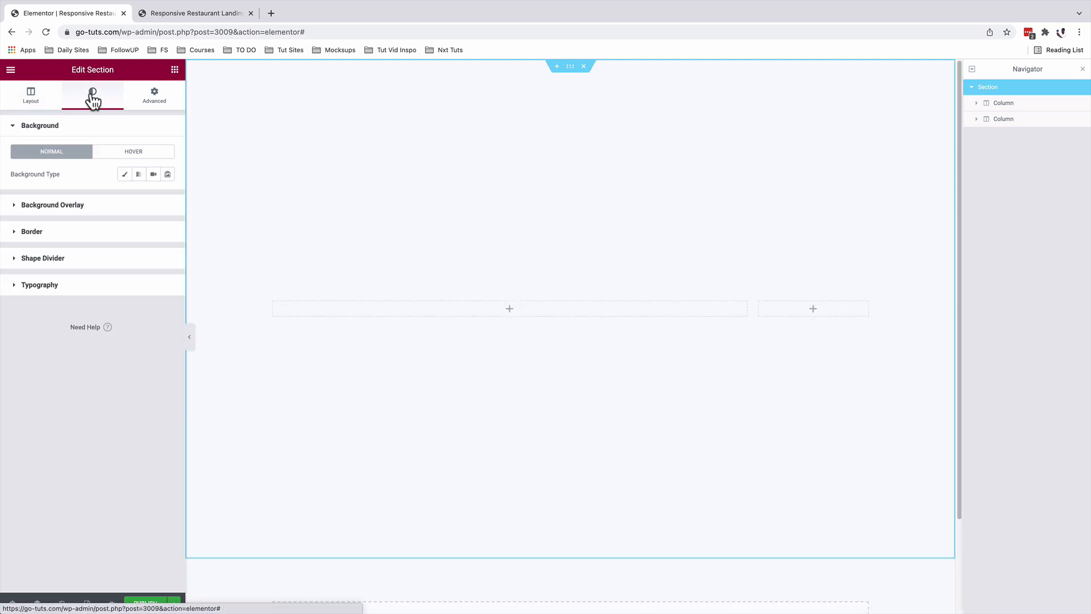
{"action": "left_click", "coordinate": [124, 175]}
{"action": "left_click", "coordinate": [139, 176]}
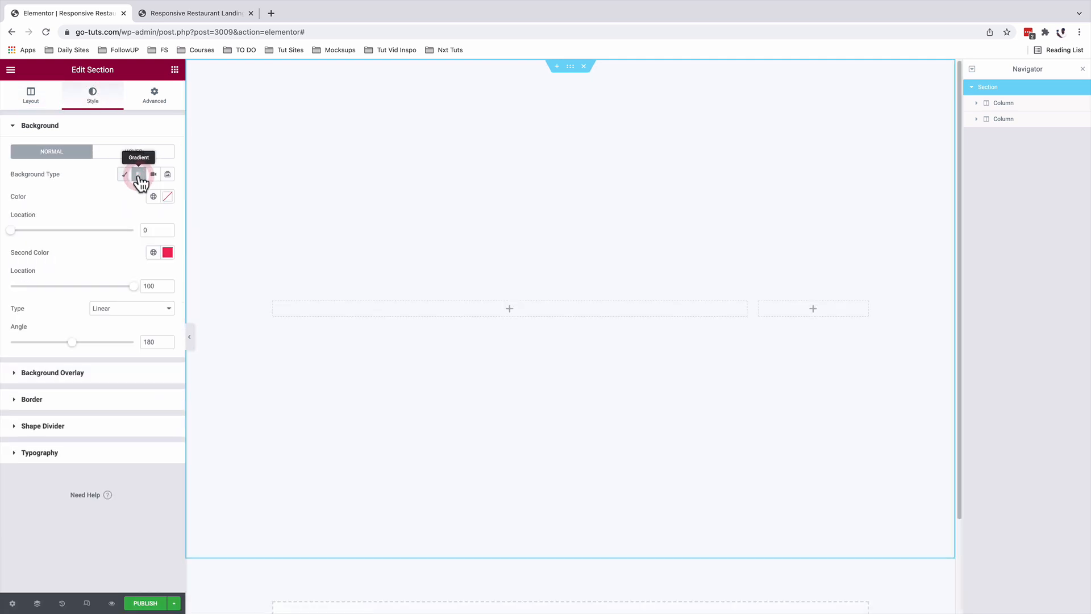
{"action": "left_click", "coordinate": [153, 197]}
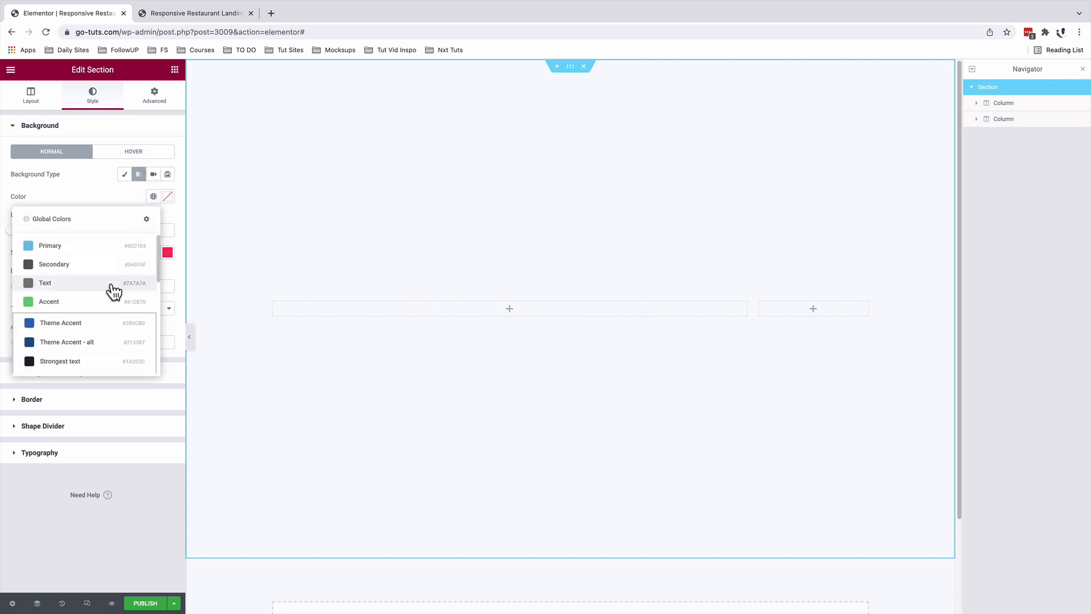
{"action": "scroll", "coordinate": [109, 287], "scroll_direction": "down", "scroll_amount": 4}
{"action": "left_click", "coordinate": [87, 320]}
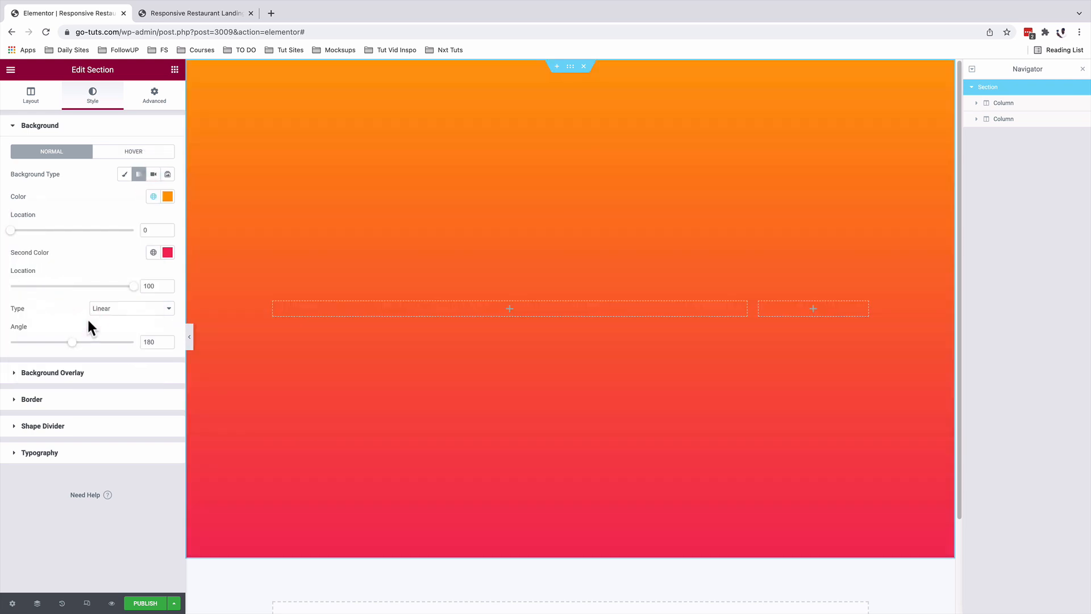
Step: Make the gradient's second color fully transparent and set the gradient angle to 270
{"action": "left_click", "coordinate": [167, 253]}
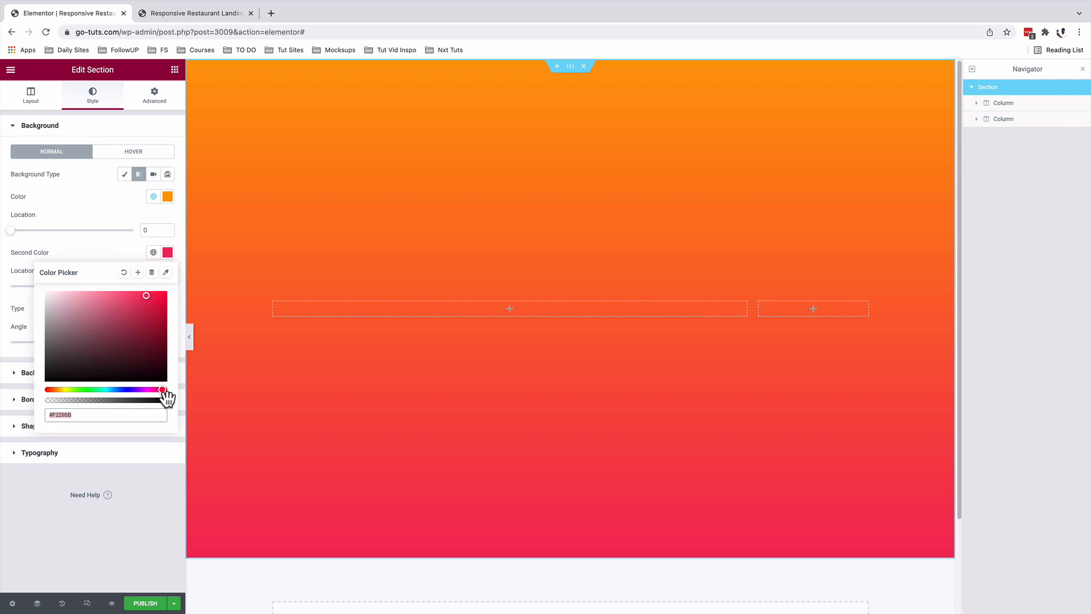
{"action": "left_click_drag", "start_coordinate": [165, 400], "coordinate": [43, 402]}
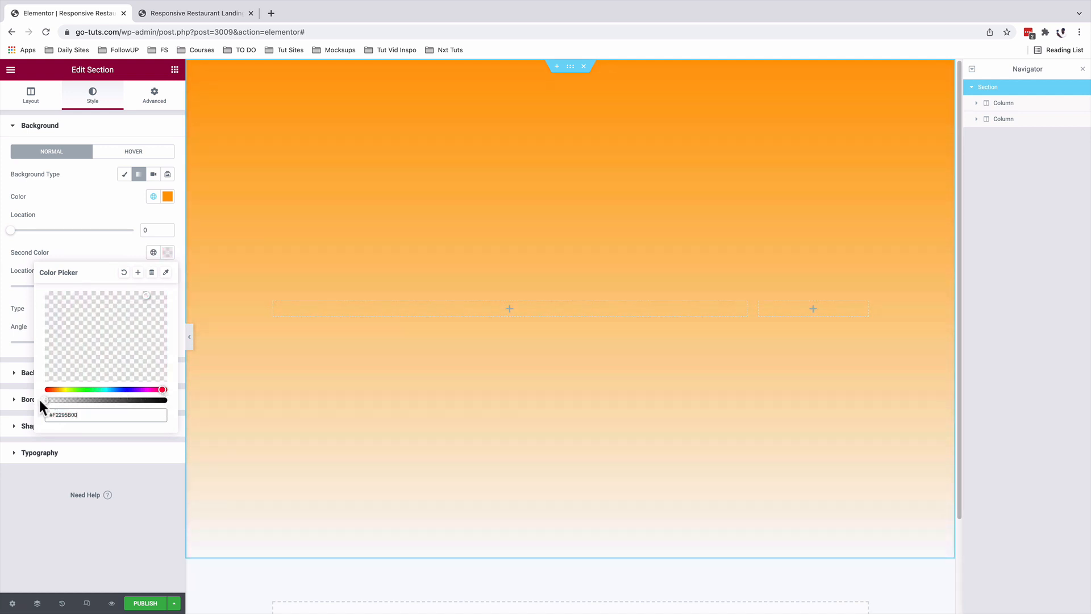
{"action": "left_click", "coordinate": [128, 325]}
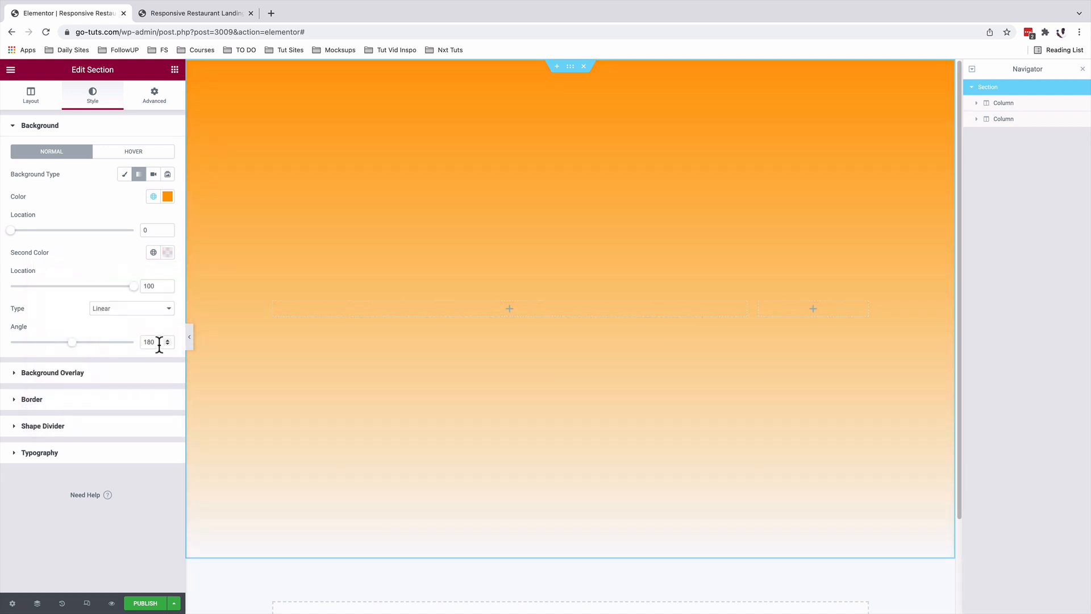
{"action": "left_click_drag", "start_coordinate": [159, 344], "coordinate": [128, 342]}
{"action": "type", "text": "2"}
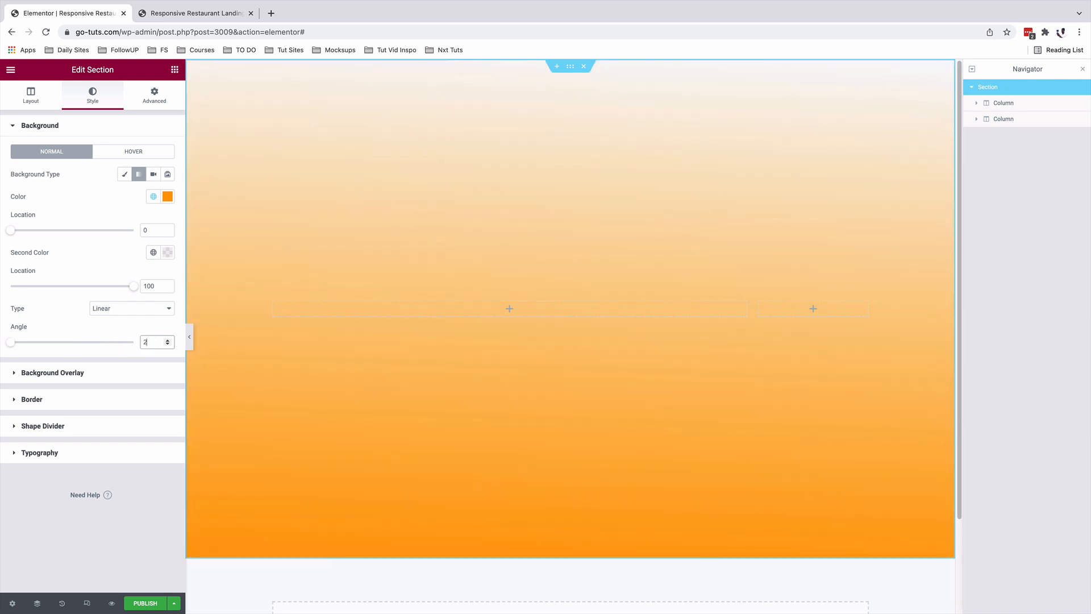
{"action": "type", "text": "70"}
Step: Set the gradient's first color location to 25 and its second color location to 23 for a sharp edge
{"action": "double_click", "coordinate": [142, 230]}
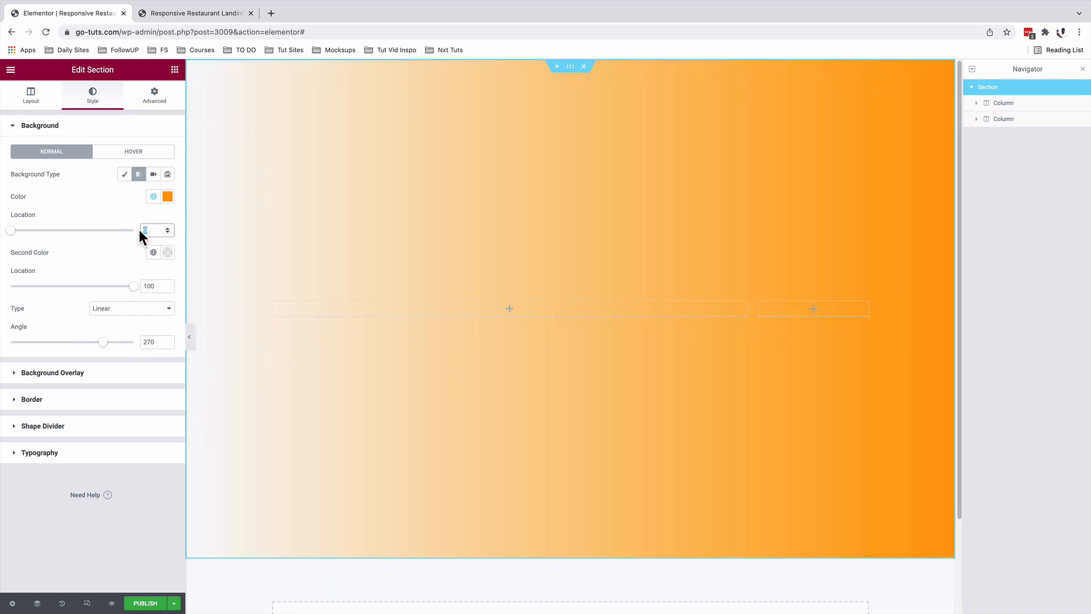
{"action": "type", "text": "25"}
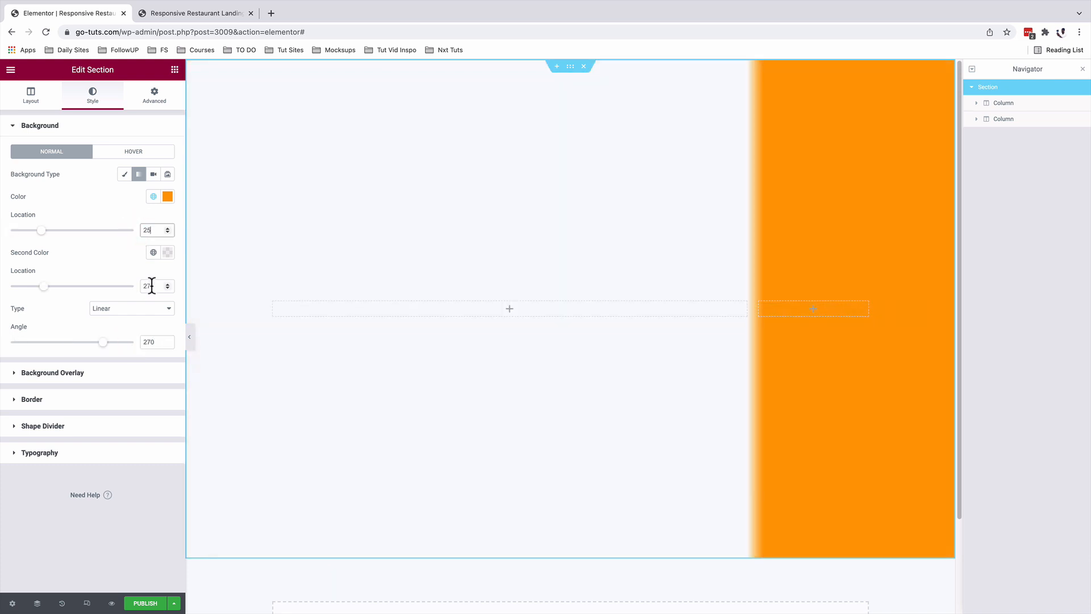
{"action": "left_click_drag", "start_coordinate": [152, 286], "coordinate": [127, 286]}
{"action": "type", "text": "23"}
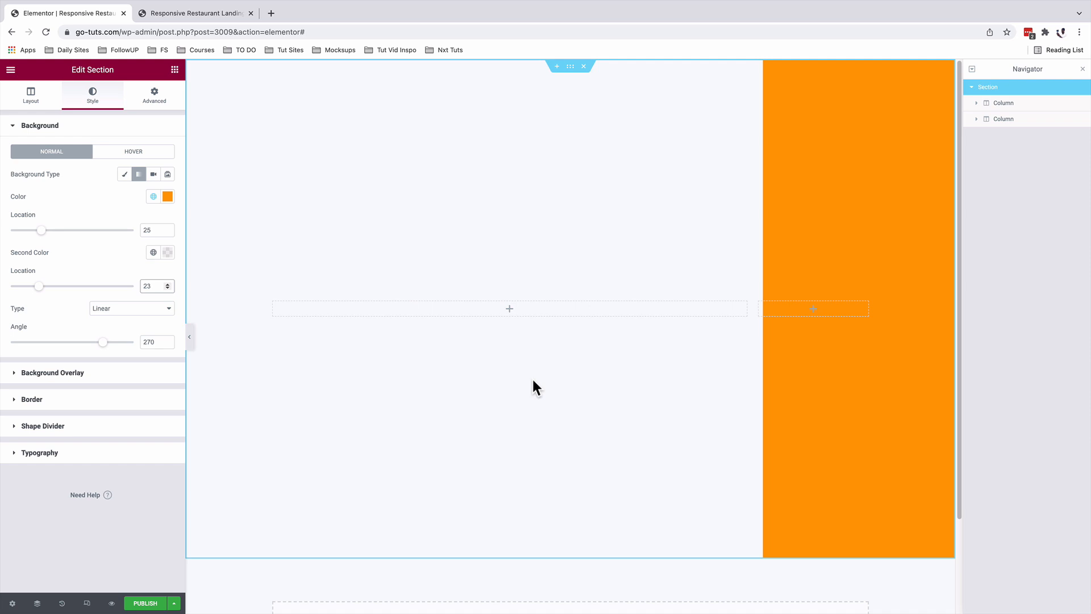
Step: Add a classic background overlay to the section using the overhead restaurant photo from the media library
{"action": "left_click", "coordinate": [63, 372]}
{"action": "left_click", "coordinate": [153, 202]}
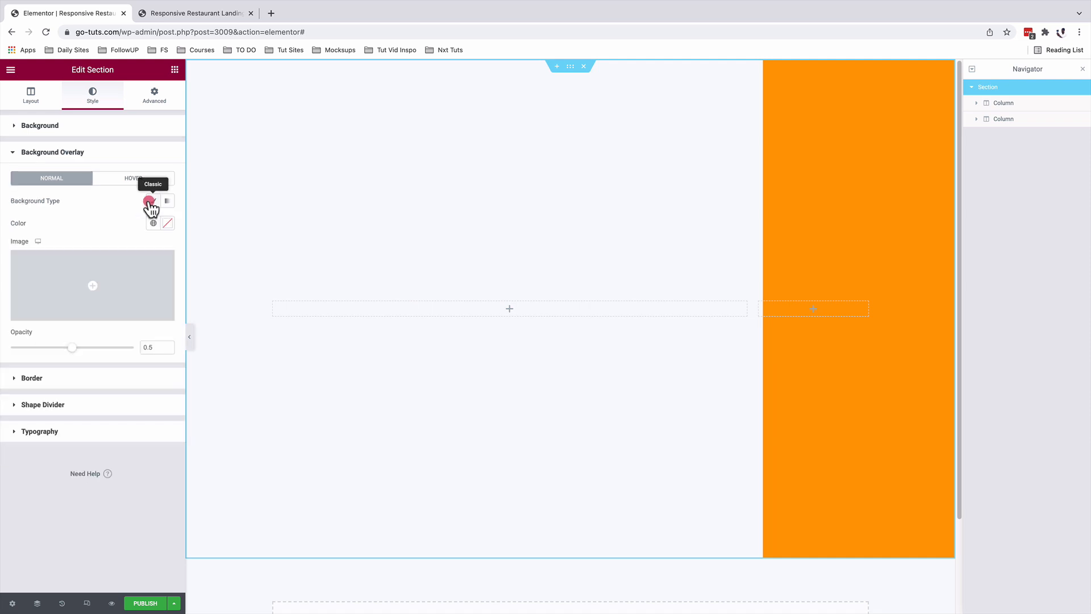
{"action": "left_click", "coordinate": [90, 282]}
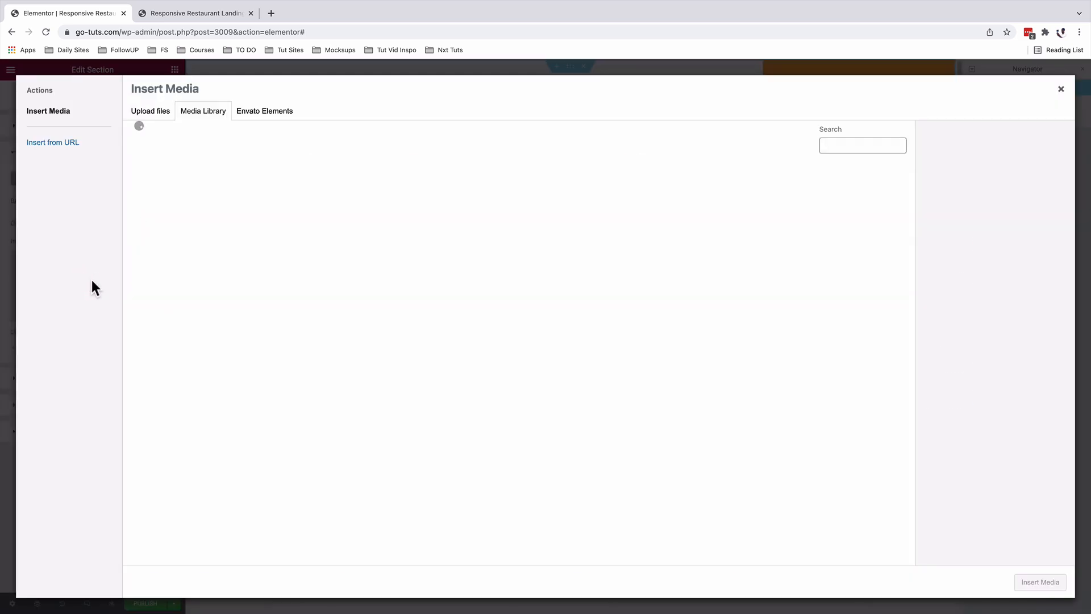
{"action": "left_click", "coordinate": [1040, 582]}
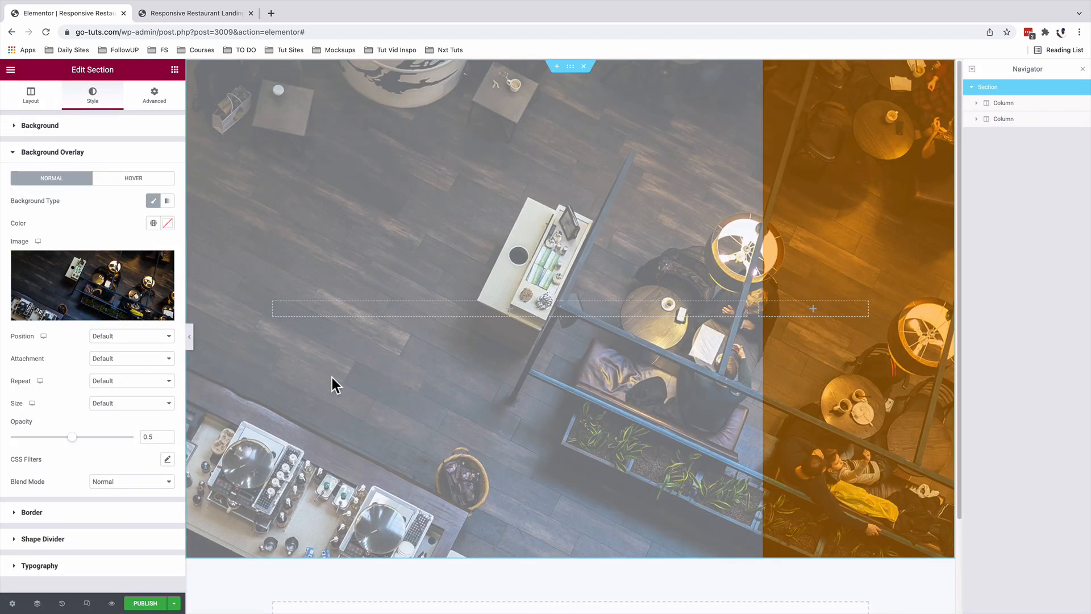
Step: Set the overlay image's position to Center Center and its attachment to Fixed
{"action": "left_click", "coordinate": [153, 337]}
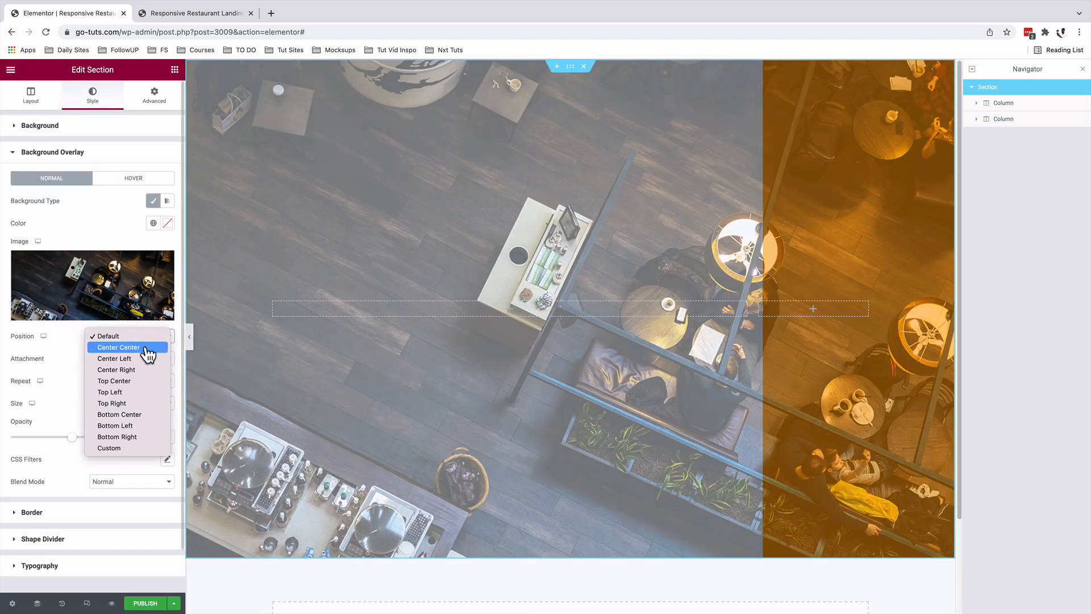
{"action": "left_click", "coordinate": [147, 348]}
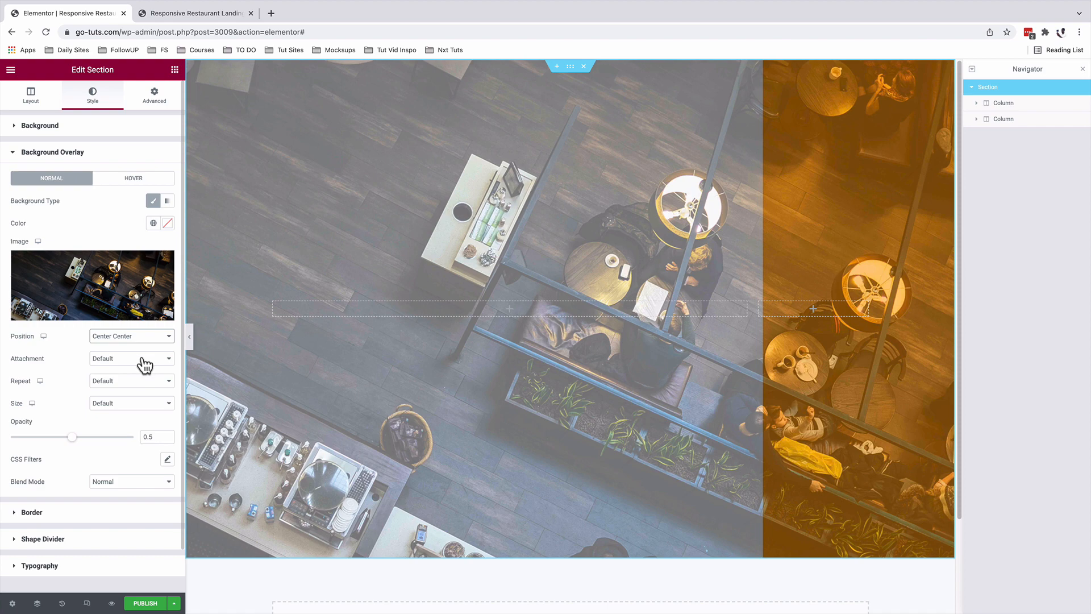
{"action": "left_click", "coordinate": [143, 360]}
{"action": "left_click", "coordinate": [140, 381]}
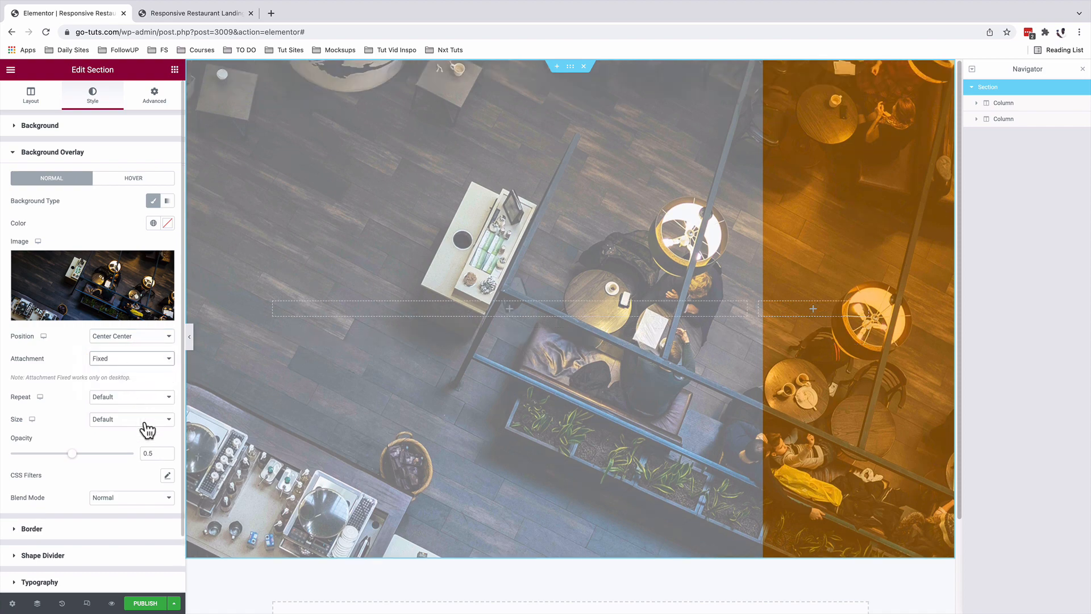
Step: Set the background overlay's opacity to 0.03
{"action": "left_click", "coordinate": [150, 455]}
{"action": "key", "text": "BackSpace"}
{"action": "type", "text": "03"}
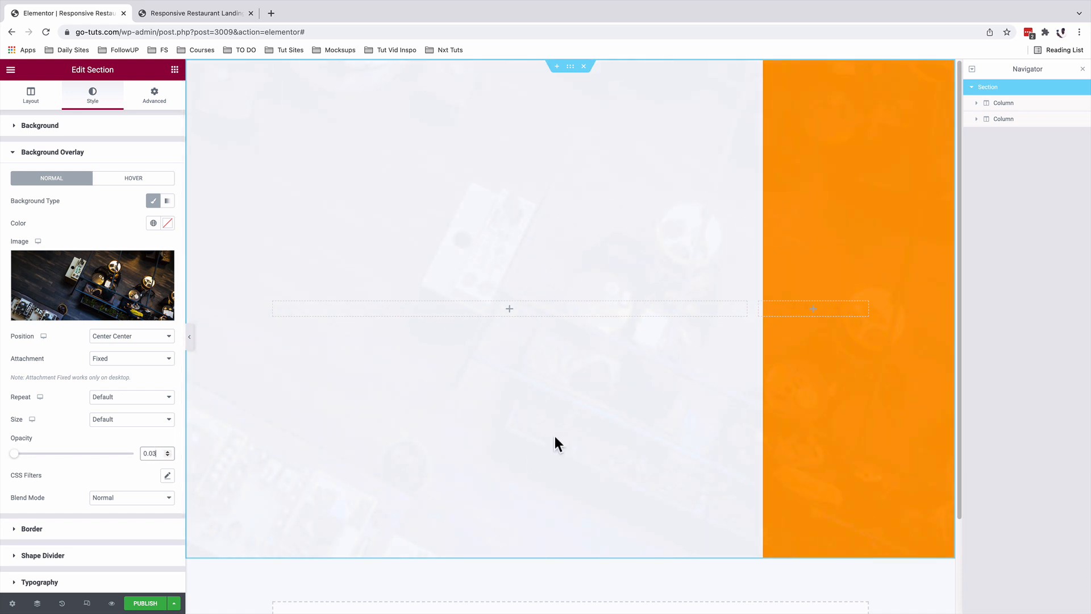
Step: Add an Inner Section to the wide first column and delete the inner section's second column
{"action": "left_click", "coordinate": [175, 69]}
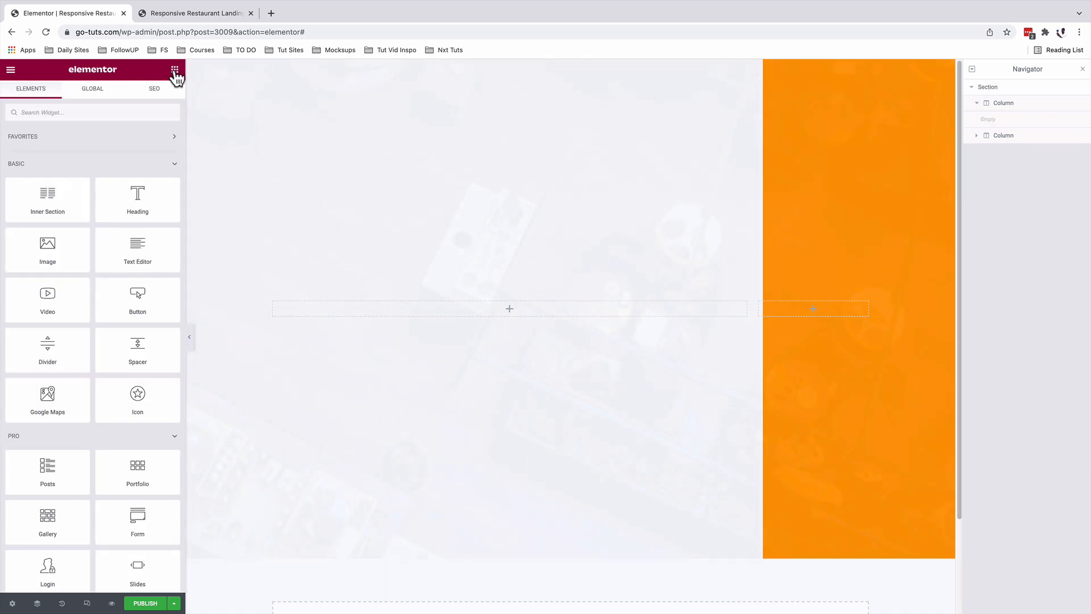
{"action": "left_click_drag", "start_coordinate": [34, 190], "coordinate": [522, 310]}
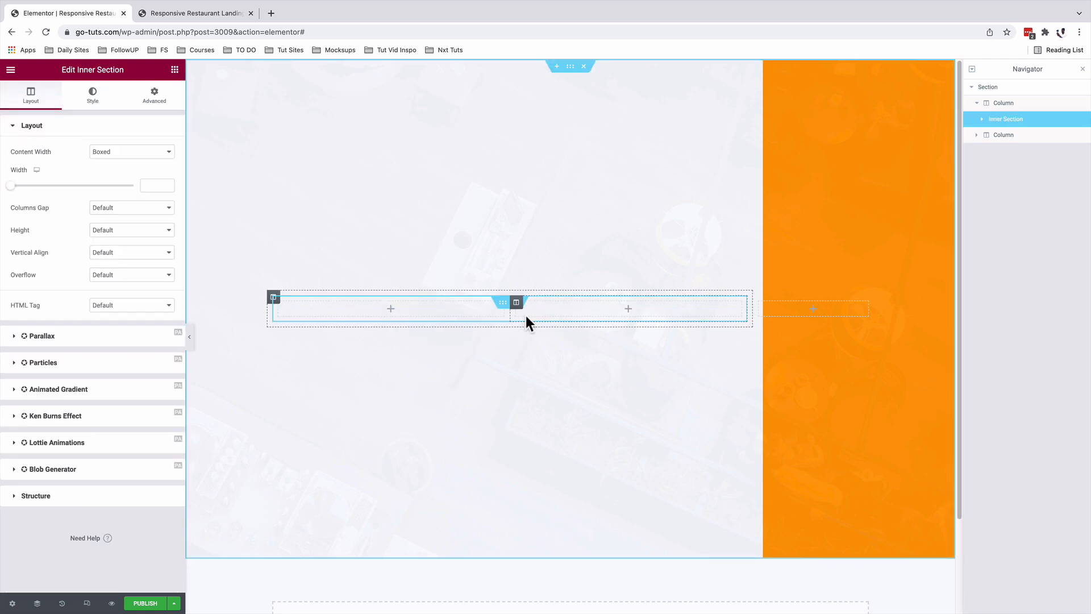
{"action": "right_click", "coordinate": [517, 309]}
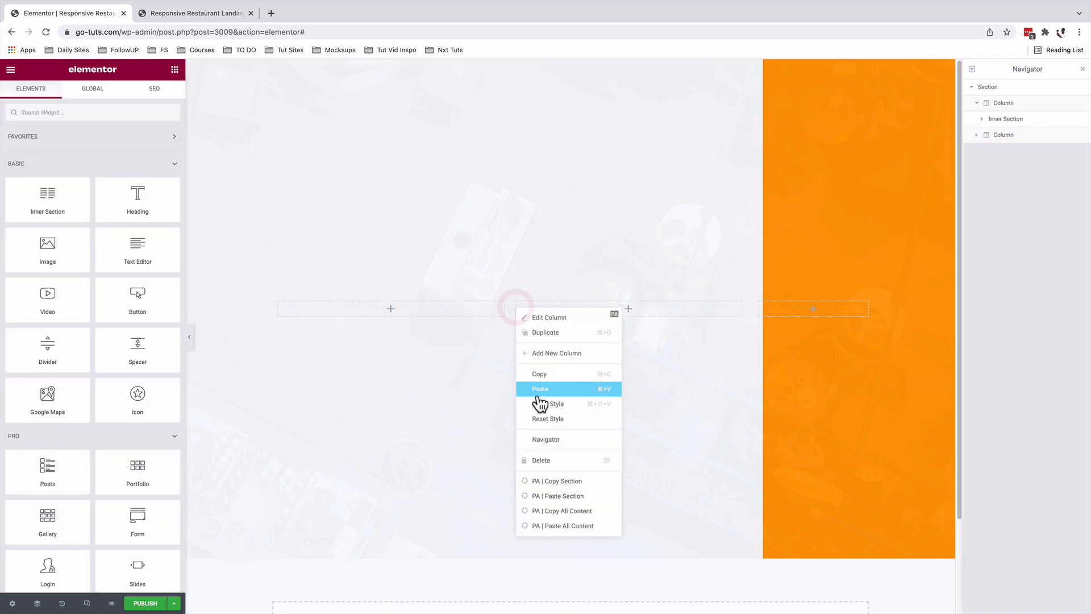
{"action": "left_click", "coordinate": [546, 462]}
Step: Add two Heading widgets, one below the other, inside the inner section's column
{"action": "left_click_drag", "start_coordinate": [121, 197], "coordinate": [341, 307]}
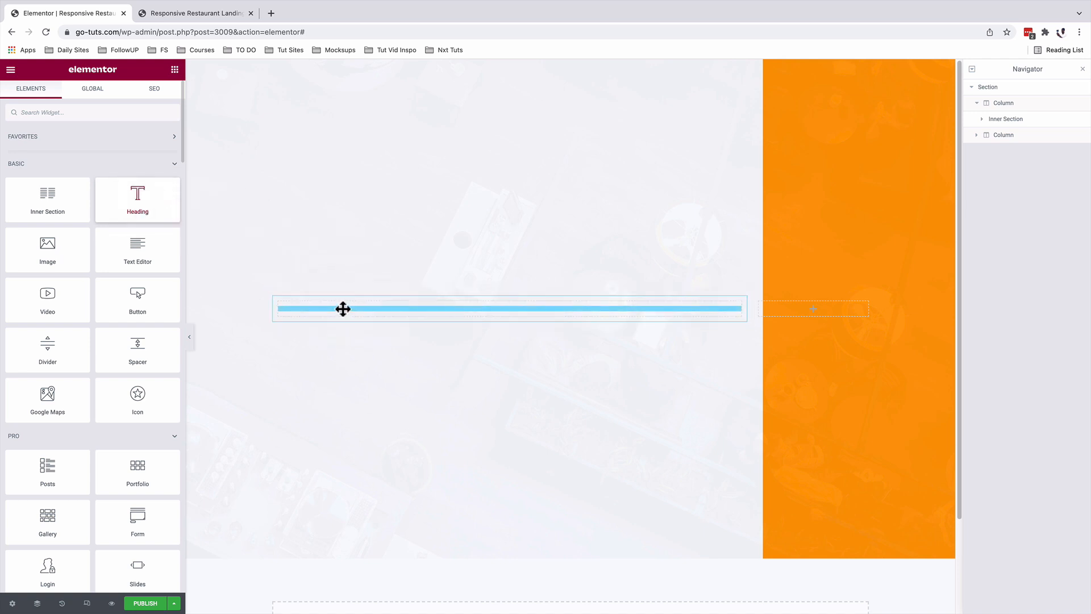
{"action": "left_click", "coordinate": [174, 70]}
{"action": "left_click_drag", "start_coordinate": [141, 212], "coordinate": [349, 316]}
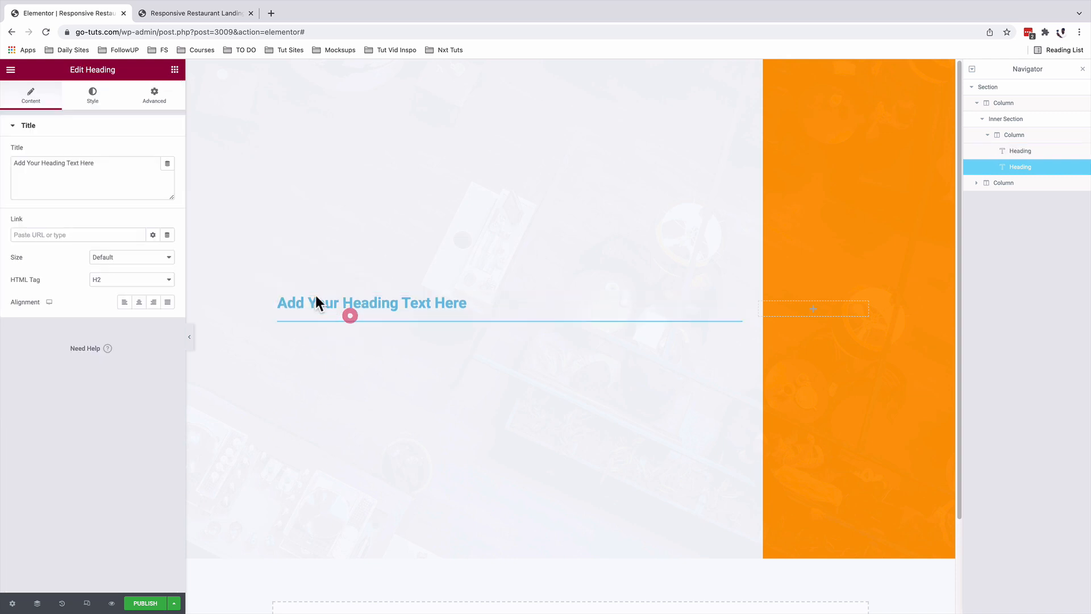
Step: Add a Text Editor widget below the two headings and a Button widget beneath the inner section
{"action": "left_click", "coordinate": [174, 70]}
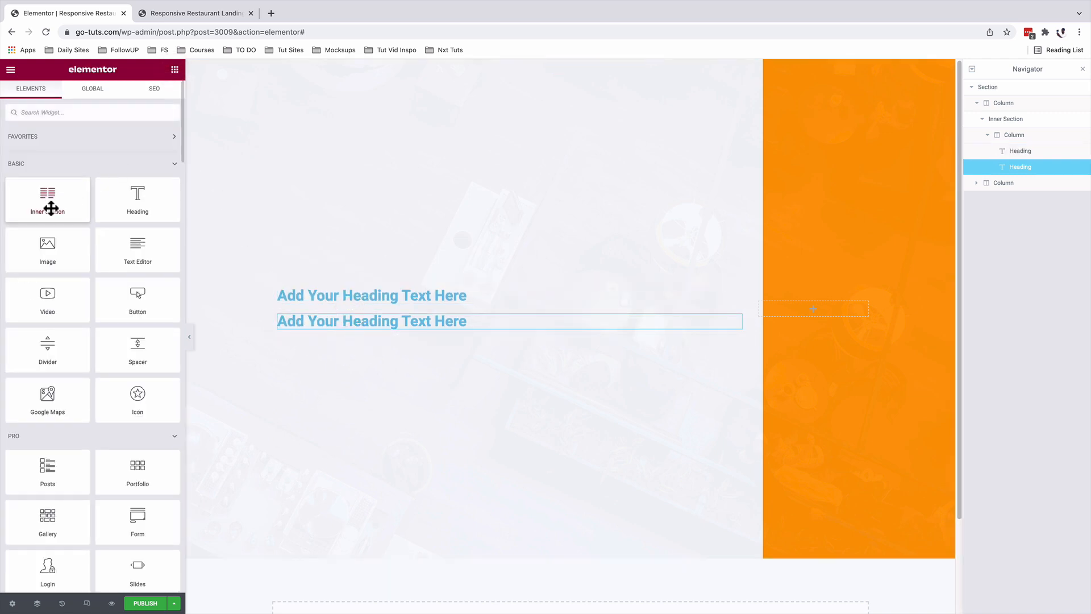
{"action": "left_click_drag", "start_coordinate": [131, 250], "coordinate": [347, 326]}
{"action": "left_click", "coordinate": [174, 69]}
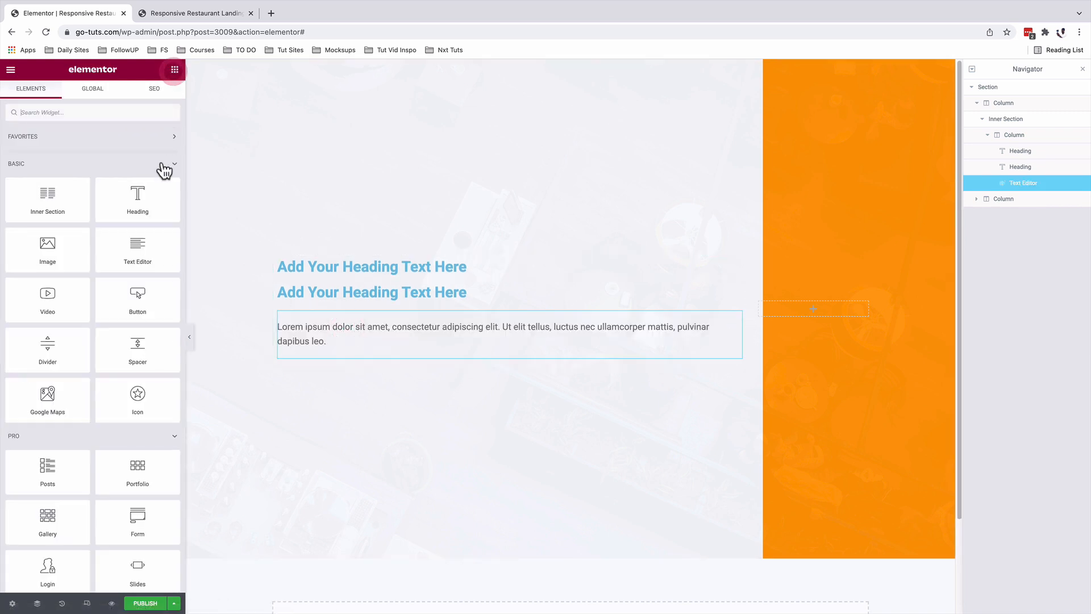
{"action": "left_click_drag", "start_coordinate": [137, 305], "coordinate": [382, 362]}
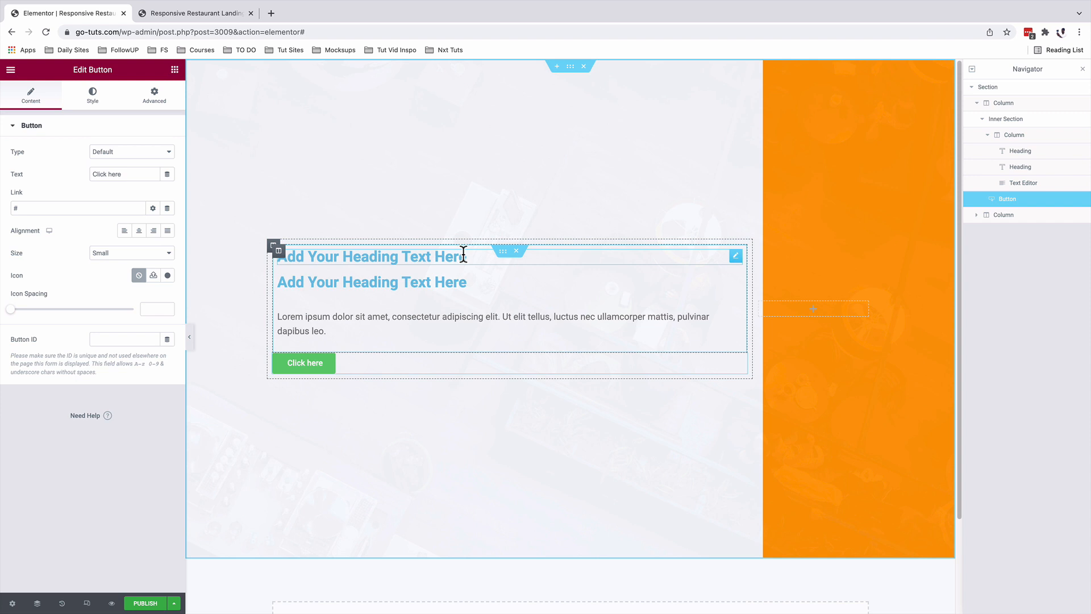
Step: Change the upper heading's title to "Kampala's Best Restaurant"
{"action": "left_click", "coordinate": [464, 254]}
{"action": "triple_click", "coordinate": [105, 162]}
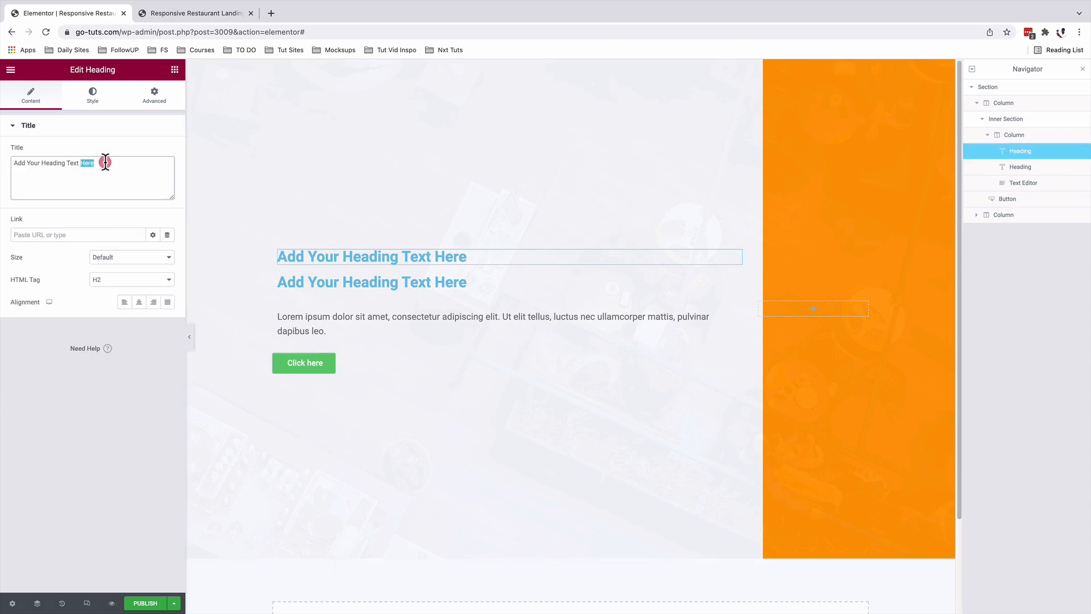
{"action": "type", "text": "Kampala's Best Restaurant"}
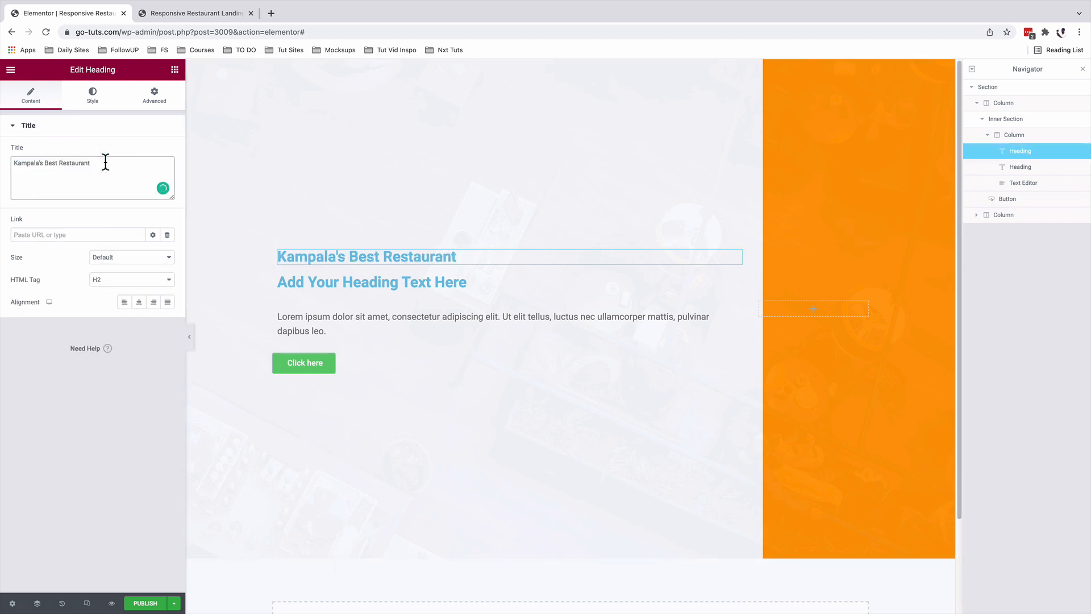
Step: Style the upper heading with the global Yellow text color and the global Content Text font
{"action": "left_click", "coordinate": [94, 97]}
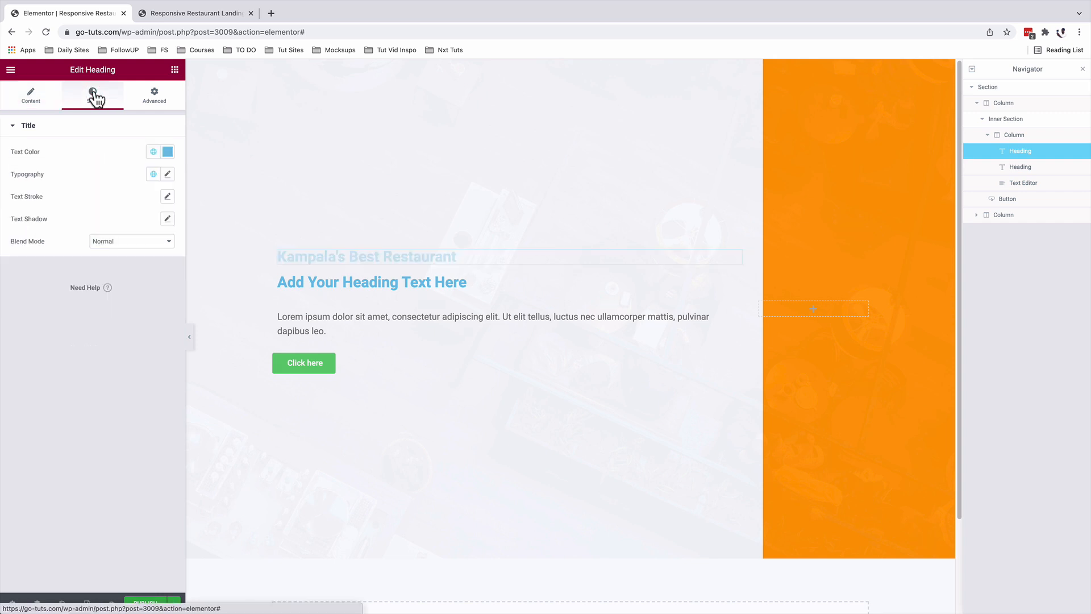
{"action": "left_click", "coordinate": [153, 151]}
{"action": "scroll", "coordinate": [94, 226], "scroll_direction": "down", "scroll_amount": 3}
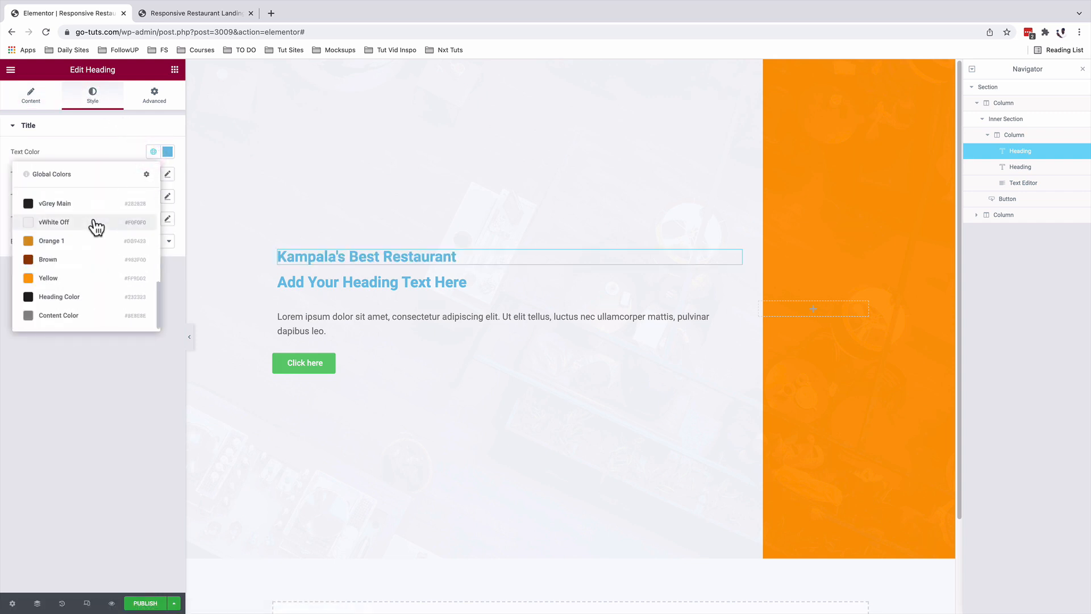
{"action": "left_click", "coordinate": [74, 277]}
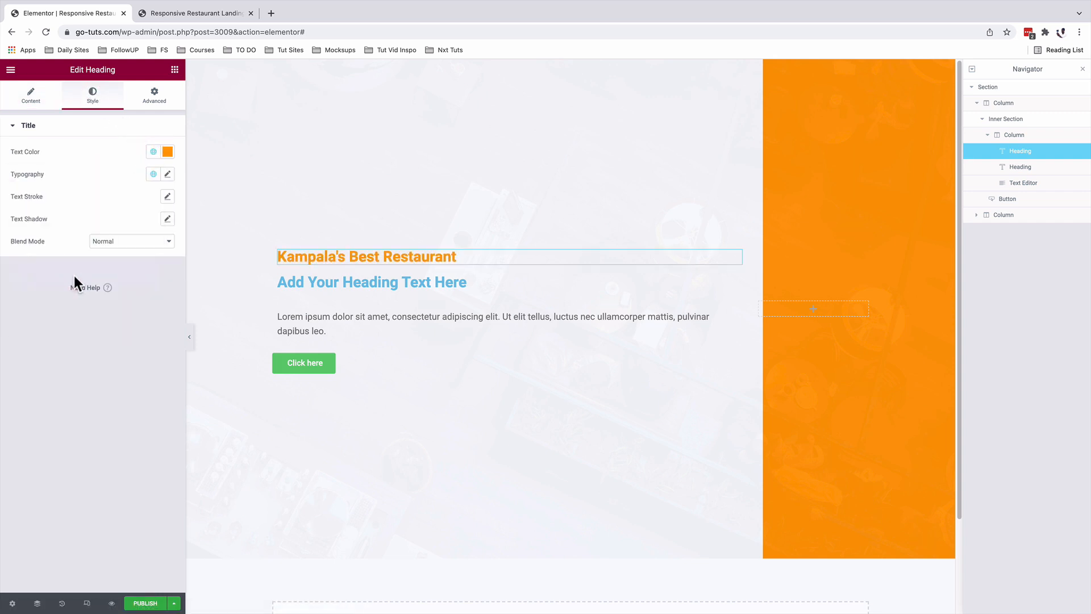
{"action": "left_click", "coordinate": [153, 175]}
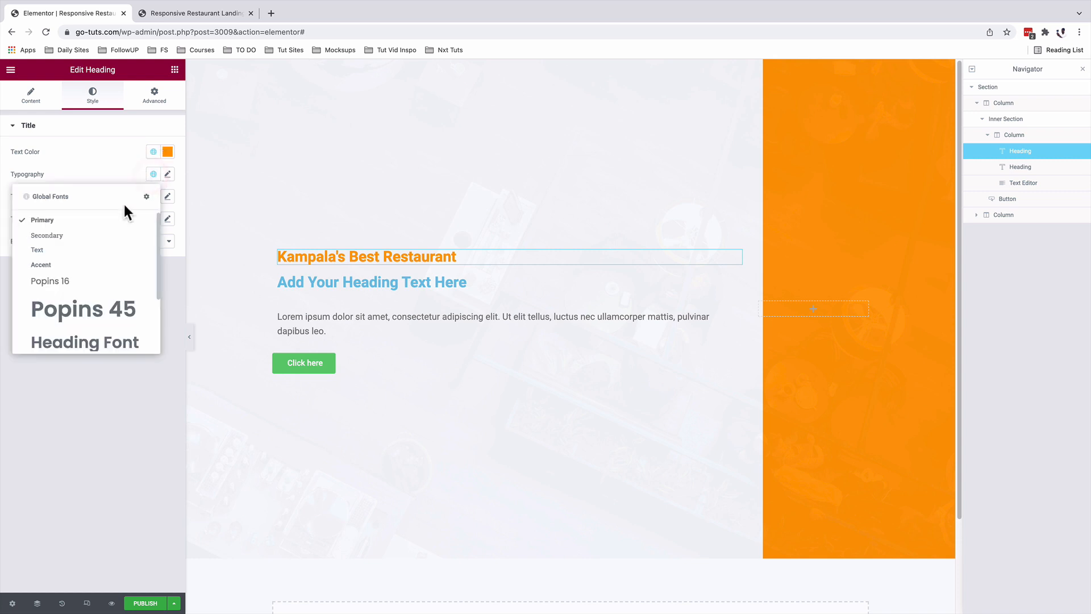
{"action": "scroll", "coordinate": [92, 273], "scroll_direction": "down", "scroll_amount": 3}
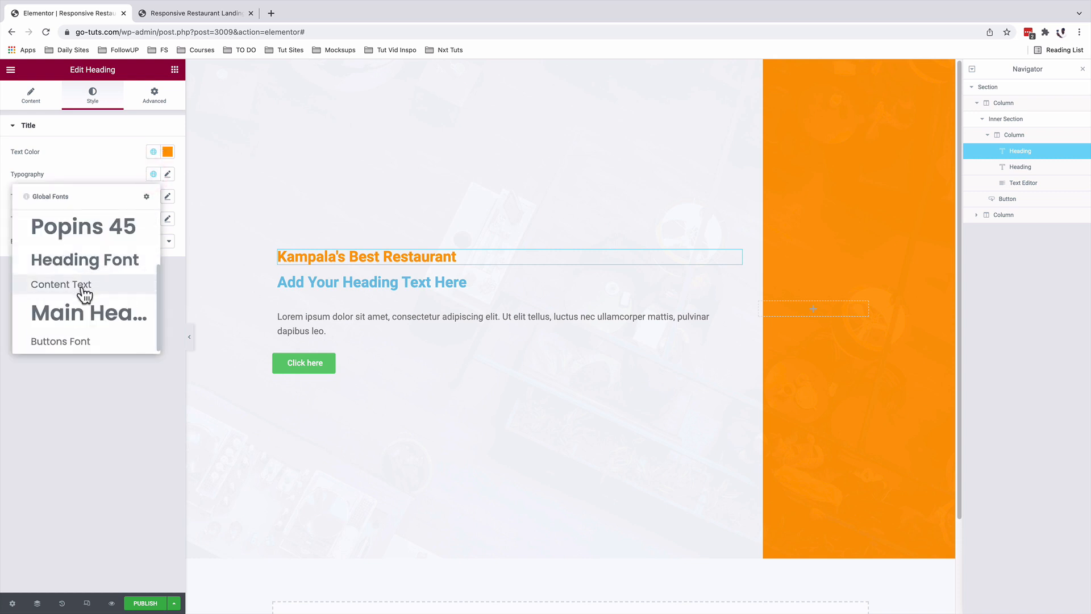
{"action": "left_click", "coordinate": [85, 294]}
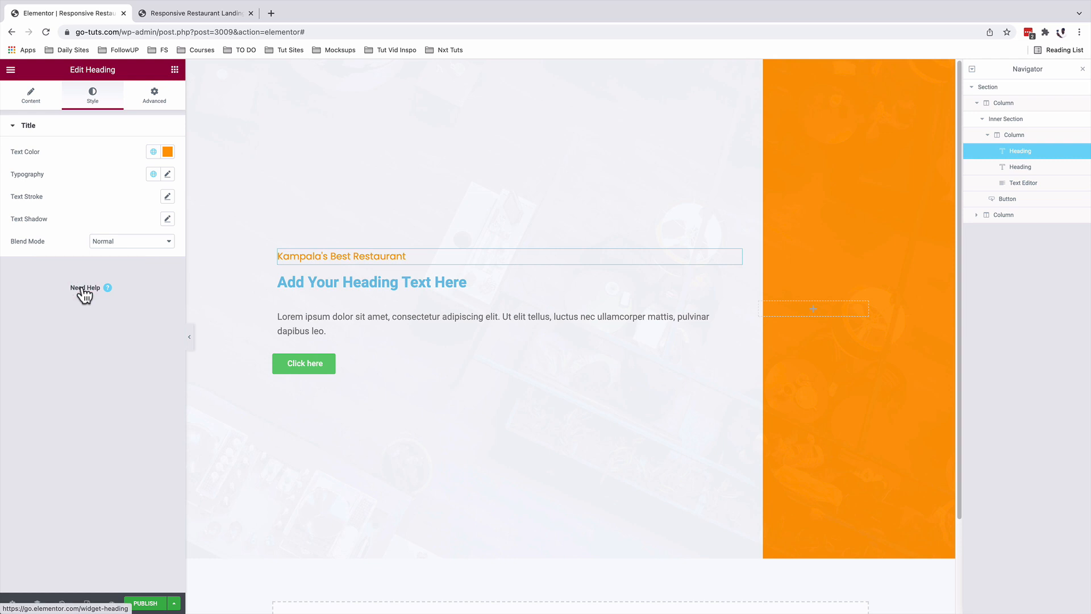
Step: Change the second heading's title to "We Servce Delicious Food"
{"action": "left_click", "coordinate": [296, 284]}
{"action": "left_click_drag", "start_coordinate": [122, 166], "coordinate": [3, 155]}
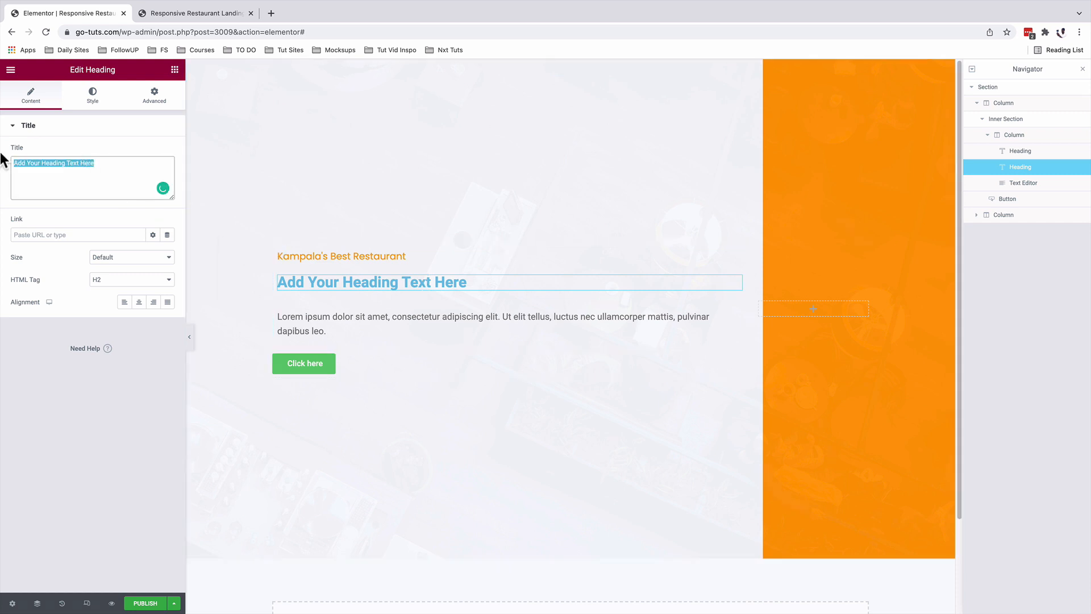
{"action": "type", "text": "We Servce Deliciou"}
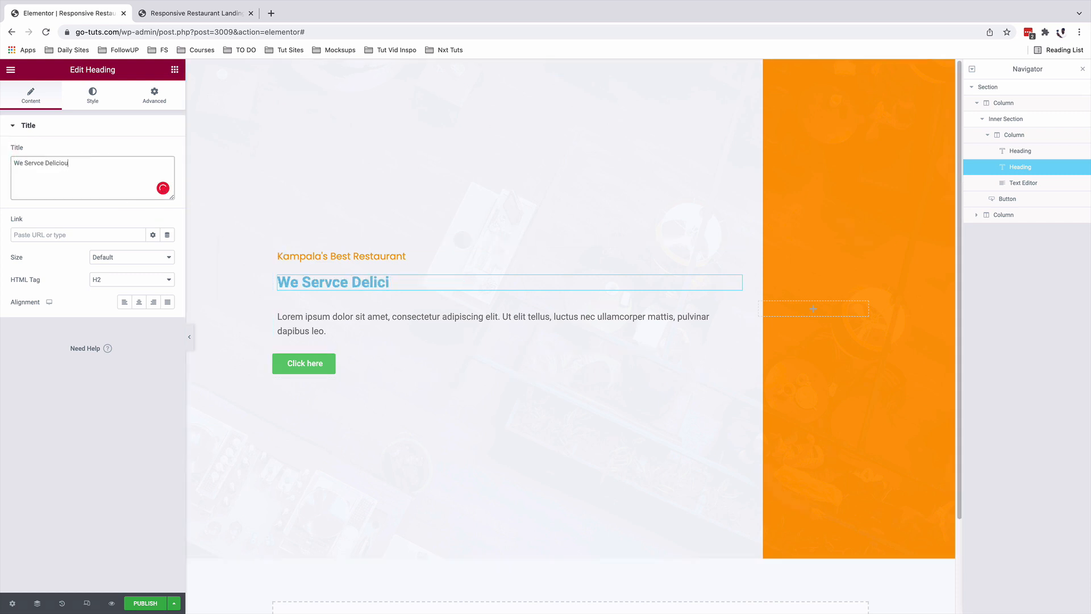
{"action": "type", "text": "s Food"}
Step: Style the second heading with the global Heading Color and the global main heading font
{"action": "left_click", "coordinate": [92, 96]}
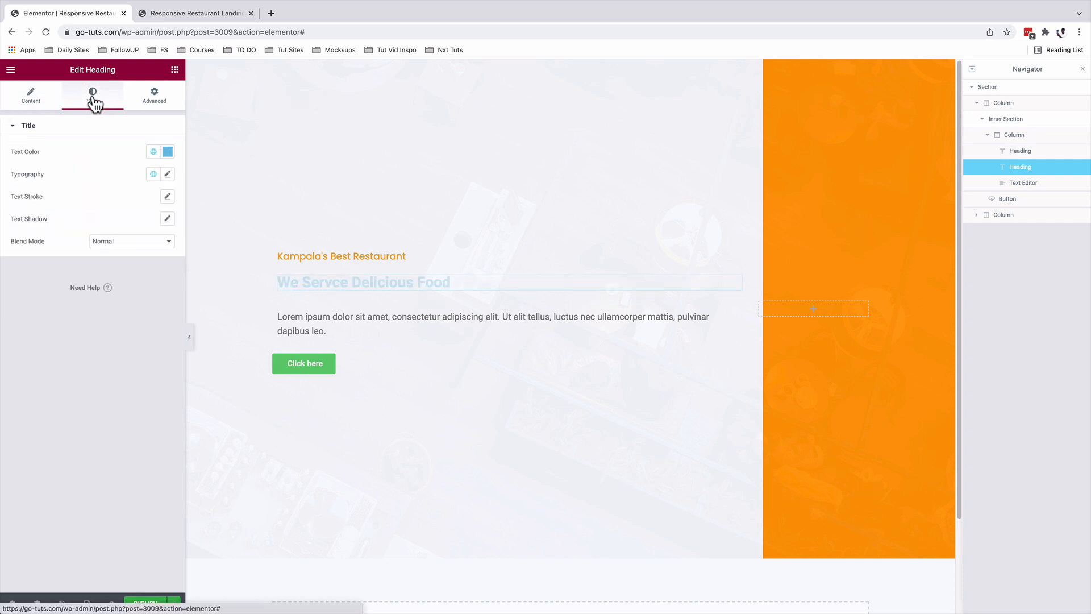
{"action": "left_click", "coordinate": [153, 152]}
{"action": "scroll", "coordinate": [90, 250], "scroll_direction": "down", "scroll_amount": 5}
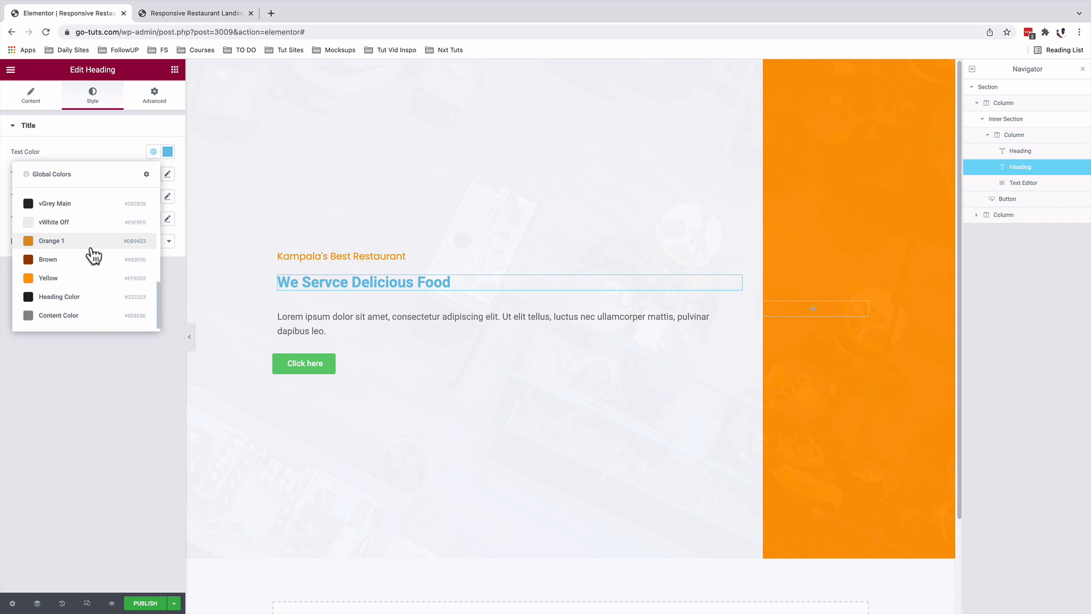
{"action": "left_click", "coordinate": [74, 299]}
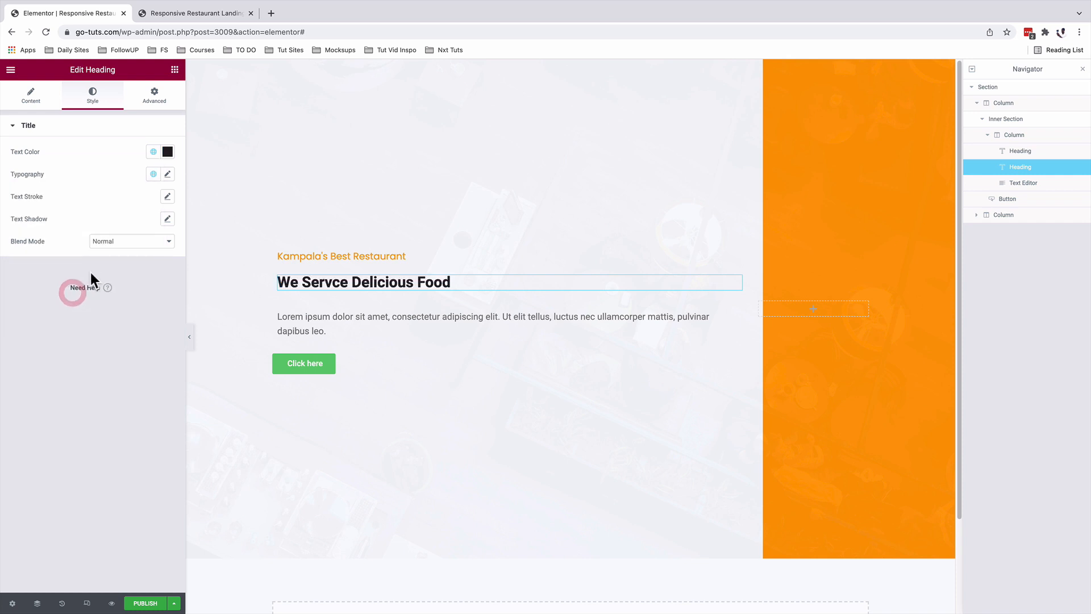
{"action": "left_click", "coordinate": [153, 174]}
{"action": "left_click", "coordinate": [154, 174]}
{"action": "left_click", "coordinate": [153, 174]}
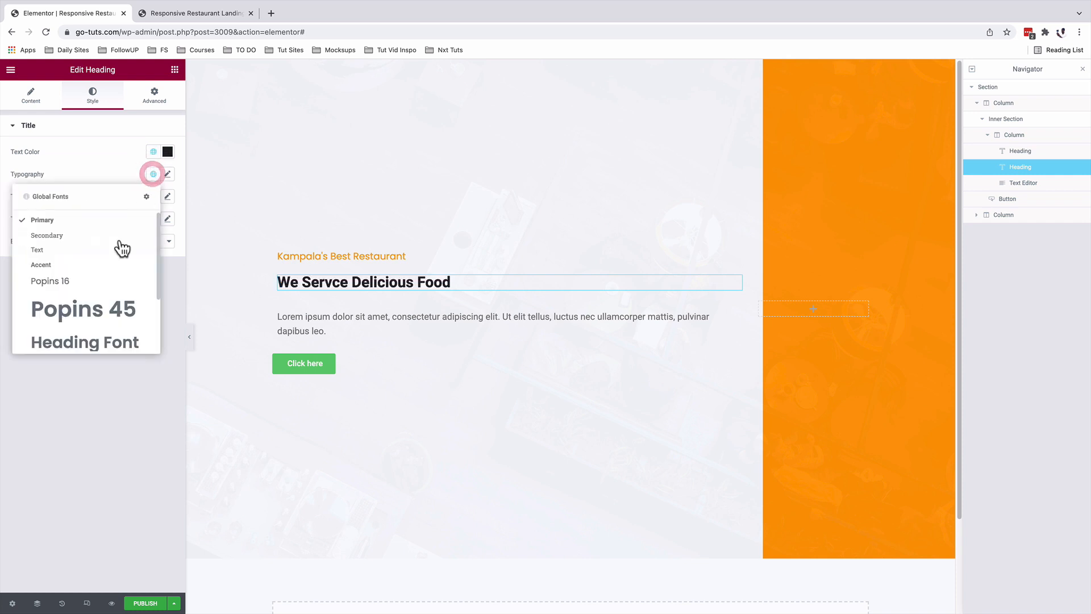
{"action": "scroll", "coordinate": [117, 243], "scroll_direction": "down", "scroll_amount": 3}
{"action": "left_click", "coordinate": [91, 314]}
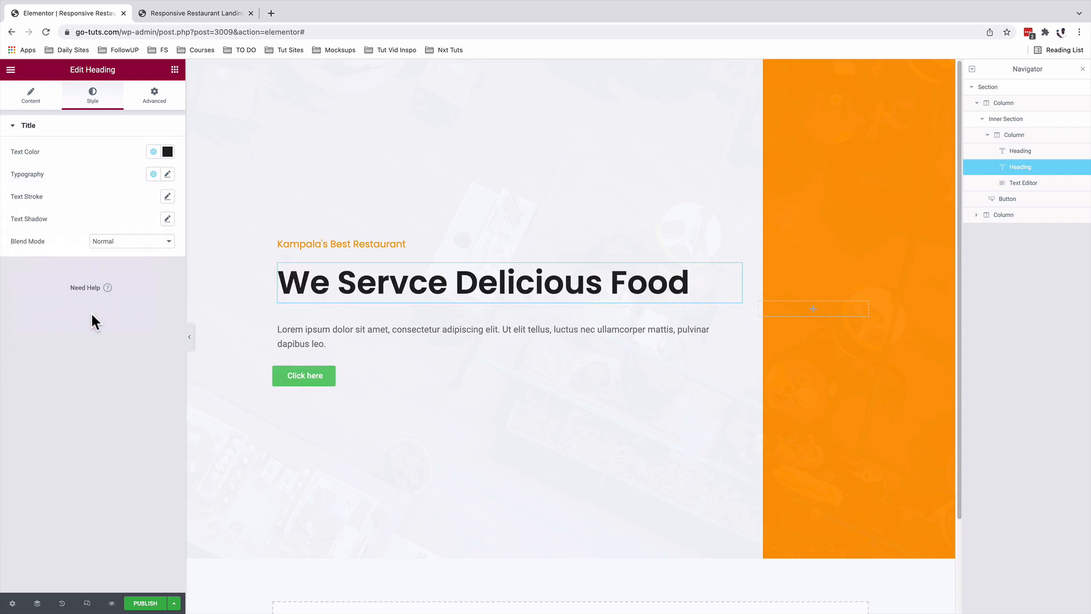
Step: Correct the misspelled word "Servce" in the second heading's title to "Serve"
{"action": "left_click", "coordinate": [396, 282]}
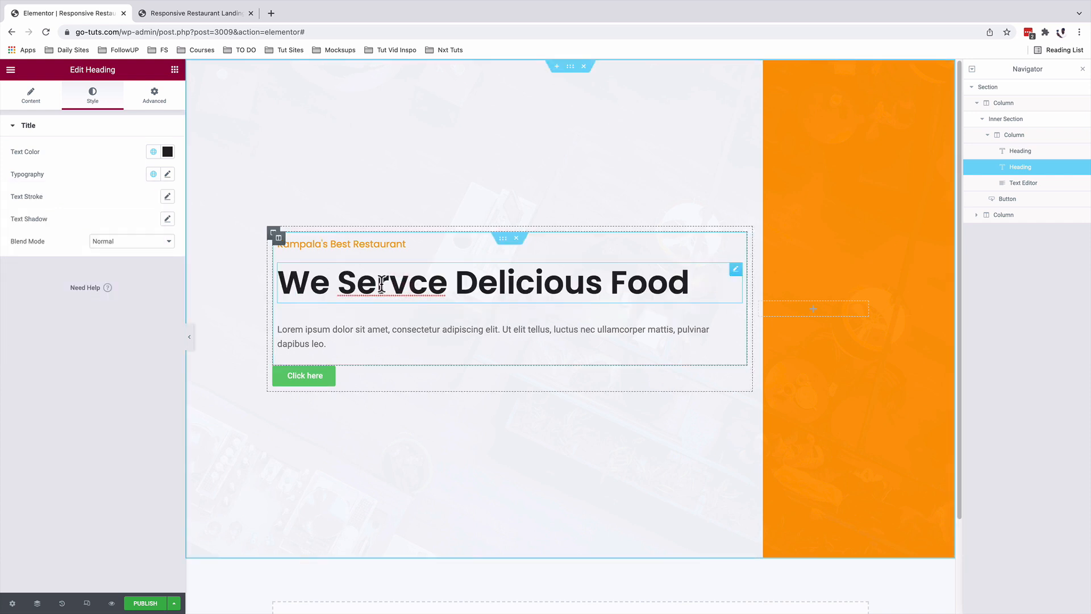
{"action": "left_click", "coordinate": [33, 98]}
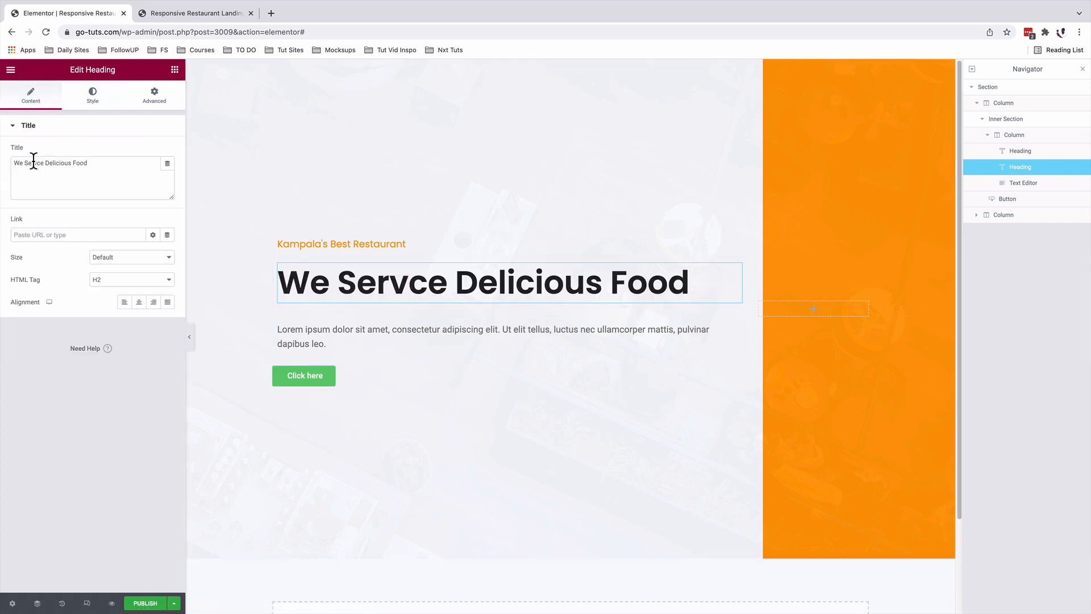
{"action": "double_click", "coordinate": [34, 163]}
{"action": "type", "text": "Serve"}
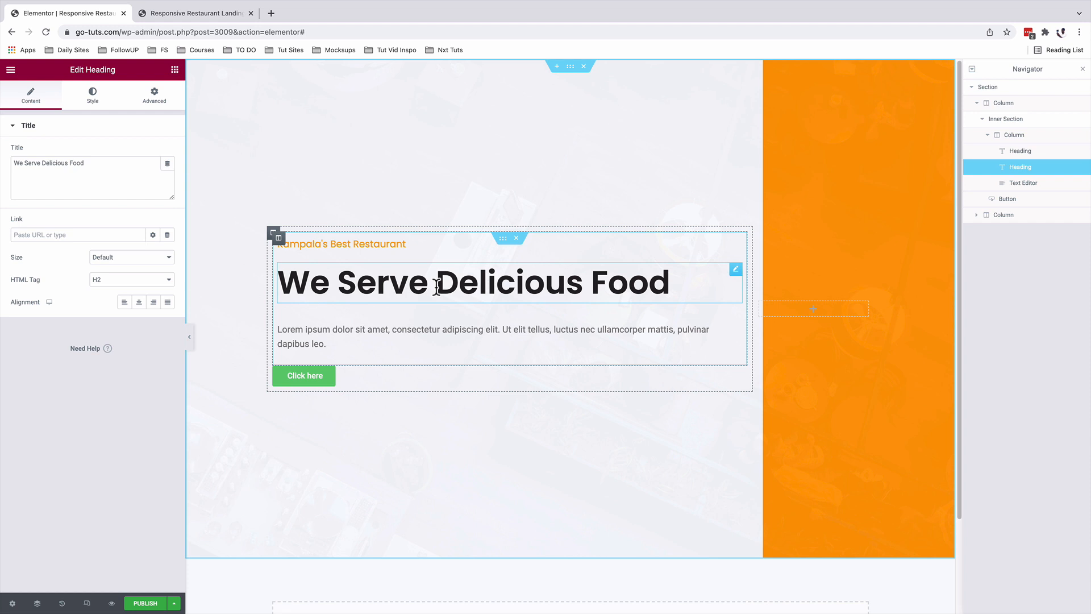
Step: Replace the second heading's title with the HTML We Serve <br><span style="color:#FF9D02;">Delicious</span> Food
{"action": "left_click", "coordinate": [125, 170]}
{"action": "key", "text": "ctrl+a"}
{"action": "type", "text": "We Serve <br><span style=\"color:#FF9D02;\">Delicious</span> Food"}
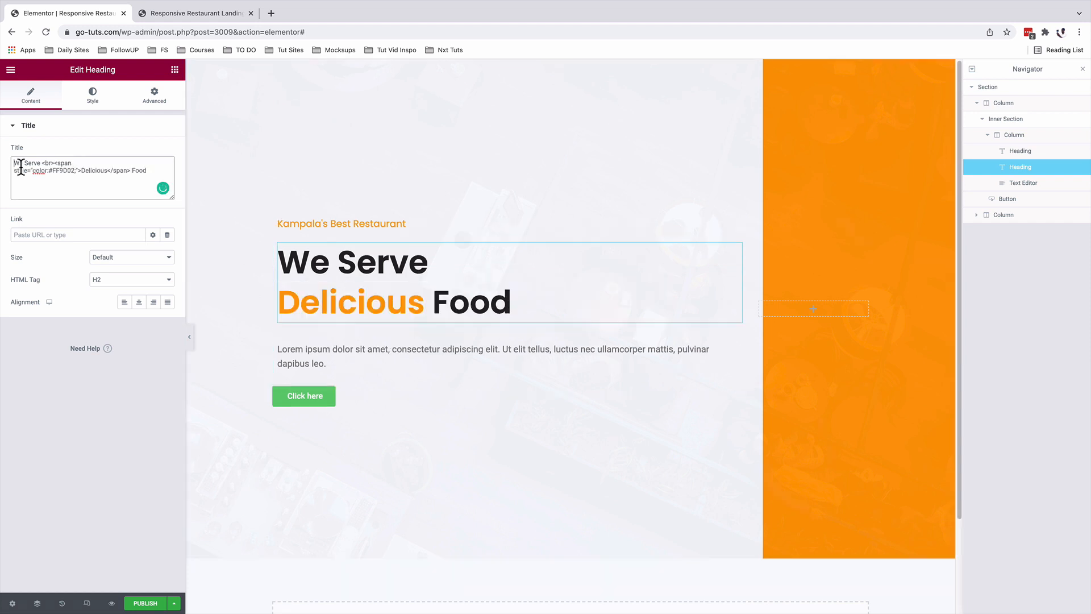
Step: Examine the line break, the colored span and the hex color code in the second heading's title markup
{"action": "left_click_drag", "start_coordinate": [11, 162], "coordinate": [38, 161]}
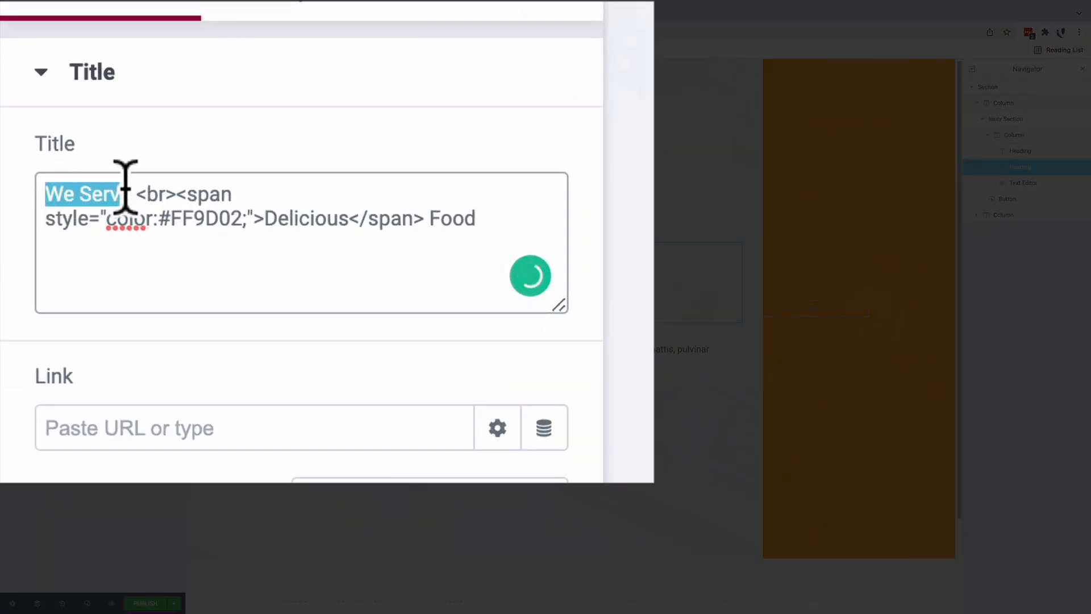
{"action": "left_click_drag", "start_coordinate": [125, 185], "coordinate": [428, 222]}
{"action": "left_click", "coordinate": [138, 194]}
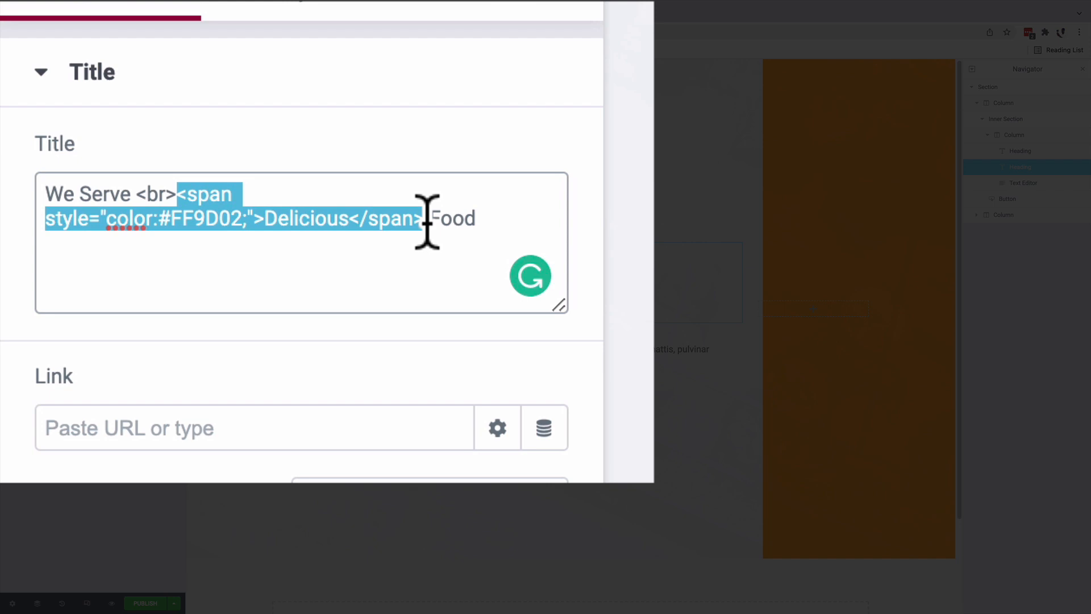
{"action": "left_click", "coordinate": [188, 223]}
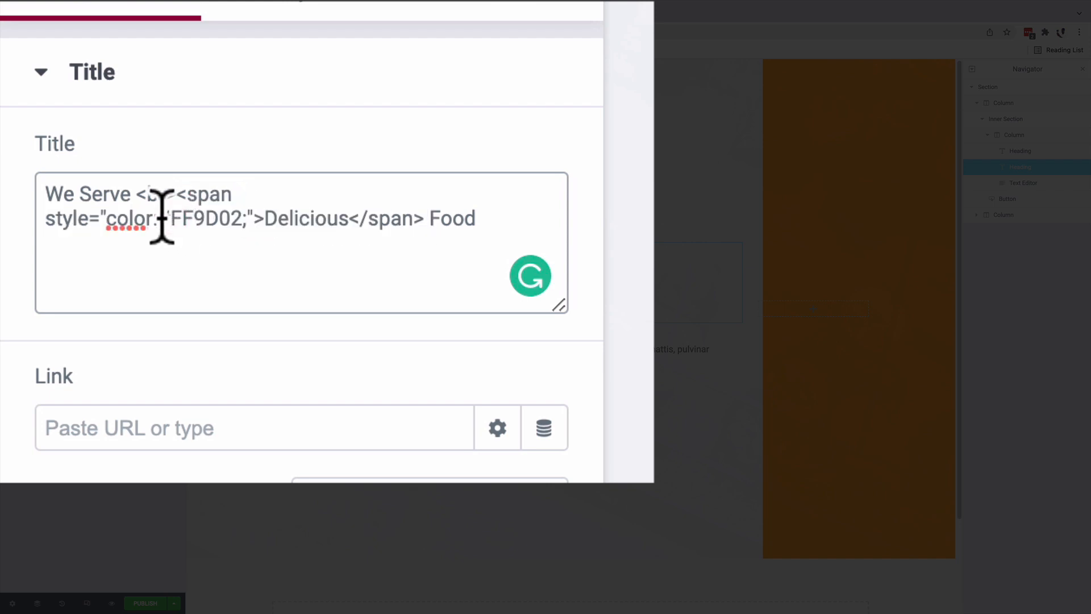
{"action": "left_click_drag", "start_coordinate": [160, 219], "coordinate": [237, 218]}
{"action": "left_click_drag", "start_coordinate": [442, 217], "coordinate": [501, 220]}
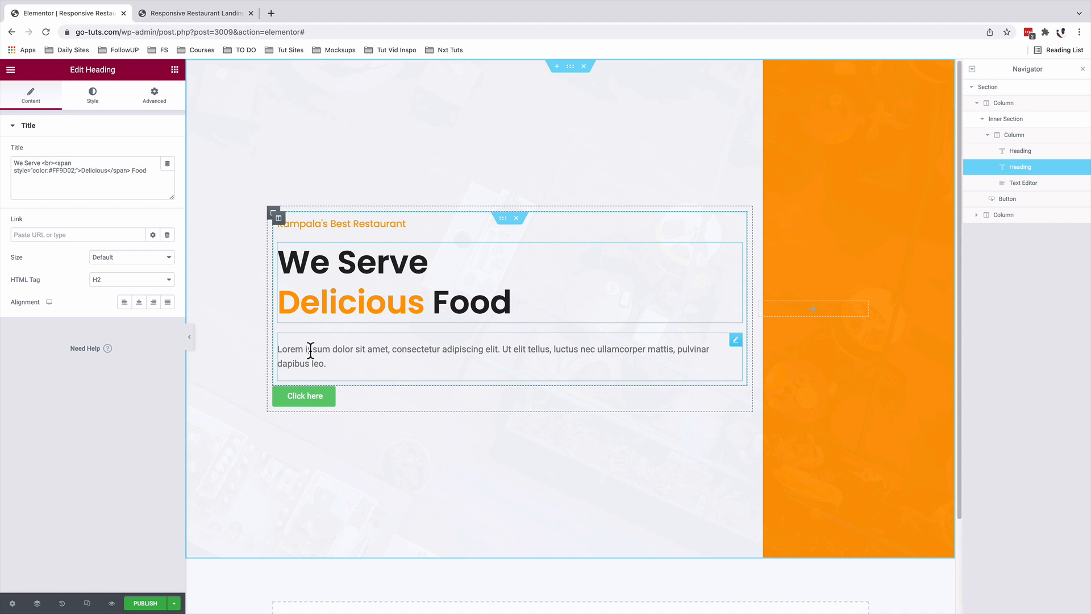
Step: Split the lorem ipsum paragraph into three lines by adding breaks after "consectetur" and after "ullamcorper"
{"action": "left_click", "coordinate": [311, 349]}
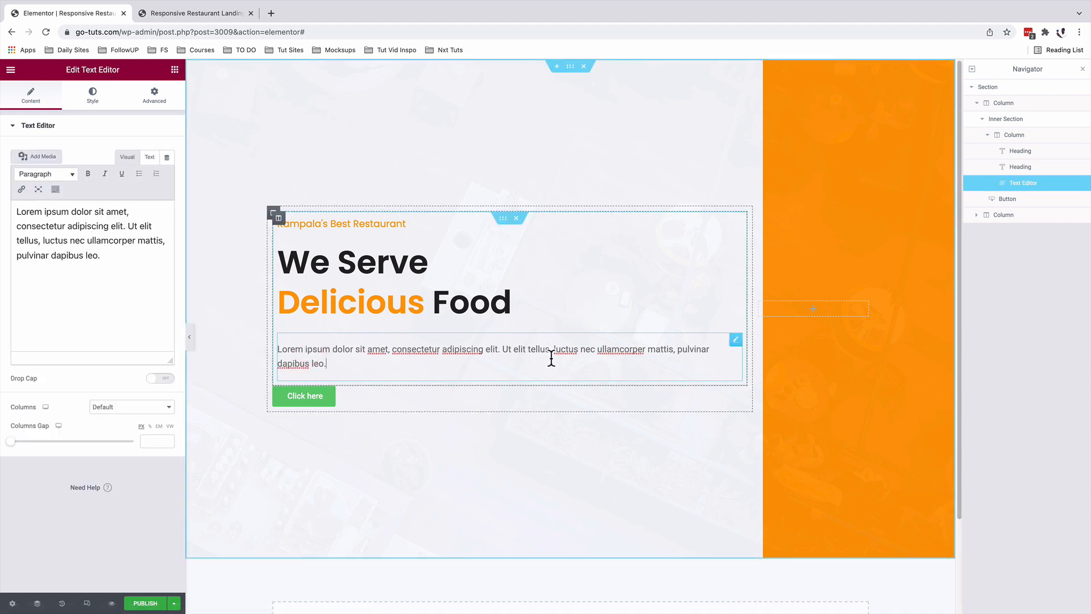
{"action": "left_click", "coordinate": [100, 227]}
{"action": "key", "text": "Return"}
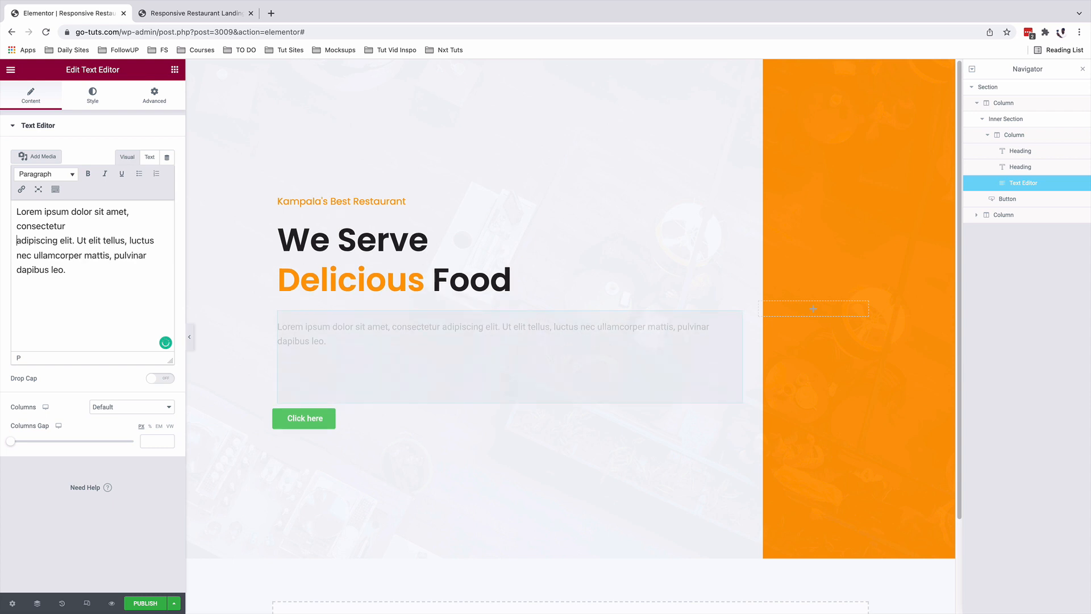
{"action": "left_click", "coordinate": [83, 255]}
{"action": "key", "text": "Return"}
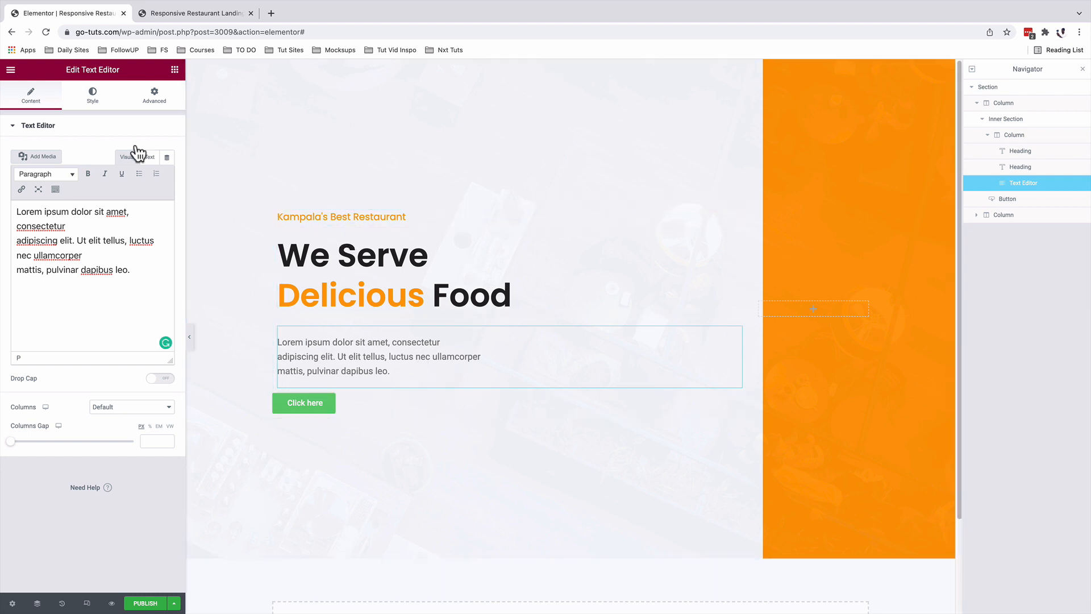
Step: Style the lorem ipsum paragraph with the global color Content Color and the global font Content Text
{"action": "left_click", "coordinate": [93, 98]}
{"action": "left_click", "coordinate": [152, 175]}
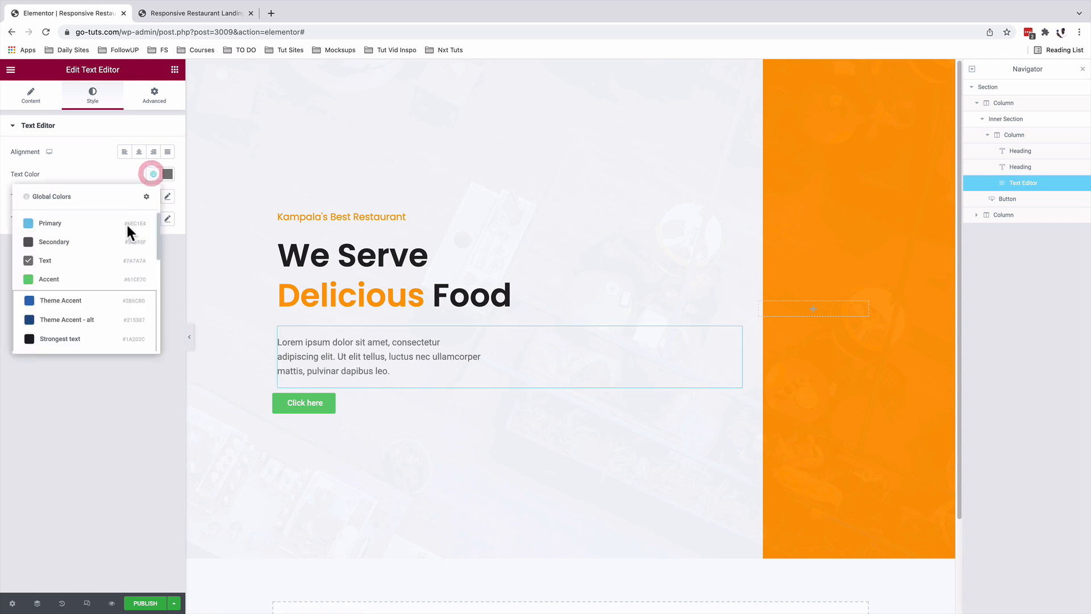
{"action": "scroll", "coordinate": [111, 250], "scroll_direction": "down", "scroll_amount": 5}
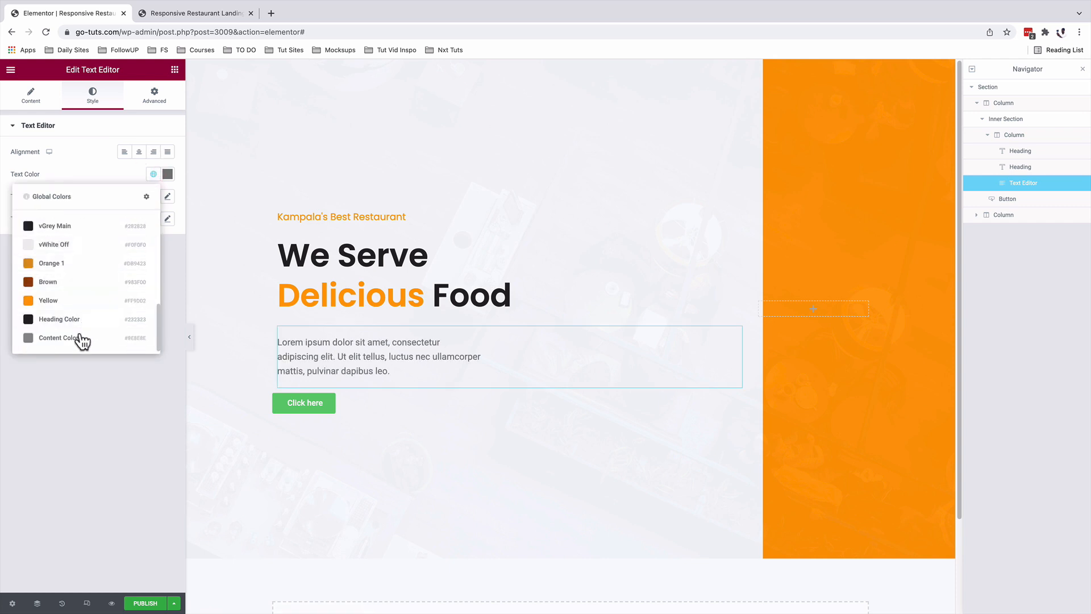
{"action": "left_click", "coordinate": [80, 337]}
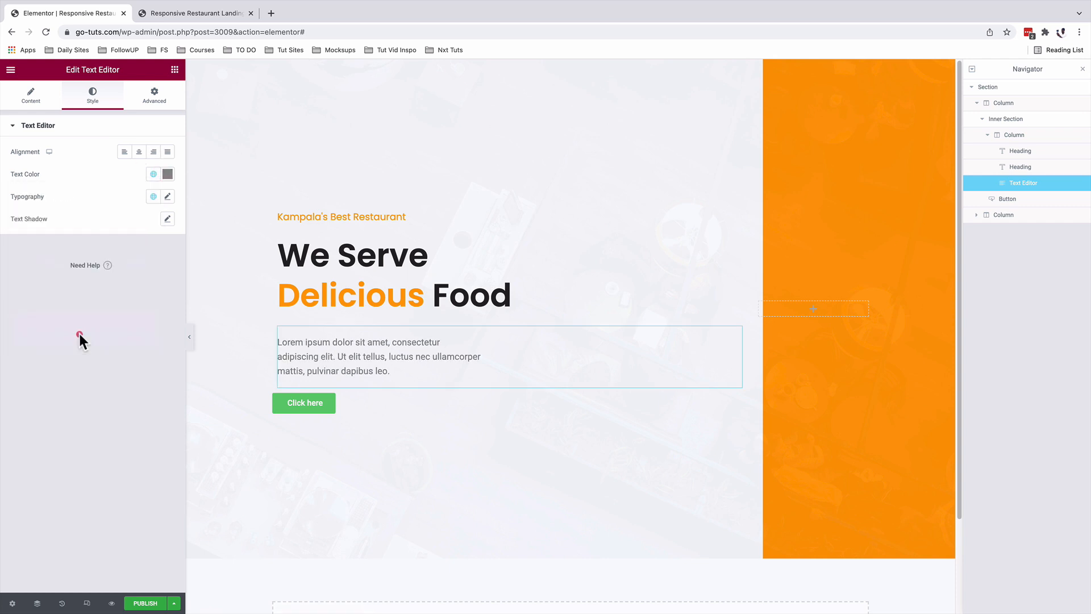
{"action": "left_click", "coordinate": [152, 197]}
{"action": "scroll", "coordinate": [106, 291], "scroll_direction": "down", "scroll_amount": 3}
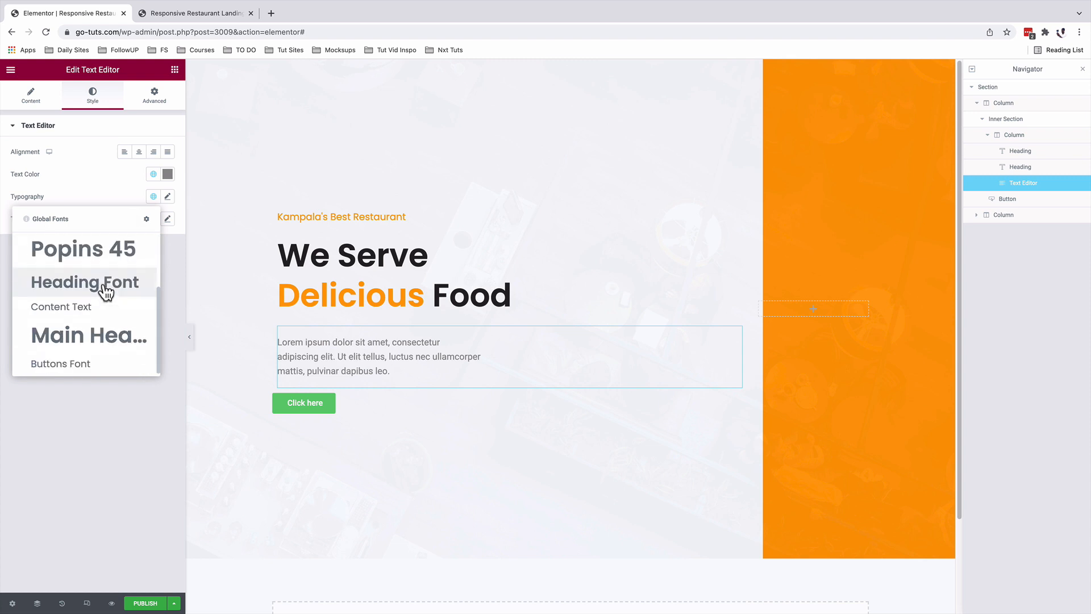
{"action": "left_click", "coordinate": [62, 307]}
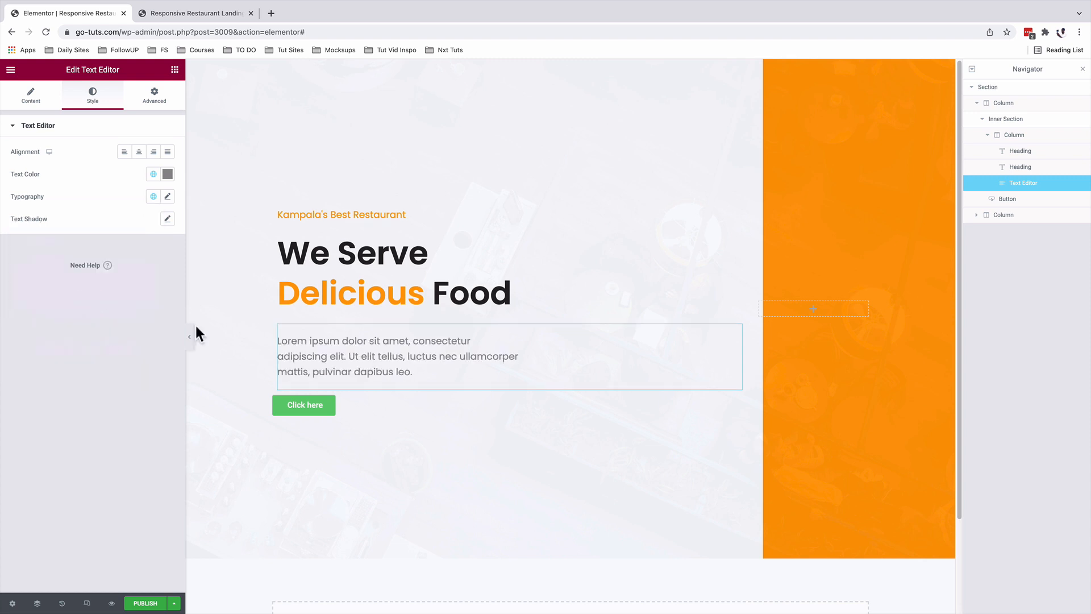
Step: Change the hero button's text to "Order Now" and its size to Medium
{"action": "left_click", "coordinate": [362, 403]}
{"action": "left_click_drag", "start_coordinate": [128, 174], "coordinate": [84, 171]}
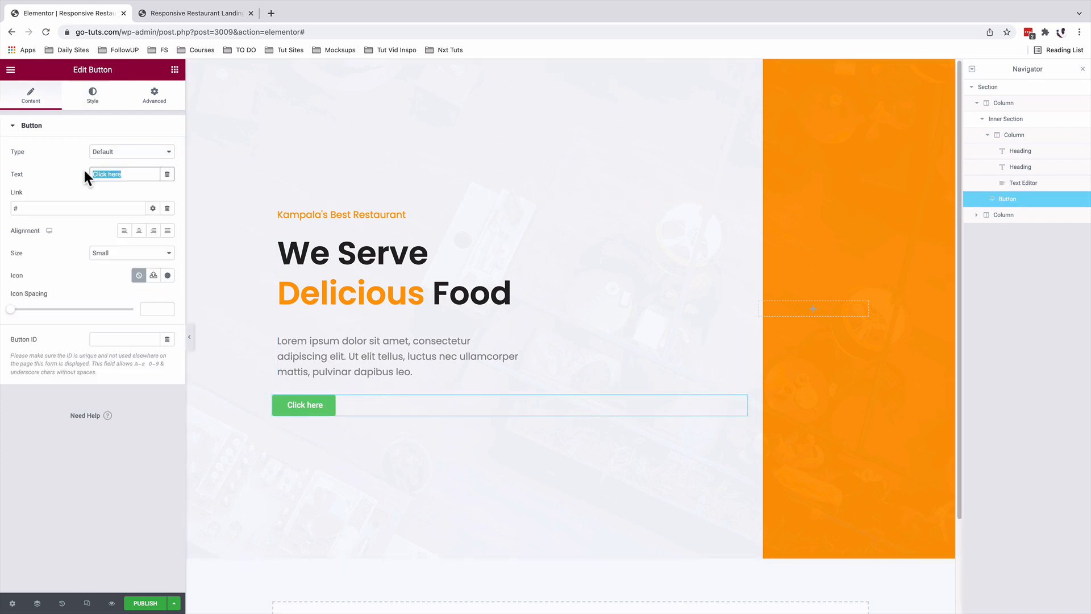
{"action": "type", "text": "Order Now"}
{"action": "left_click", "coordinate": [25, 207]}
{"action": "left_click_drag", "start_coordinate": [12, 207], "coordinate": [48, 211]}
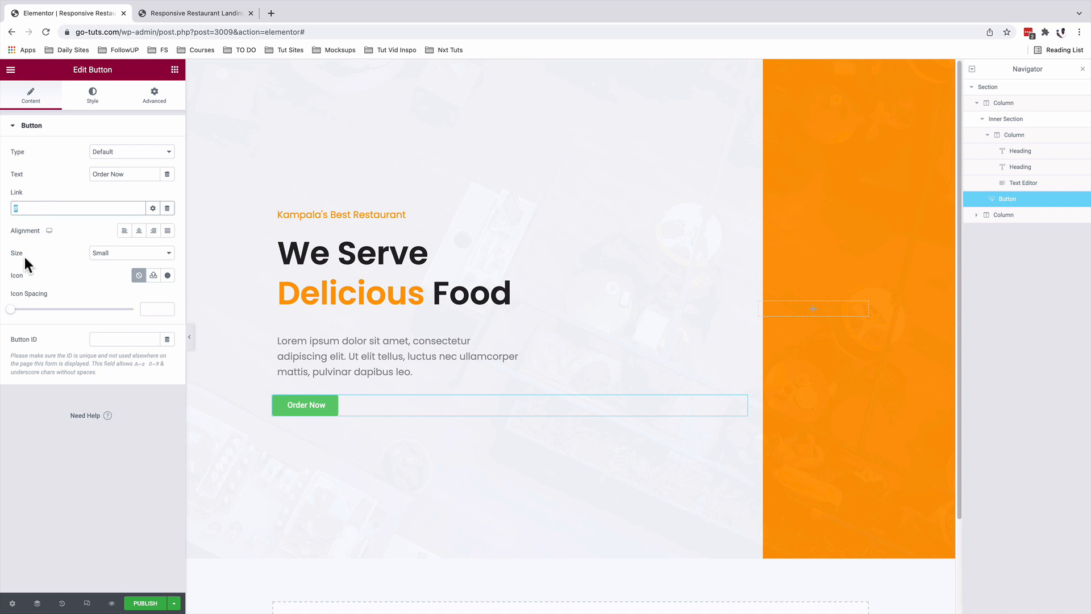
{"action": "left_click", "coordinate": [103, 256]}
{"action": "left_click", "coordinate": [104, 264]}
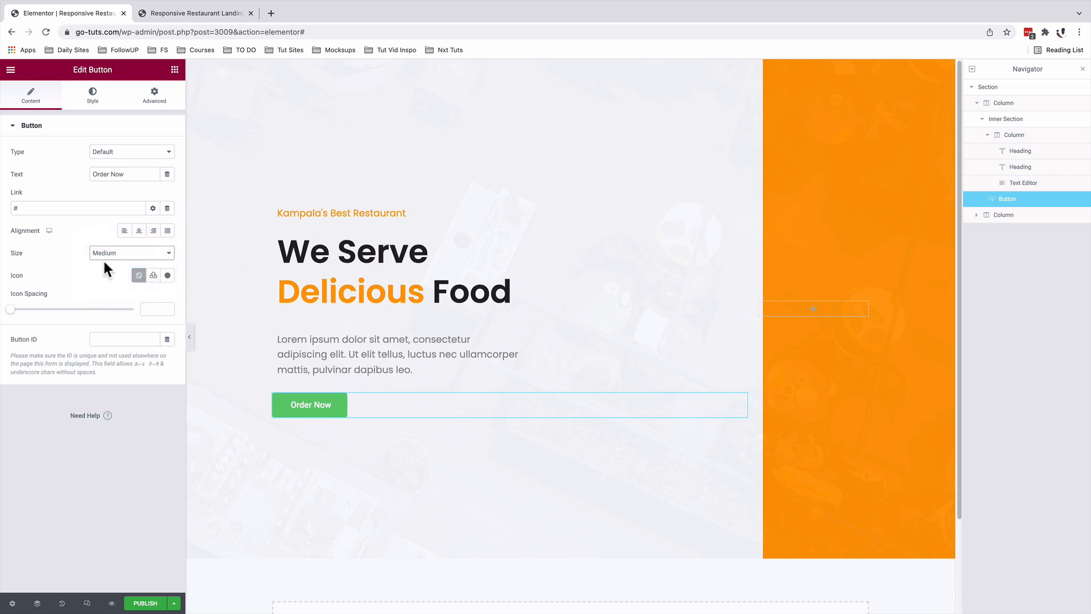
Step: Apply the global Buttons Font to the Order Now button and set its normal text color to #FFFFFF
{"action": "left_click", "coordinate": [93, 99]}
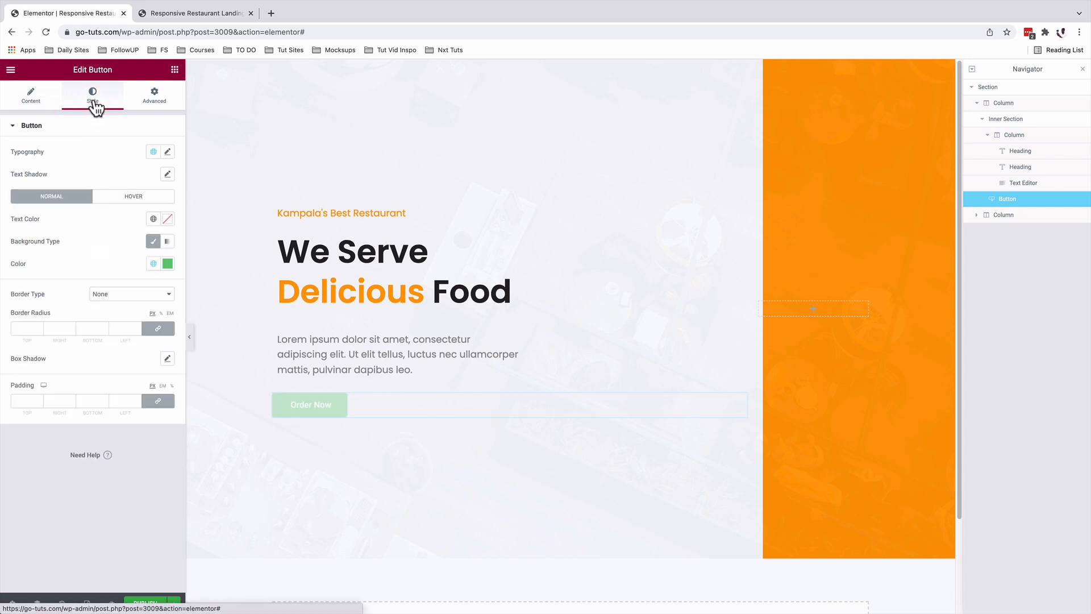
{"action": "left_click", "coordinate": [153, 151]}
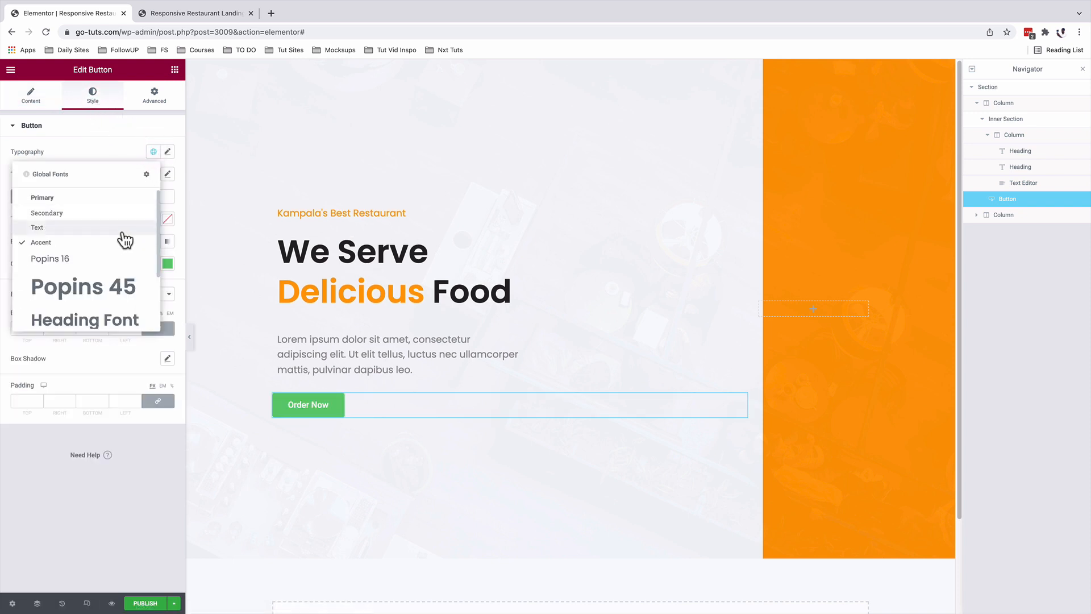
{"action": "scroll", "coordinate": [122, 237], "scroll_direction": "down", "scroll_amount": 3}
{"action": "left_click", "coordinate": [91, 319]}
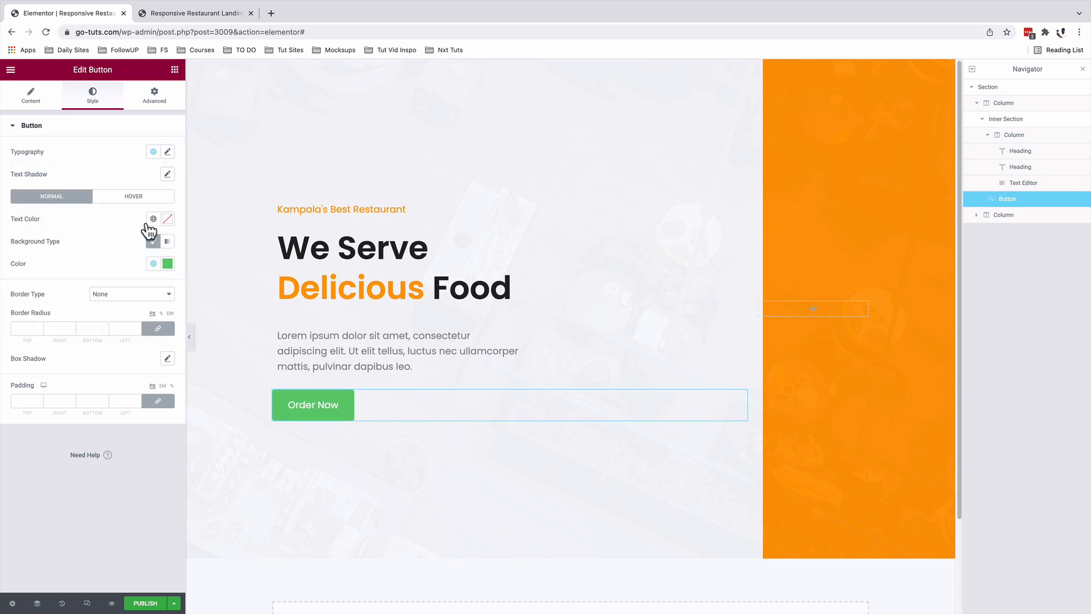
{"action": "left_click", "coordinate": [167, 218]}
{"action": "left_click_drag", "start_coordinate": [76, 277], "coordinate": [32, 251]}
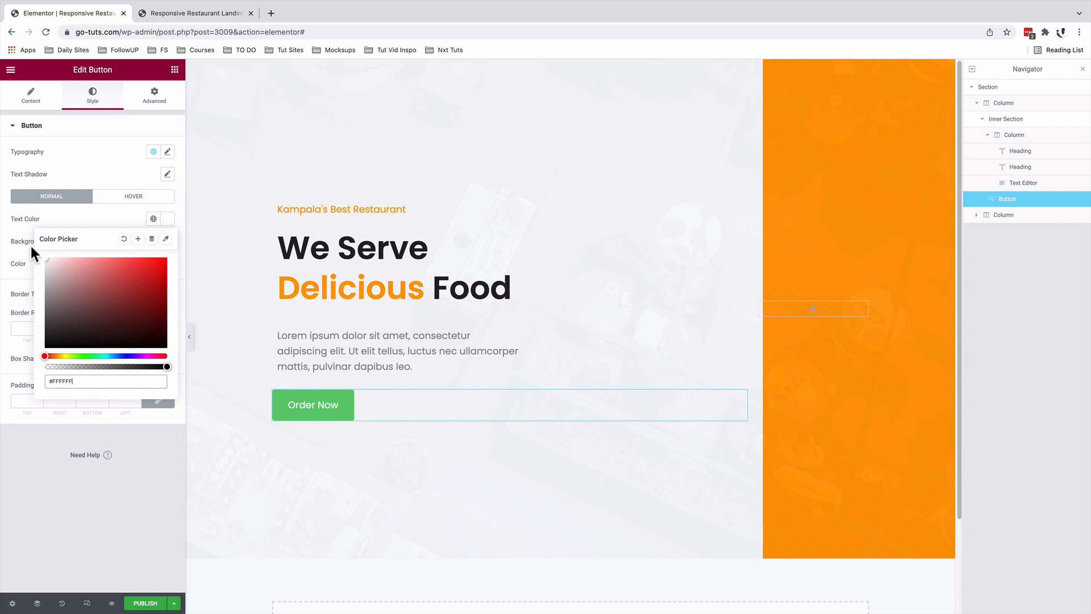
{"action": "left_click", "coordinate": [49, 221]}
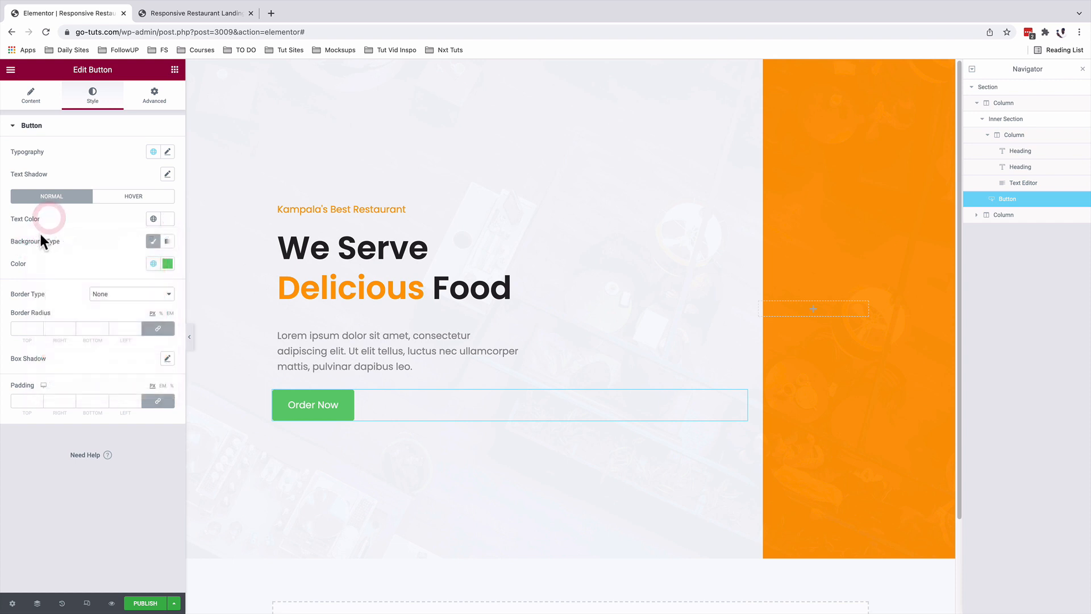
Step: Give the Order Now button a classic background in the global color Yellow
{"action": "left_click", "coordinate": [153, 243]}
{"action": "left_click", "coordinate": [150, 242]}
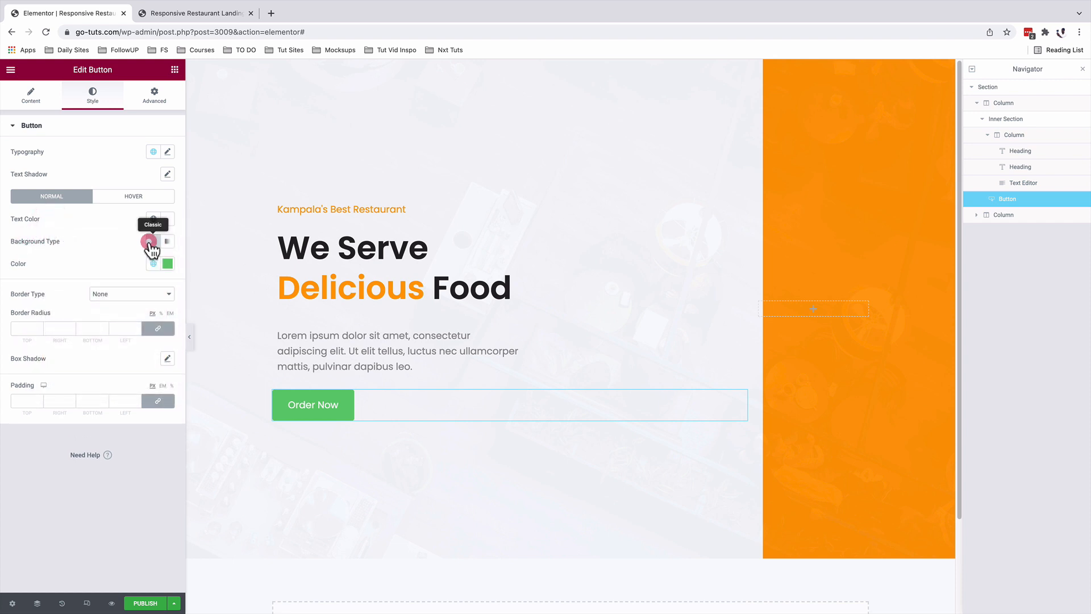
{"action": "left_click", "coordinate": [153, 264]}
{"action": "scroll", "coordinate": [104, 324], "scroll_direction": "down", "scroll_amount": 5}
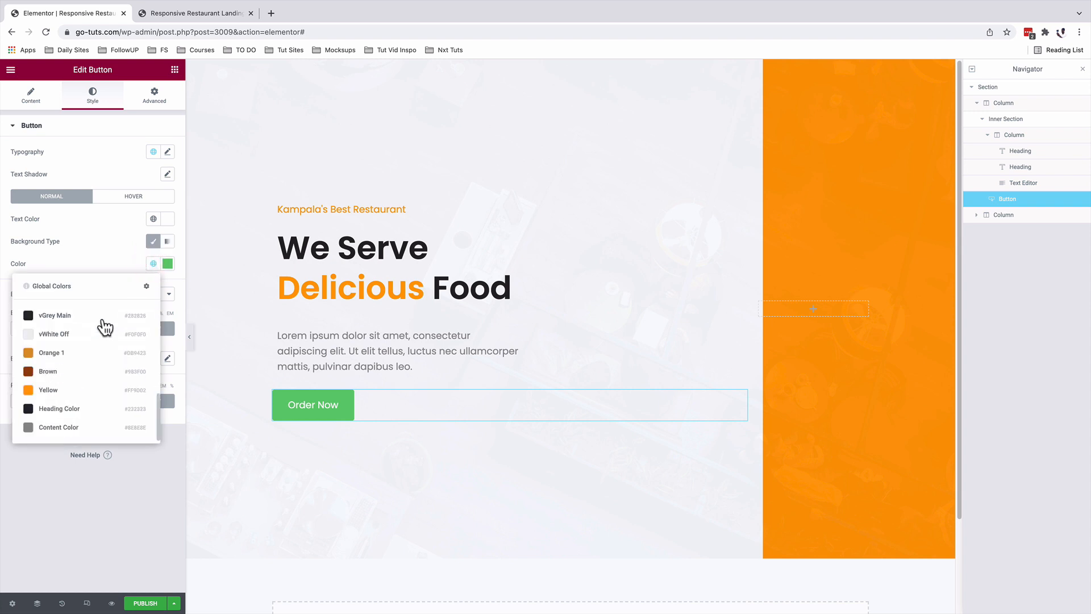
{"action": "left_click", "coordinate": [80, 397]}
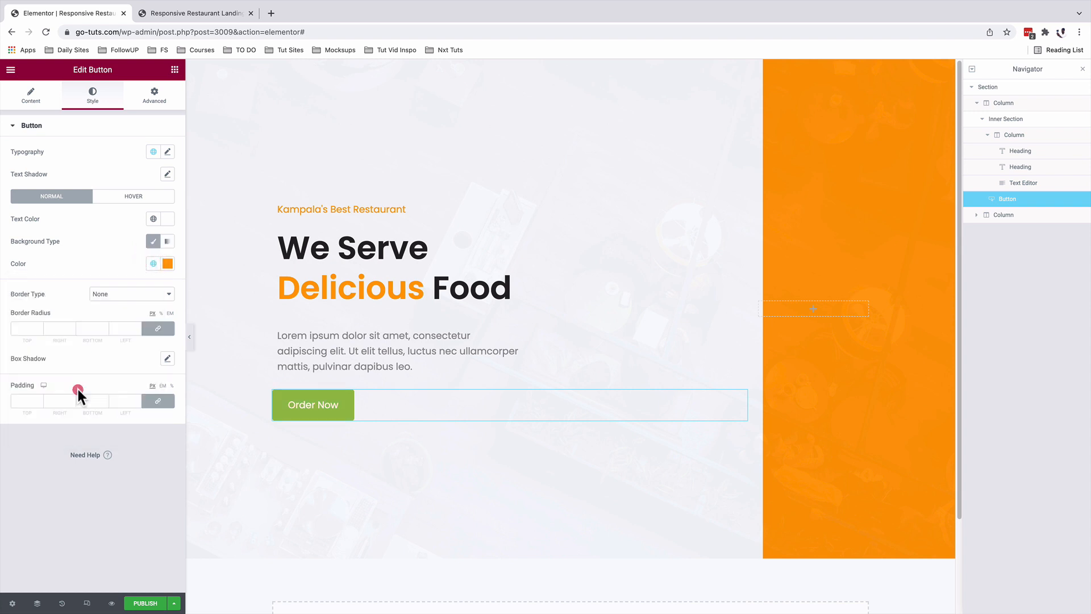
Step: Set the button's border radius to 35 px on all corners and add a box shadow colored rgba(0, 0, 0, 0.17)
{"action": "left_click", "coordinate": [28, 328]}
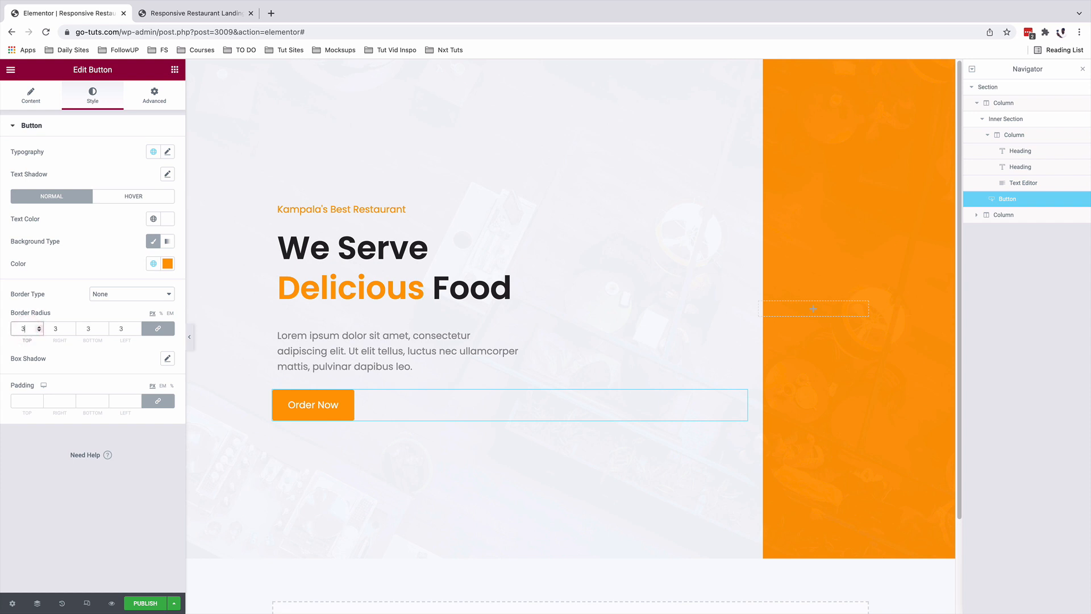
{"action": "type", "text": "35"}
{"action": "left_click", "coordinate": [167, 358]}
{"action": "left_click", "coordinate": [158, 386]}
{"action": "left_click", "coordinate": [99, 534]}
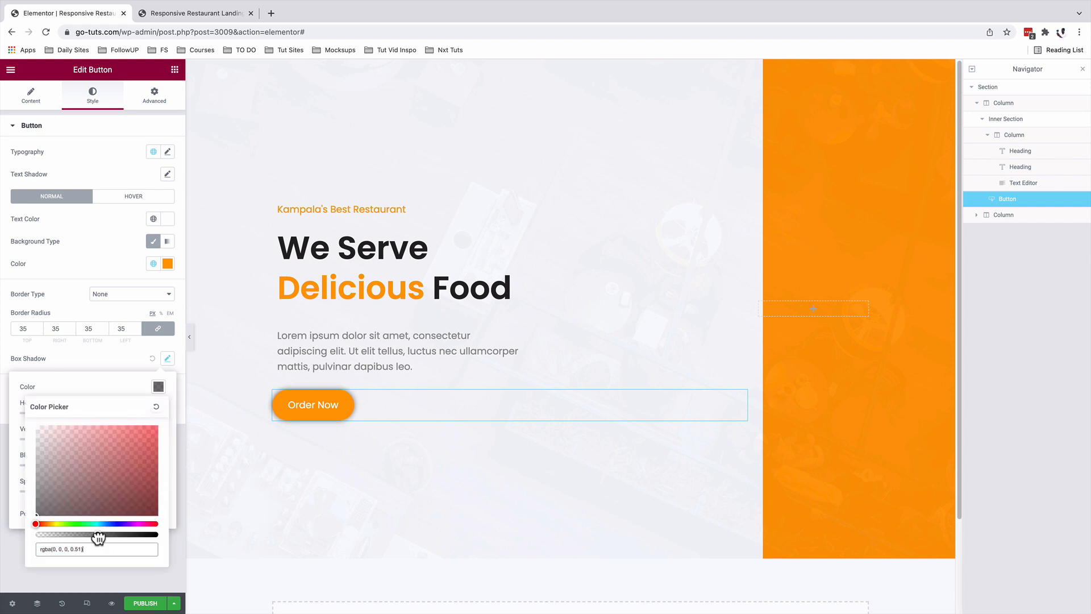
{"action": "left_click_drag", "start_coordinate": [98, 536], "coordinate": [57, 536]}
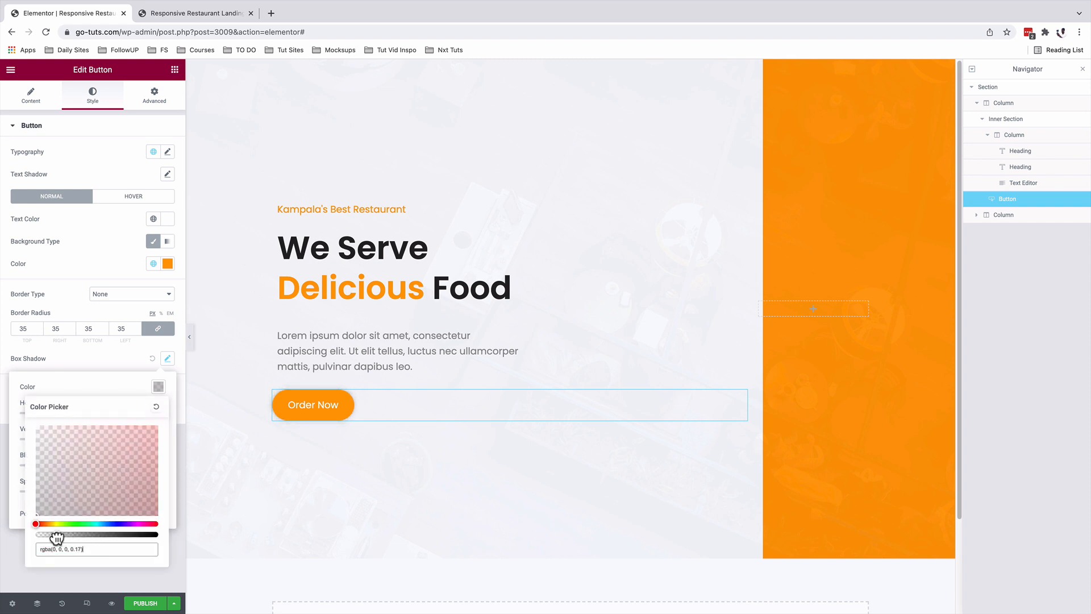
{"action": "left_click", "coordinate": [127, 220]}
Step: Set the button's hover state to global Yellow text on a white background
{"action": "left_click", "coordinate": [125, 199]}
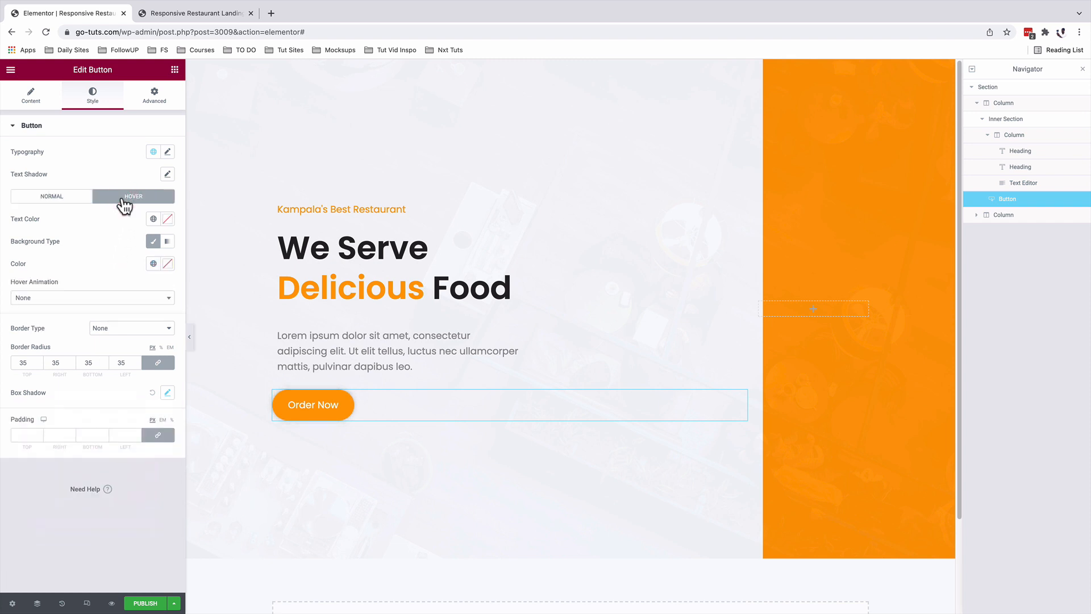
{"action": "left_click", "coordinate": [154, 219]}
{"action": "scroll", "coordinate": [110, 346], "scroll_direction": "down", "scroll_amount": 3}
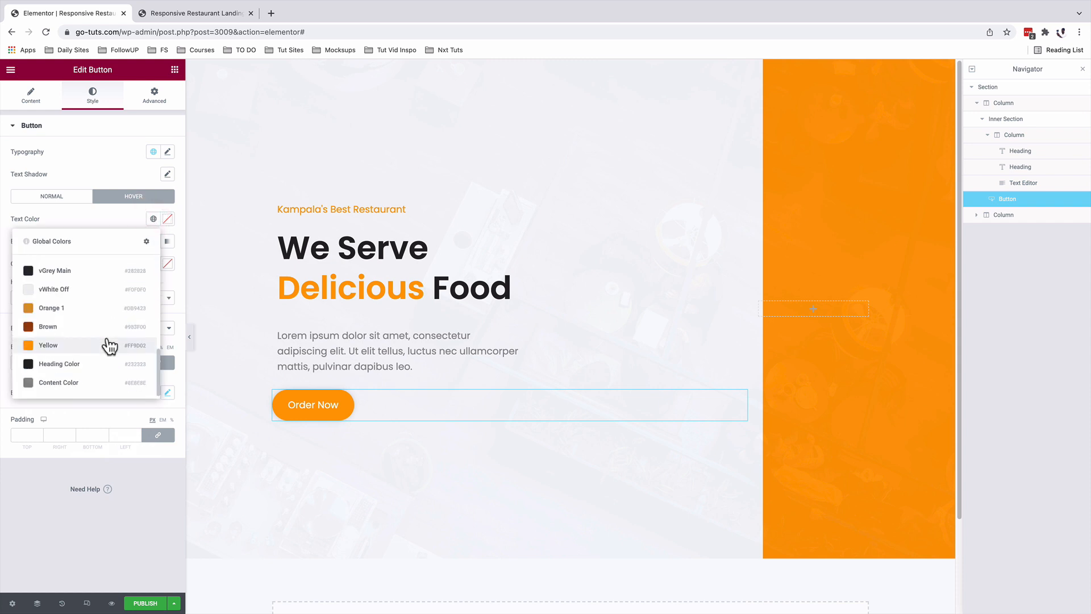
{"action": "left_click", "coordinate": [71, 347]}
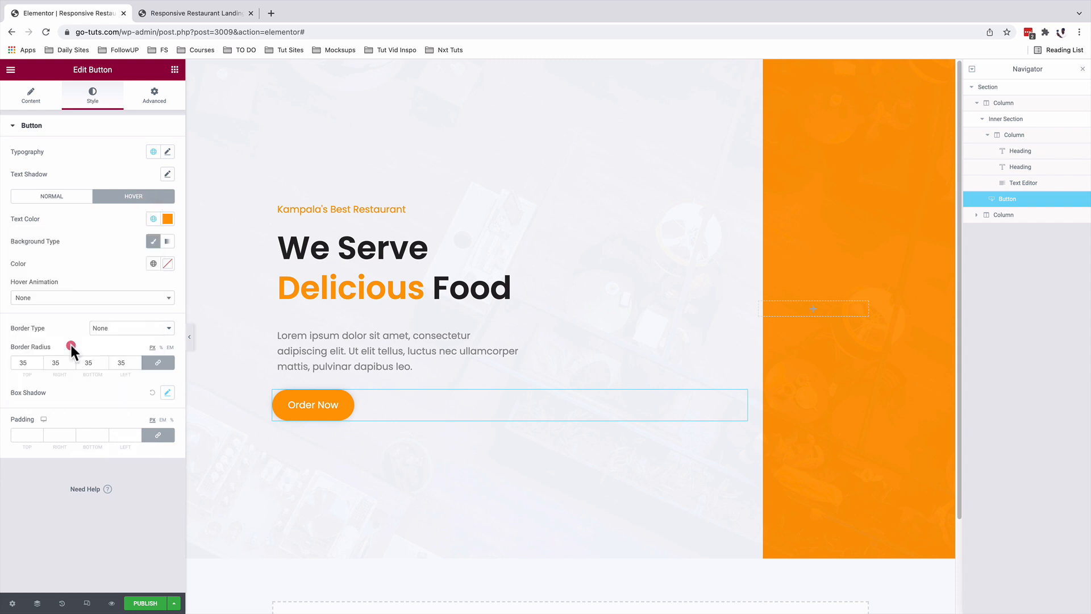
{"action": "left_click", "coordinate": [166, 266]}
{"action": "left_click_drag", "start_coordinate": [66, 317], "coordinate": [29, 288]}
{"action": "left_click", "coordinate": [77, 255]}
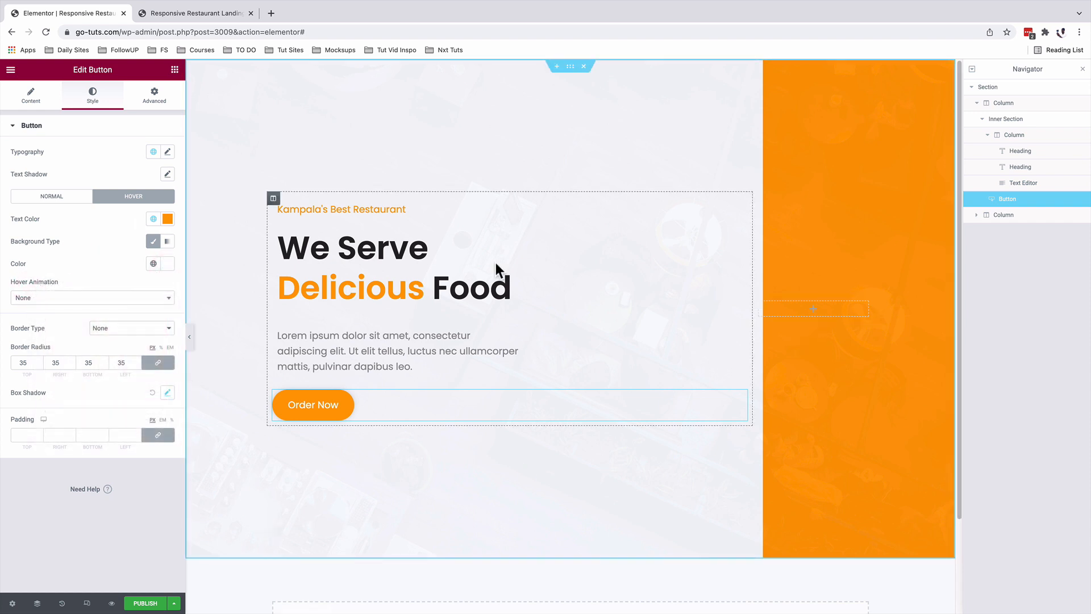
Step: Add two Image widgets, one below the other, to the hero section's empty second column
{"action": "left_click", "coordinate": [174, 70]}
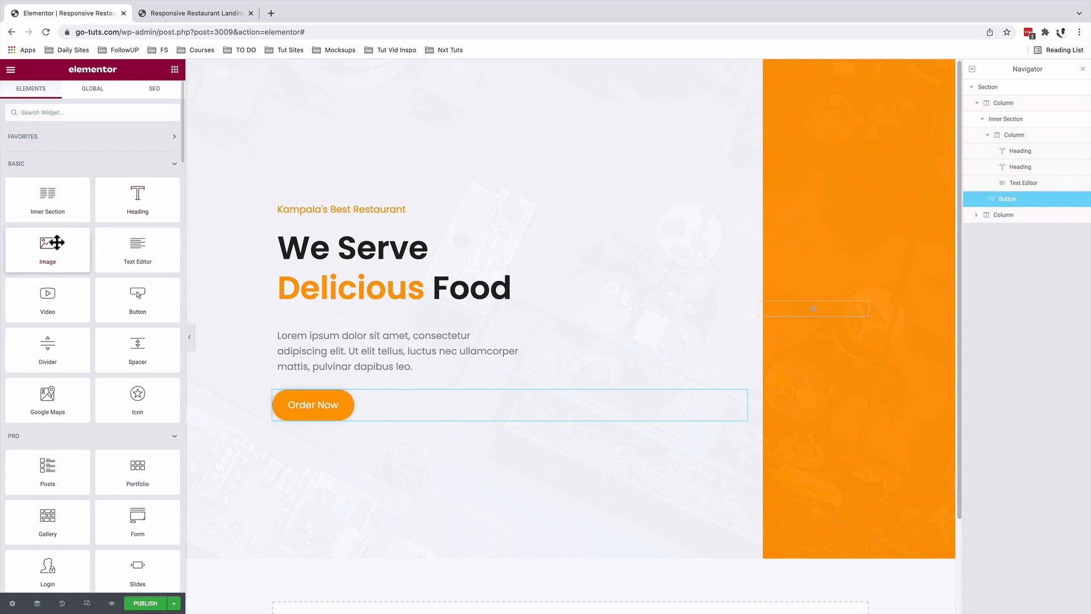
{"action": "left_click_drag", "start_coordinate": [51, 236], "coordinate": [794, 307]}
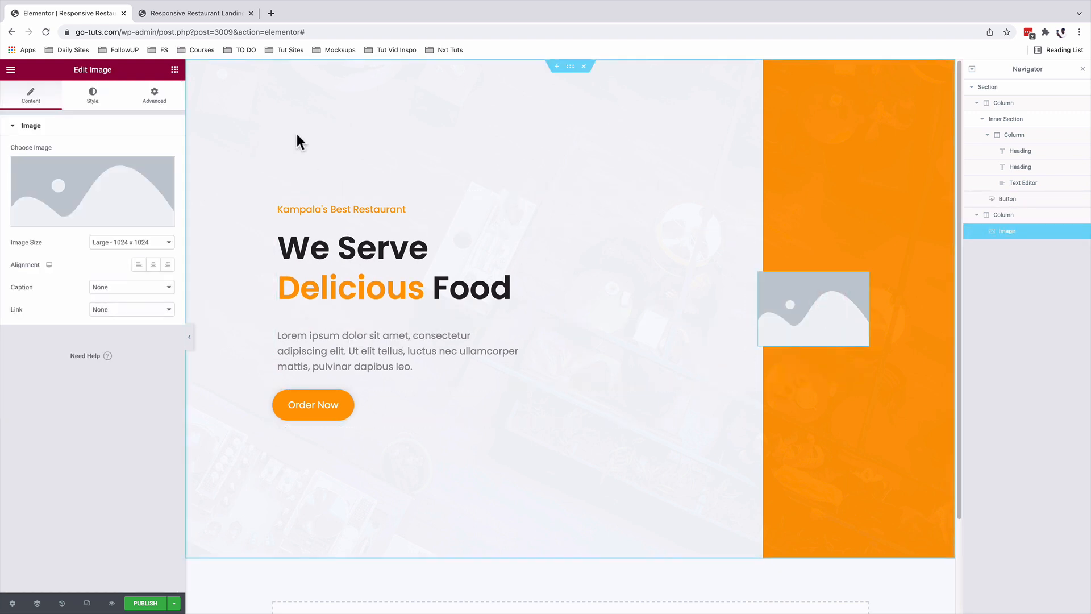
{"action": "left_click", "coordinate": [175, 69]}
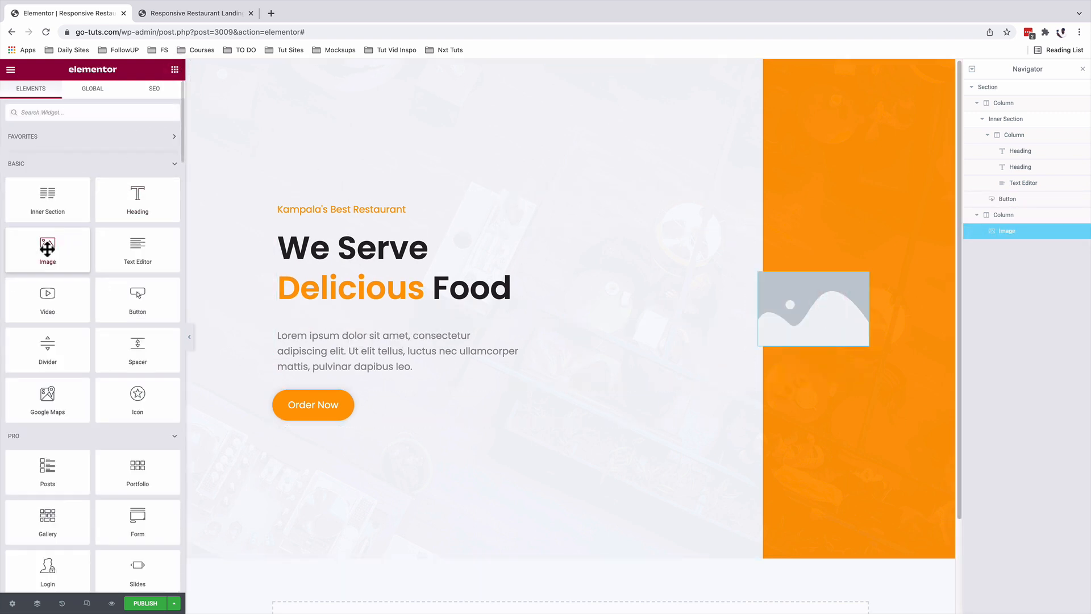
{"action": "left_click_drag", "start_coordinate": [44, 244], "coordinate": [817, 339]}
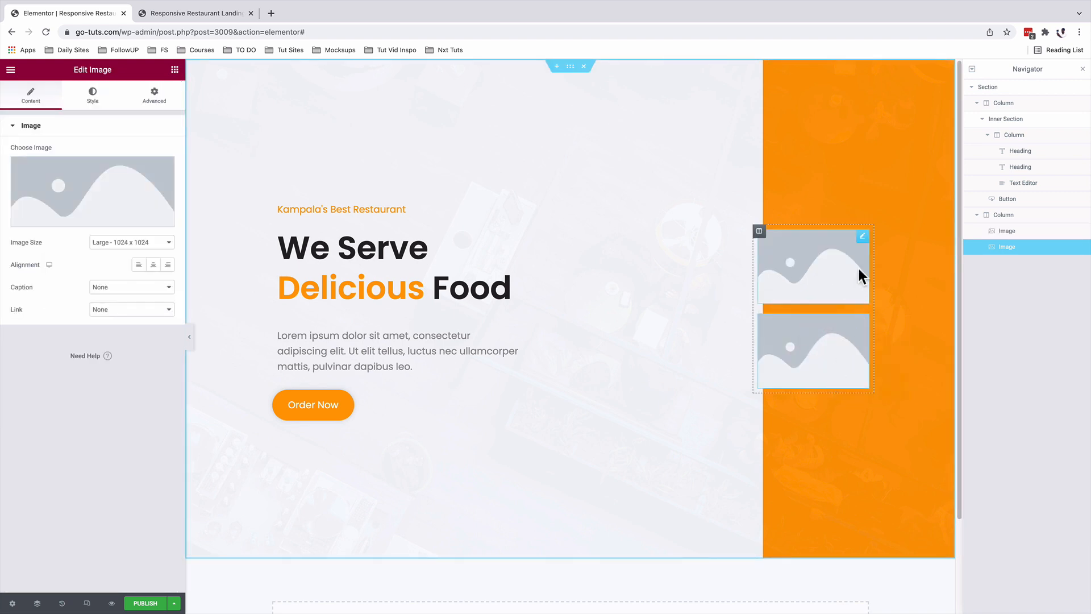
Step: Set the upper Image widget to the salad bowl picture from the media library at Full size
{"action": "left_click", "coordinate": [863, 238]}
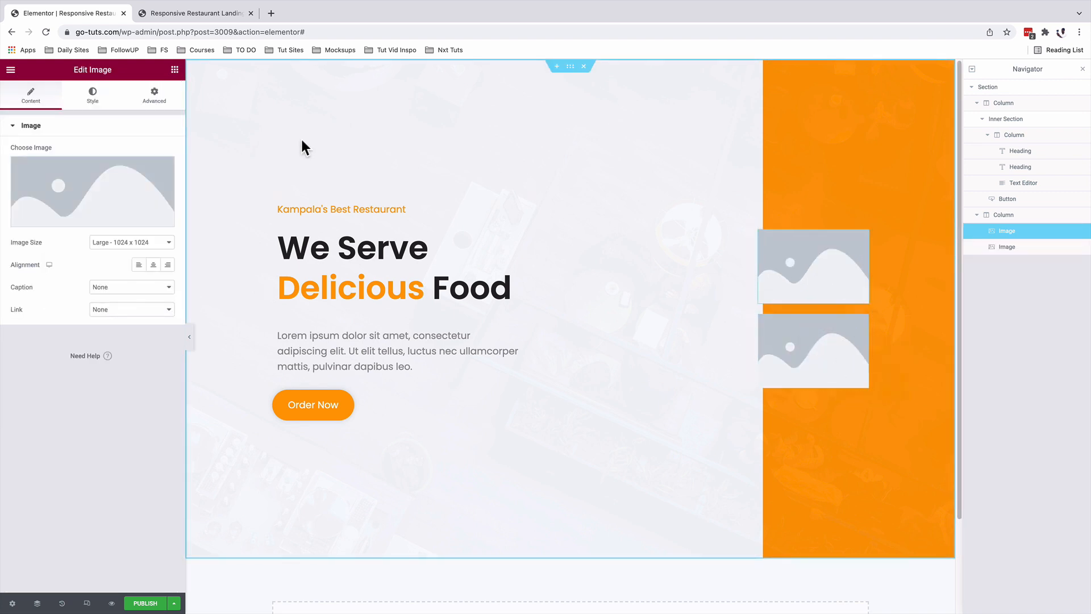
{"action": "left_click", "coordinate": [104, 182]}
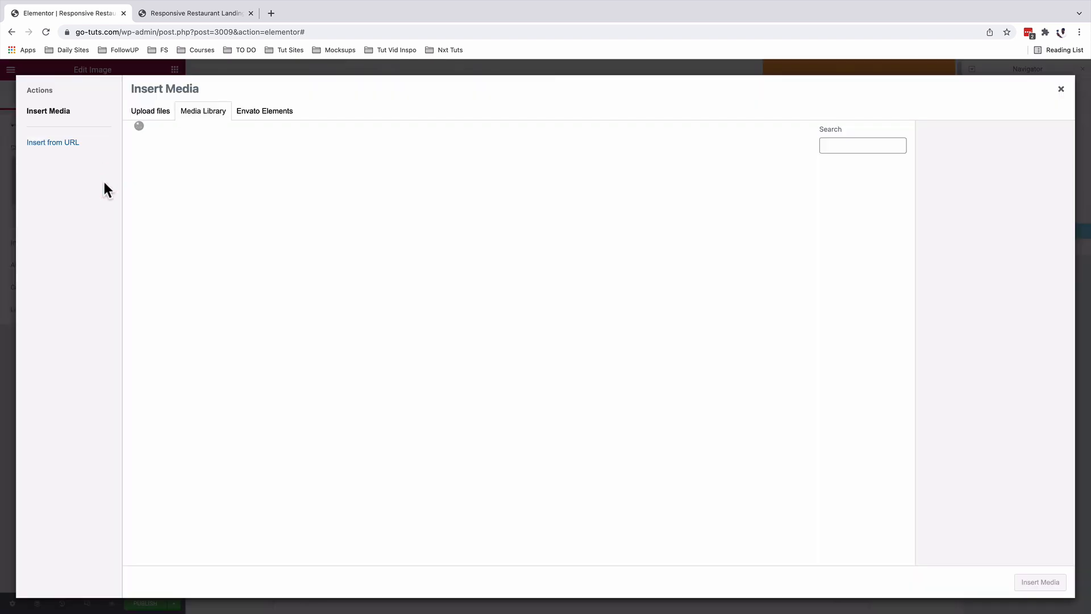
{"action": "key", "text": "Escape"}
{"action": "left_click", "coordinate": [164, 242]}
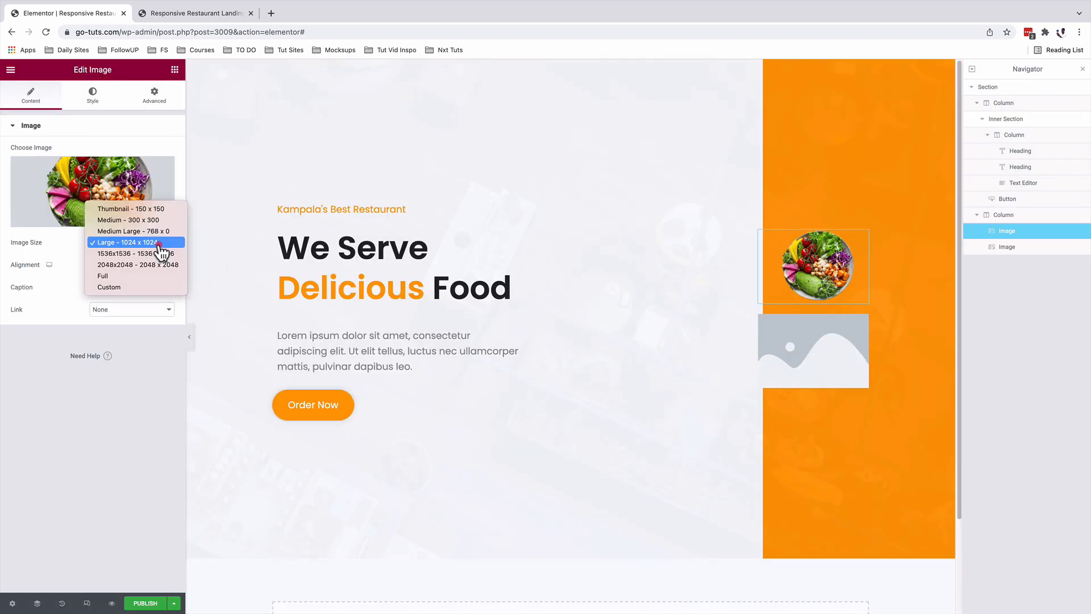
{"action": "left_click", "coordinate": [139, 274]}
Step: Unlink the salad bowl image's margins and set the right margin to -500 px and the left margin to -400 px
{"action": "left_click", "coordinate": [152, 106]}
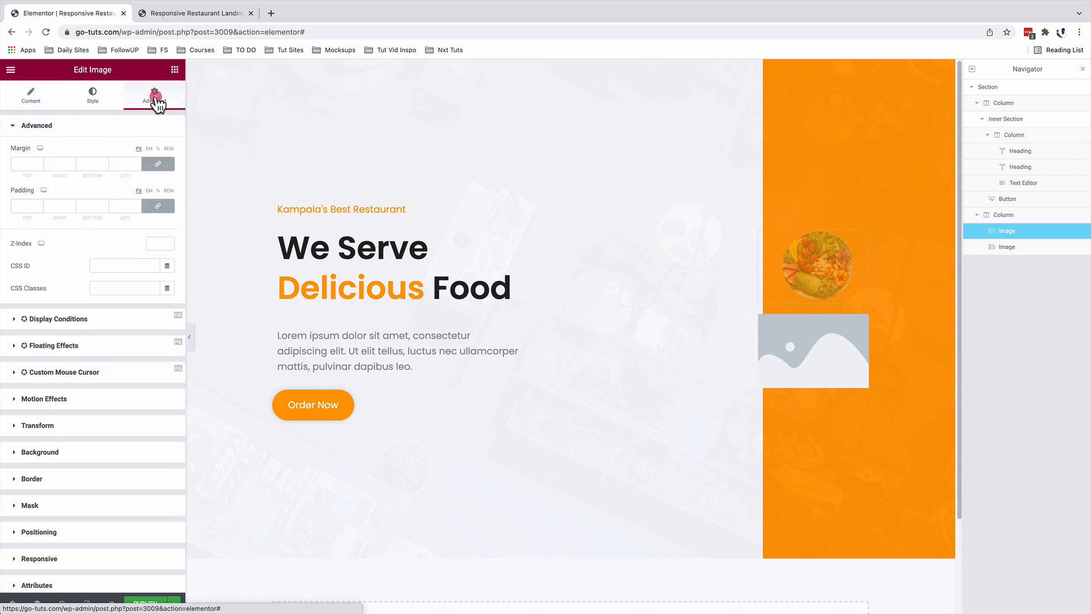
{"action": "left_click", "coordinate": [158, 165]}
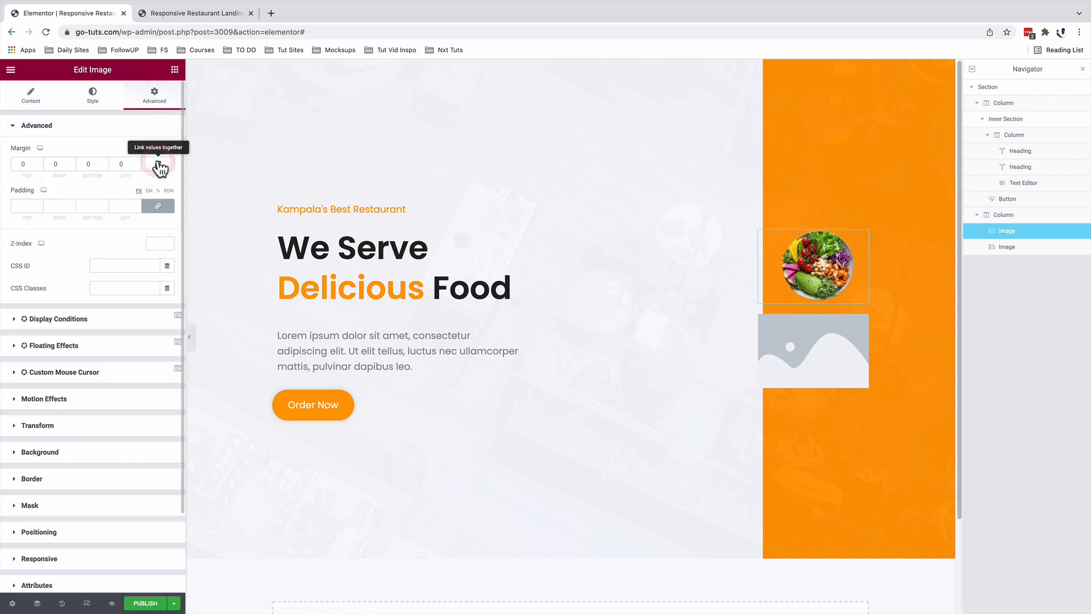
{"action": "double_click", "coordinate": [59, 165]}
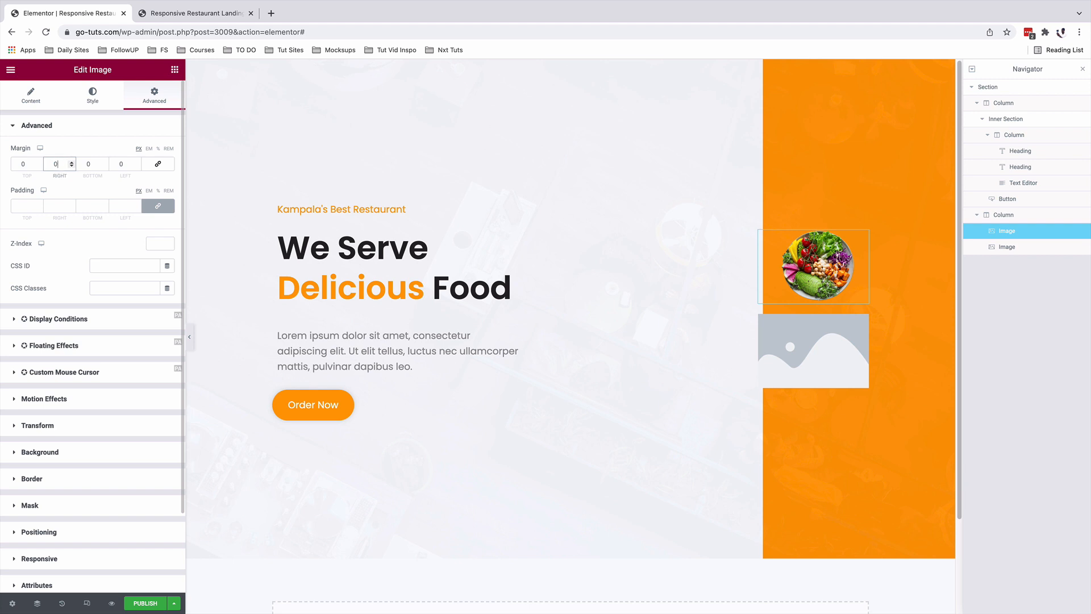
{"action": "type", "text": "500"}
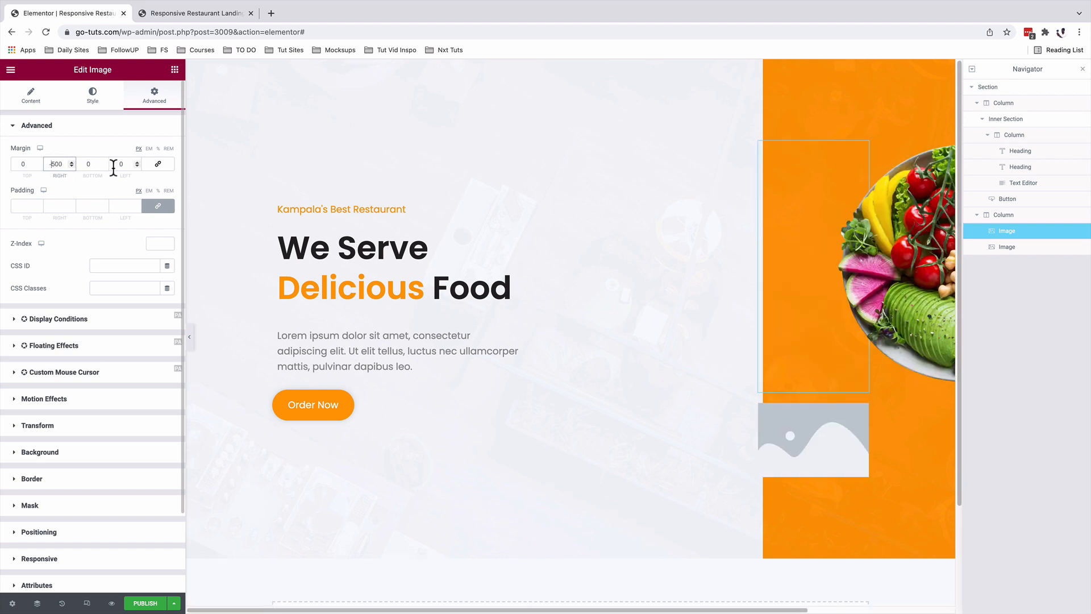
{"action": "left_click", "coordinate": [117, 164]}
{"action": "type", "text": "400"}
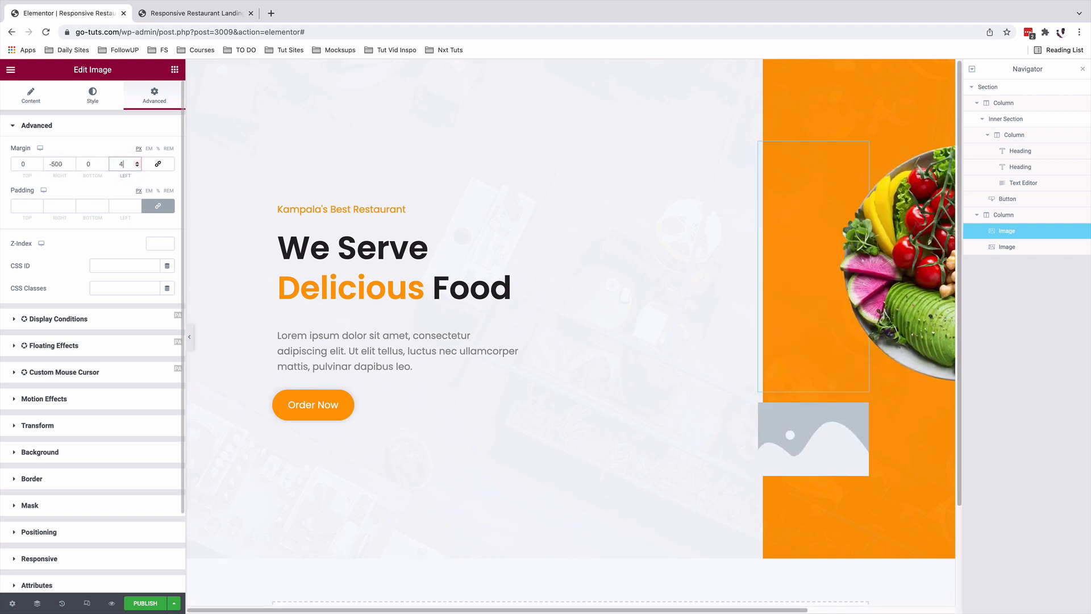
{"action": "key", "text": "Left"}
{"action": "key", "text": "Left"}
{"action": "type", "text": "-"}
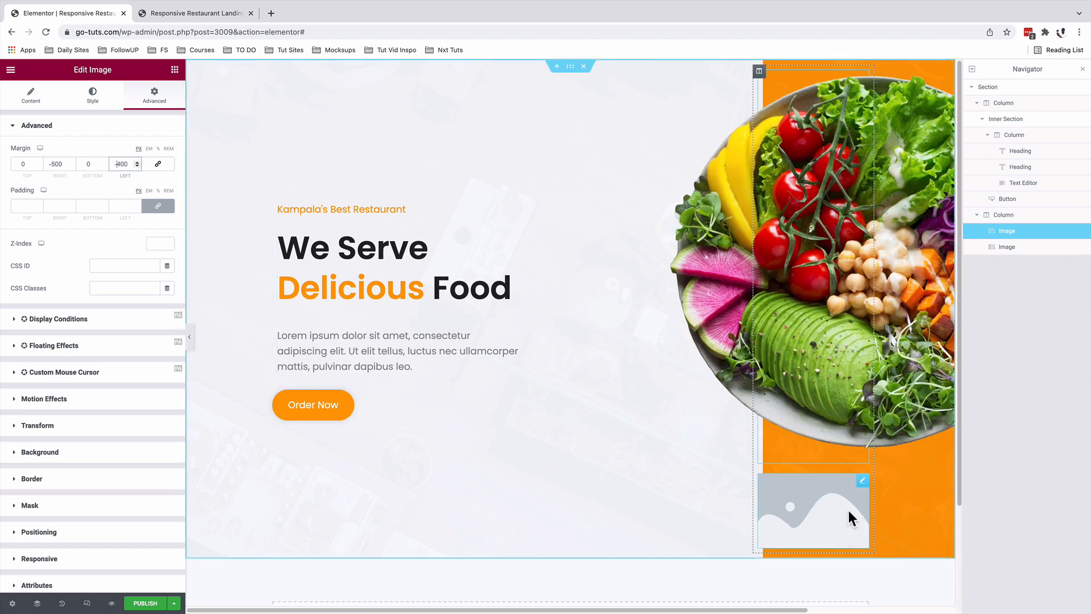
Step: Set the lower Image widget to the lettuce picture from the media library at Full size
{"action": "left_click", "coordinate": [862, 481]}
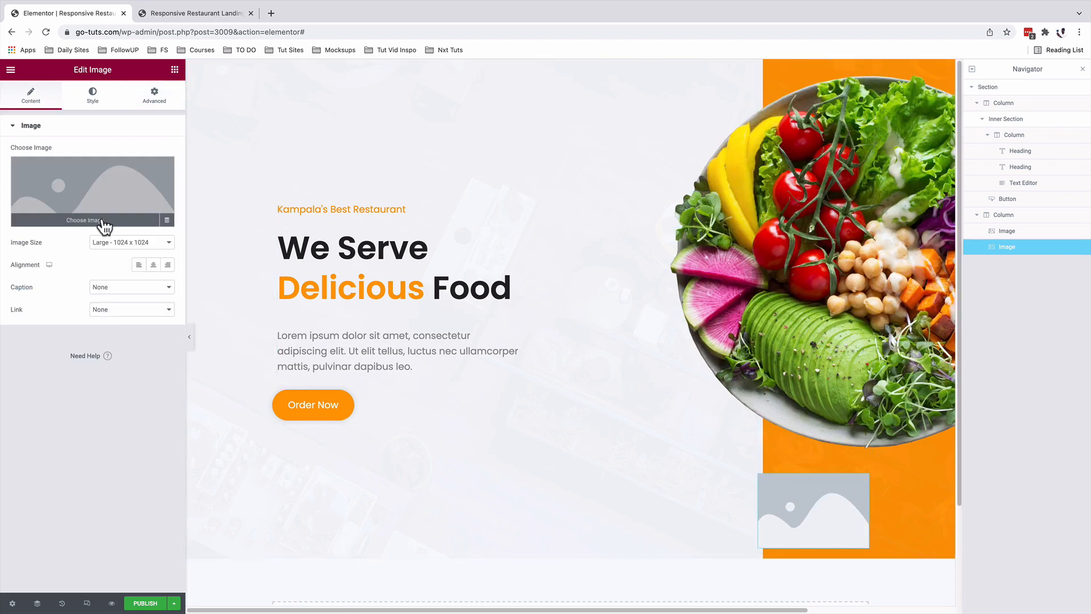
{"action": "left_click", "coordinate": [103, 191]}
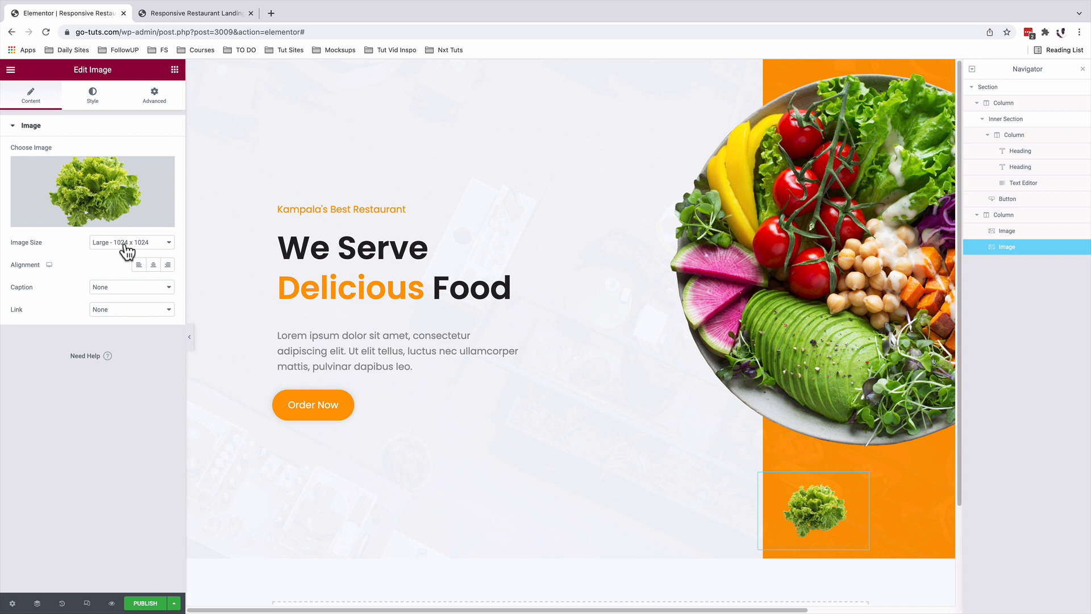
{"action": "left_click", "coordinate": [127, 245]}
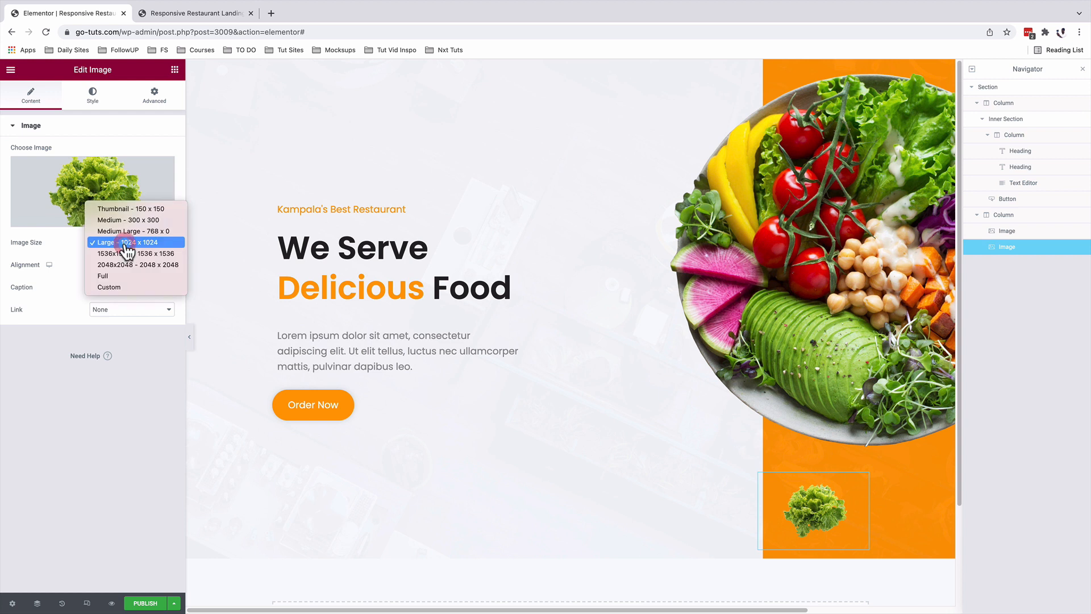
{"action": "left_click", "coordinate": [118, 278]}
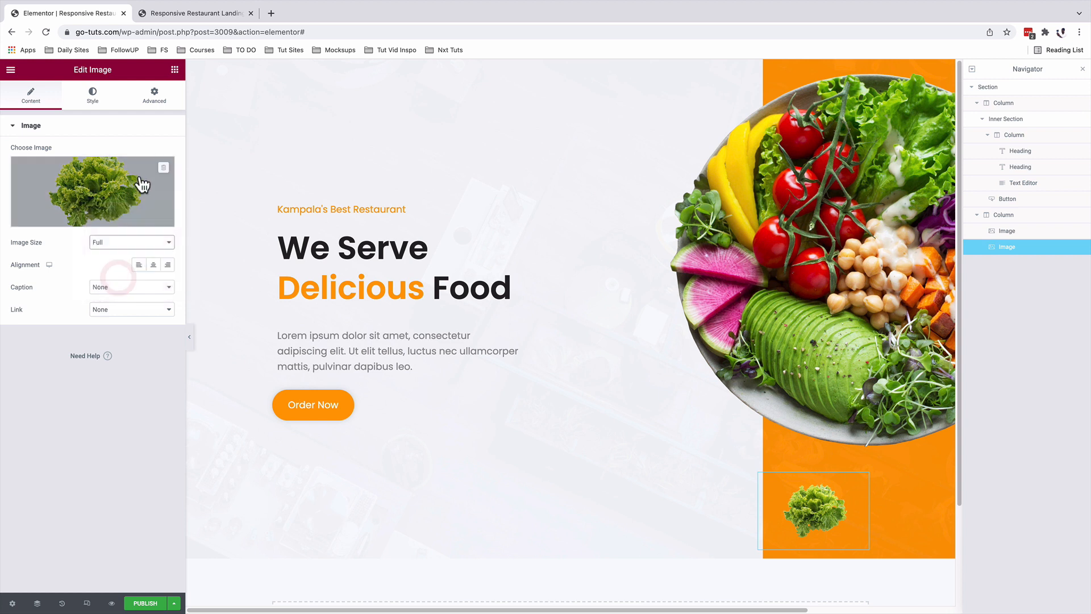
Step: Give the lettuce image a custom width of 66 VW and an absolute position
{"action": "left_click", "coordinate": [154, 97]}
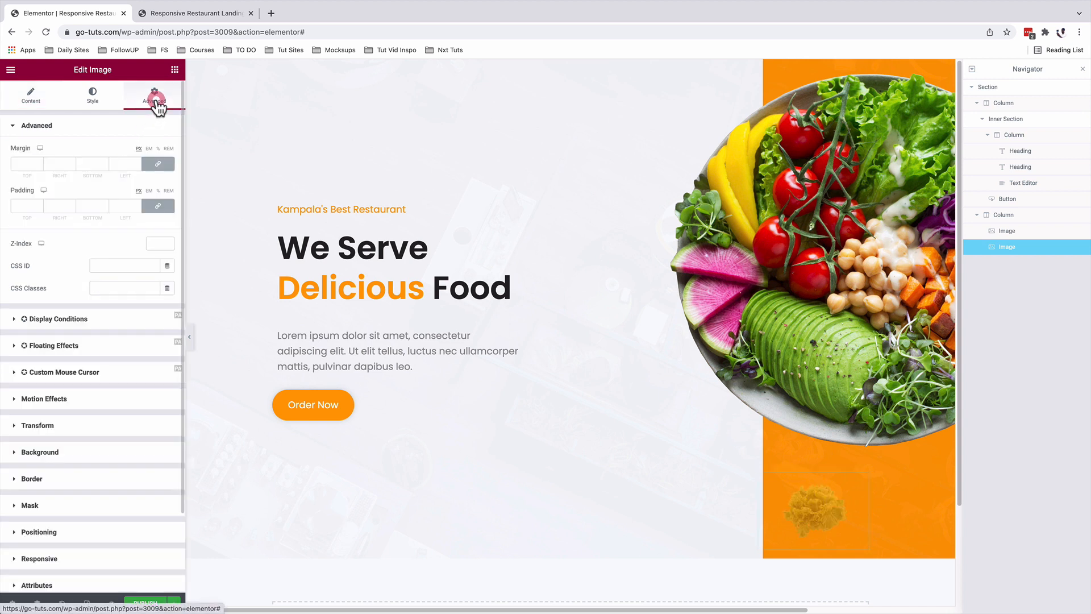
{"action": "left_click", "coordinate": [75, 533]}
{"action": "left_click", "coordinate": [105, 392]}
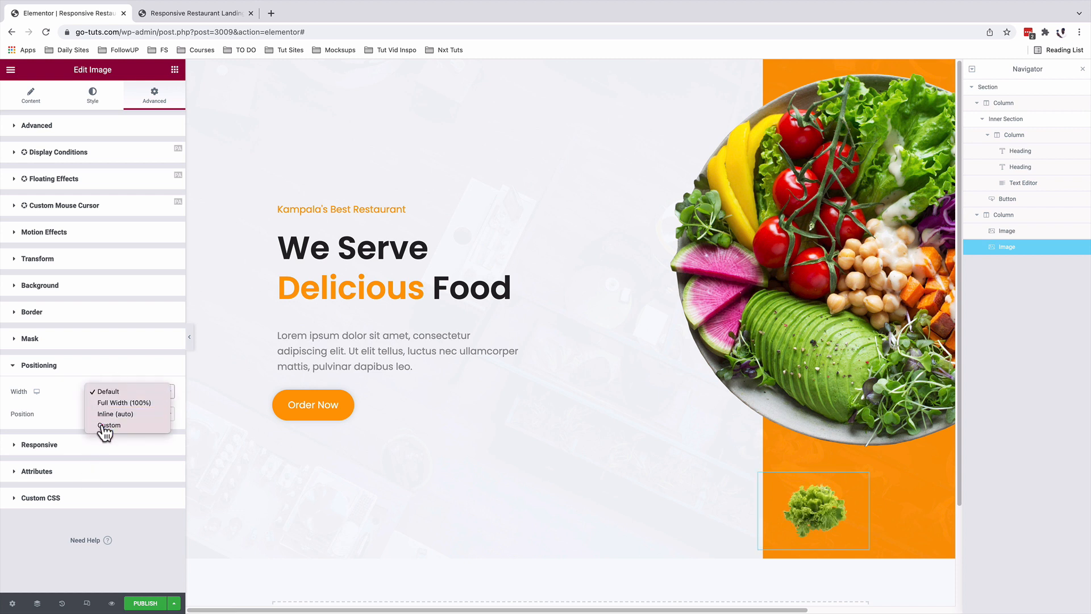
{"action": "left_click", "coordinate": [106, 426]}
{"action": "left_click", "coordinate": [170, 412]}
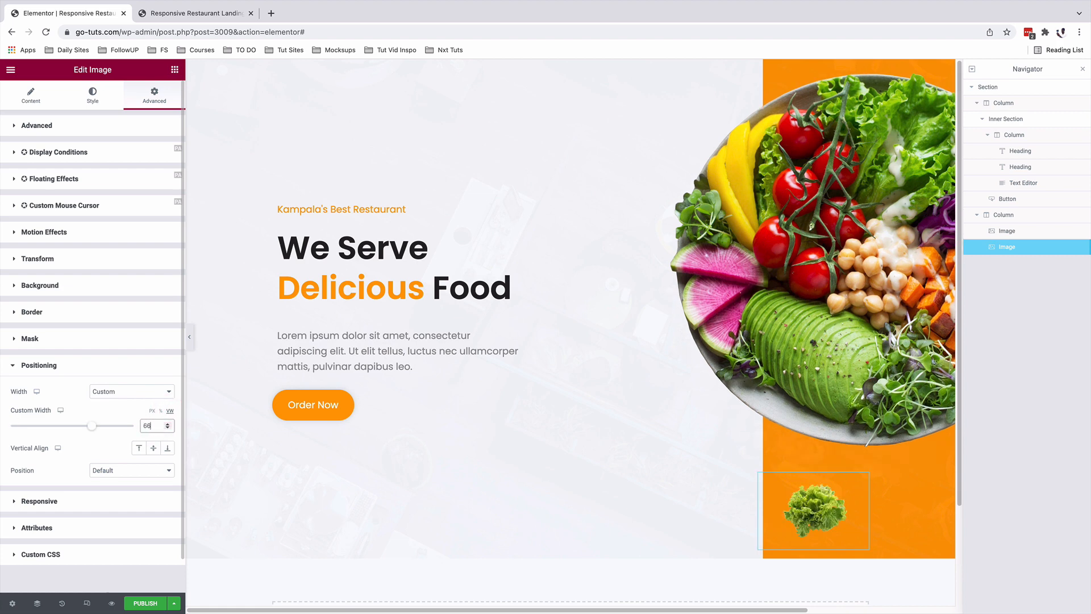
{"action": "scroll", "coordinate": [113, 438], "scroll_direction": "down", "scroll_amount": 2}
{"action": "left_click", "coordinate": [116, 435]}
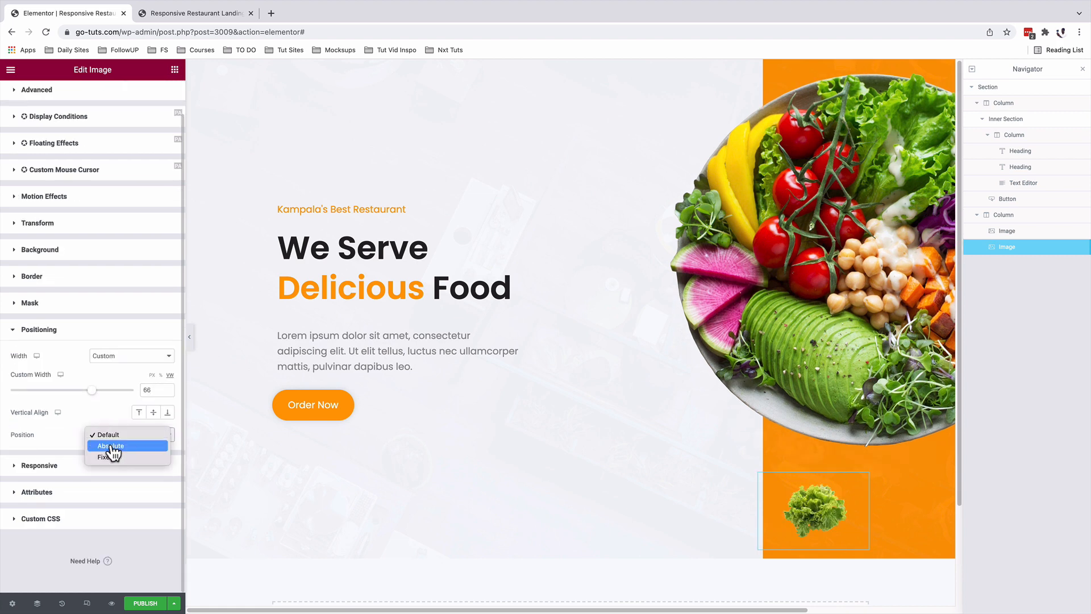
{"action": "left_click", "coordinate": [111, 446]}
{"action": "scroll", "coordinate": [97, 370], "scroll_direction": "down", "scroll_amount": 5}
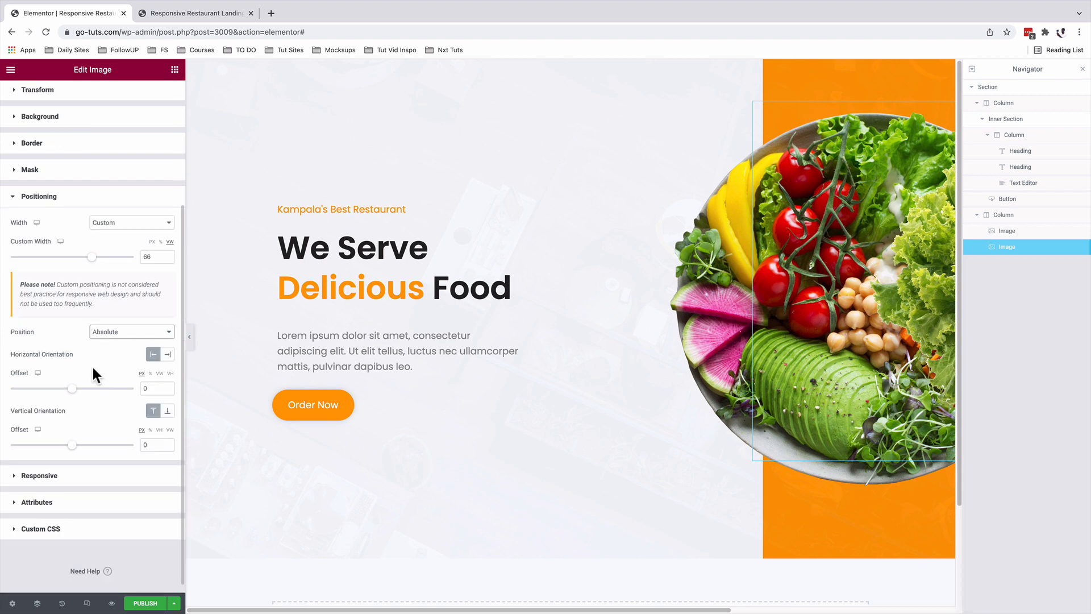
Step: Orient the lettuce image to the right with a -65 VW horizontal and a 151 px vertical offset, and preview the page
{"action": "left_click", "coordinate": [168, 355]}
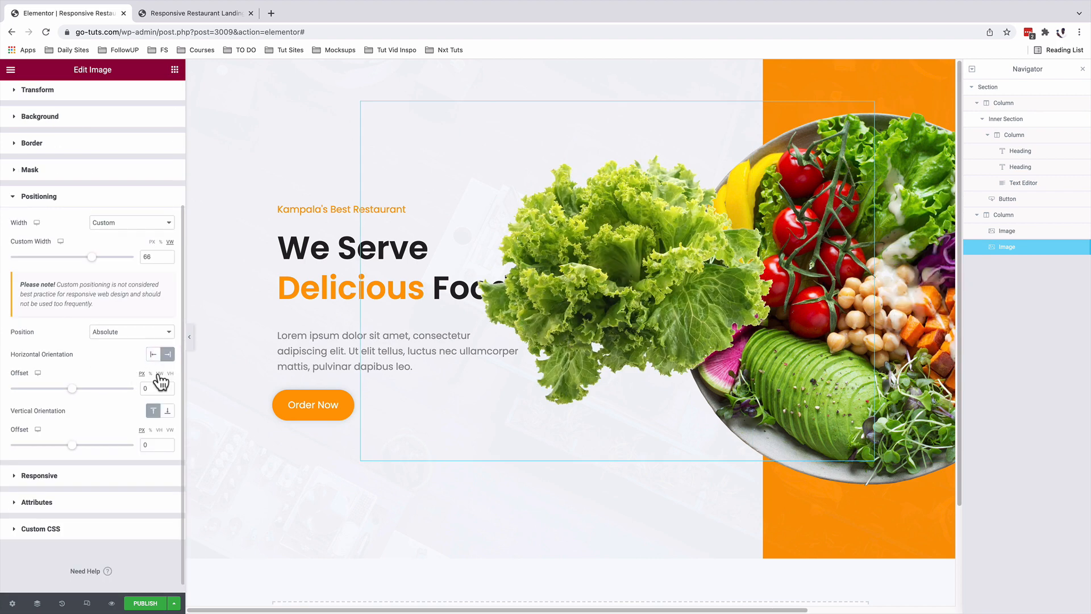
{"action": "left_click", "coordinate": [160, 374]}
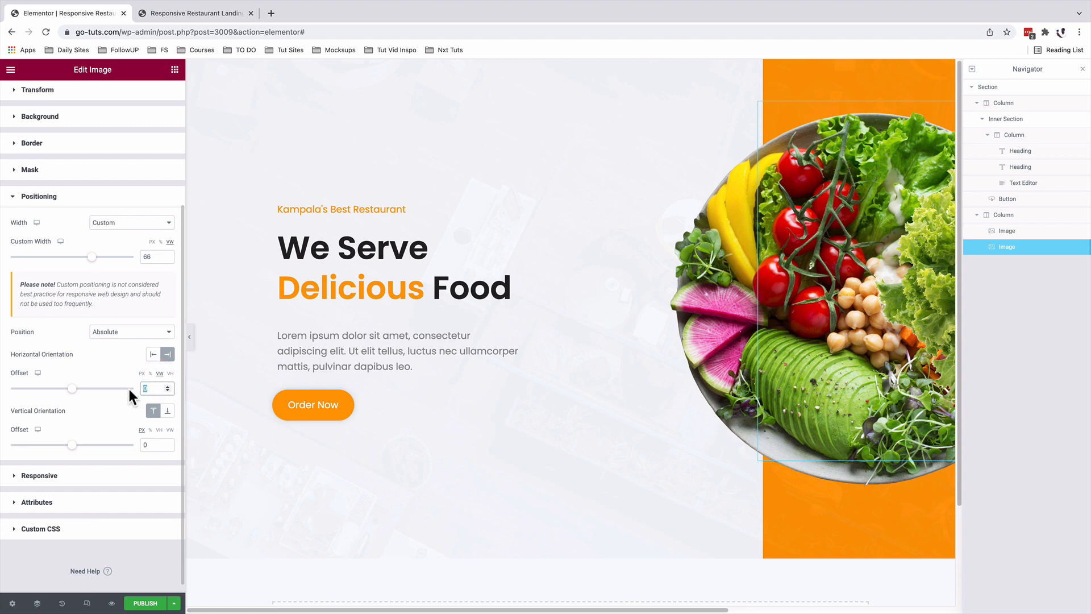
{"action": "type", "text": "-65"}
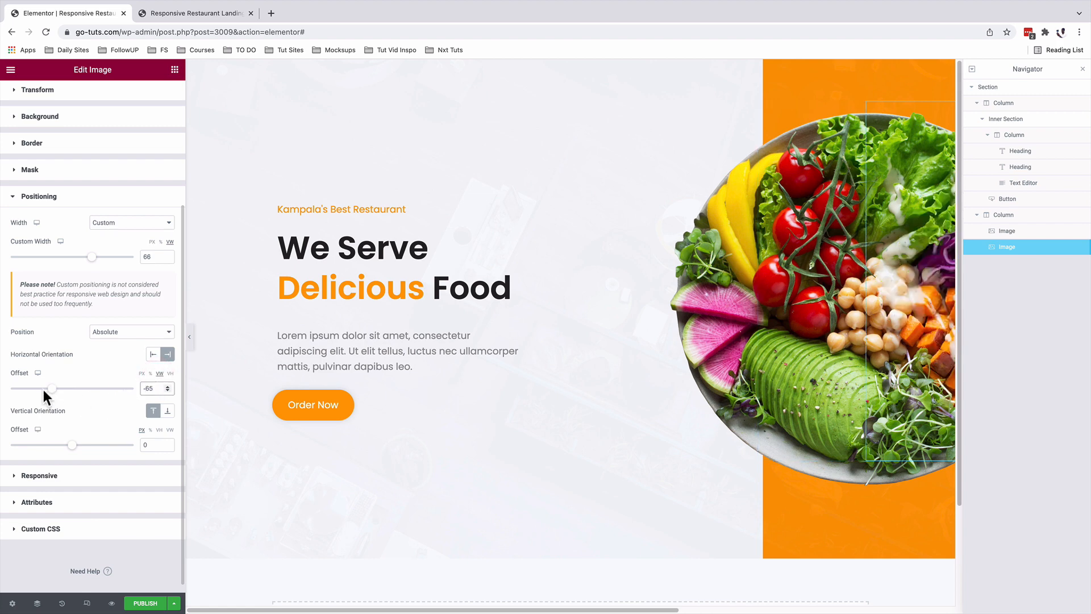
{"action": "mouse_move", "coordinate": [52, 393]}
{"action": "left_mouse_down"}
{"action": "mouse_move", "coordinate": [71, 392]}
{"action": "mouse_move", "coordinate": [52, 392]}
{"action": "left_mouse_up"}
{"action": "left_click", "coordinate": [149, 443]}
{"action": "type", "text": "151"}
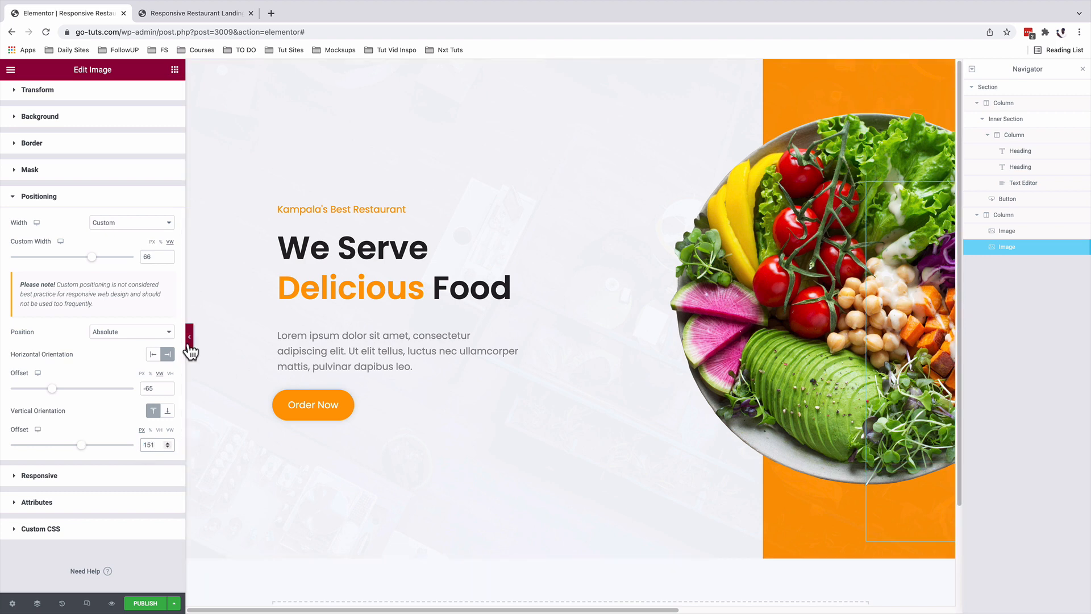
{"action": "left_click", "coordinate": [111, 604]}
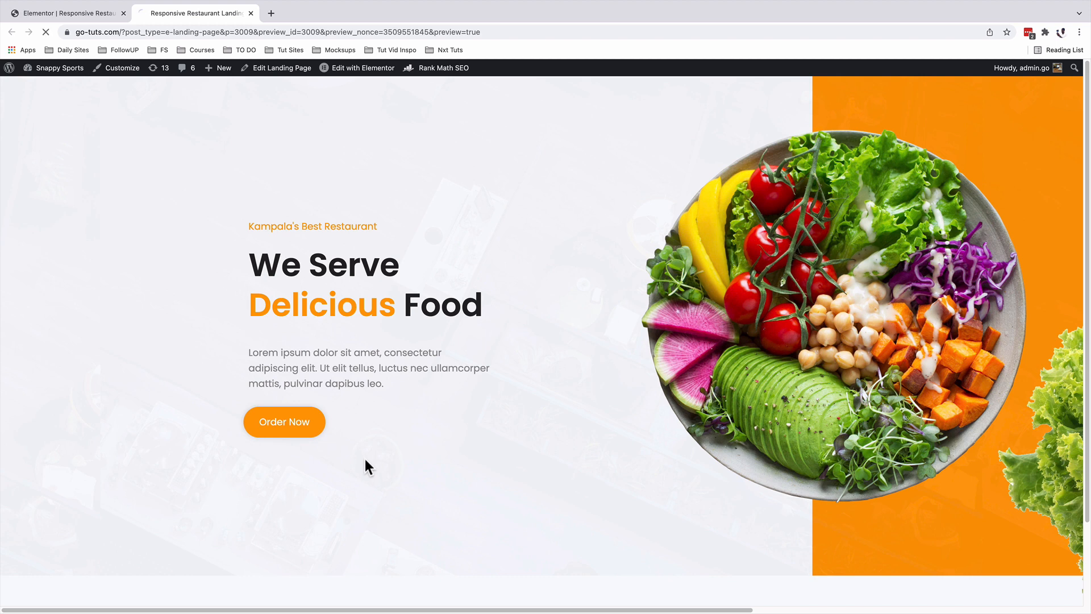
{"action": "left_click", "coordinate": [77, 13]}
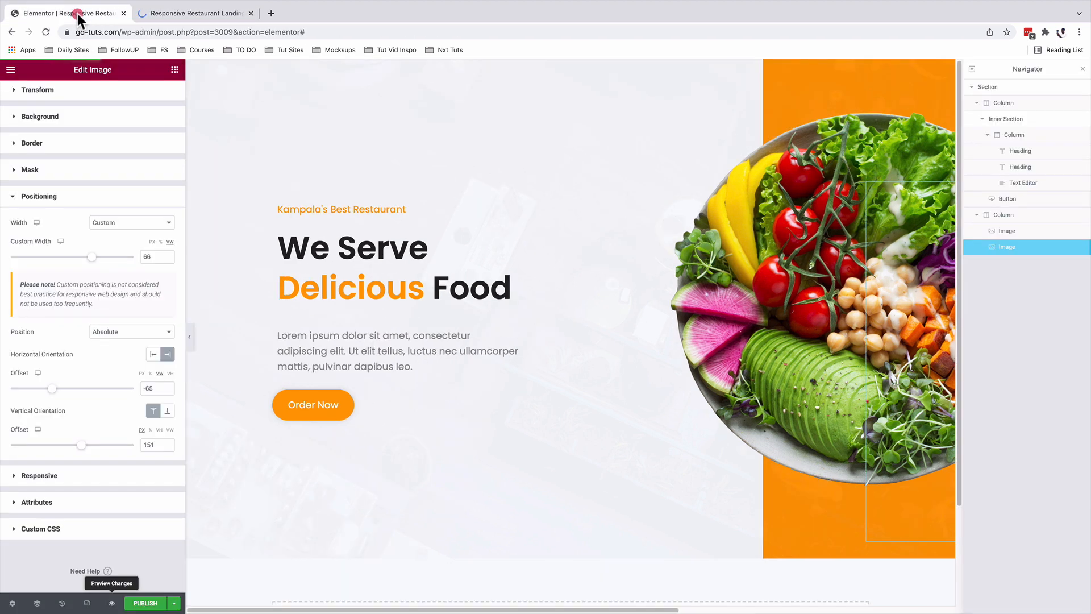
Step: Rename the hero section as Hero 1, duplicate it and rename the copy as Hero 2
{"action": "left_click", "coordinate": [989, 87]}
{"action": "double_click", "coordinate": [989, 88]}
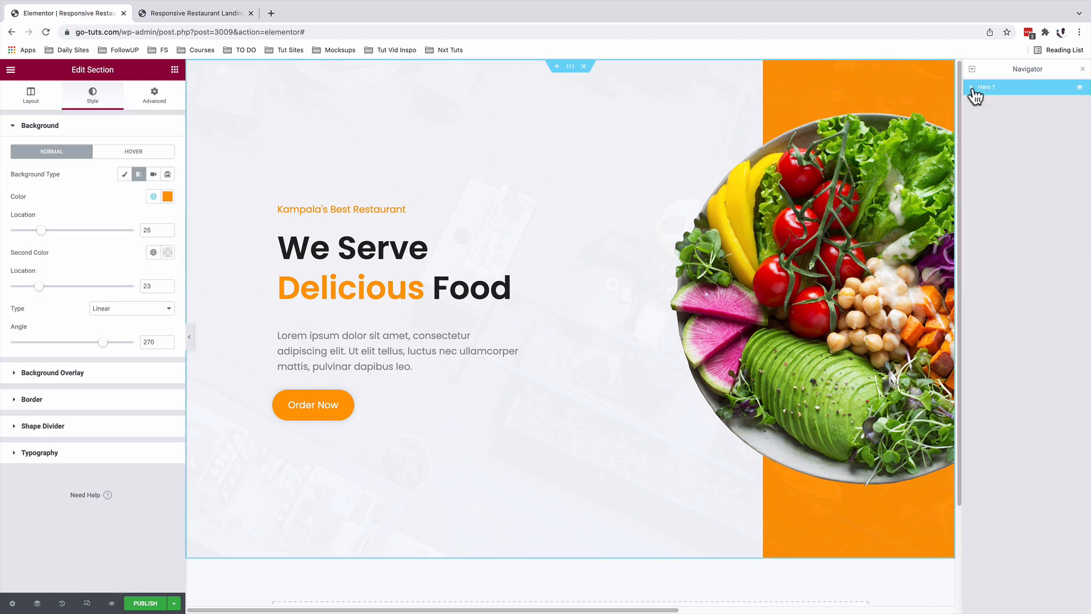
{"action": "right_click", "coordinate": [1004, 91]}
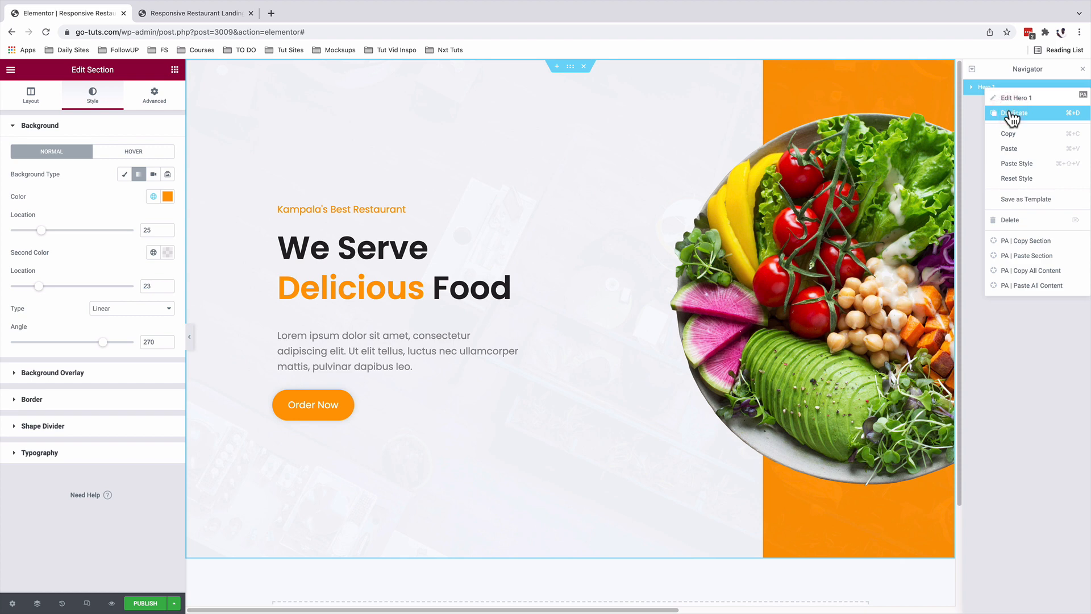
{"action": "left_click", "coordinate": [1007, 113]}
{"action": "double_click", "coordinate": [987, 103]}
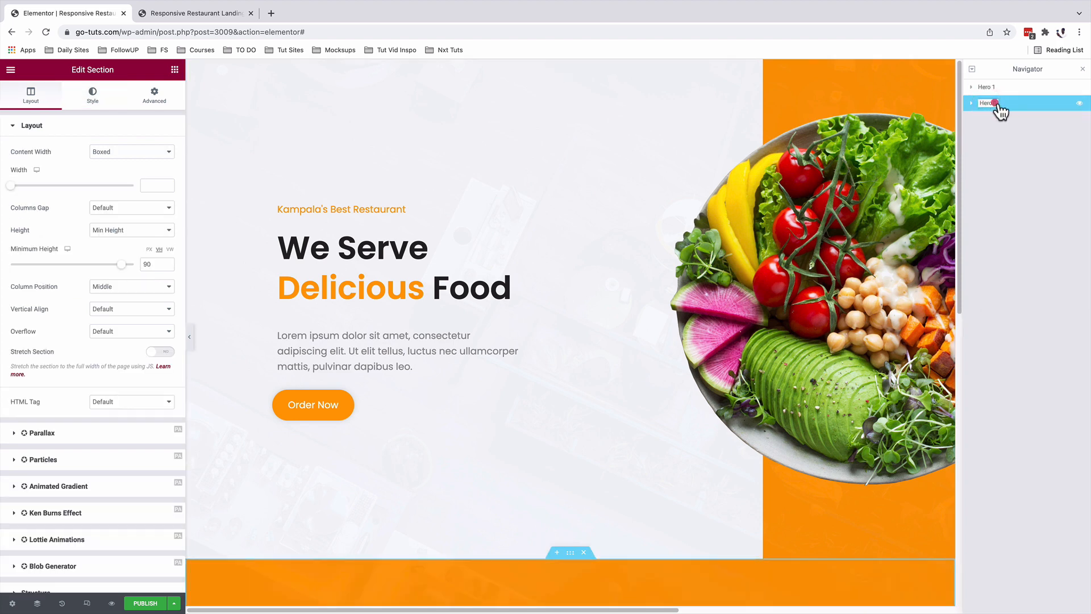
{"action": "type", "text": "2"}
{"action": "key", "text": "Return"}
Step: Switch the Hero 2 section's background type from gradient to Classic and delete its image column
{"action": "scroll", "coordinate": [603, 335], "scroll_direction": "down", "scroll_amount": 2}
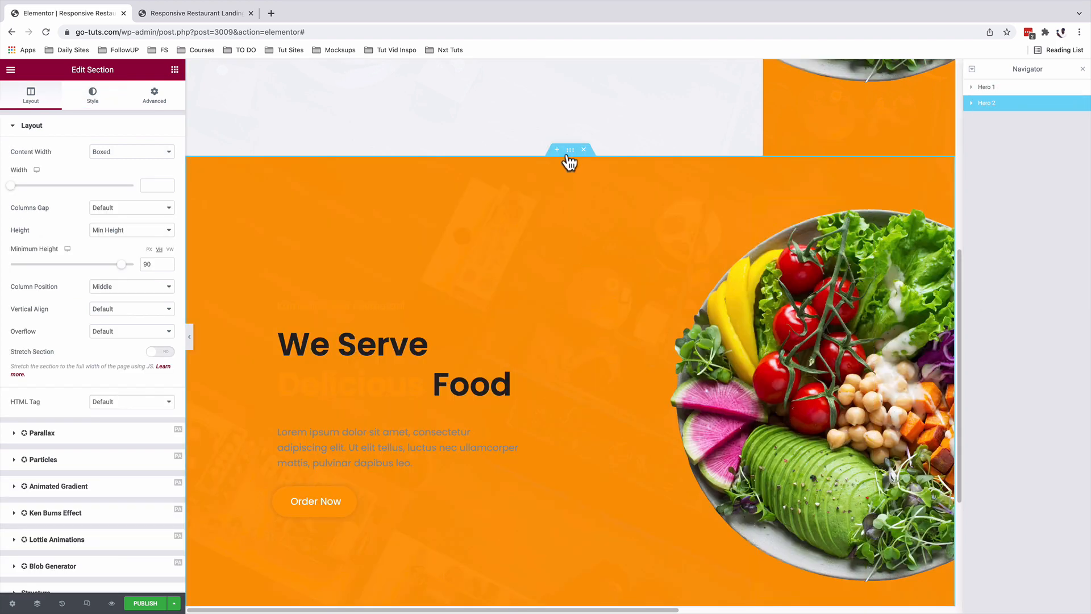
{"action": "left_click", "coordinate": [94, 104]}
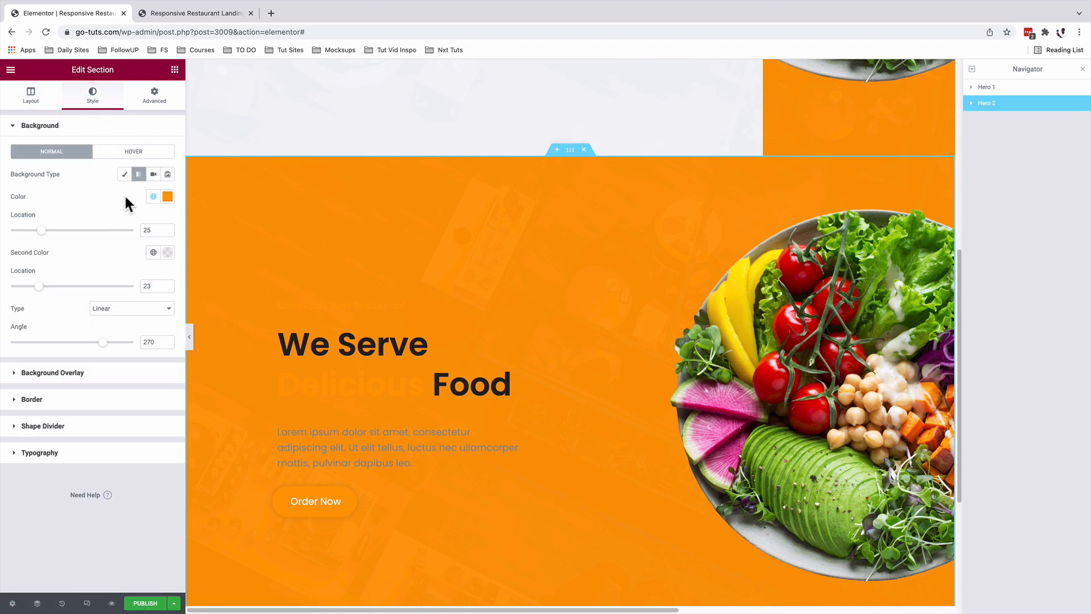
{"action": "left_click", "coordinate": [124, 174]}
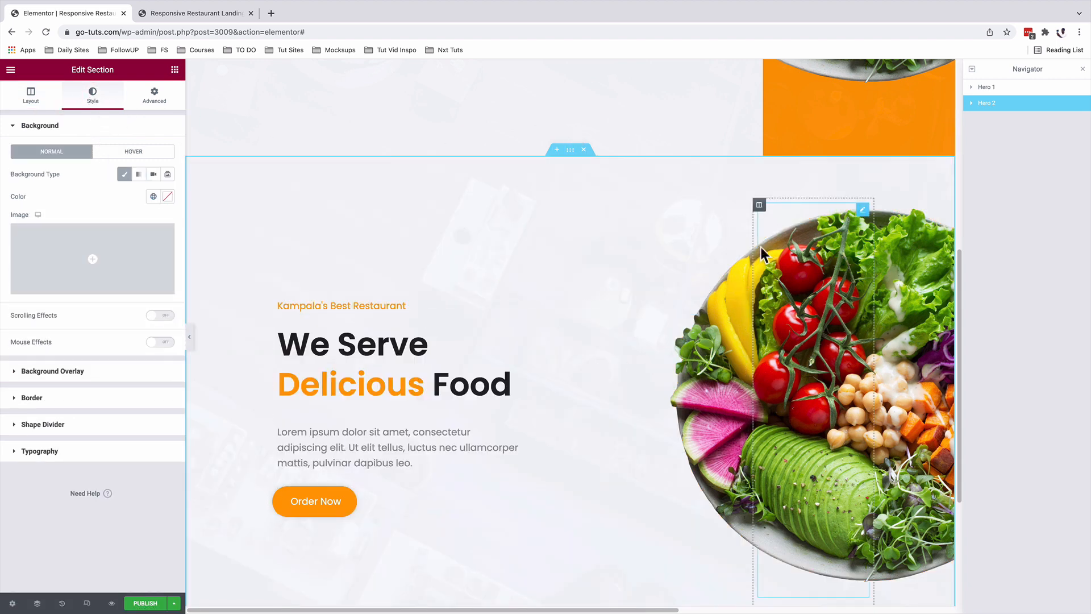
{"action": "right_click", "coordinate": [759, 206]}
{"action": "left_click", "coordinate": [783, 358]}
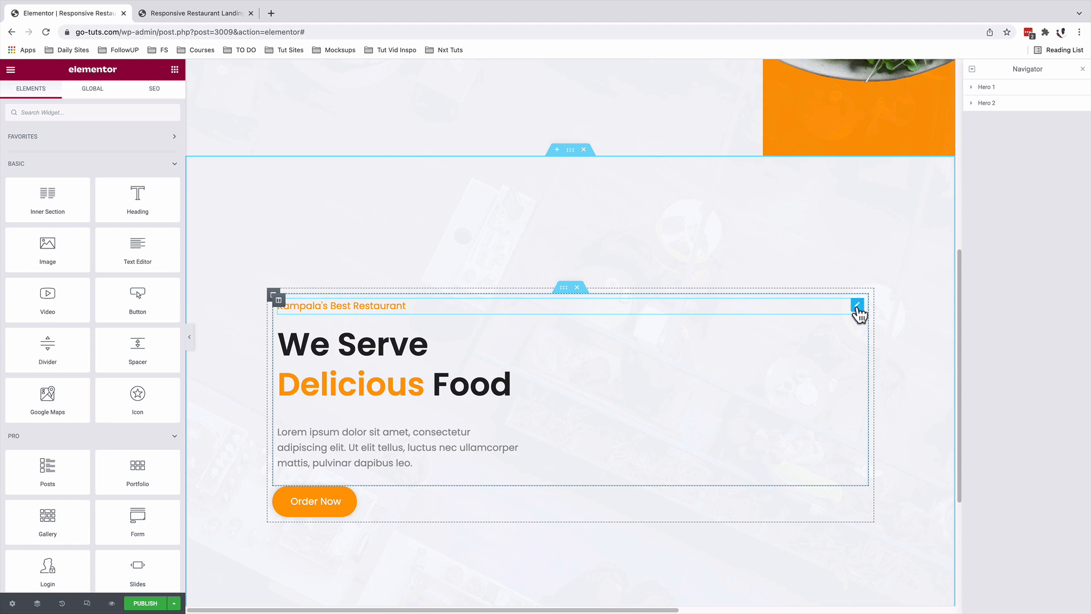
Step: Delete the two headings, the text editor and the button from the Hero 2 section's remaining column
{"action": "left_click", "coordinate": [972, 104]}
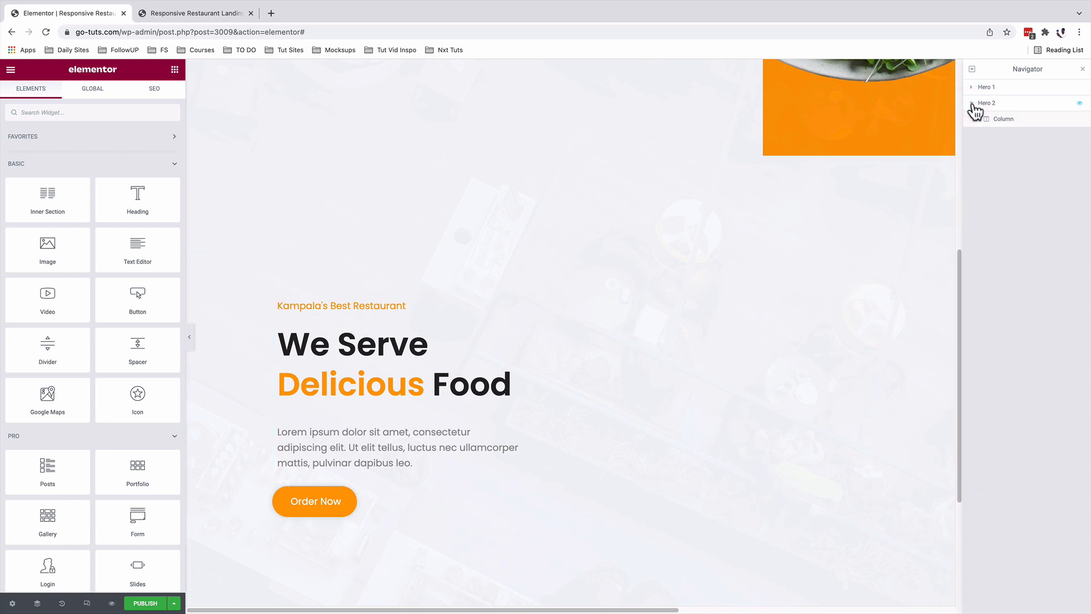
{"action": "left_click", "coordinate": [974, 120]}
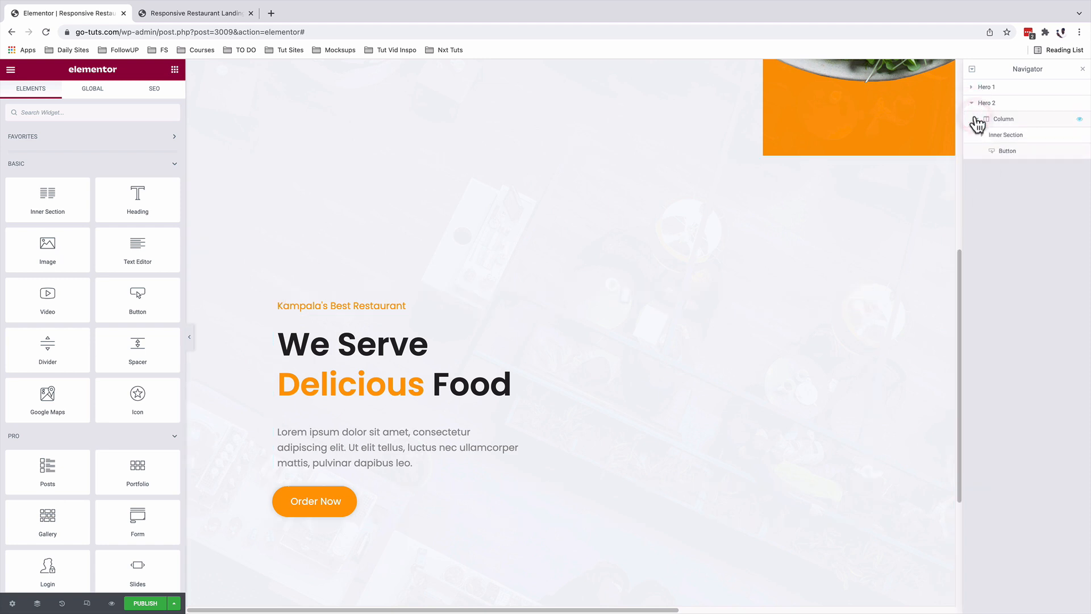
{"action": "left_click", "coordinate": [983, 136]}
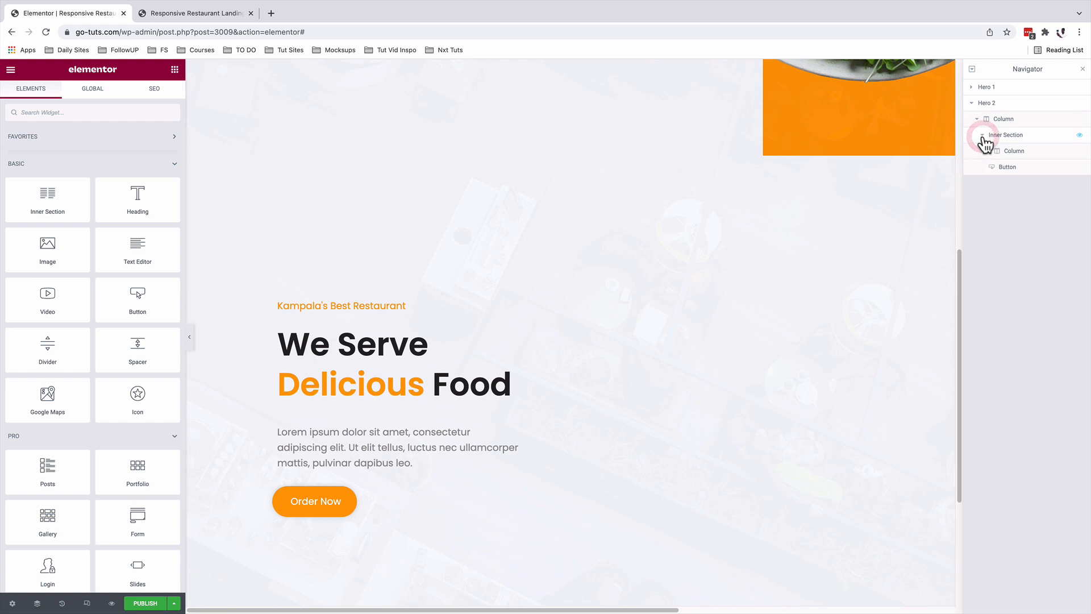
{"action": "left_click", "coordinate": [991, 151]}
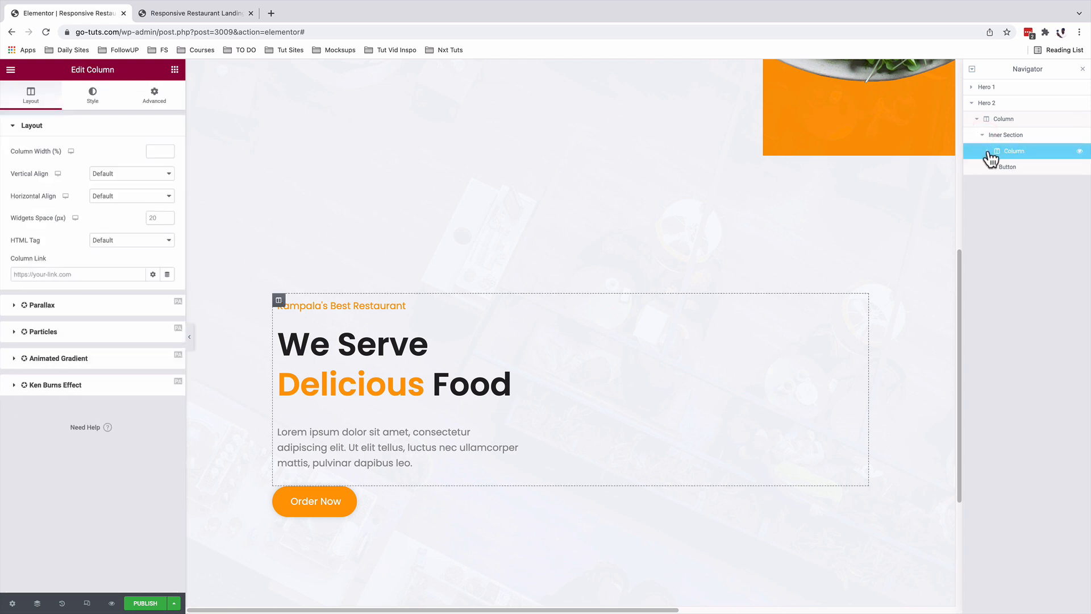
{"action": "left_click", "coordinate": [988, 151]}
{"action": "left_click", "coordinate": [1022, 168]}
{"action": "left_click", "coordinate": [1022, 183], "text": "shift"}
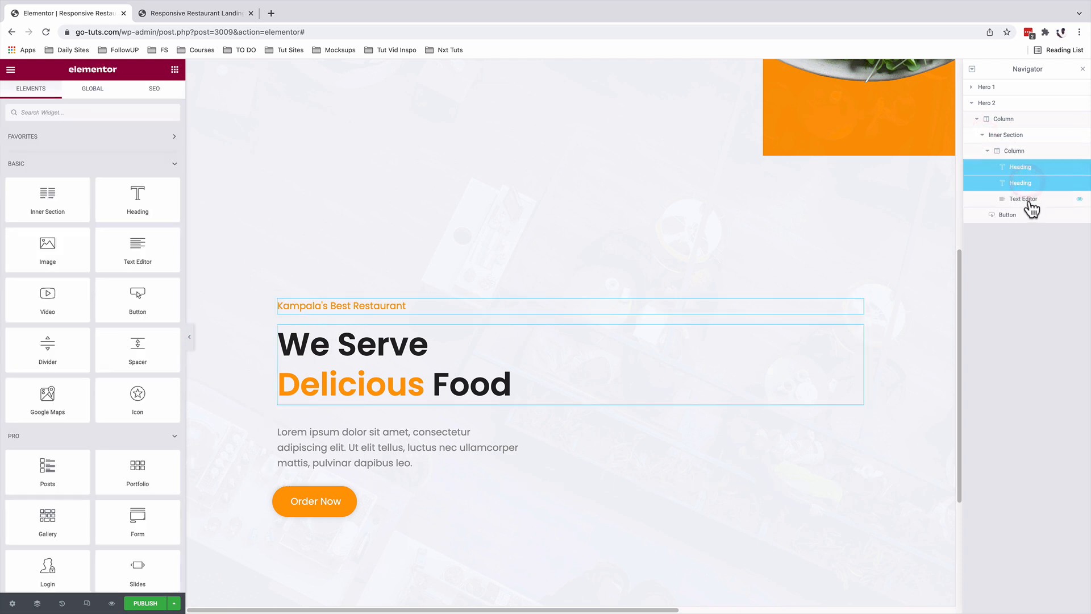
{"action": "left_click", "coordinate": [1023, 199], "text": "shift"}
{"action": "left_click", "coordinate": [1026, 215], "text": "shift"}
{"action": "right_click", "coordinate": [1027, 216]}
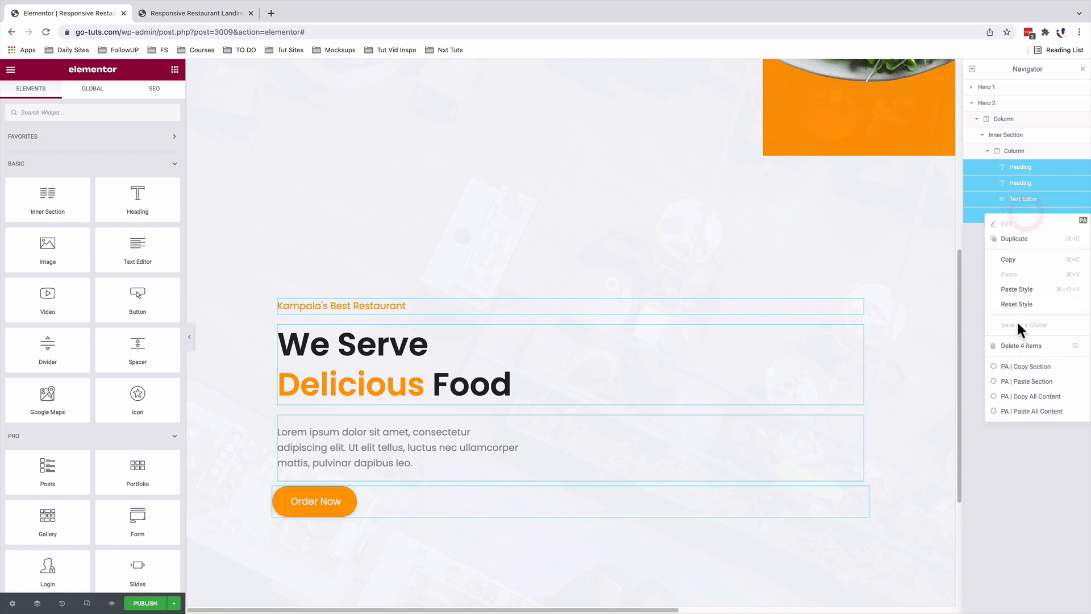
{"action": "left_click", "coordinate": [1022, 352]}
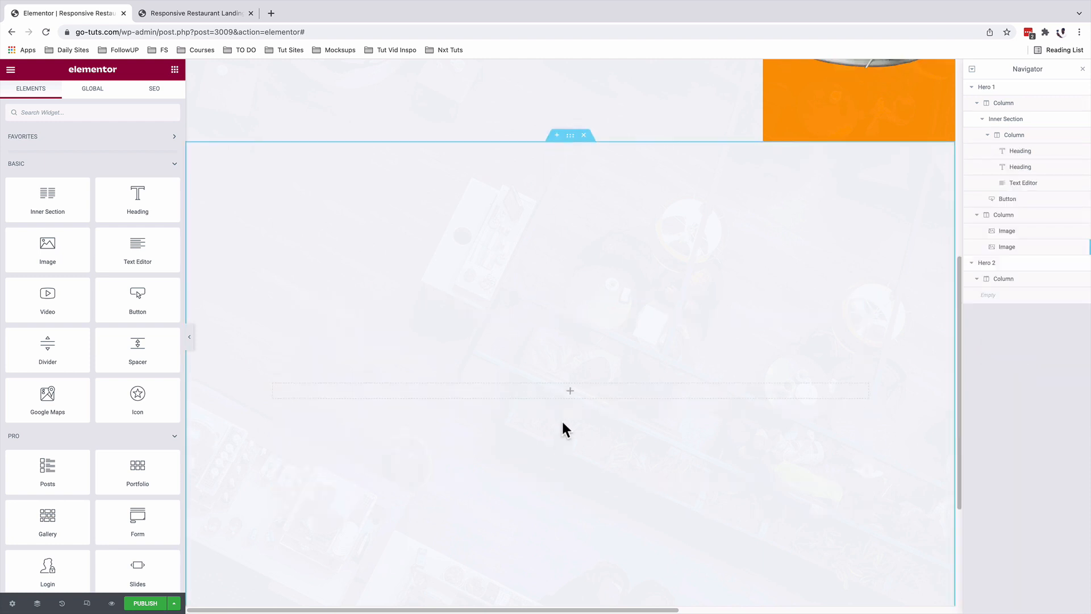
Step: Set the Hero 2 section's height to Default and its columns gap to Extended
{"action": "left_click", "coordinate": [570, 139]}
{"action": "left_click", "coordinate": [32, 93]}
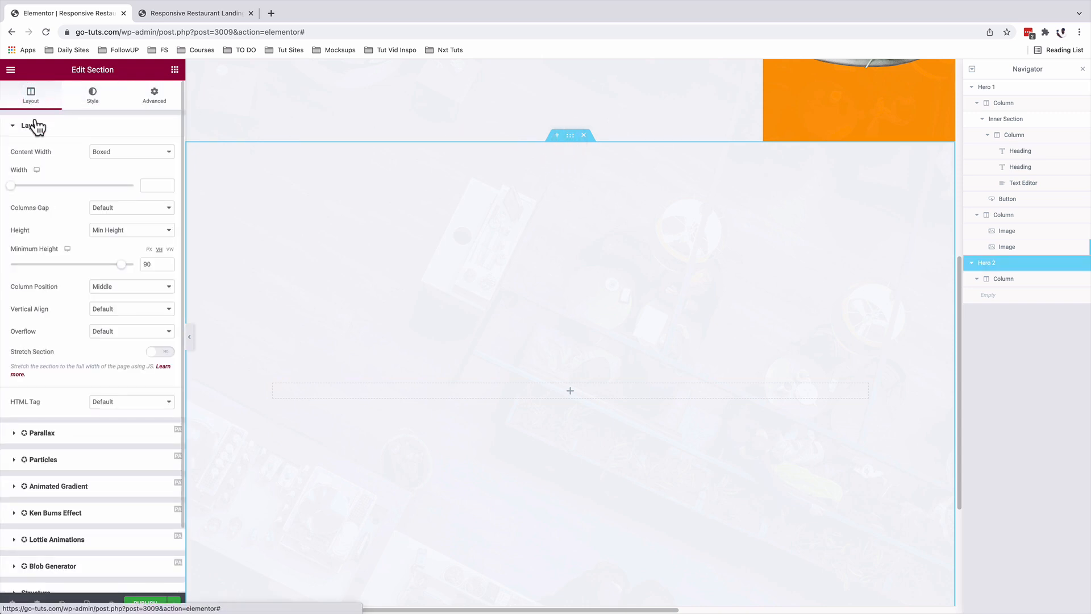
{"action": "left_click", "coordinate": [107, 234]}
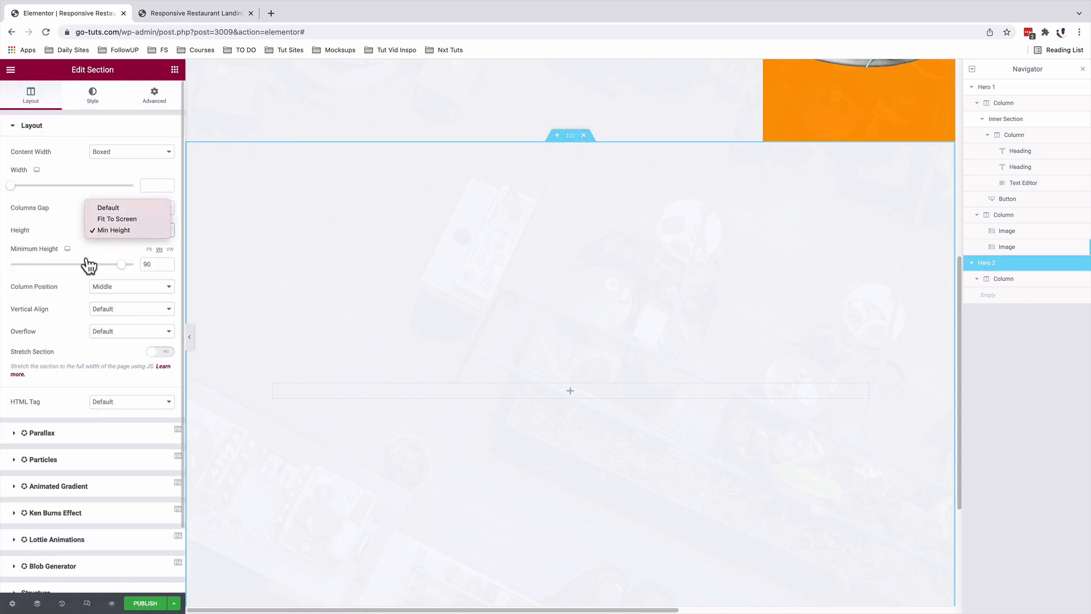
{"action": "left_click", "coordinate": [116, 208]}
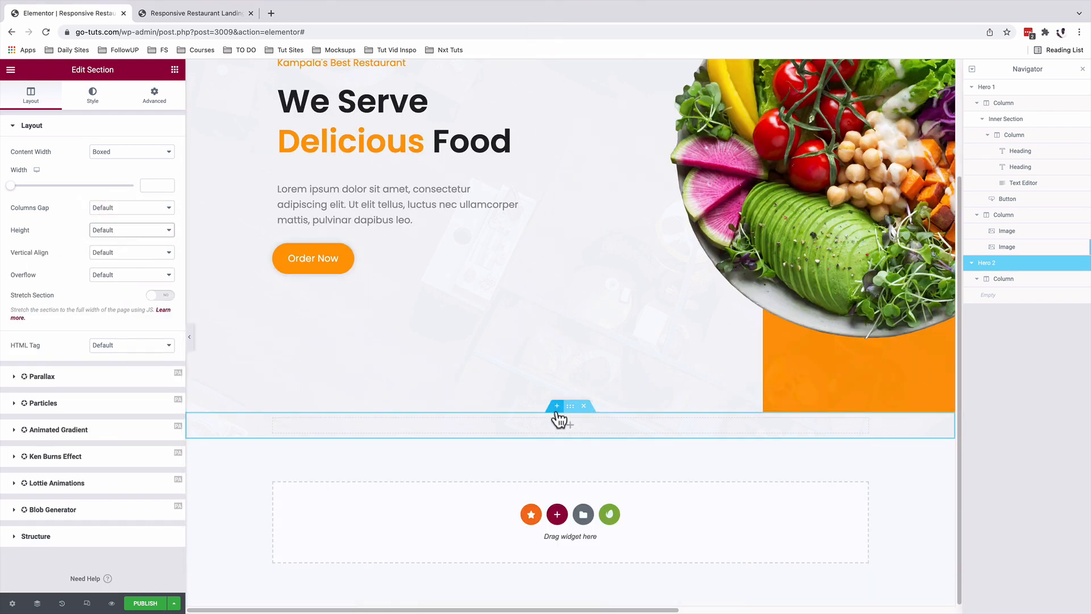
{"action": "left_click", "coordinate": [134, 208]}
{"action": "left_click", "coordinate": [130, 240]}
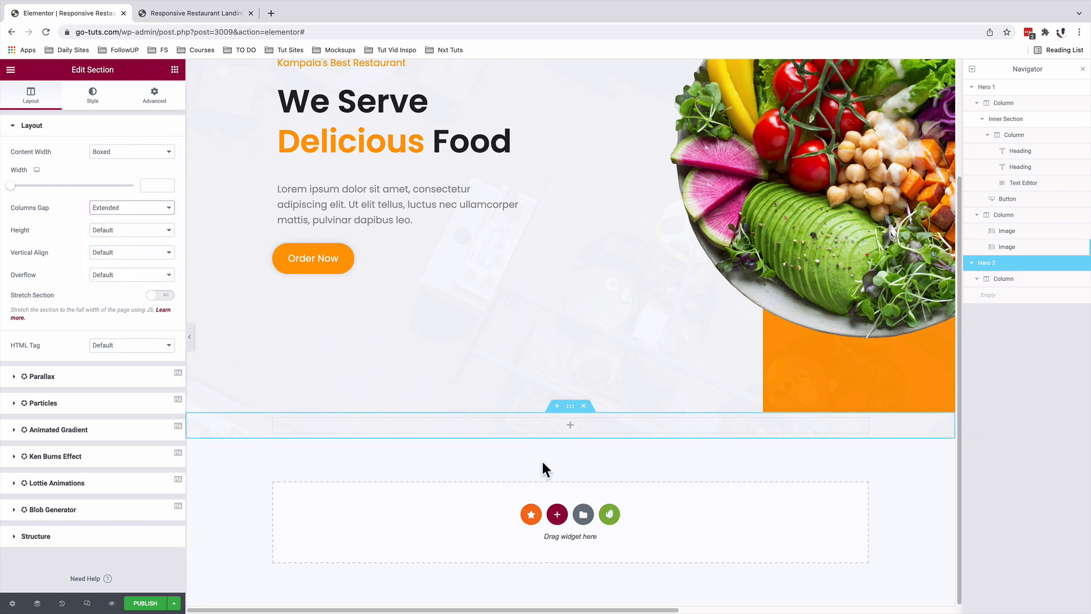
Step: Add an inner section to the Hero 2 column and set its first column's width to 40%
{"action": "left_click", "coordinate": [174, 70]}
{"action": "left_click_drag", "start_coordinate": [105, 202], "coordinate": [529, 434]}
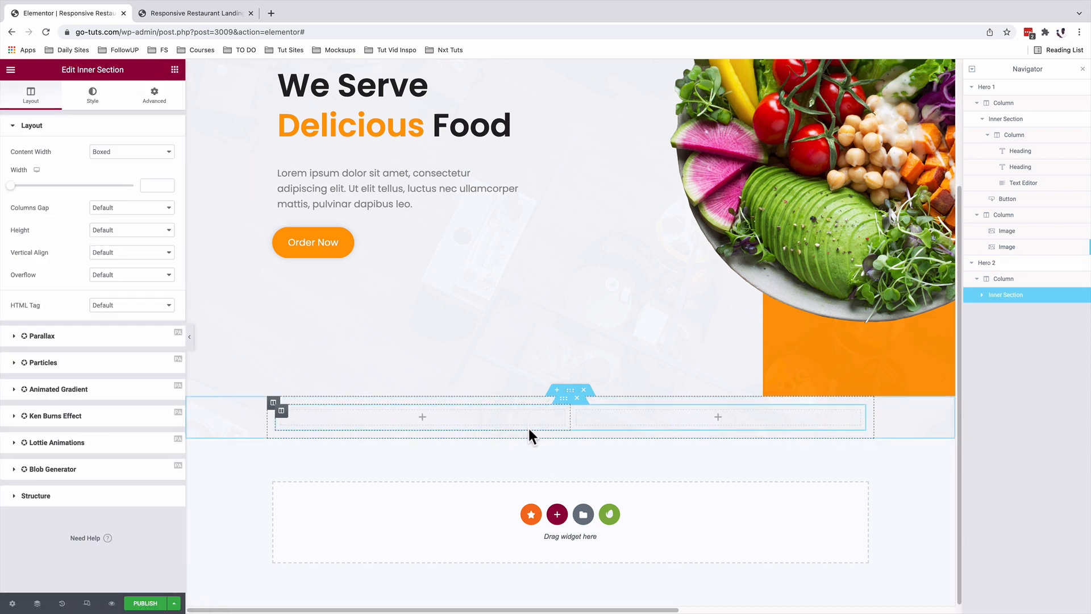
{"action": "left_click", "coordinate": [566, 421]}
{"action": "left_click", "coordinate": [152, 151]}
{"action": "type", "text": "40"}
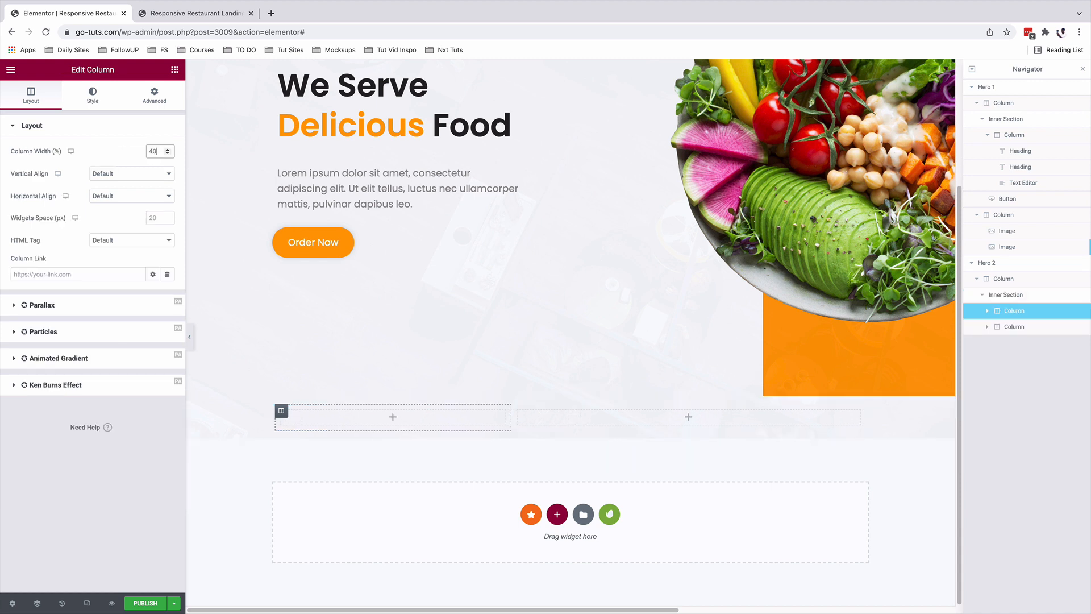
Step: Add a heading to the inner section's first column and a text editor to its second column
{"action": "left_click", "coordinate": [175, 69]}
{"action": "left_click_drag", "start_coordinate": [132, 197], "coordinate": [399, 422]}
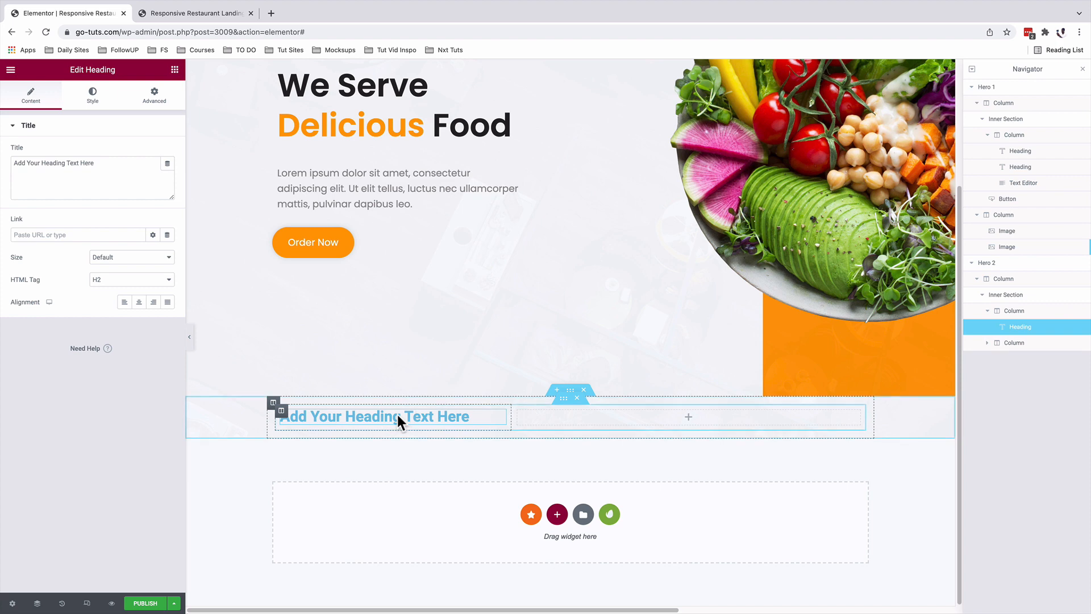
{"action": "left_click", "coordinate": [174, 70]}
{"action": "left_click_drag", "start_coordinate": [139, 264], "coordinate": [589, 416]}
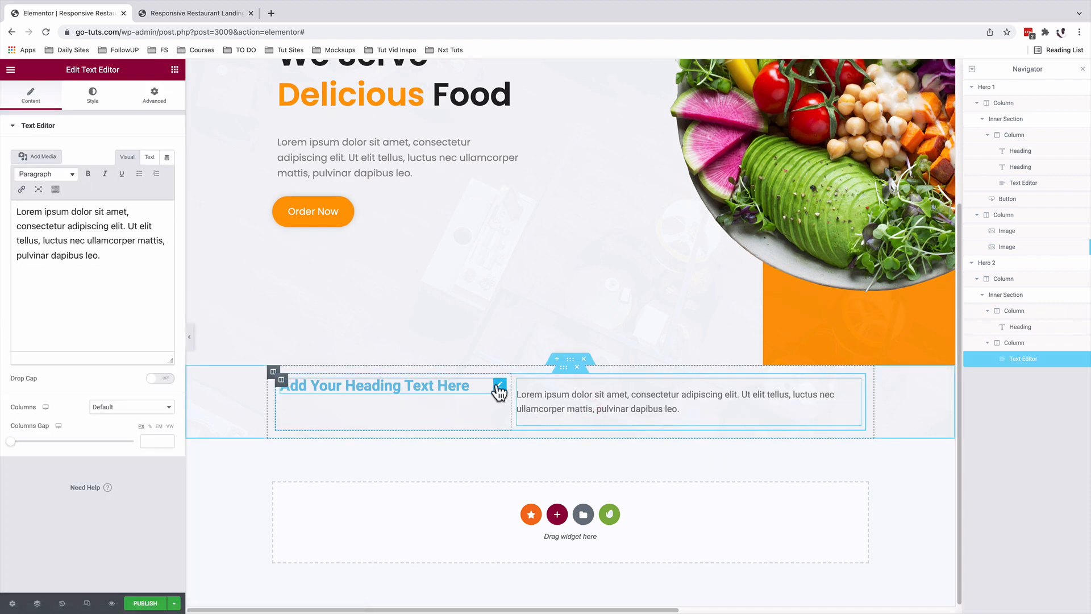
Step: Change the new Hero 2 heading's title to "Our Services"
{"action": "left_click", "coordinate": [500, 389]}
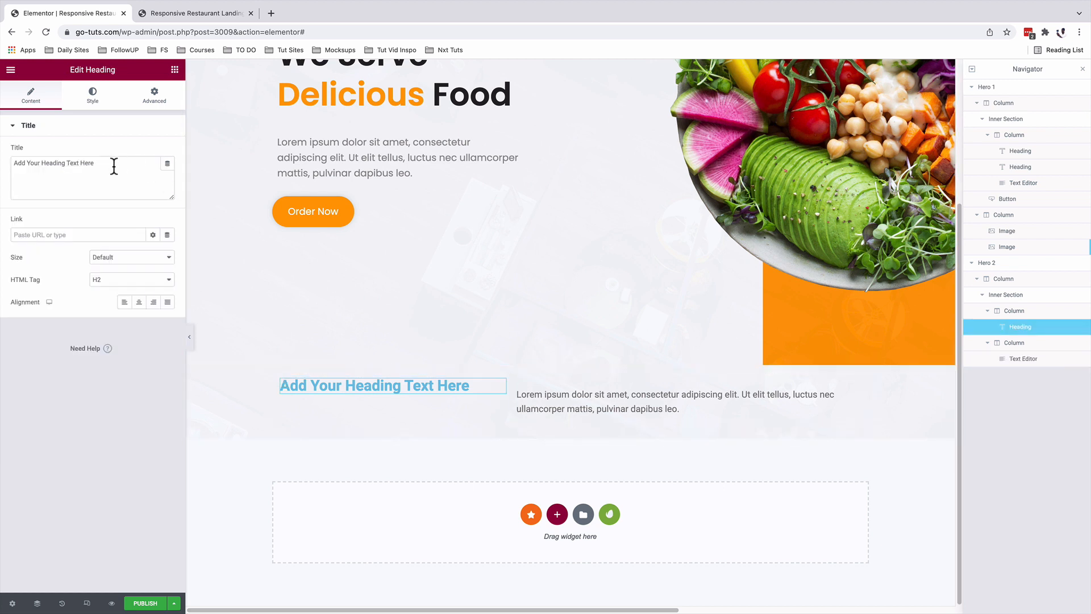
{"action": "left_click_drag", "start_coordinate": [114, 166], "coordinate": [12, 162]}
{"action": "type", "text": "Our Services"}
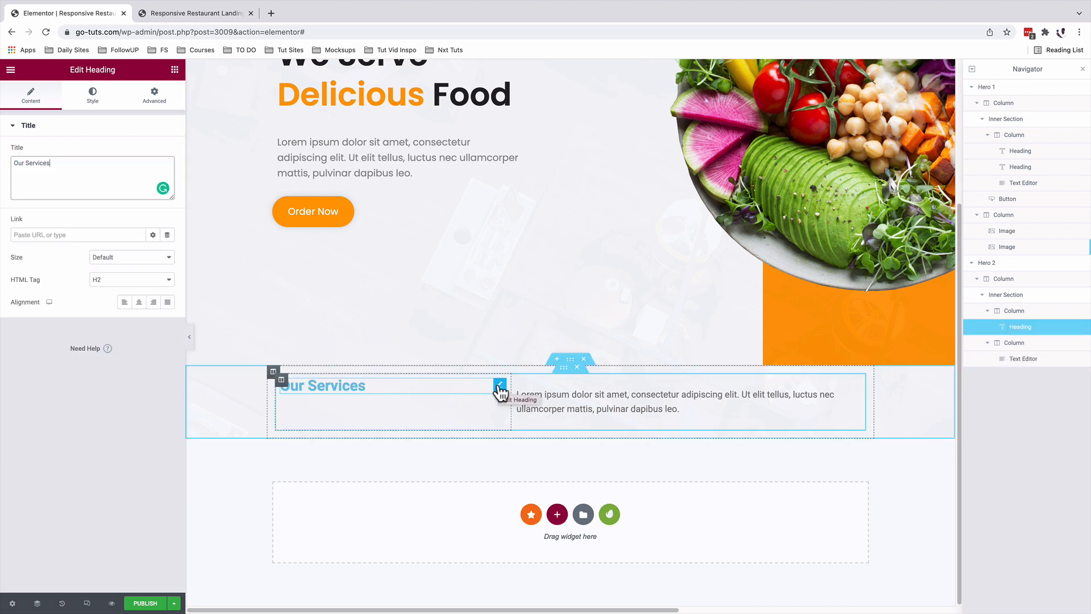
Step: Style the "Our Services" heading with the global Heading Color and the global Heading Font
{"action": "left_click", "coordinate": [91, 98]}
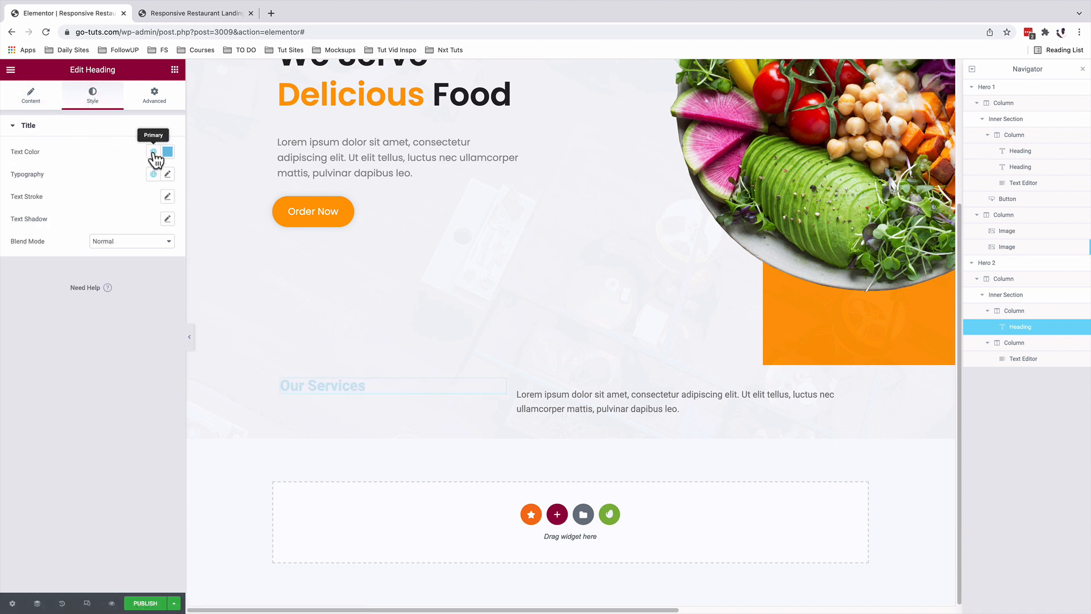
{"action": "left_click", "coordinate": [154, 152]}
{"action": "scroll", "coordinate": [93, 242], "scroll_direction": "down", "scroll_amount": 3}
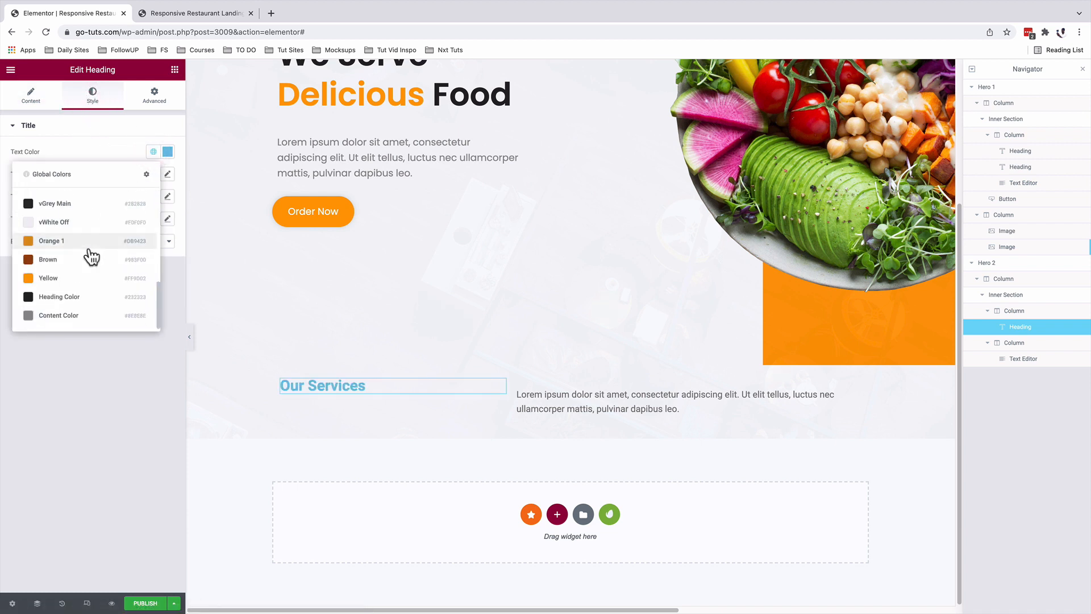
{"action": "left_click", "coordinate": [74, 298]}
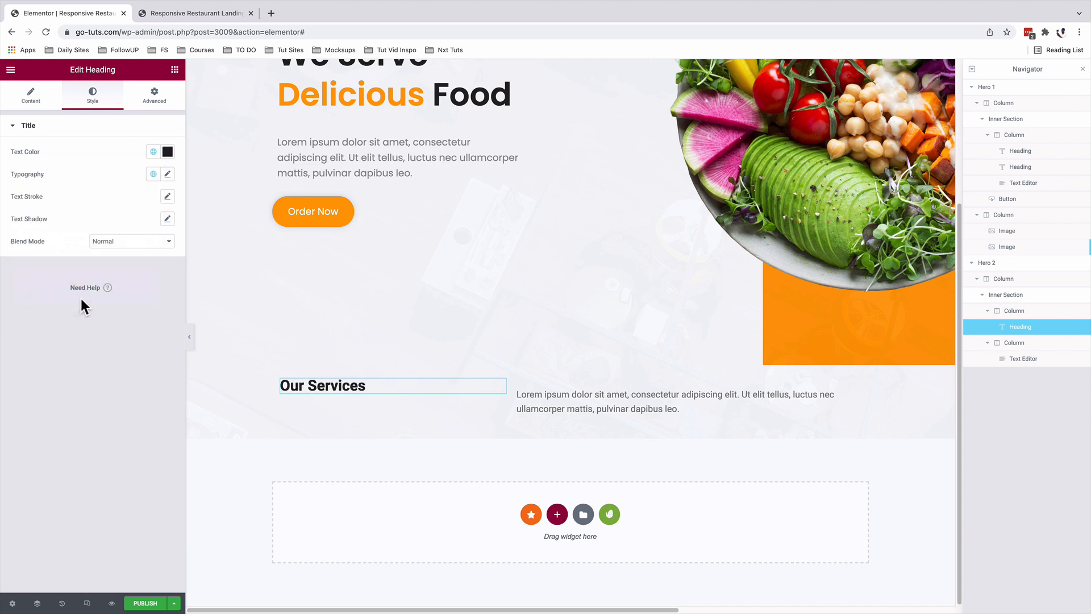
{"action": "left_click", "coordinate": [153, 175]}
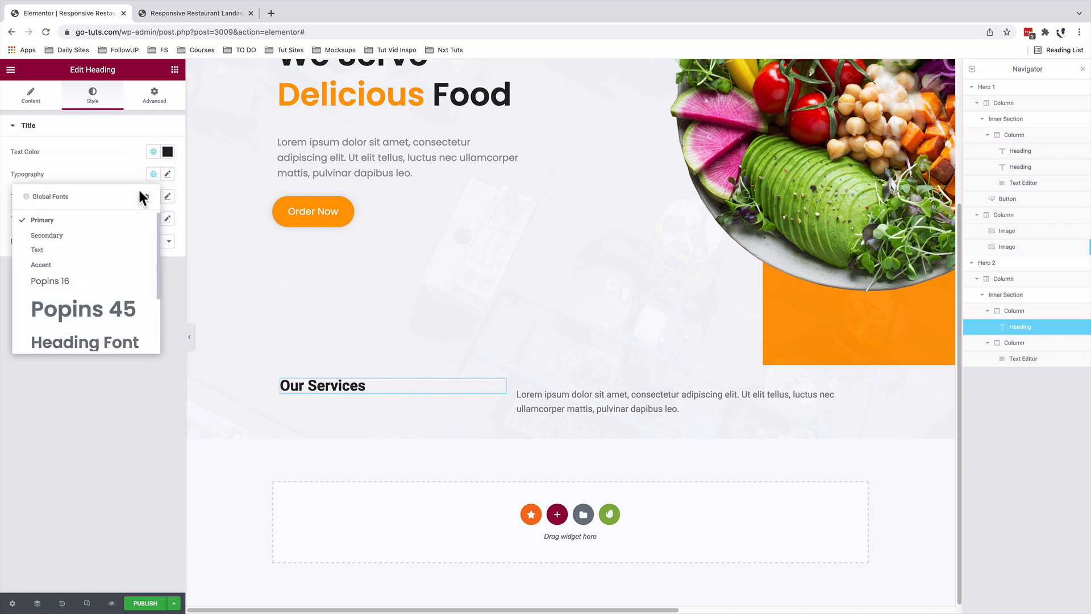
{"action": "scroll", "coordinate": [94, 269], "scroll_direction": "down", "scroll_amount": 3}
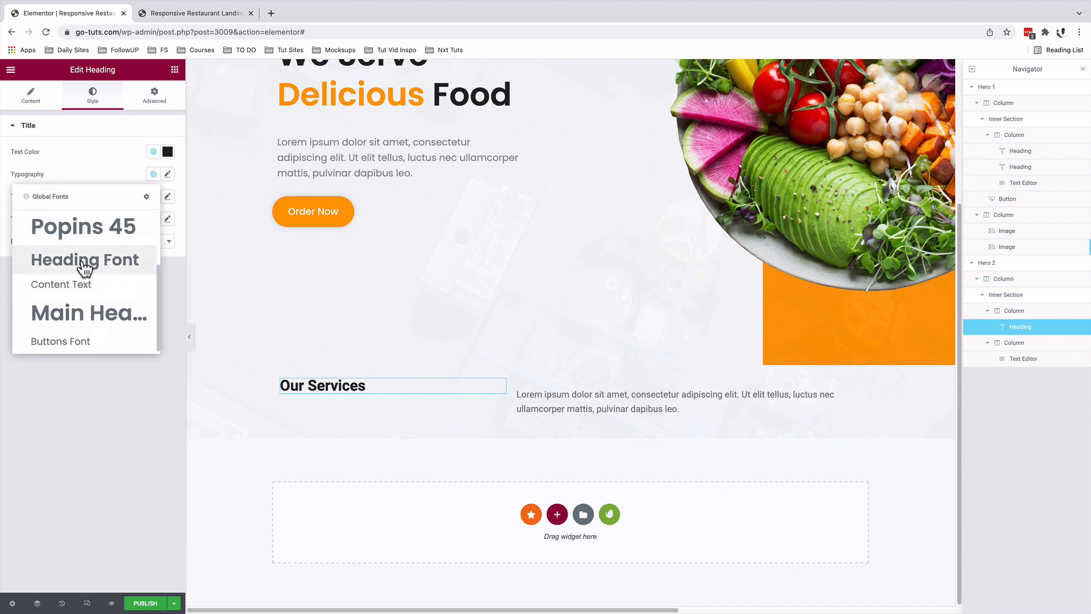
{"action": "left_click", "coordinate": [84, 262]}
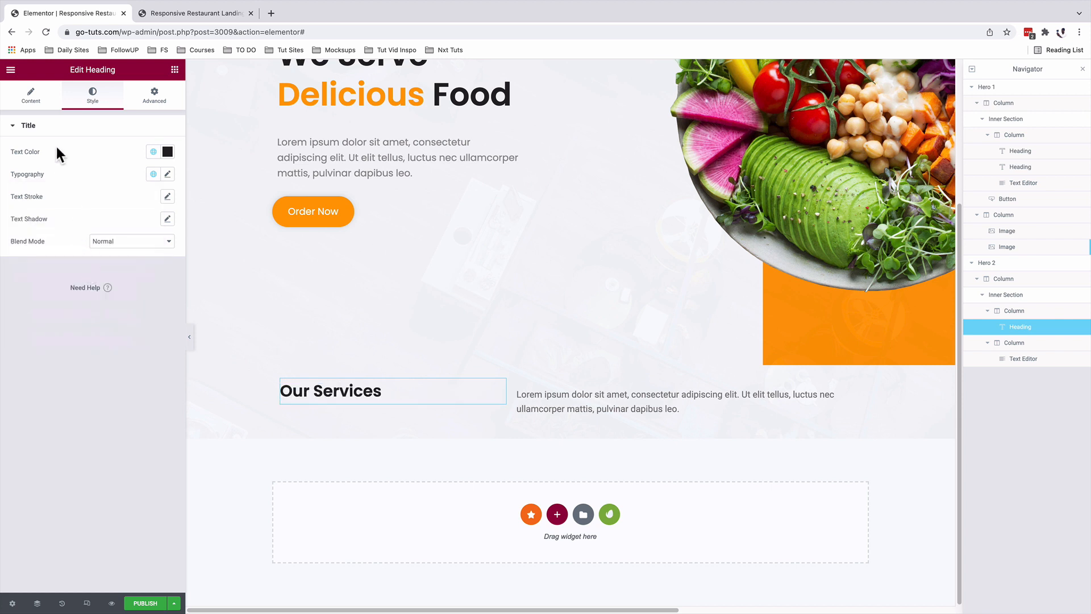
Step: Wrap the word "Services" in the heading's title in a span tag with the style color:#FF9D02;
{"action": "left_click", "coordinate": [32, 98]}
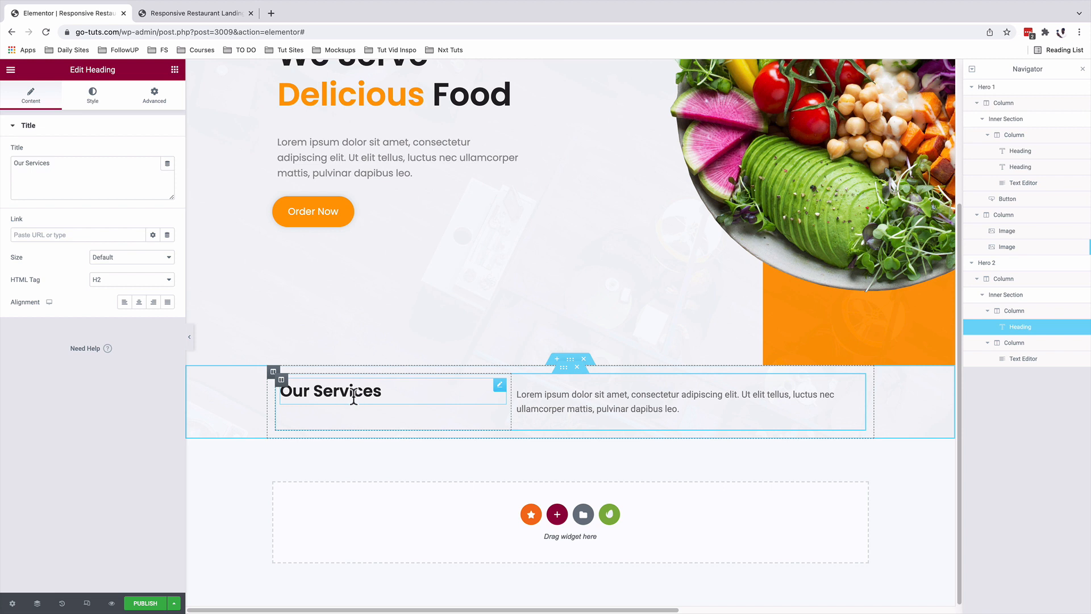
{"action": "scroll", "coordinate": [371, 345], "scroll_direction": "up", "scroll_amount": 1}
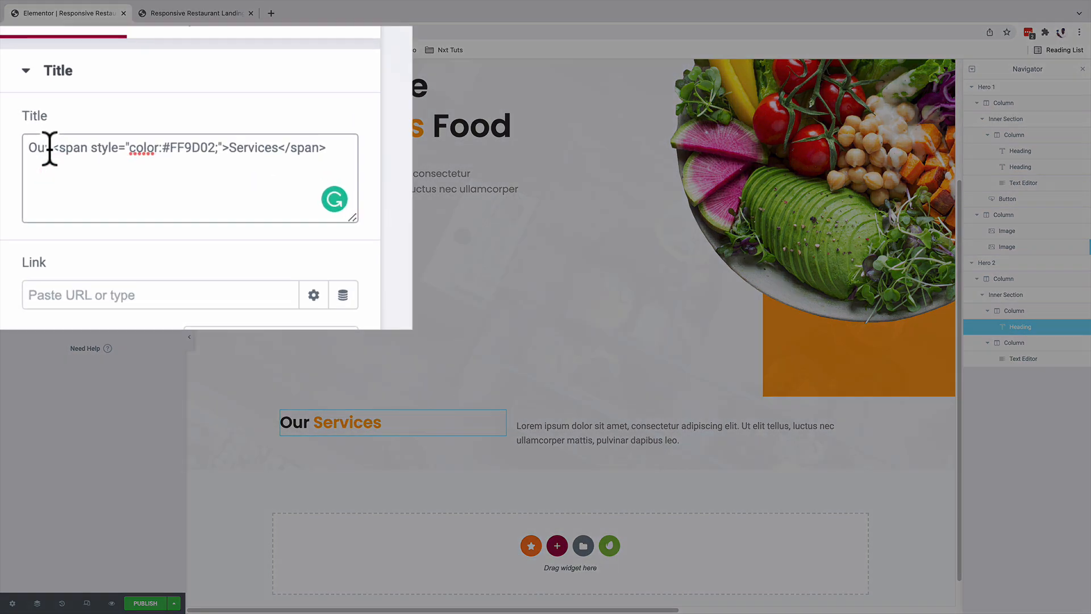
{"action": "left_click_drag", "start_coordinate": [50, 148], "coordinate": [158, 150]}
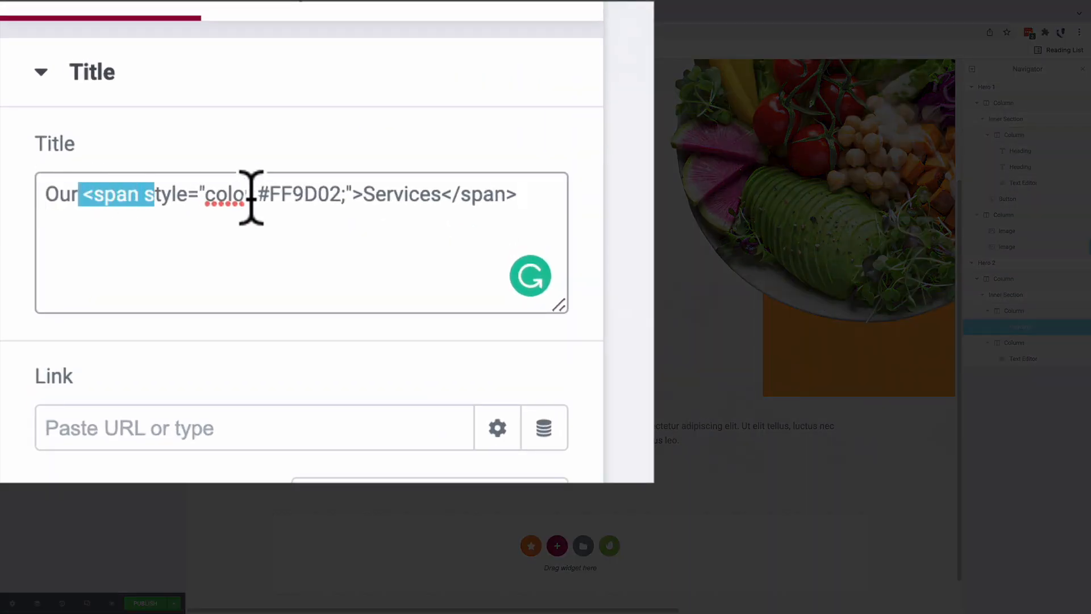
{"action": "left_click_drag", "start_coordinate": [251, 198], "coordinate": [442, 196]}
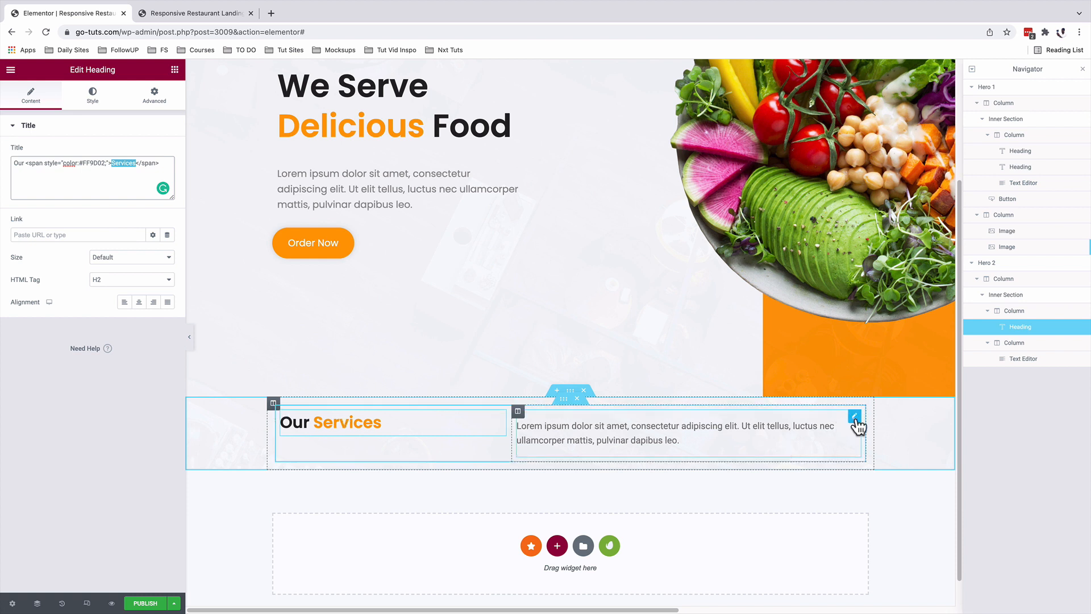
Step: Style the Hero 2 text editor with the global Content Color and the global Content Text font
{"action": "left_click", "coordinate": [855, 418]}
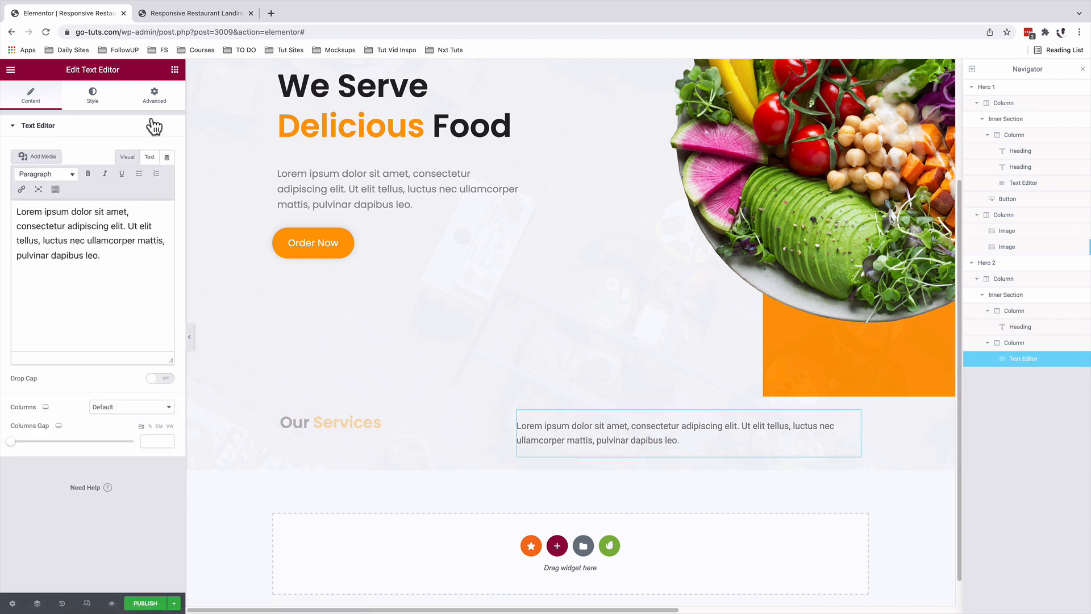
{"action": "left_click", "coordinate": [104, 106]}
{"action": "left_click", "coordinate": [153, 174]}
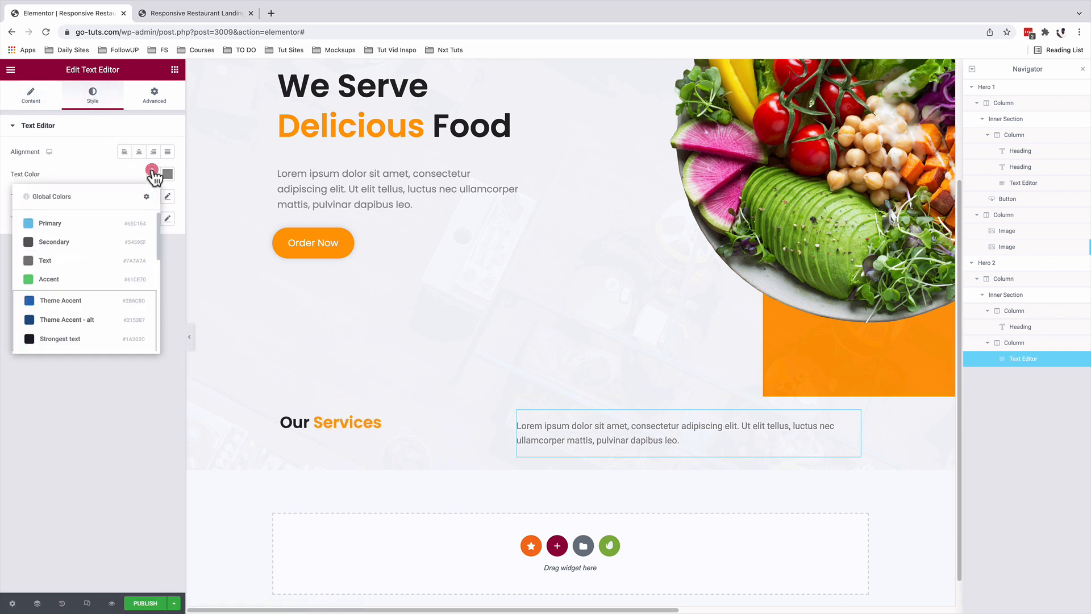
{"action": "scroll", "coordinate": [48, 330], "scroll_direction": "down", "scroll_amount": 2}
{"action": "left_click", "coordinate": [44, 339]}
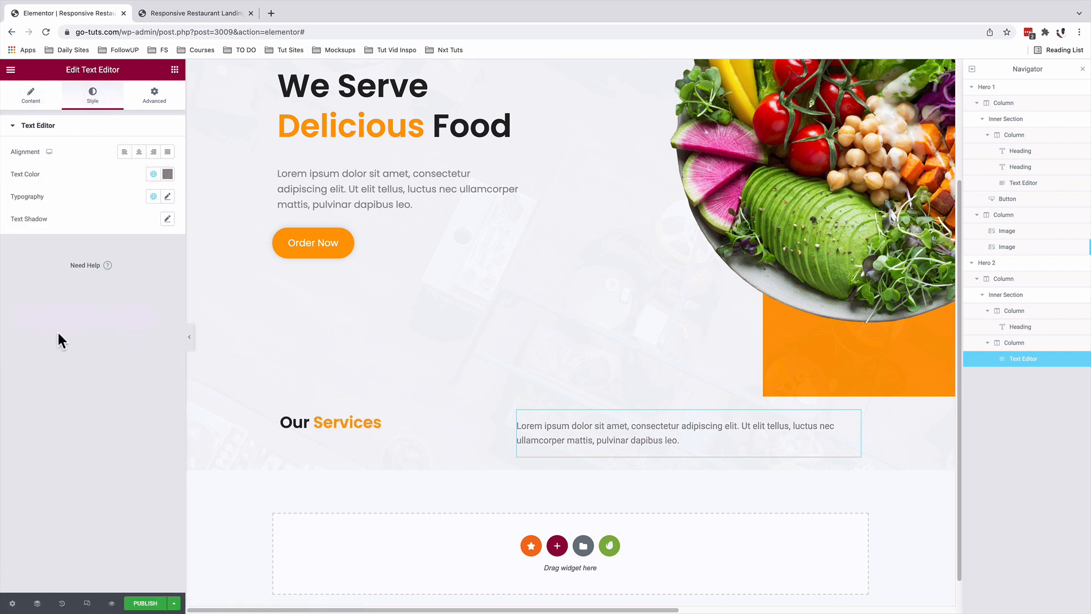
{"action": "left_click", "coordinate": [153, 197]}
{"action": "scroll", "coordinate": [112, 264], "scroll_direction": "down", "scroll_amount": 3}
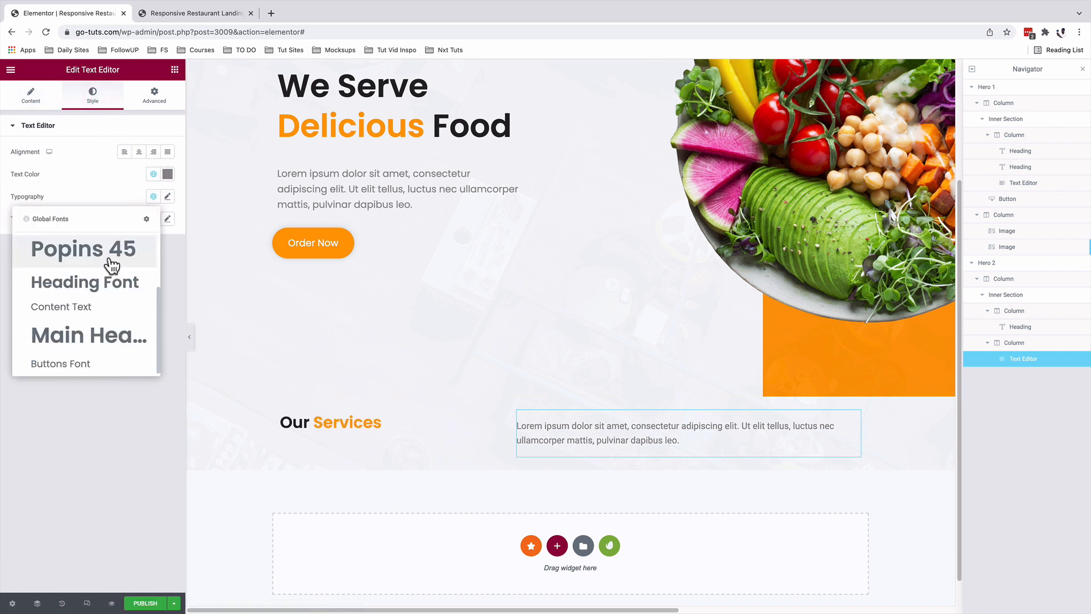
{"action": "left_click", "coordinate": [81, 309]}
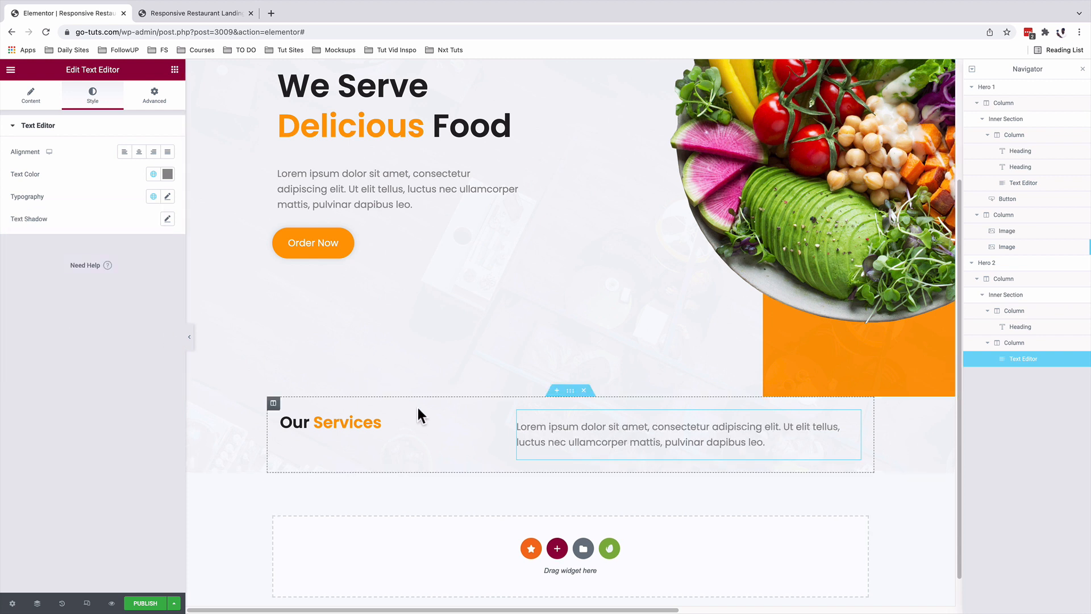
Step: Set the Hero 2 inner section's vertical alignment to Middle
{"action": "left_click", "coordinate": [565, 403]}
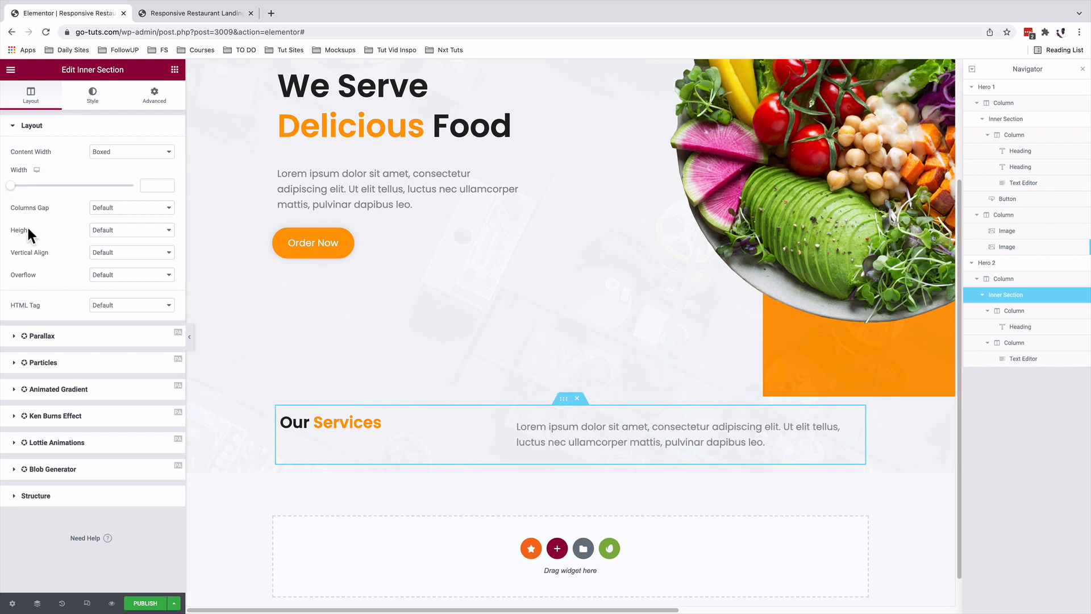
{"action": "left_click", "coordinate": [110, 256]}
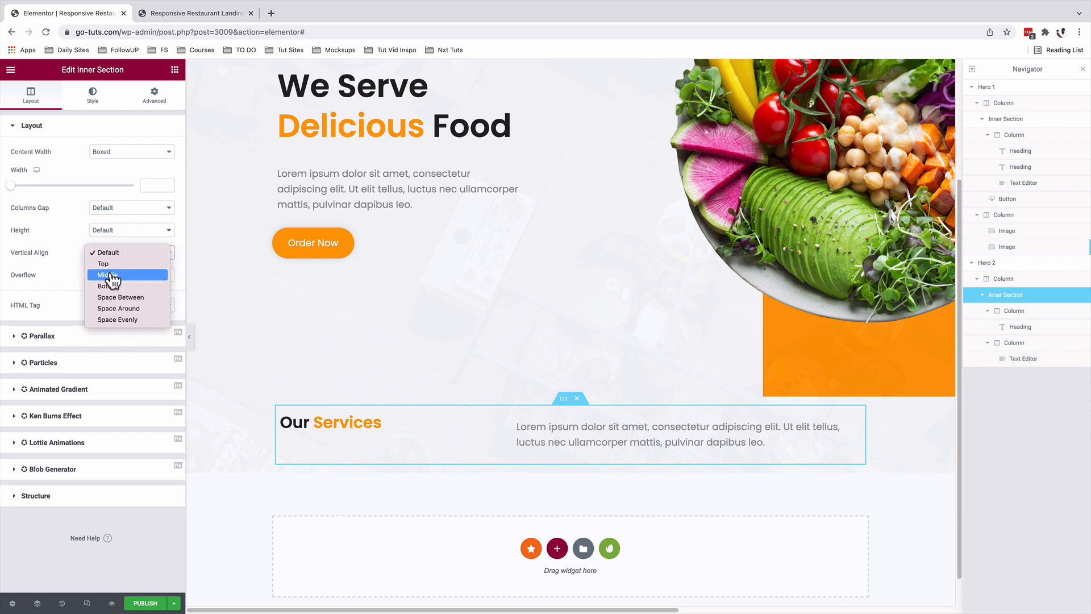
{"action": "left_click", "coordinate": [110, 275]}
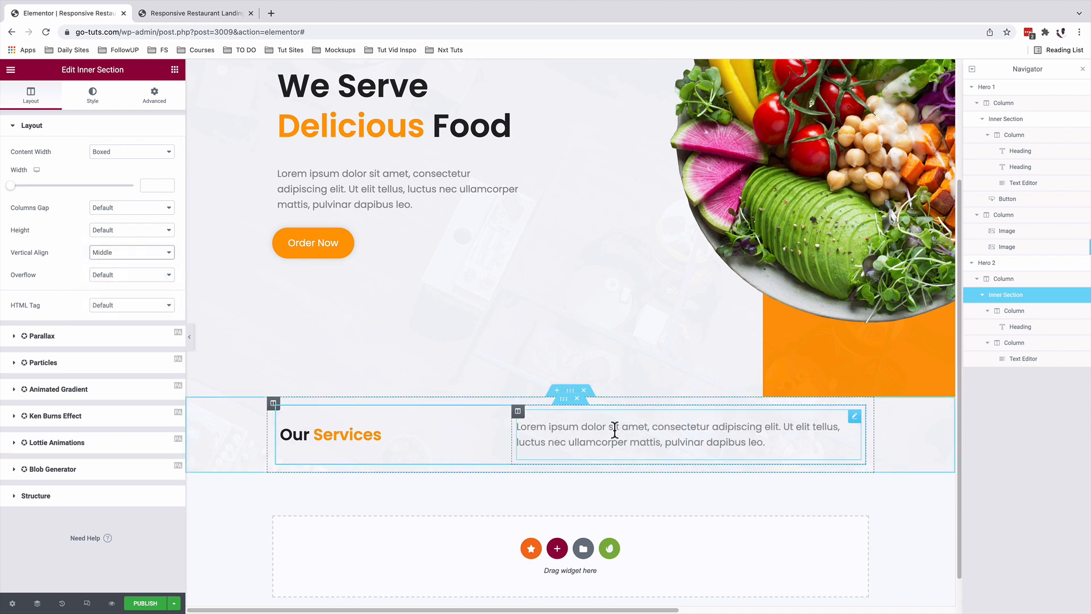
Step: Give the "Our Services" column a solid border with unlinked widths, 20 px on the left and 0 on the other sides
{"action": "left_click", "coordinate": [518, 410]}
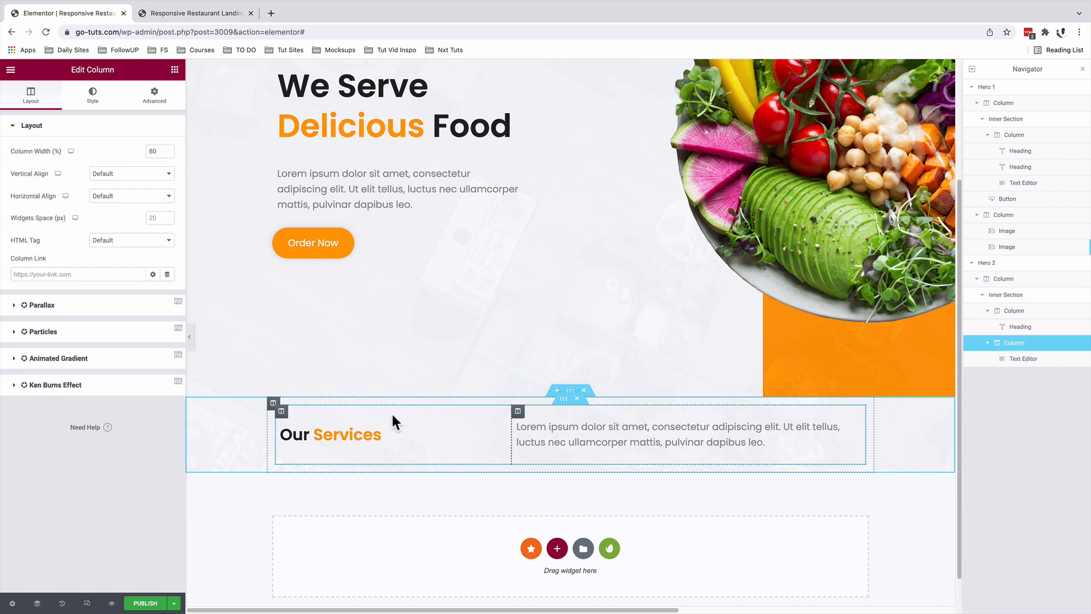
{"action": "left_click", "coordinate": [282, 412]}
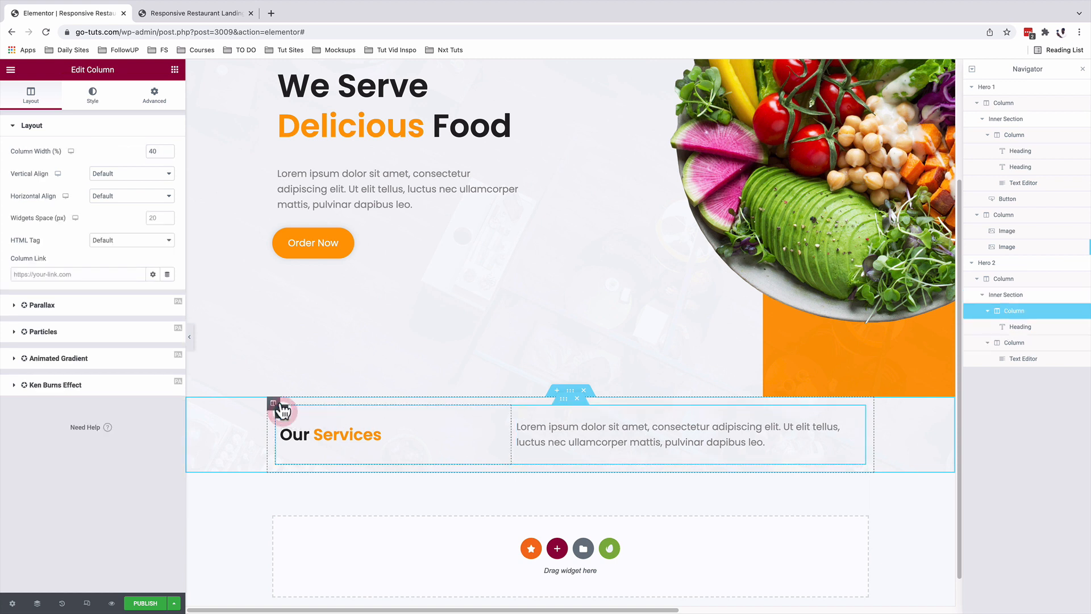
{"action": "left_click", "coordinate": [94, 97]}
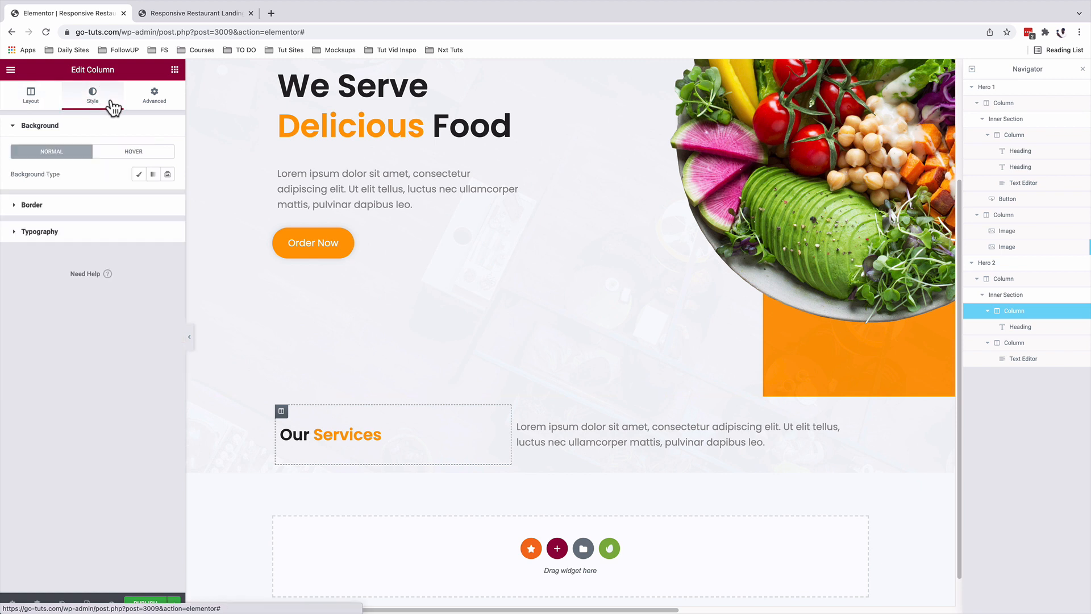
{"action": "left_click", "coordinate": [65, 209]}
{"action": "left_click", "coordinate": [122, 206]}
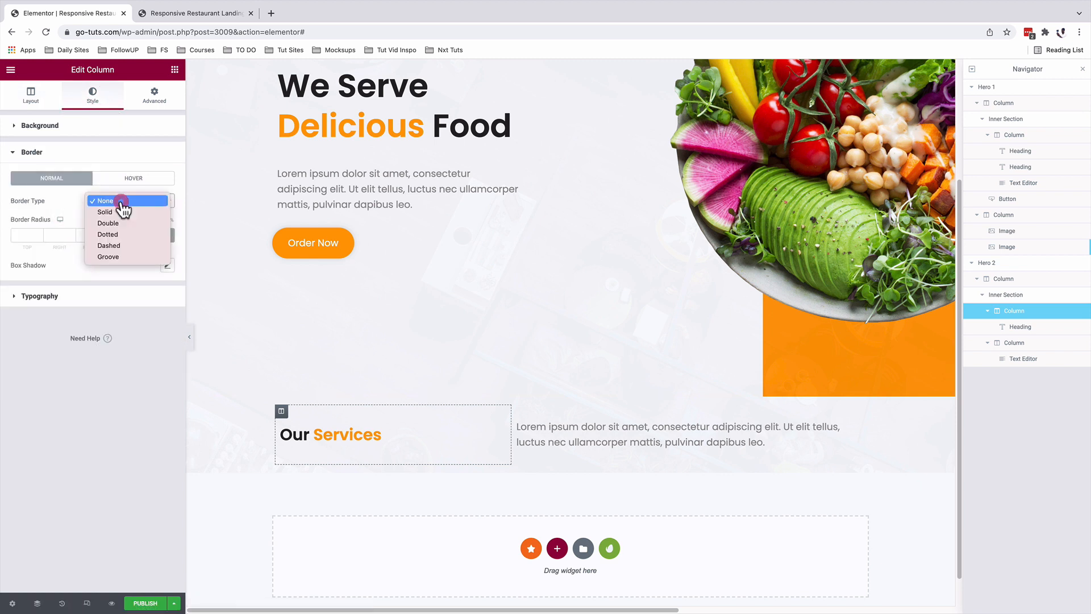
{"action": "left_click", "coordinate": [119, 213]}
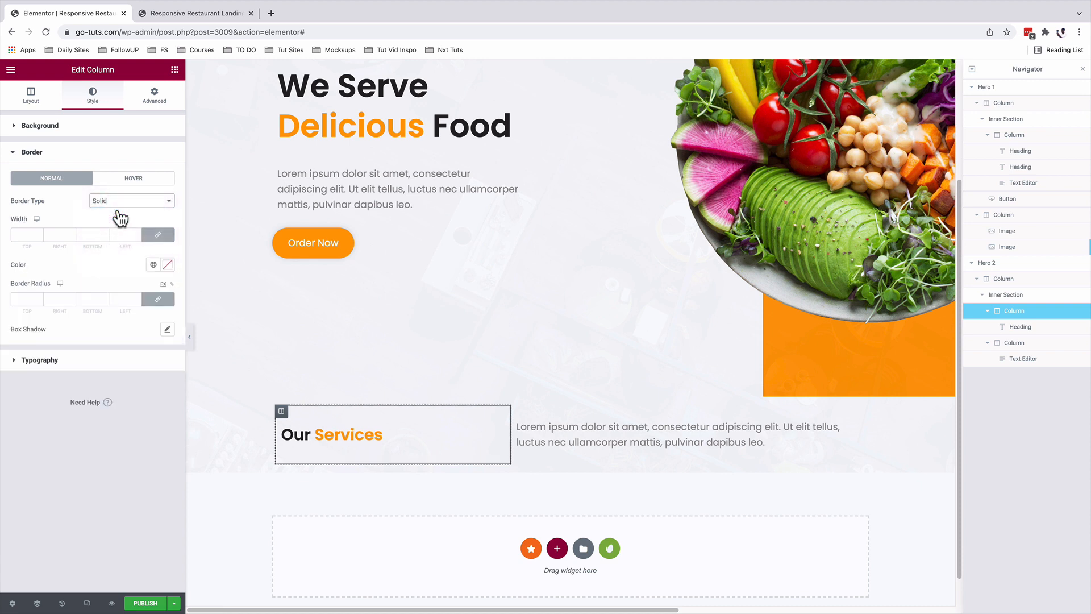
{"action": "left_click", "coordinate": [159, 234]}
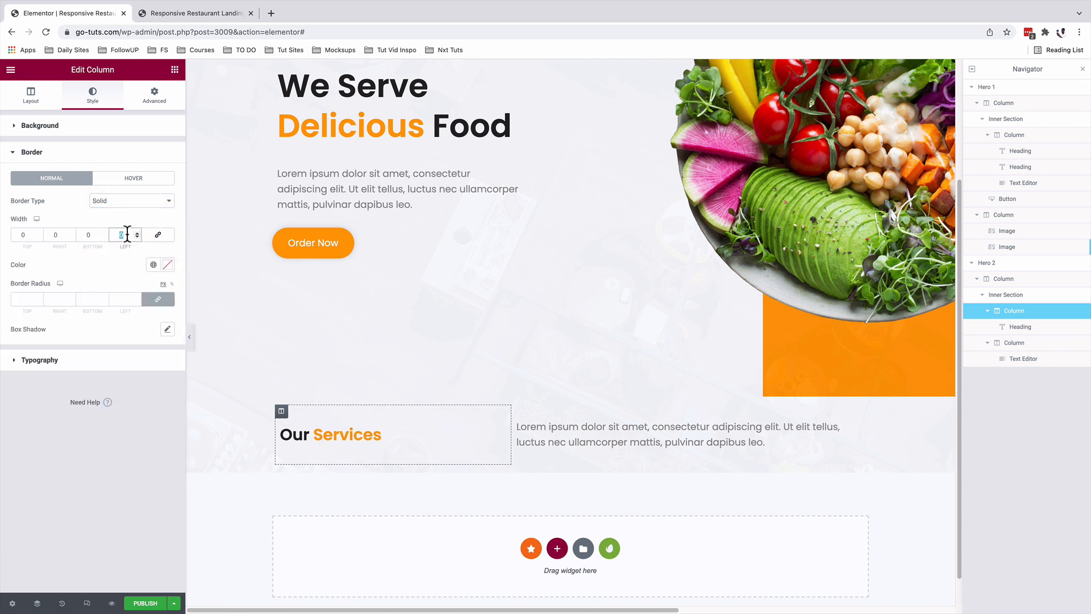
{"action": "double_click", "coordinate": [128, 234]}
{"action": "type", "text": "20"}
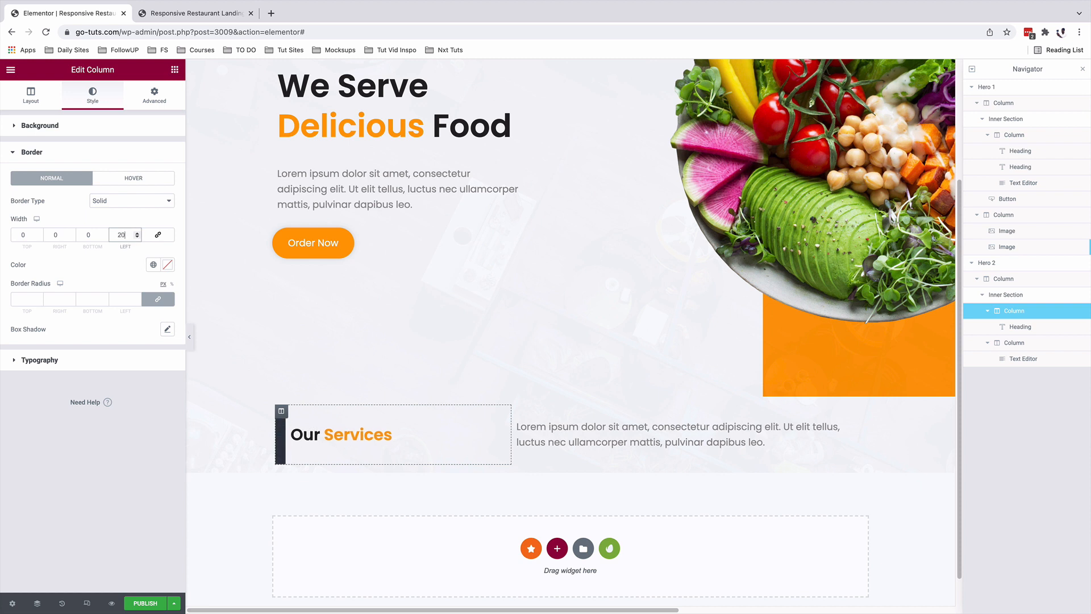
Step: Set the "Our Services" column's border color to the global Yellow
{"action": "left_click", "coordinate": [153, 265]}
{"action": "scroll", "coordinate": [91, 329], "scroll_direction": "down", "scroll_amount": 3}
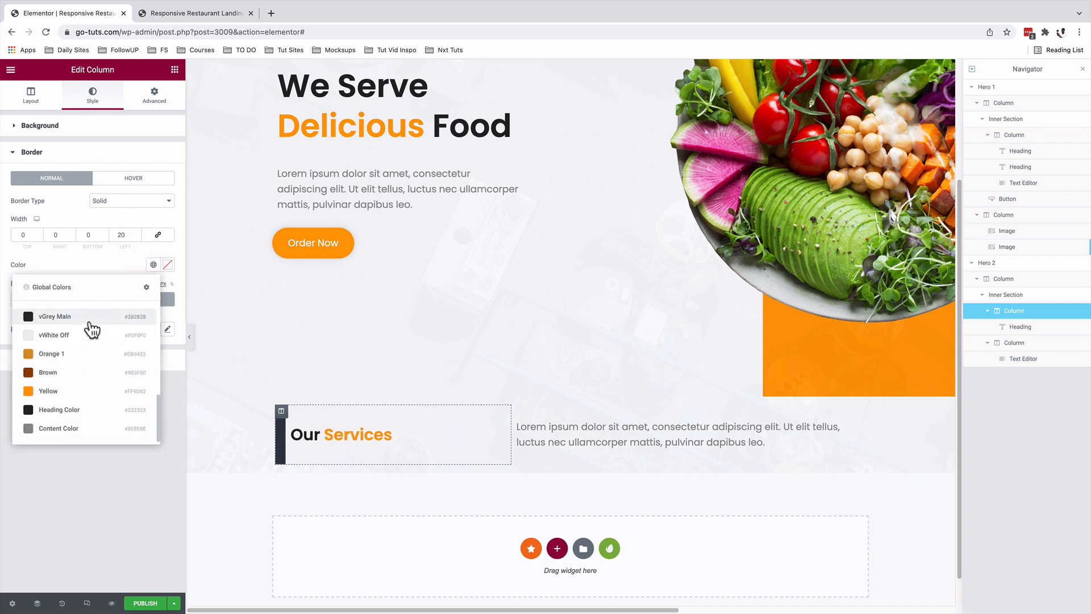
{"action": "left_click", "coordinate": [75, 394]}
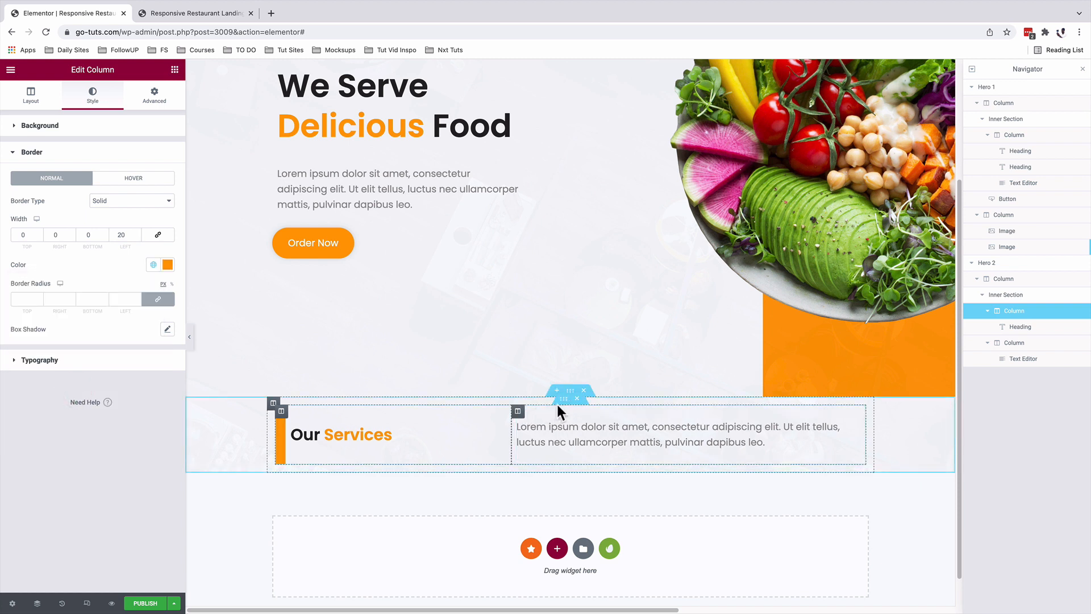
Step: Unlink the margins of the "Our Services" inner section and set its bottom margin to 50 px
{"action": "left_click", "coordinate": [564, 400]}
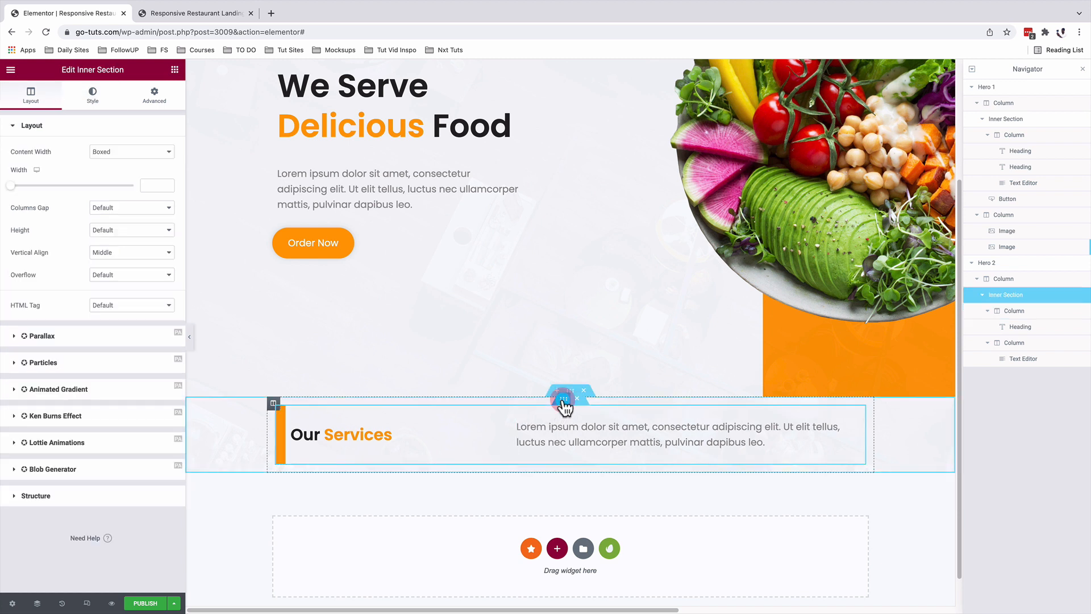
{"action": "left_click", "coordinate": [153, 105]}
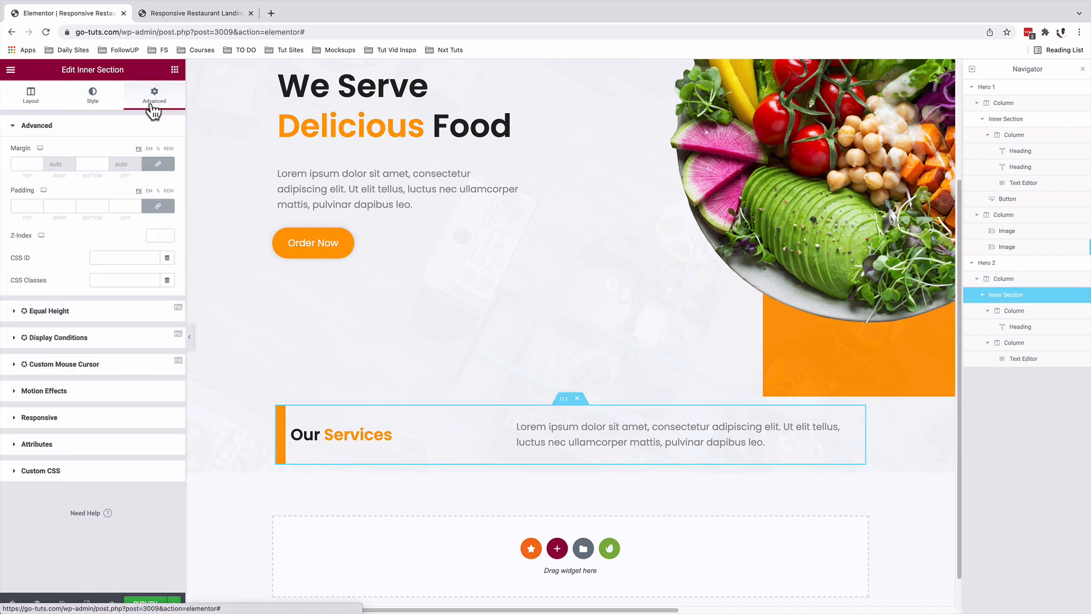
{"action": "left_click", "coordinate": [157, 163]}
{"action": "left_click", "coordinate": [83, 164]}
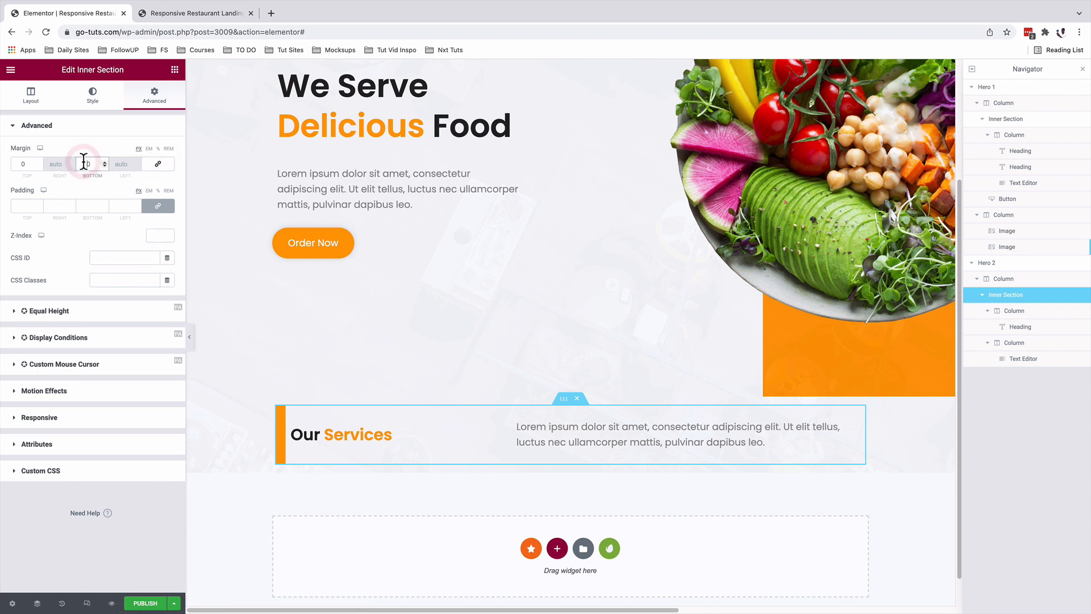
{"action": "type", "text": "50"}
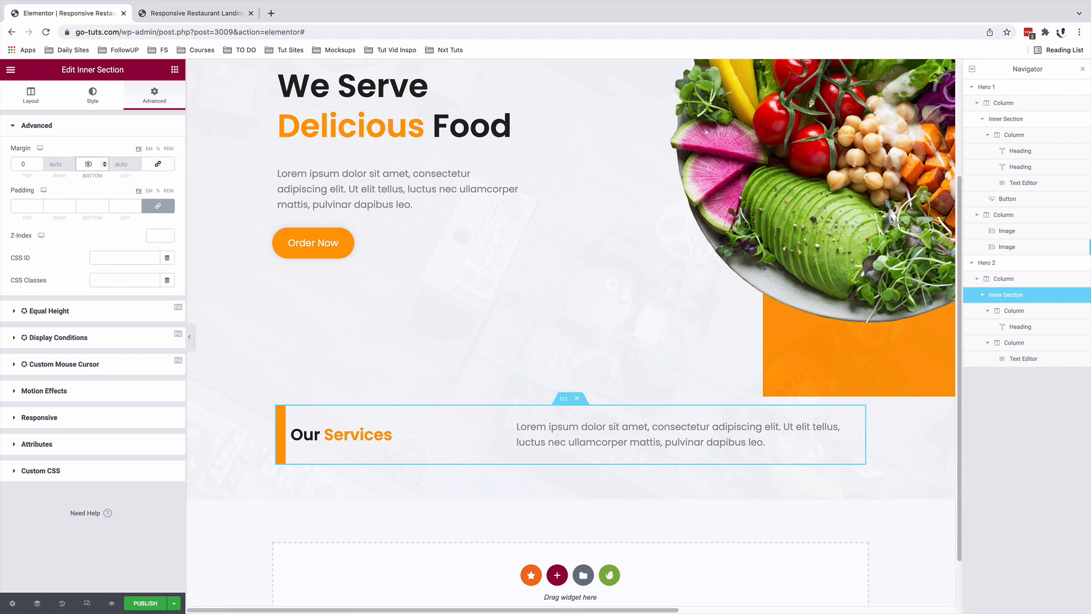
Step: Add an inner section reduced to a single column below the "Our Services" row and place a Heading widget in it
{"action": "left_click", "coordinate": [176, 69]}
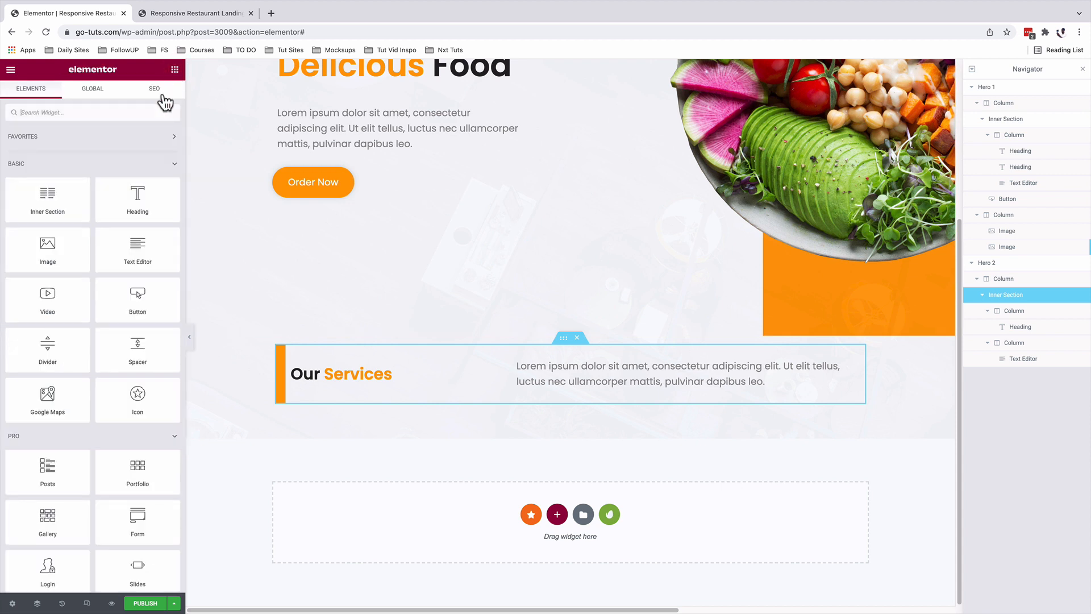
{"action": "left_click_drag", "start_coordinate": [39, 219], "coordinate": [504, 405]}
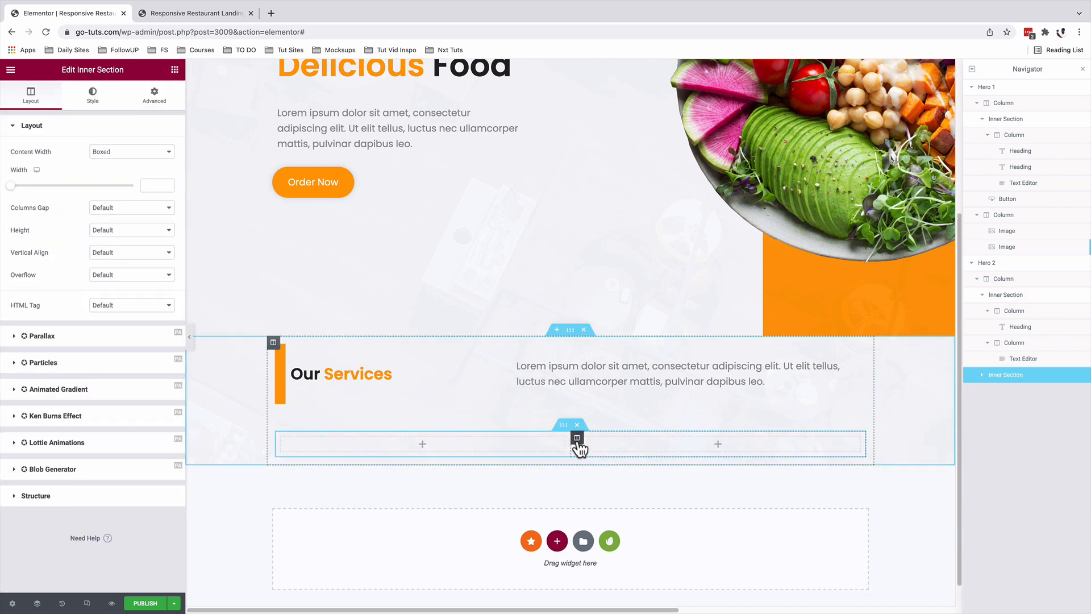
{"action": "right_click", "coordinate": [579, 449]}
{"action": "left_click", "coordinate": [606, 540]}
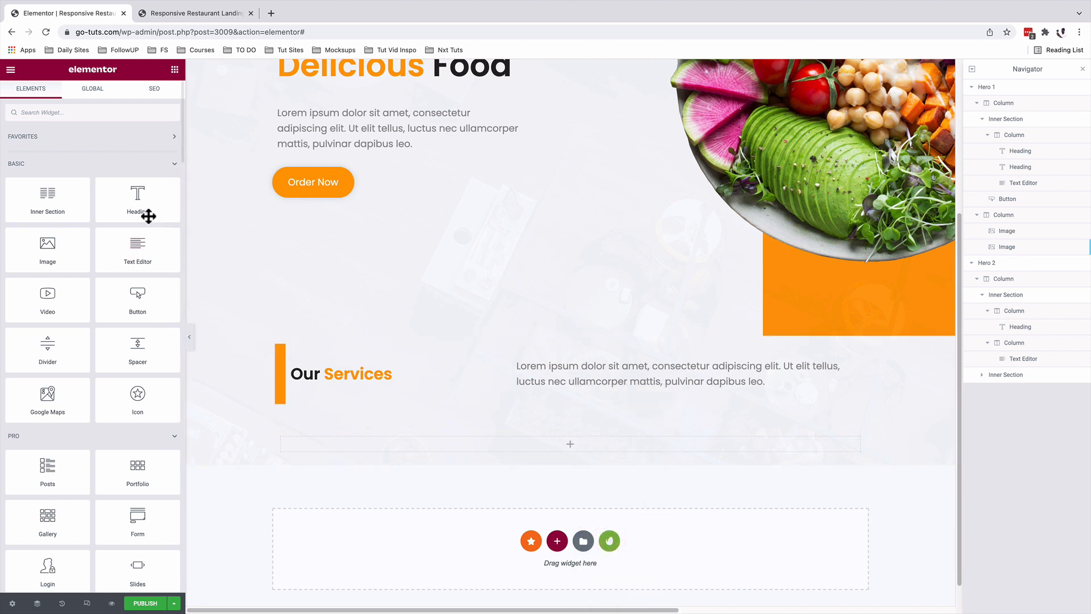
{"action": "left_click_drag", "start_coordinate": [148, 216], "coordinate": [540, 443]}
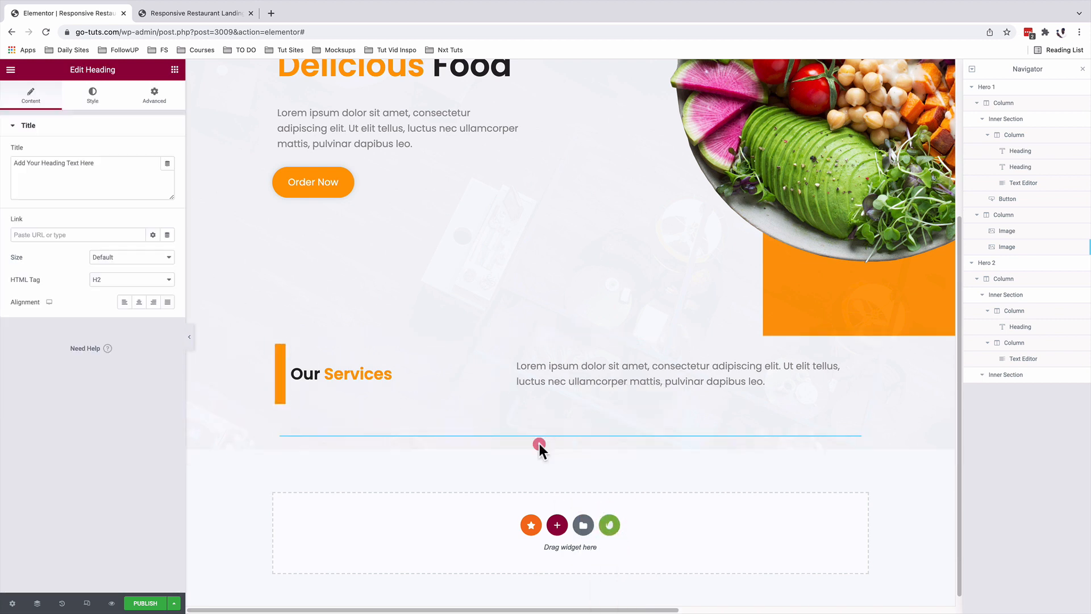
Step: Style the new heading with the global Heading Color and the global Popins 45 font
{"action": "left_click", "coordinate": [112, 168]}
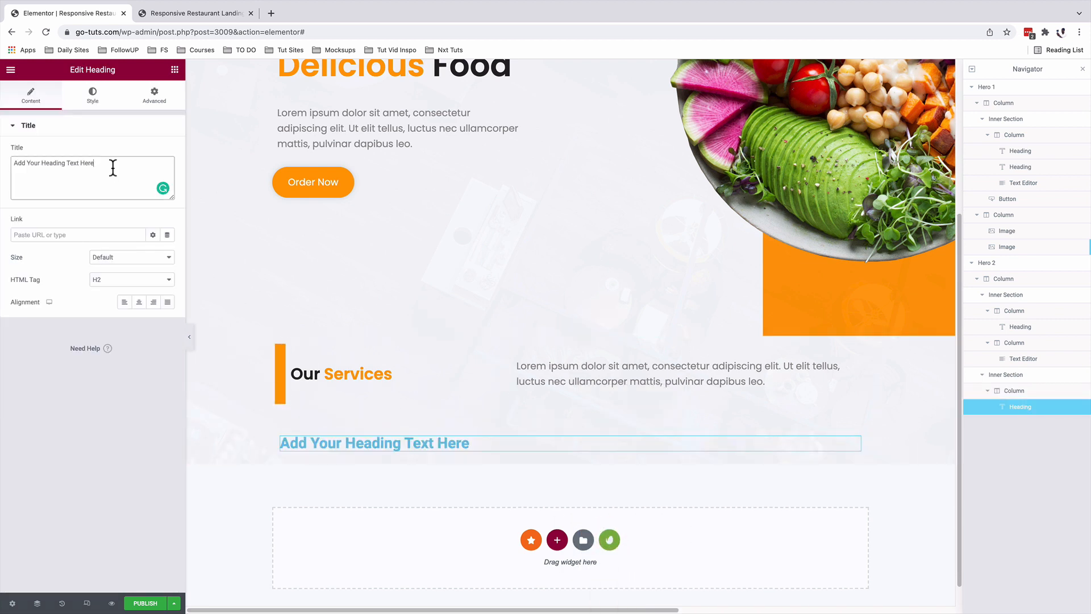
{"action": "left_click", "coordinate": [92, 96]}
{"action": "left_click", "coordinate": [155, 153]}
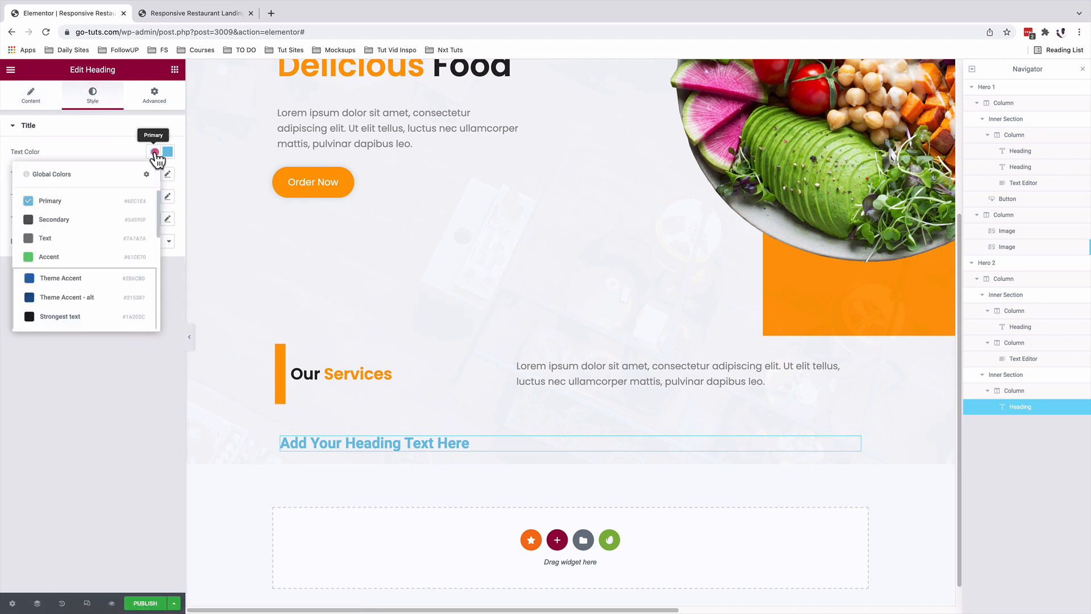
{"action": "scroll", "coordinate": [90, 243], "scroll_direction": "down", "scroll_amount": 3}
{"action": "left_click", "coordinate": [79, 299]}
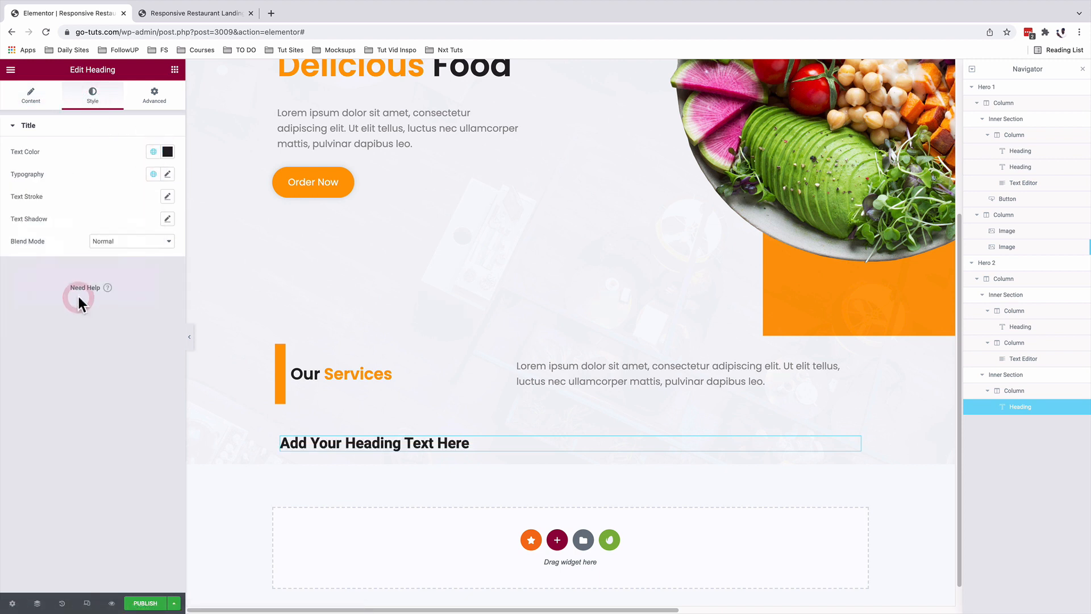
{"action": "left_click", "coordinate": [153, 173]}
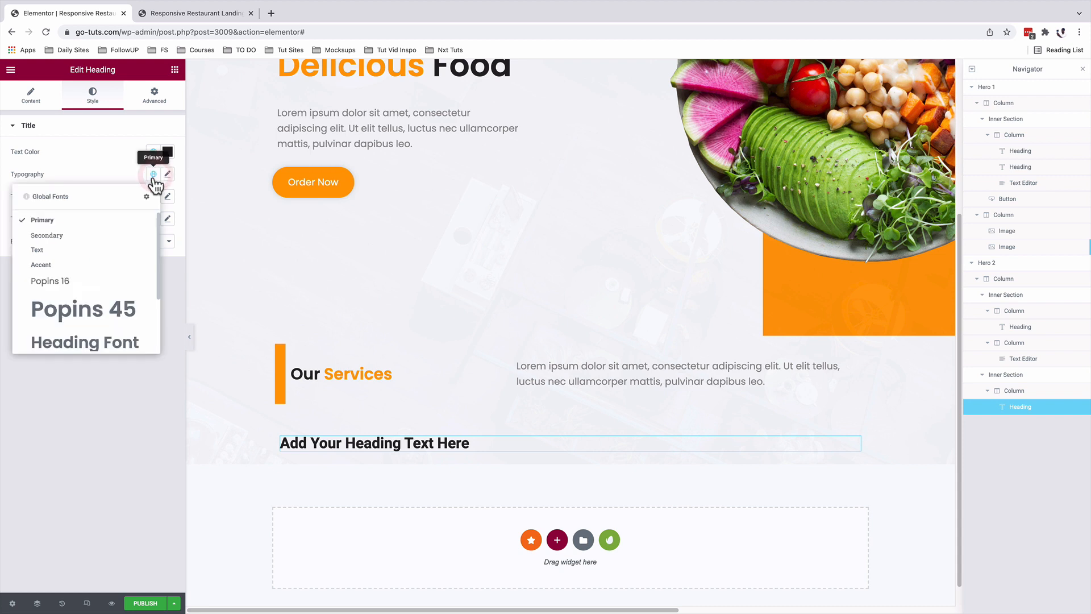
{"action": "left_click", "coordinate": [106, 316]}
Step: Replace the heading's title with See Our <span style="color:#FF9D02;">Meal</span> Plan
{"action": "left_click", "coordinate": [31, 97]}
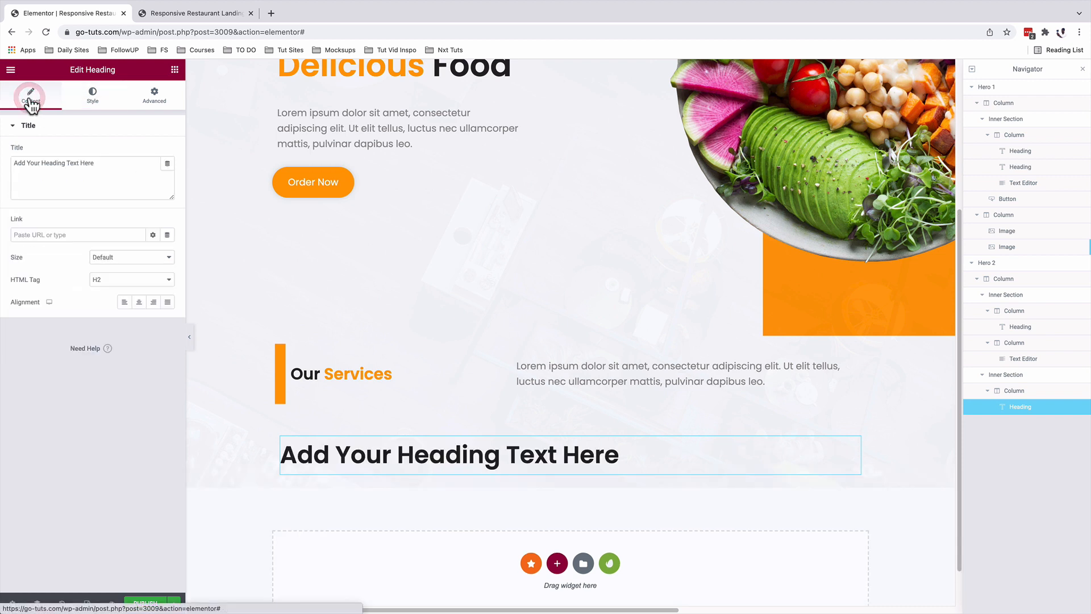
{"action": "left_click", "coordinate": [107, 166]}
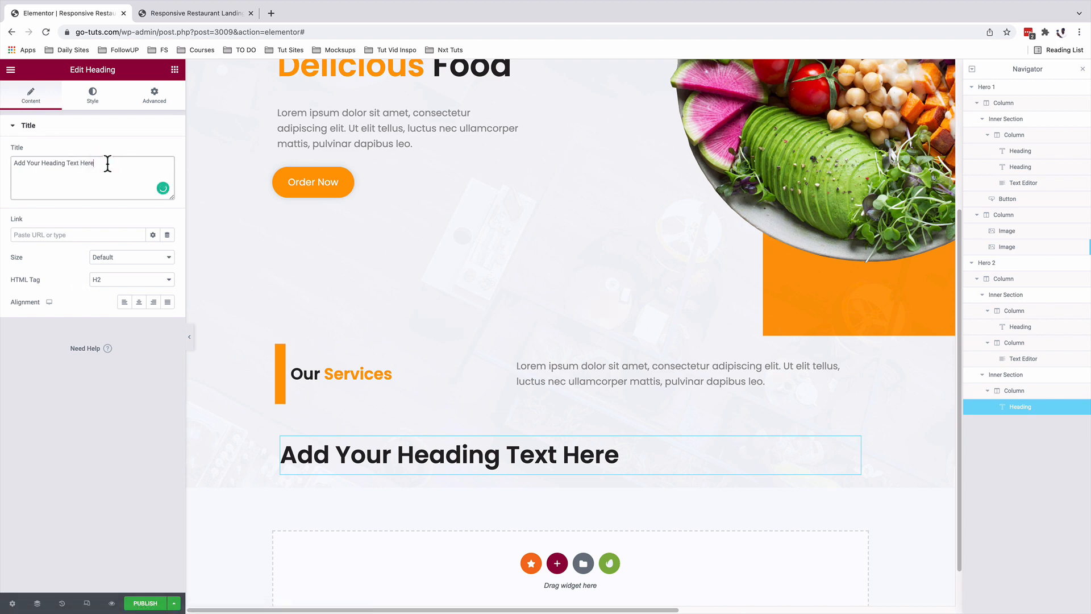
{"action": "key", "text": "ctrl+a"}
{"action": "type", "text": "See Our <span style=\"color:#FF9F02;\">Meal</span> Plan"}
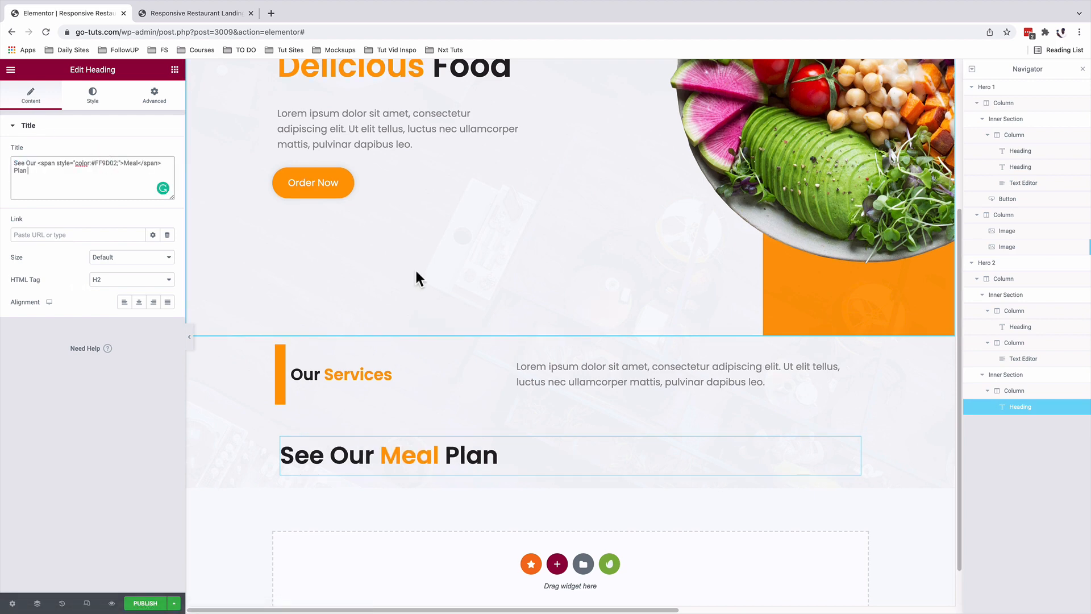
Step: Center-align the "See Our Meal Plan" heading
{"action": "scroll", "coordinate": [403, 387], "scroll_direction": "up", "scroll_amount": 2}
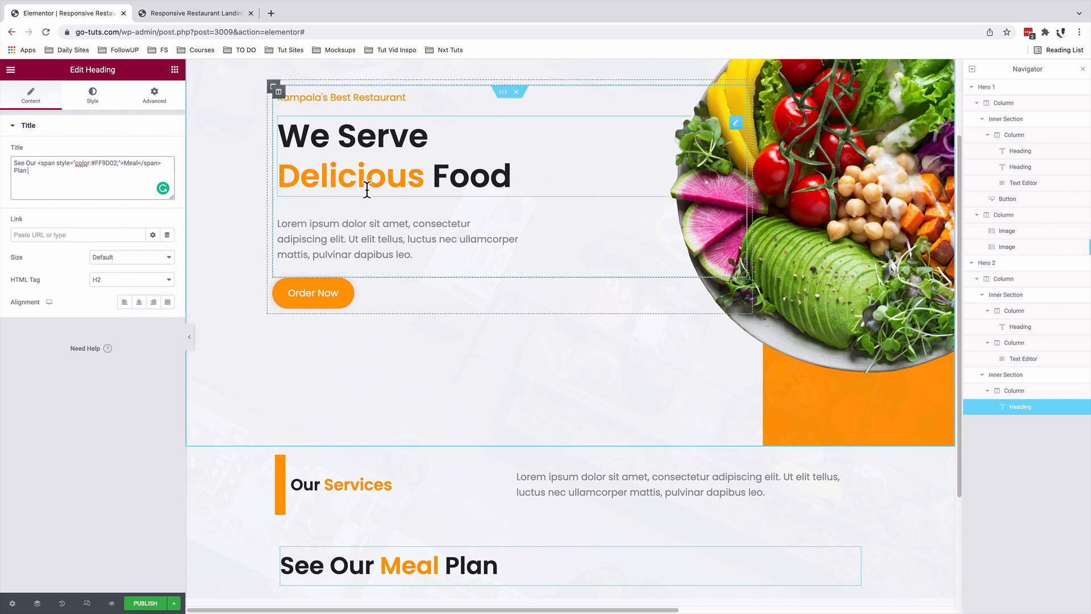
{"action": "left_click", "coordinate": [139, 163]}
{"action": "left_click", "coordinate": [124, 163]}
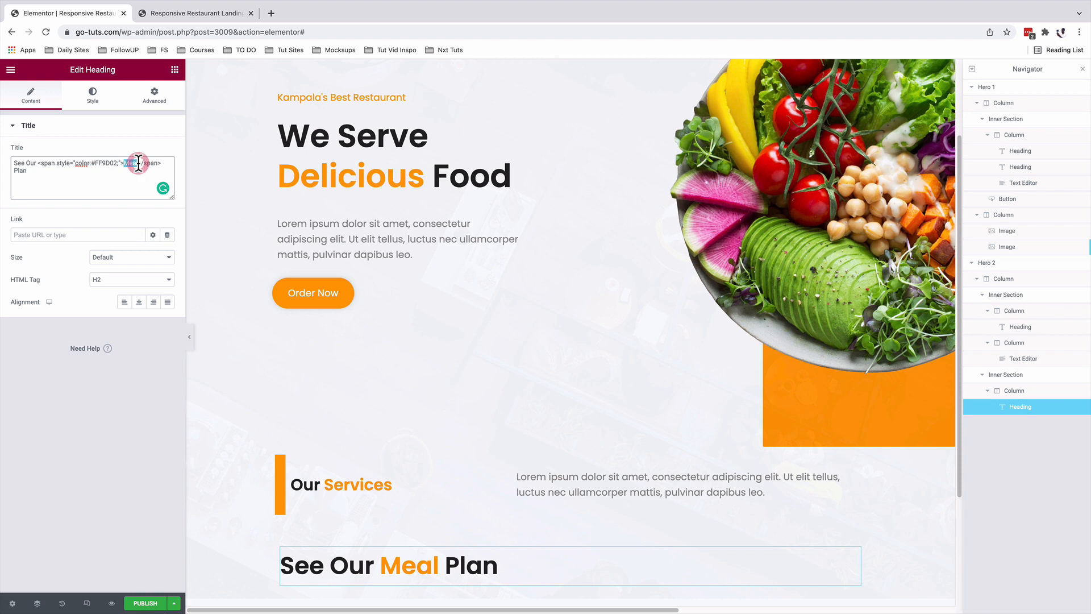
{"action": "left_click", "coordinate": [138, 302]}
Step: Give the column holding the "See Our Meal Plan" heading 40 px of padding on all sides
{"action": "scroll", "coordinate": [504, 364], "scroll_direction": "down", "scroll_amount": 1}
{"action": "scroll", "coordinate": [505, 364], "scroll_direction": "down", "scroll_amount": 2}
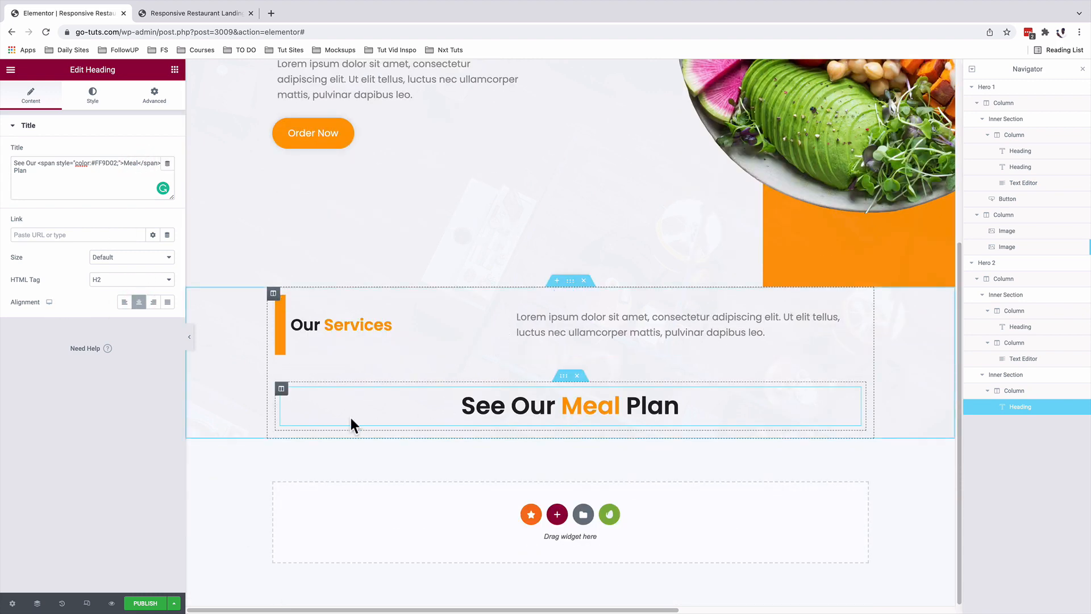
{"action": "left_click", "coordinate": [281, 390]}
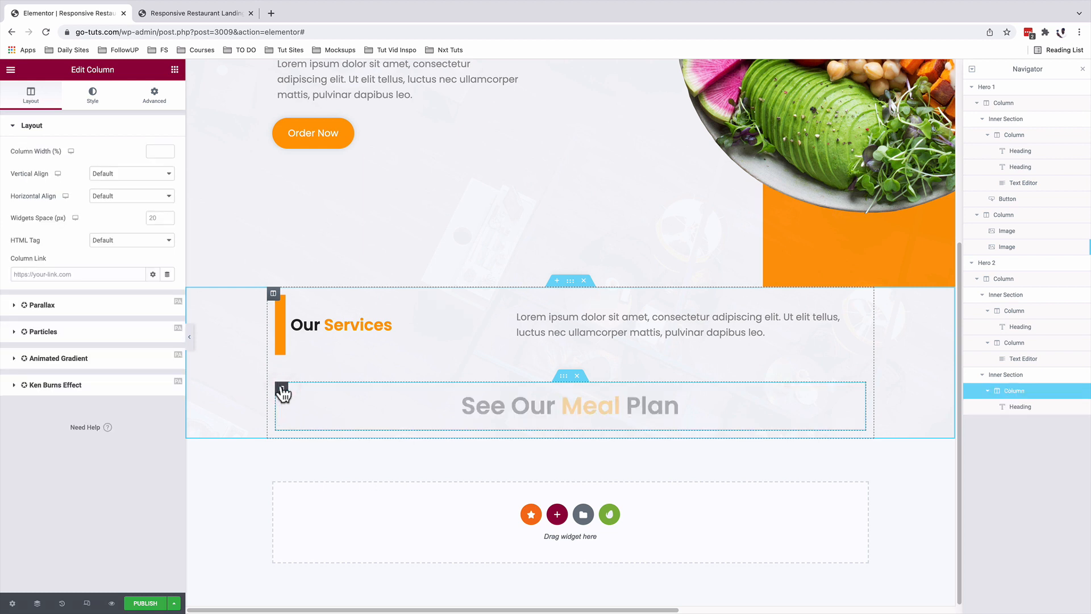
{"action": "left_click", "coordinate": [155, 94]}
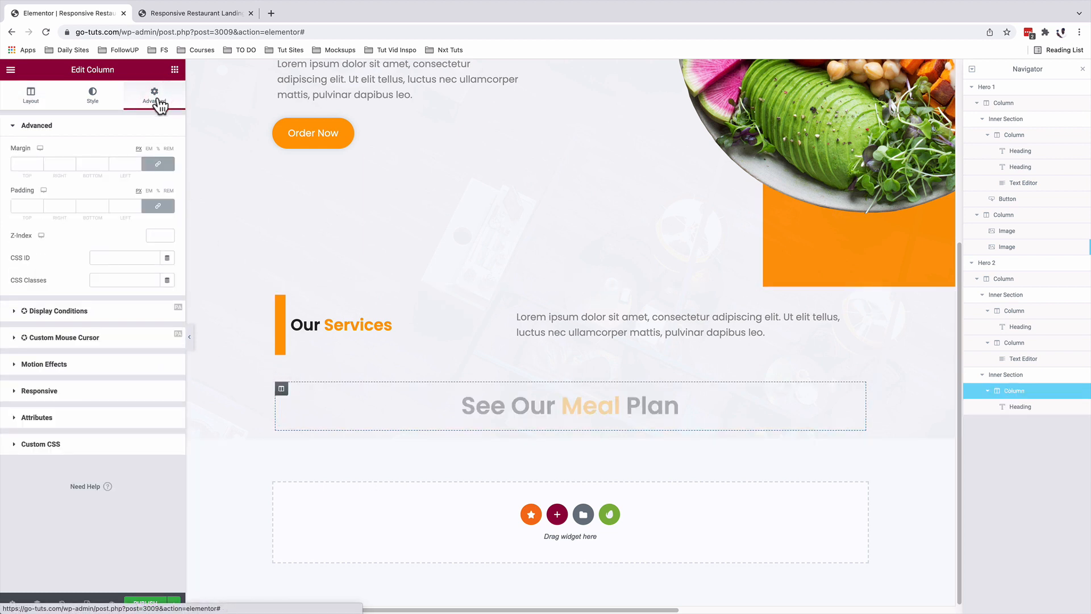
{"action": "left_click", "coordinate": [21, 206]}
{"action": "type", "text": "40"}
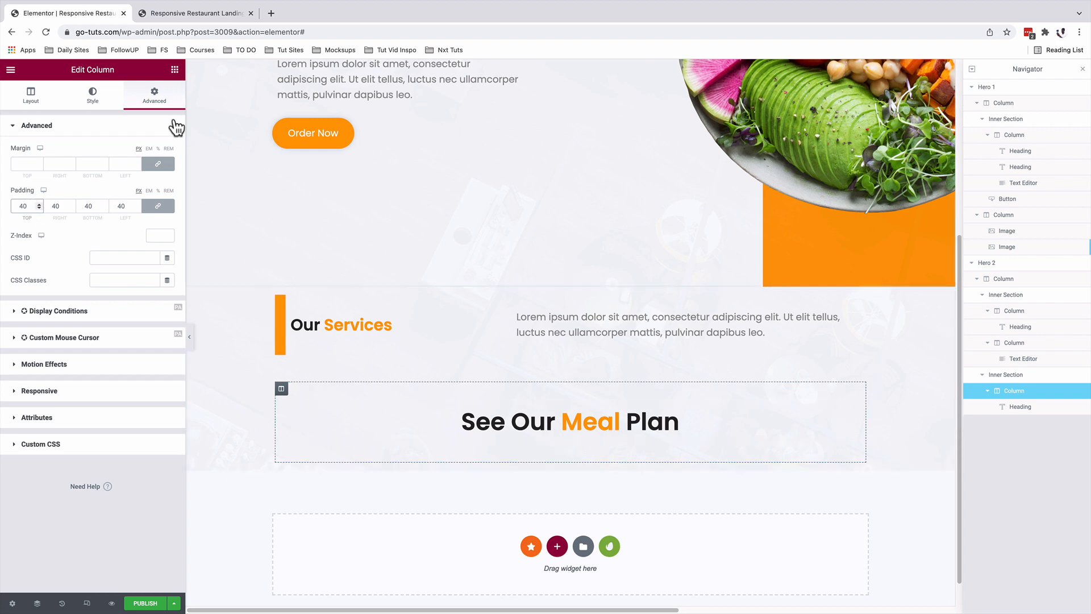
Step: Add another inner section below the "See Our Meal Plan" heading and expand it to three columns
{"action": "left_click", "coordinate": [175, 69]}
{"action": "left_click_drag", "start_coordinate": [52, 193], "coordinate": [512, 458]}
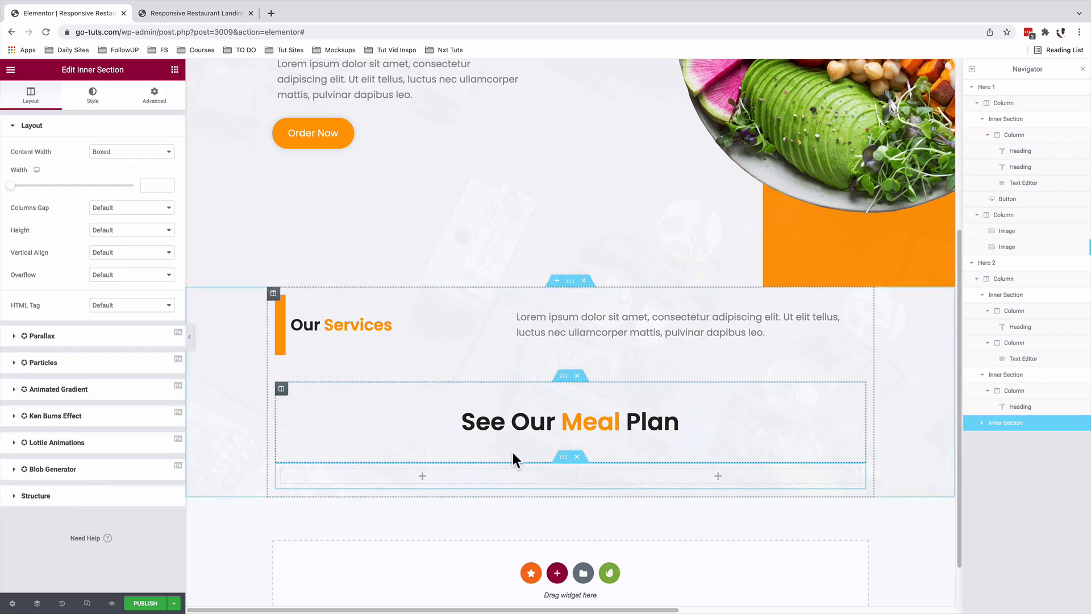
{"action": "right_click", "coordinate": [282, 471]}
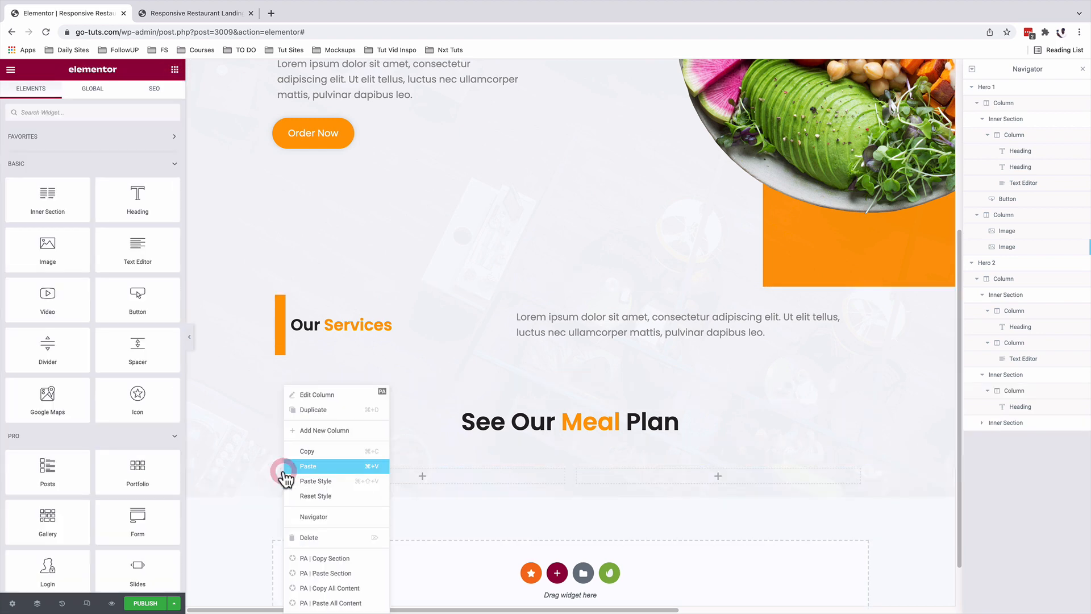
{"action": "left_click", "coordinate": [304, 431]}
Step: Try setting the widths of the first and middle columns of the three-column inner section to 38%
{"action": "left_click", "coordinate": [281, 470]}
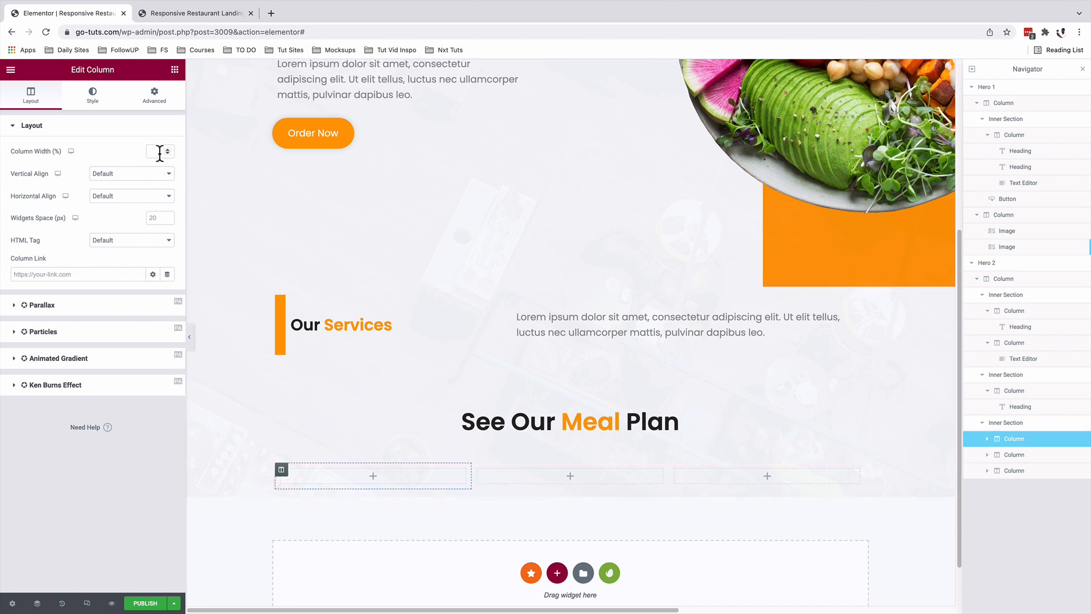
{"action": "left_click", "coordinate": [159, 151]}
{"action": "type", "text": "38"}
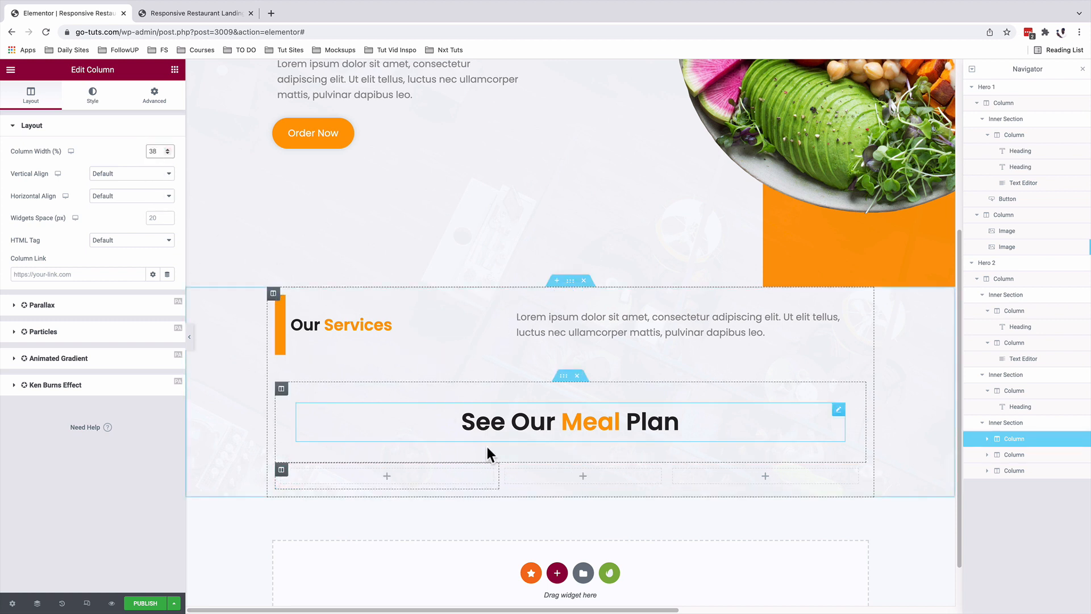
{"action": "left_click", "coordinate": [506, 470]}
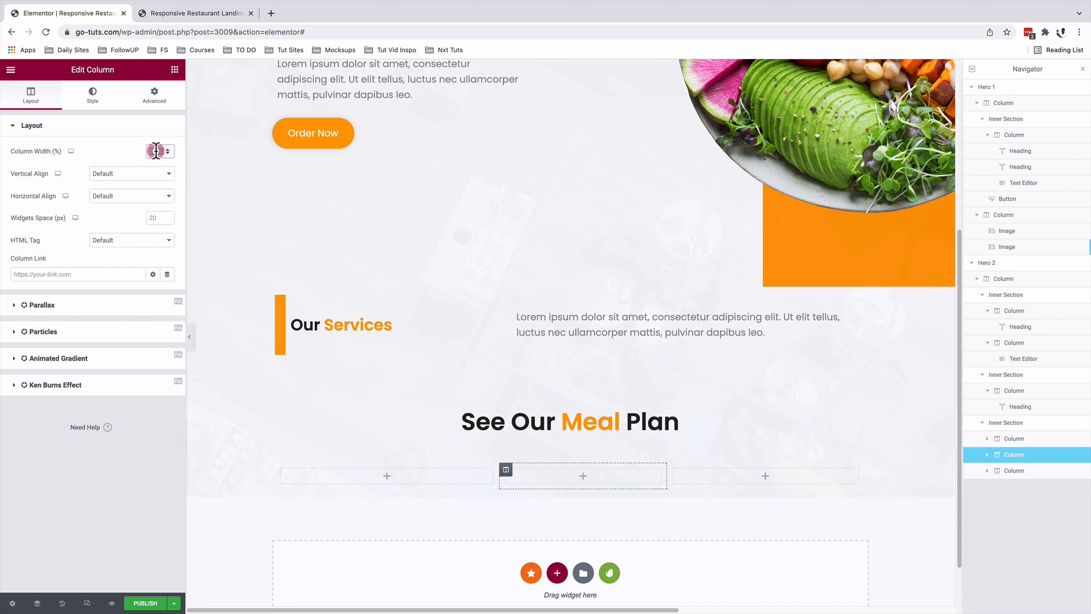
{"action": "type", "text": "38"}
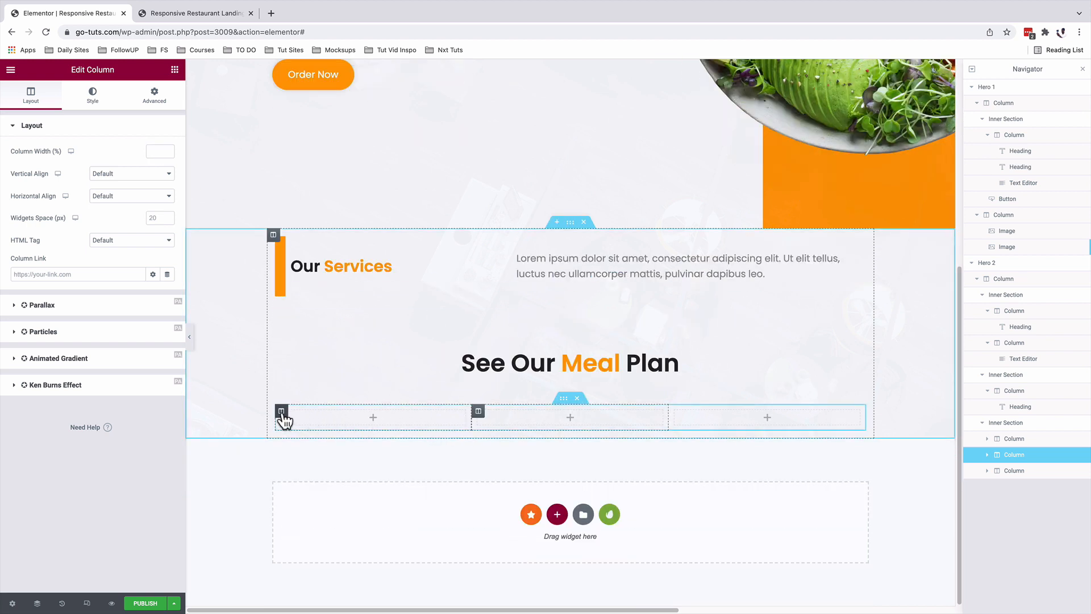
Step: Try to place an inner section inside the first of the three empty columns
{"action": "left_click", "coordinate": [281, 412]}
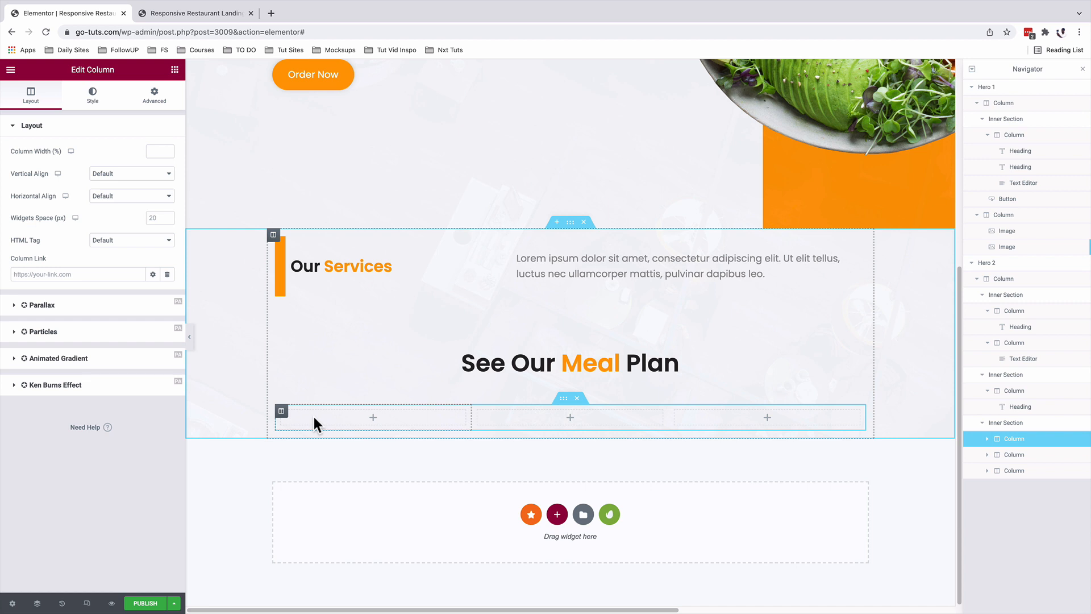
{"action": "left_click", "coordinate": [175, 69]}
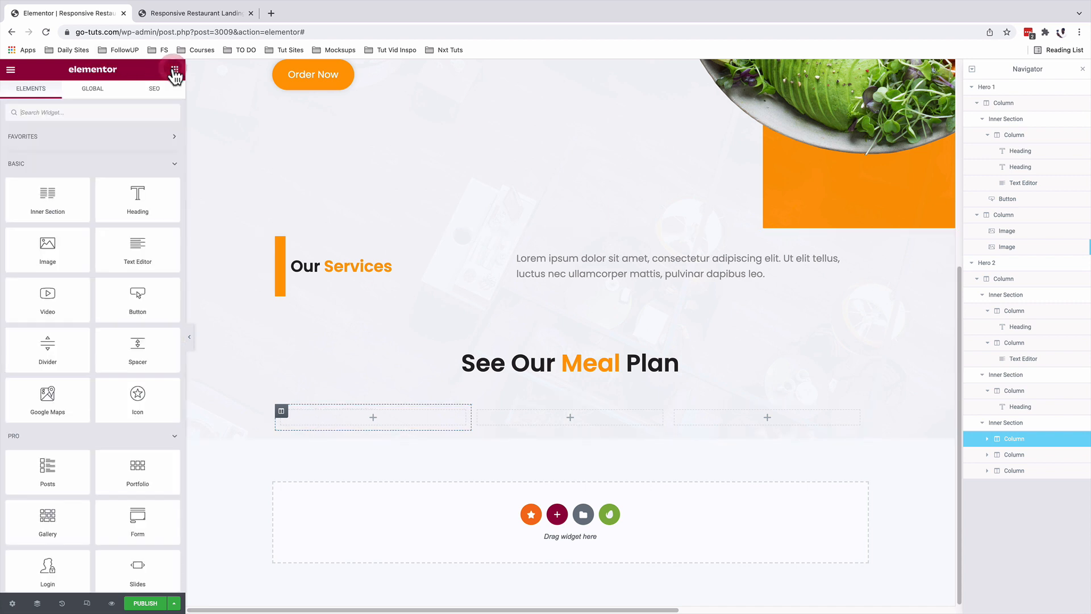
{"action": "left_click_drag", "start_coordinate": [48, 194], "coordinate": [348, 426]}
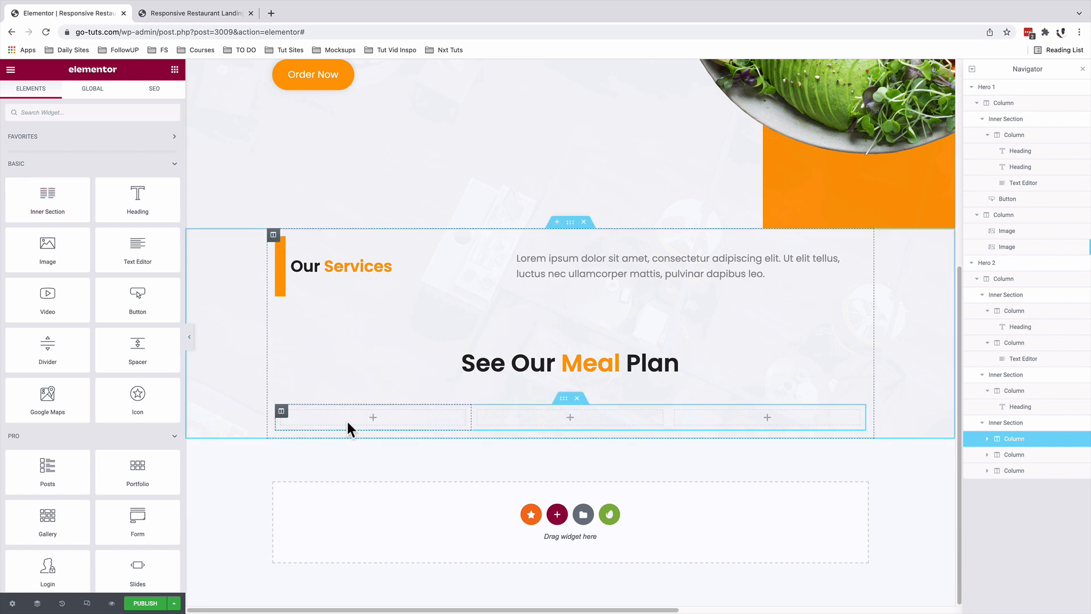
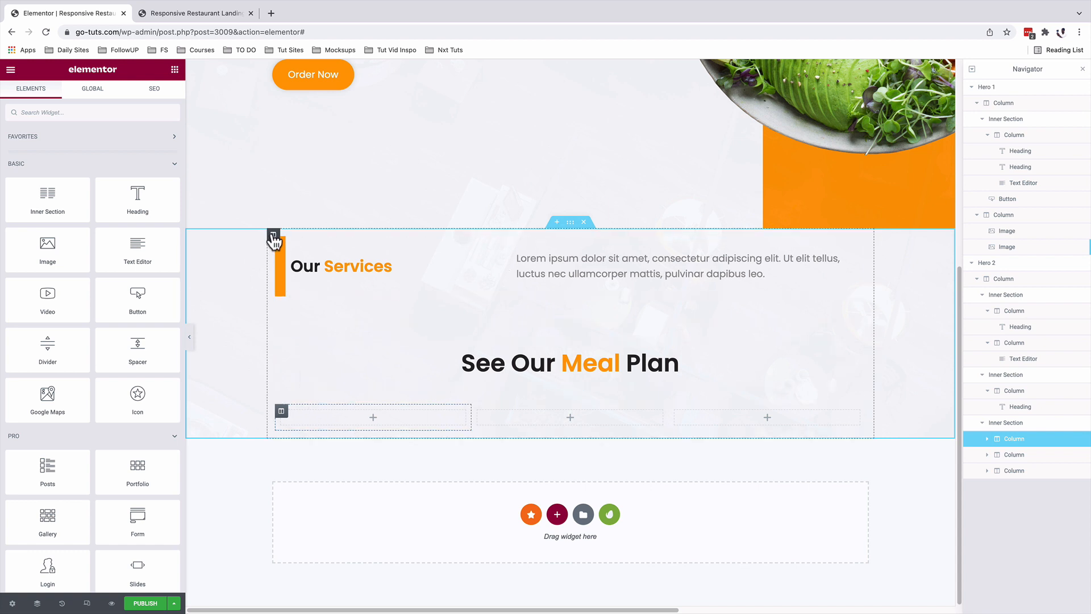
Step: Paste a copy of the main Hero 2 column into the three-column row and strip it down to one empty nested inner section, keeping three columns
{"action": "right_click", "coordinate": [273, 234]}
{"action": "left_click", "coordinate": [297, 300]}
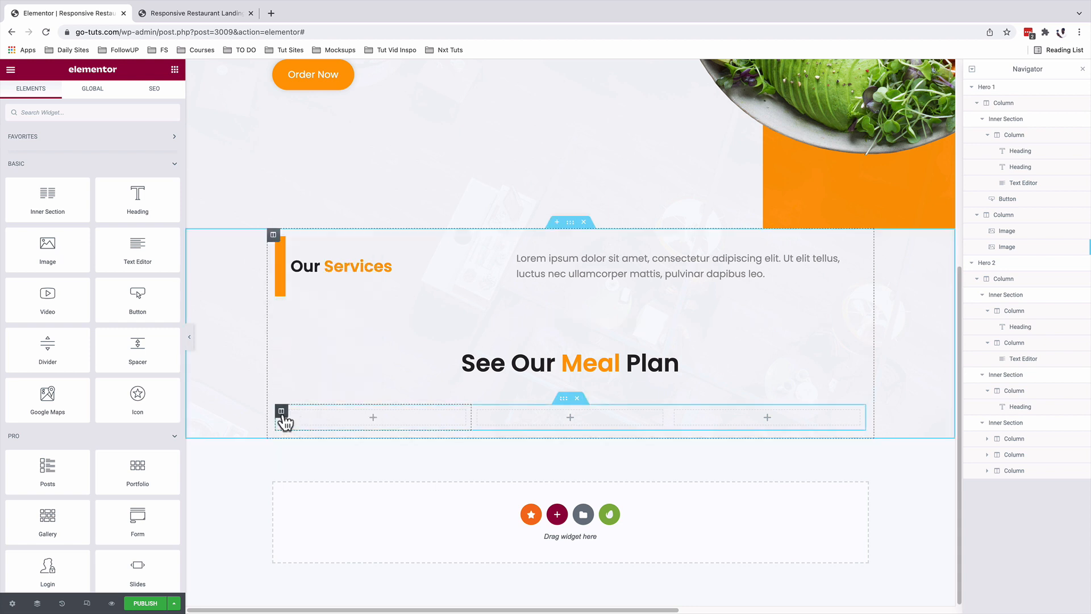
{"action": "left_click", "coordinate": [281, 411]}
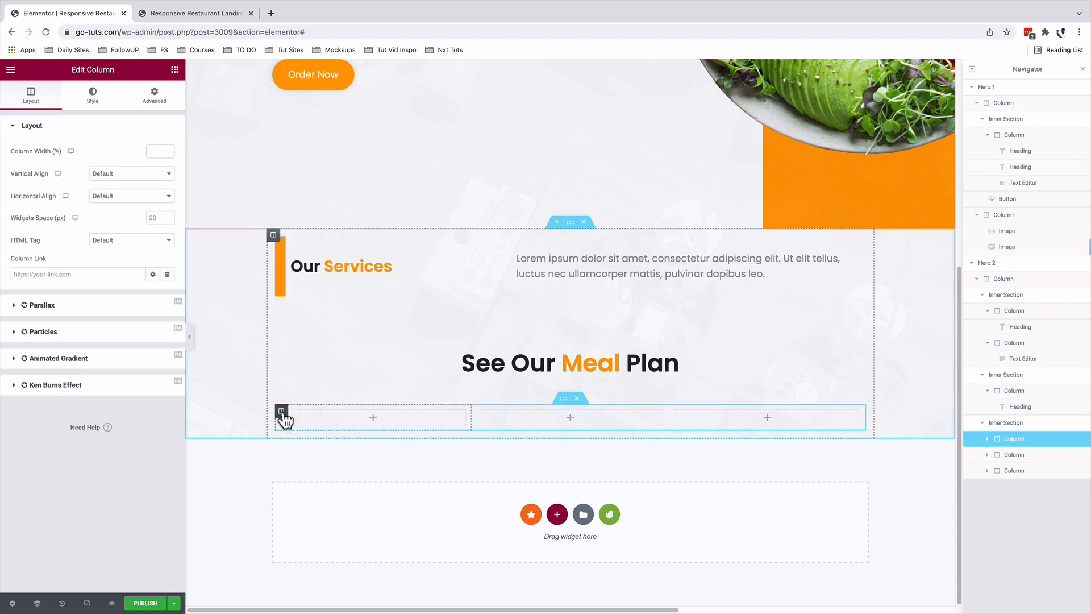
{"action": "right_click", "coordinate": [283, 415]}
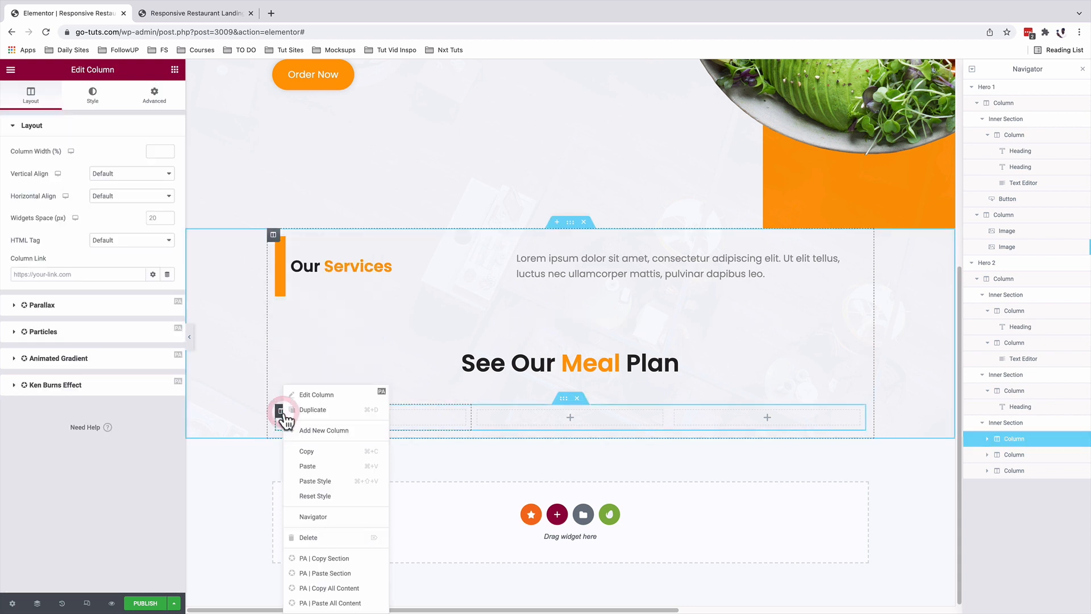
{"action": "left_click", "coordinate": [312, 466]}
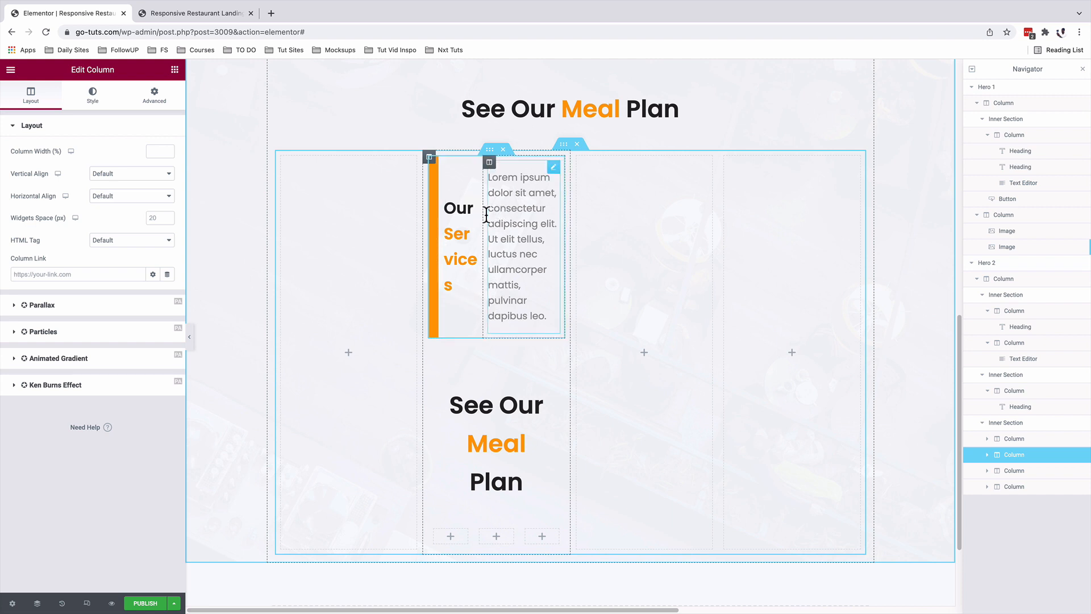
{"action": "key", "text": "ctrl+z"}
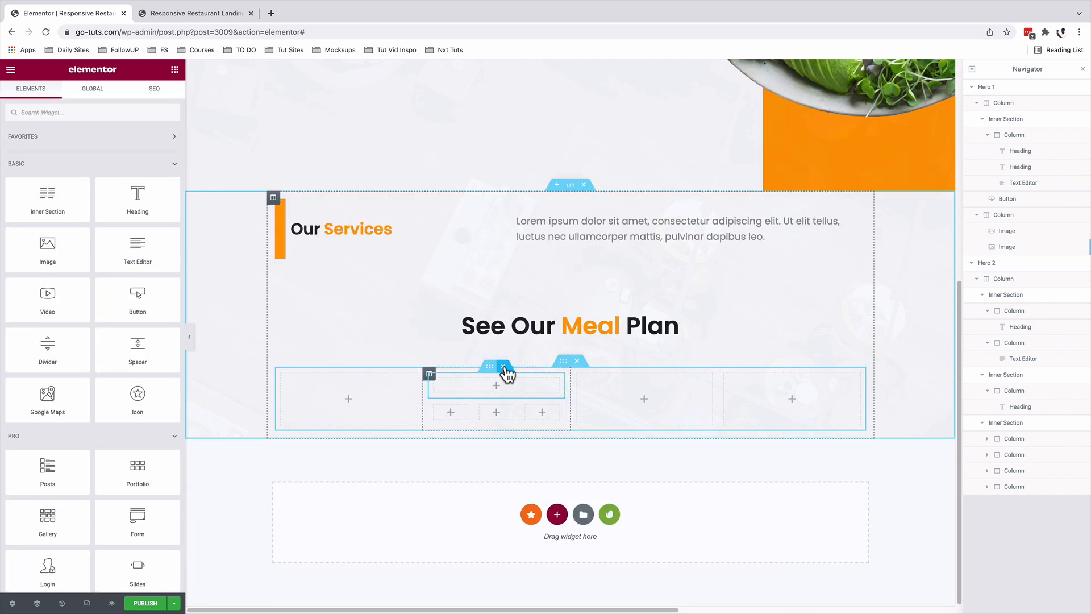
{"action": "left_click", "coordinate": [503, 367]}
Step: Set pexels-fillvlad-10262798.jpg as the first column's classic background image and add a 254 px spacer above its nested inner section
{"action": "left_click", "coordinate": [280, 401]}
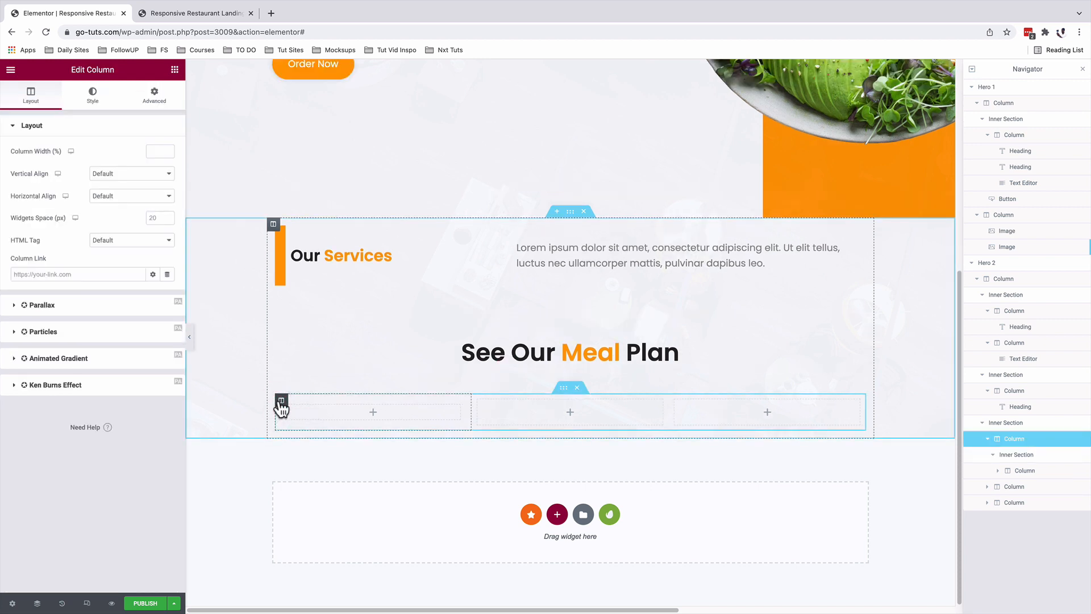
{"action": "left_click", "coordinate": [93, 95]}
{"action": "left_click", "coordinate": [139, 174]}
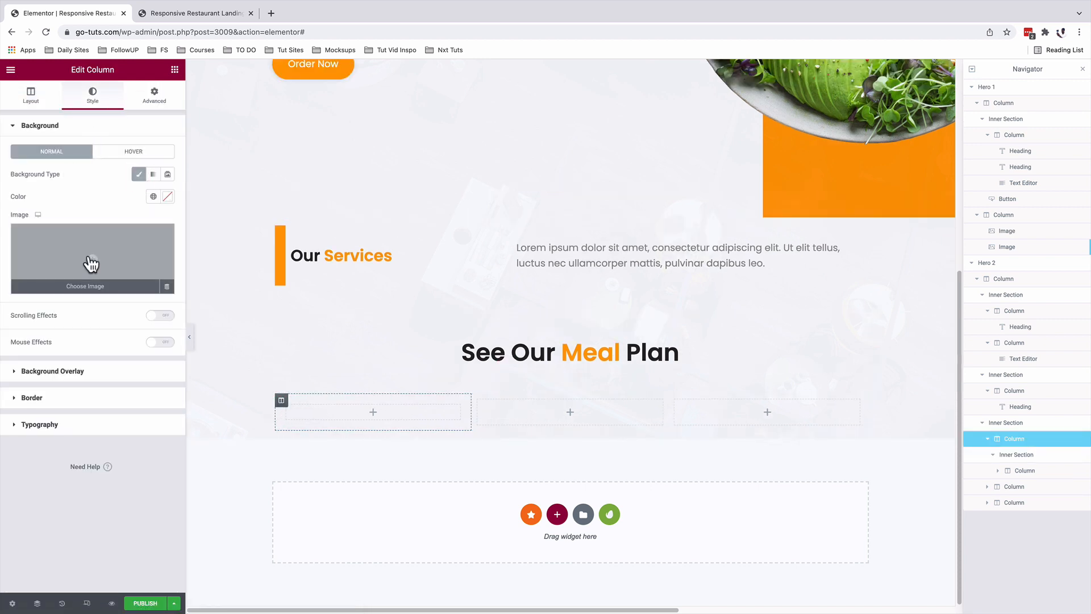
{"action": "left_click", "coordinate": [90, 263]}
{"action": "left_click", "coordinate": [398, 196]}
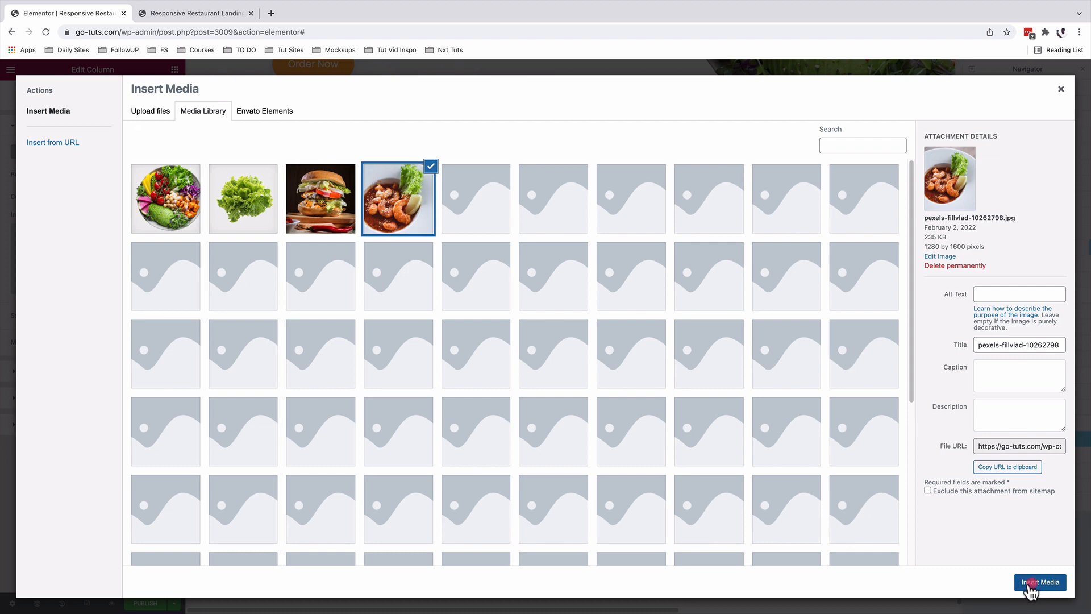
{"action": "left_click", "coordinate": [1040, 583]}
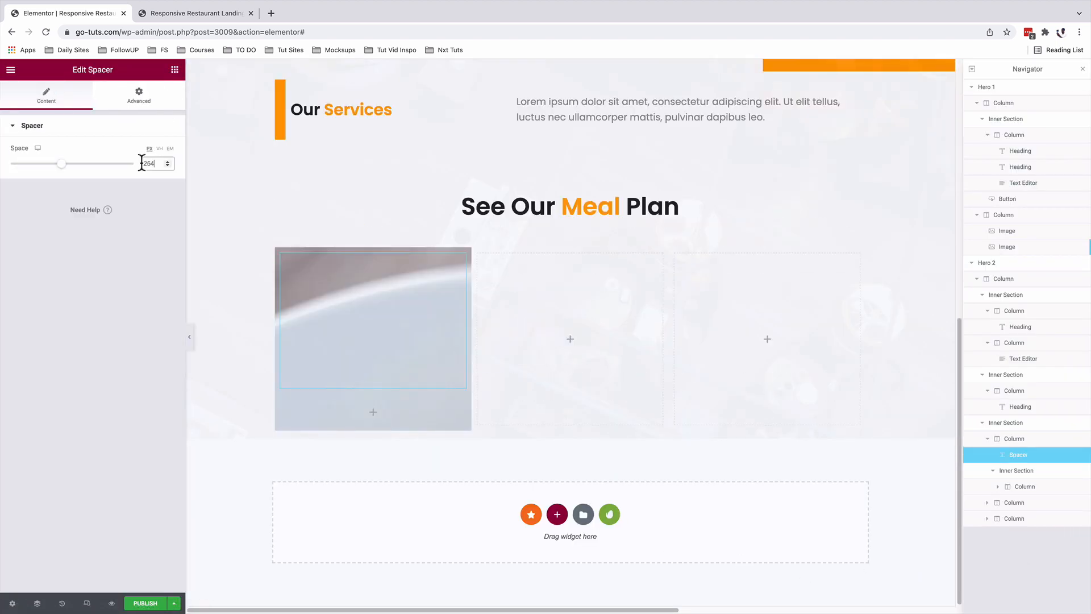
Step: Give the first column's background image a custom position of X -15 and Y -76 px and set its size to Cover
{"action": "left_click", "coordinate": [280, 255]}
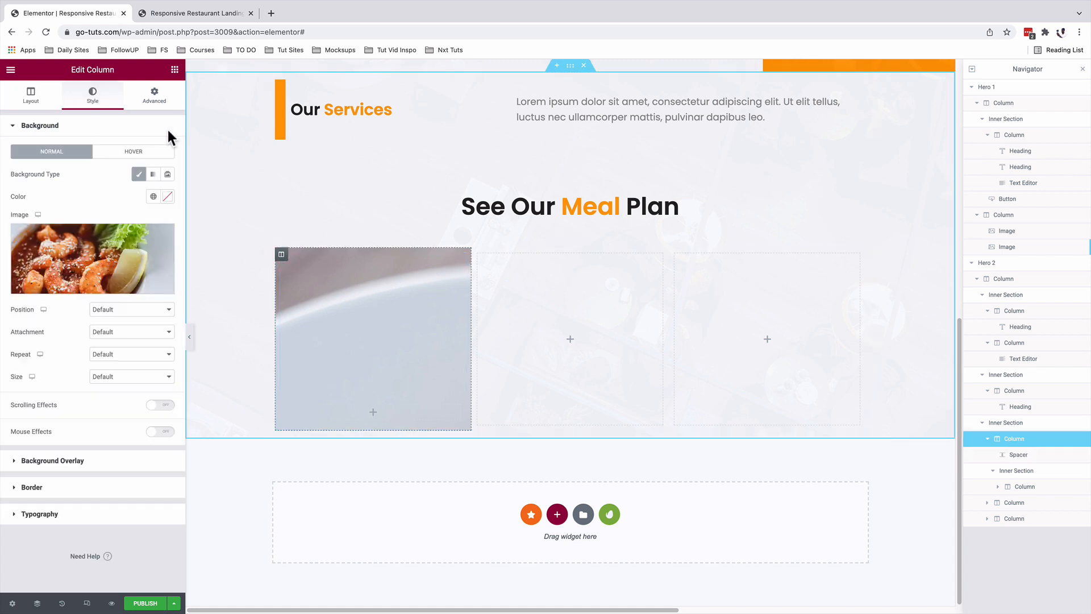
{"action": "left_click", "coordinate": [100, 316]}
{"action": "left_click", "coordinate": [132, 423]}
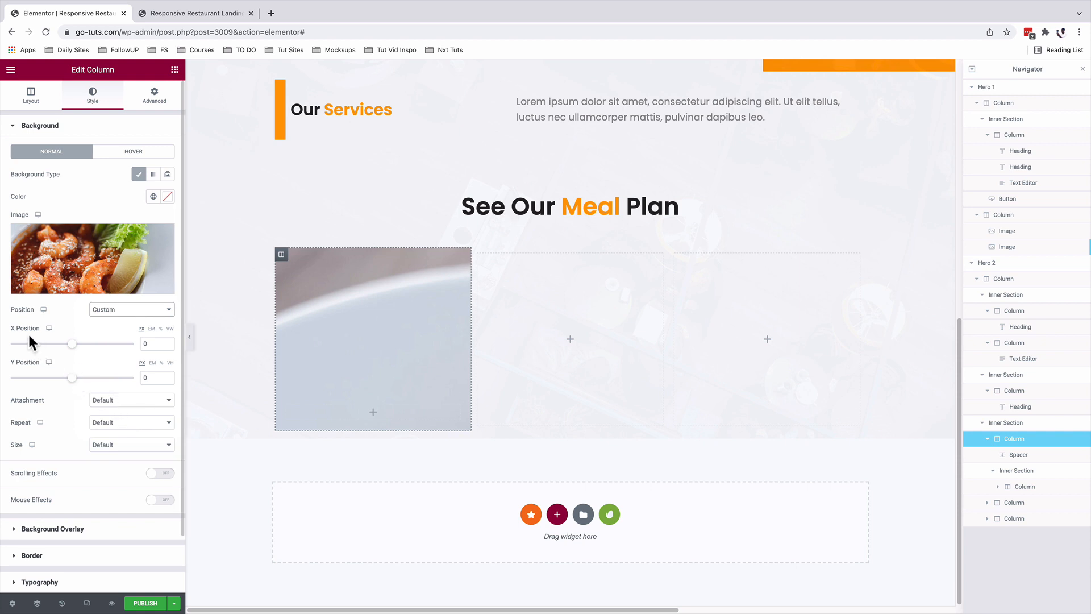
{"action": "double_click", "coordinate": [147, 343]}
{"action": "type", "text": "15"}
{"action": "key", "text": "Left"}
{"action": "key", "text": "Left"}
{"action": "type", "text": "-"}
{"action": "double_click", "coordinate": [154, 377]}
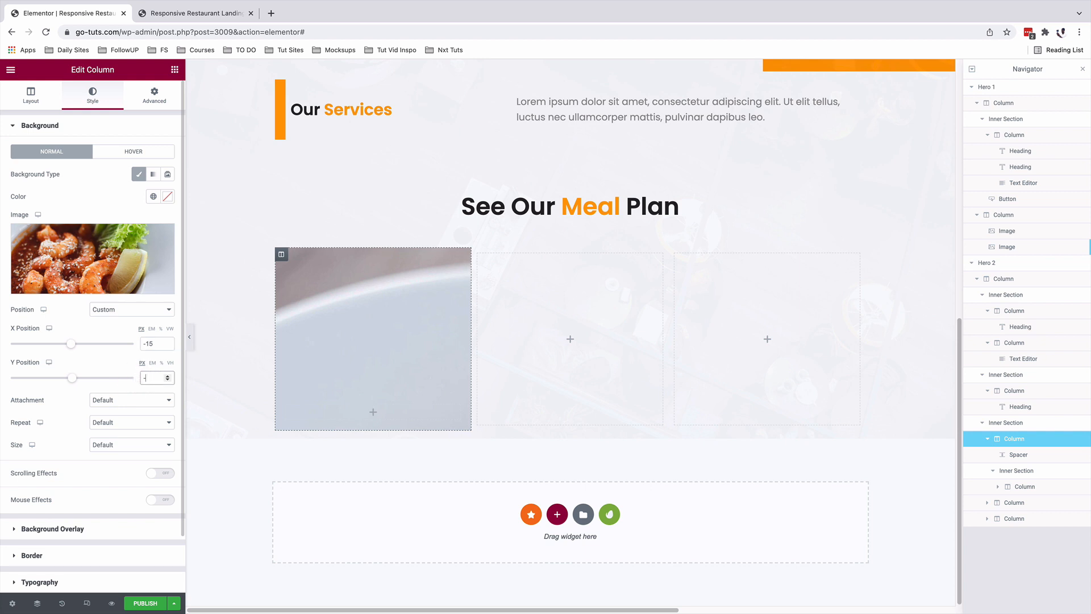
{"action": "type", "text": "-76"}
{"action": "left_click", "coordinate": [110, 453]}
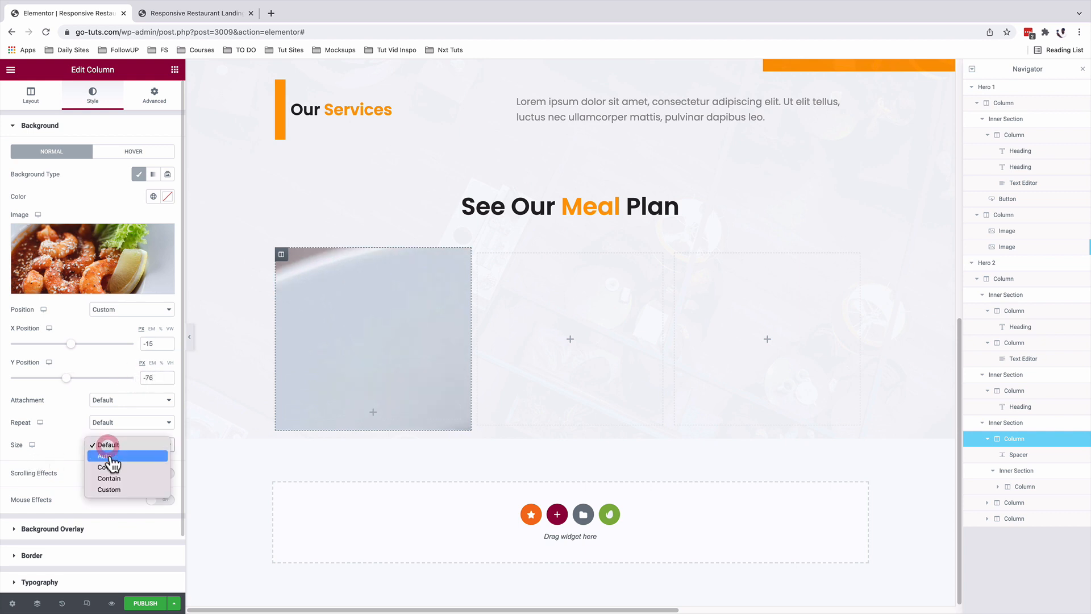
{"action": "left_click", "coordinate": [122, 468]}
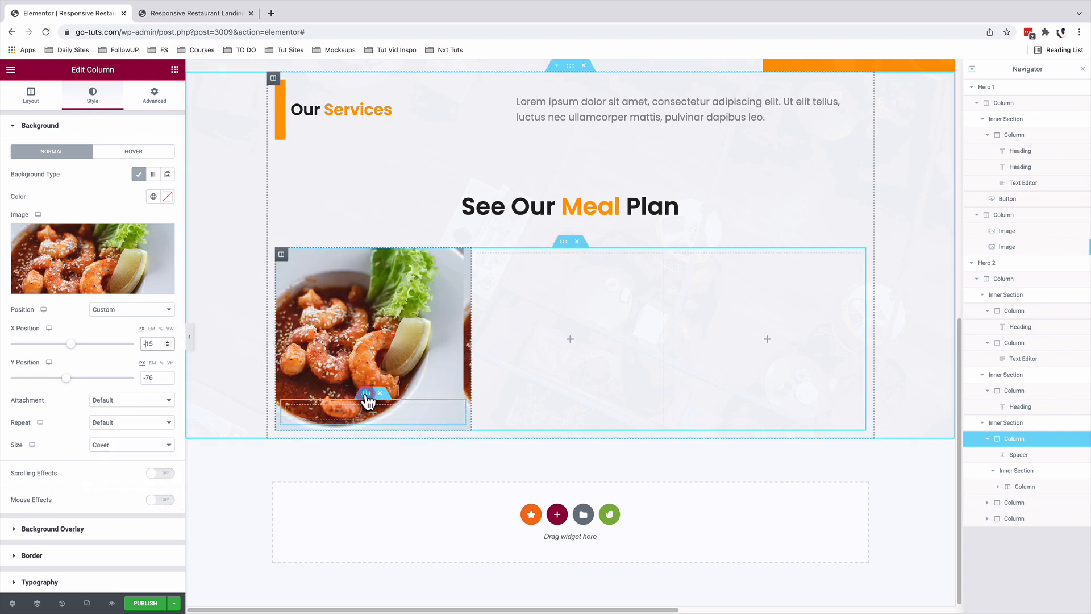
Step: Fill the first column's nested inner section with a heading, a text editor, an icon list and a button, in that order
{"action": "left_click", "coordinate": [366, 394]}
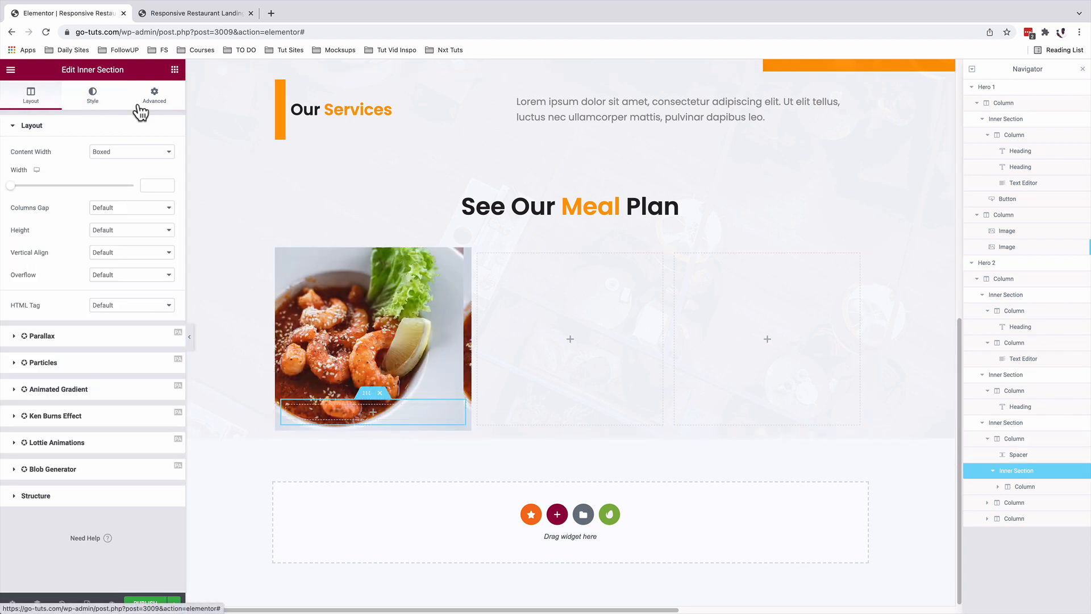
{"action": "left_click", "coordinate": [175, 70]}
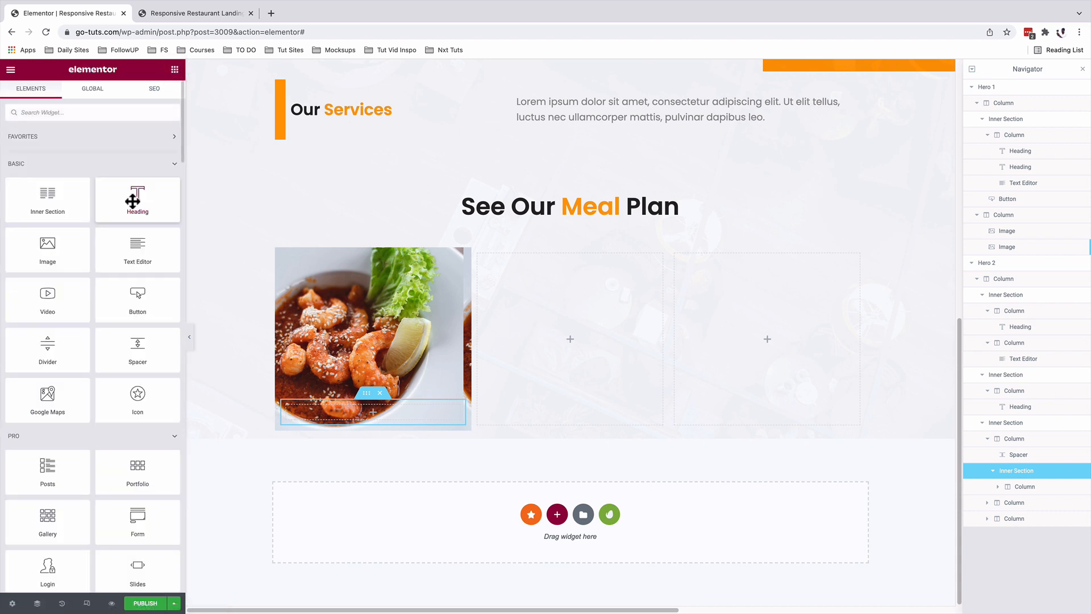
{"action": "left_click_drag", "start_coordinate": [133, 200], "coordinate": [339, 411]}
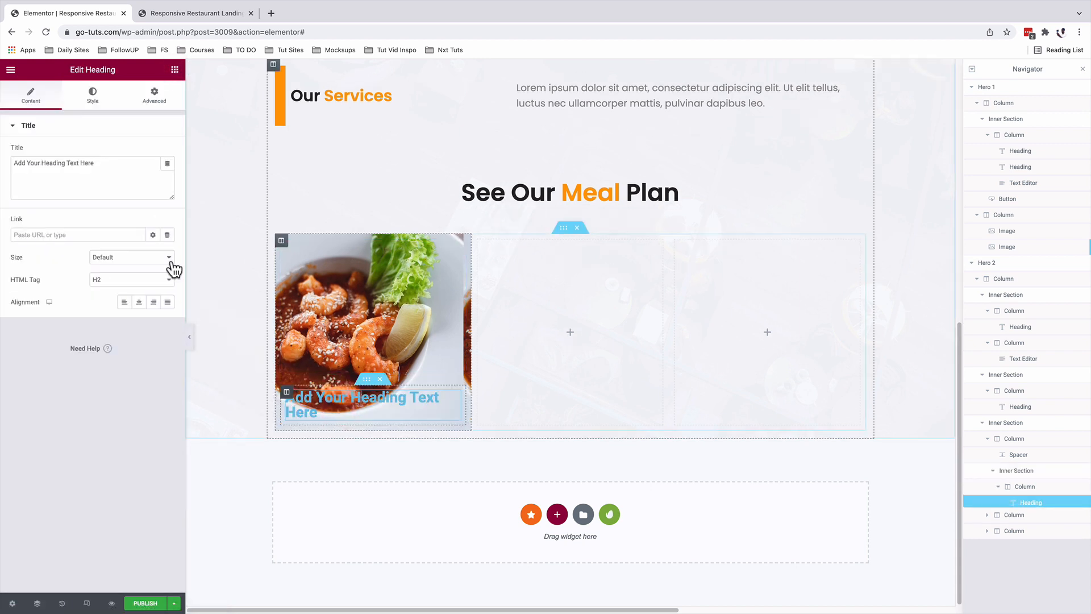
{"action": "left_click", "coordinate": [175, 69]}
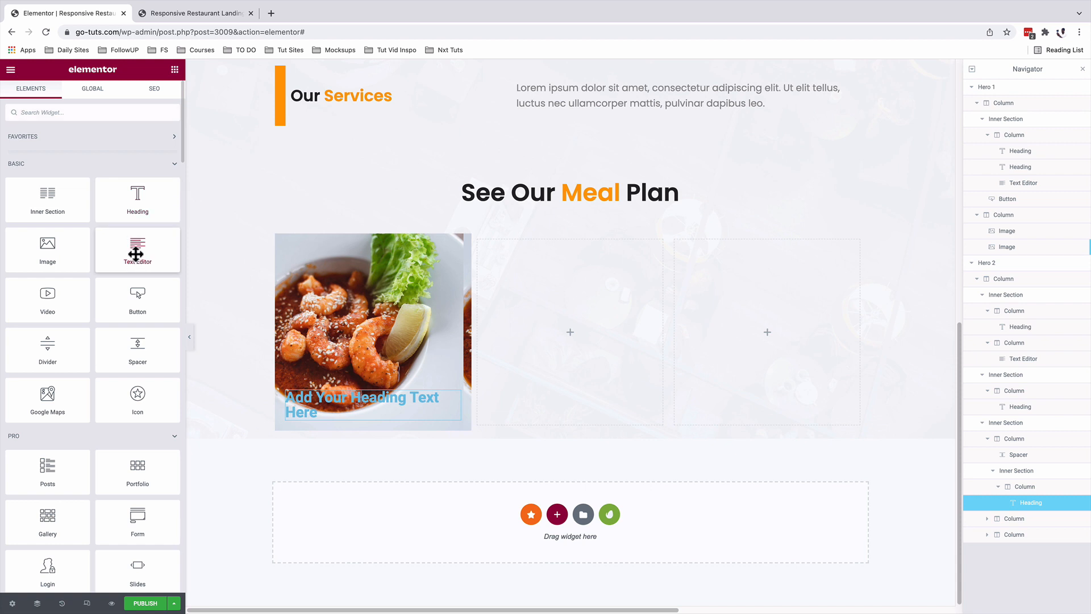
{"action": "left_click_drag", "start_coordinate": [136, 254], "coordinate": [341, 414]}
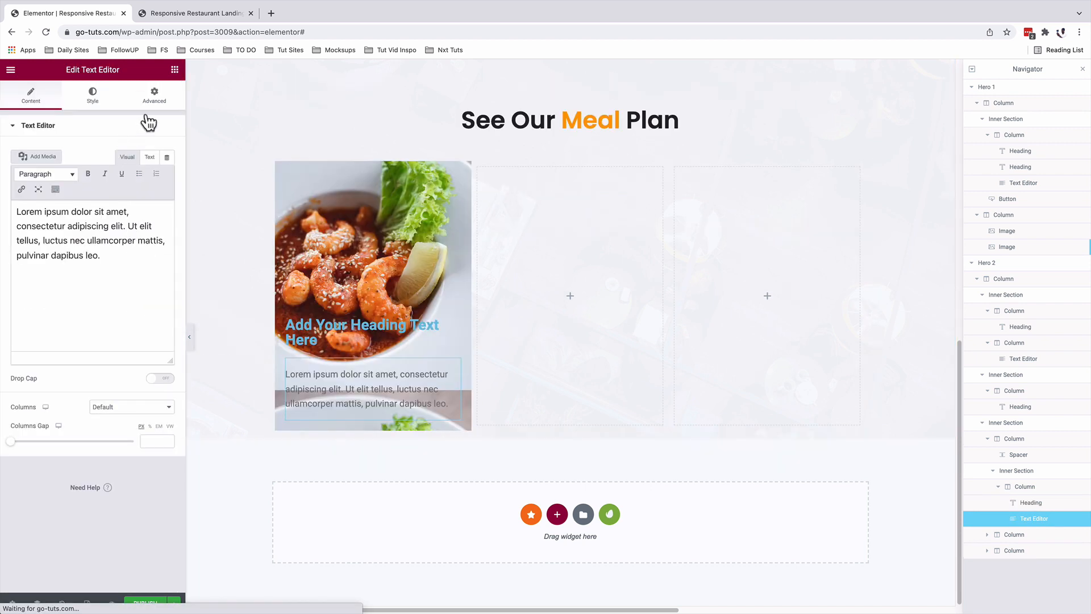
{"action": "left_click", "coordinate": [174, 69]}
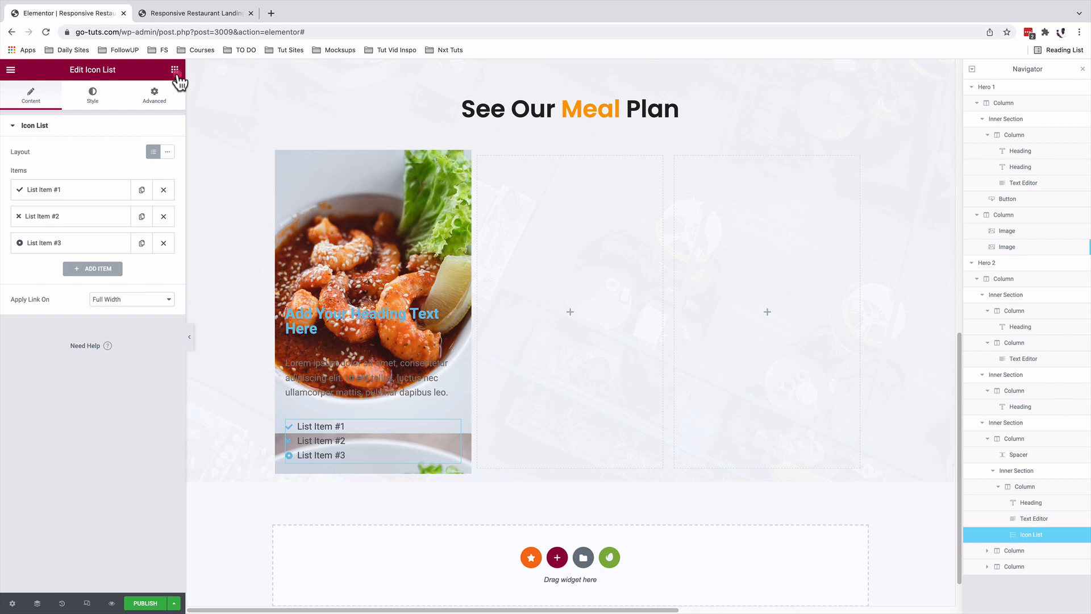
{"action": "left_click", "coordinate": [175, 69]}
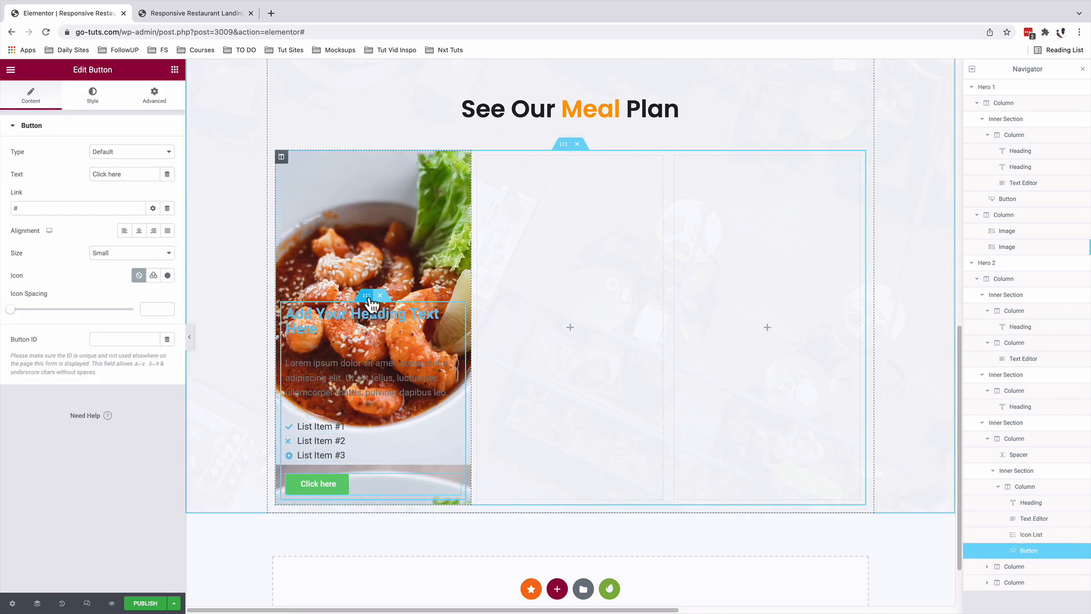
Step: Open the background style settings of the nested inner section that holds the meal card's heading, text, list and button
{"action": "left_click", "coordinate": [367, 296]}
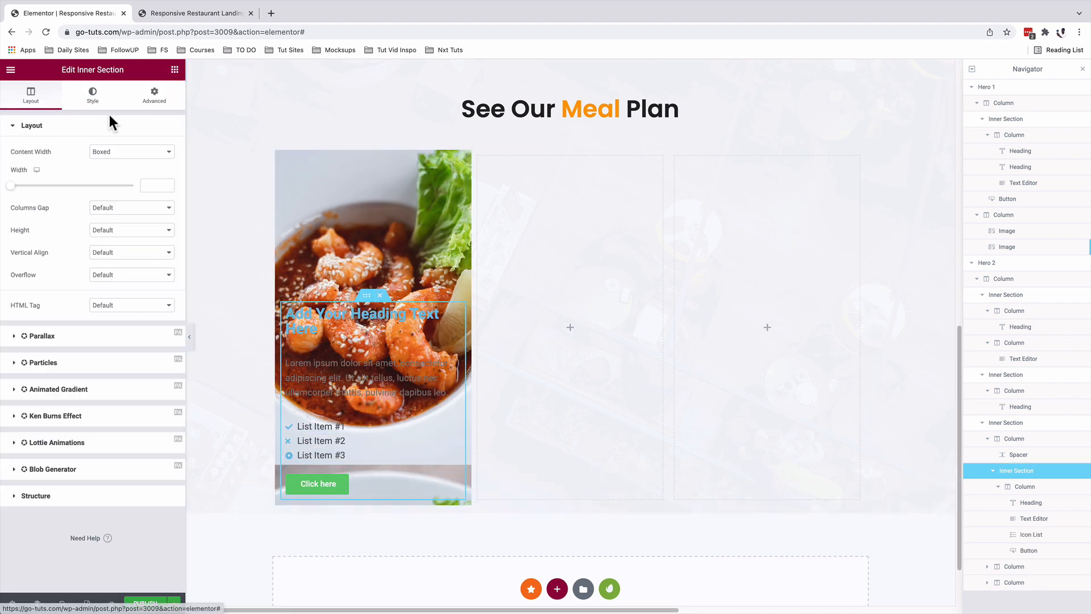
{"action": "left_click", "coordinate": [92, 97]}
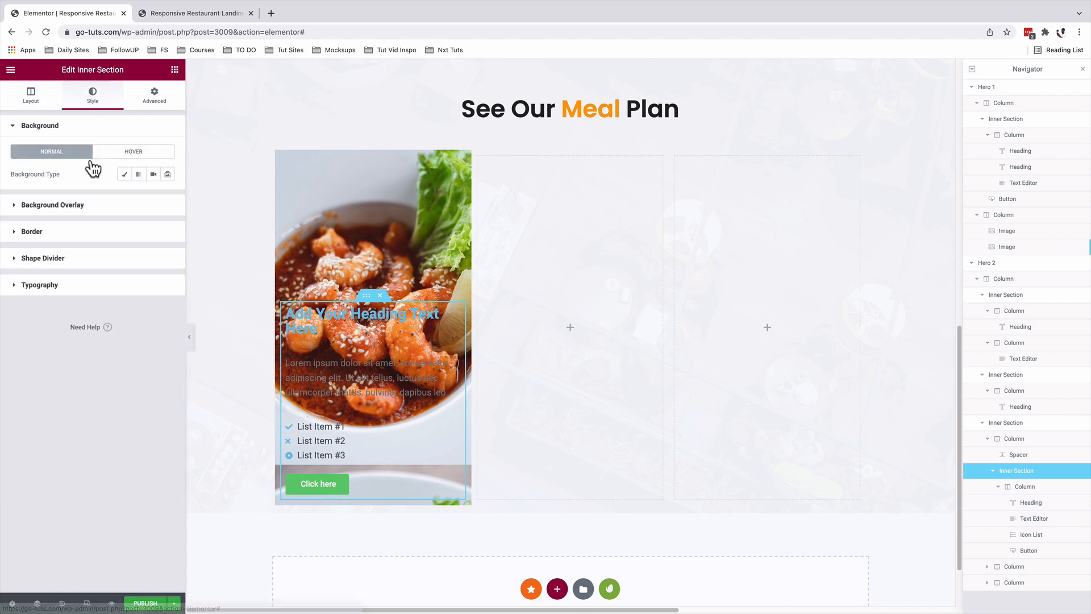
Step: Give the inner section holding the card content a classic background colour of #FF9D02EB
{"action": "left_click", "coordinate": [125, 175]}
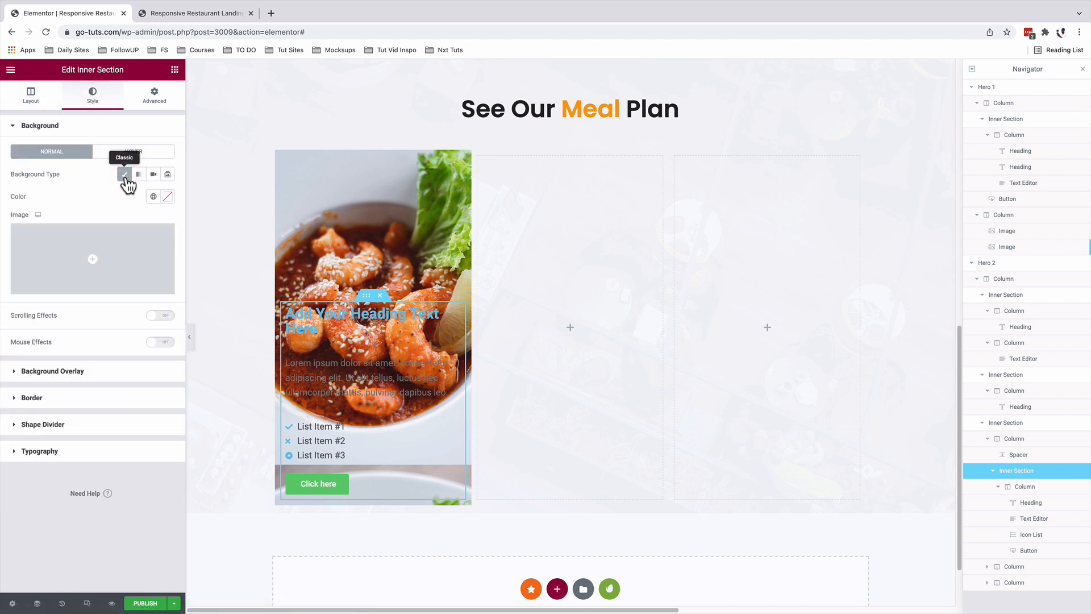
{"action": "left_click", "coordinate": [154, 198]}
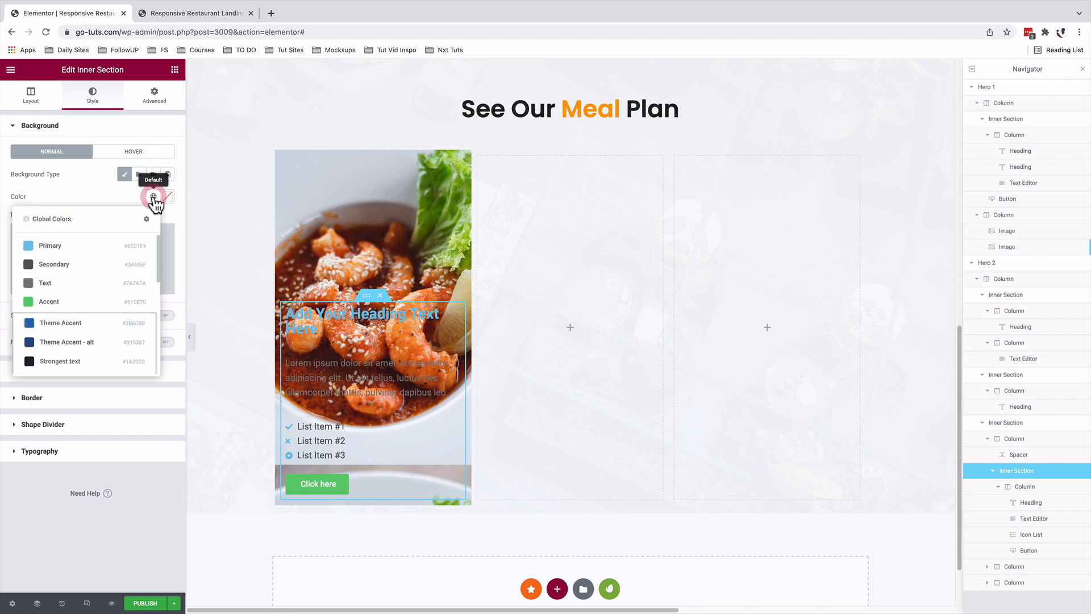
{"action": "left_click", "coordinate": [168, 197]}
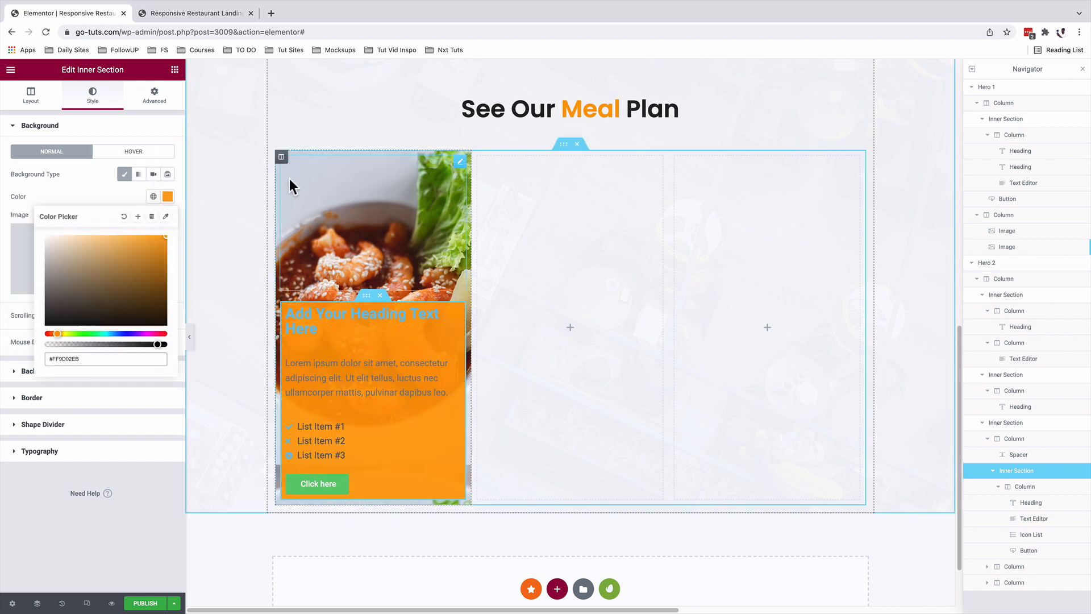
{"action": "type", "text": "#FF9D02EB"}
Step: Set the padding of the outer card column to 0 on all sides
{"action": "left_click", "coordinate": [281, 160]}
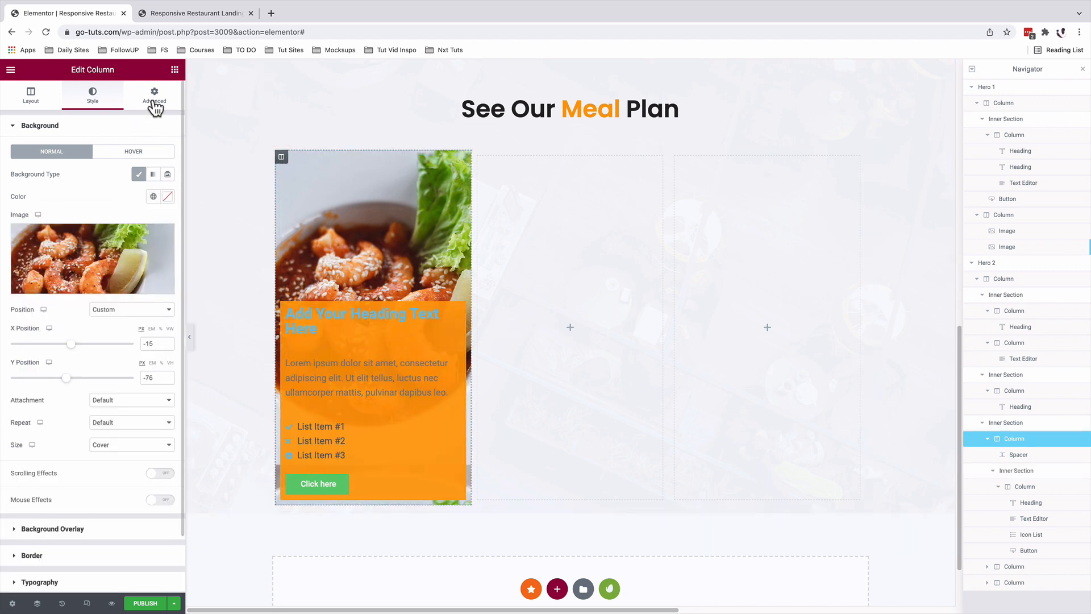
{"action": "left_click", "coordinate": [154, 95]}
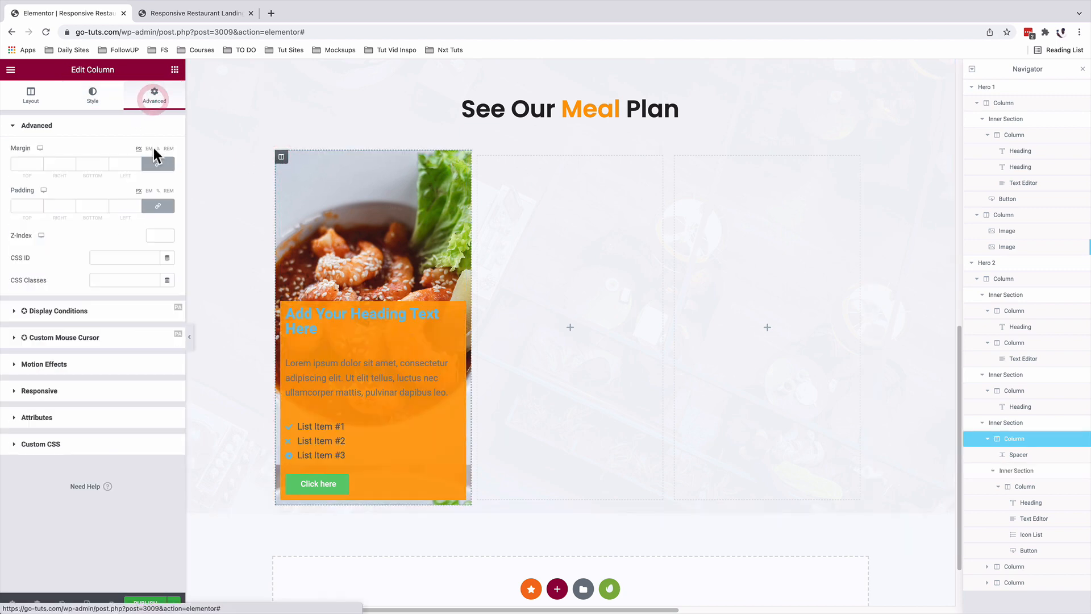
{"action": "left_click", "coordinate": [157, 207]}
{"action": "left_click", "coordinate": [158, 207]}
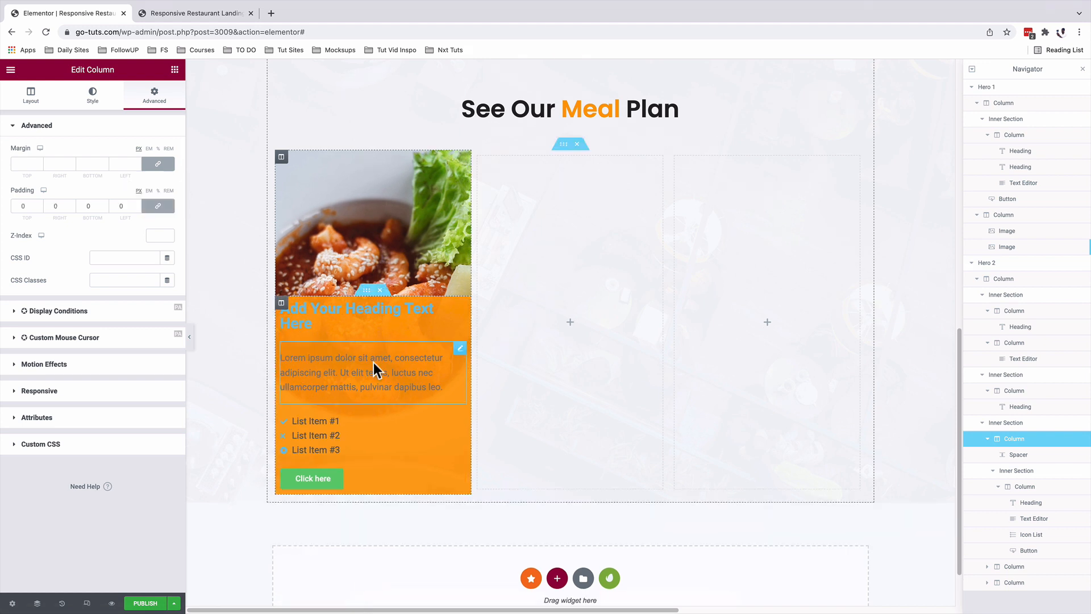
Step: Set the padding of the nested column inside the orange section to 20 px on all sides
{"action": "left_click", "coordinate": [281, 303]}
{"action": "left_click", "coordinate": [154, 95]}
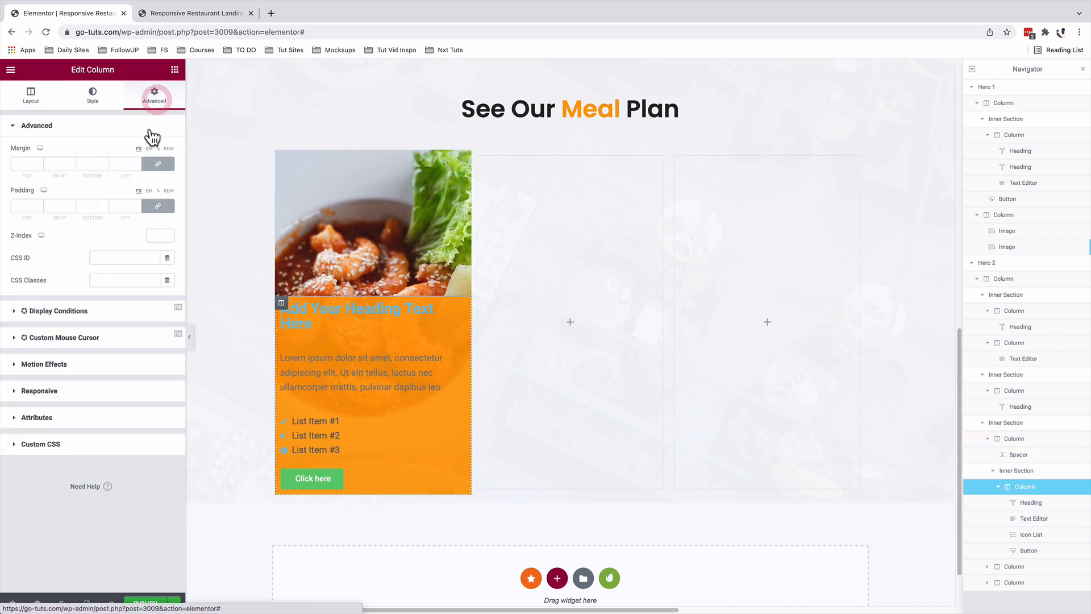
{"action": "type", "text": "20"}
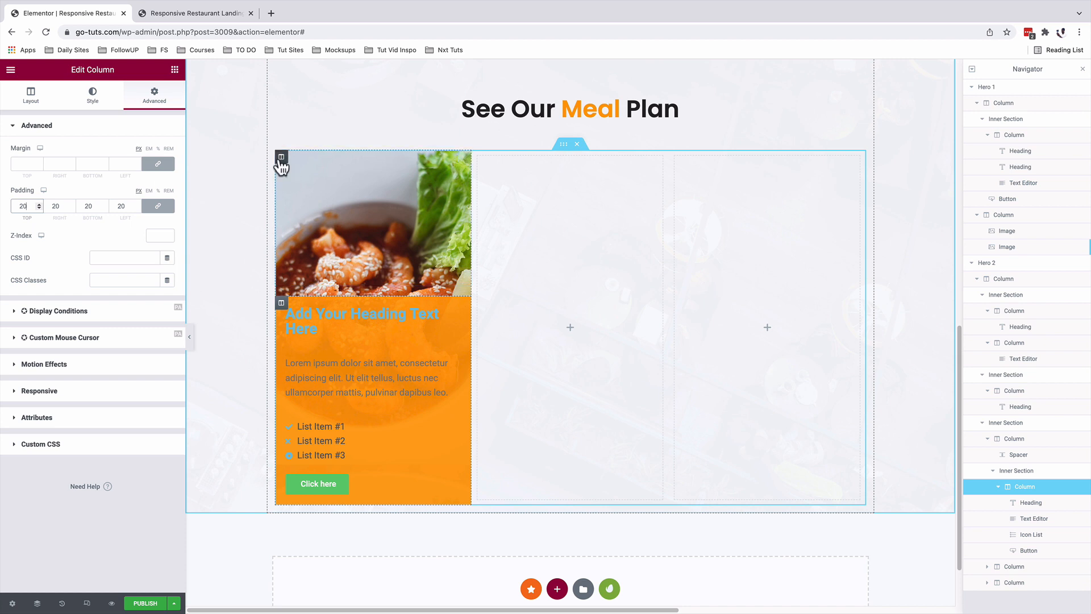
Step: Set the outer card column's width to 38%
{"action": "left_click", "coordinate": [279, 159]}
{"action": "left_click", "coordinate": [31, 95]}
{"action": "left_click", "coordinate": [154, 152]}
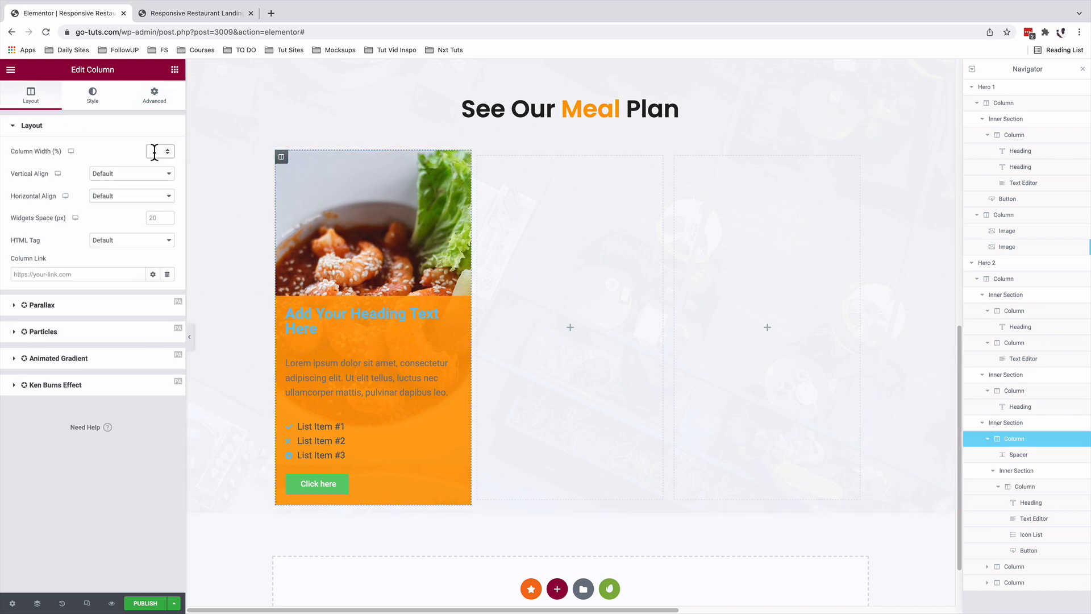
{"action": "type", "text": "38"}
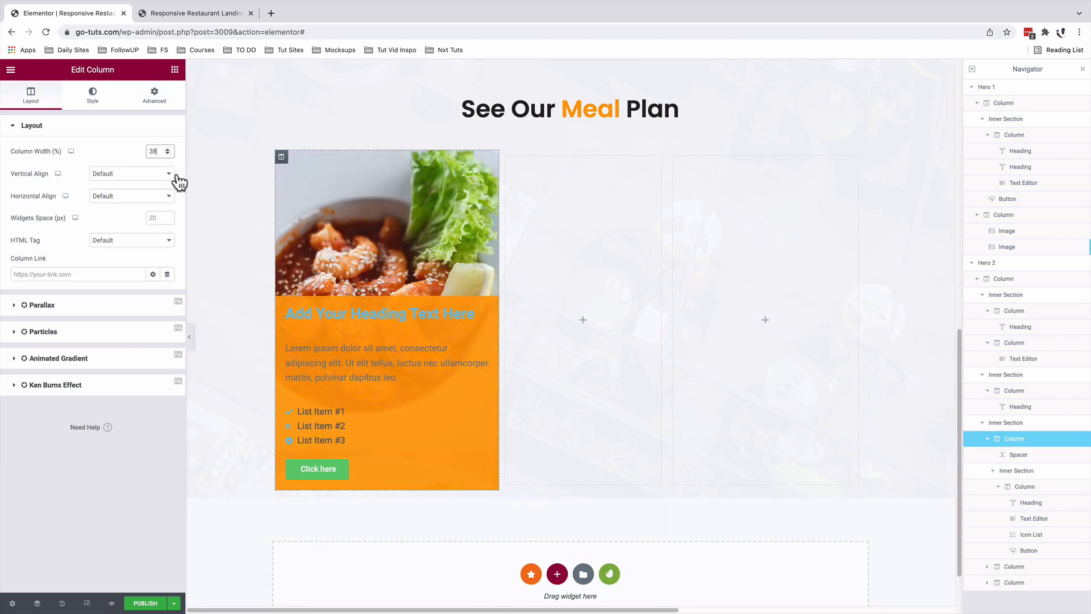
Step: Change the card heading's title to "Spicy Curry."
{"action": "left_click", "coordinate": [483, 316]}
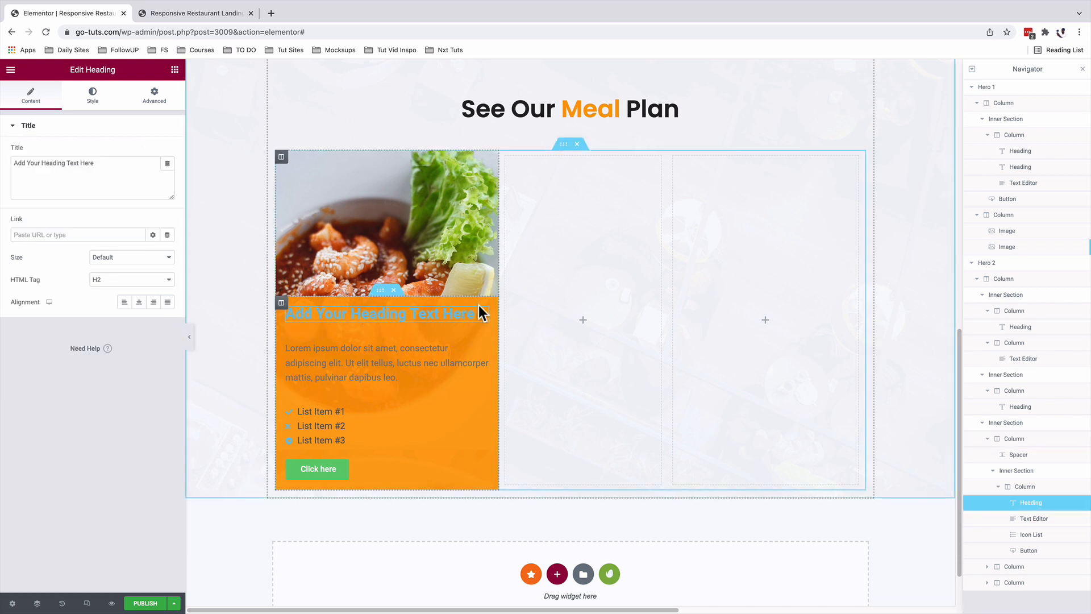
{"action": "left_click_drag", "start_coordinate": [105, 163], "coordinate": [8, 162]}
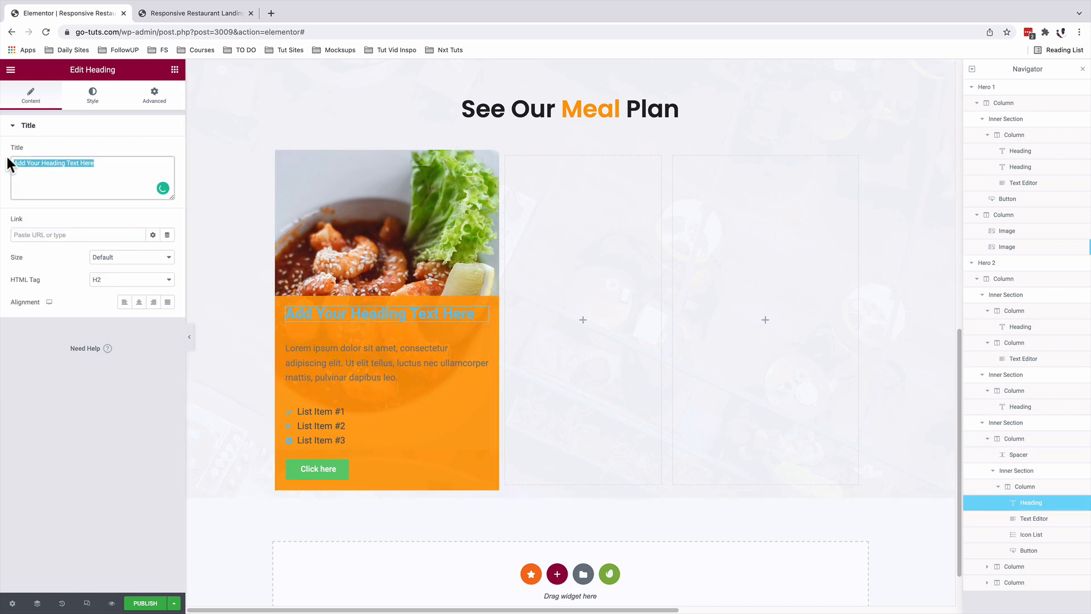
{"action": "type", "text": "Spicy Curry."}
Step: Style the card heading with white text (#FFFFFF) and the Popins 45 global font
{"action": "left_click", "coordinate": [93, 97]}
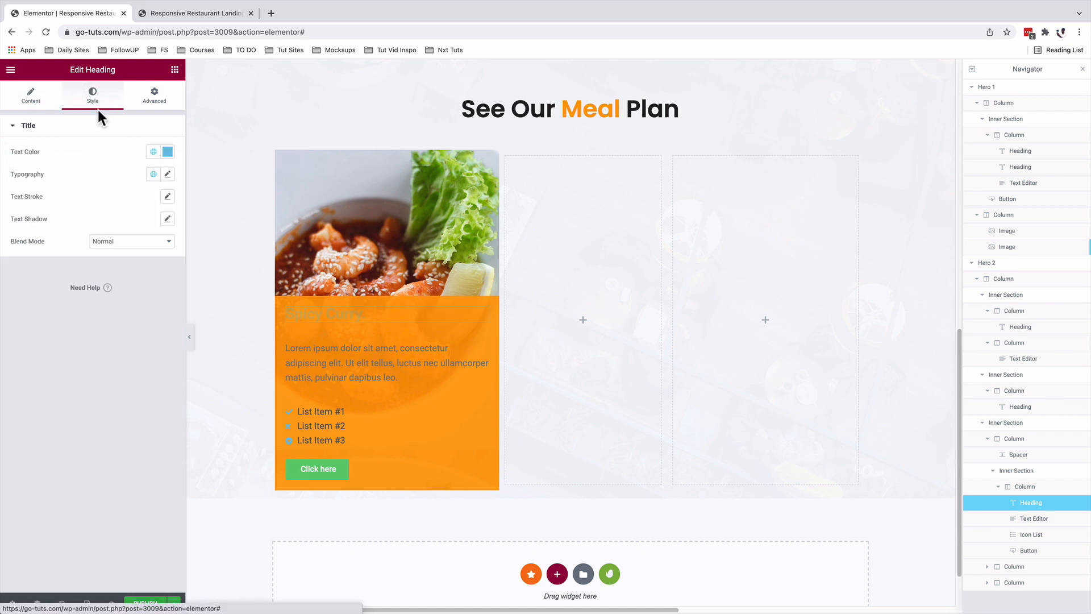
{"action": "left_click", "coordinate": [167, 152]}
{"action": "left_click_drag", "start_coordinate": [78, 215], "coordinate": [17, 176]}
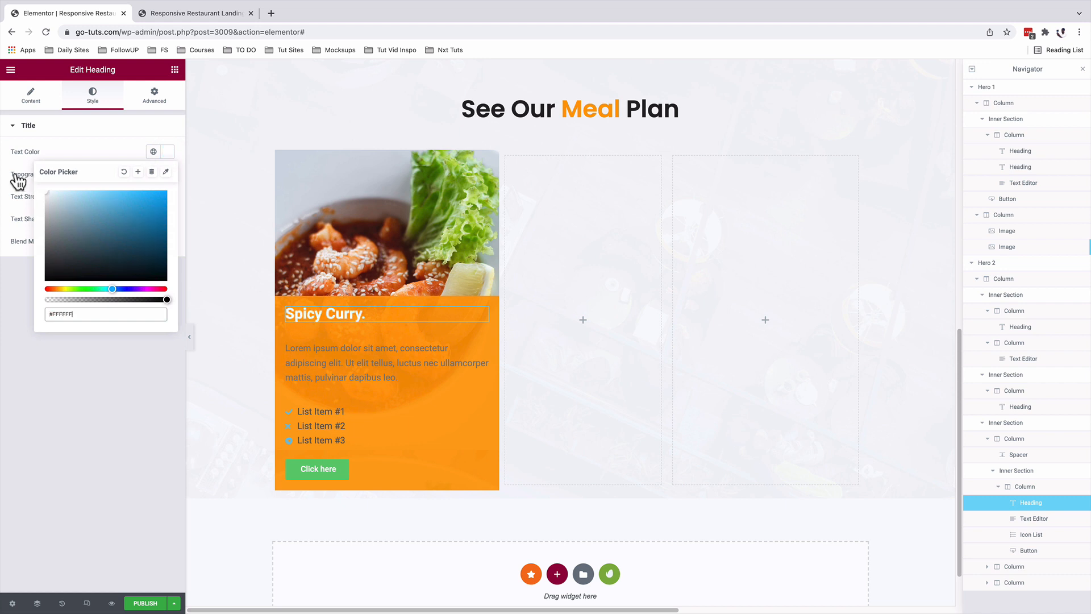
{"action": "left_click", "coordinate": [66, 143]}
{"action": "left_click", "coordinate": [154, 174]}
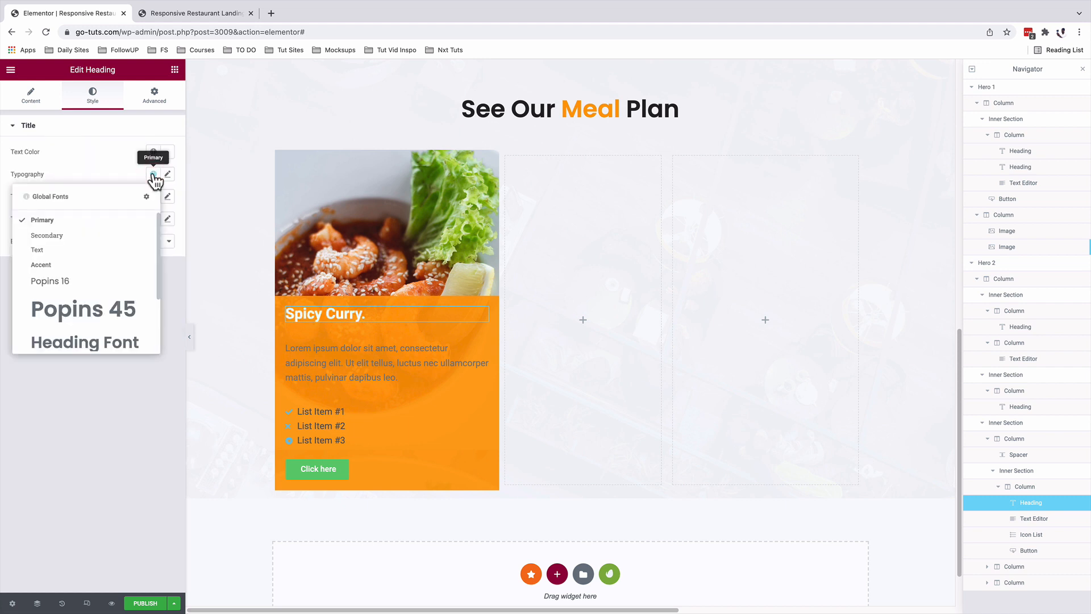
{"action": "left_click", "coordinate": [92, 308]}
Step: Style the card's paragraph with white text (#FFFFFF) and the Content Text global font
{"action": "left_click", "coordinate": [482, 366]}
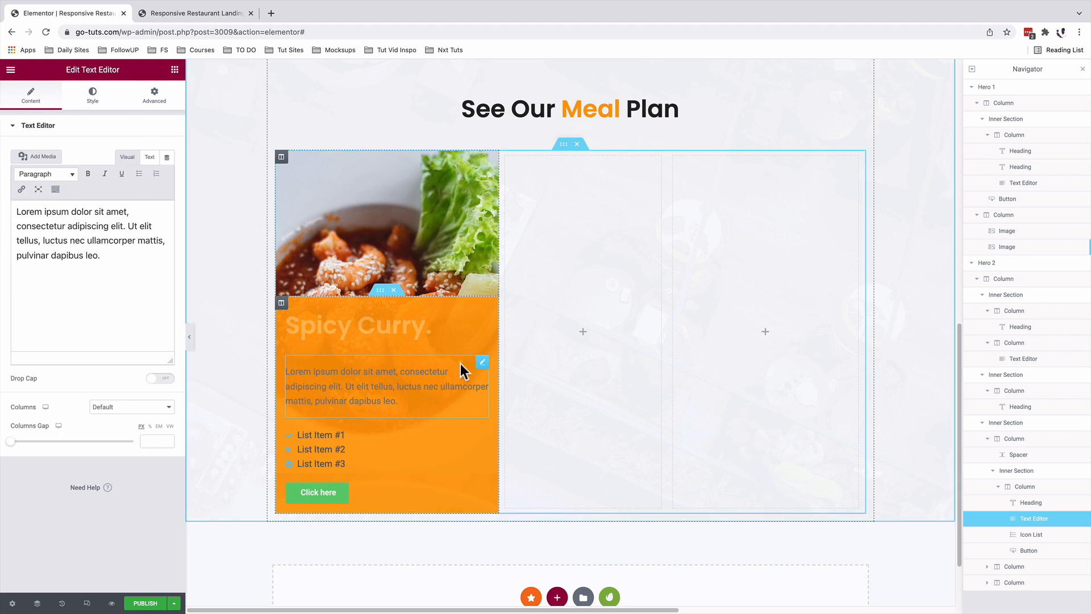
{"action": "left_click", "coordinate": [93, 95]}
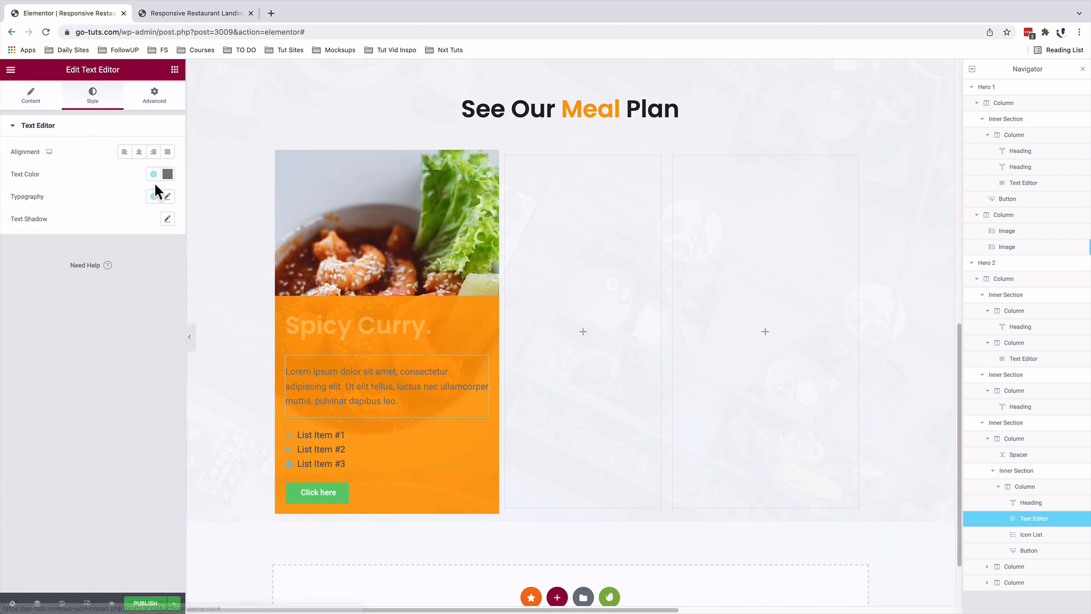
{"action": "left_click", "coordinate": [167, 176]}
{"action": "left_click_drag", "start_coordinate": [76, 225], "coordinate": [17, 206]}
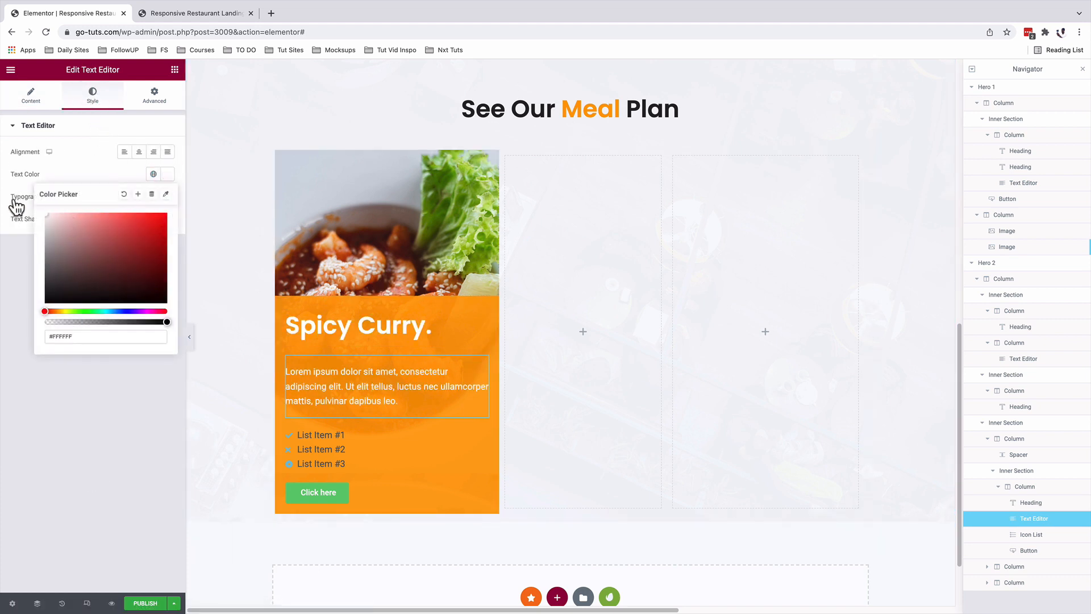
{"action": "left_click", "coordinate": [47, 171]}
{"action": "left_click", "coordinate": [153, 196]}
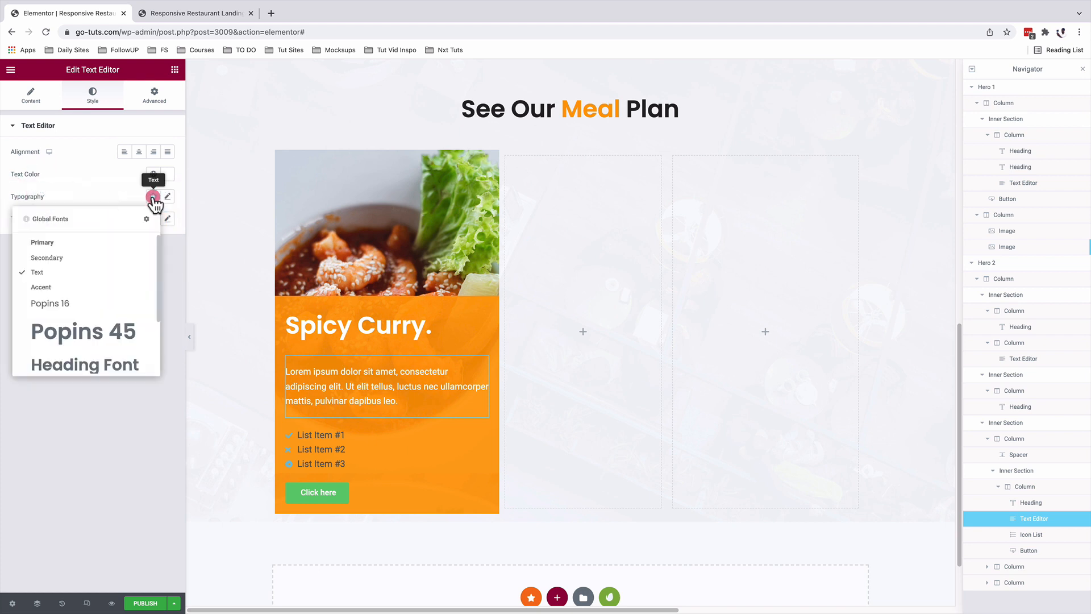
{"action": "scroll", "coordinate": [93, 302], "scroll_direction": "down", "scroll_amount": 3}
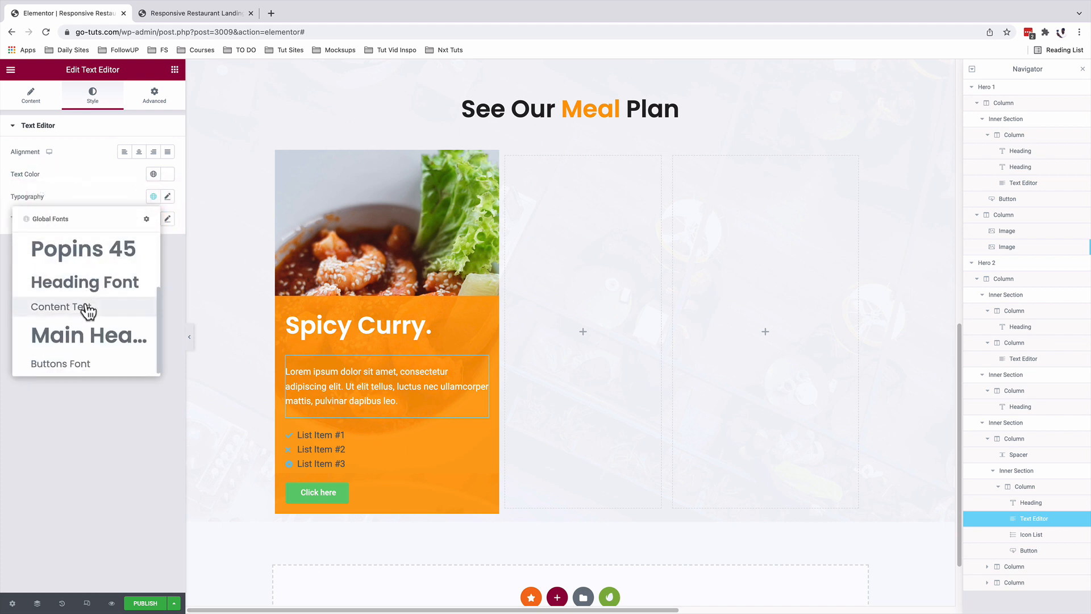
{"action": "left_click", "coordinate": [88, 310]}
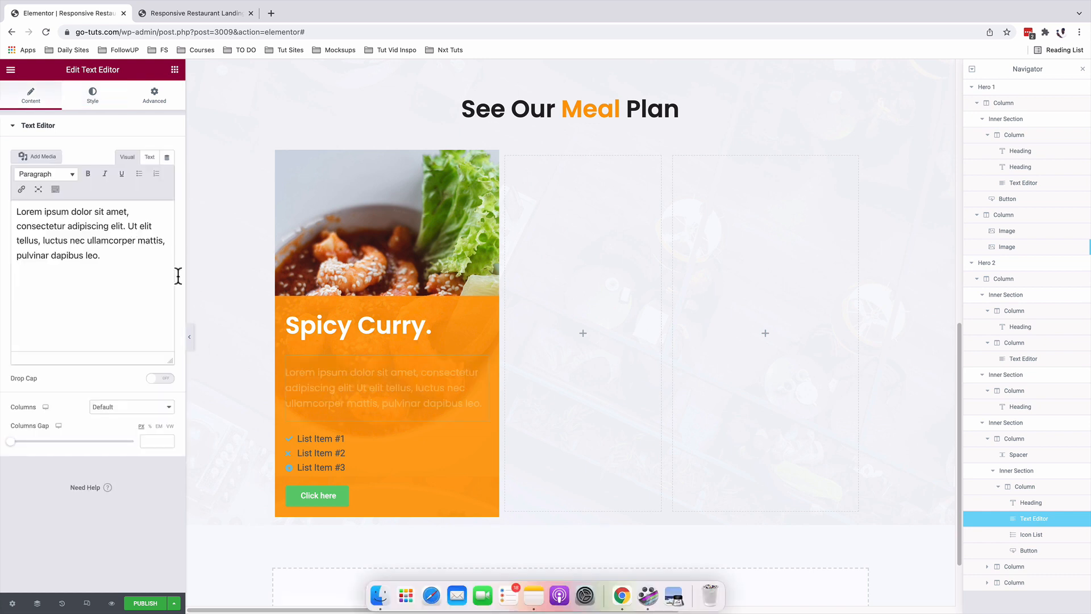
Step: Replace the card's paragraph text with "Humblebrag la croix, pok pok aesthetic fam flexitarian wayfarers health goth."
{"action": "key", "text": "ctrl+a"}
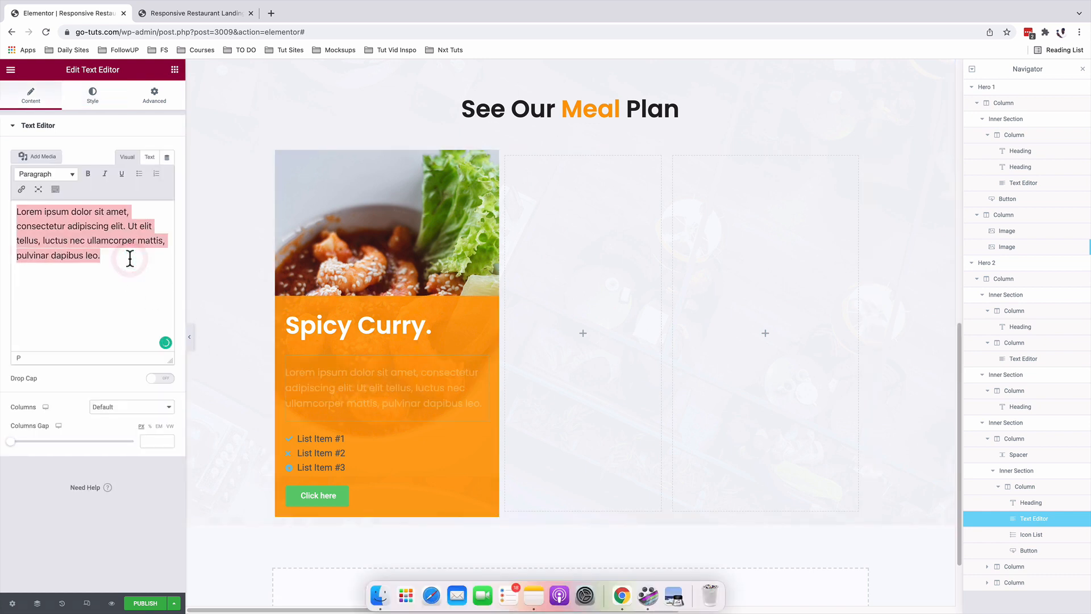
{"action": "type", "text": "Humblebrag la croix, pok pok aesthetic fam flexitarian wayfarers health goth."}
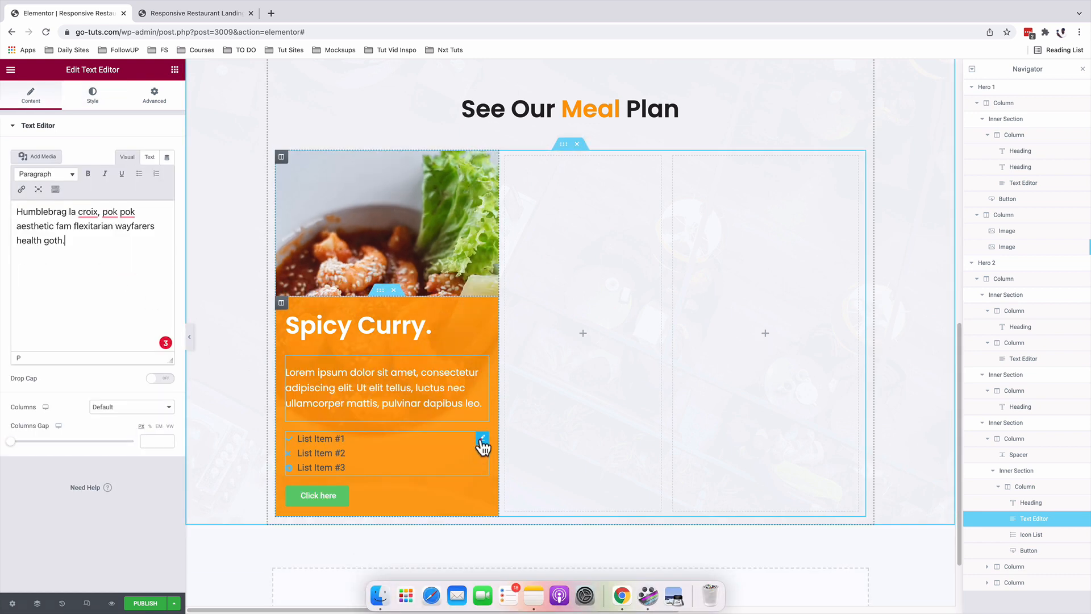
Step: Remove the second and third items from the card's icon list
{"action": "left_click", "coordinate": [482, 438]}
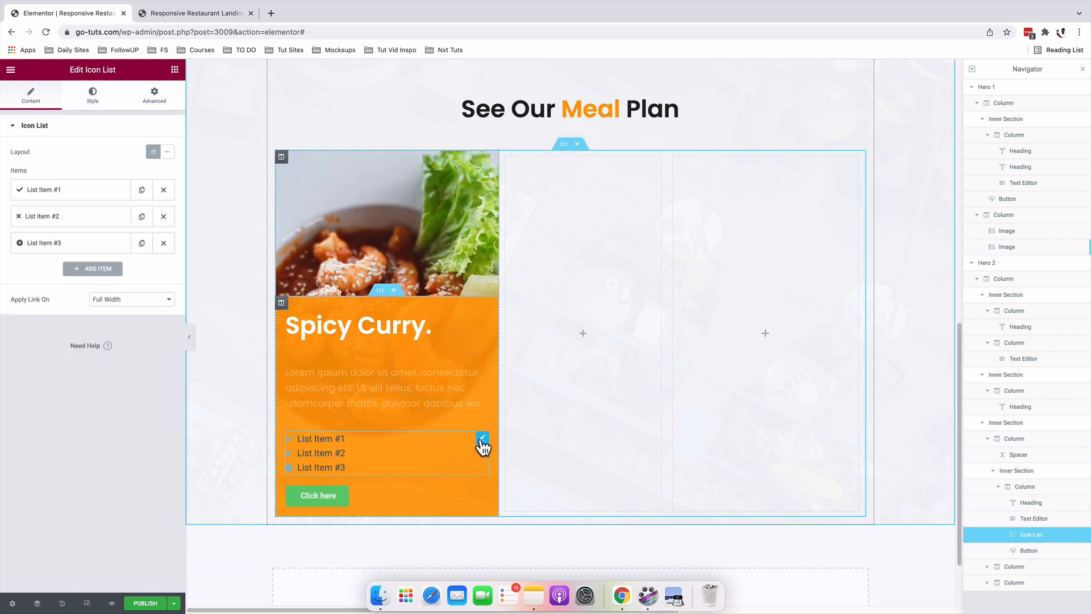
{"action": "left_click", "coordinate": [163, 242]}
{"action": "left_click", "coordinate": [163, 218]}
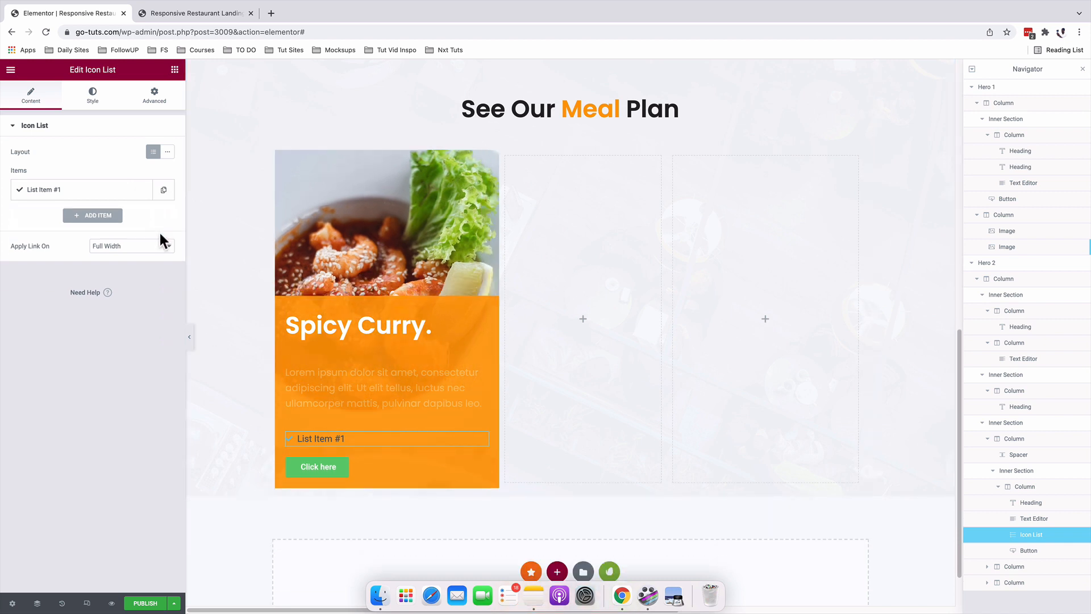
Step: Set the remaining list item's text to "12:00 to 17:00" and replace its icon with an outlined clock
{"action": "left_click", "coordinate": [89, 197]}
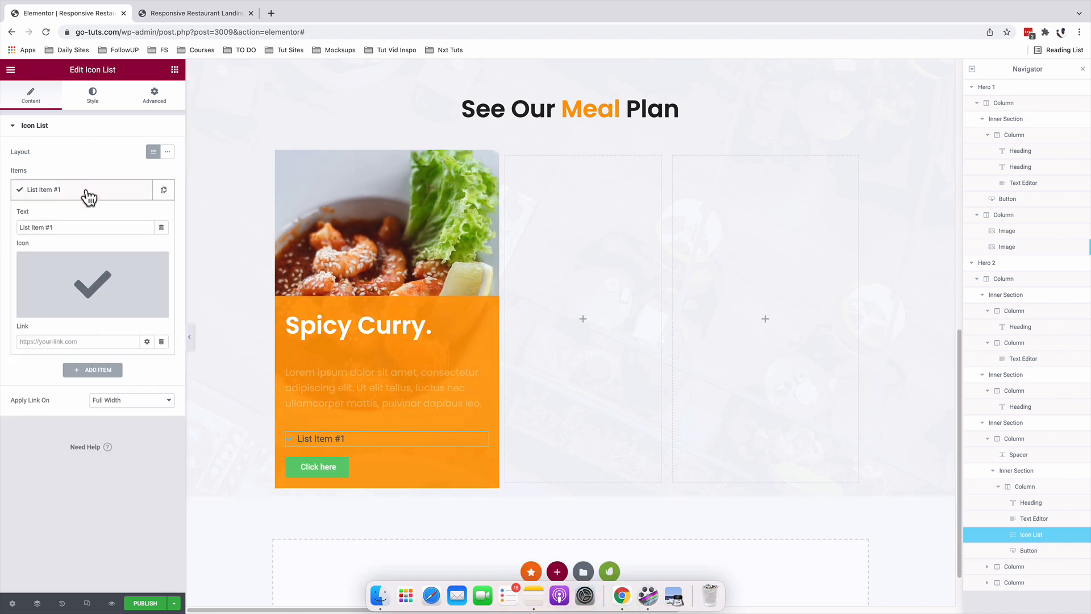
{"action": "left_click_drag", "start_coordinate": [14, 227], "coordinate": [100, 233]}
{"action": "triple_click", "coordinate": [92, 228]}
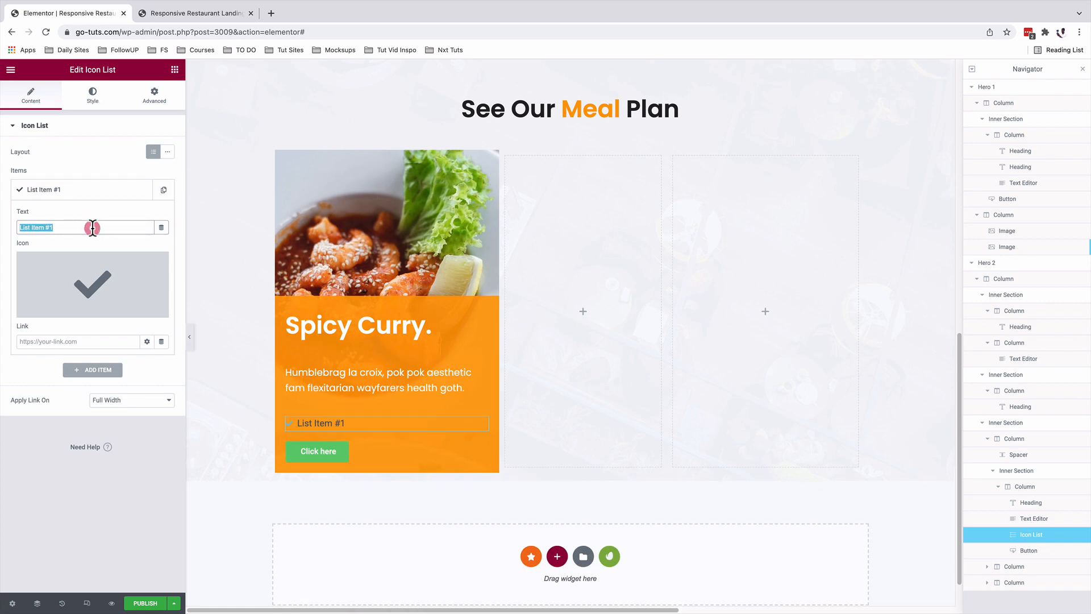
{"action": "type", "text": "12:00 to 17:00"}
{"action": "left_click", "coordinate": [85, 284]}
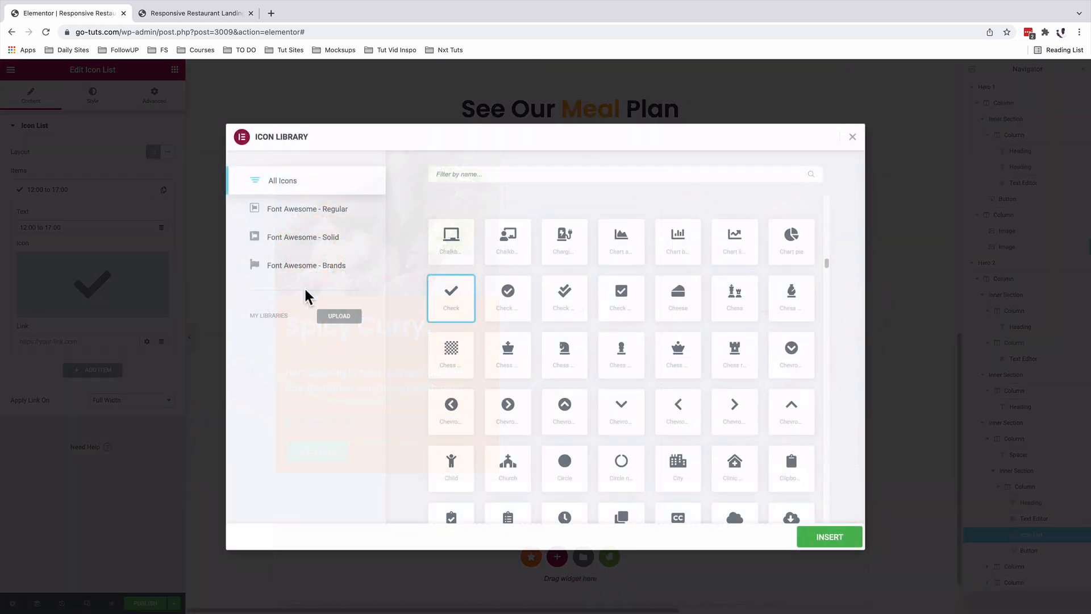
{"action": "scroll", "coordinate": [625, 370], "scroll_direction": "down", "scroll_amount": 10}
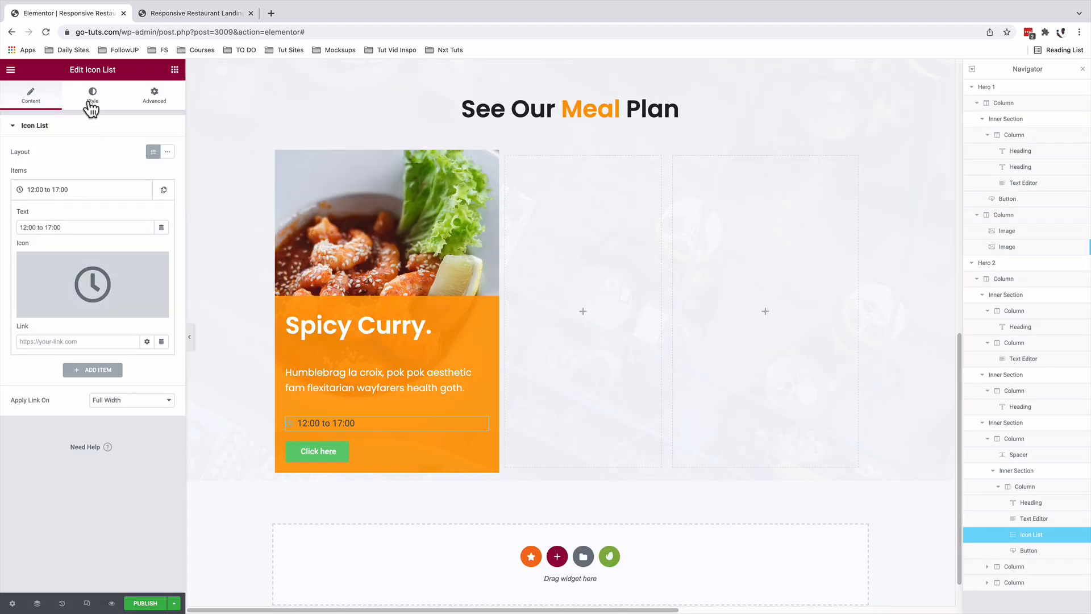
Step: Set the icon colour of the card's icon list to white
{"action": "left_click", "coordinate": [91, 96]}
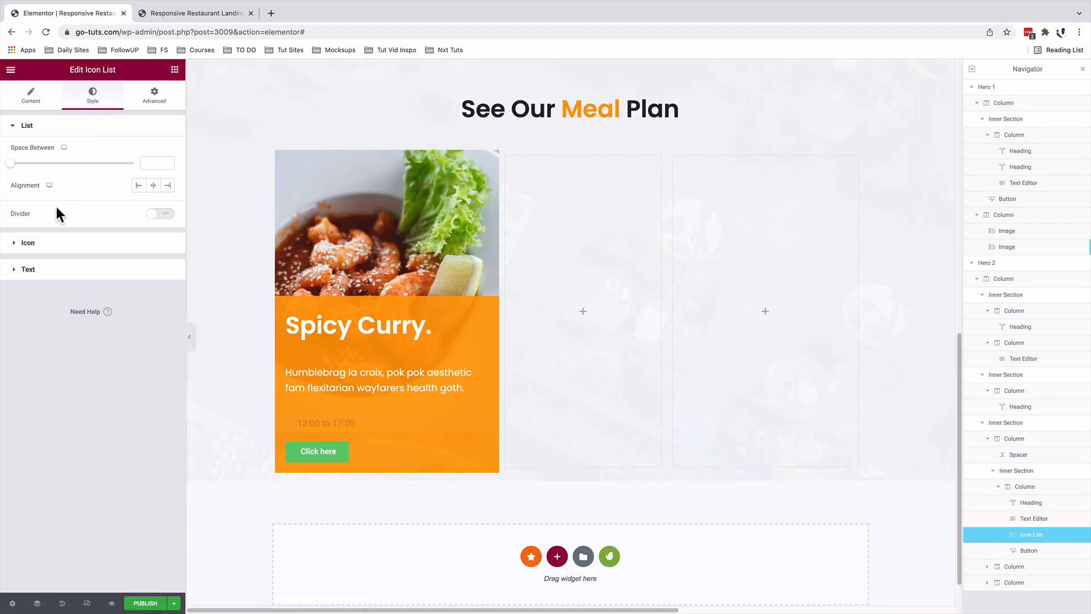
{"action": "left_click", "coordinate": [50, 243]}
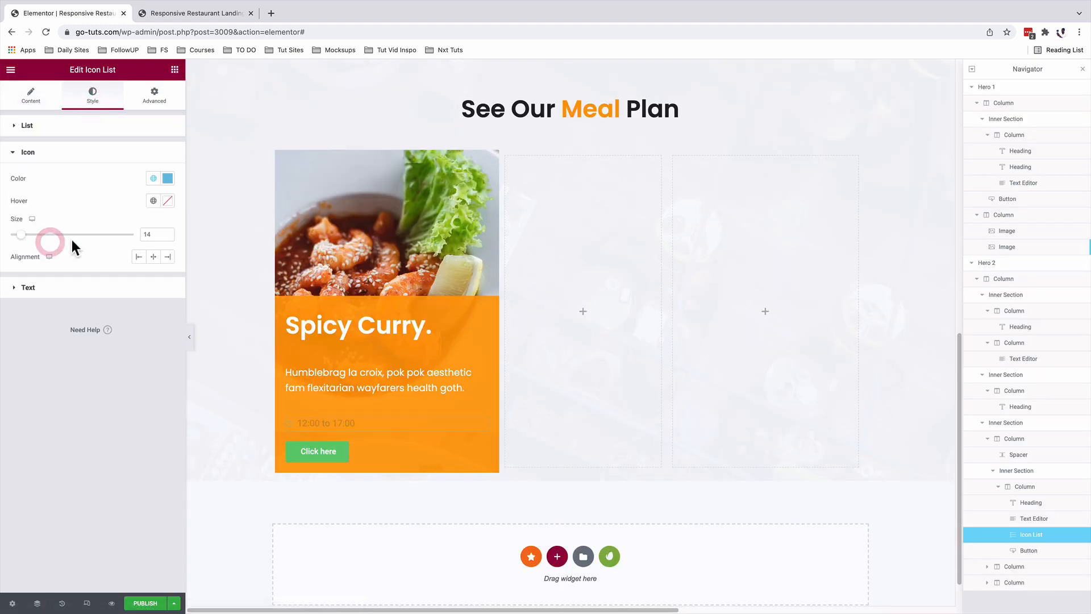
{"action": "left_click", "coordinate": [167, 178]}
{"action": "left_click_drag", "start_coordinate": [81, 216], "coordinate": [28, 203]}
Step: Set the text colour of the card's icon list to white
{"action": "left_click", "coordinate": [27, 288]}
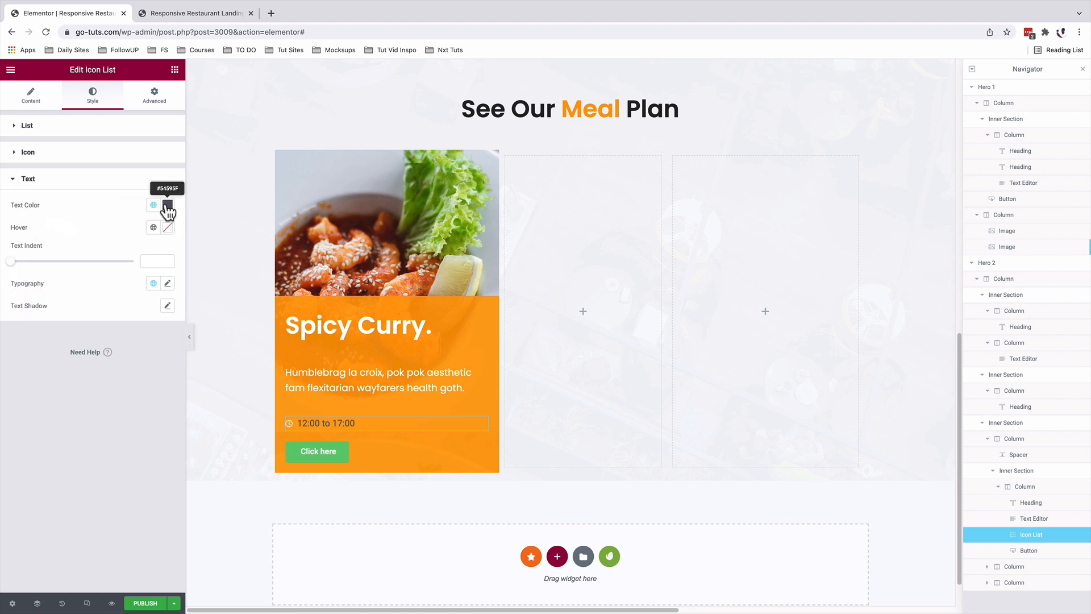
{"action": "left_click", "coordinate": [167, 205]}
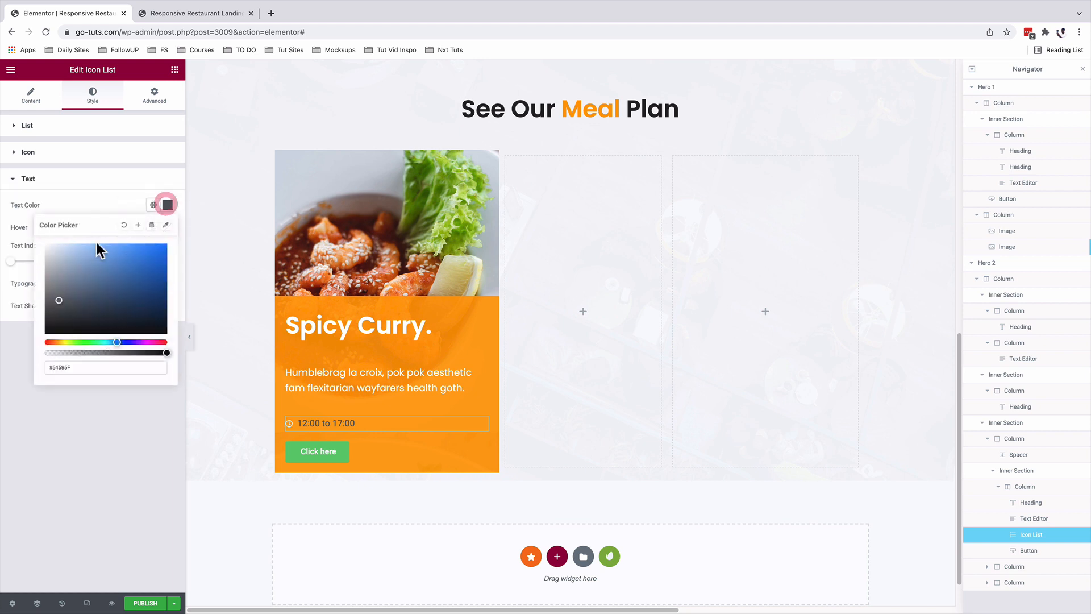
{"action": "left_click_drag", "start_coordinate": [97, 243], "coordinate": [39, 236]}
{"action": "left_click", "coordinate": [81, 207]}
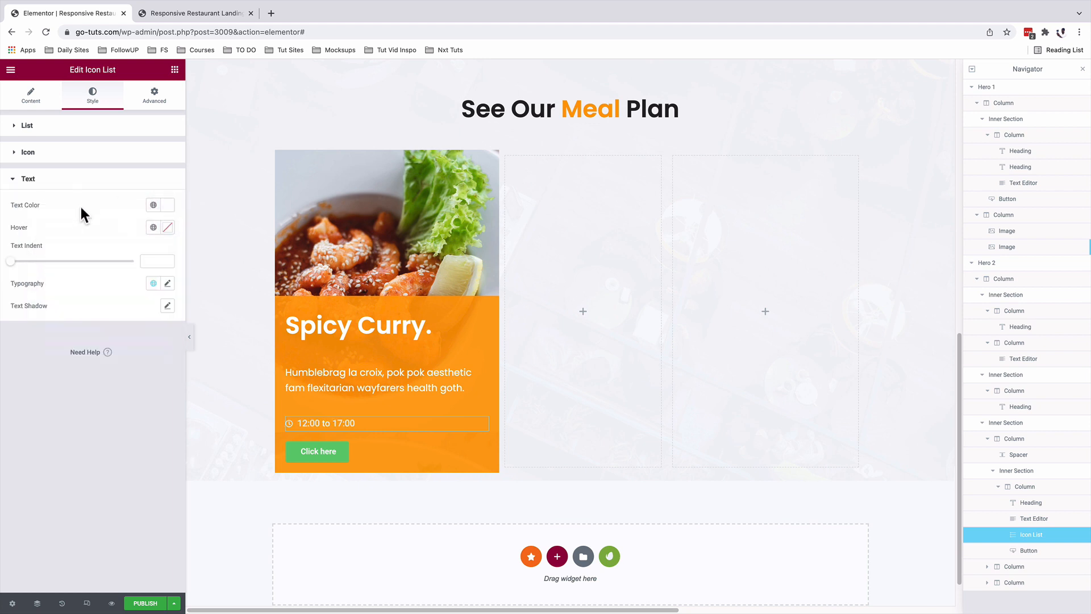
Step: Apply the Content Text global font to the text of the card's icon list
{"action": "left_click", "coordinate": [153, 283]}
{"action": "scroll", "coordinate": [91, 370], "scroll_direction": "down", "scroll_amount": 4}
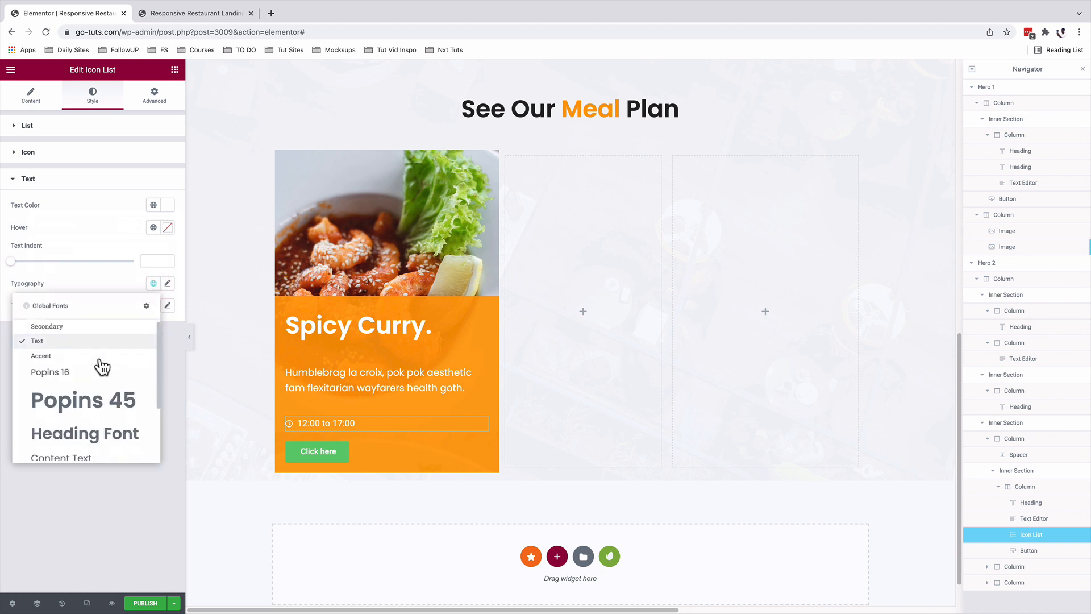
{"action": "left_click", "coordinate": [89, 395]}
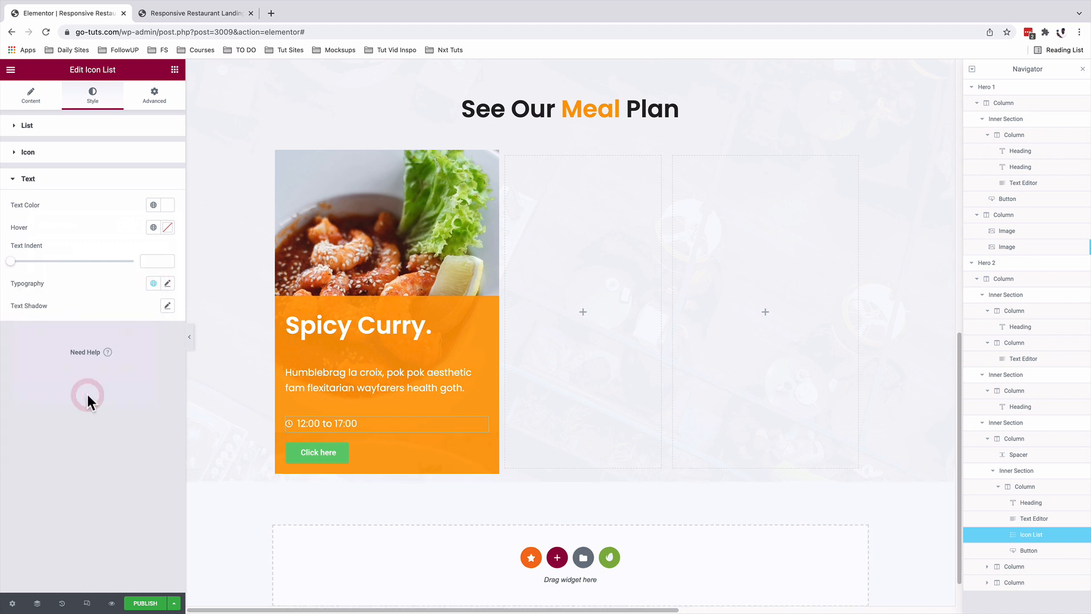
Step: Set the width of the card's icon list to Inline (auto)
{"action": "left_click", "coordinate": [160, 100]}
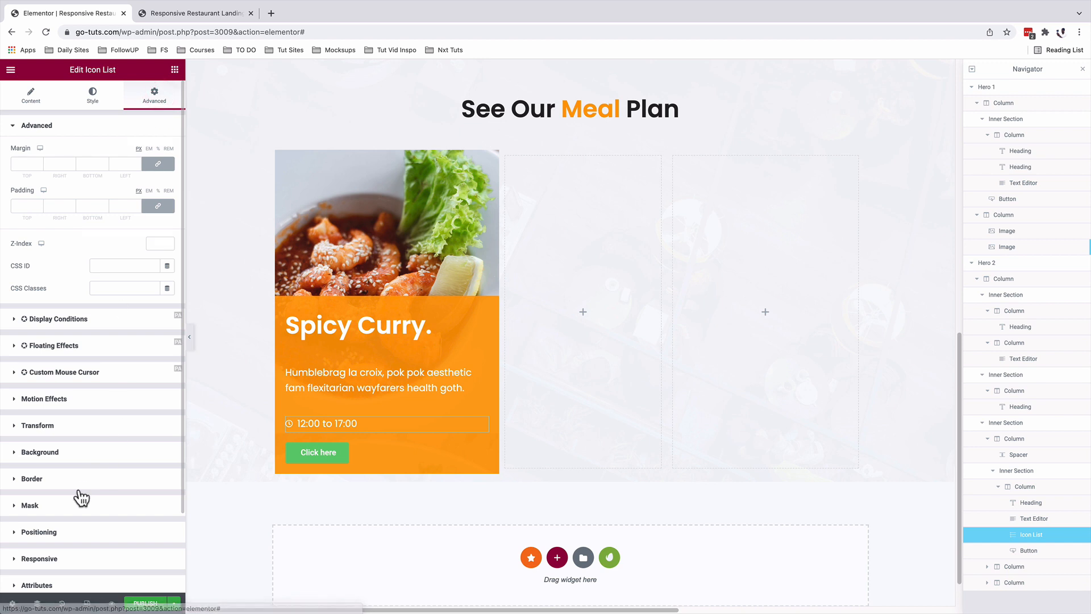
{"action": "left_click", "coordinate": [56, 533]}
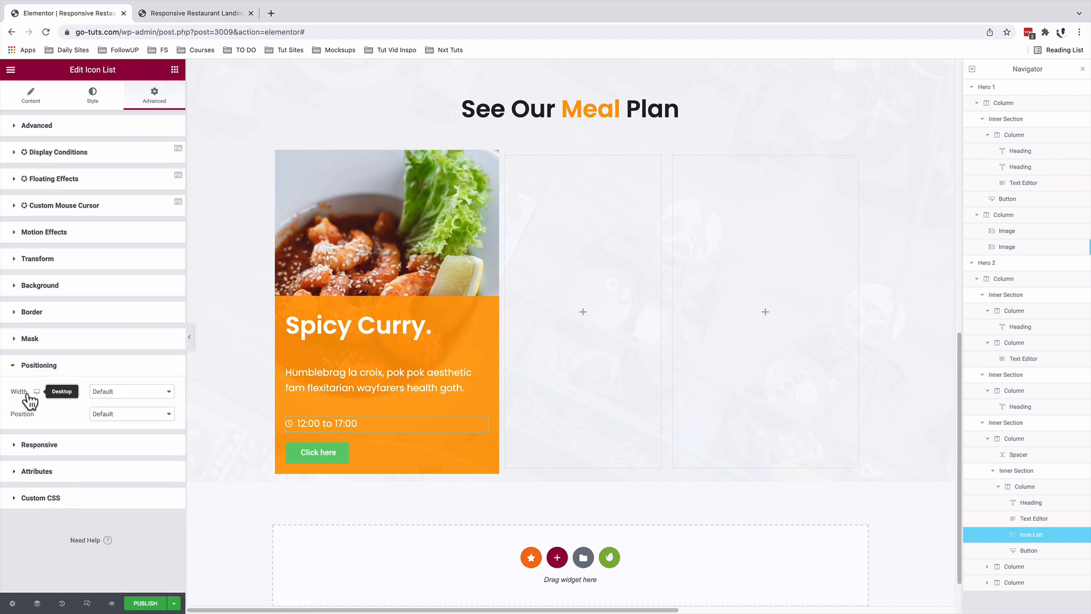
{"action": "left_click", "coordinate": [102, 392]}
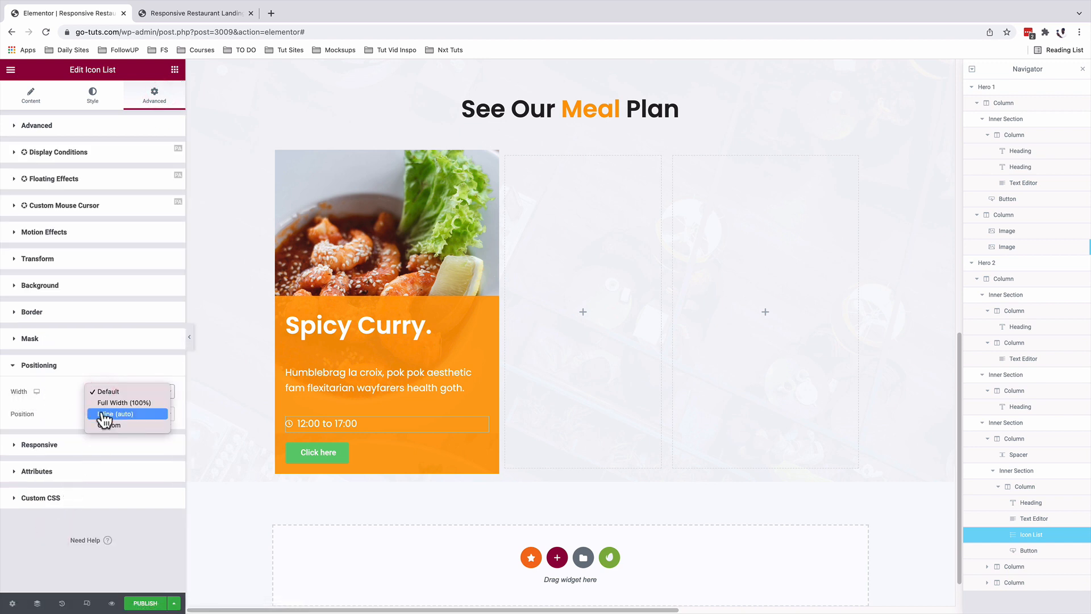
{"action": "left_click", "coordinate": [105, 415]}
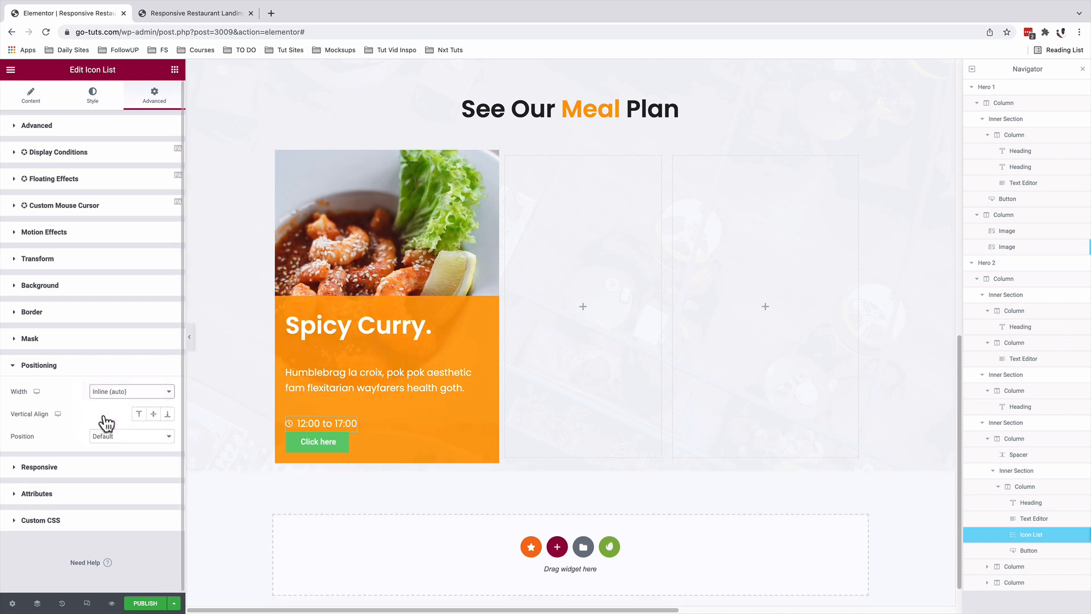
Step: Change the text of the card's button to "Order Now"
{"action": "left_click", "coordinate": [421, 442]}
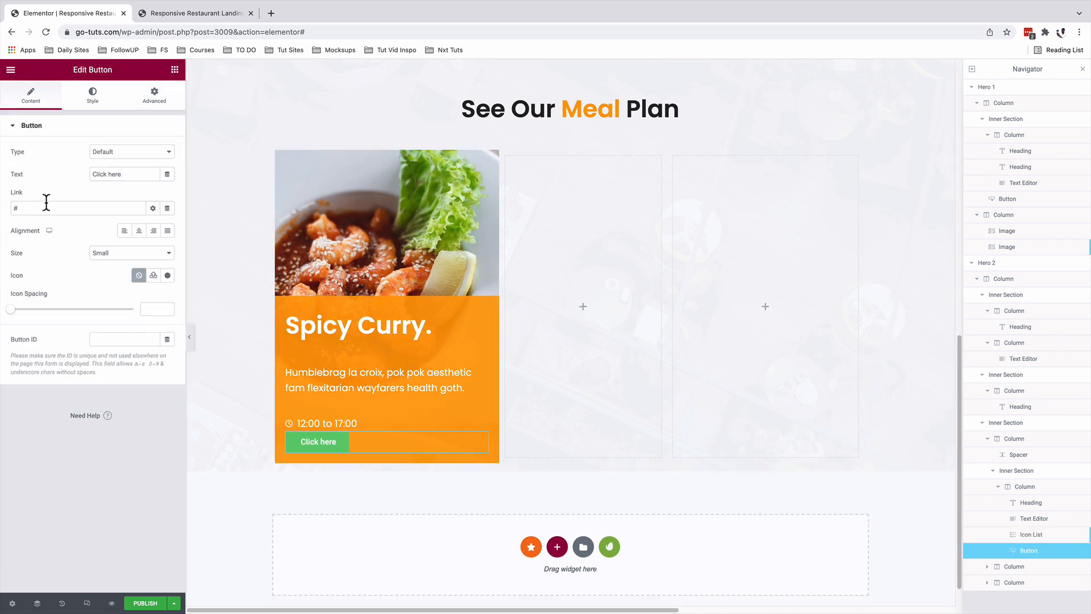
{"action": "triple_click", "coordinate": [127, 175]}
{"action": "type", "text": "Order Now"}
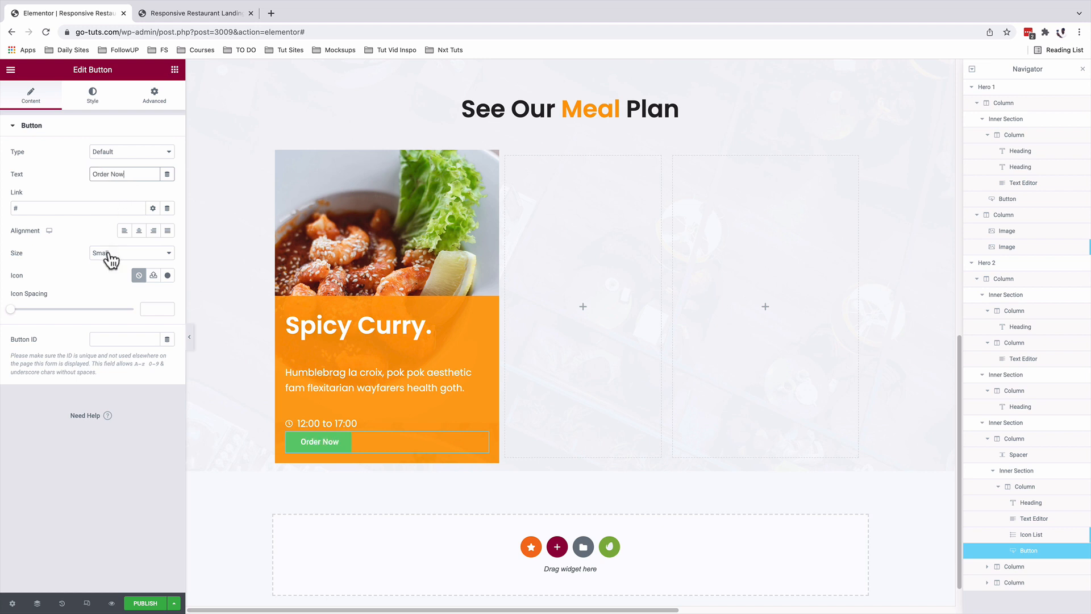
Step: Set the size of the "Order Now" button to Medium
{"action": "left_click", "coordinate": [111, 261]}
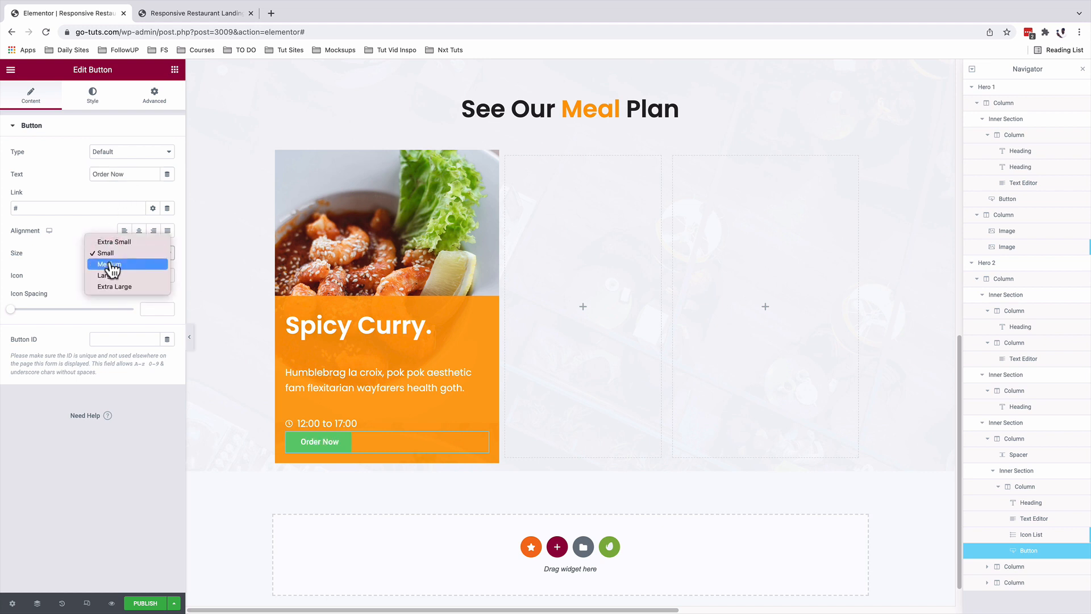
{"action": "left_click", "coordinate": [110, 263]}
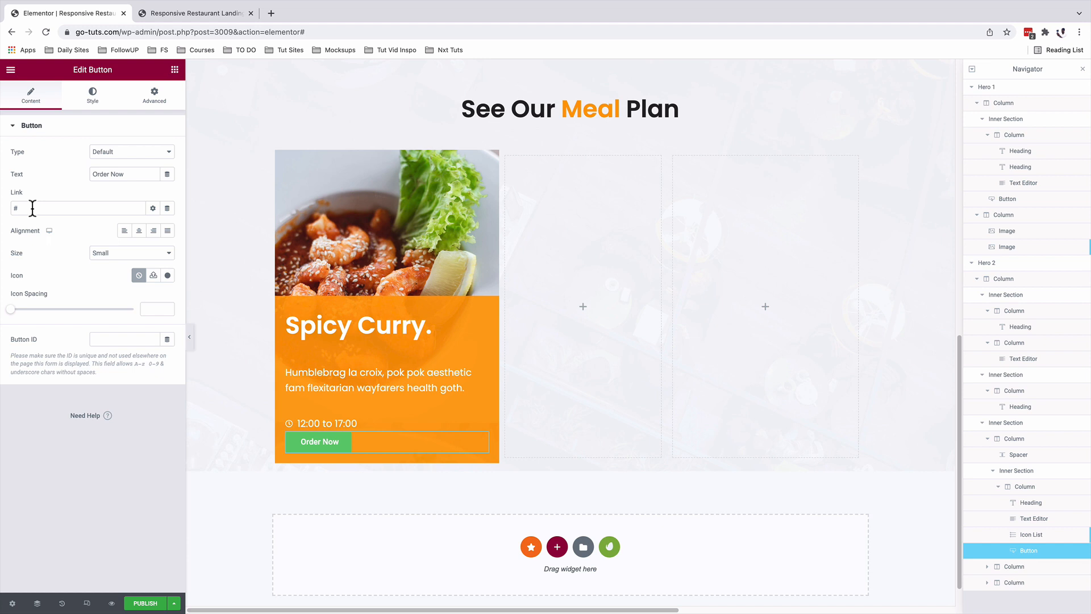
{"action": "left_click_drag", "start_coordinate": [32, 208], "coordinate": [9, 214]}
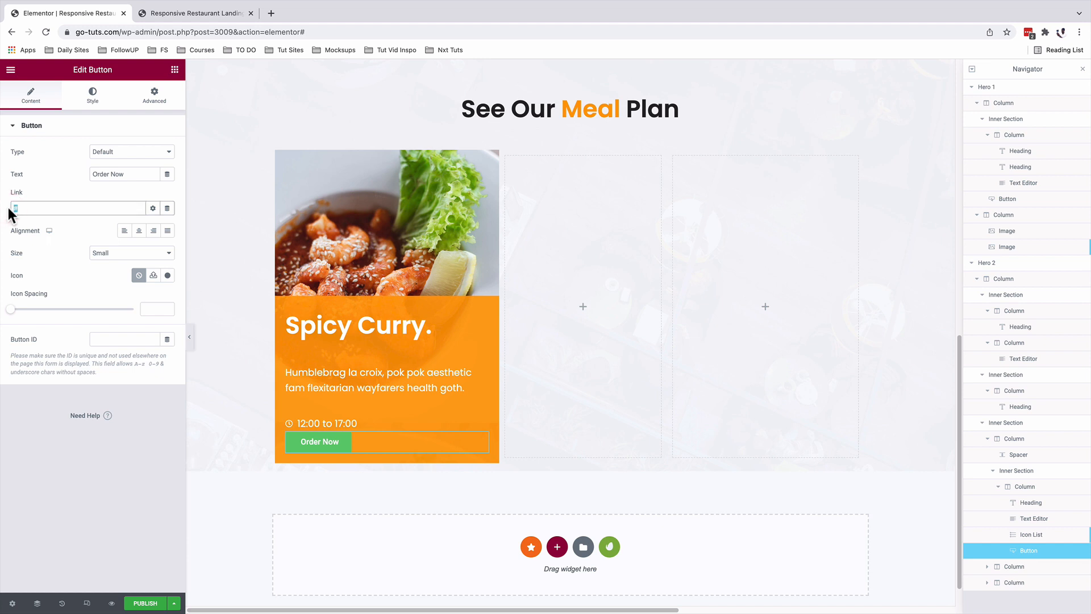
{"action": "left_click", "coordinate": [106, 254]}
{"action": "left_click", "coordinate": [41, 255]}
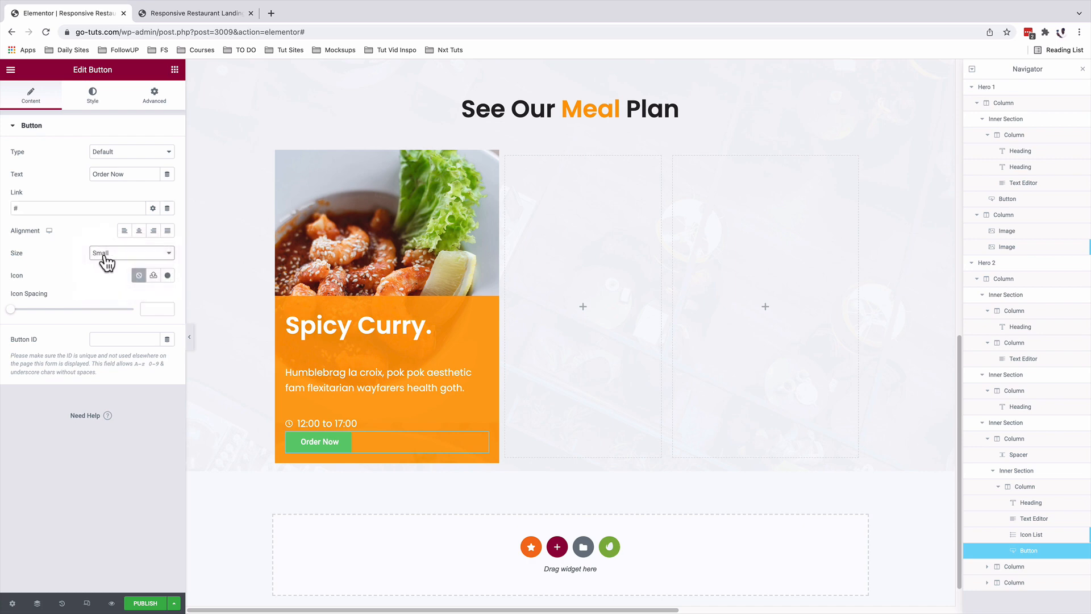
{"action": "left_click", "coordinate": [105, 255]}
{"action": "left_click", "coordinate": [104, 265]}
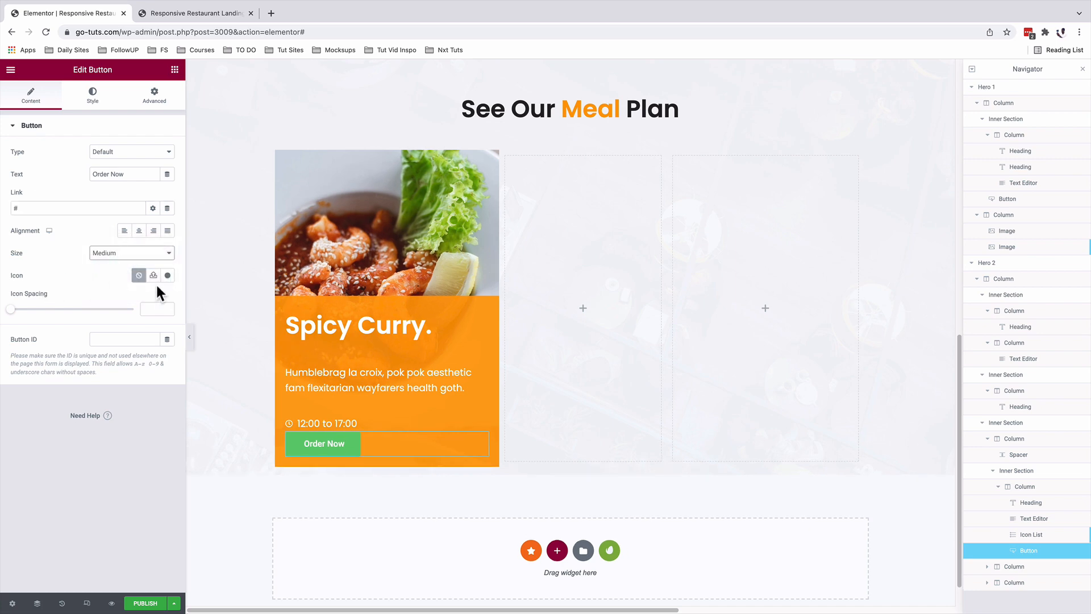
Step: Add a right-pointing arrow icon to the "Order Now" button and position it after the text
{"action": "left_click", "coordinate": [168, 276]}
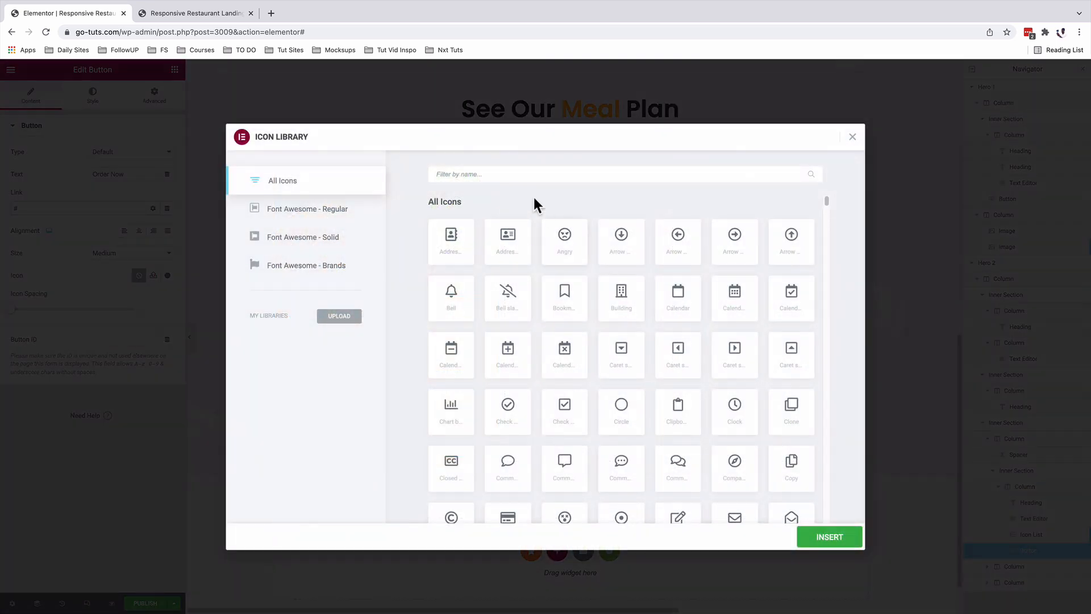
{"action": "type", "text": "arro"}
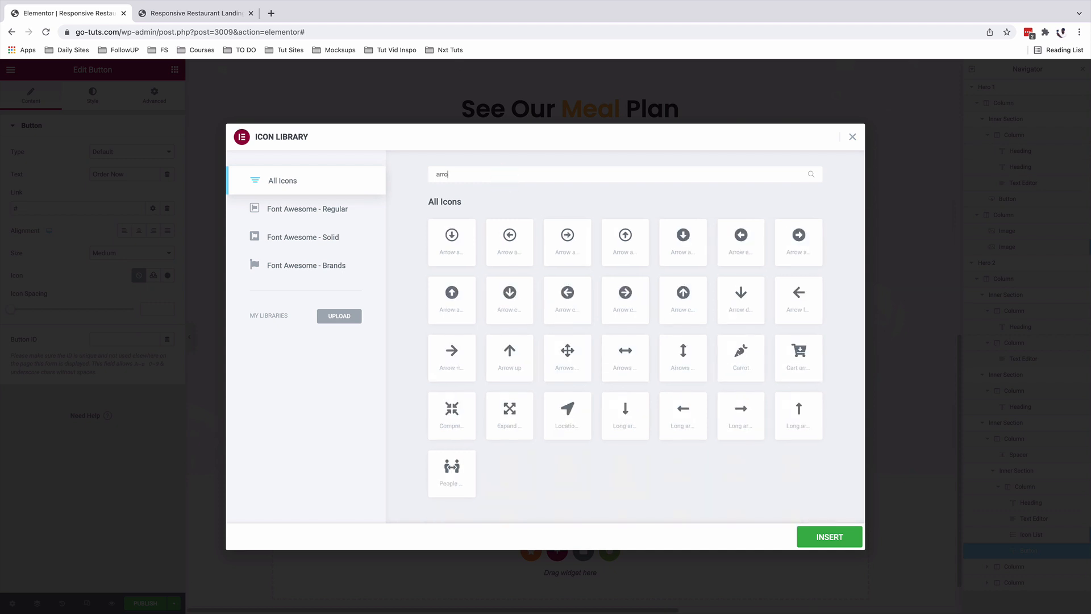
{"action": "left_click", "coordinate": [452, 354]}
{"action": "left_click", "coordinate": [827, 535]}
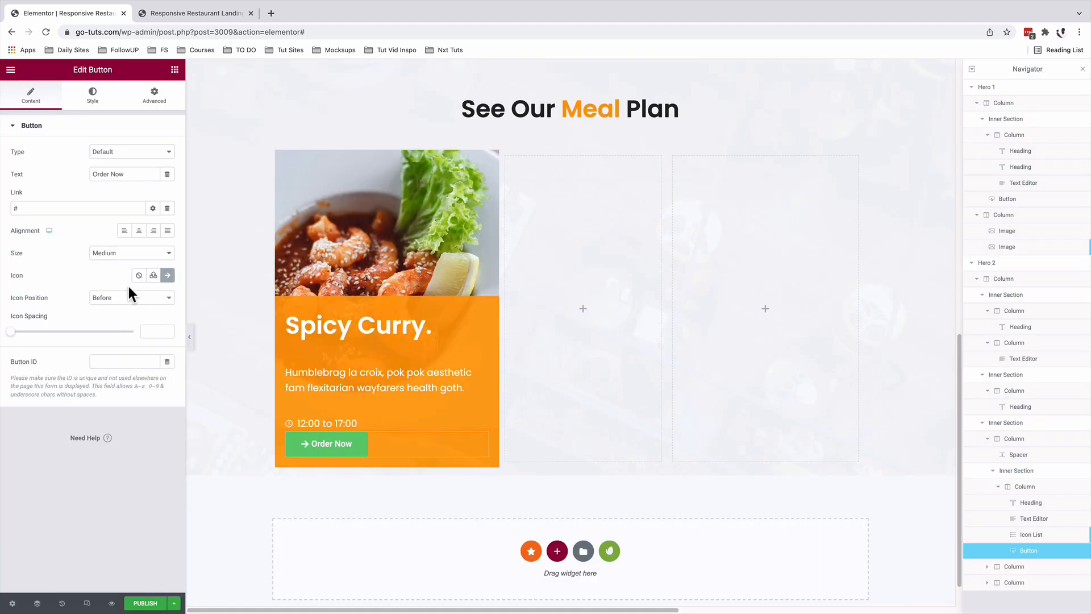
{"action": "left_click", "coordinate": [128, 297]}
{"action": "left_click", "coordinate": [122, 310]}
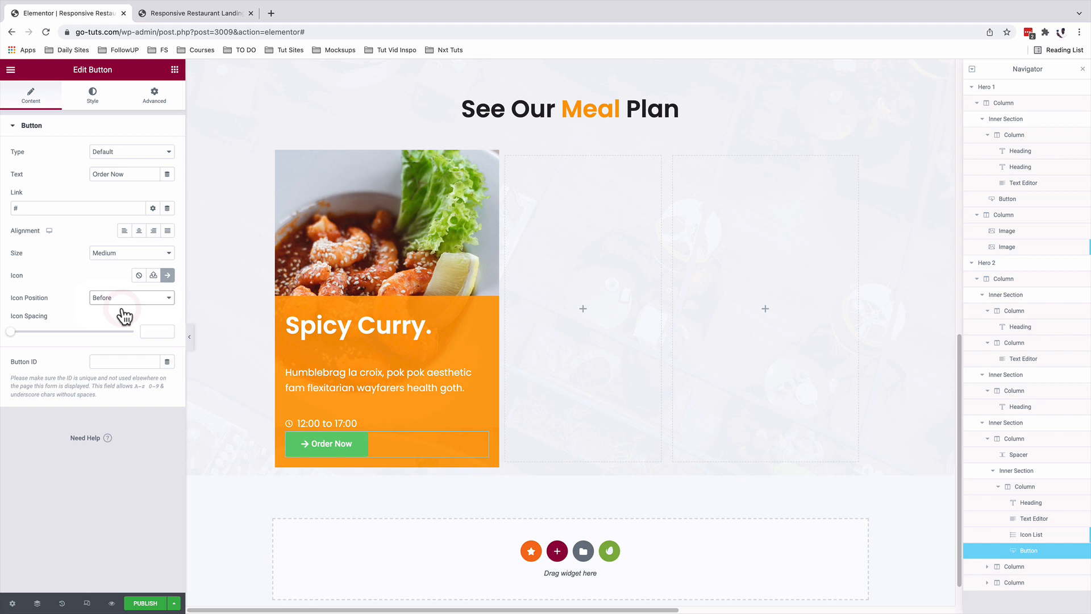
Step: Apply the Buttons Font global typography to the "Order Now" button
{"action": "left_click", "coordinate": [96, 101]}
{"action": "left_click", "coordinate": [153, 152]}
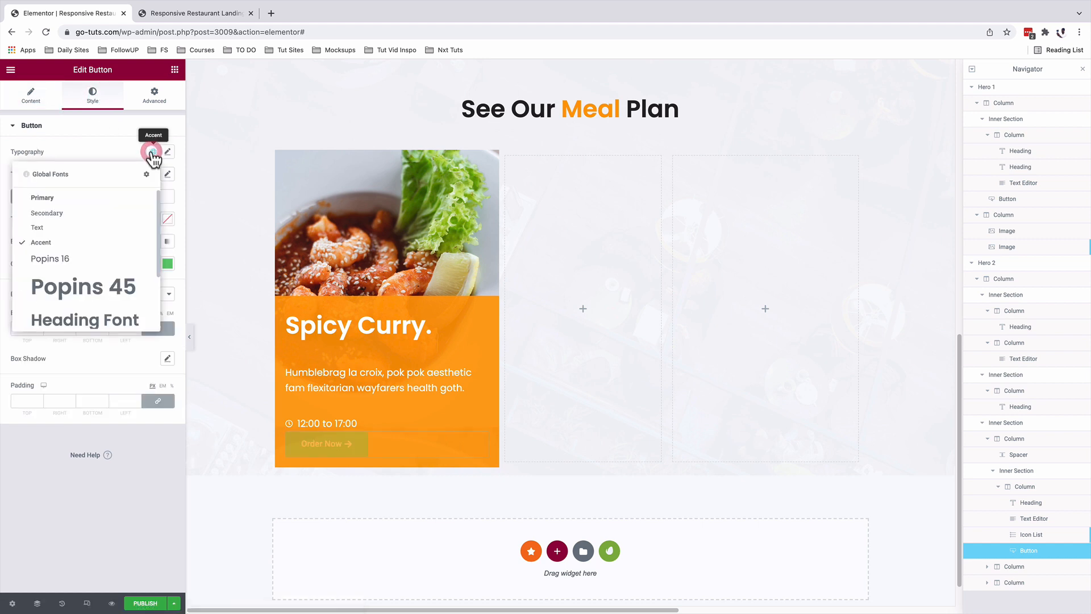
{"action": "scroll", "coordinate": [110, 261], "scroll_direction": "down", "scroll_amount": 3}
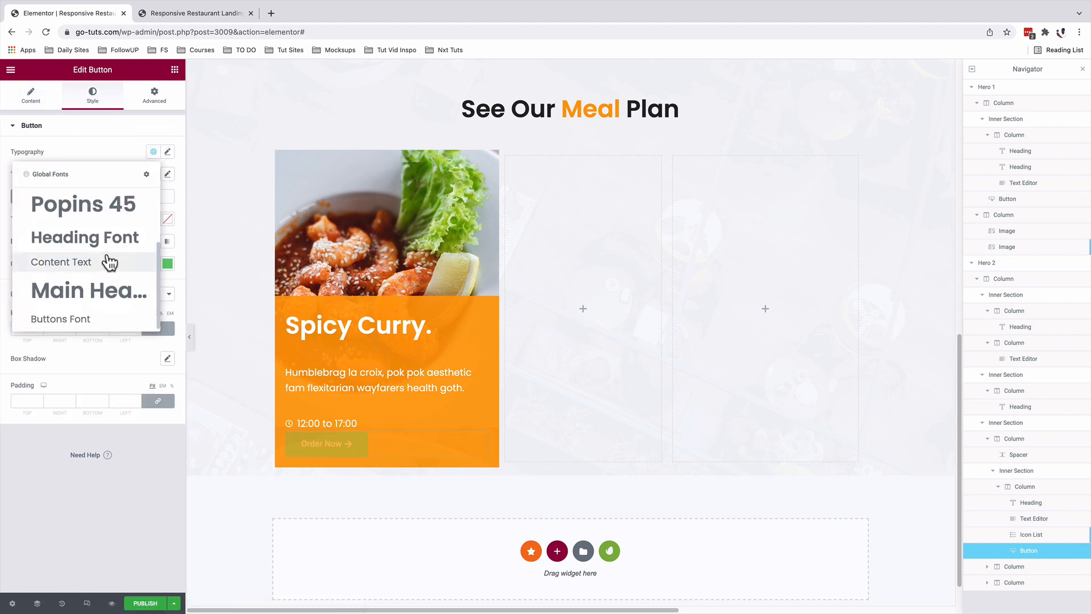
{"action": "left_click", "coordinate": [84, 319]}
Step: Set the text colour of the "Order Now" button to the orange global colour
{"action": "left_click", "coordinate": [153, 219]}
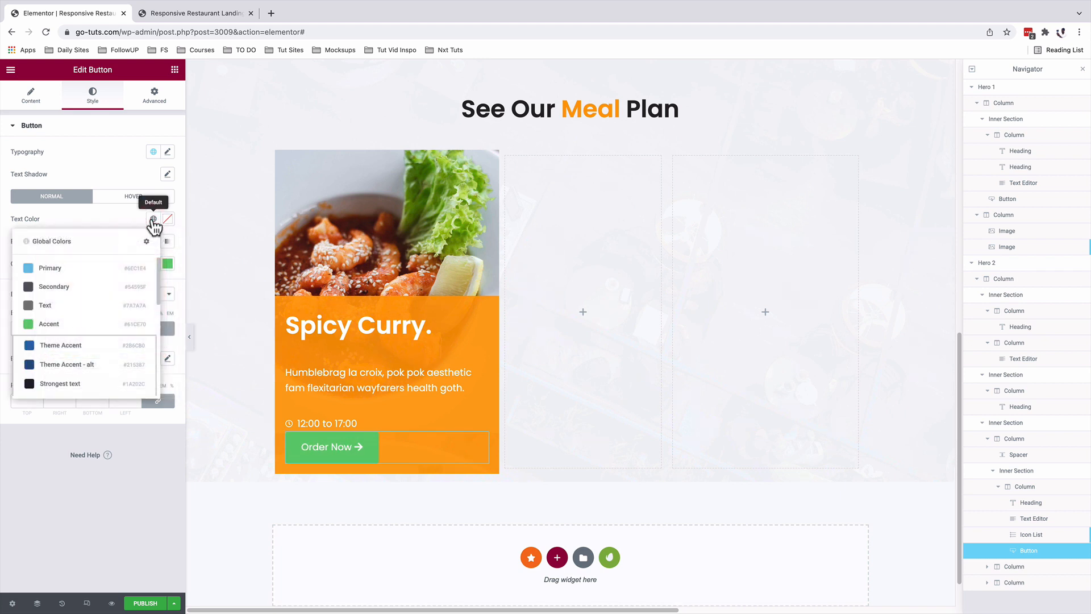
{"action": "scroll", "coordinate": [93, 328], "scroll_direction": "down", "scroll_amount": 5}
{"action": "left_click", "coordinate": [78, 346]}
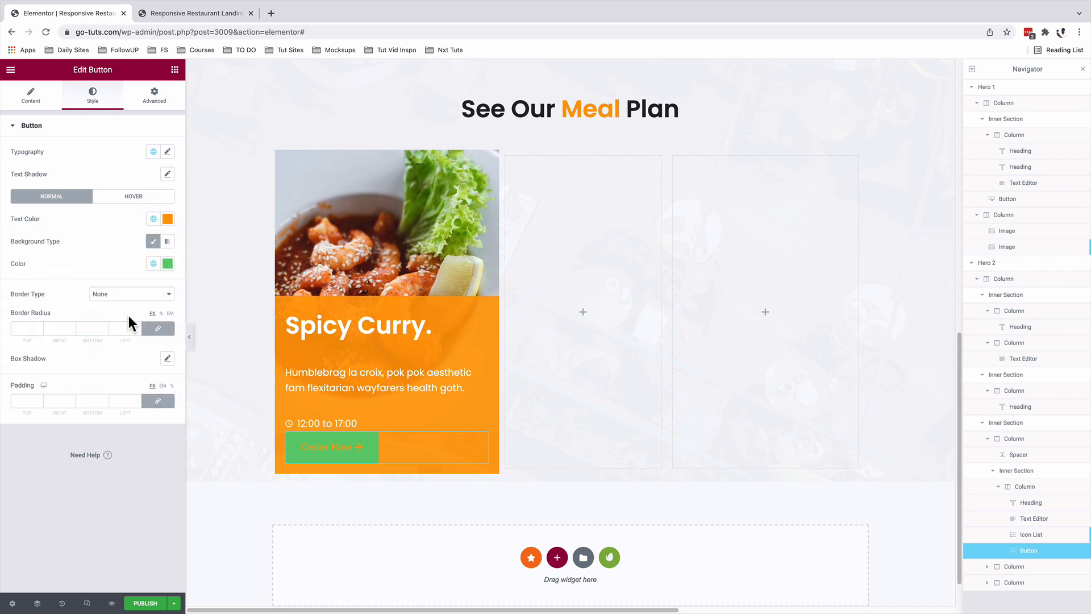
Step: Give the "Order Now" button a classic background in white
{"action": "left_click", "coordinate": [152, 244]}
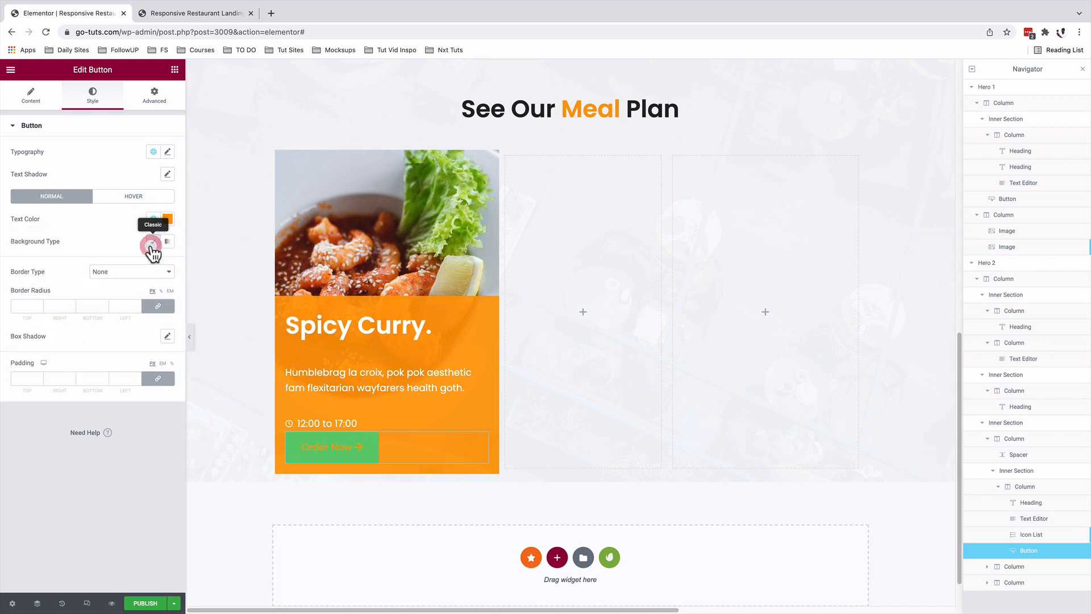
{"action": "left_click", "coordinate": [153, 243]}
{"action": "left_click", "coordinate": [169, 271]}
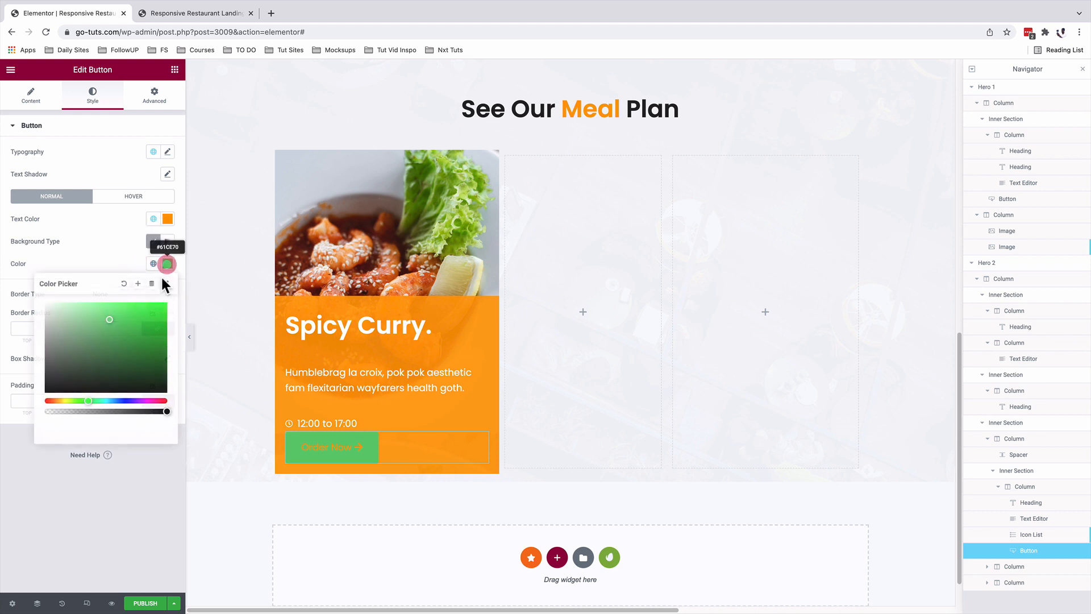
{"action": "mouse_move", "coordinate": [110, 316]}
{"action": "left_mouse_down"}
{"action": "mouse_move", "coordinate": [61, 313]}
{"action": "mouse_move", "coordinate": [34, 292]}
{"action": "left_mouse_up"}
{"action": "left_click", "coordinate": [46, 286]}
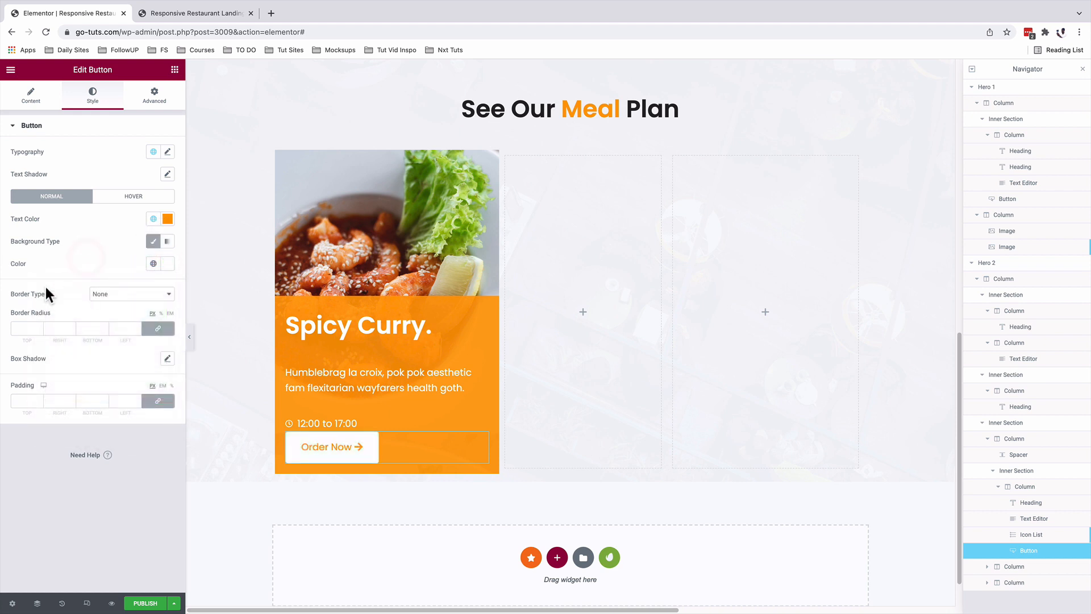
Step: Round the corners of the "Order Now" button with a border radius of 35 px on all sides
{"action": "left_click", "coordinate": [23, 329]}
{"action": "type", "text": "35"}
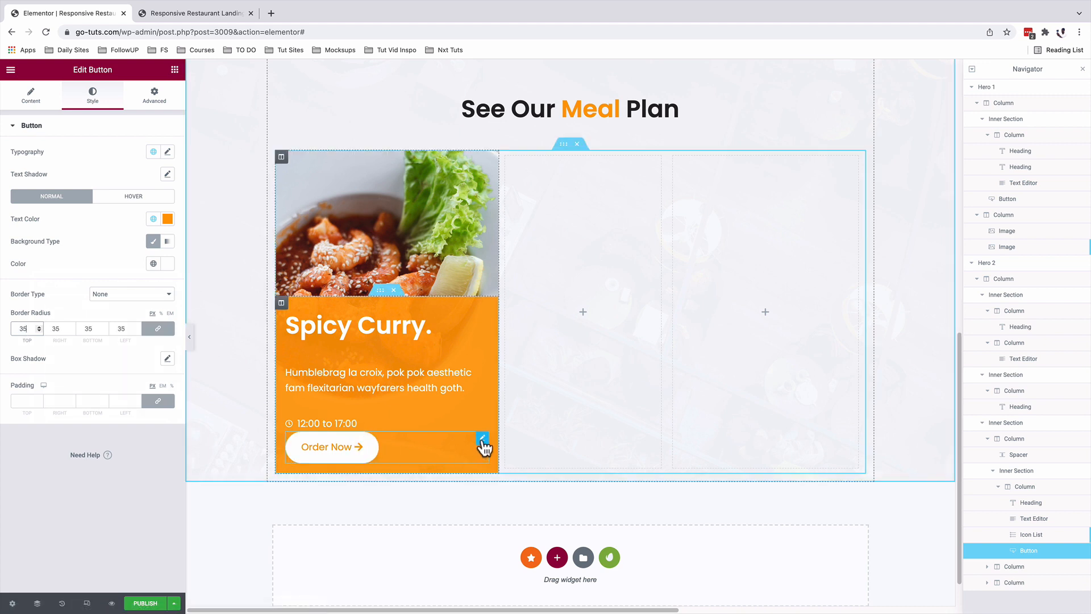
{"action": "left_click", "coordinate": [482, 441]}
{"action": "left_click", "coordinate": [482, 440]}
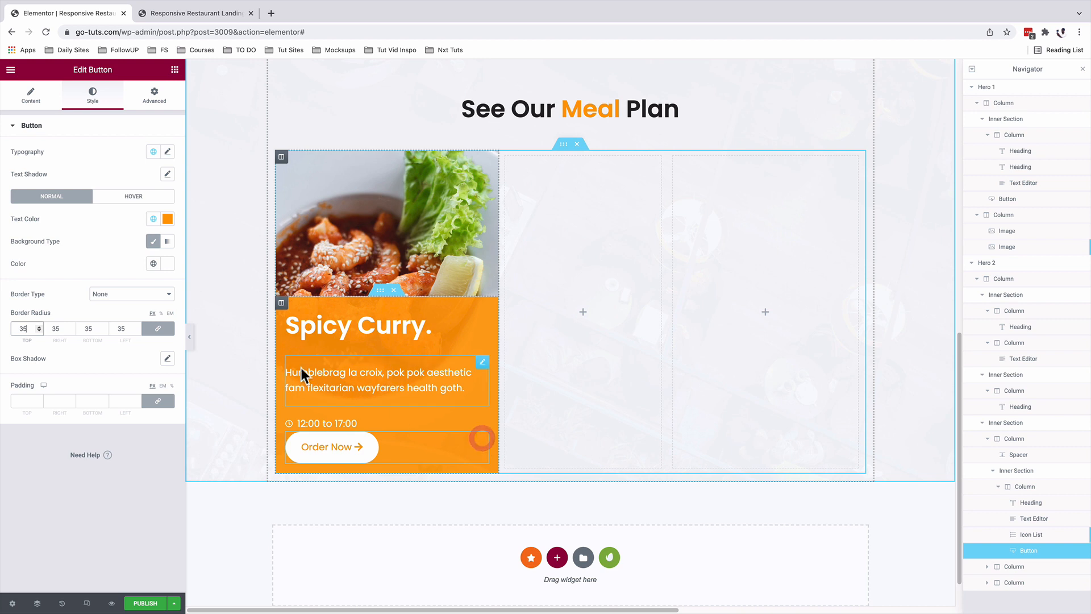
Step: Set the font size of the "Order Now" button to 15 px
{"action": "left_click", "coordinate": [167, 152]}
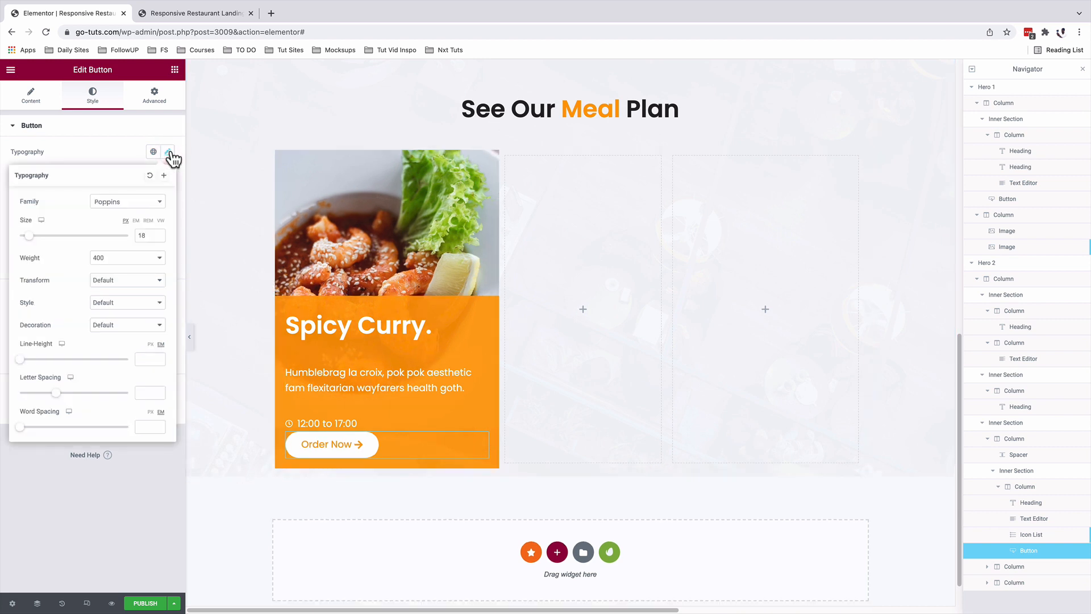
{"action": "left_click", "coordinate": [146, 236]}
{"action": "type", "text": "5"}
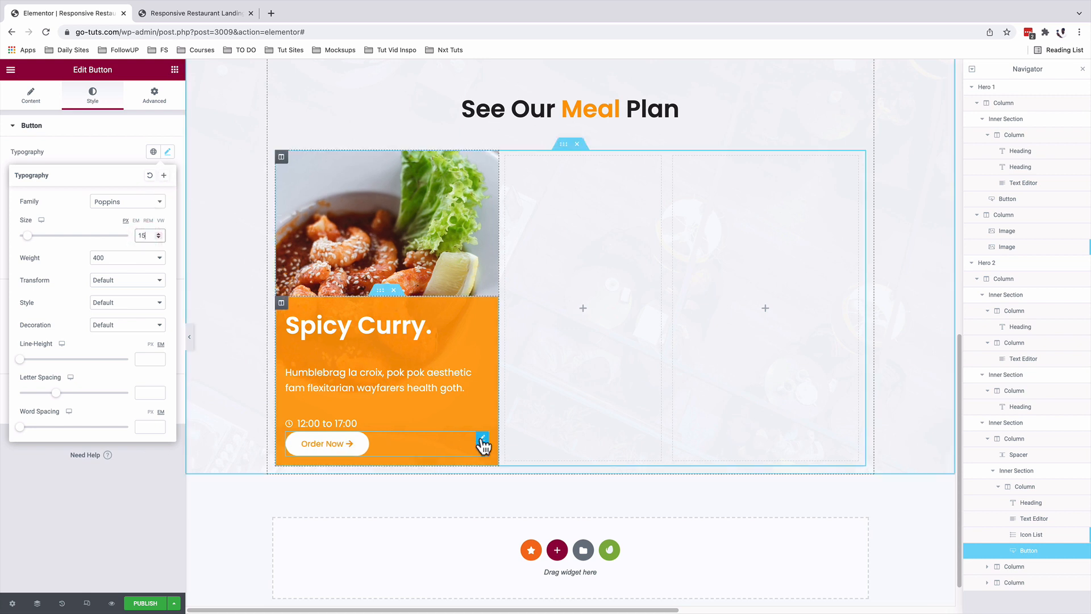
{"action": "left_click", "coordinate": [482, 441]}
Step: Set the width of the "Order Now" button to Inline (auto) so it sits beside the opening hours
{"action": "left_click", "coordinate": [150, 102]}
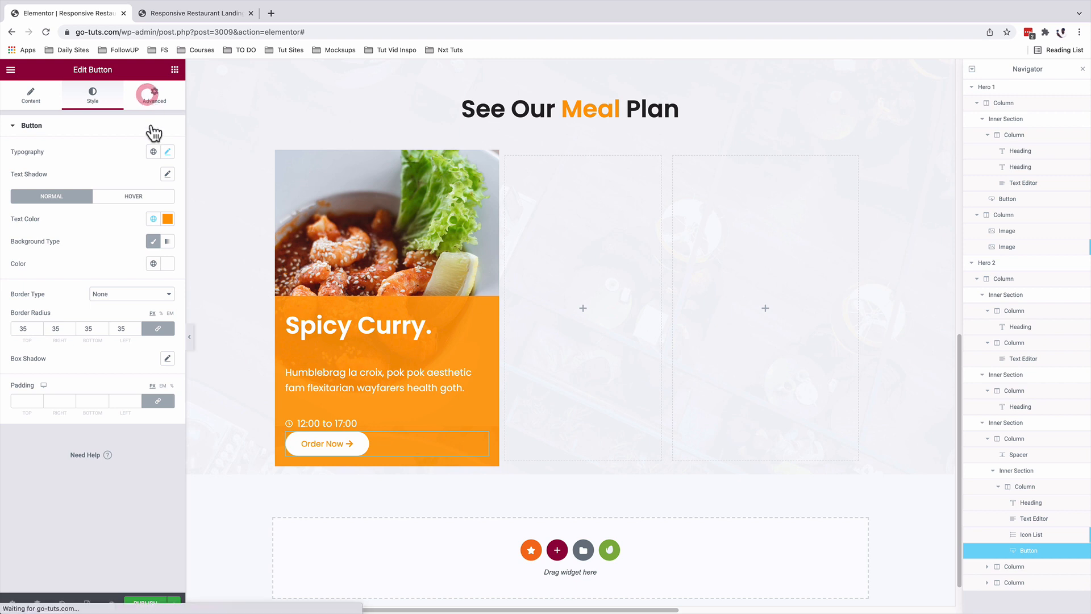
{"action": "scroll", "coordinate": [91, 415], "scroll_direction": "down", "scroll_amount": 2}
{"action": "left_click", "coordinate": [54, 439]}
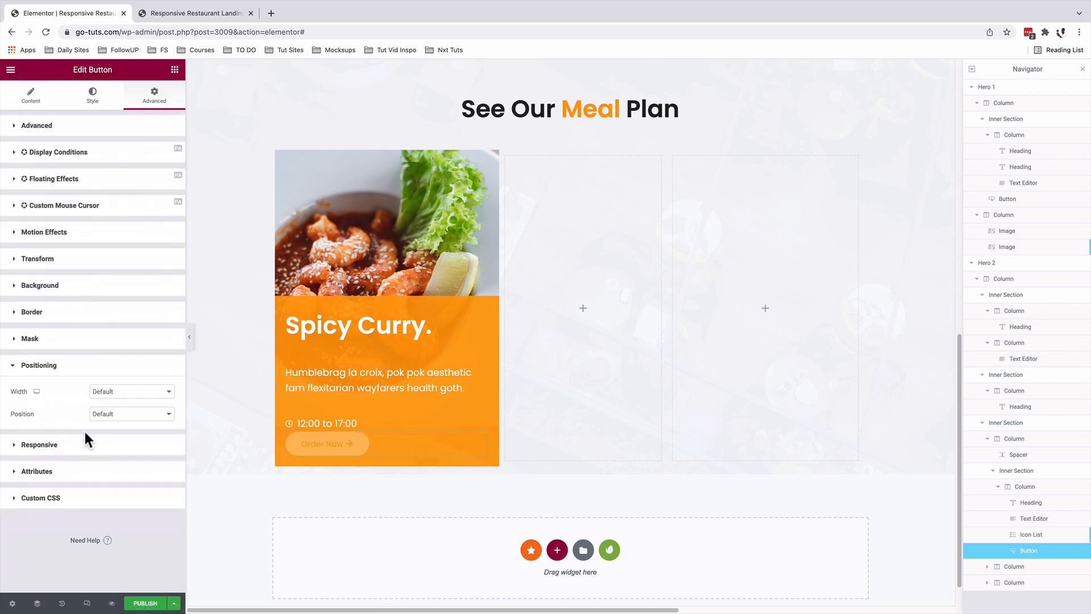
{"action": "left_click", "coordinate": [119, 398]}
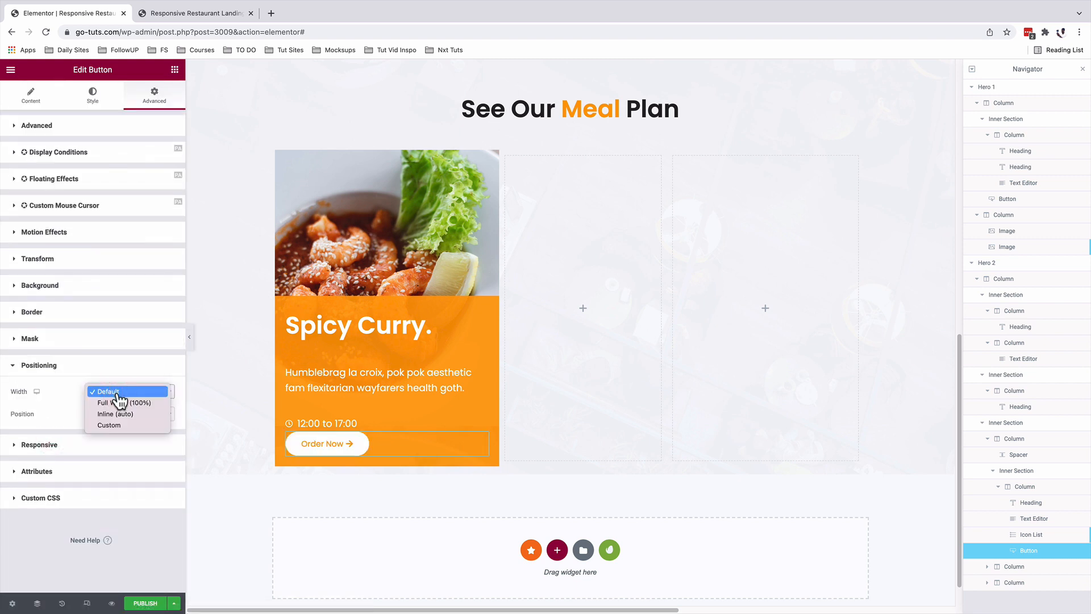
{"action": "left_click", "coordinate": [116, 413]}
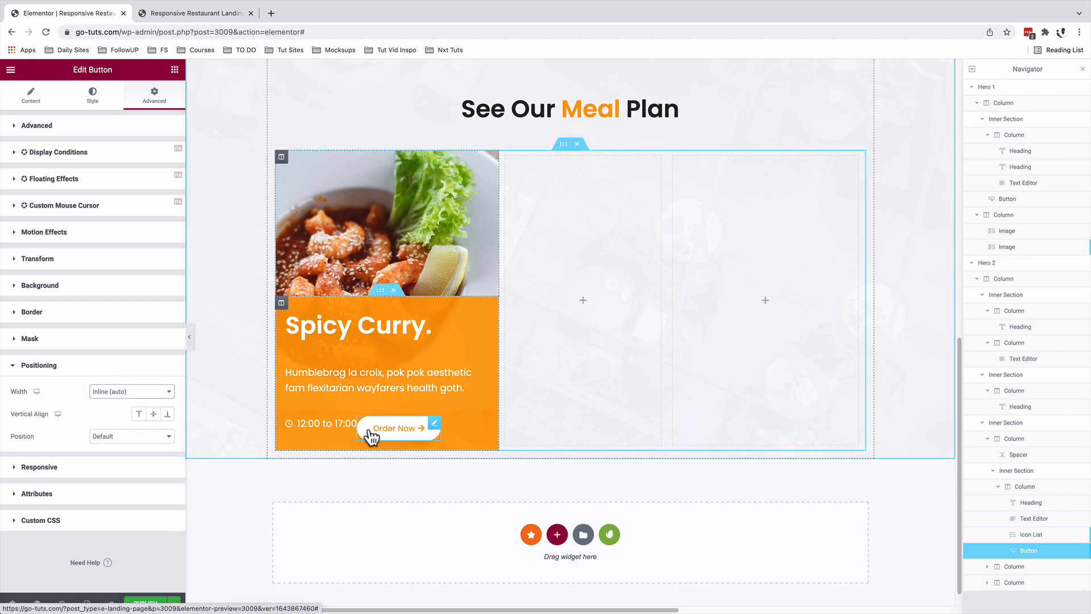
Step: Set the vertical alignment of the card's orange inner section to Middle
{"action": "left_click", "coordinate": [379, 292]}
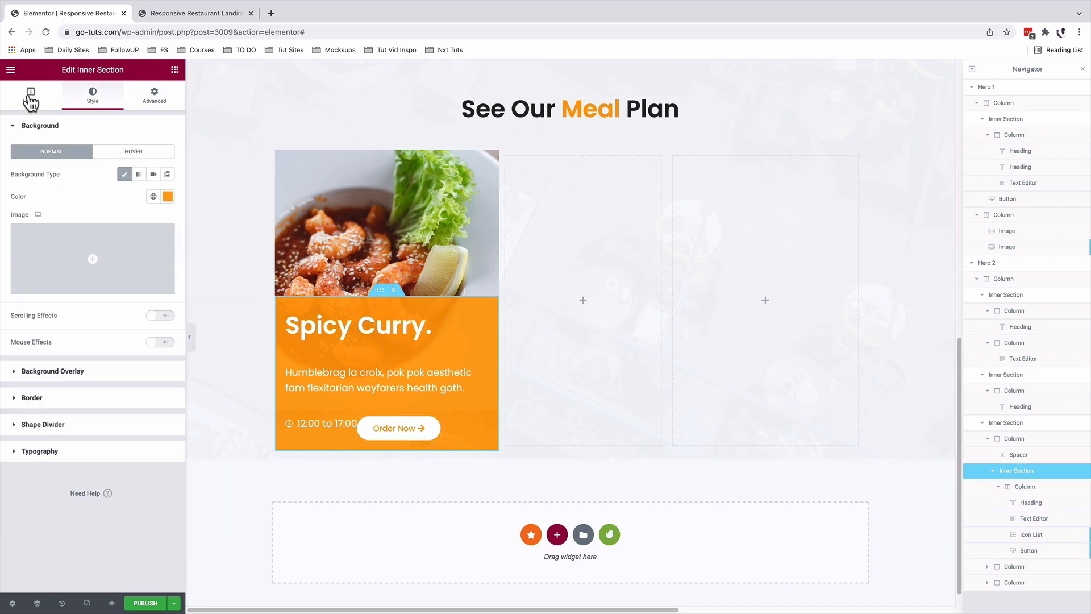
{"action": "left_click", "coordinate": [31, 94]}
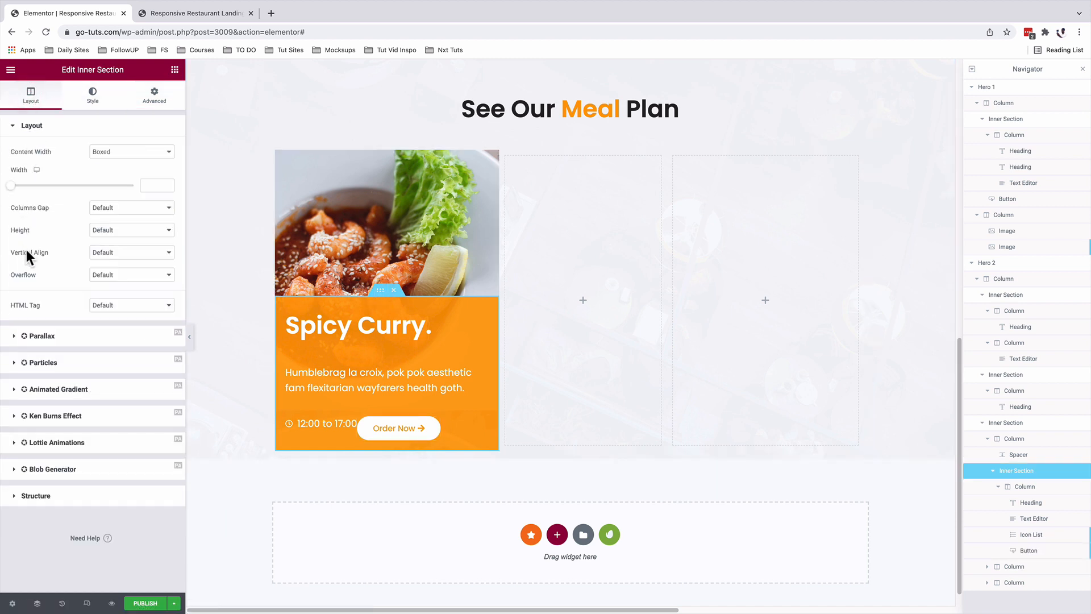
{"action": "left_click", "coordinate": [112, 256]}
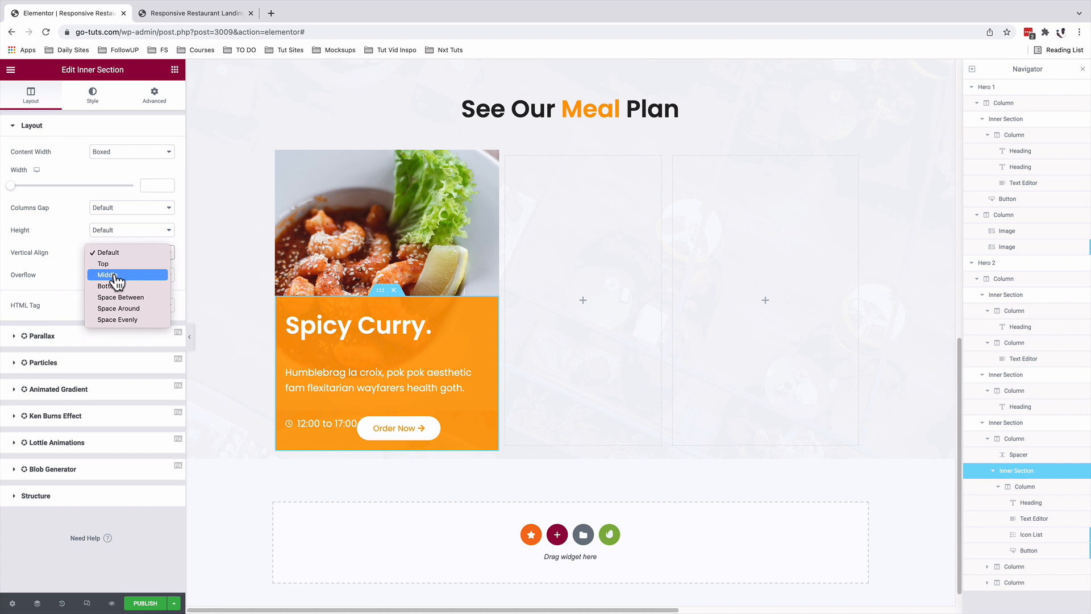
{"action": "left_click", "coordinate": [116, 276]}
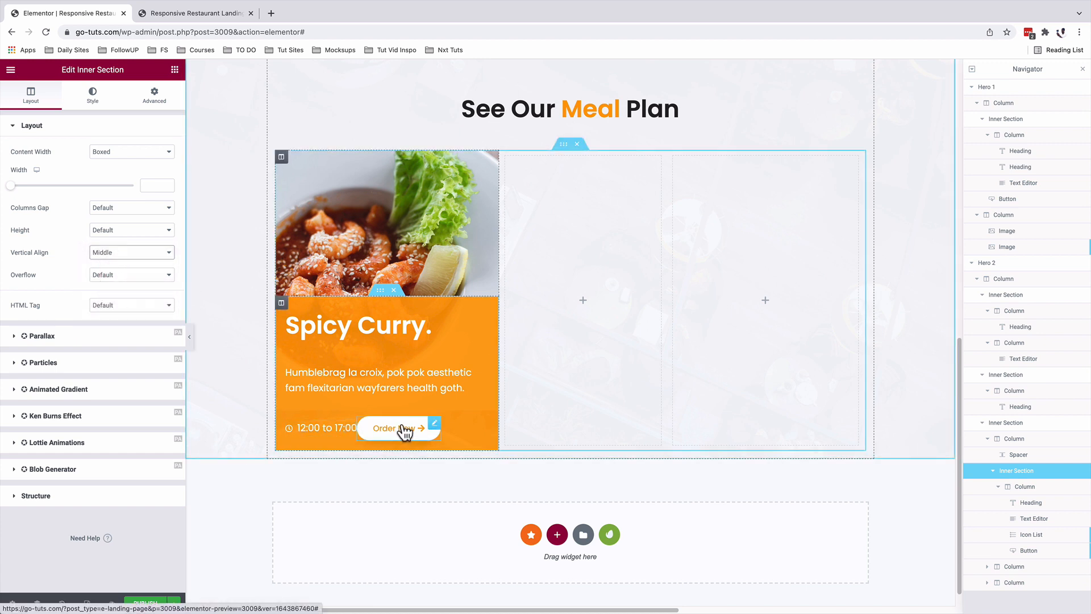
Step: Unlink the opening hours list's padding and increase its right padding to widen the gap before the "Order Now" button
{"action": "left_click", "coordinate": [350, 429]}
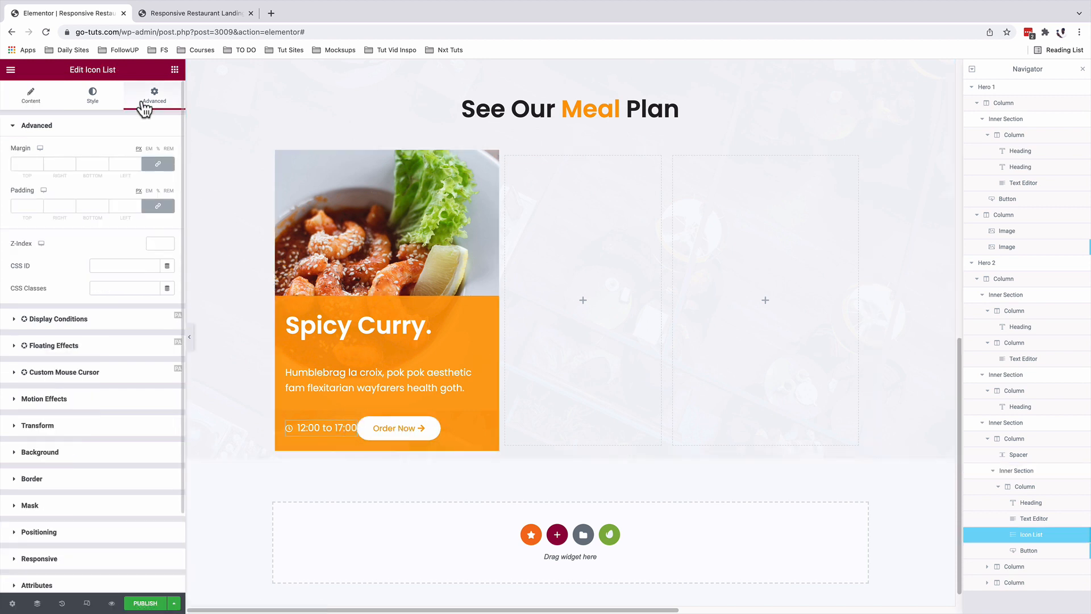
{"action": "left_click", "coordinate": [158, 206]}
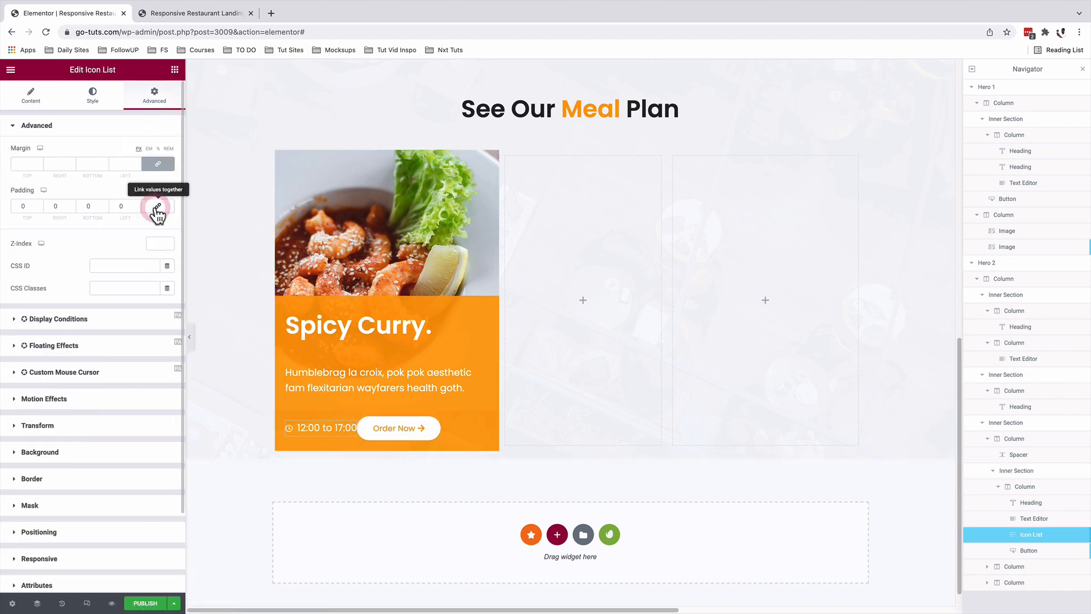
{"action": "left_click", "coordinate": [56, 205]}
{"action": "type", "text": "10"}
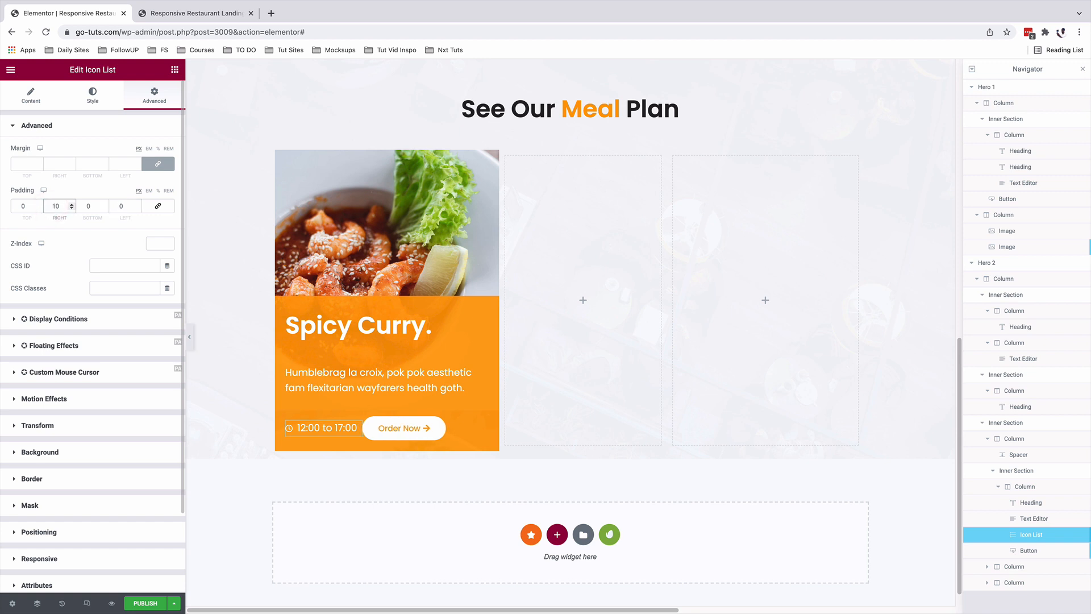
{"action": "type", "text": "2"}
Step: Round only the top-right corner of the "Spicy Curry." card column with a border radius of 35 px
{"action": "left_click", "coordinate": [297, 486]}
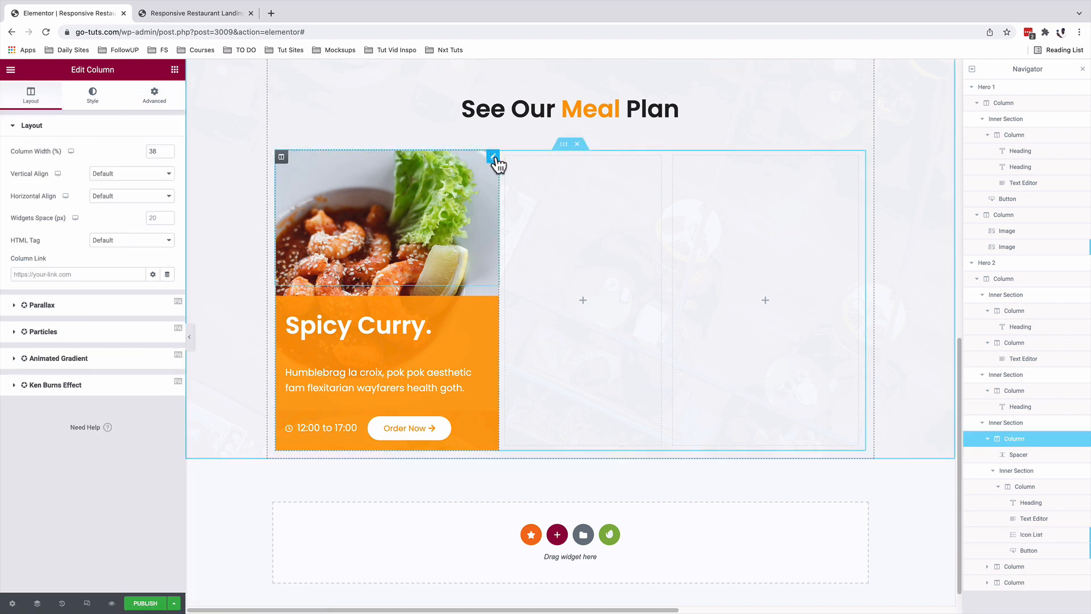
{"action": "left_click", "coordinate": [91, 101]}
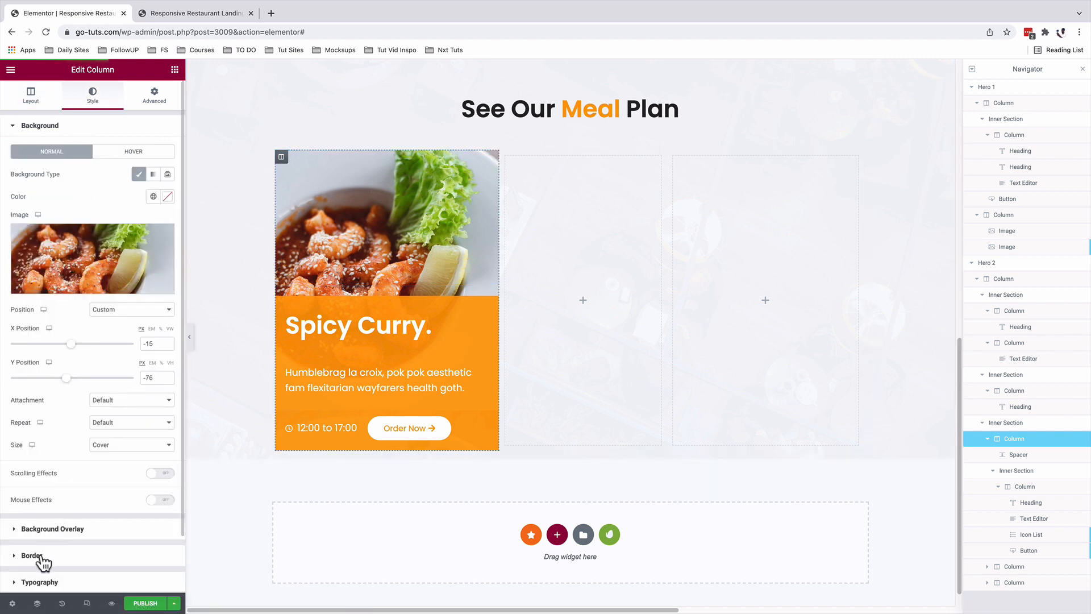
{"action": "left_click", "coordinate": [34, 556]}
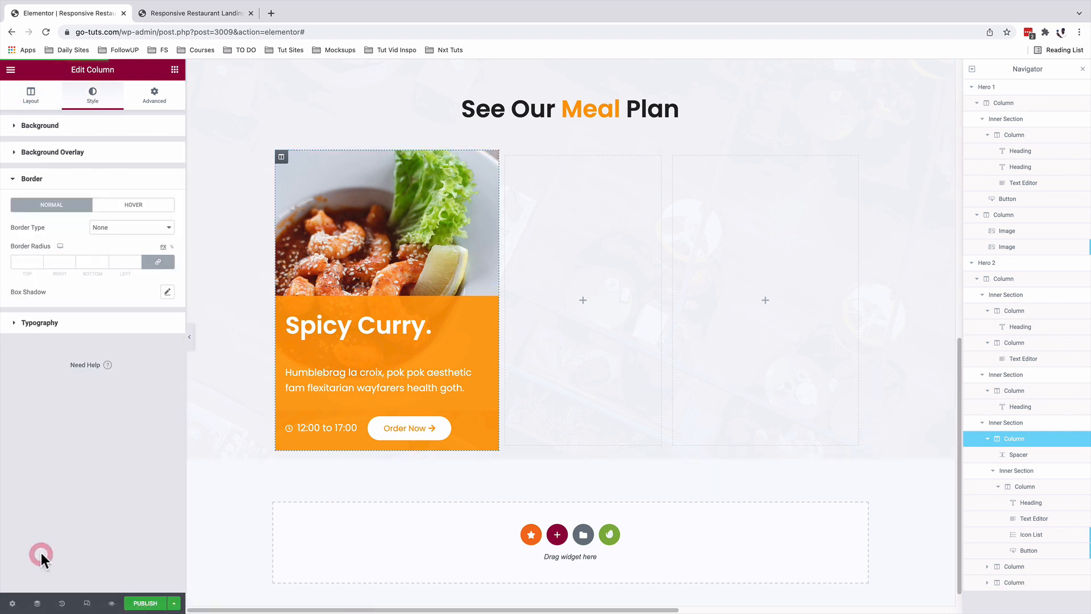
{"action": "left_click", "coordinate": [157, 262]}
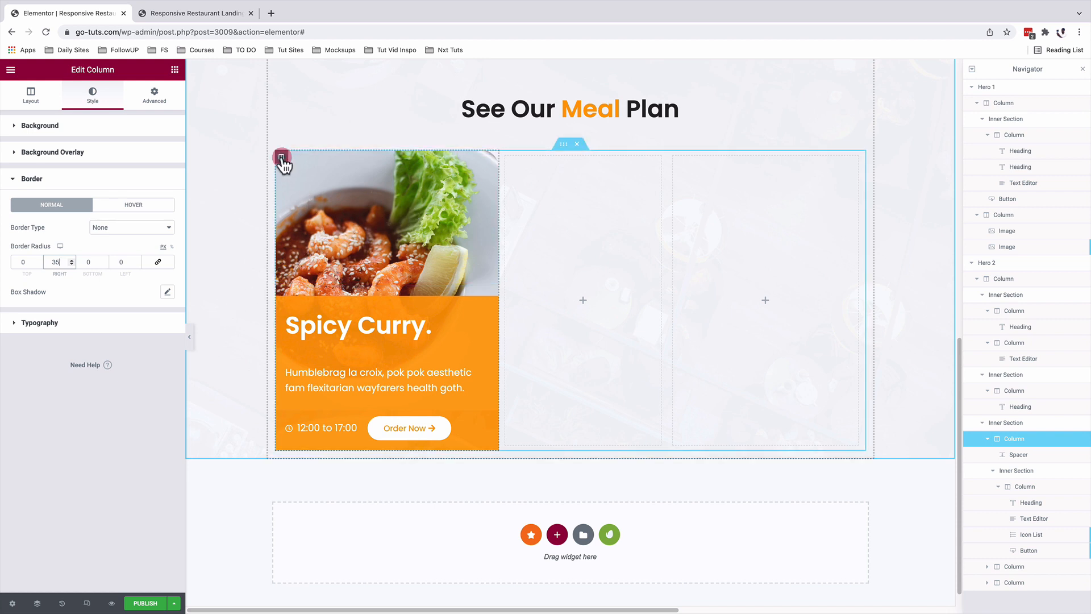
Step: Set the card column's hover background overlay to an opacity of 0.2 and a transition duration of 0.5
{"action": "left_click", "coordinate": [39, 153]}
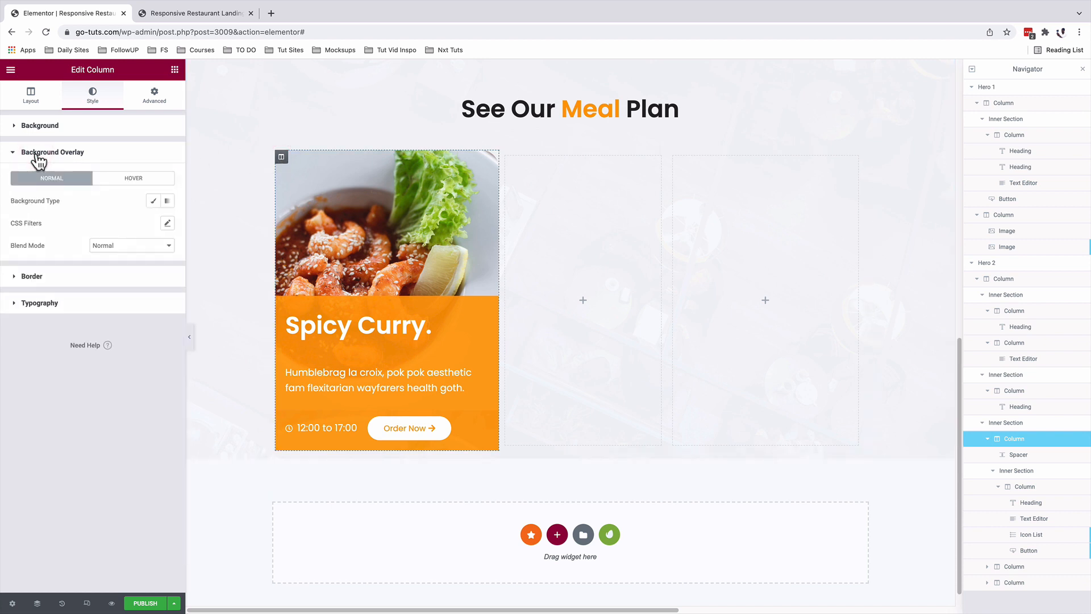
{"action": "left_click", "coordinate": [125, 180]}
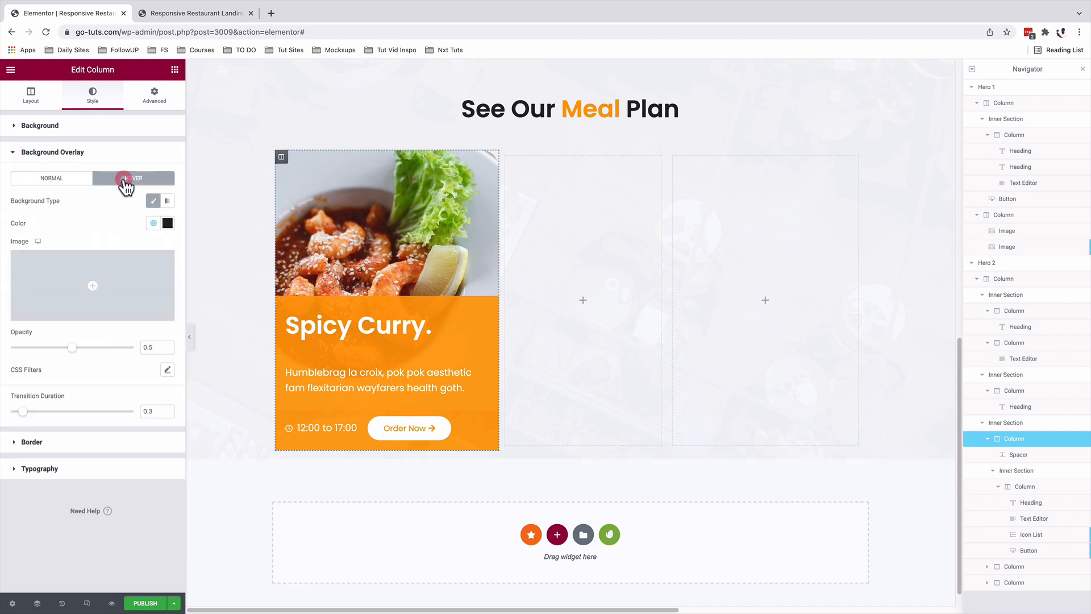
{"action": "left_click", "coordinate": [153, 223]}
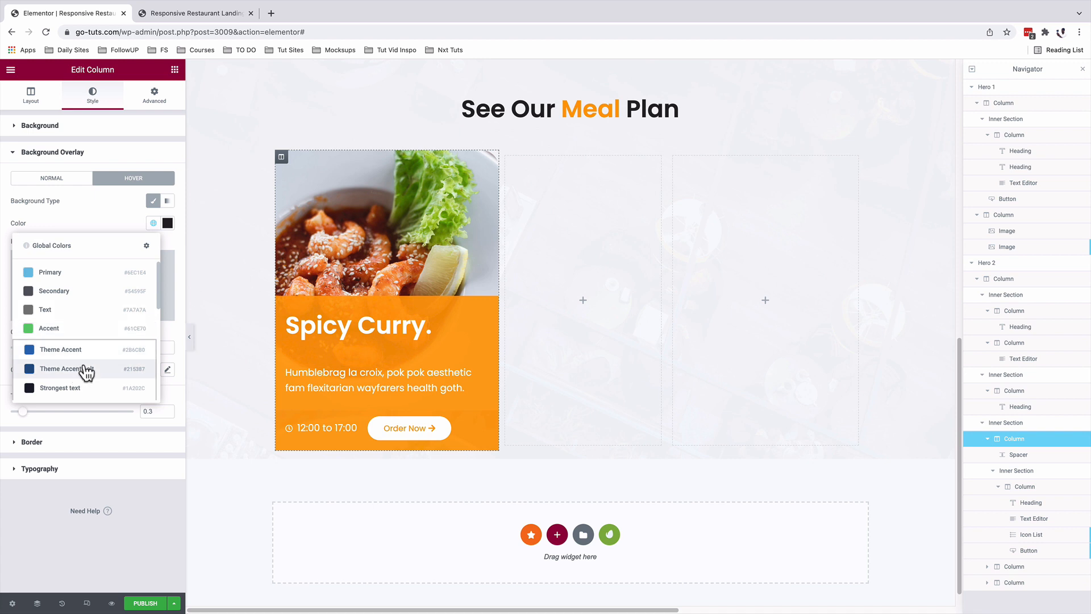
{"action": "left_click", "coordinate": [132, 213]}
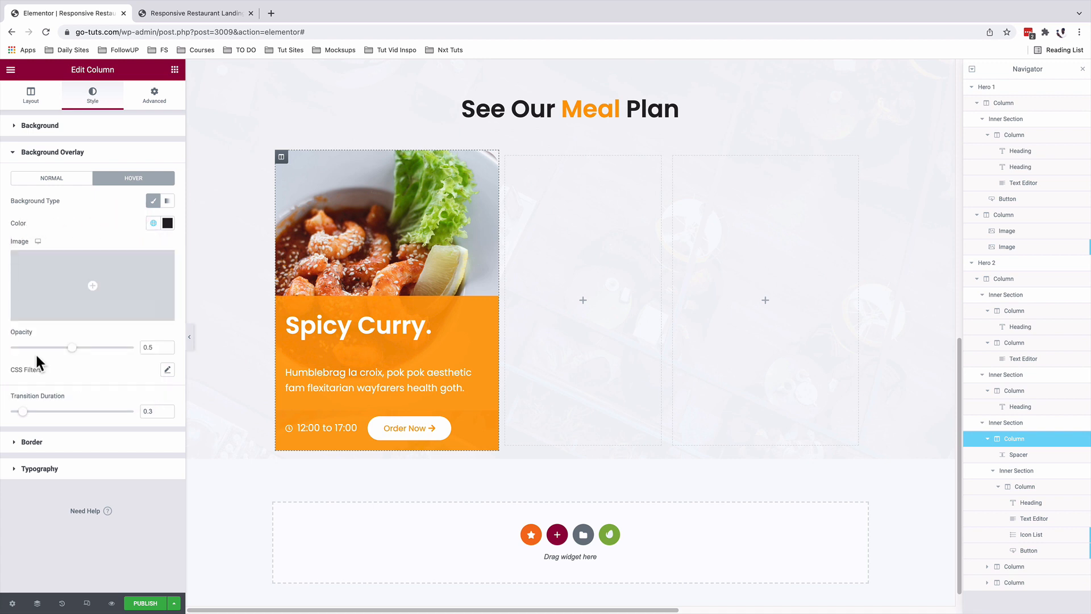
{"action": "left_click_drag", "start_coordinate": [72, 347], "coordinate": [50, 349]}
{"action": "left_click_drag", "start_coordinate": [27, 414], "coordinate": [34, 415]}
{"action": "left_click_drag", "start_coordinate": [48, 348], "coordinate": [38, 349]}
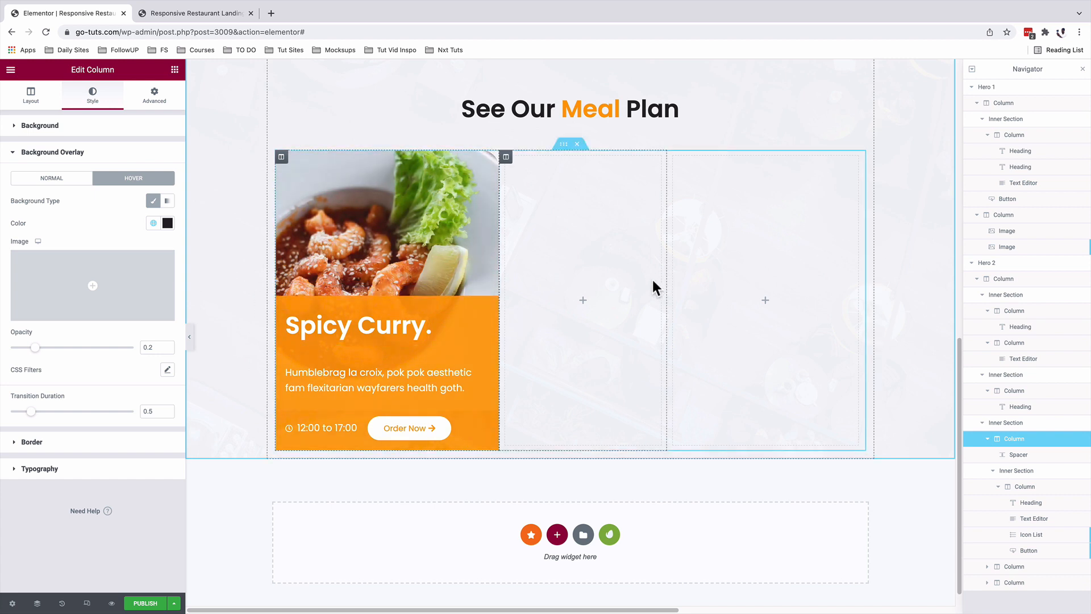
Step: Duplicate the "Spicy Curry." card column and delete the empty column beside the copy
{"action": "right_click", "coordinate": [281, 157]}
{"action": "left_click", "coordinate": [304, 180]}
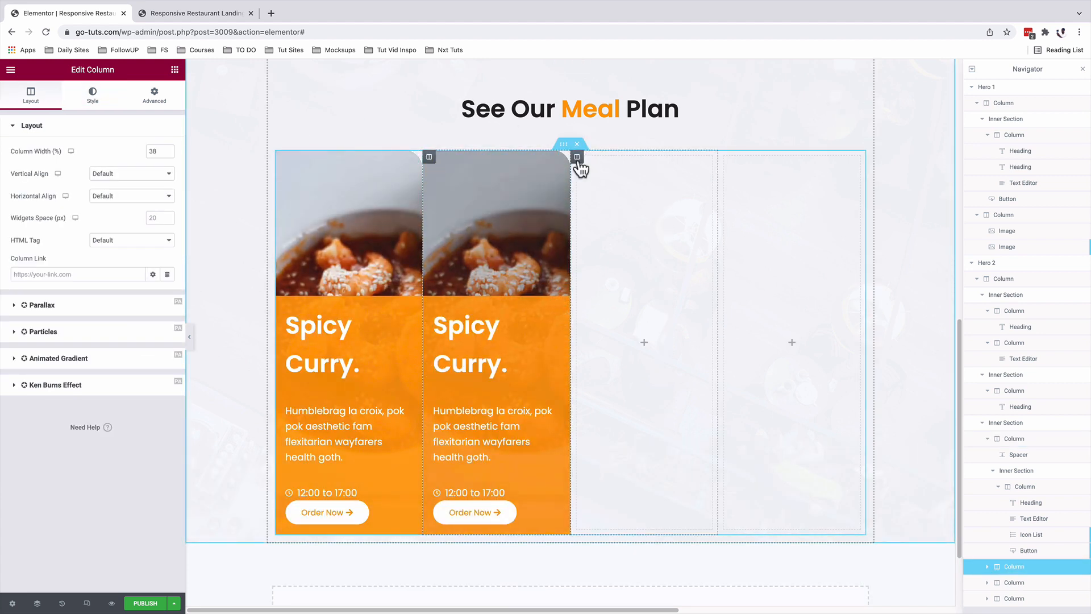
{"action": "right_click", "coordinate": [578, 158]}
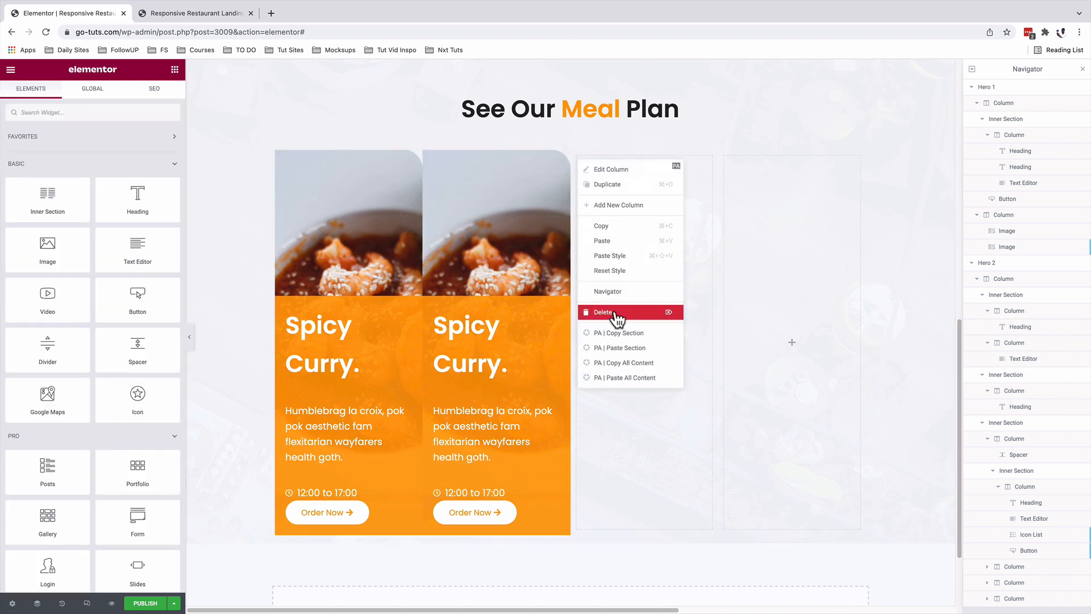
{"action": "left_click", "coordinate": [615, 313]}
Step: Set the first meal card's column width to 38%
{"action": "left_click", "coordinate": [281, 158]}
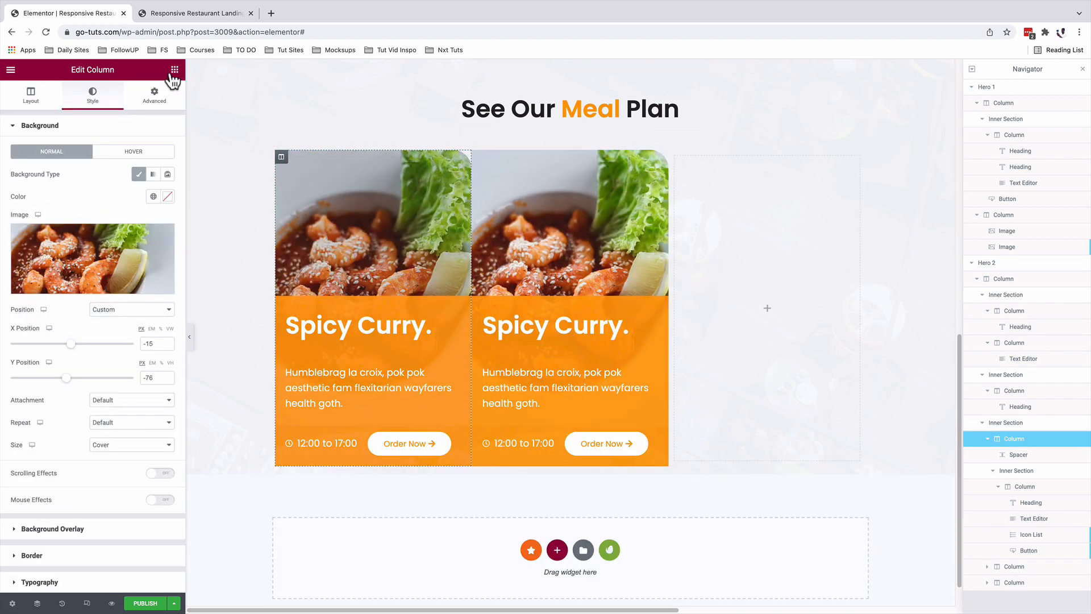
{"action": "left_click", "coordinate": [32, 102]}
{"action": "left_click", "coordinate": [153, 151]}
{"action": "type", "text": "38"}
Step: Unlink the first meal card's margins and give the column a right margin of 15 px
{"action": "left_click", "coordinate": [506, 157]}
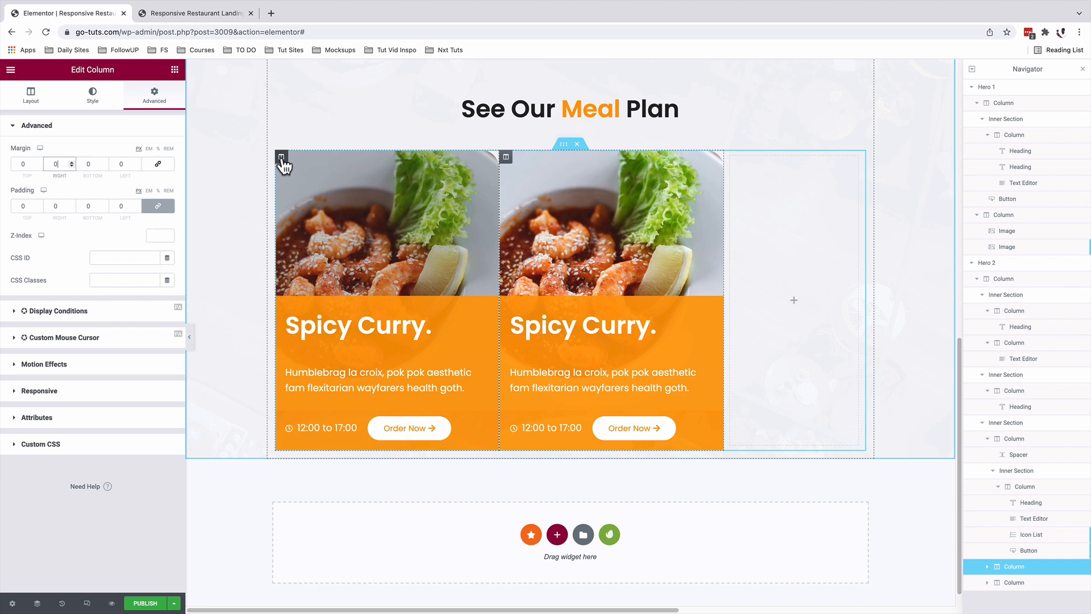
{"action": "left_click", "coordinate": [281, 159]}
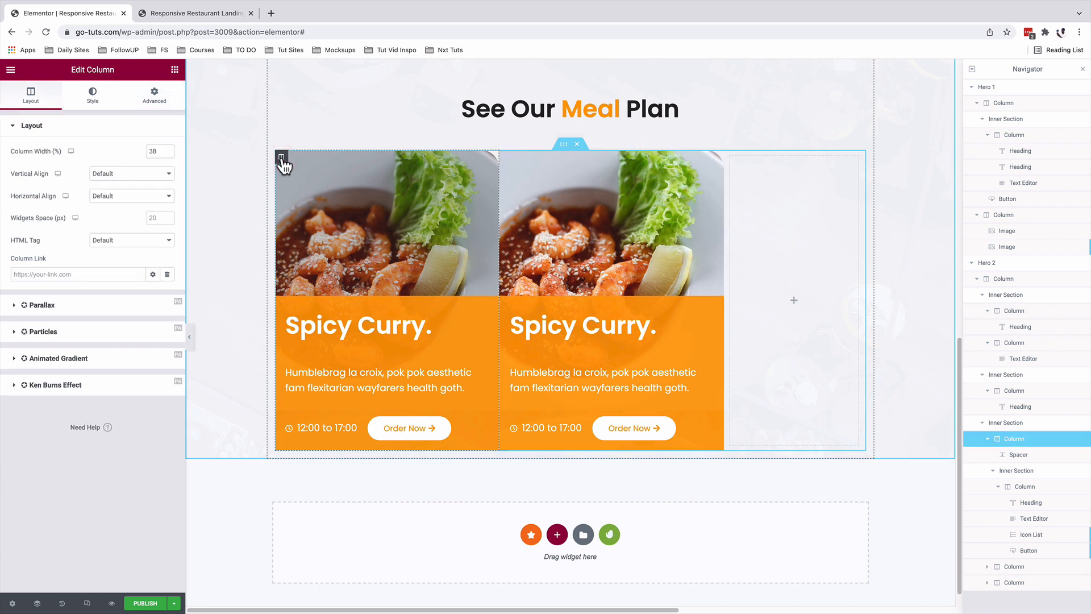
{"action": "left_click", "coordinate": [160, 99]}
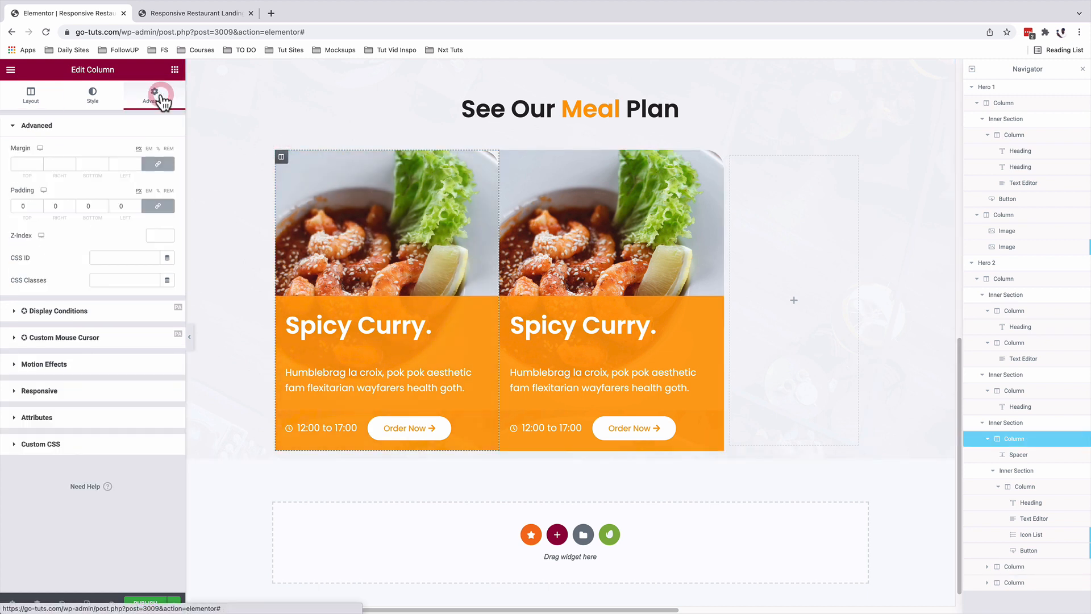
{"action": "left_click", "coordinate": [159, 164]}
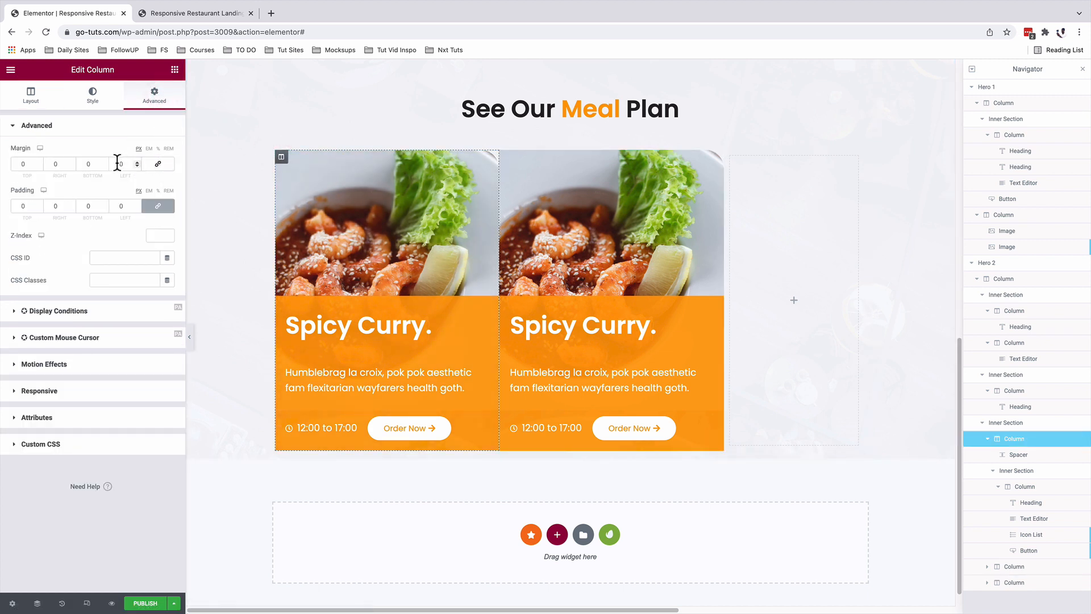
{"action": "double_click", "coordinate": [64, 164]}
{"action": "type", "text": "15"}
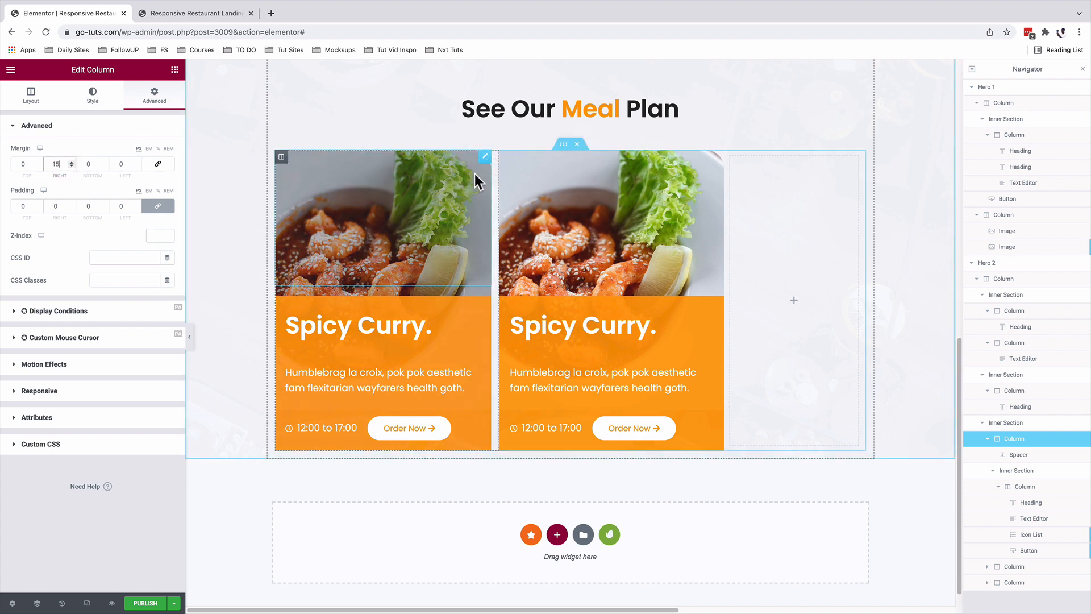
Step: Give the second meal card's column a right margin of 15 px with the margin values unlinked
{"action": "left_click", "coordinate": [506, 158]}
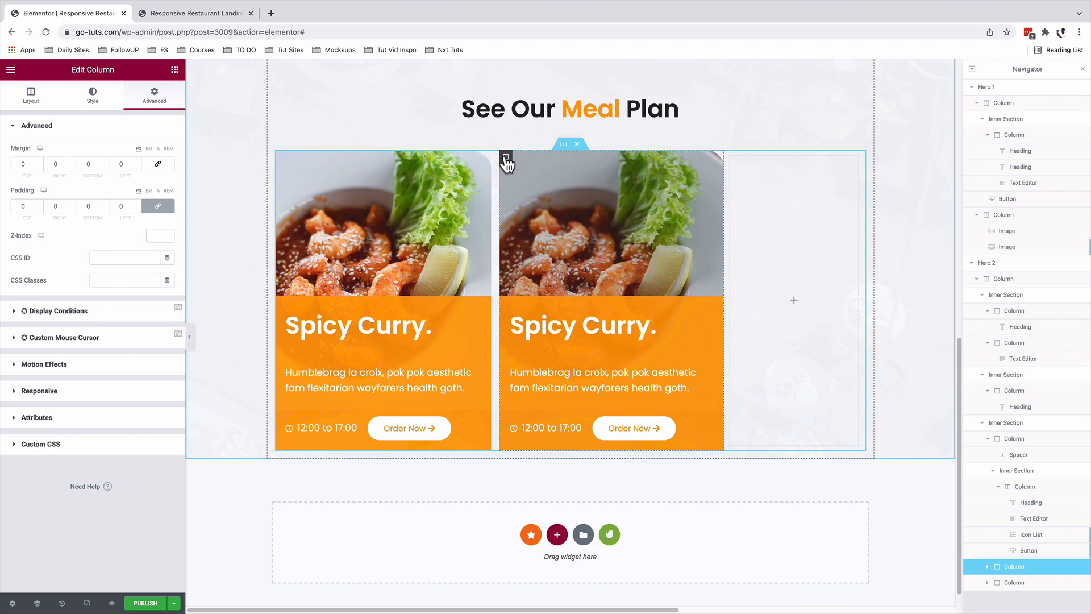
{"action": "left_click", "coordinate": [159, 165]}
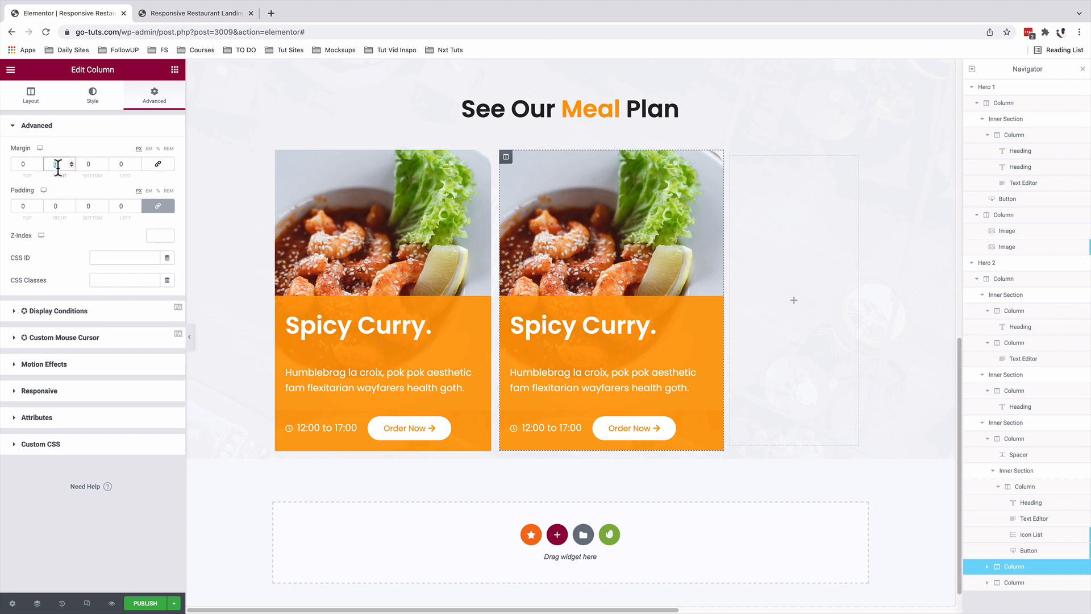
{"action": "type", "text": "15"}
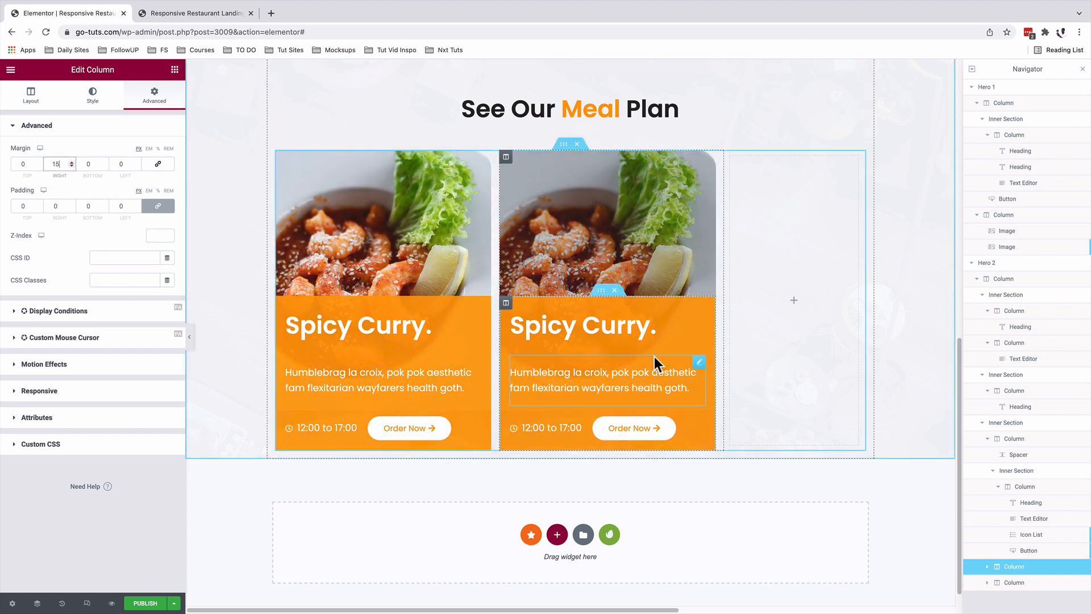
Step: Replace the second card's background image with the burger photo and change its heading to "Cheese Burger."
{"action": "left_click", "coordinate": [699, 314]}
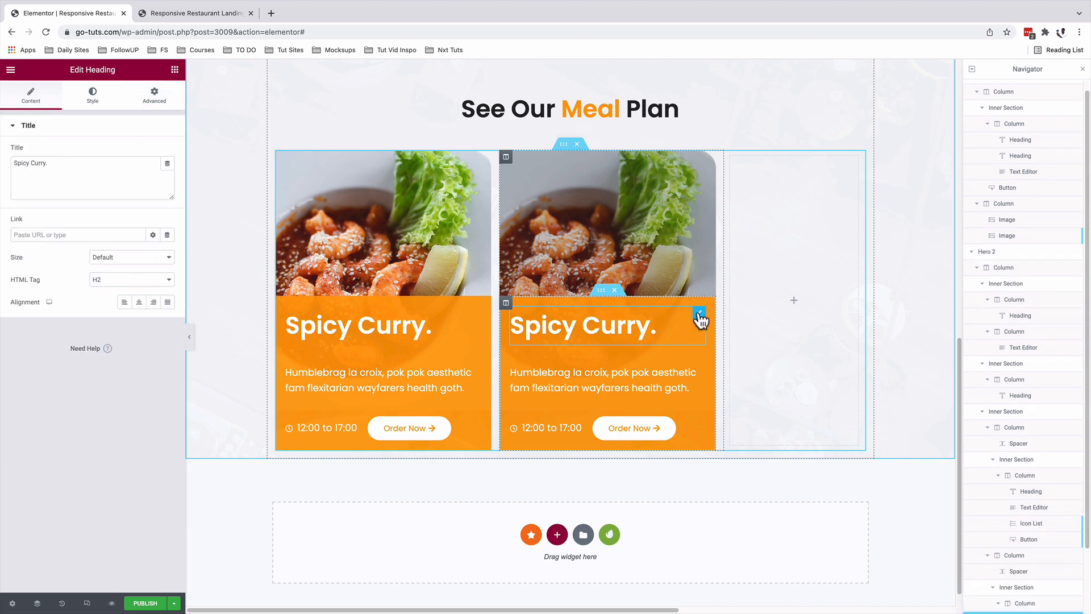
{"action": "left_click", "coordinate": [507, 158]}
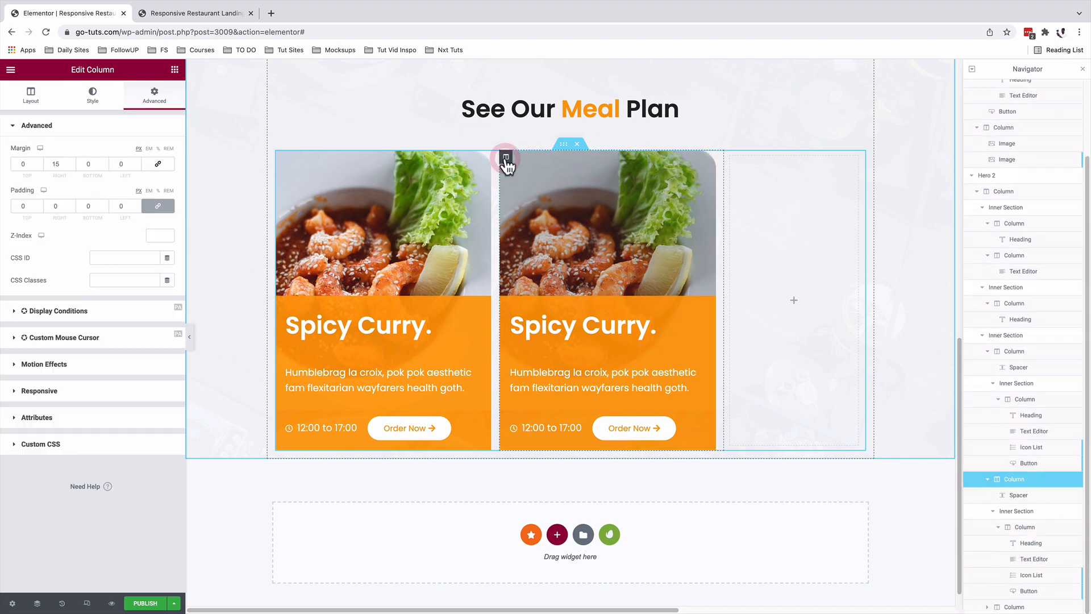
{"action": "left_click", "coordinate": [93, 98]}
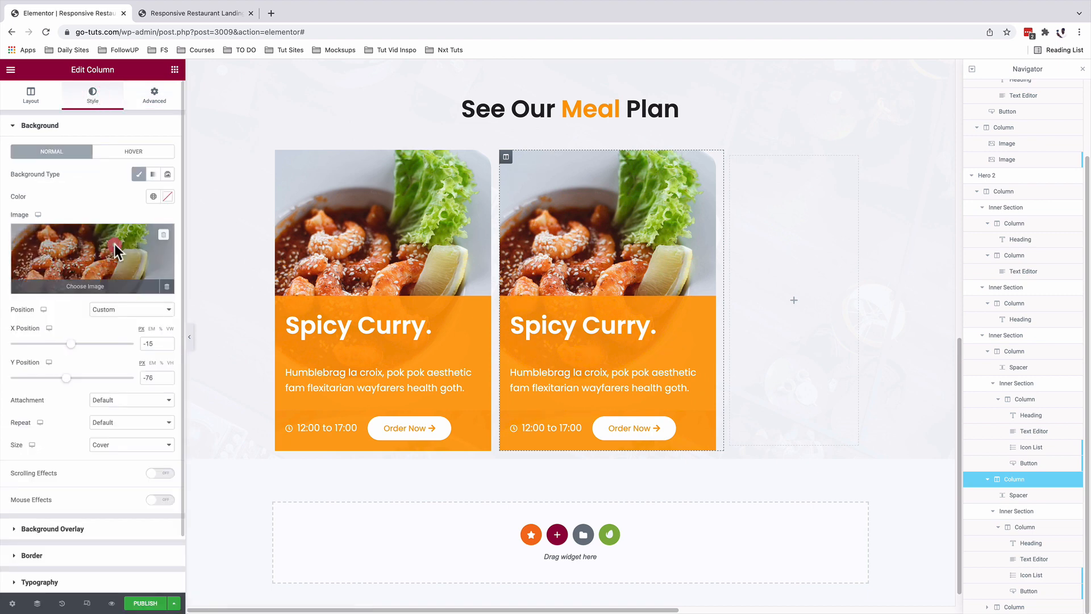
{"action": "left_click", "coordinate": [114, 244]}
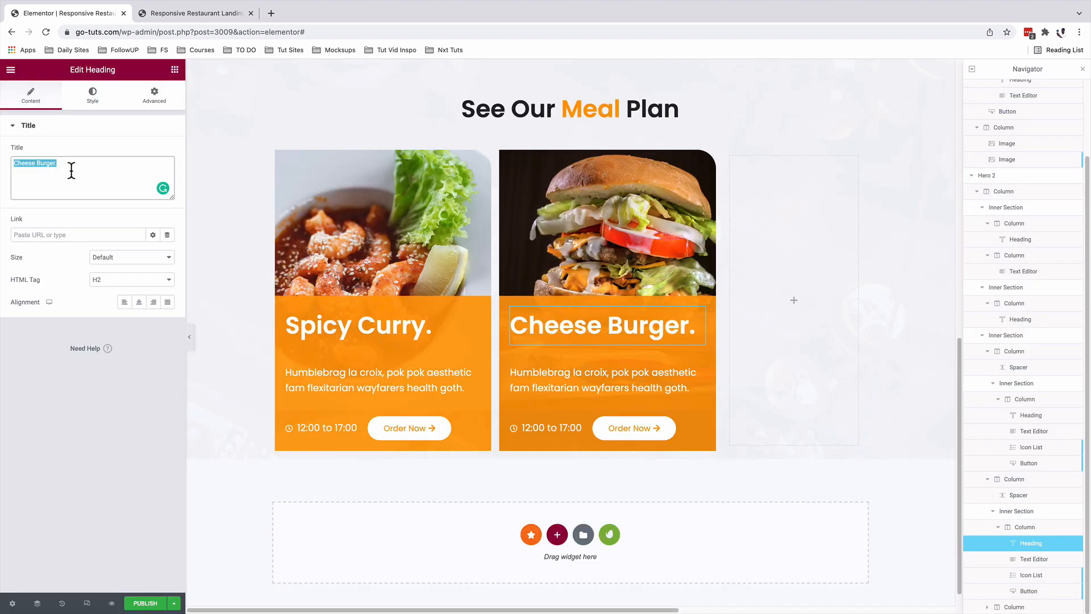
Step: Change the opening hours in the "Cheese Burger." card to "17:00 to 21:00"
{"action": "left_click", "coordinate": [586, 433]}
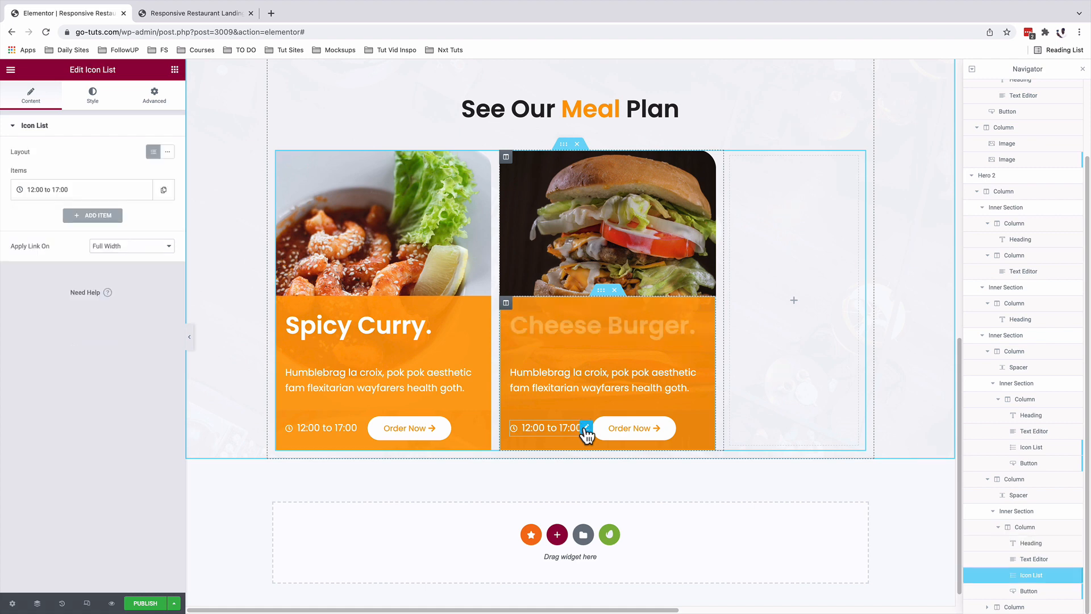
{"action": "left_click", "coordinate": [59, 196]}
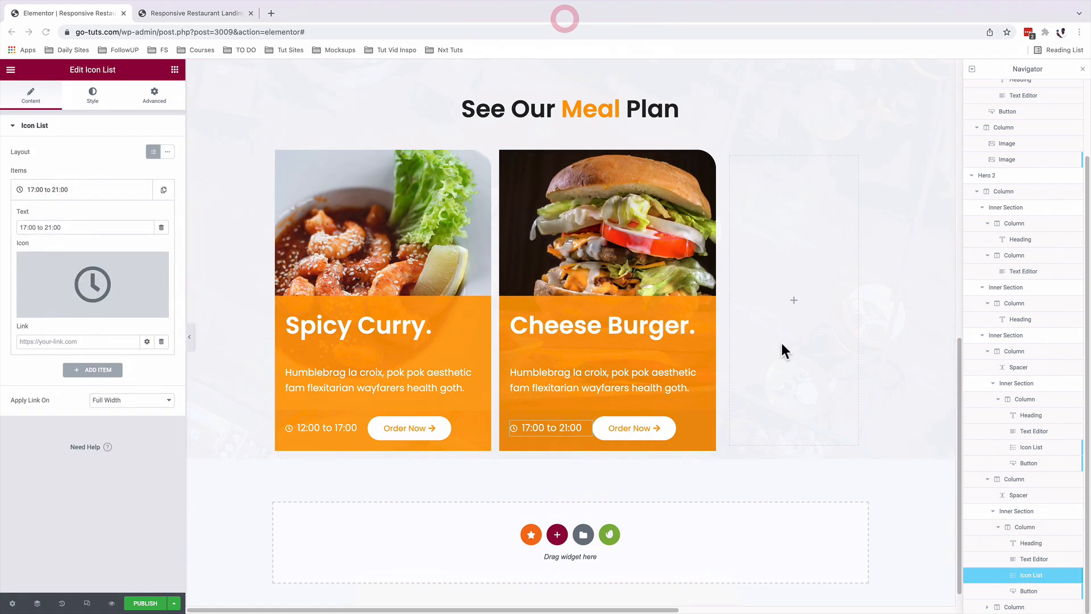
Step: Give the empty third column a classic background using the photo of a jar drink at sunset
{"action": "left_click", "coordinate": [753, 234]}
{"action": "left_click", "coordinate": [140, 175]}
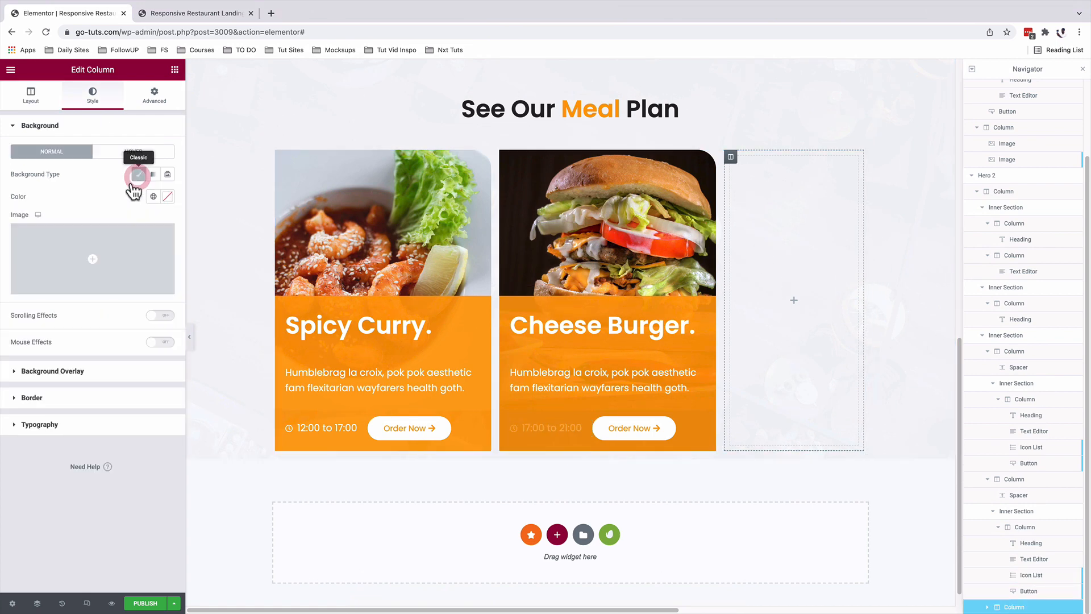
{"action": "left_click", "coordinate": [94, 258]}
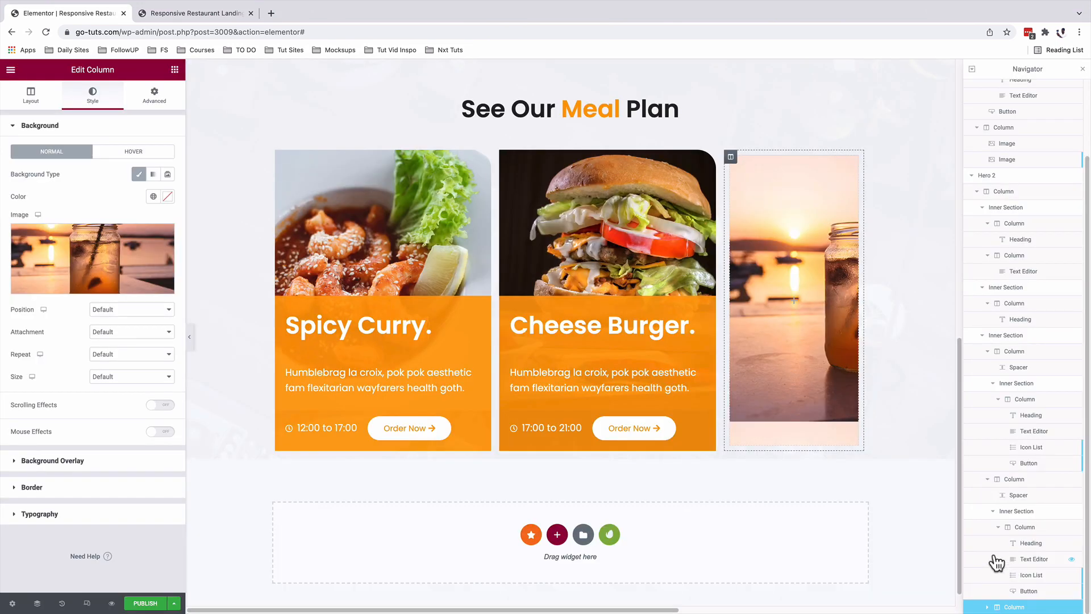
Step: Set the third column's background image size to Cover and add a text editor widget inside that column
{"action": "left_click", "coordinate": [104, 376]}
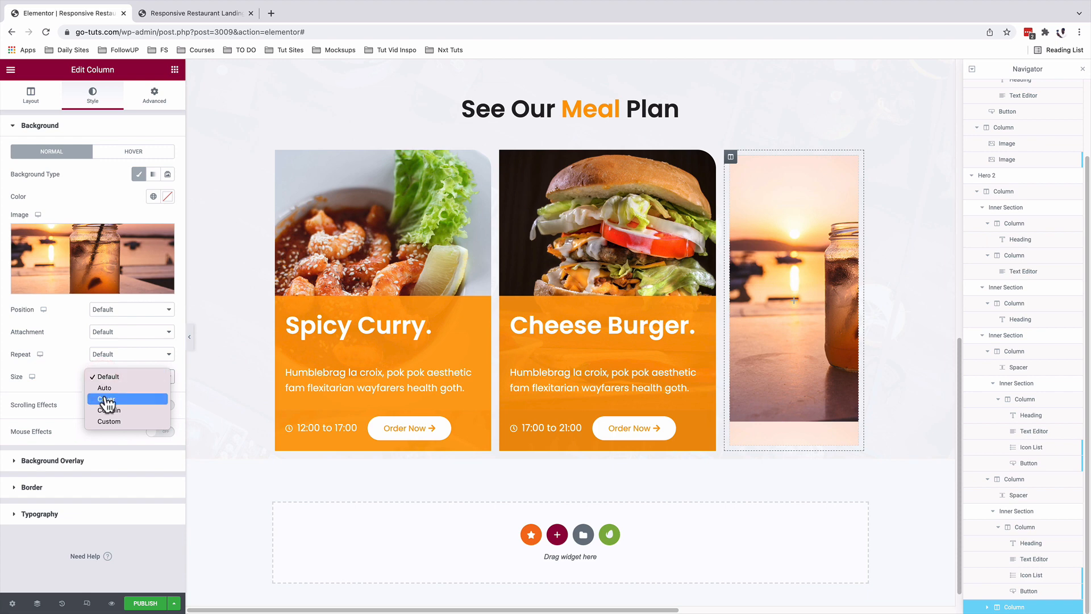
{"action": "left_click", "coordinate": [106, 399]}
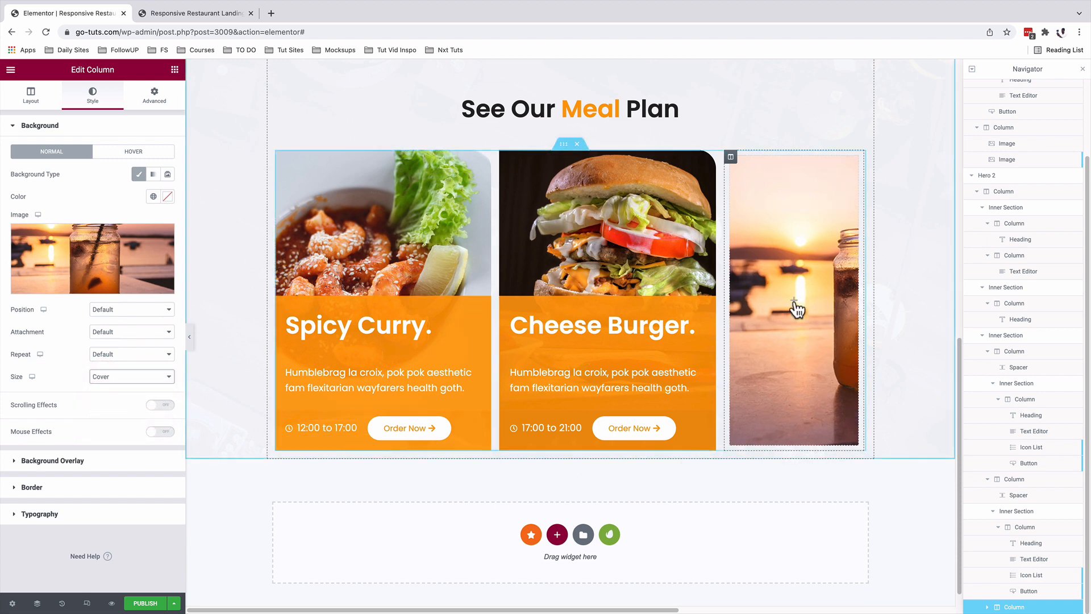
{"action": "left_click", "coordinate": [175, 70]}
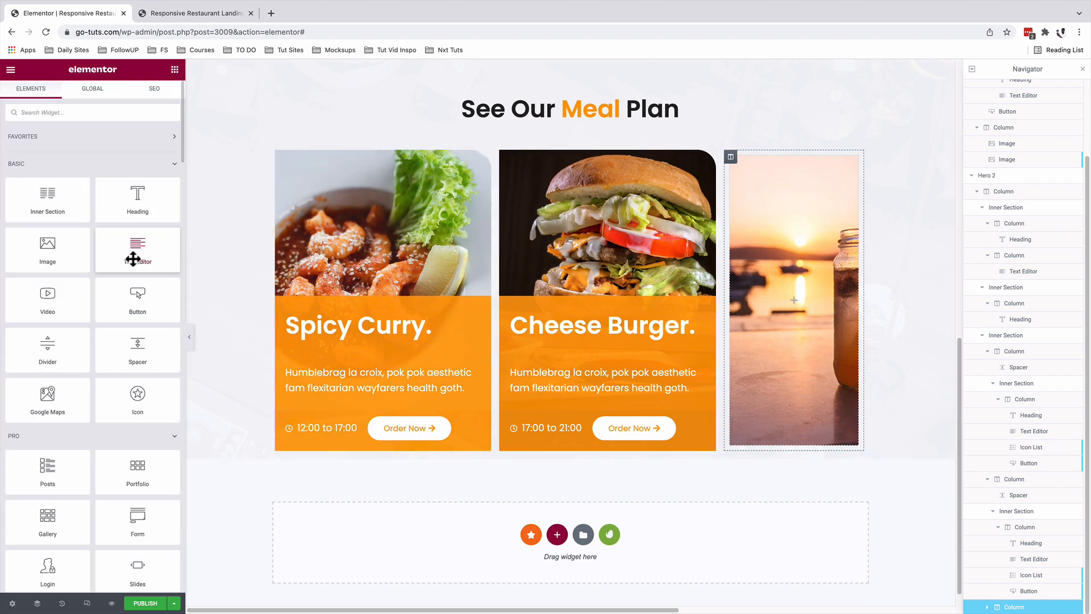
{"action": "left_click_drag", "start_coordinate": [135, 253], "coordinate": [792, 301]}
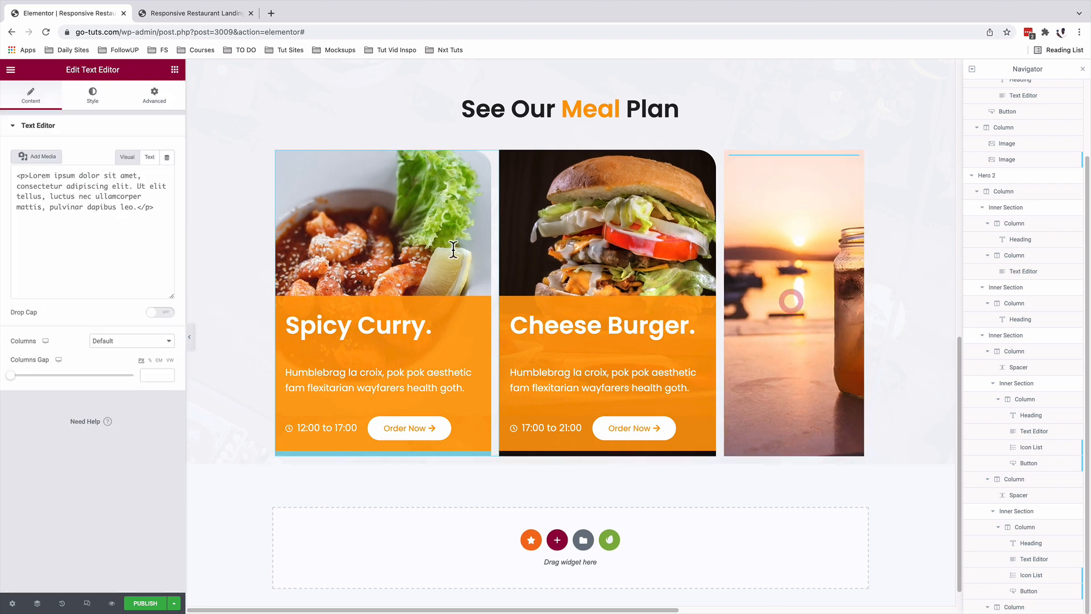
Step: Add an icon widget above the text in the third column and vertically align the column's content to Middle
{"action": "left_click", "coordinate": [174, 69]}
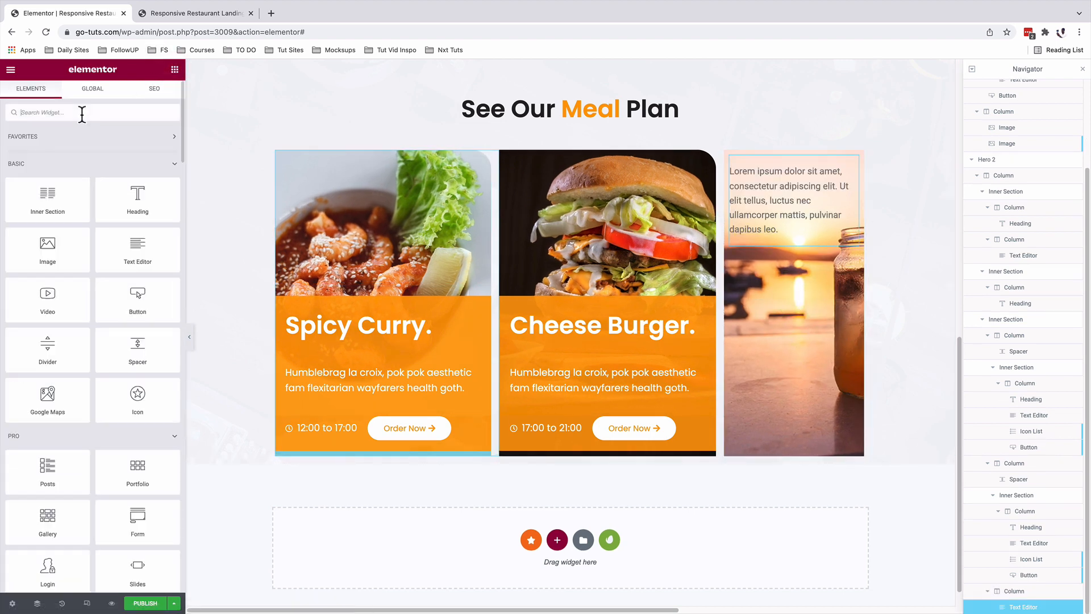
{"action": "left_click", "coordinate": [82, 114]}
{"action": "left_click_drag", "start_coordinate": [138, 398], "coordinate": [794, 169]}
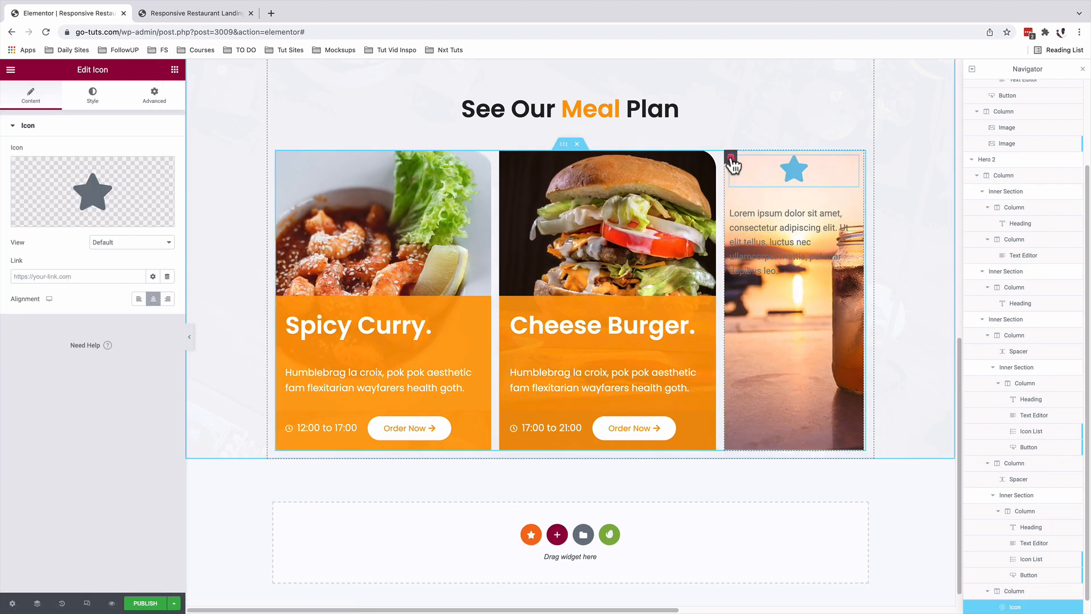
{"action": "left_click", "coordinate": [731, 158]}
{"action": "left_click", "coordinate": [30, 95]}
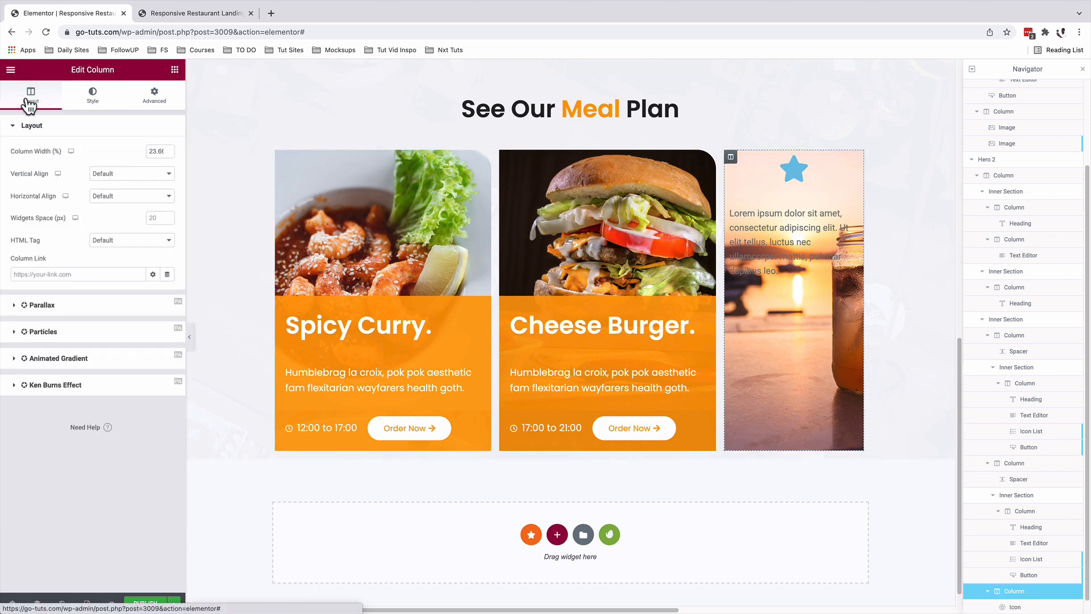
{"action": "left_click", "coordinate": [126, 175]}
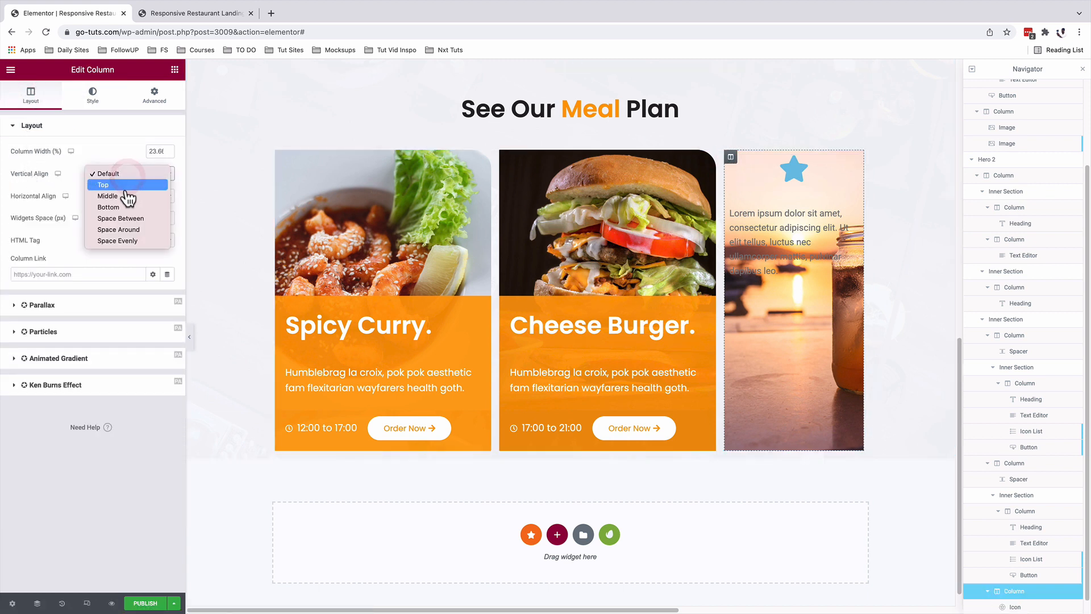
{"action": "left_click", "coordinate": [127, 196]}
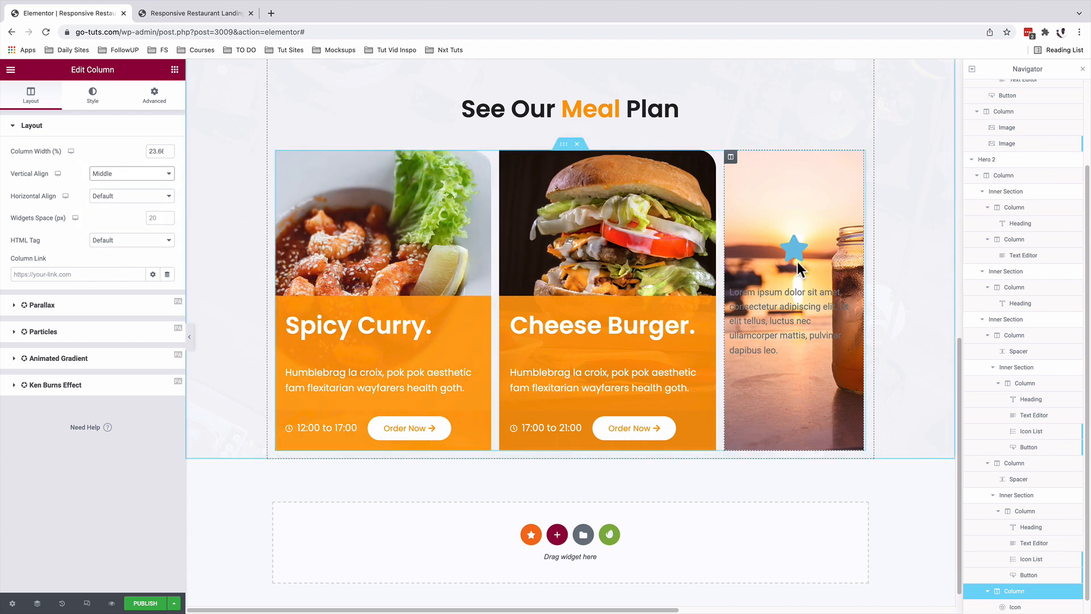
Step: Replace the star in the third column with a right-pointing arrow found by searching the icon library for "arrow"
{"action": "left_click", "coordinate": [854, 246]}
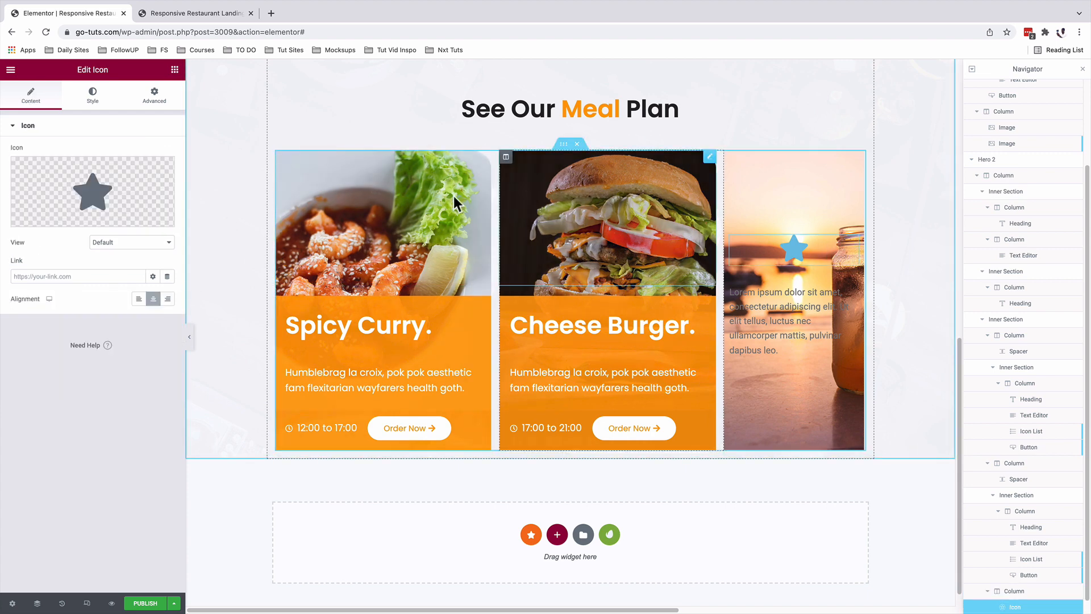
{"action": "left_click", "coordinate": [82, 191]}
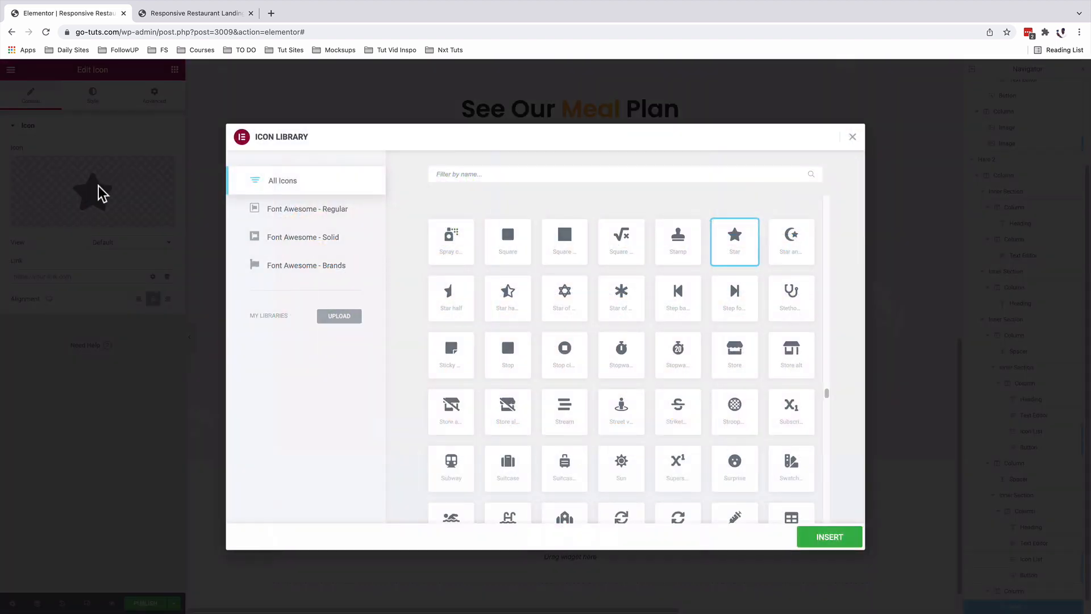
{"action": "left_click", "coordinate": [549, 175]}
{"action": "type", "text": "arrow"}
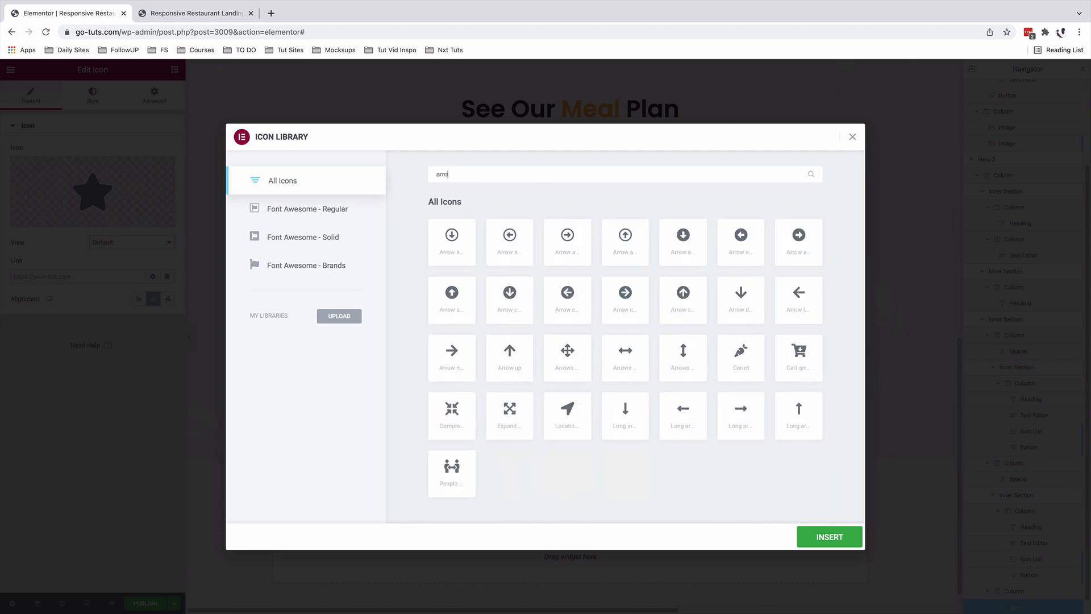
{"action": "double_click", "coordinate": [678, 348]}
Step: Color the arrow icon white in its normal state and use the global Yellow as its hover color
{"action": "left_click", "coordinate": [92, 95]}
{"action": "left_click", "coordinate": [167, 174]}
{"action": "left_click_drag", "start_coordinate": [79, 252], "coordinate": [36, 206]}
{"action": "left_click", "coordinate": [71, 171]}
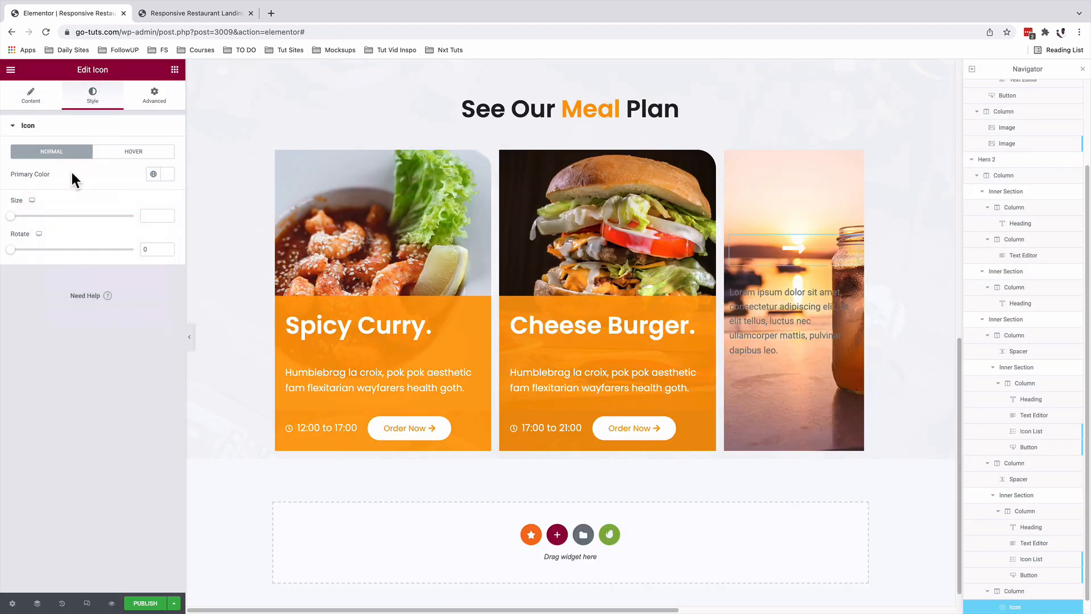
{"action": "left_click", "coordinate": [126, 153]}
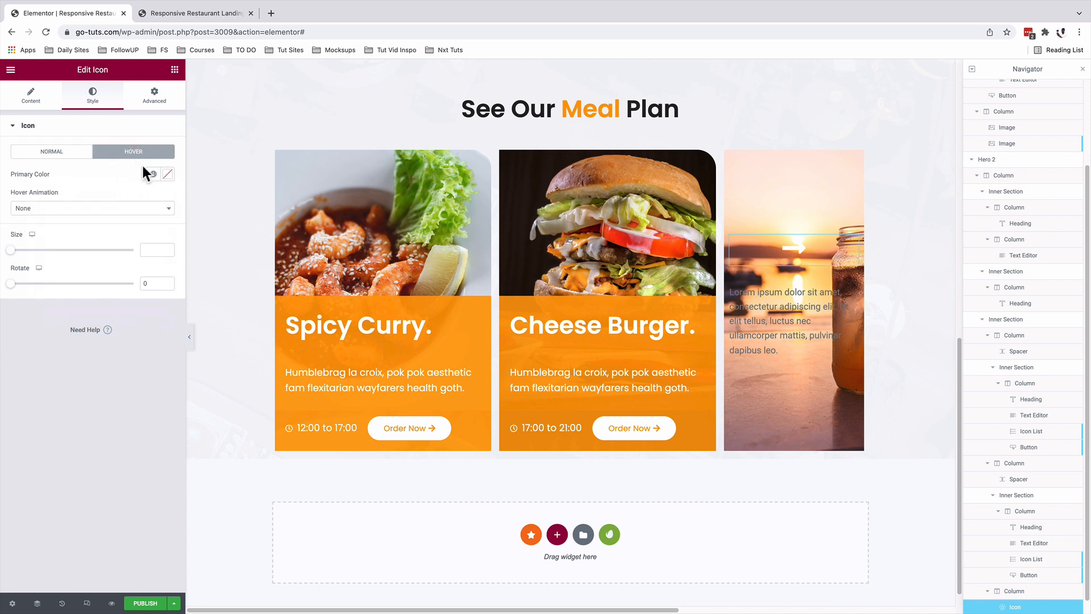
{"action": "left_click", "coordinate": [153, 174]}
{"action": "scroll", "coordinate": [98, 284], "scroll_direction": "down", "scroll_amount": 2}
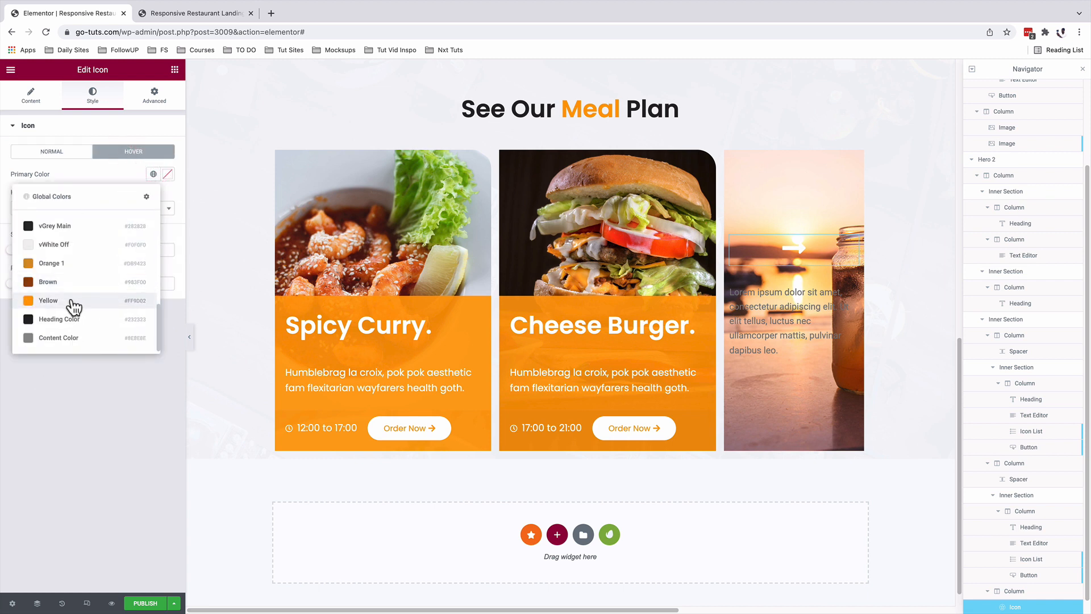
{"action": "left_click", "coordinate": [70, 298]}
Step: Replace the placeholder paragraph under the arrow icon with "See More"
{"action": "left_click", "coordinate": [853, 290]}
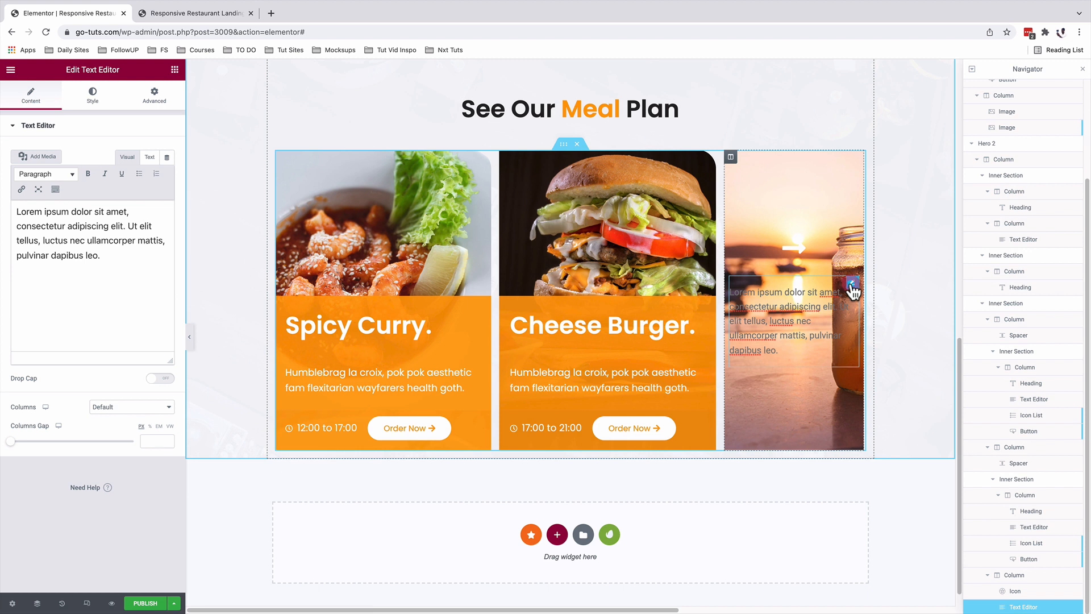
{"action": "left_click_drag", "start_coordinate": [101, 256], "coordinate": [18, 211]}
{"action": "type", "text": "See More"}
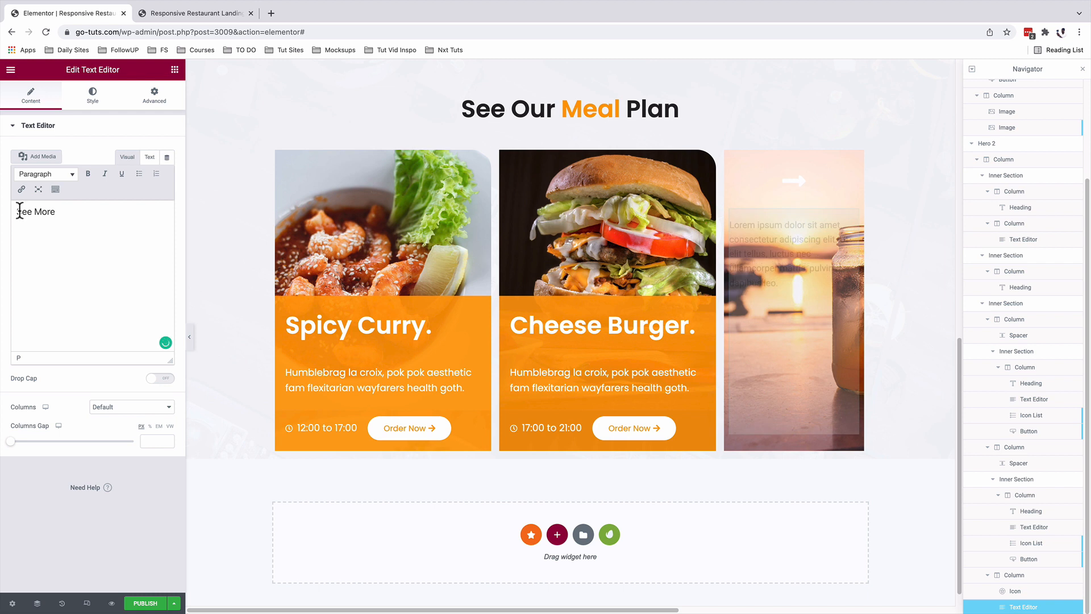
Step: Set the "See More" text color to #FFFFFF and its typography to the global Content Text font
{"action": "left_click", "coordinate": [93, 95]}
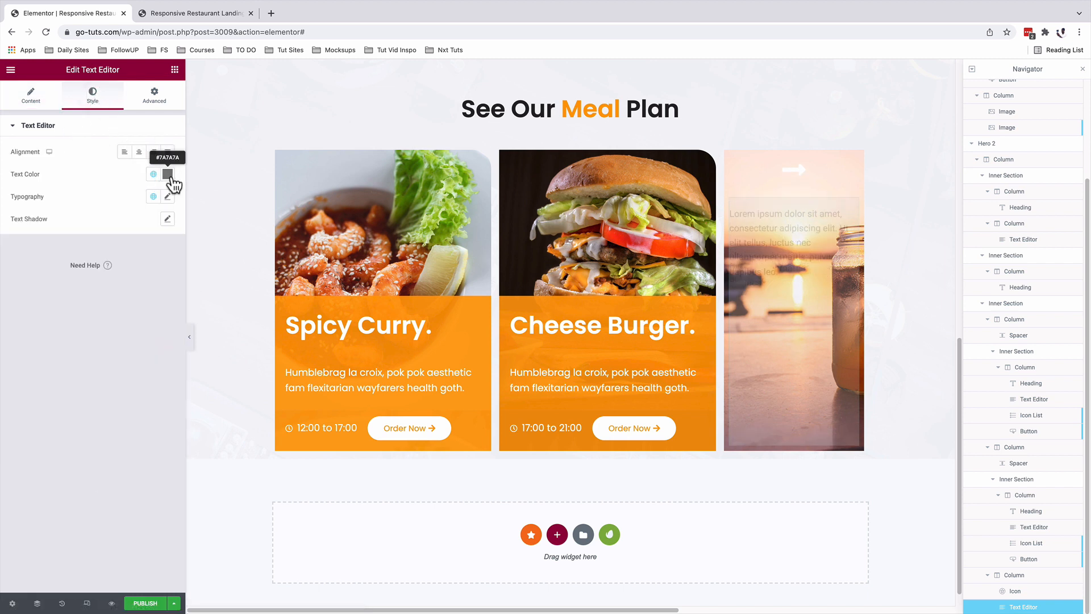
{"action": "left_click", "coordinate": [166, 174]}
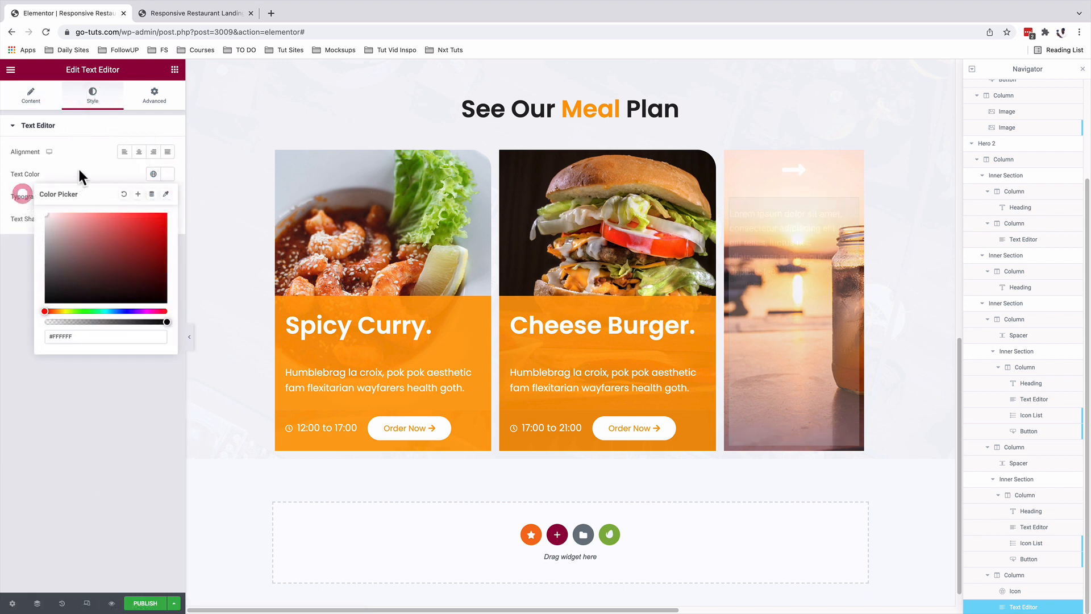
{"action": "left_click", "coordinate": [78, 166]}
{"action": "left_click", "coordinate": [154, 196]}
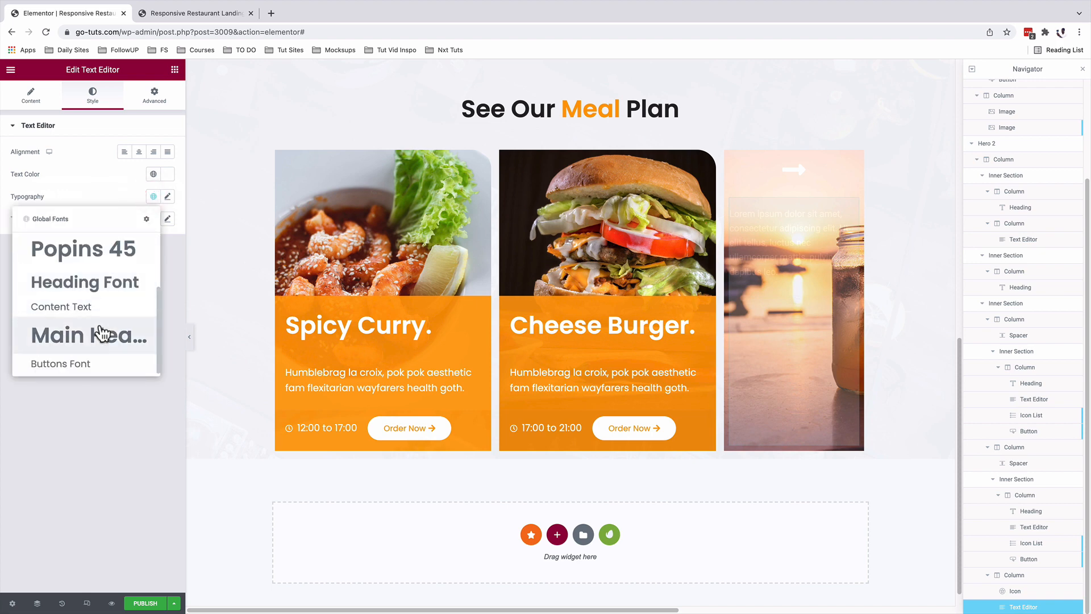
{"action": "left_click", "coordinate": [62, 307]}
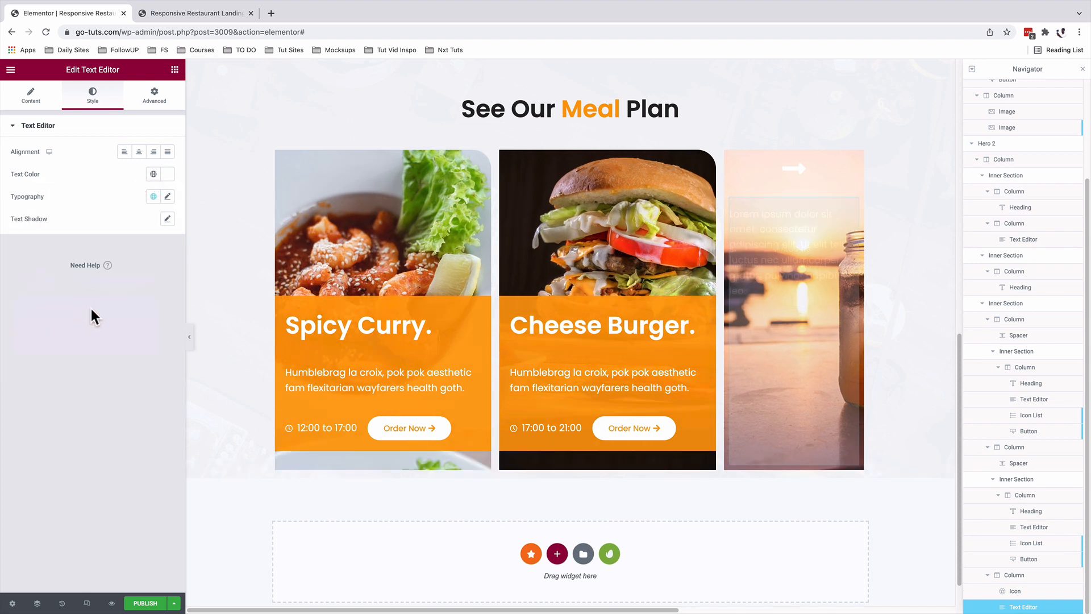
Step: Save the page as a draft and check the third column in the page preview
{"action": "left_click", "coordinate": [174, 603]}
{"action": "left_click", "coordinate": [76, 556]}
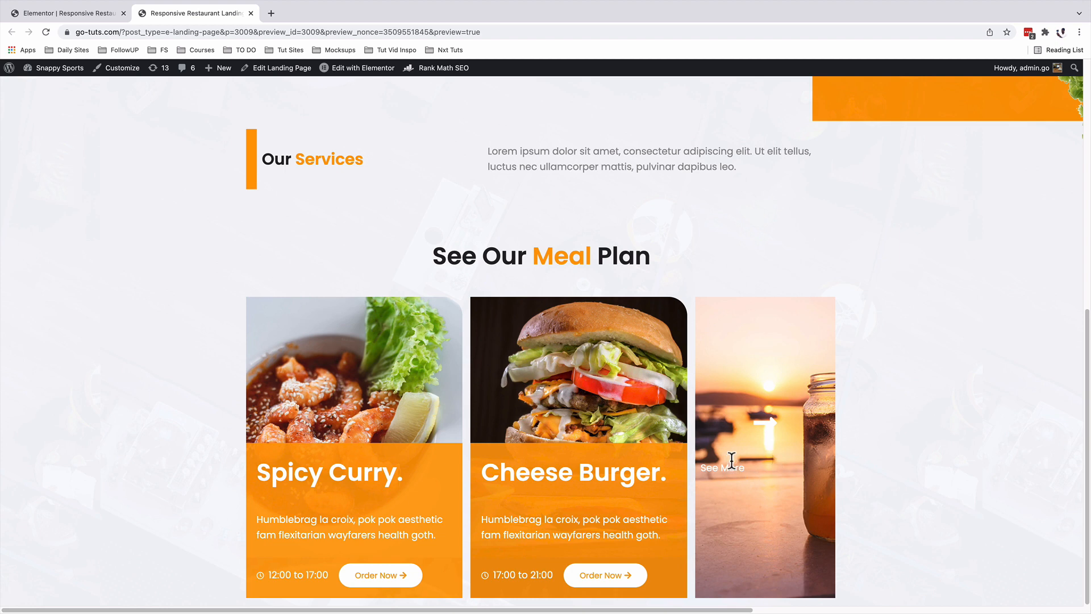
{"action": "left_click", "coordinate": [44, 15]}
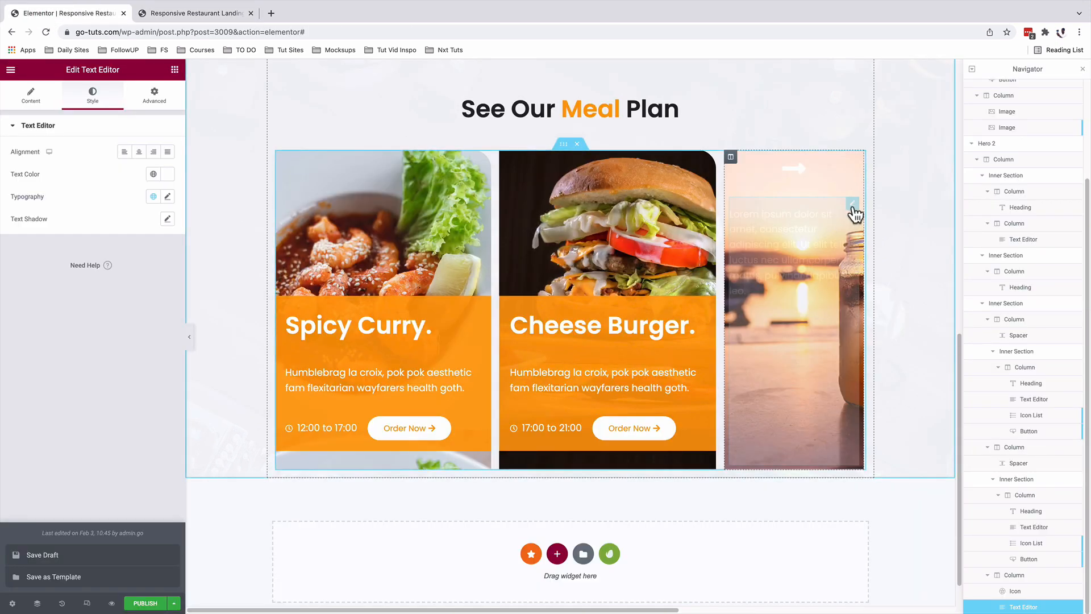
Step: Center the "See More" text in the third column and check the result in the page preview
{"action": "left_click", "coordinate": [854, 207]}
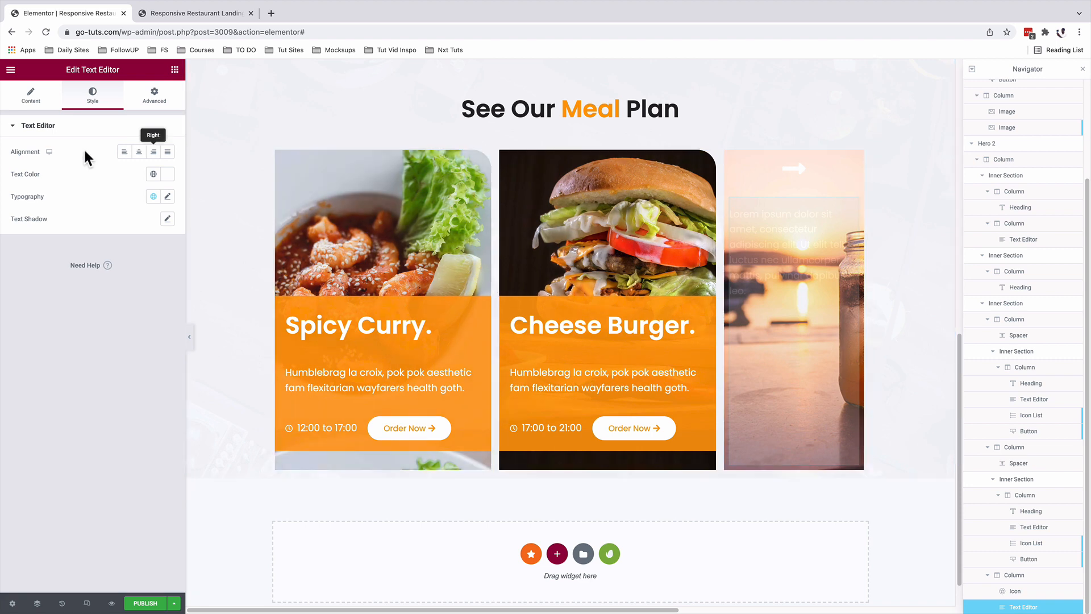
{"action": "left_click", "coordinate": [138, 153]}
{"action": "key", "text": "ctrl+Tab"}
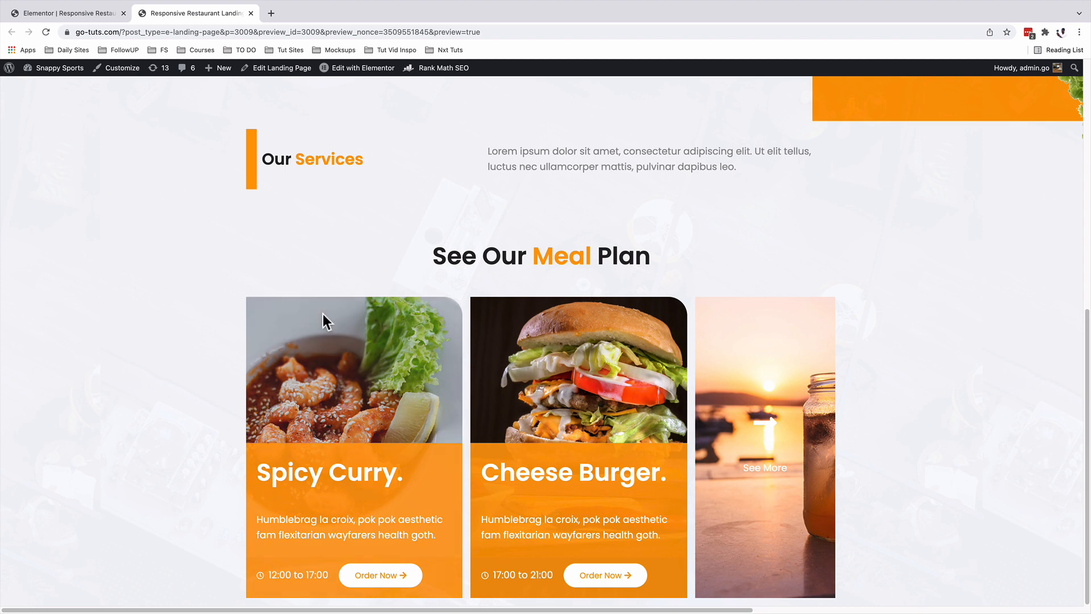
{"action": "left_click", "coordinate": [85, 13]}
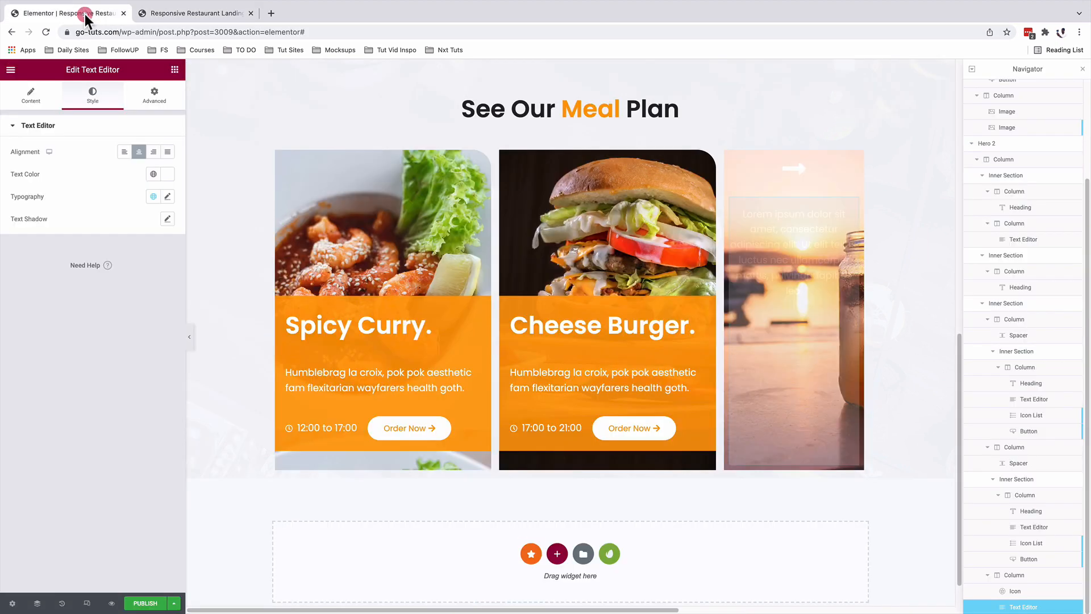
Step: Unlink the third column's border radius values and set Right to 35 px with the other corners at 0
{"action": "left_click", "coordinate": [730, 158]}
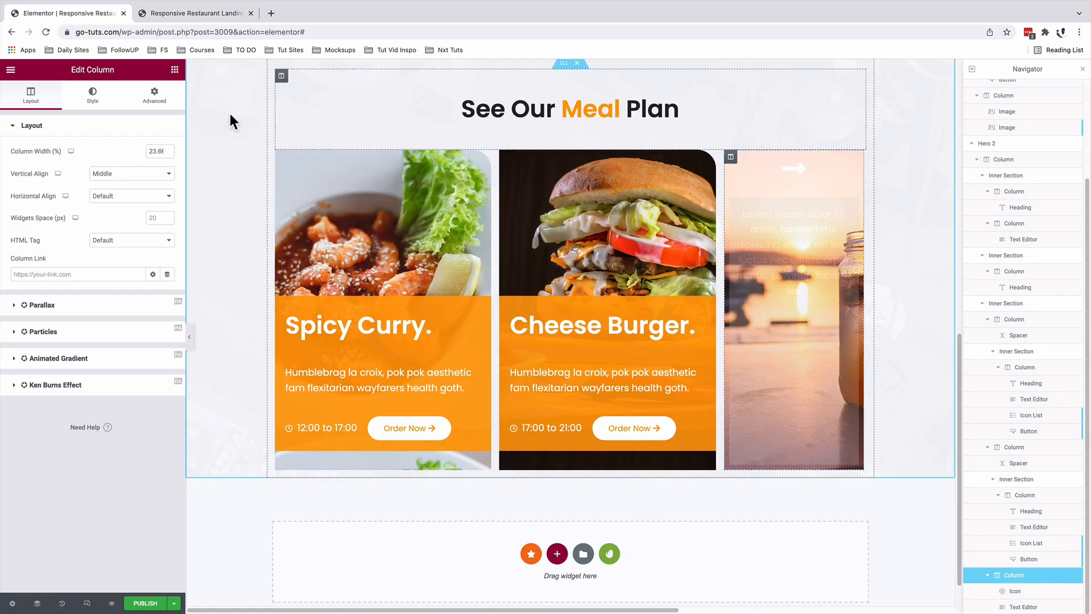
{"action": "left_click", "coordinate": [92, 95]}
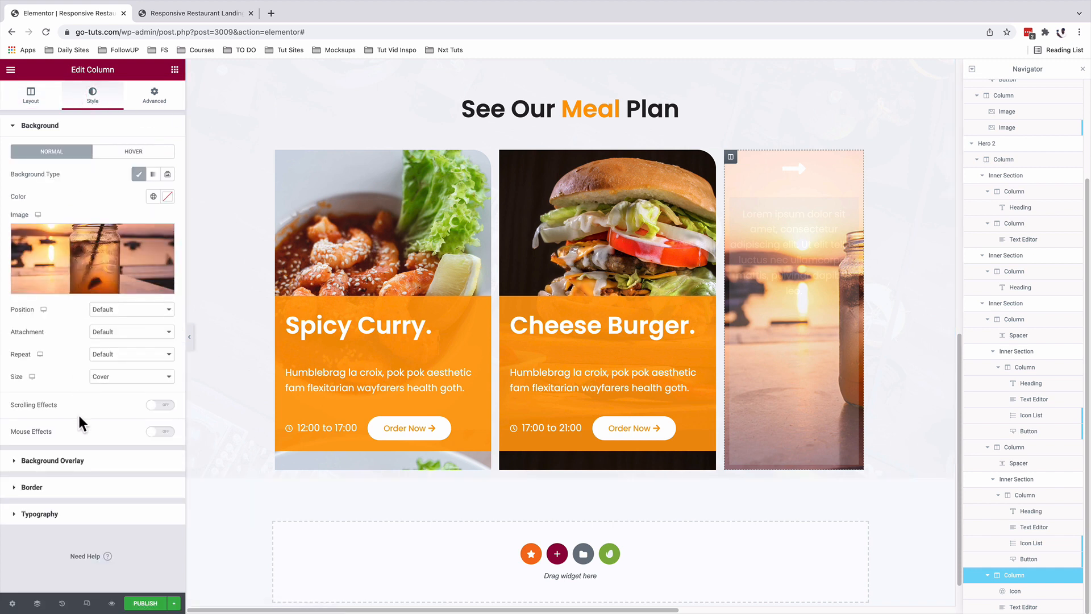
{"action": "left_click", "coordinate": [50, 487]}
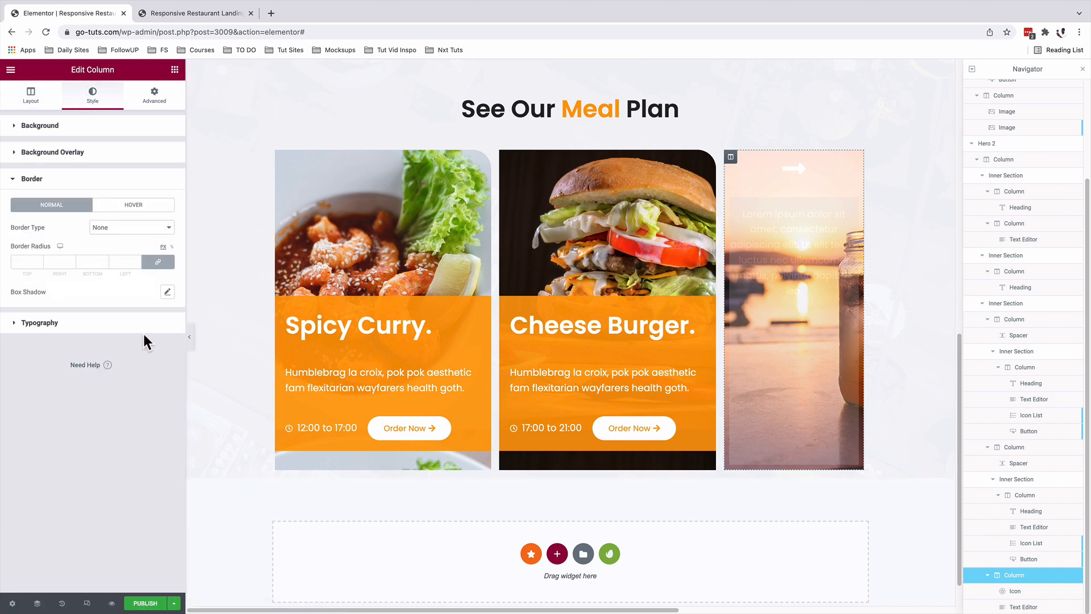
{"action": "double_click", "coordinate": [56, 262]}
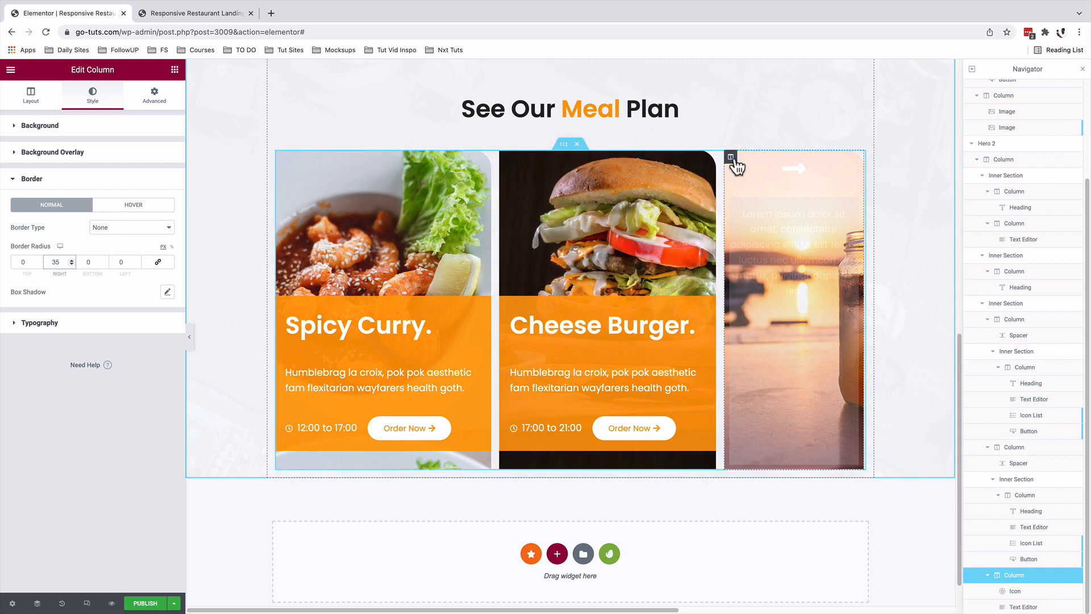
Step: Set the third column's link to "#" and check the meal plan section in the page preview
{"action": "left_click", "coordinate": [31, 97]}
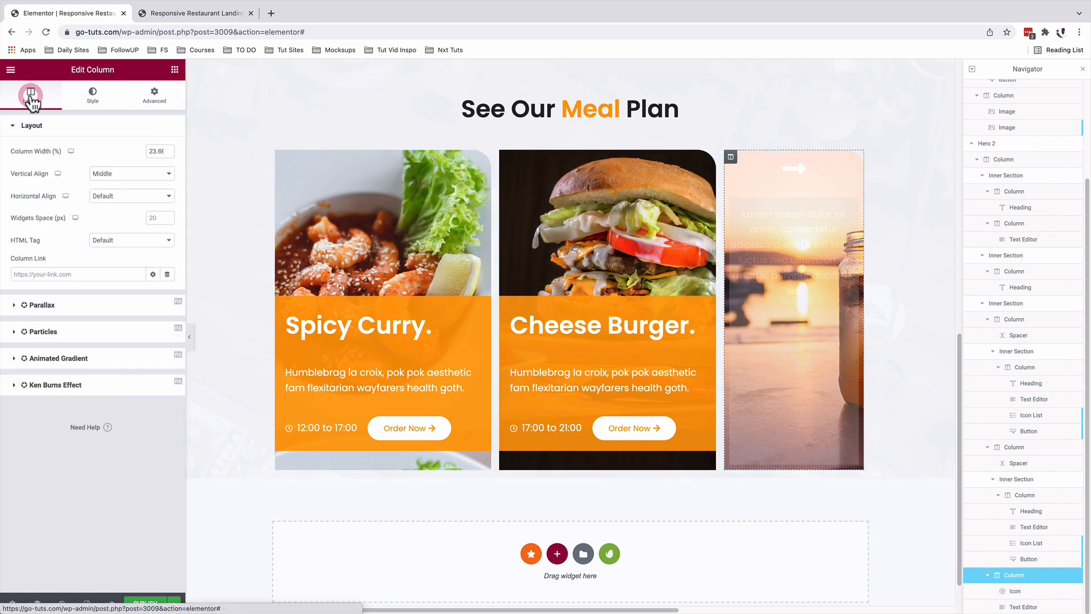
{"action": "left_click", "coordinate": [101, 275]}
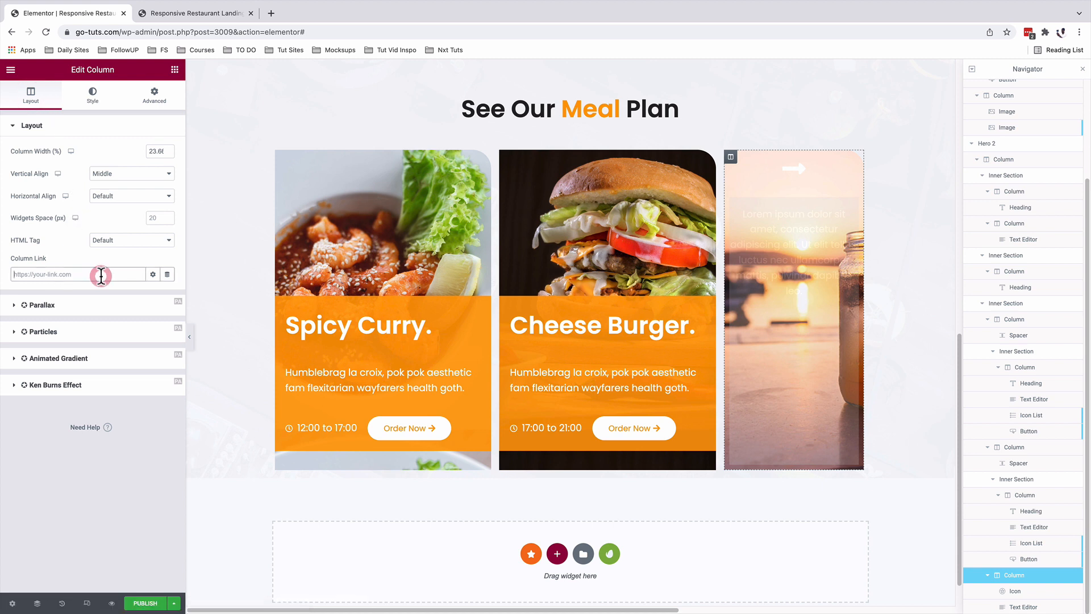
{"action": "type", "text": "#"}
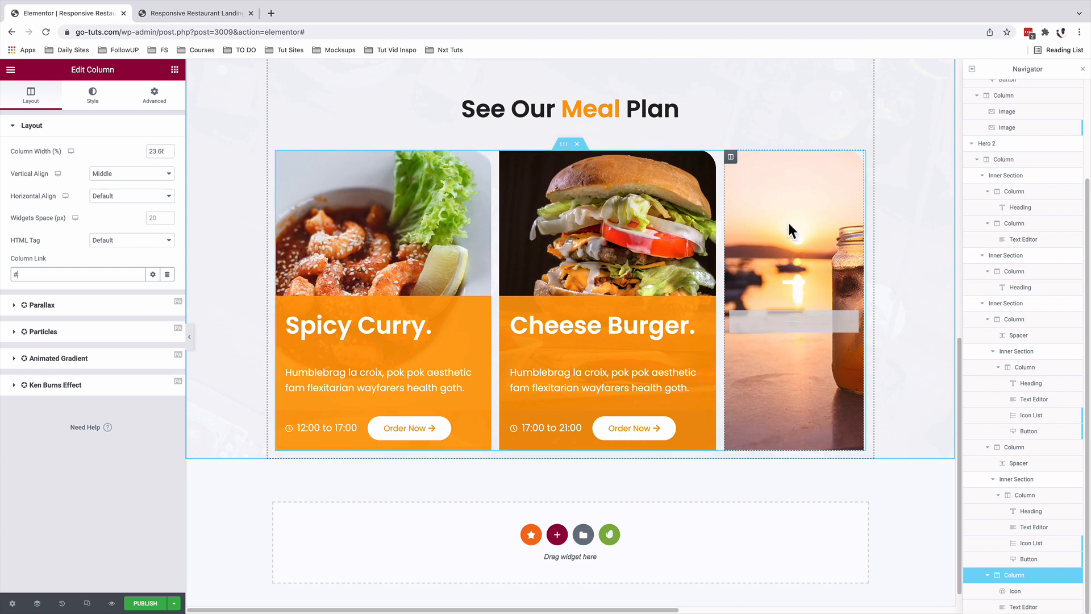
{"action": "key", "text": "ctrl+Tab"}
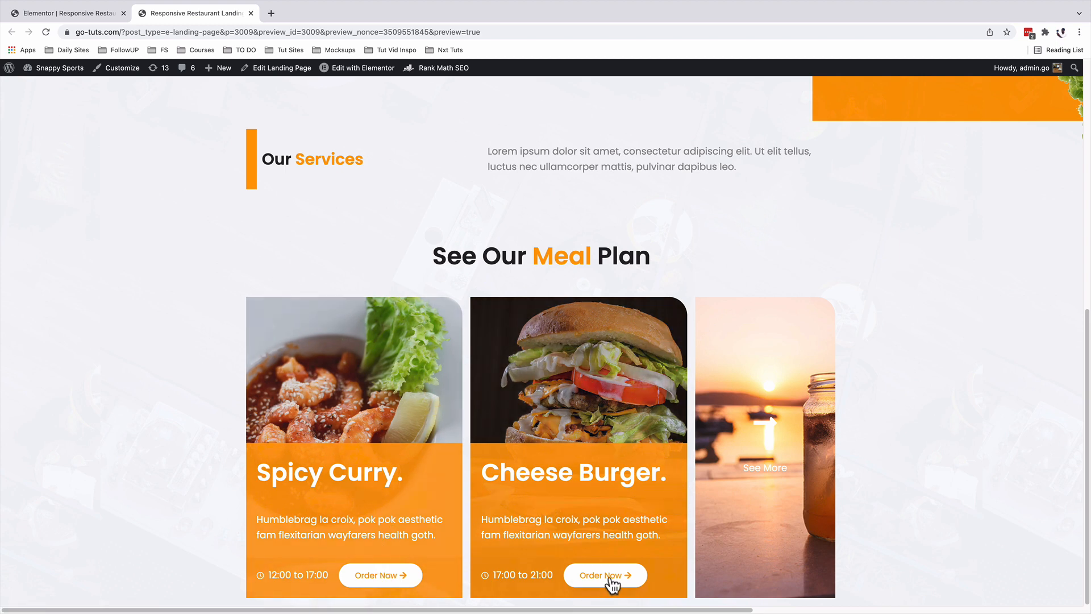
{"action": "key", "text": "ctrl+Tab"}
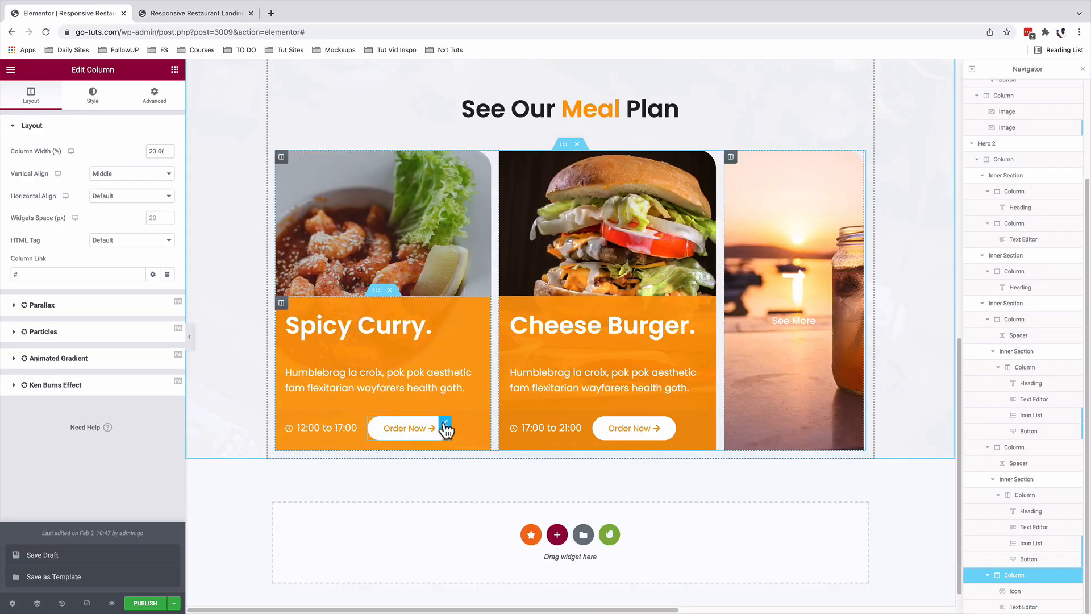
Step: Give the "Spicy Curry." card's Order Now button a white text color and the global Yellow background color in its hover state
{"action": "left_click", "coordinate": [446, 427]}
{"action": "left_click", "coordinate": [94, 96]}
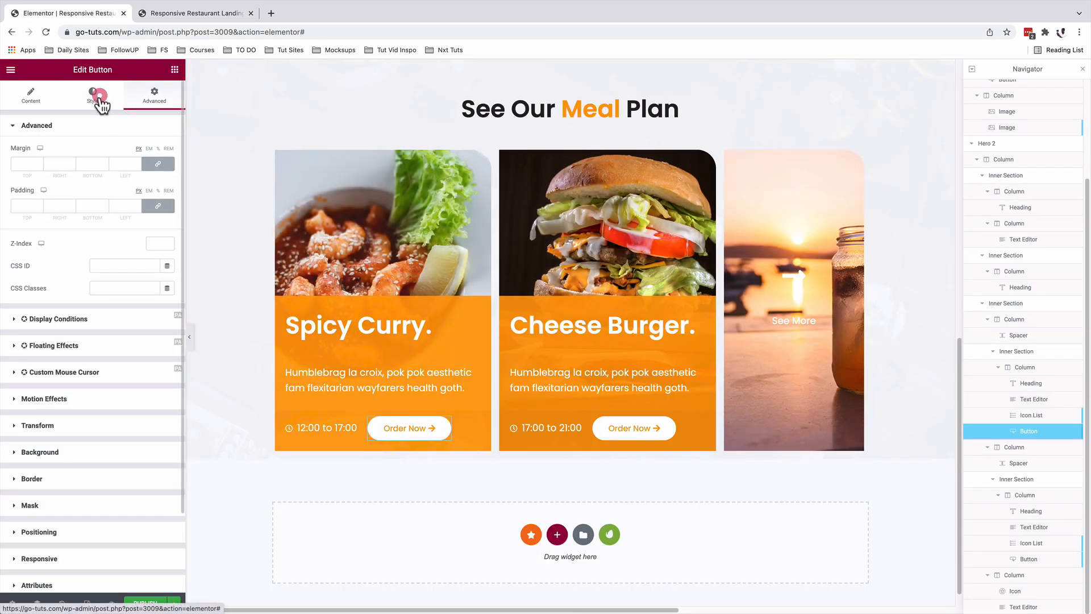
{"action": "left_click", "coordinate": [116, 196]}
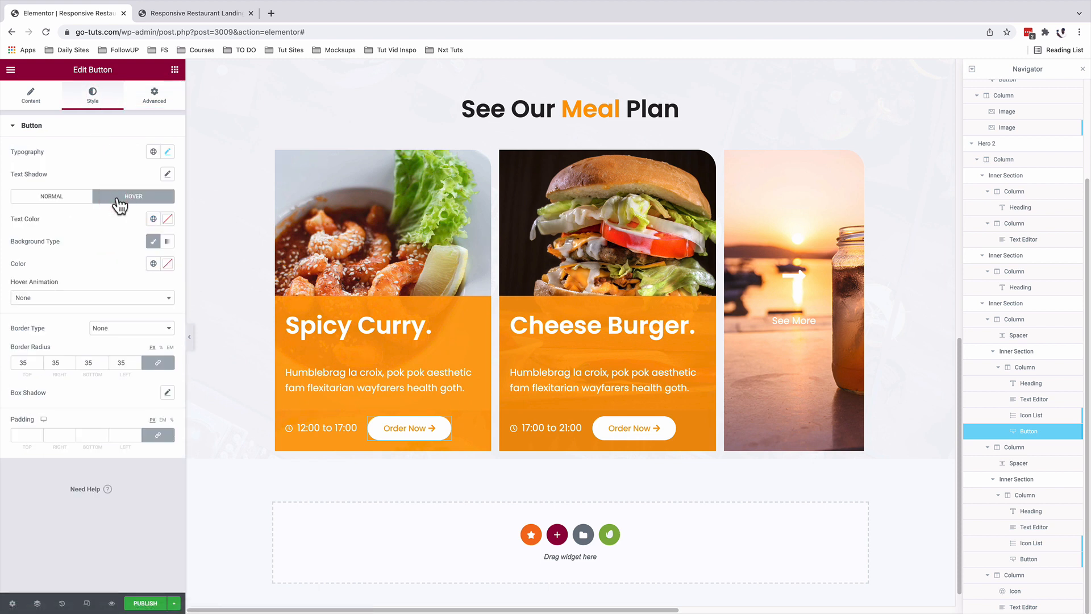
{"action": "left_click", "coordinate": [152, 220]}
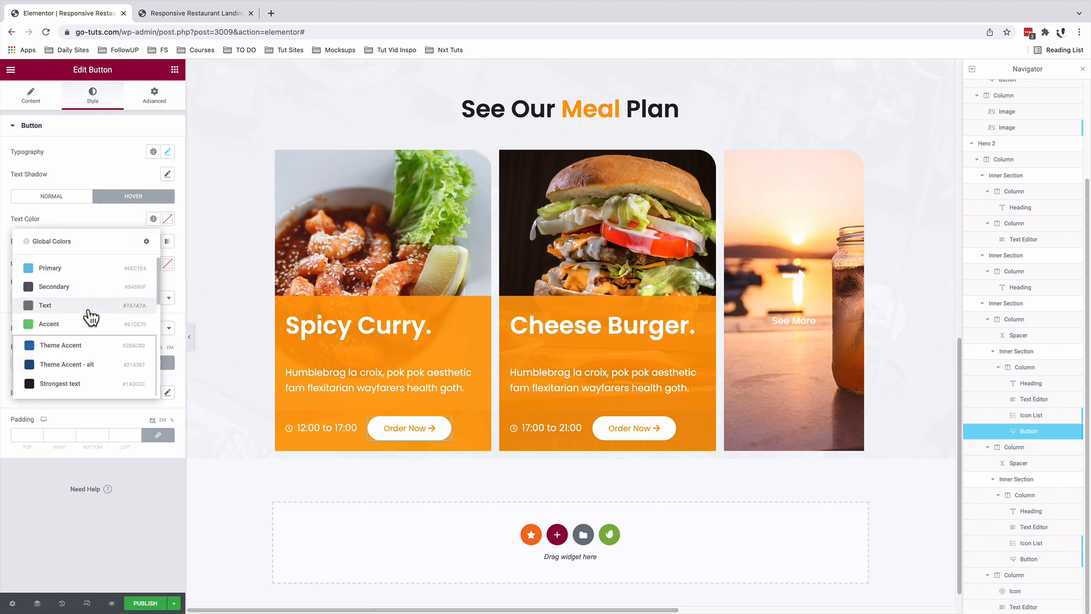
{"action": "left_click", "coordinate": [167, 219]}
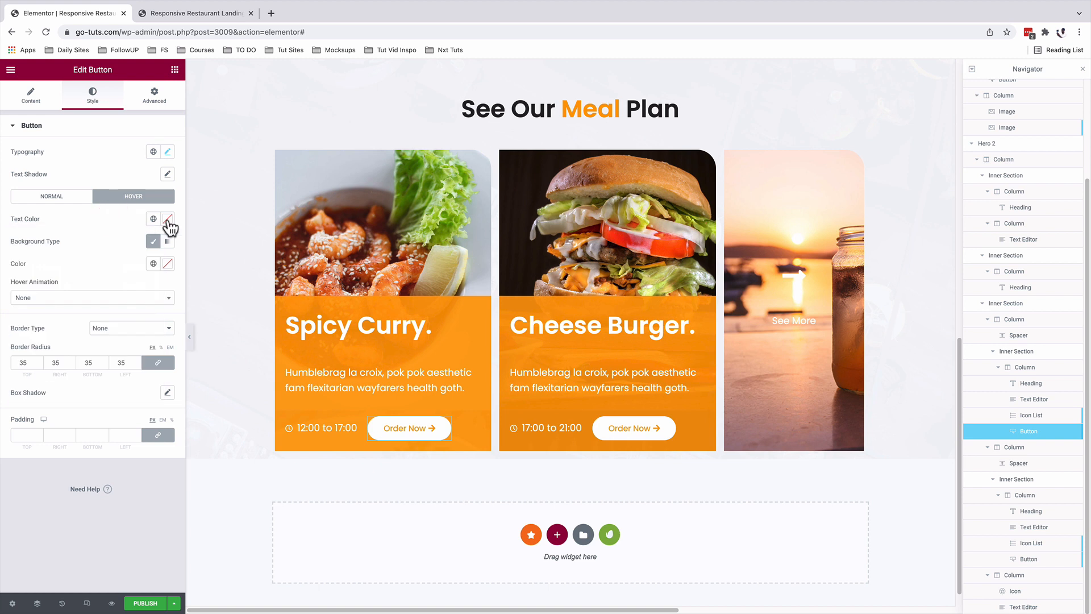
{"action": "left_click", "coordinate": [18, 227]}
{"action": "left_click", "coordinate": [154, 264]}
{"action": "left_click", "coordinate": [59, 391]}
Step: Set the "Cheese Burger." card's Order Now button to white text on the global Yellow background for its hover state
{"action": "left_click", "coordinate": [670, 424]}
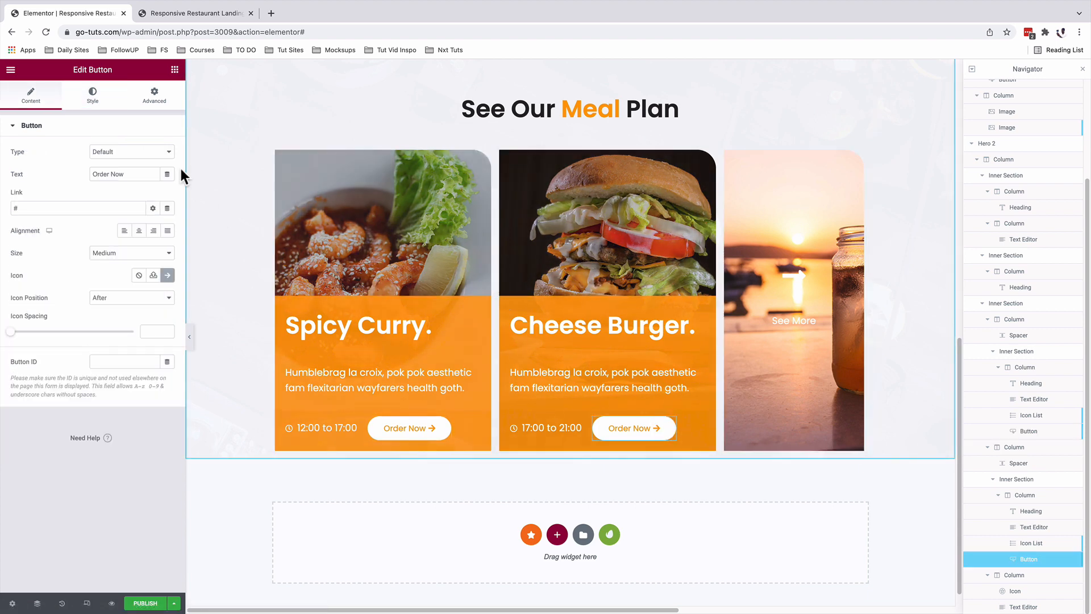
{"action": "left_click", "coordinate": [92, 96]}
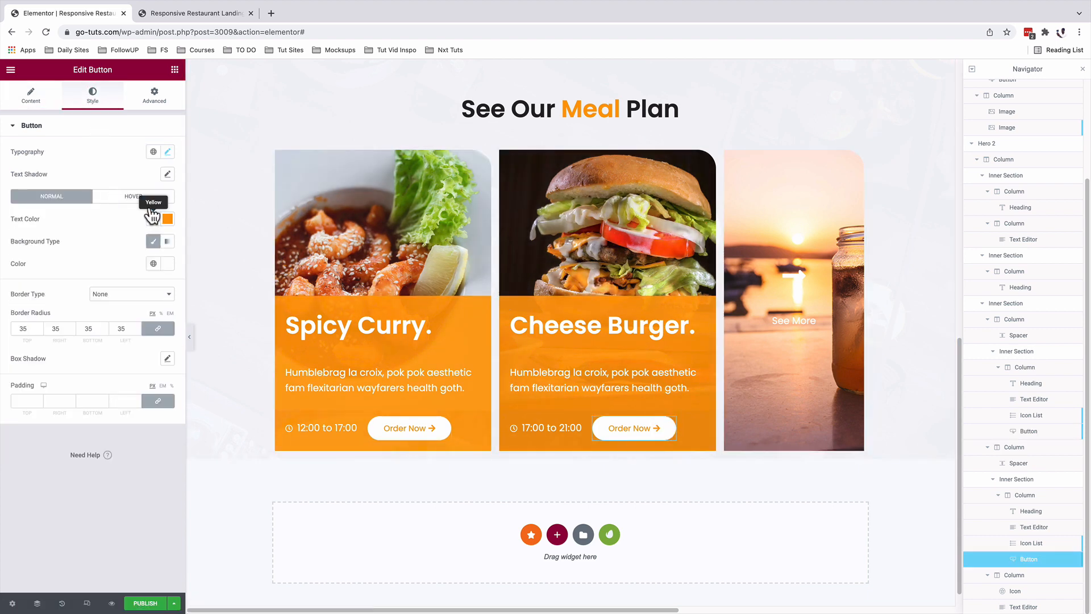
{"action": "left_click", "coordinate": [142, 194]}
{"action": "left_click", "coordinate": [168, 219]}
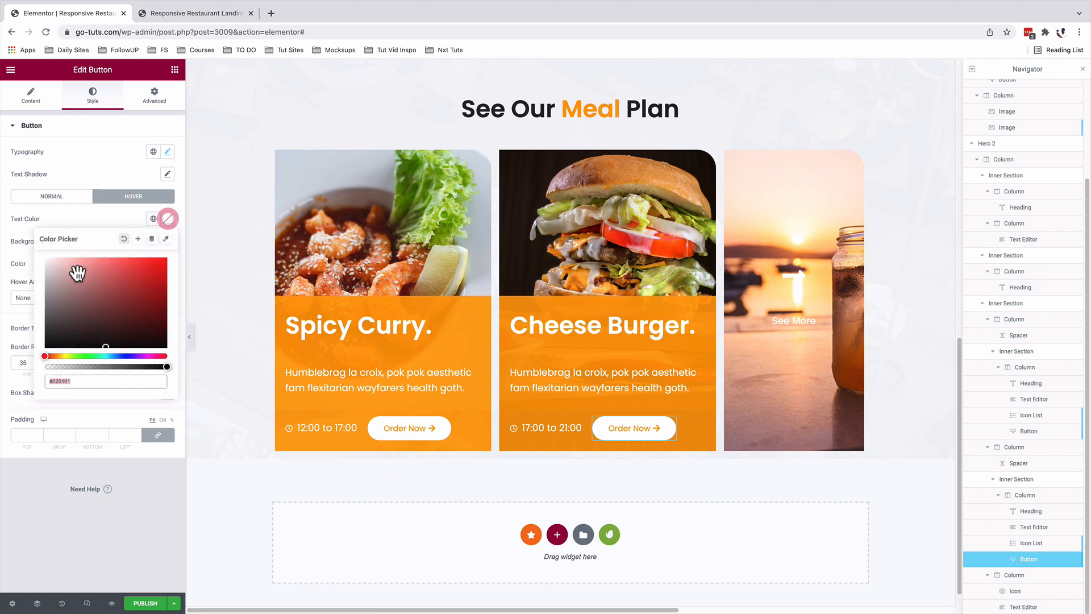
{"action": "left_click", "coordinate": [51, 268]}
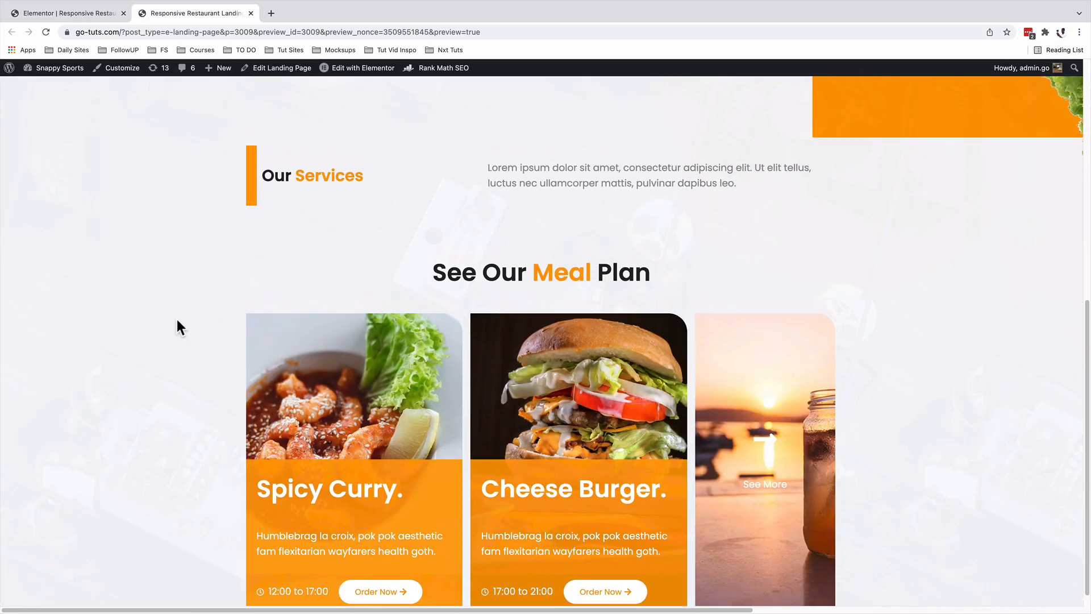
Step: Review the page preview from the hero area down to the meal plan cards and return to the editor
{"action": "scroll", "coordinate": [177, 320], "scroll_direction": "up", "scroll_amount": 7}
{"action": "scroll", "coordinate": [177, 320], "scroll_direction": "down", "scroll_amount": 7}
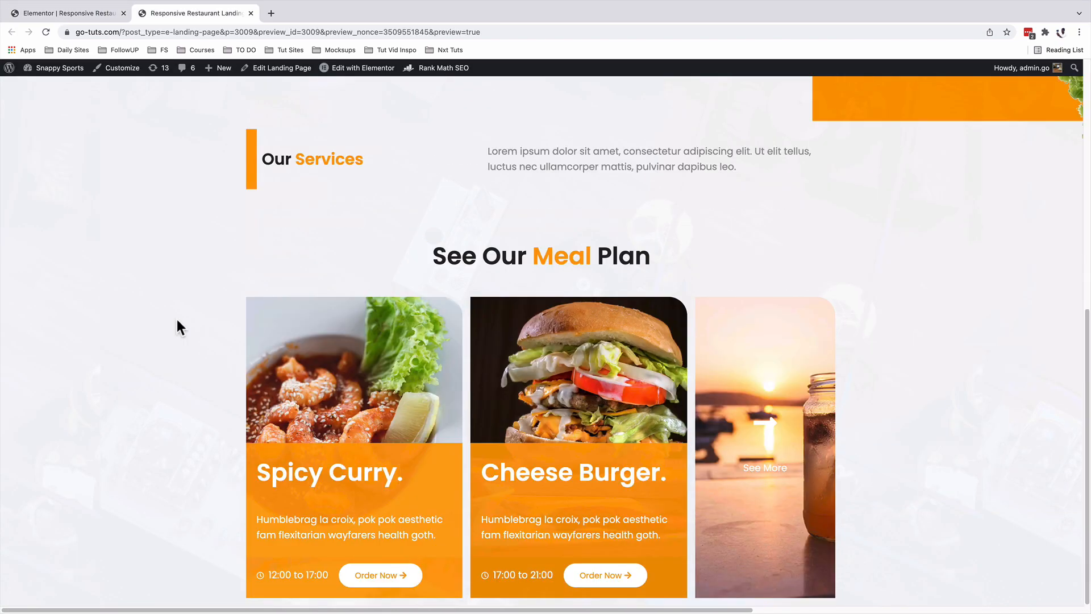
{"action": "scroll", "coordinate": [177, 328], "scroll_direction": "up", "scroll_amount": 5}
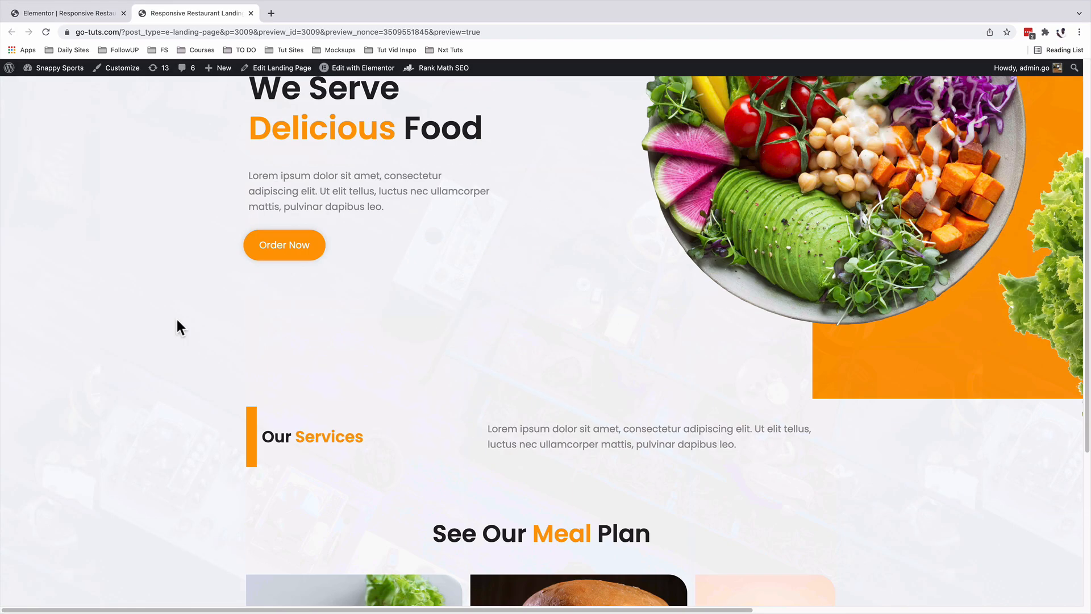
{"action": "scroll", "coordinate": [177, 328], "scroll_direction": "down", "scroll_amount": 5}
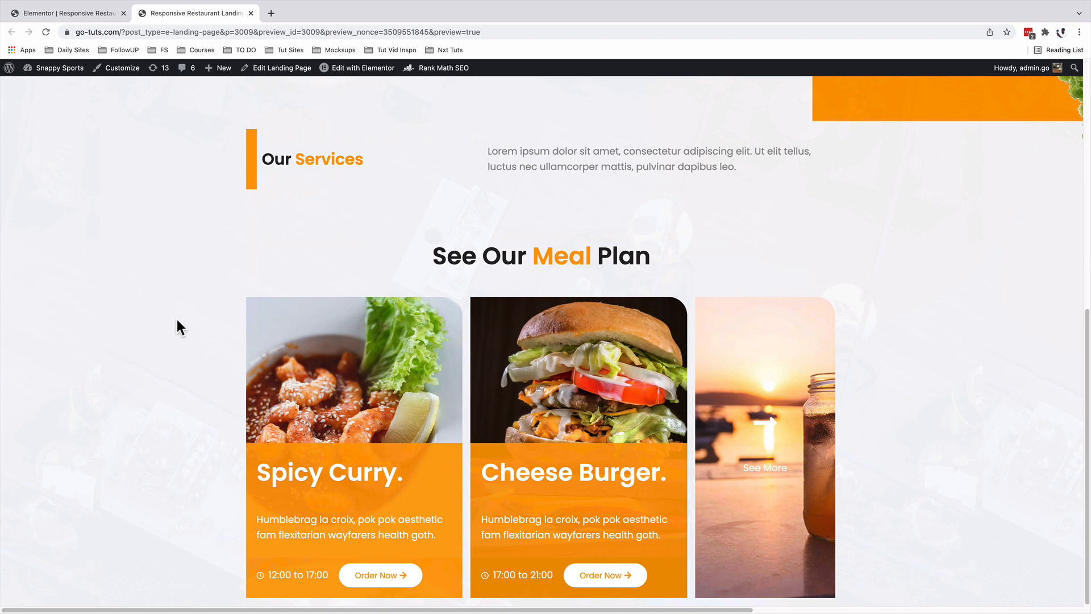
{"action": "scroll", "coordinate": [180, 328], "scroll_direction": "up", "scroll_amount": 1}
{"action": "scroll", "coordinate": [180, 328], "scroll_direction": "down", "scroll_amount": 2}
{"action": "key", "text": "ctrl+shift+Tab"}
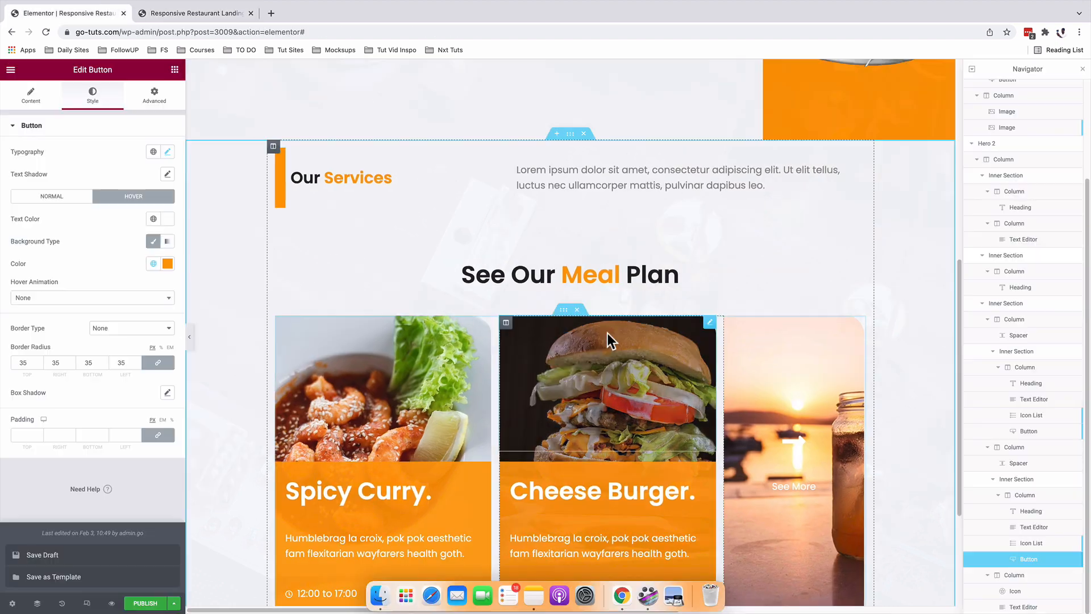
Step: Unlink the margins of the inner section holding the meal cards and set its bottom margin to 100 px
{"action": "left_click", "coordinate": [563, 311]}
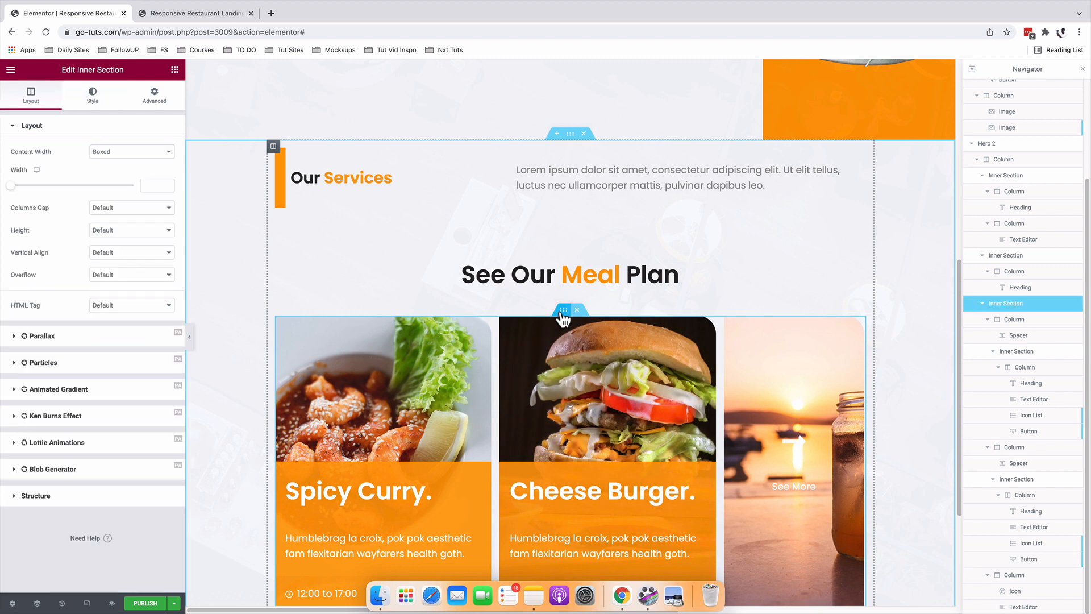
{"action": "left_click", "coordinate": [159, 100]}
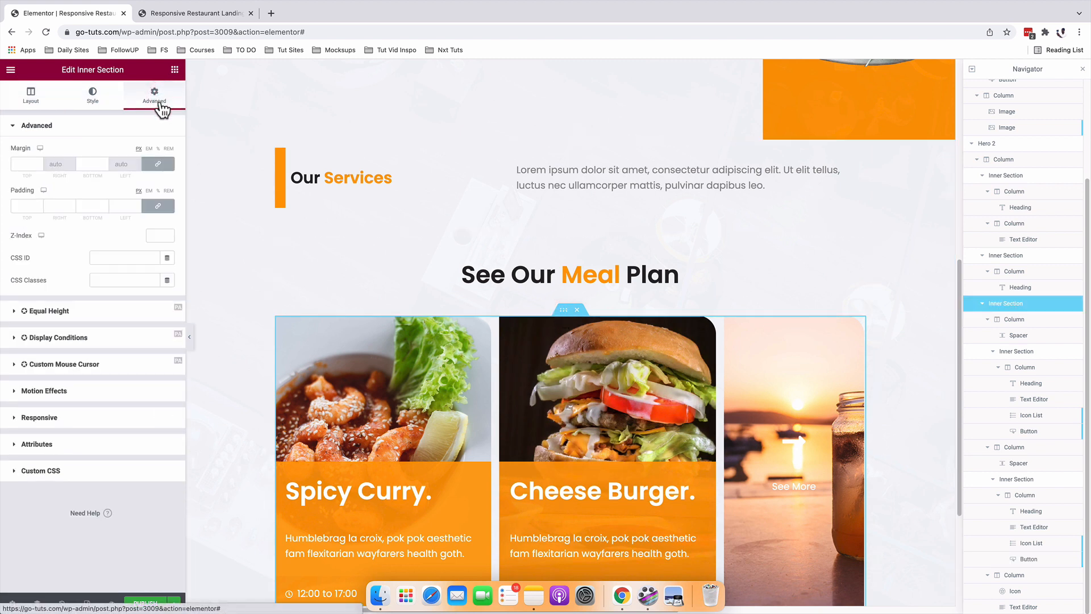
{"action": "left_click", "coordinate": [158, 163]}
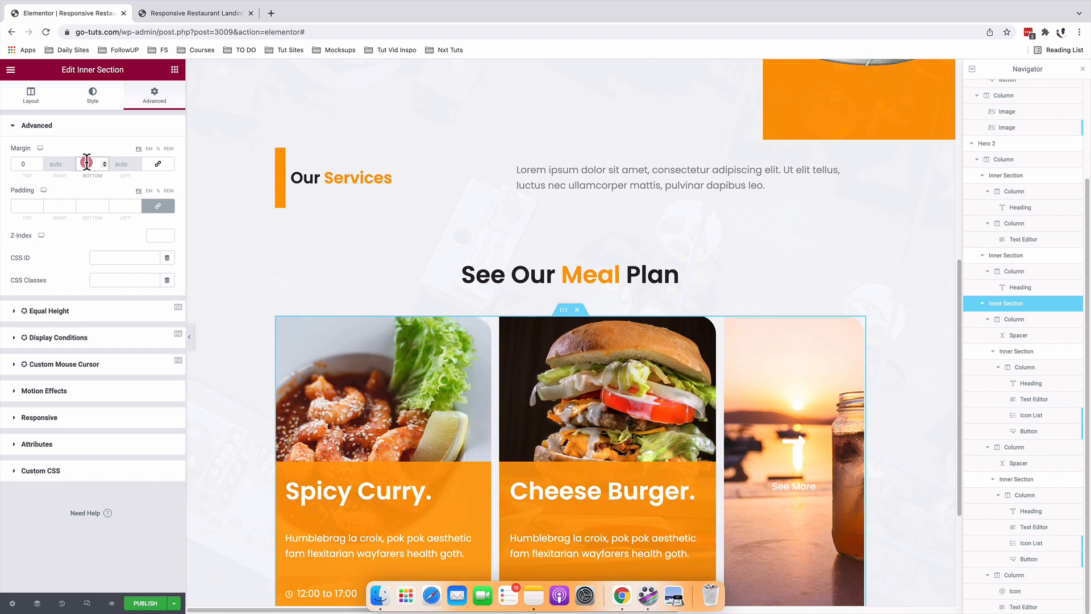
{"action": "left_click", "coordinate": [86, 163]}
{"action": "type", "text": "1000"}
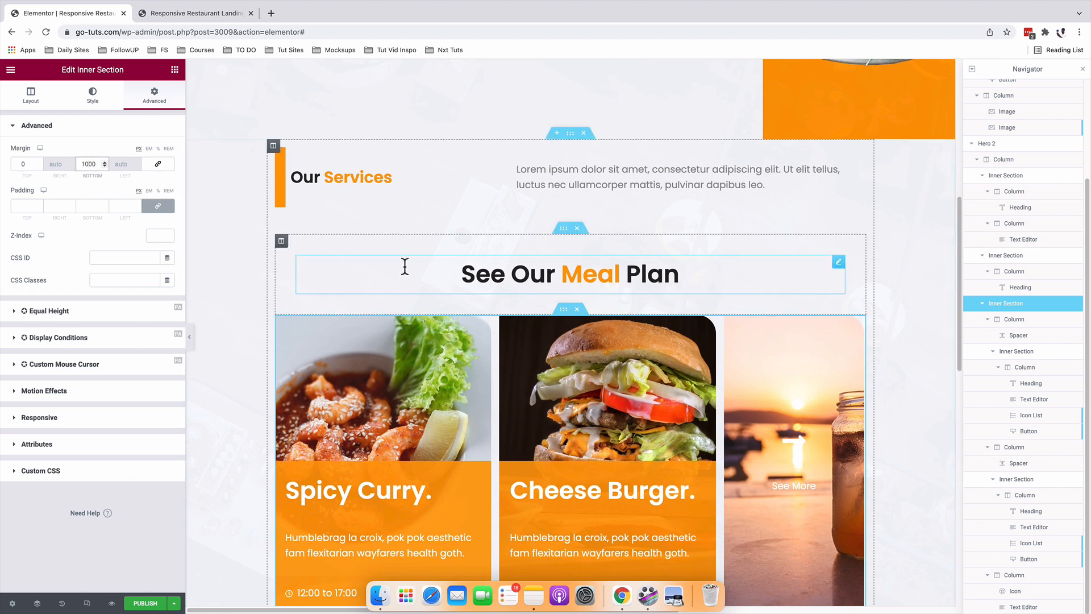
{"action": "scroll", "coordinate": [436, 272], "scroll_direction": "up", "scroll_amount": 5}
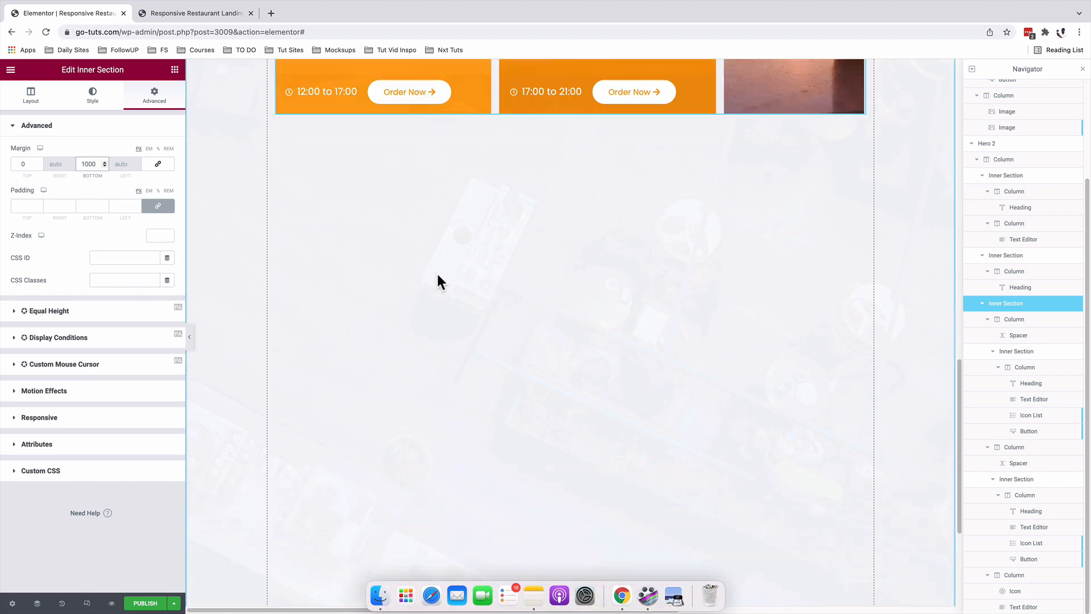
{"action": "key", "text": "Delete"}
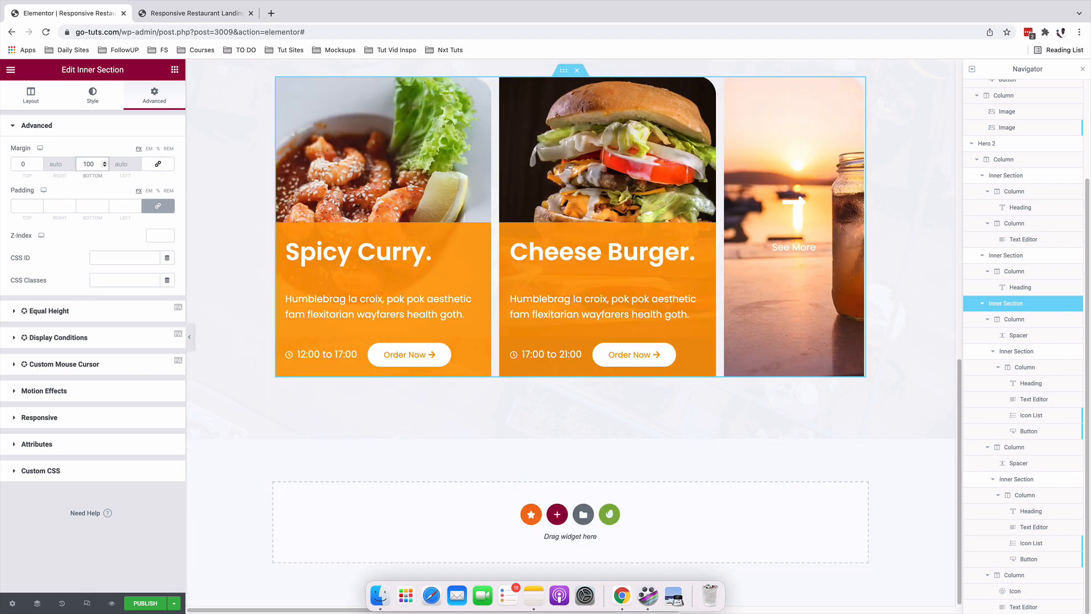
Step: Duplicate the "See Our Meal Plan" heading section and move the copy below the meal cards
{"action": "scroll", "coordinate": [563, 398], "scroll_direction": "up", "scroll_amount": 3}
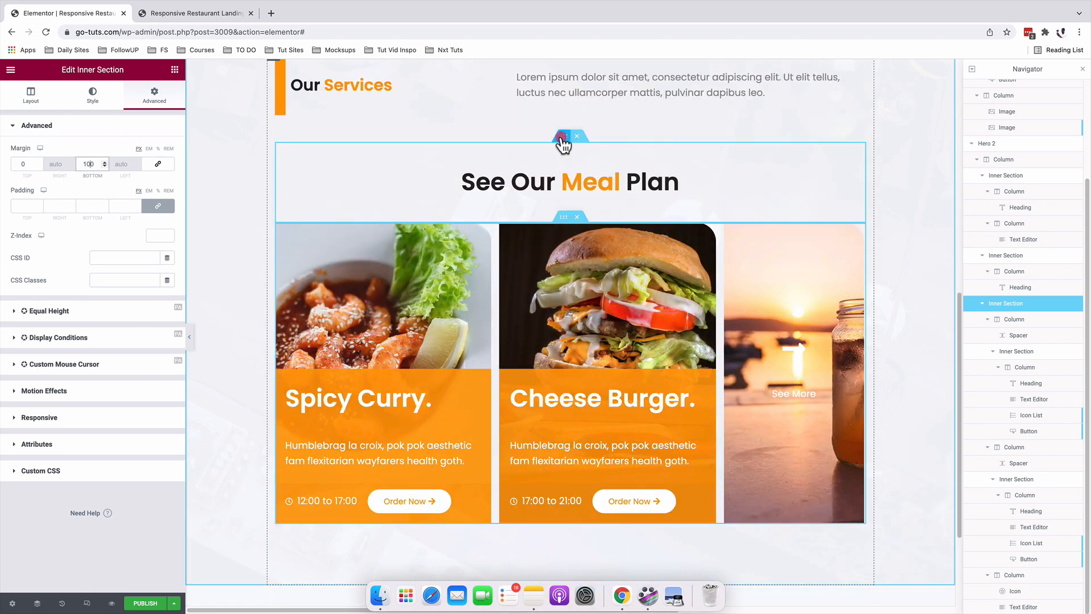
{"action": "right_click", "coordinate": [562, 137]}
{"action": "left_click", "coordinate": [577, 166]}
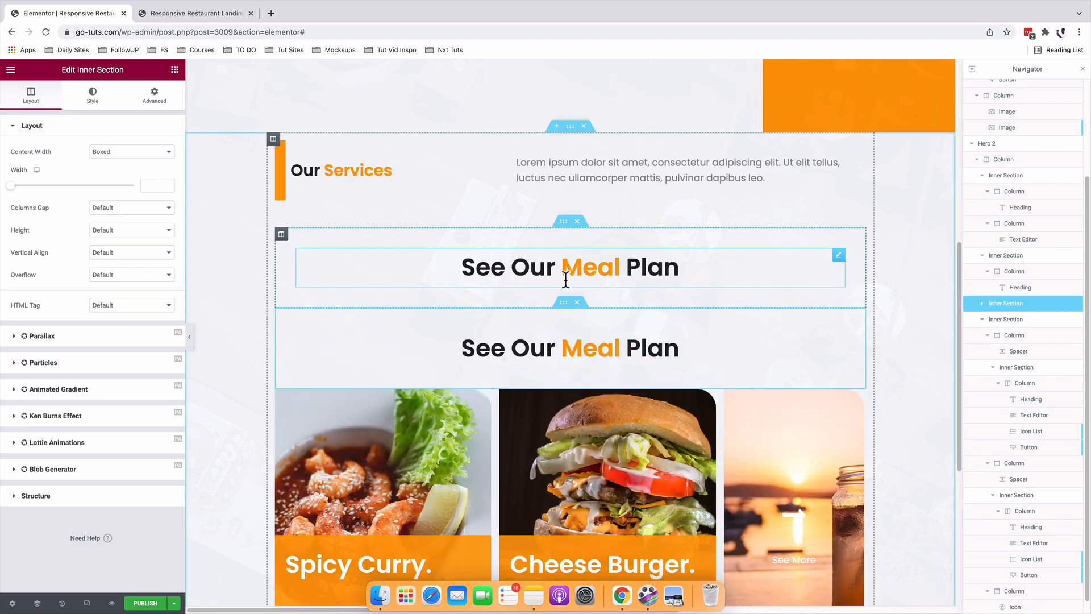
{"action": "scroll", "coordinate": [573, 302], "scroll_direction": "down", "scroll_amount": 4}
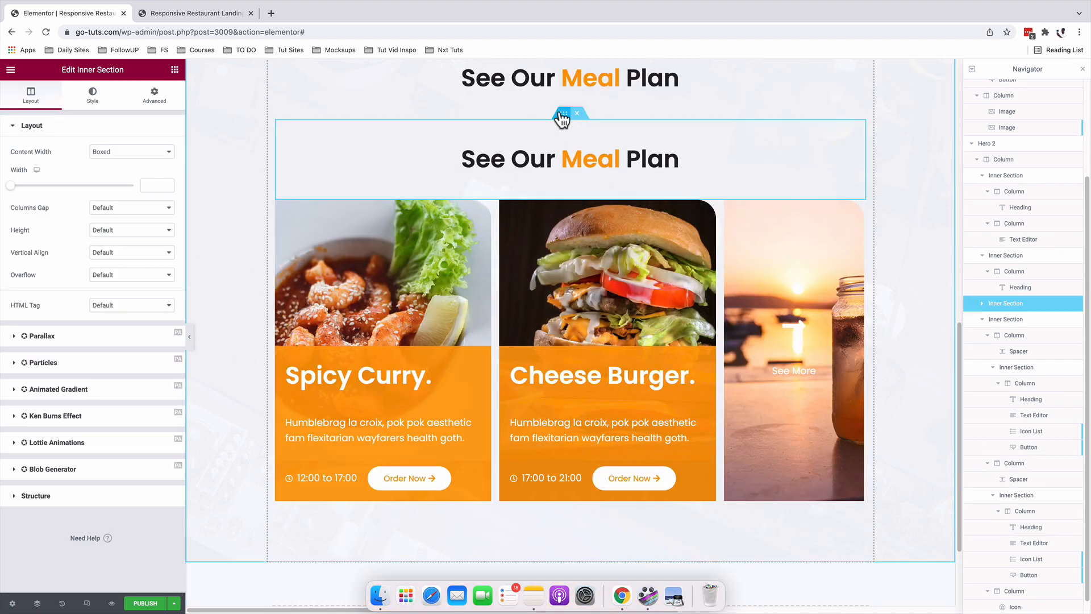
{"action": "left_click_drag", "start_coordinate": [562, 118], "coordinate": [554, 452]}
{"action": "scroll", "coordinate": [614, 435], "scroll_direction": "down", "scroll_amount": 3}
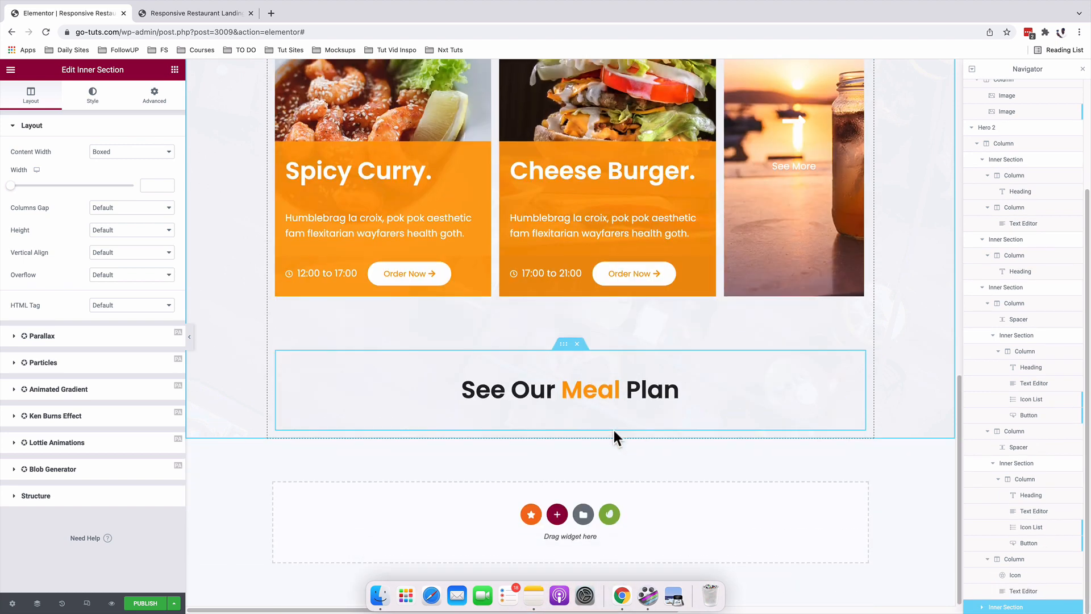
Step: Change the copied heading's text to "Why Choose Our Food", keeping the orange color span around "Food"
{"action": "left_click", "coordinate": [611, 400]}
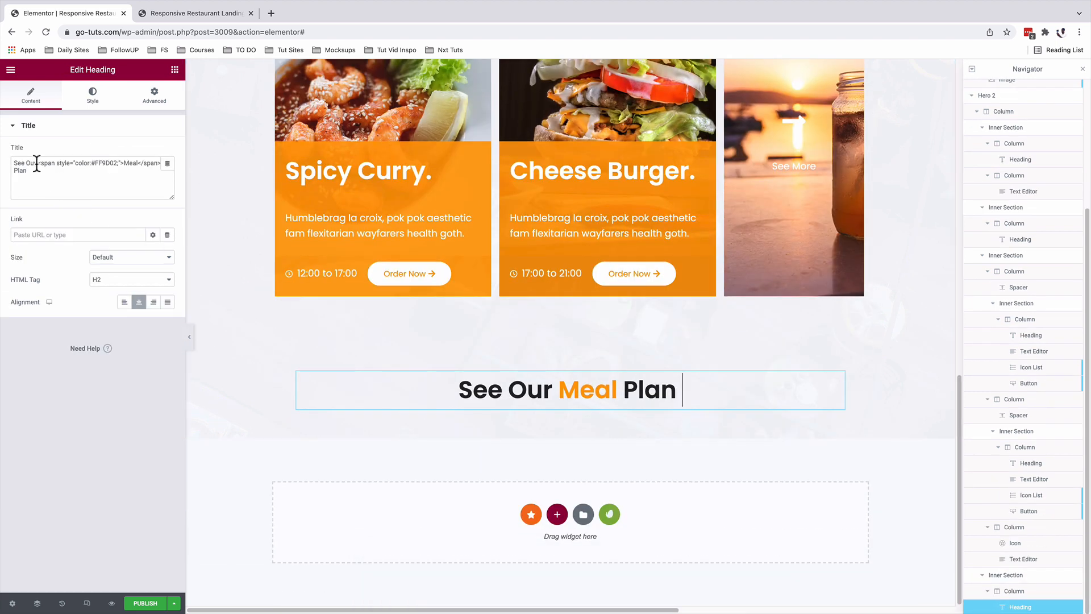
{"action": "left_click_drag", "start_coordinate": [36, 165], "coordinate": [6, 169]}
{"action": "type", "text": "Why Ch"}
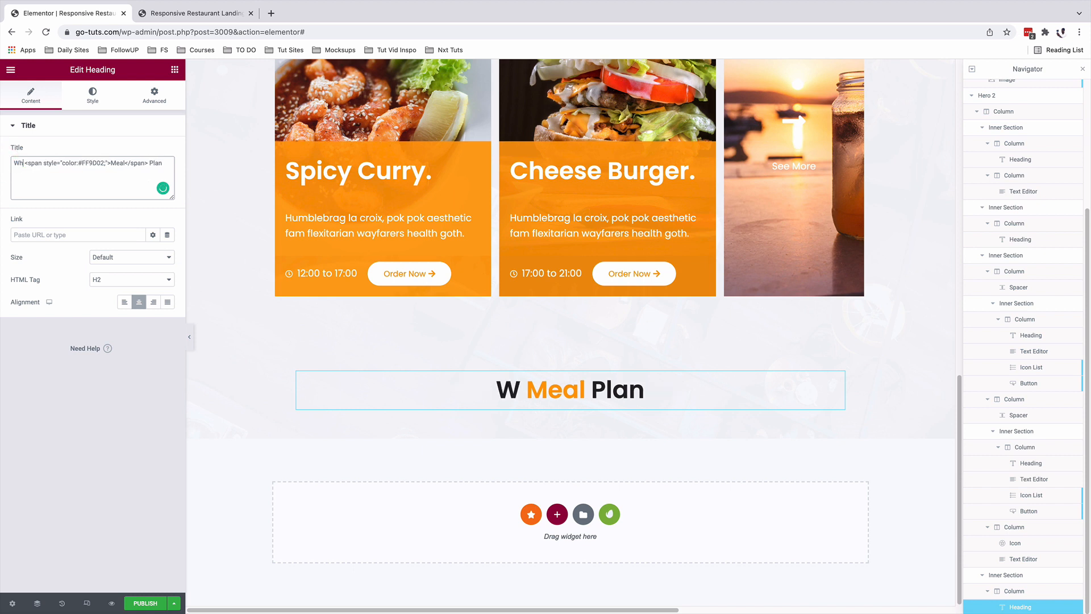
{"action": "type", "text": "oose"}
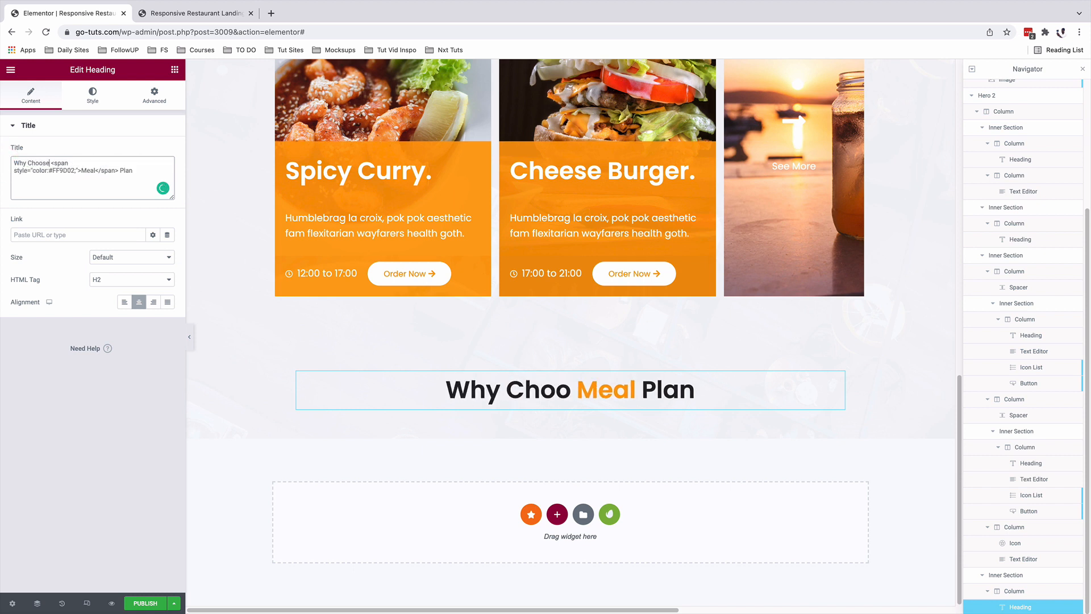
{"action": "type", "text": " Our"}
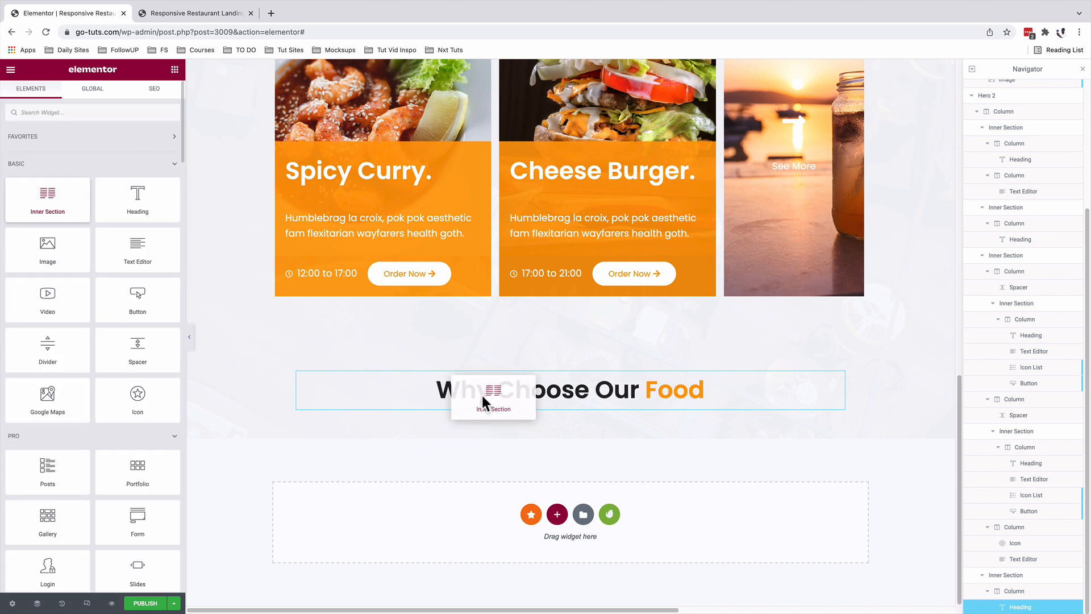
Step: Add an inner section below the "Why Choose Our Food" heading and duplicate its first column to make three columns
{"action": "left_click_drag", "start_coordinate": [481, 393], "coordinate": [483, 428]}
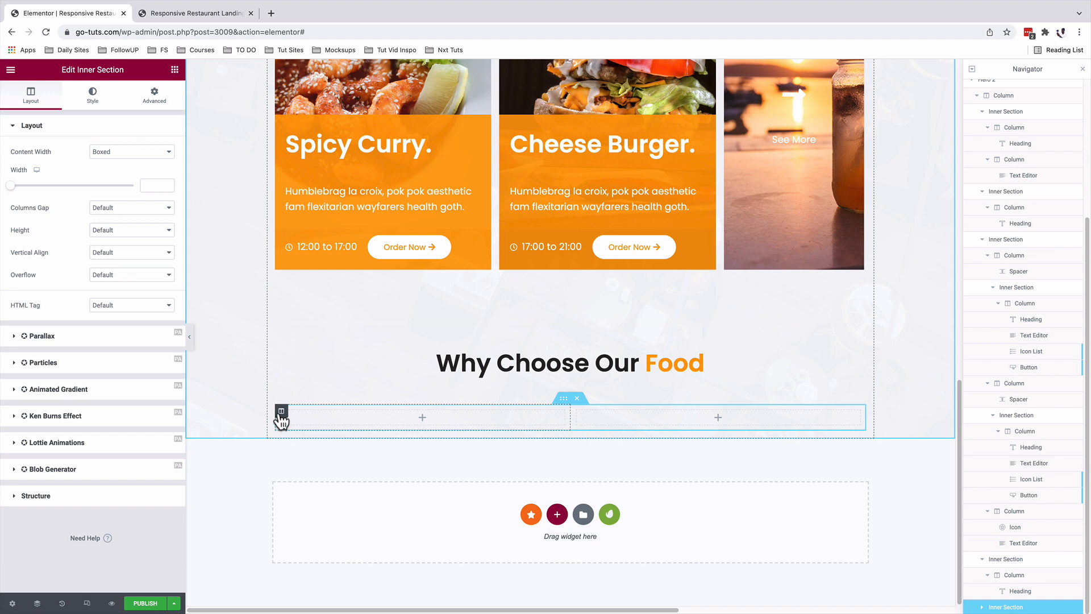
{"action": "right_click", "coordinate": [281, 417]}
{"action": "left_click", "coordinate": [309, 430]}
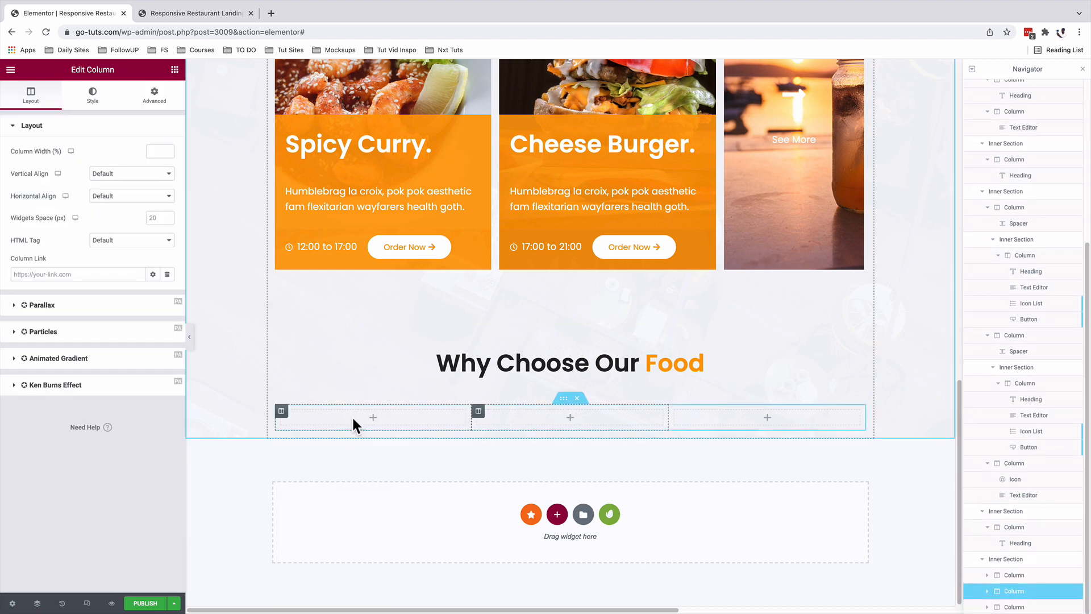
Step: Add an Icon, a Heading and a Text Editor widget, in that order, to the first of the three columns
{"action": "left_click", "coordinate": [175, 70]}
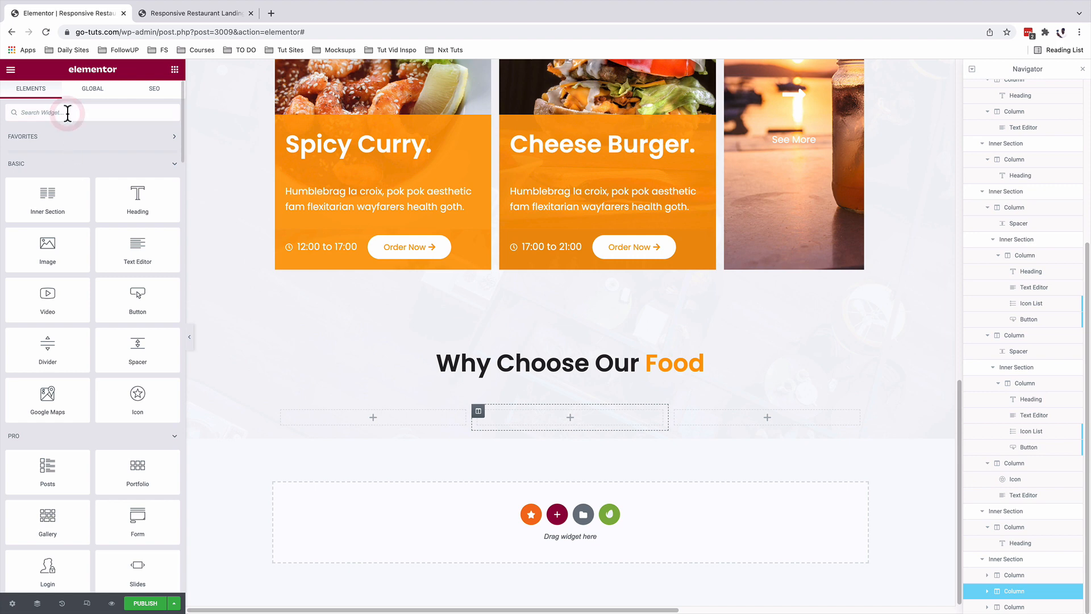
{"action": "left_click_drag", "start_coordinate": [137, 398], "coordinate": [373, 424]}
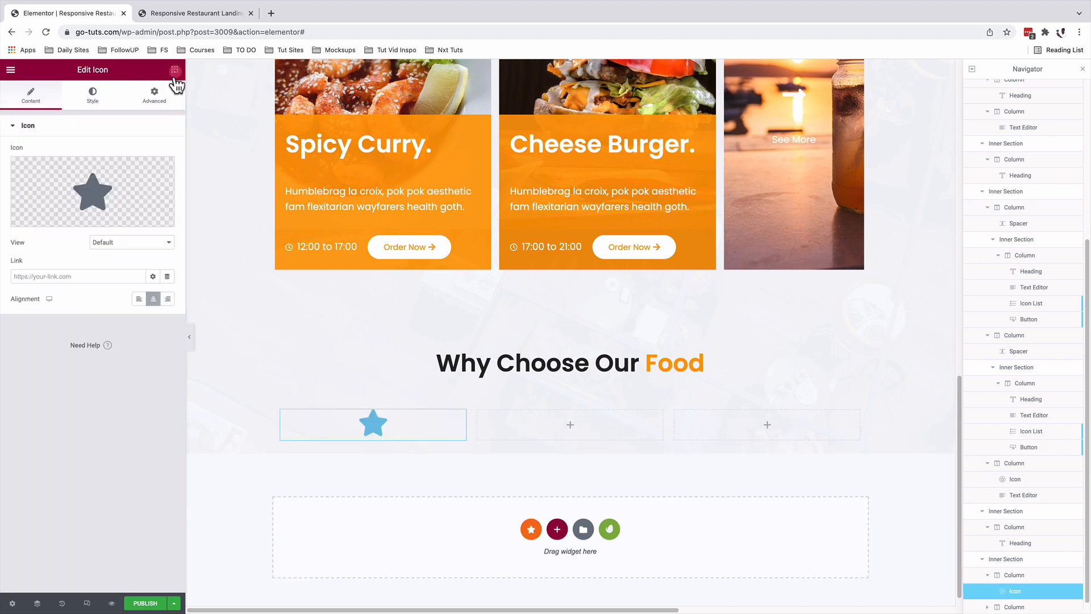
{"action": "left_click", "coordinate": [174, 70]}
{"action": "left_click_drag", "start_coordinate": [136, 208], "coordinate": [373, 438]}
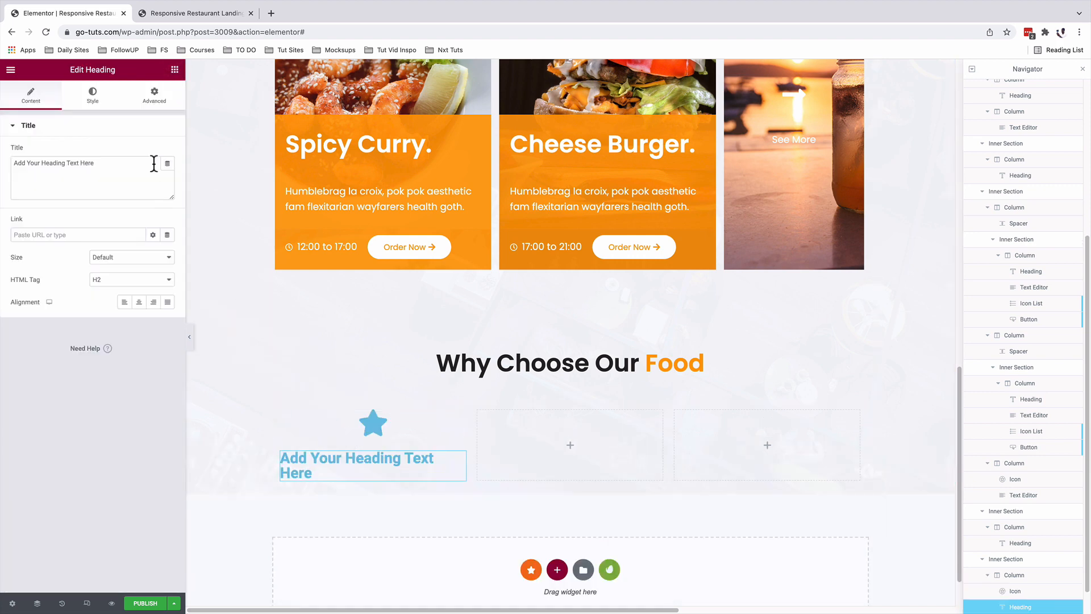
{"action": "left_click", "coordinate": [175, 70]}
{"action": "left_click_drag", "start_coordinate": [143, 250], "coordinate": [373, 494]}
Step: Replace the first column's star icon with the hamburger icon from the icon library and set its view to Stacked
{"action": "left_click", "coordinate": [459, 417]}
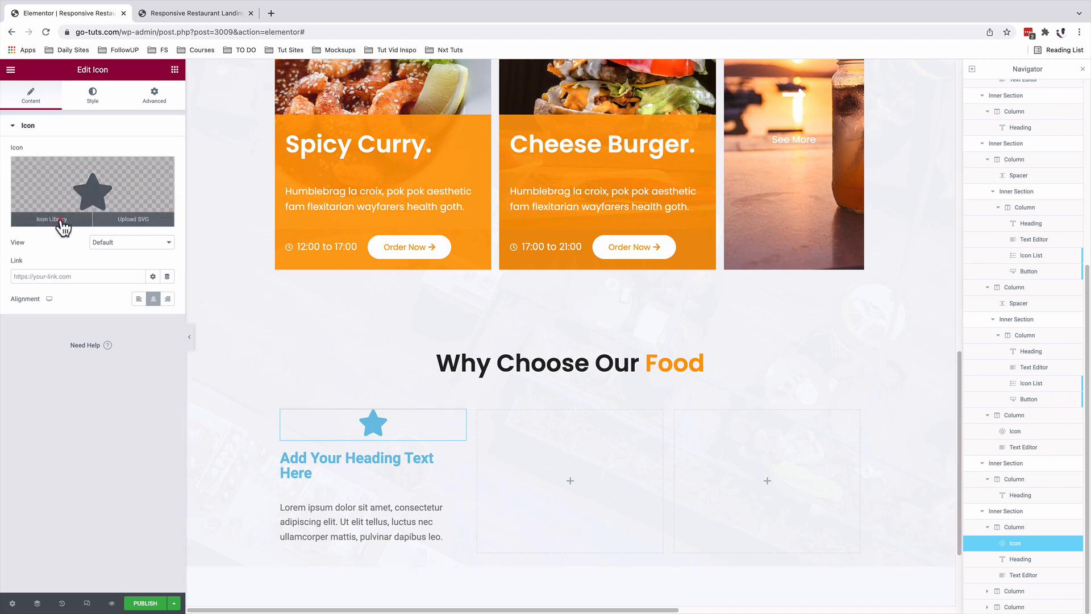
{"action": "left_click", "coordinate": [52, 219]}
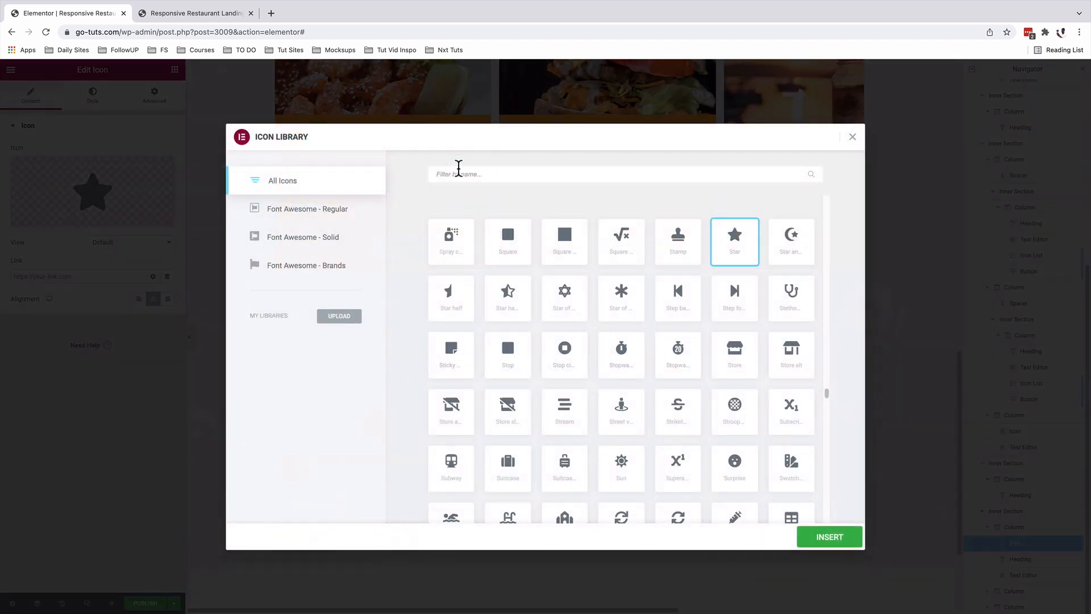
{"action": "left_click", "coordinate": [459, 173]}
{"action": "type", "text": "hamb"}
{"action": "double_click", "coordinate": [449, 230]}
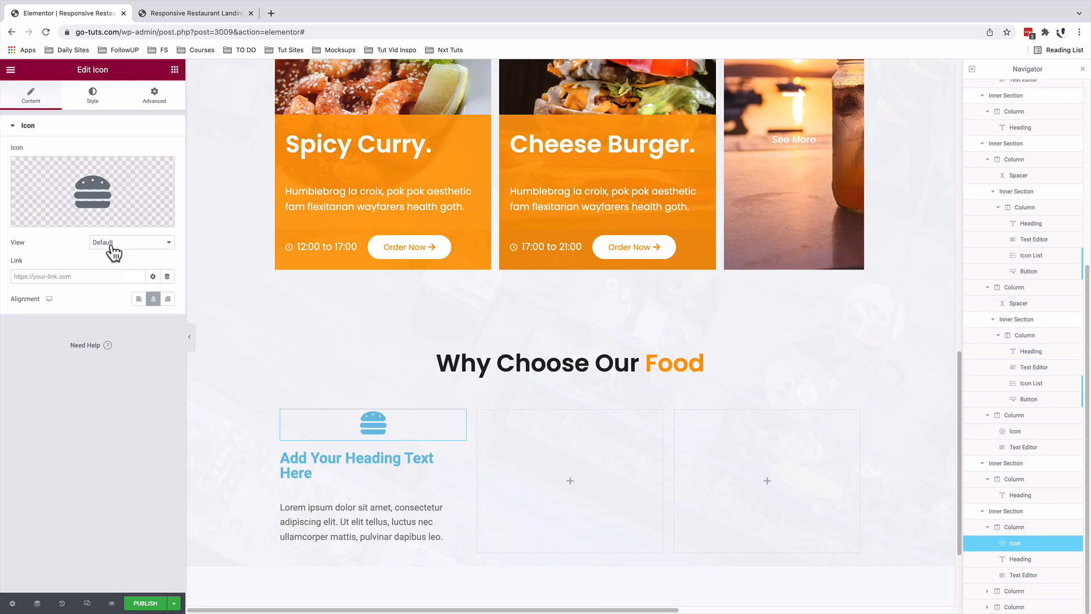
{"action": "left_click", "coordinate": [114, 246]}
{"action": "left_click", "coordinate": [121, 257]}
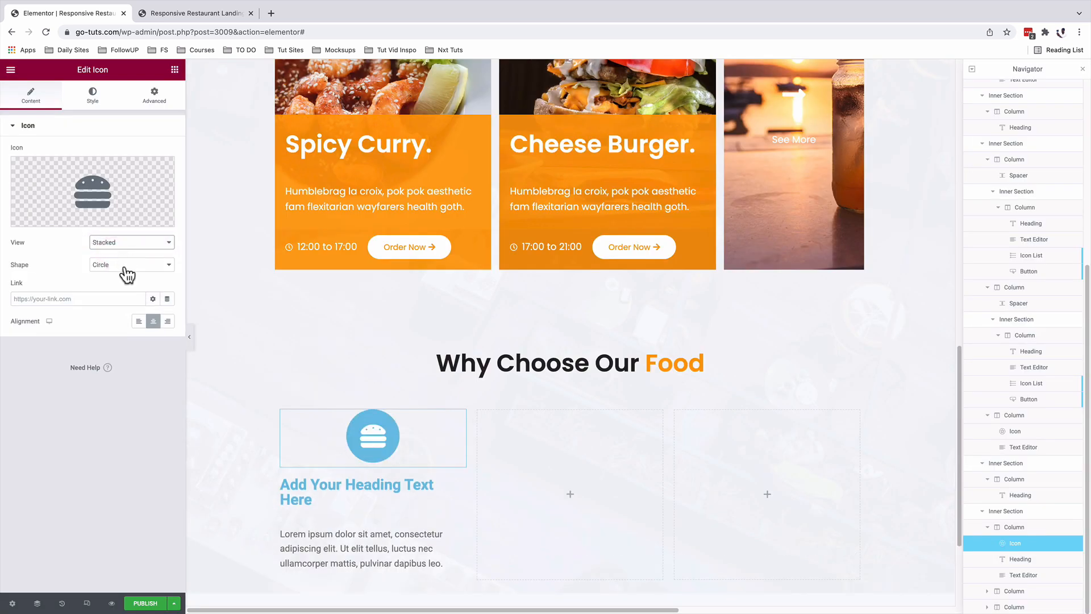
Step: Left-align the hamburger icon and paste the copied translucent orange color code as its primary color
{"action": "left_click", "coordinate": [139, 322]}
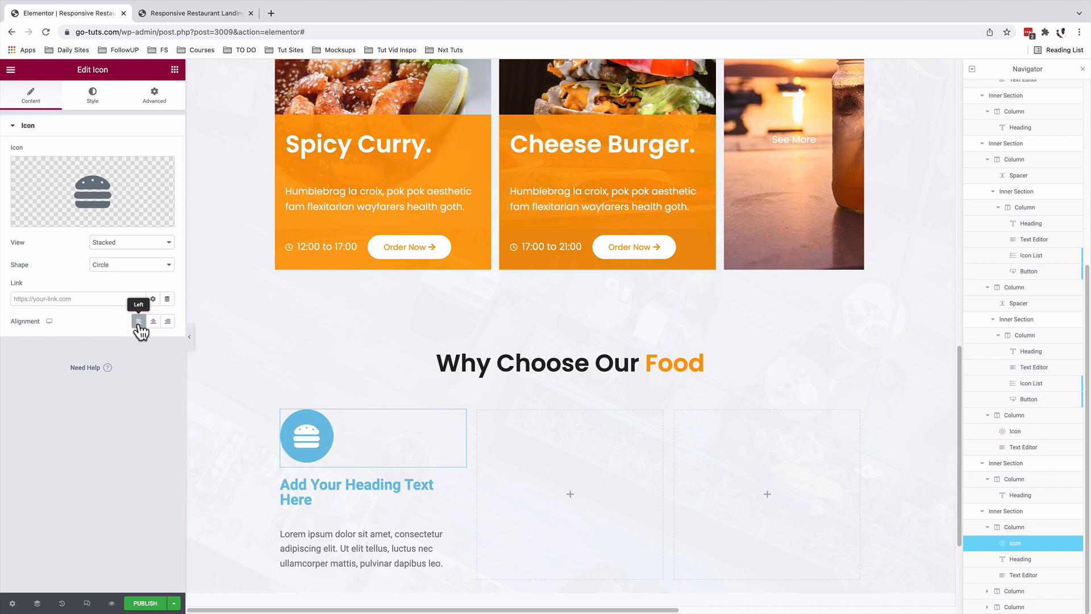
{"action": "left_click", "coordinate": [93, 96]}
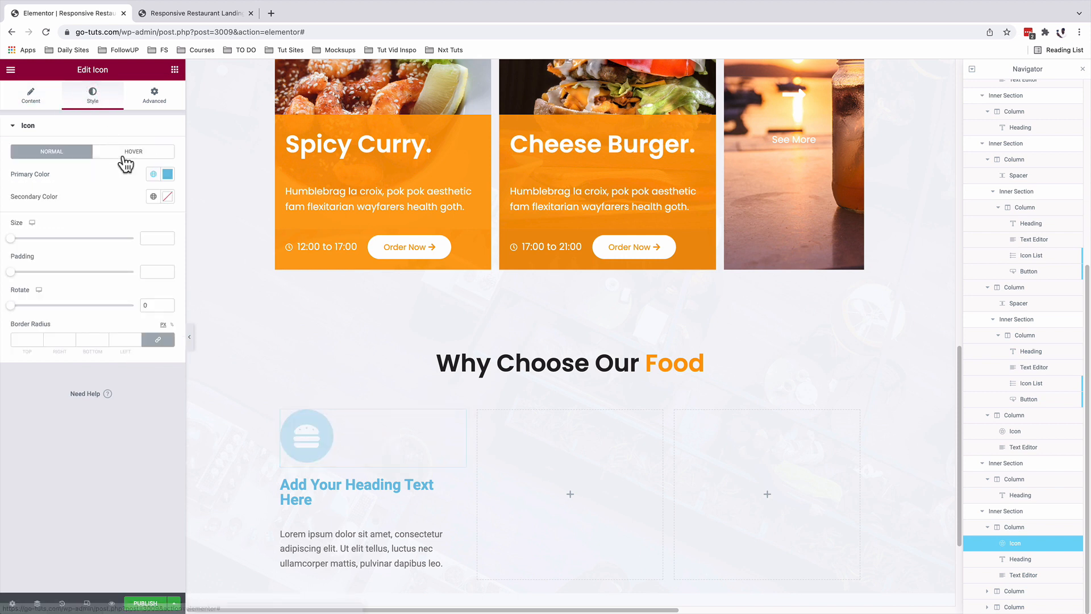
{"action": "left_click", "coordinate": [168, 174]}
{"action": "left_click", "coordinate": [81, 337]}
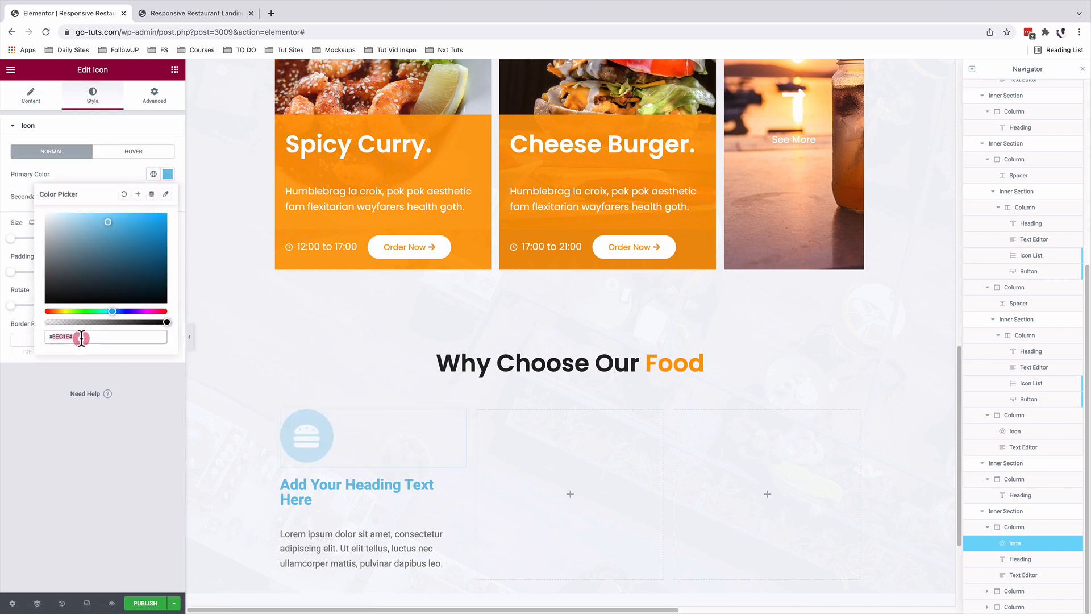
{"action": "key", "text": "ctrl+v"}
{"action": "left_click", "coordinate": [80, 362]}
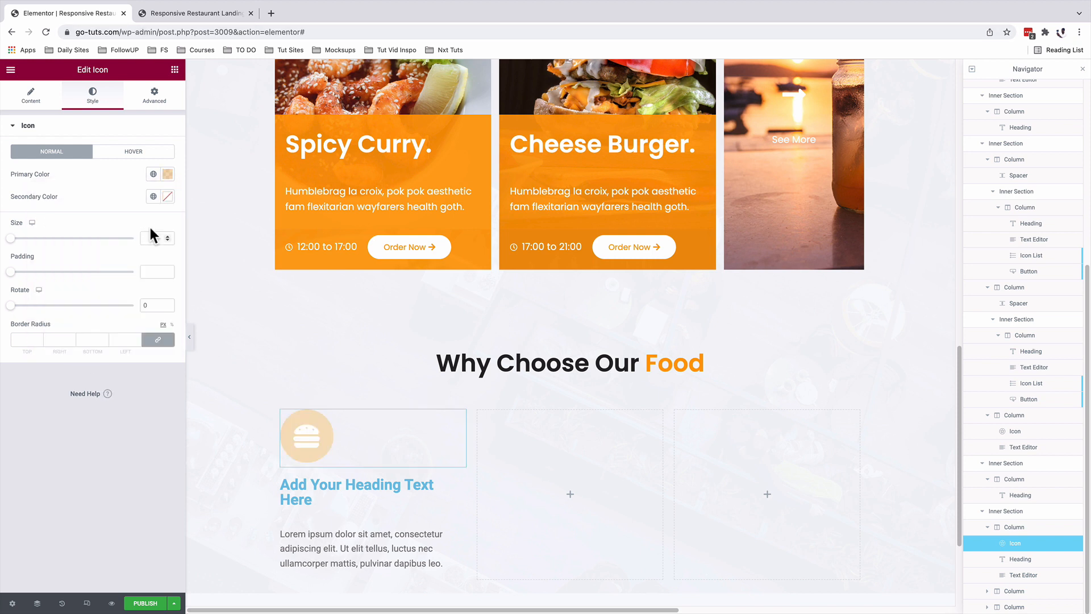
Step: Set the hamburger icon's secondary color to the global Yellow and its size to 60
{"action": "left_click", "coordinate": [154, 196]}
{"action": "scroll", "coordinate": [110, 307], "scroll_direction": "down", "scroll_amount": 5}
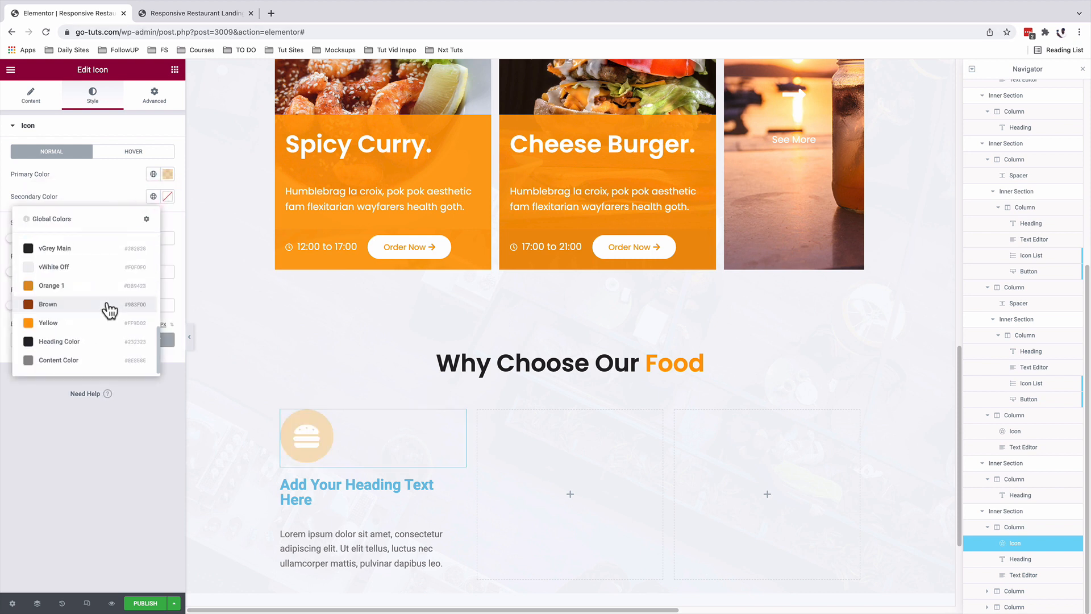
{"action": "left_click", "coordinate": [88, 330]}
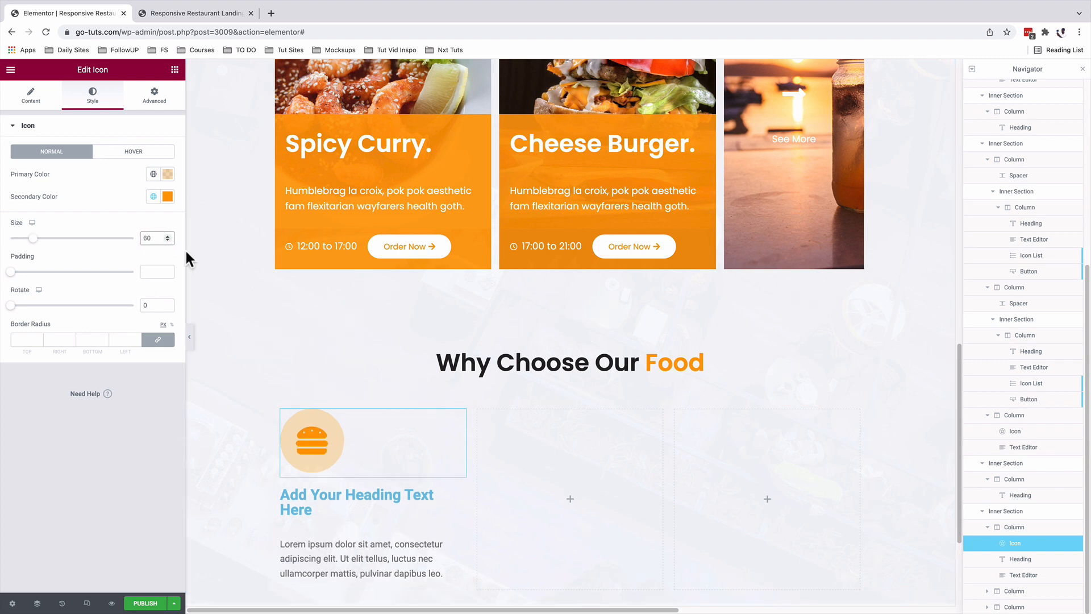
Step: Change the first column's placeholder heading to "Tasty Food"
{"action": "scroll", "coordinate": [360, 458], "scroll_direction": "down", "scroll_amount": 3}
{"action": "left_click", "coordinate": [460, 331]}
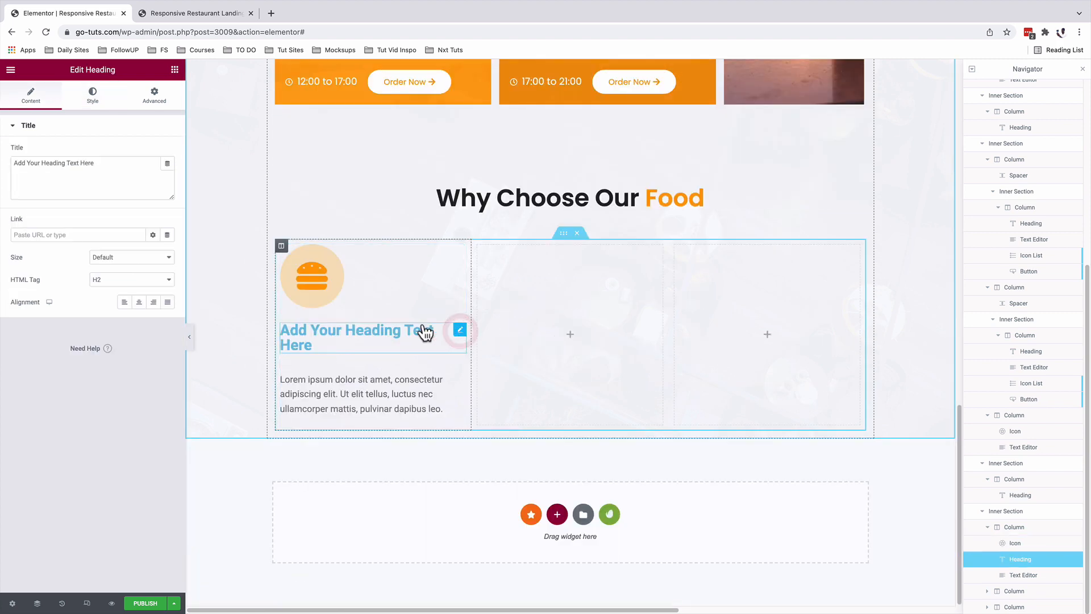
{"action": "triple_click", "coordinate": [108, 166]}
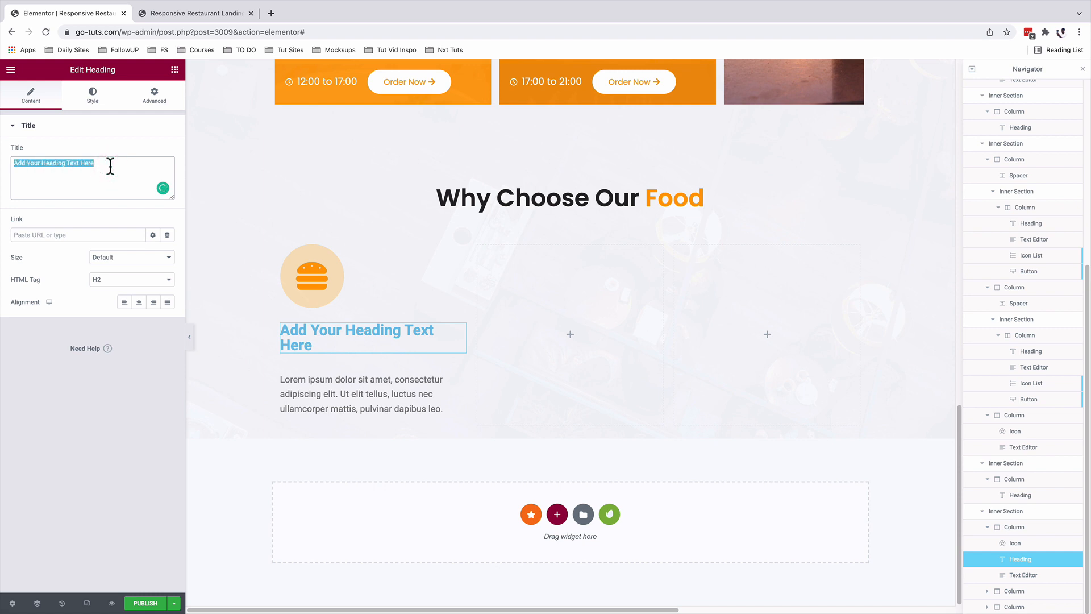
{"action": "type", "text": "Tasty Food"}
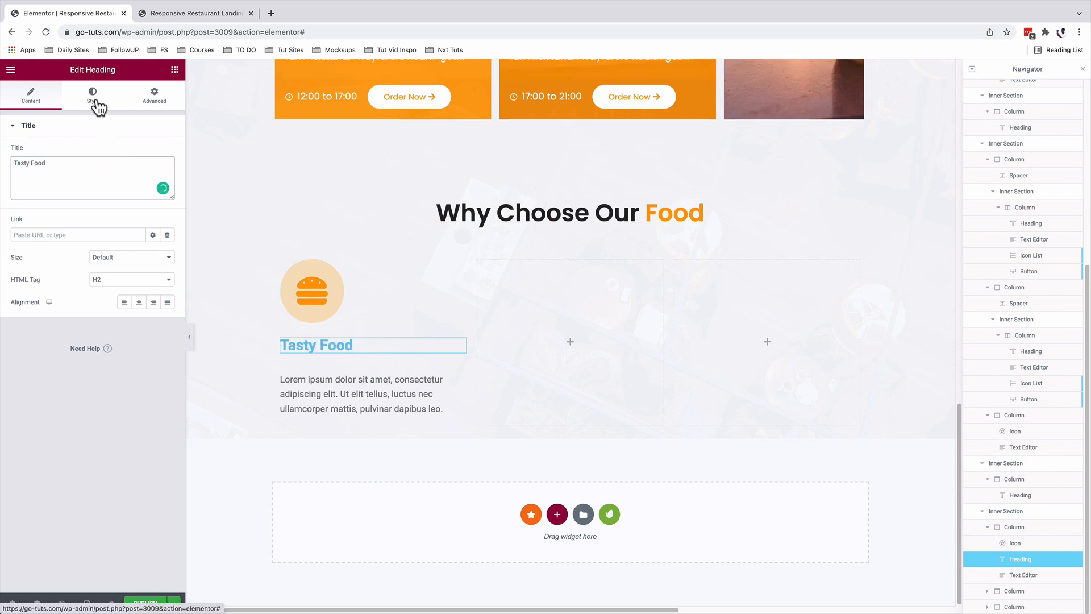
Step: Style the "Tasty Food" heading with the global Heading Color and the global Heading Font
{"action": "left_click", "coordinate": [95, 101]}
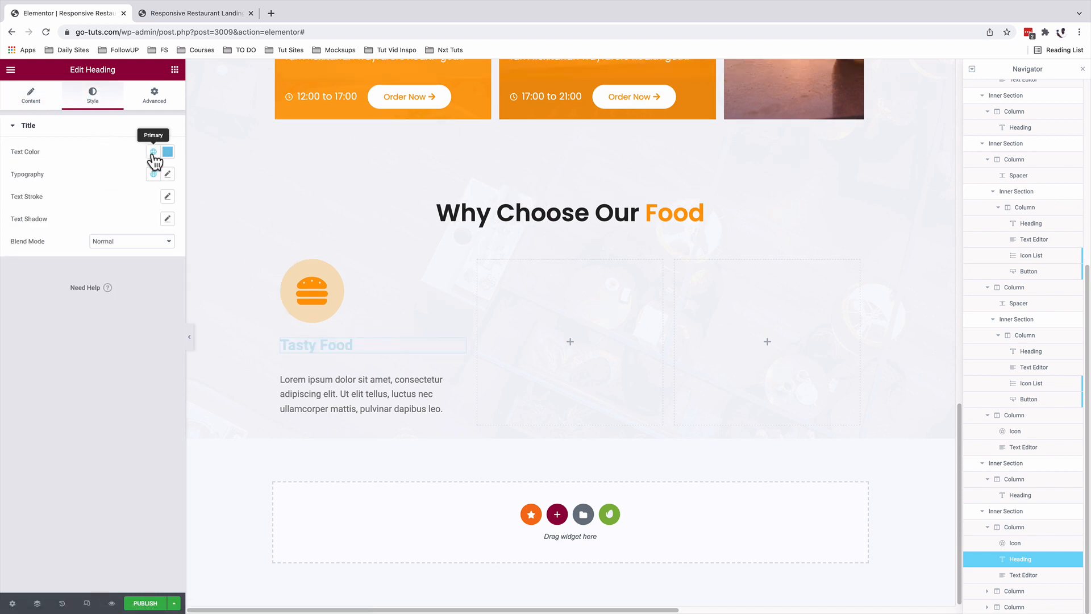
{"action": "left_click", "coordinate": [154, 153]}
{"action": "scroll", "coordinate": [114, 268], "scroll_direction": "down", "scroll_amount": 3}
{"action": "left_click", "coordinate": [83, 296]}
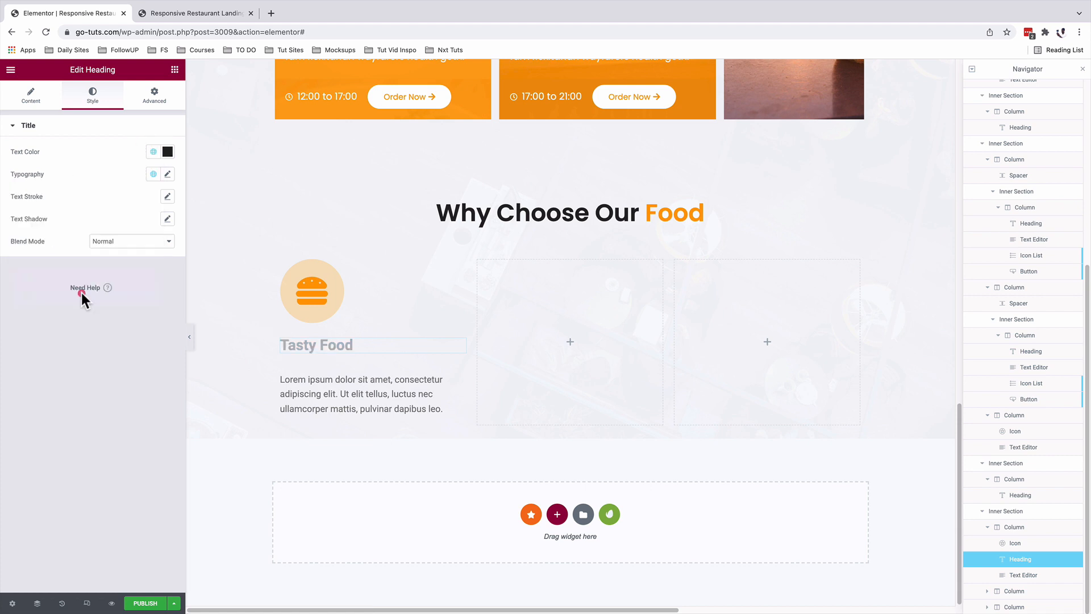
{"action": "left_click", "coordinate": [152, 175]}
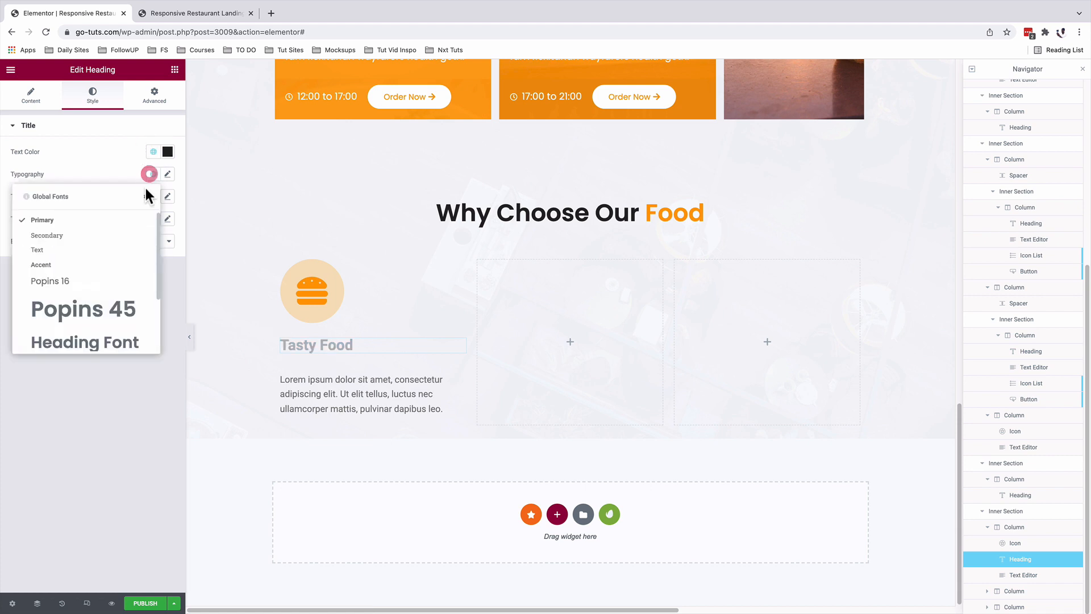
{"action": "scroll", "coordinate": [100, 299], "scroll_direction": "down", "scroll_amount": 2}
{"action": "left_click", "coordinate": [92, 265]}
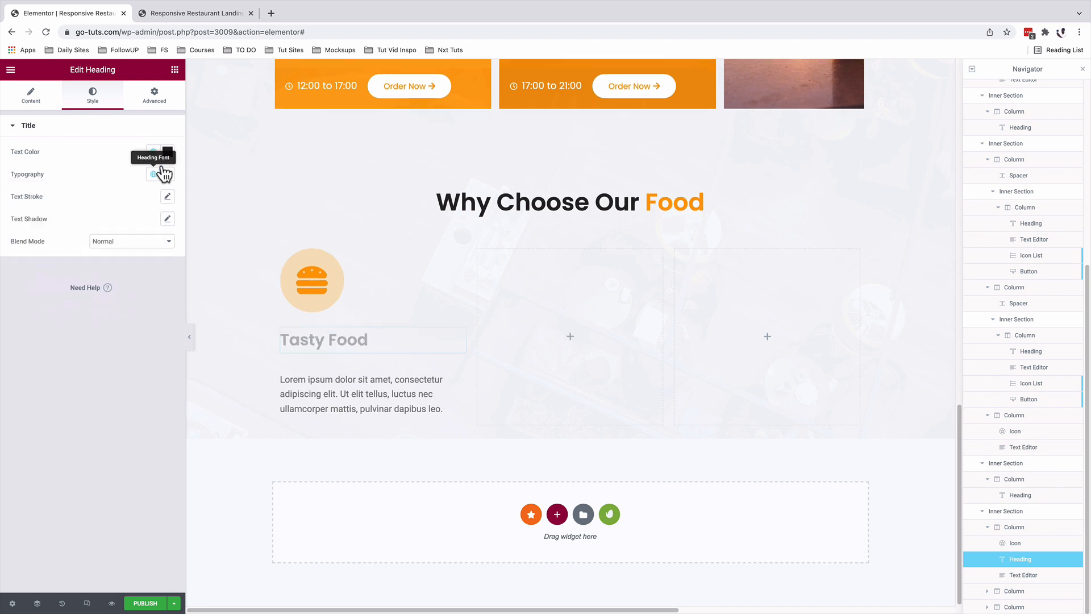
Step: Unlink the "Tasty Food" heading's margins and set only the top margin to 45 px
{"action": "left_click", "coordinate": [154, 95]}
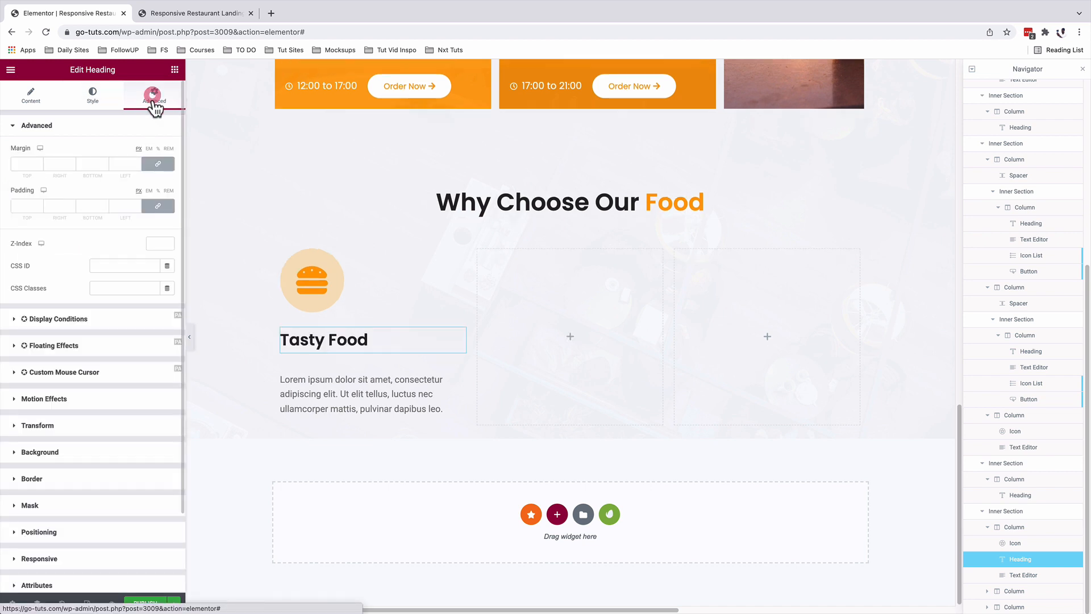
{"action": "left_click", "coordinate": [159, 164]}
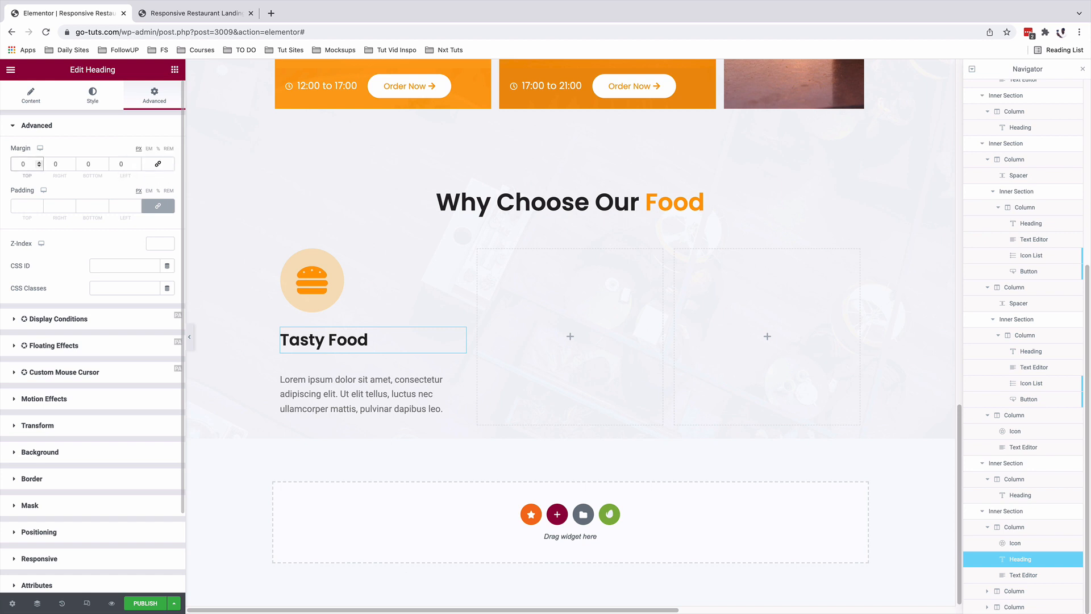
{"action": "type", "text": "45"}
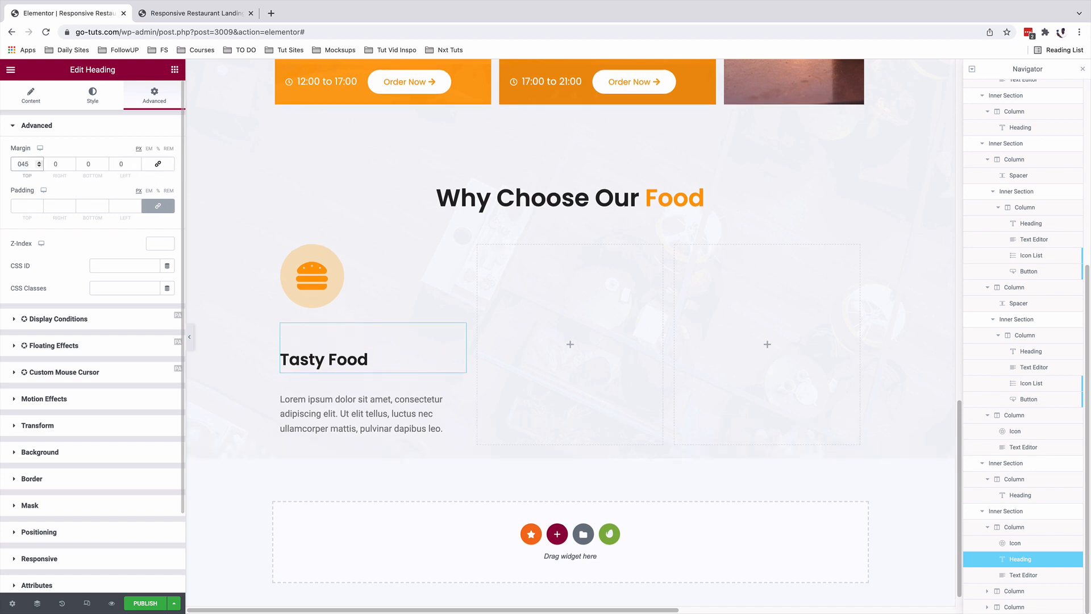
Step: Replace the first column's placeholder paragraph with the "Humblebrag la croix" text and set its color to the global Content Color
{"action": "left_click", "coordinate": [351, 410]}
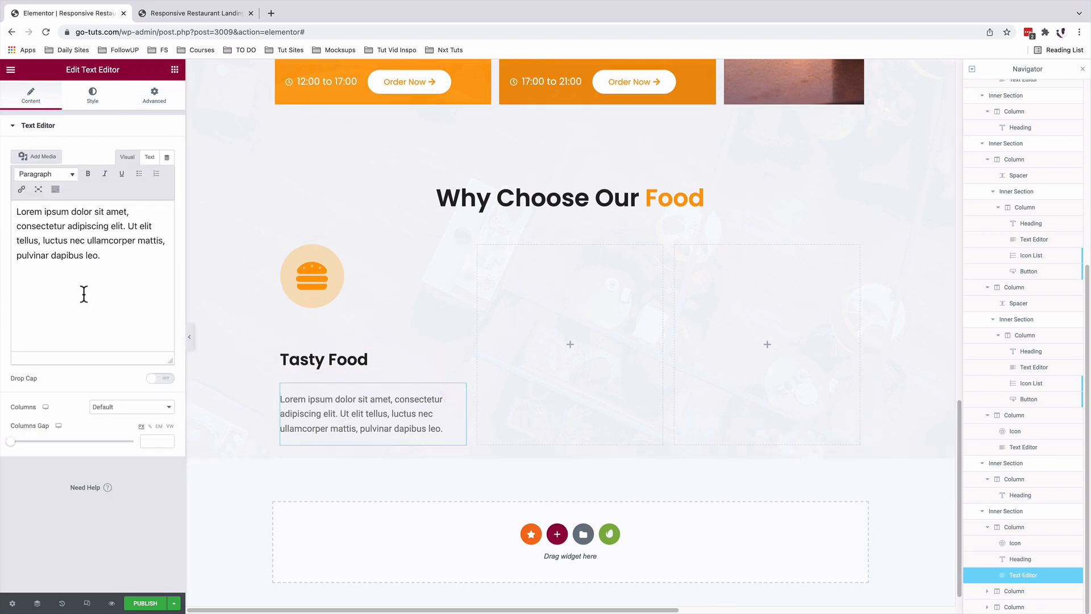
{"action": "left_click", "coordinate": [93, 95]}
{"action": "left_click", "coordinate": [153, 174]}
{"action": "scroll", "coordinate": [73, 316], "scroll_direction": "down", "scroll_amount": 3}
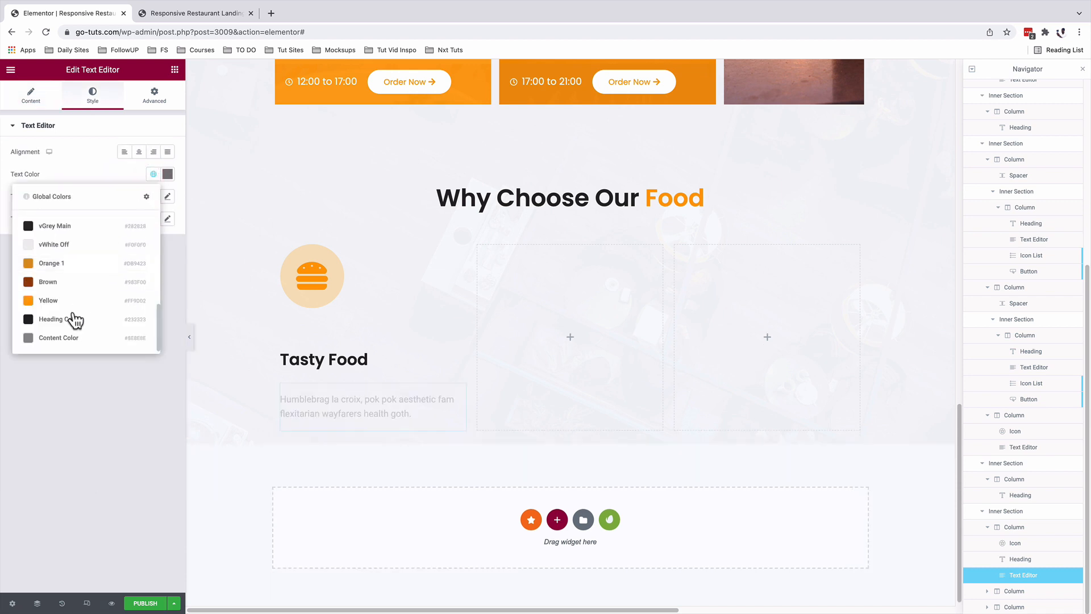
{"action": "left_click", "coordinate": [66, 339]}
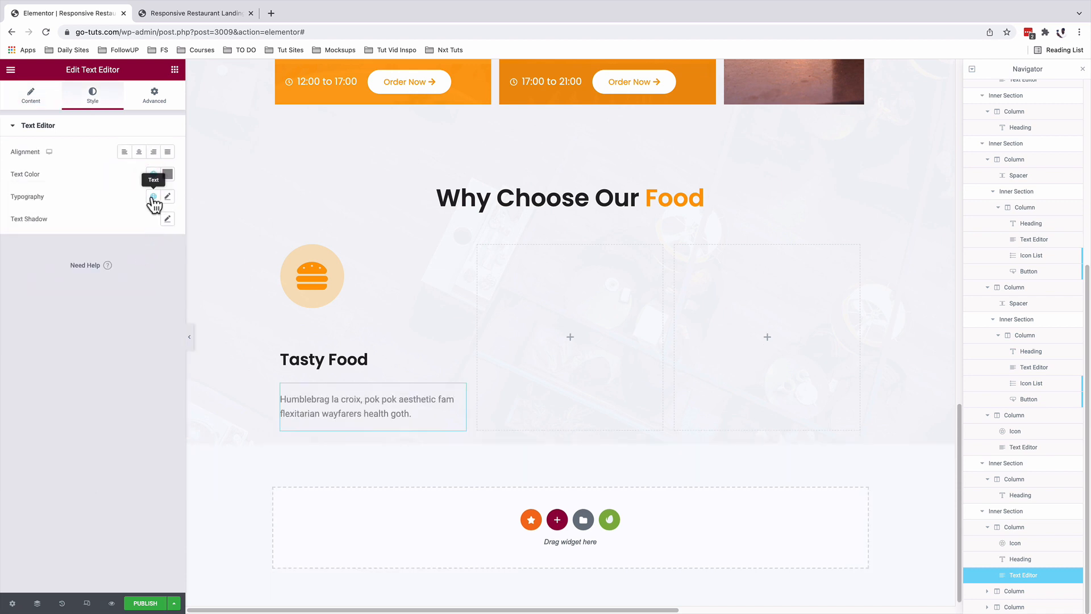
Step: Switch the "Humblebrag la croix" paragraph's typography from the default to the Poppins-style global font for content
{"action": "left_click", "coordinate": [154, 198]}
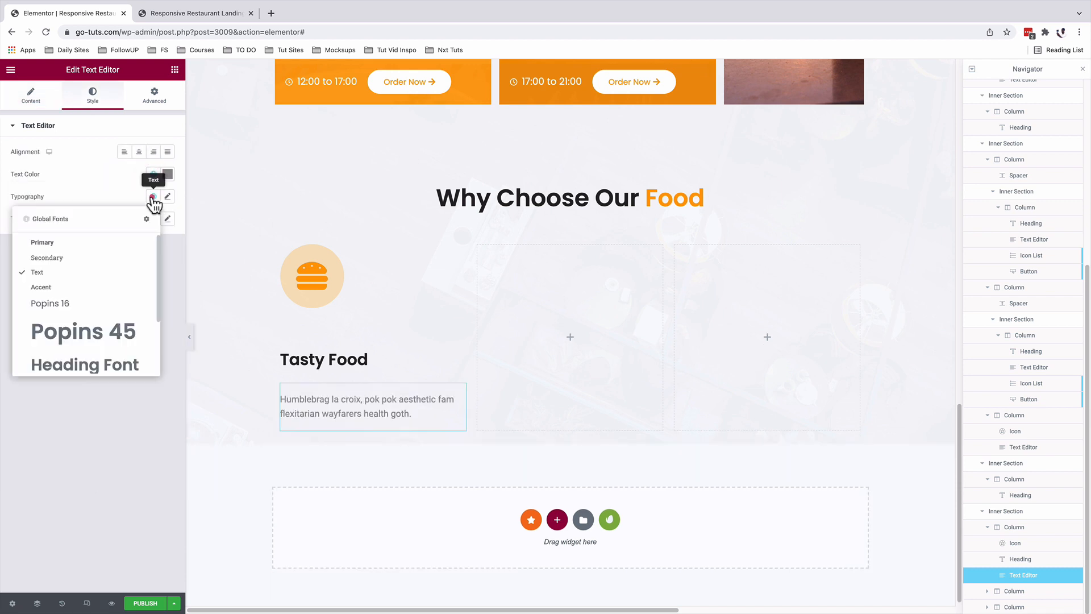
{"action": "scroll", "coordinate": [74, 327], "scroll_direction": "down", "scroll_amount": 2}
{"action": "left_click", "coordinate": [74, 312]}
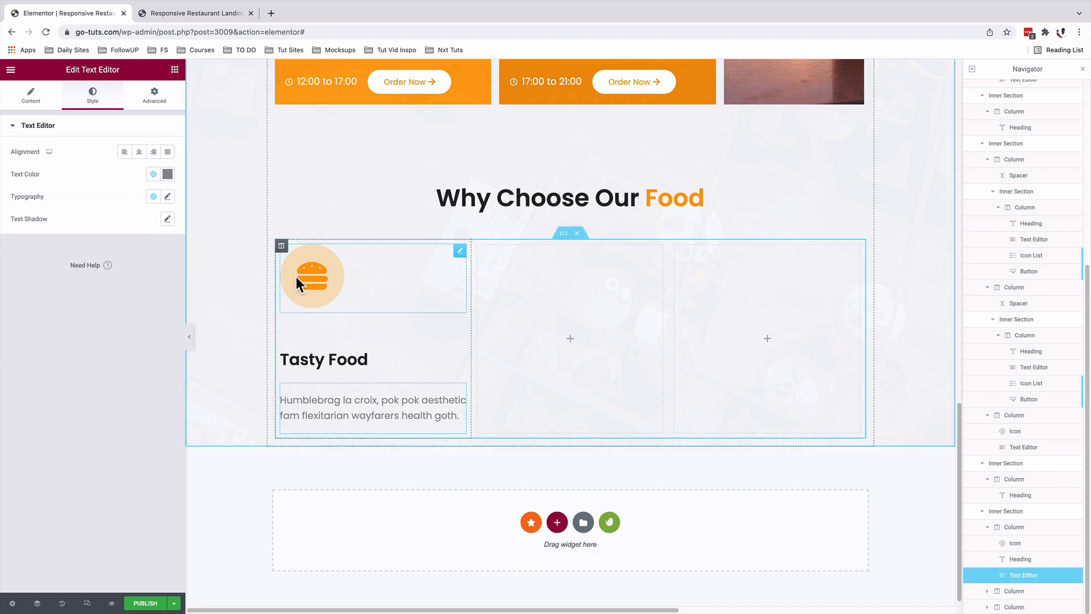
Step: Set the padding of the "Tasty Food" column to 40 px on all sides
{"action": "left_click", "coordinate": [283, 249]}
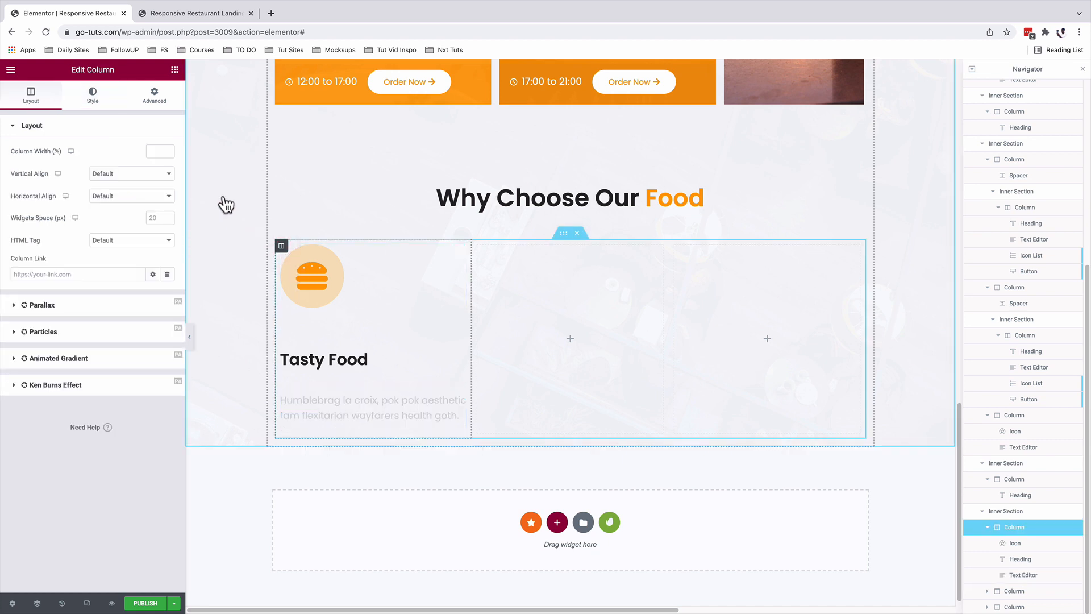
{"action": "left_click", "coordinate": [161, 104]}
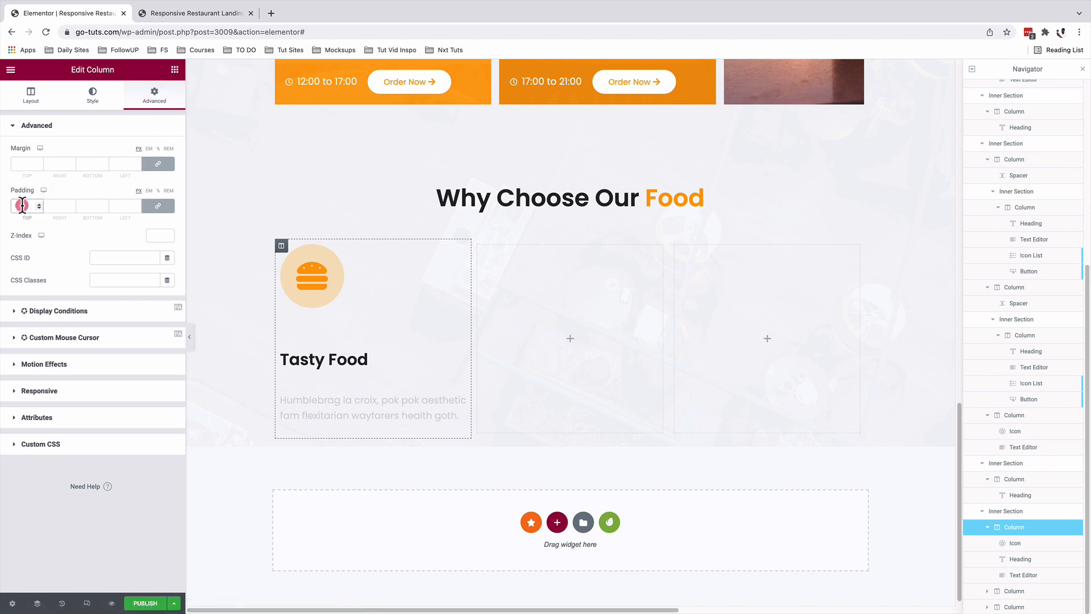
{"action": "type", "text": "40"}
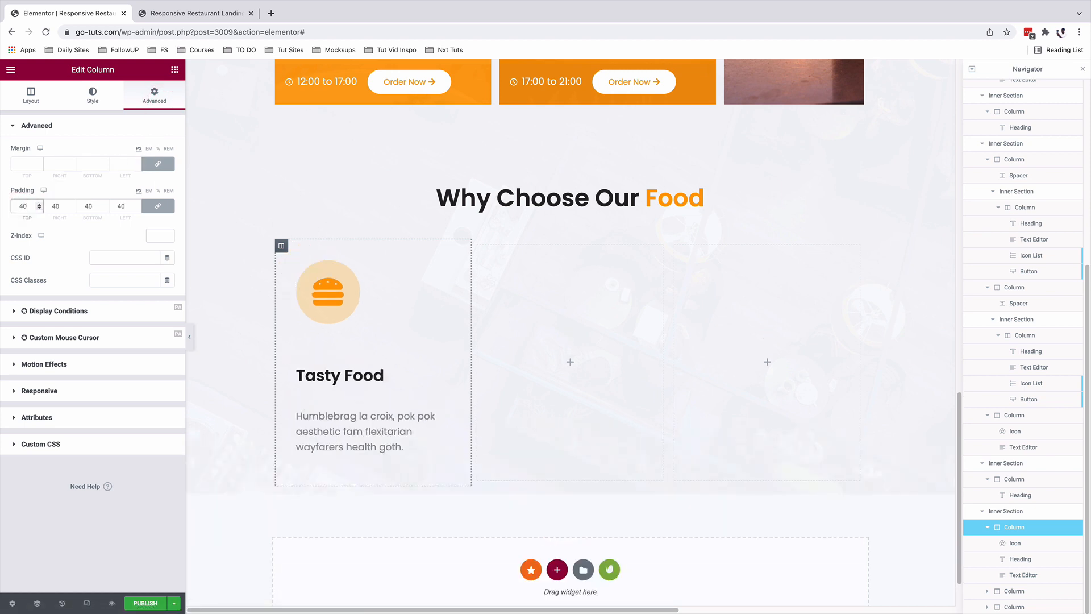
Step: Duplicate the "Tasty Food" column twice and delete the two empty columns beside the copies
{"action": "right_click", "coordinate": [281, 247]}
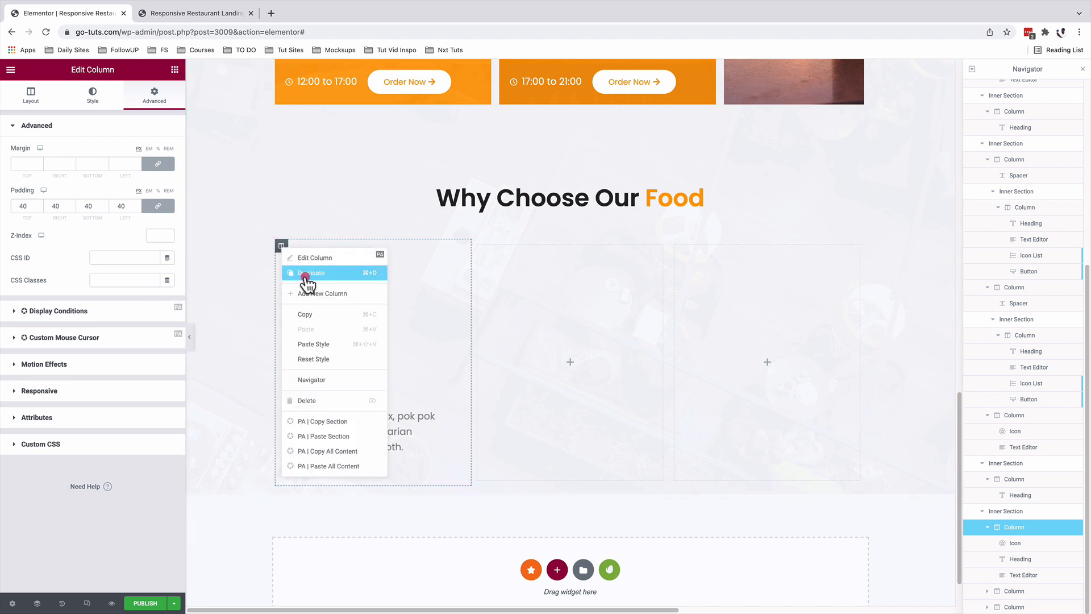
{"action": "left_click", "coordinate": [306, 273]}
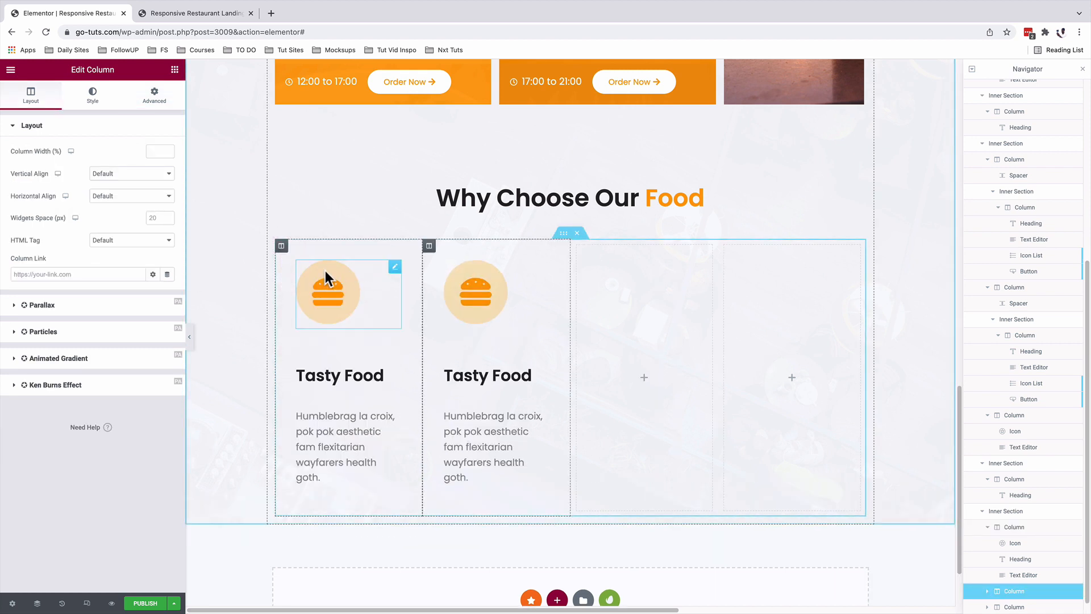
{"action": "right_click", "coordinate": [282, 248]}
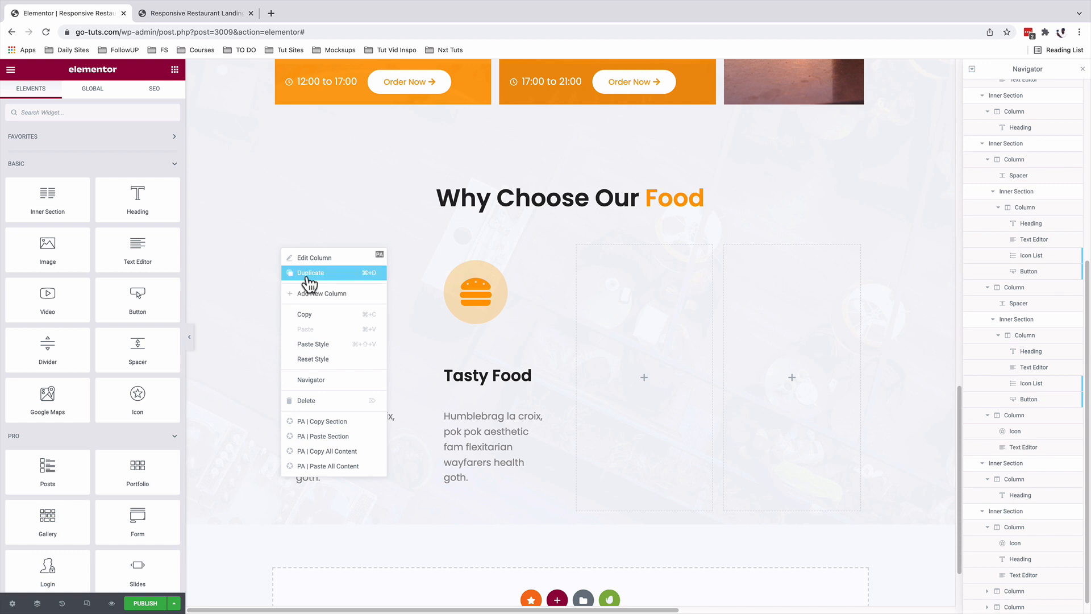
{"action": "left_click", "coordinate": [307, 275]}
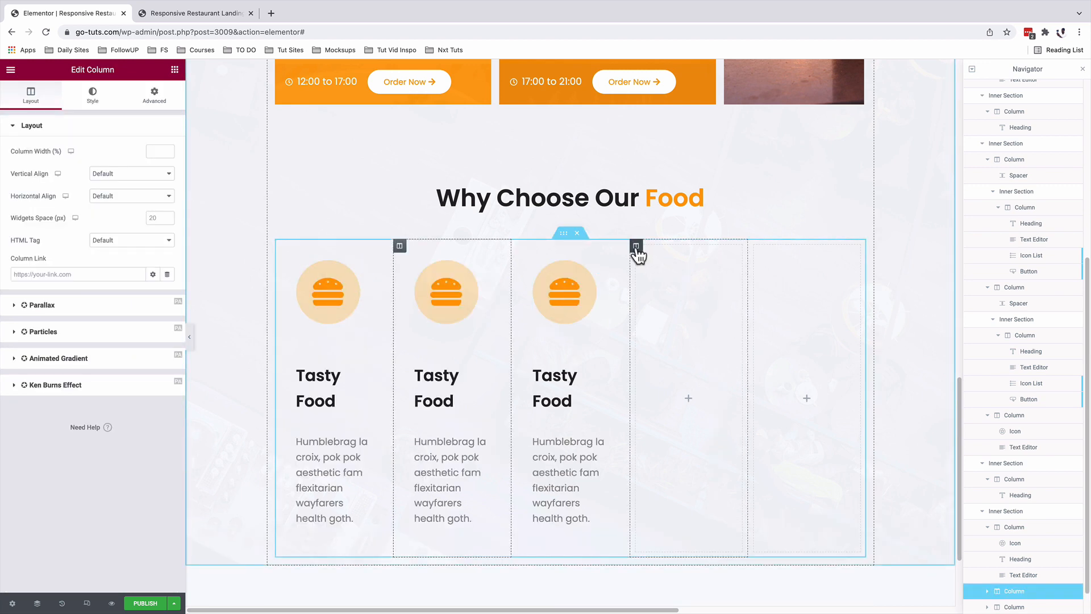
{"action": "right_click", "coordinate": [636, 248]}
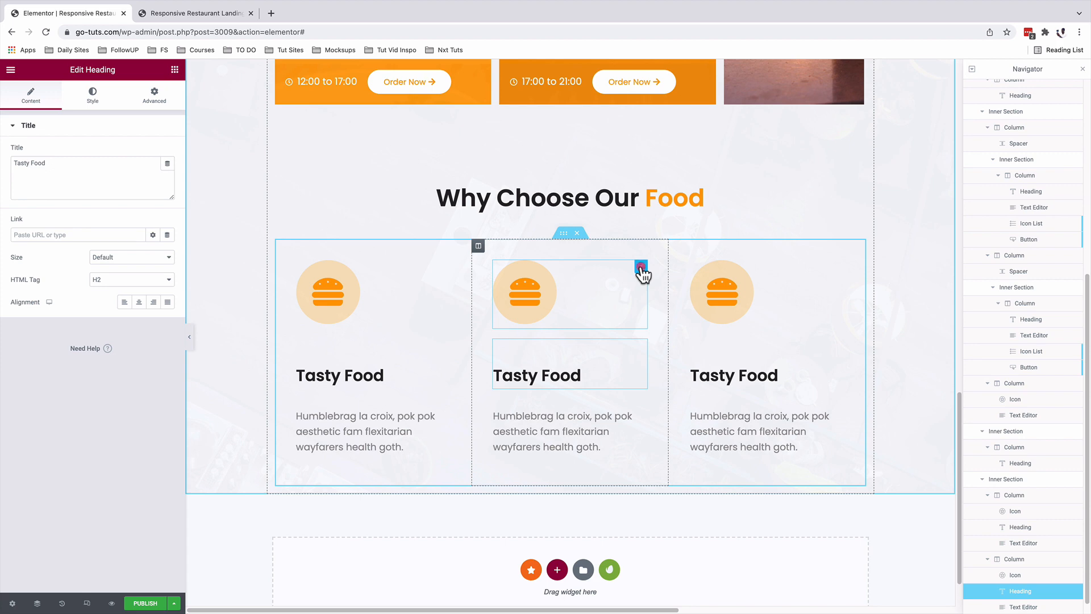
Step: Change the middle column's icon to the outlined heart and its heading to "Quality Service"
{"action": "left_click", "coordinate": [641, 268]}
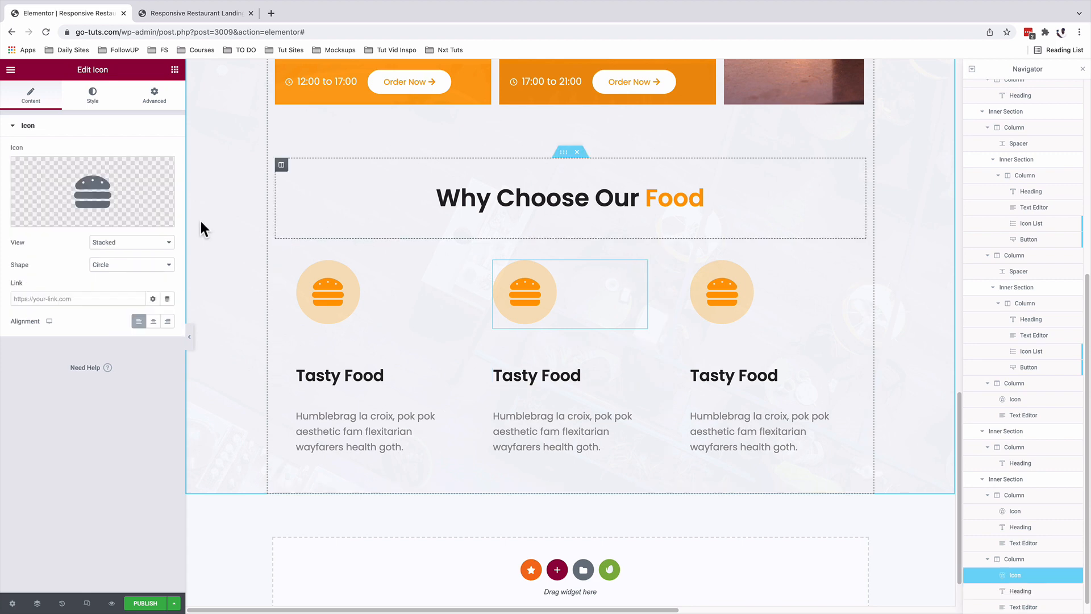
{"action": "left_click", "coordinate": [92, 200]}
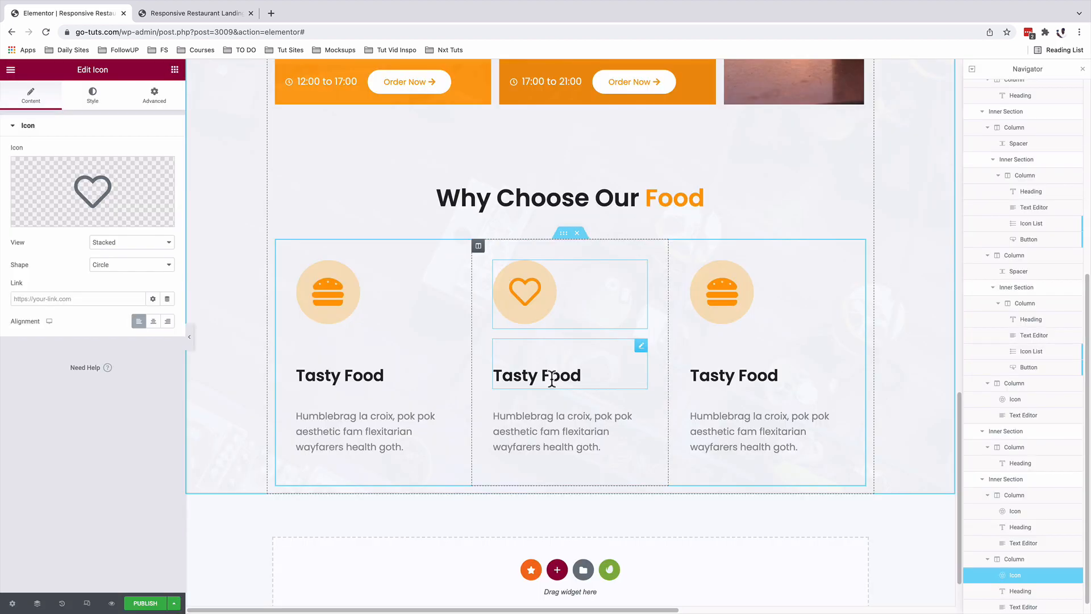
{"action": "left_click", "coordinate": [552, 378]}
{"action": "triple_click", "coordinate": [73, 166]}
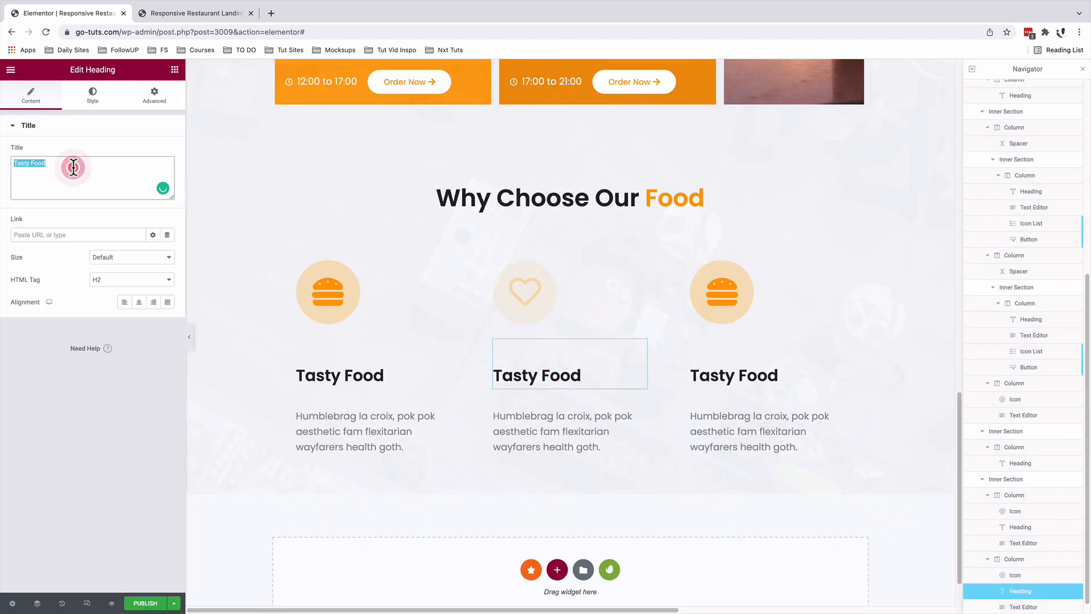
{"action": "type", "text": "Quality Service"}
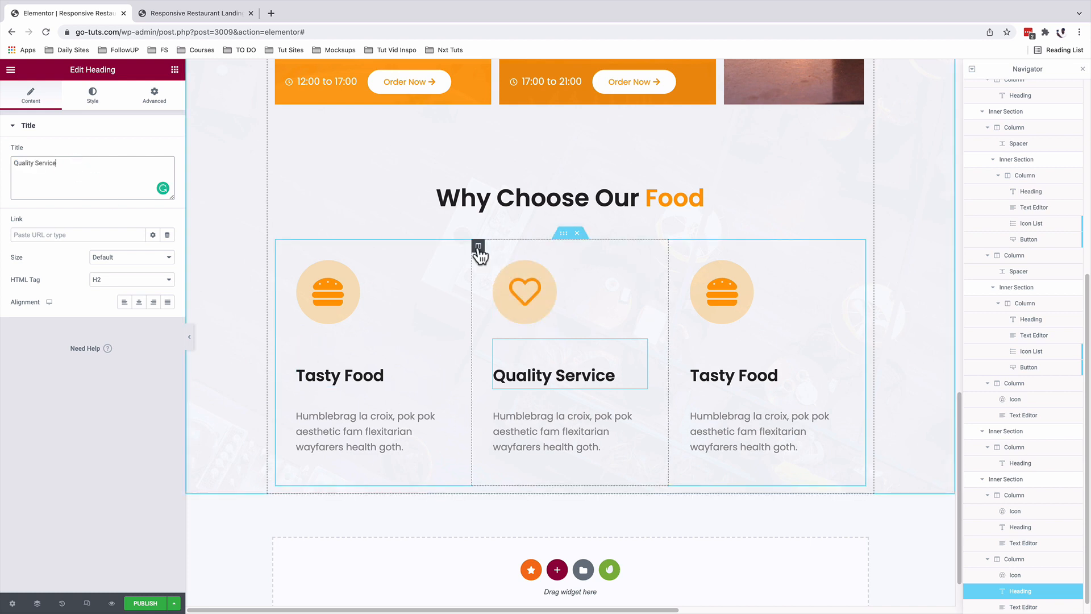
Step: Give the "Quality Service" column a box shadow with vertical 25, blur 45 and spread -20, plus a 35 px border radius
{"action": "left_click", "coordinate": [478, 247]}
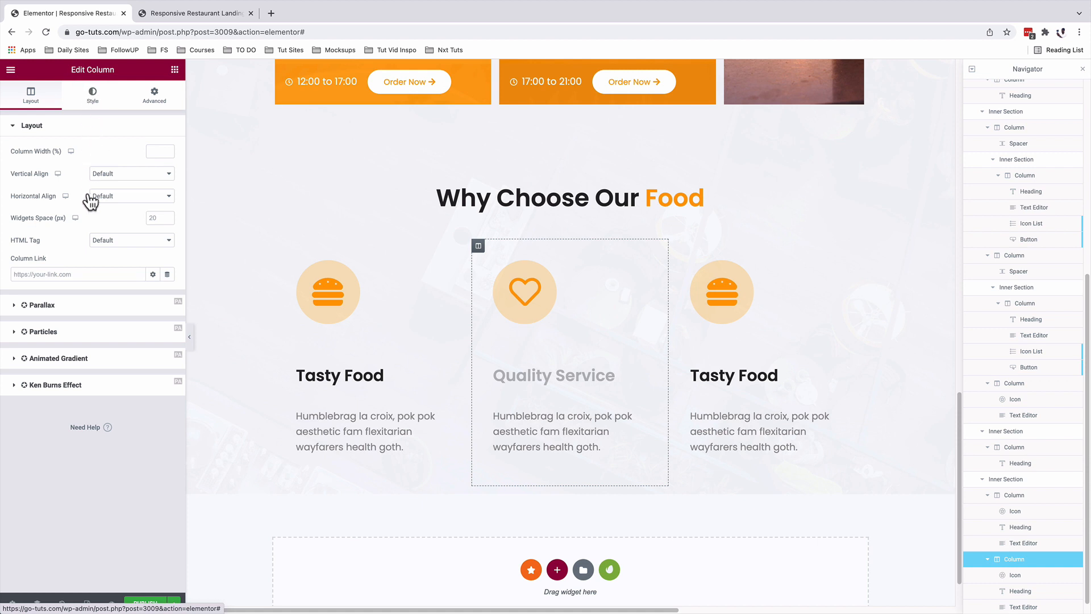
{"action": "left_click", "coordinate": [93, 95]}
{"action": "left_click", "coordinate": [38, 205]}
{"action": "left_click", "coordinate": [167, 265]}
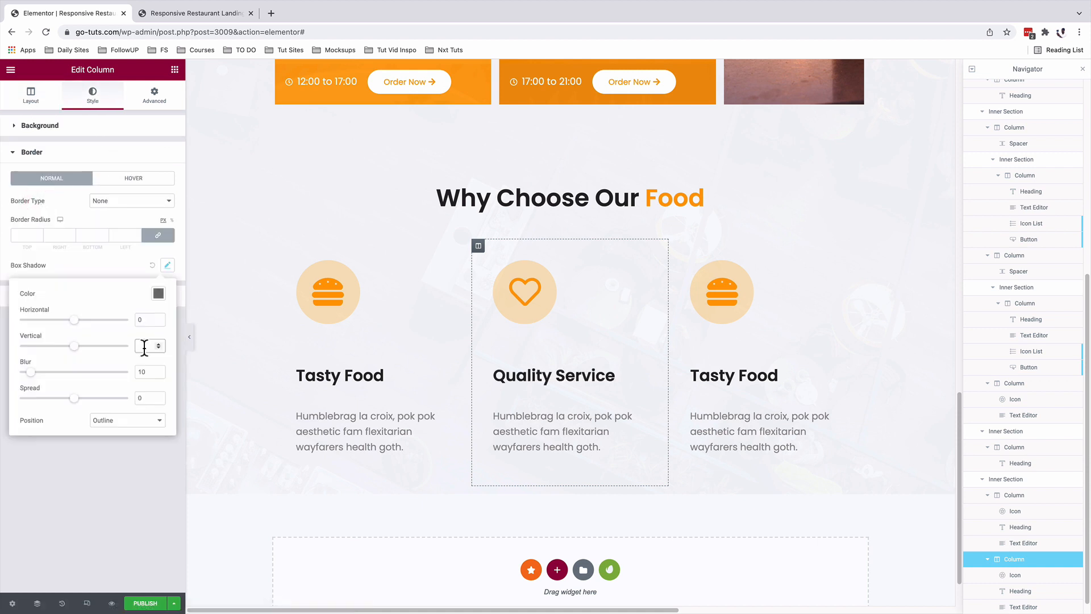
{"action": "type", "text": "25"}
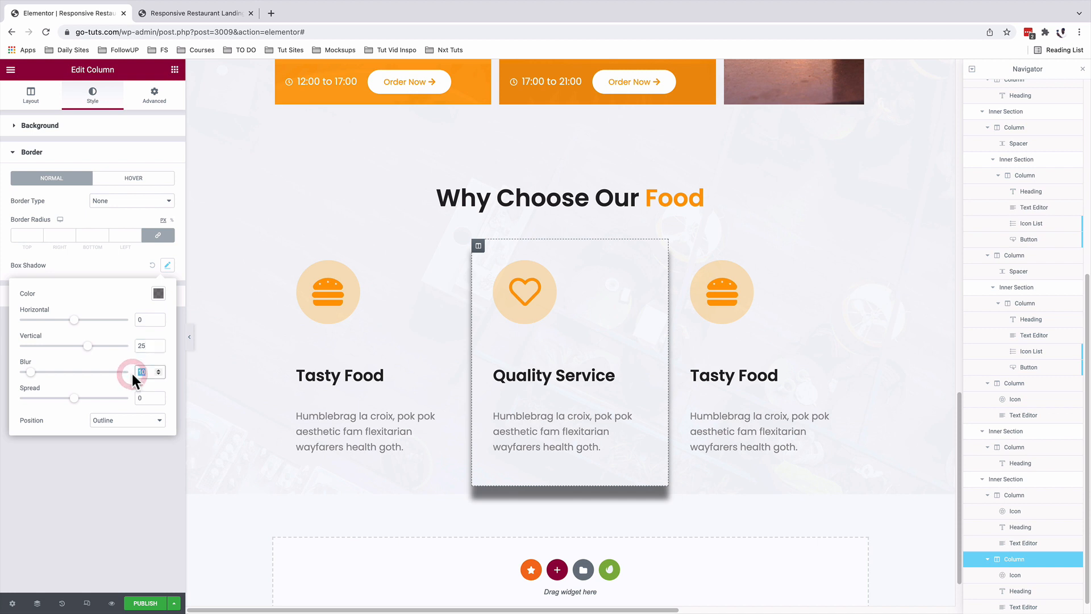
{"action": "type", "text": "45"}
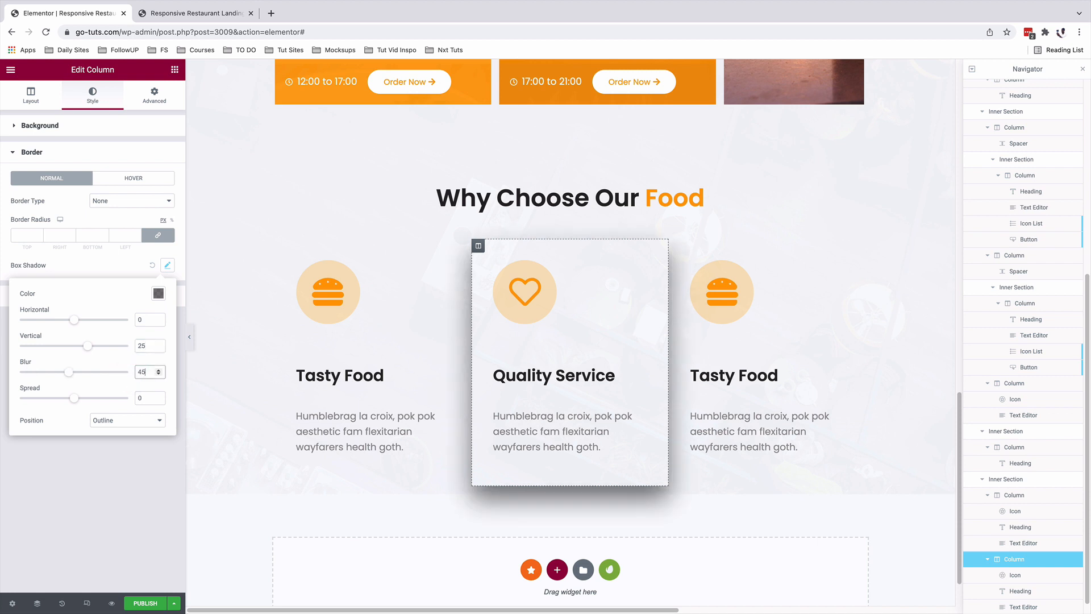
{"action": "double_click", "coordinate": [146, 398]}
{"action": "type", "text": "-20"}
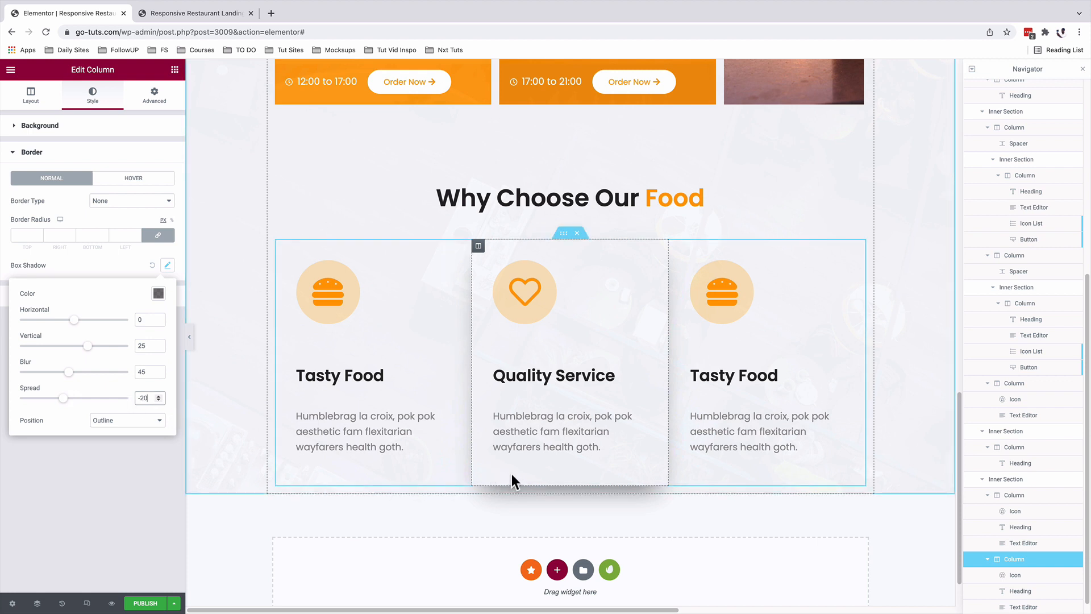
{"action": "left_click", "coordinate": [94, 269]}
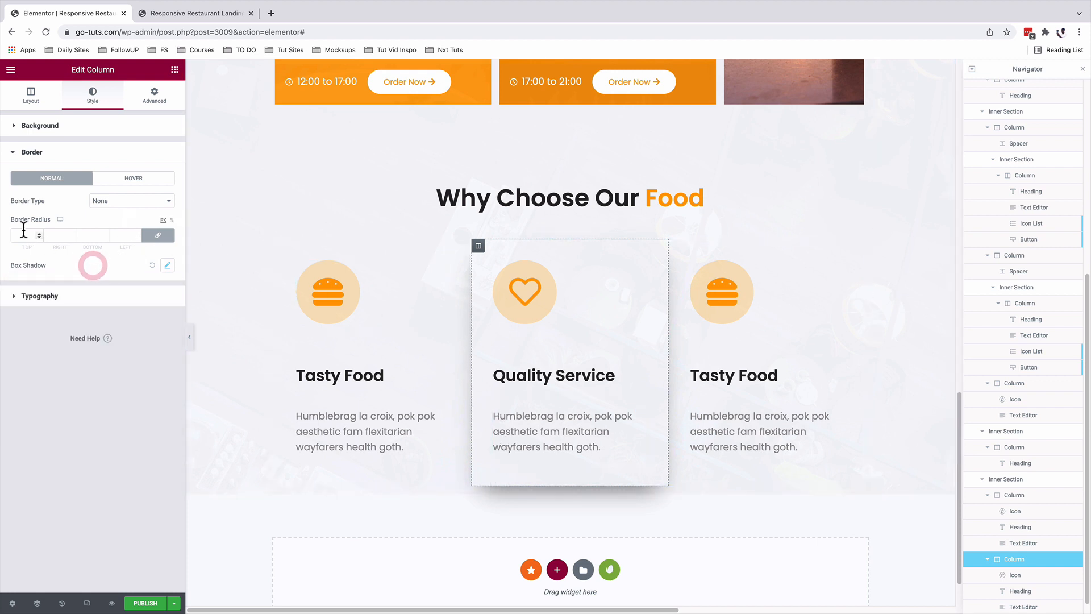
{"action": "left_click", "coordinate": [21, 235]}
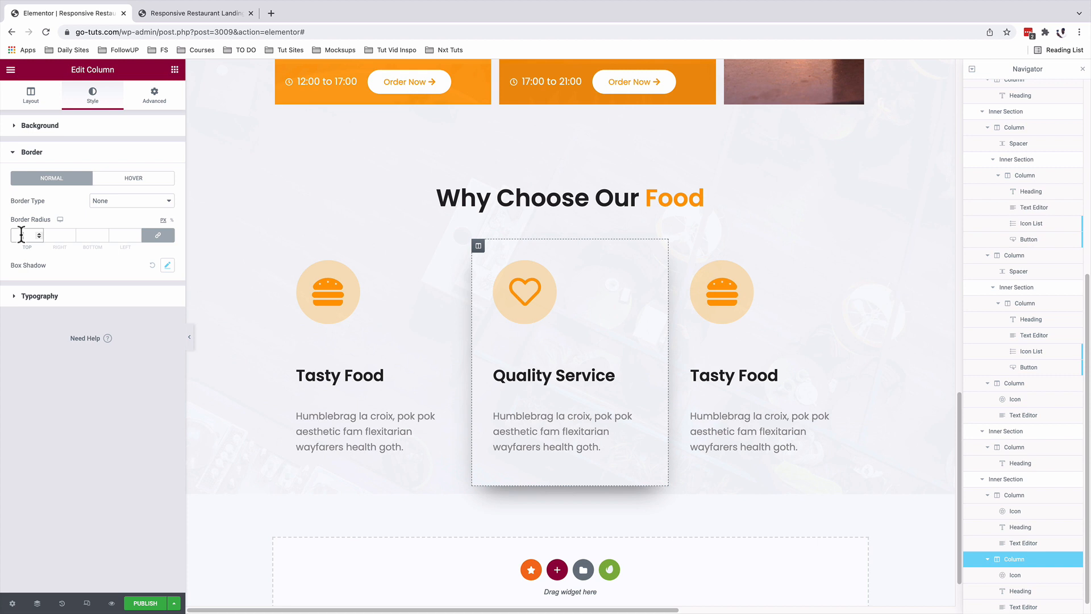
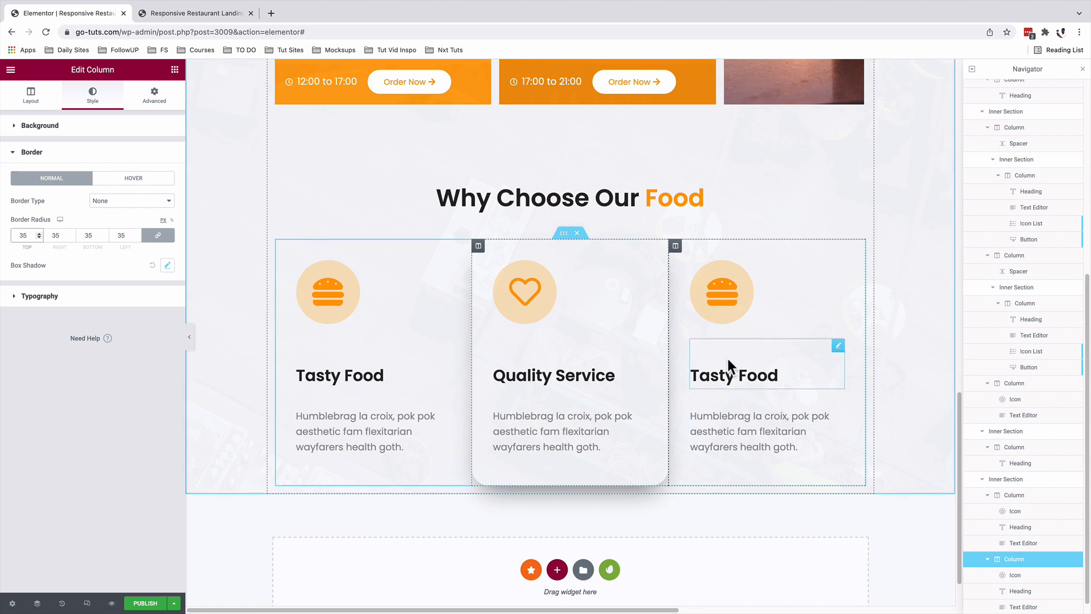
Step: Change the third column's icon to the cyclist on a bike and its heading to "Fast Delivery"
{"action": "left_click", "coordinate": [764, 292]}
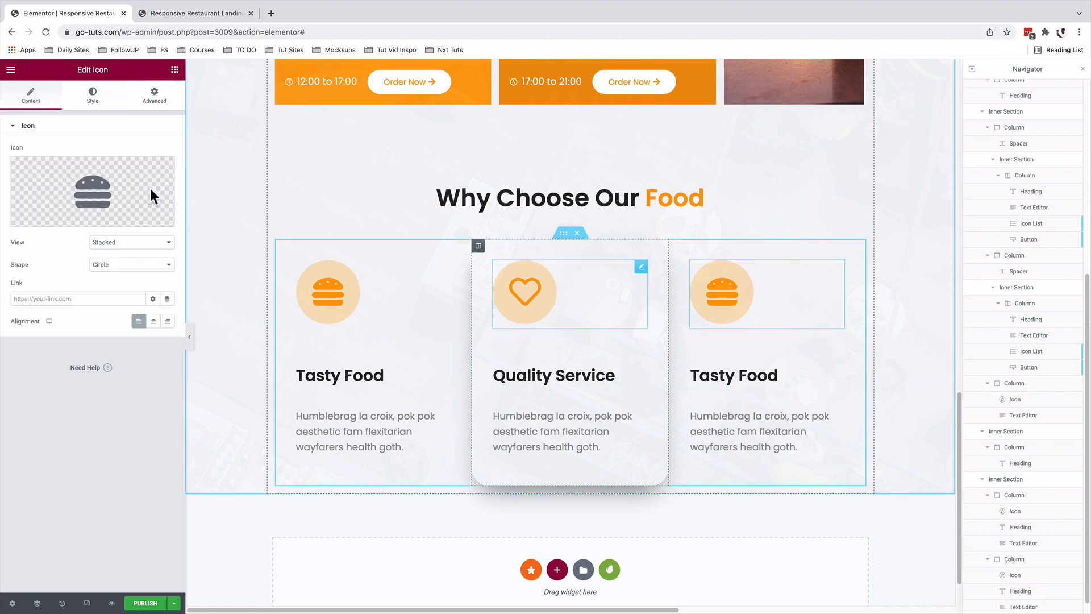
{"action": "left_click", "coordinate": [54, 218]}
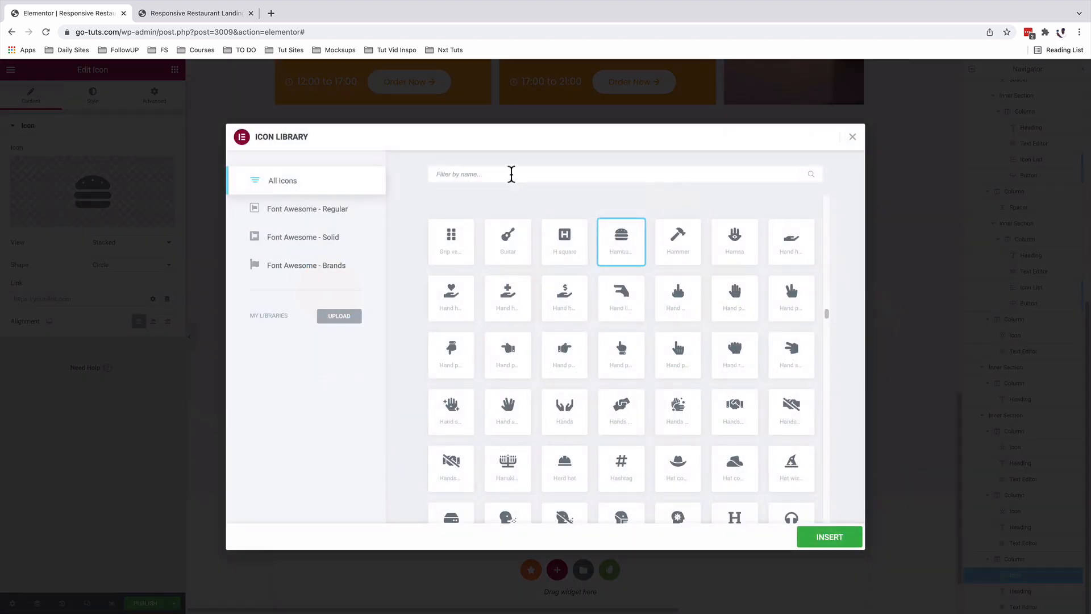
{"action": "type", "text": "bik"}
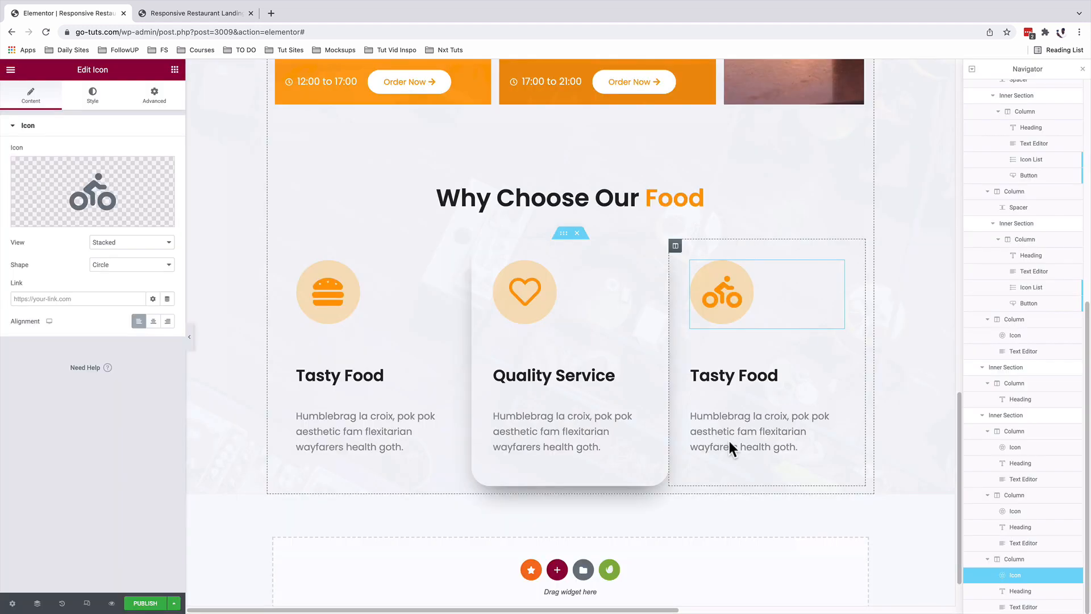
{"action": "left_click", "coordinate": [722, 380]}
{"action": "triple_click", "coordinate": [61, 162]}
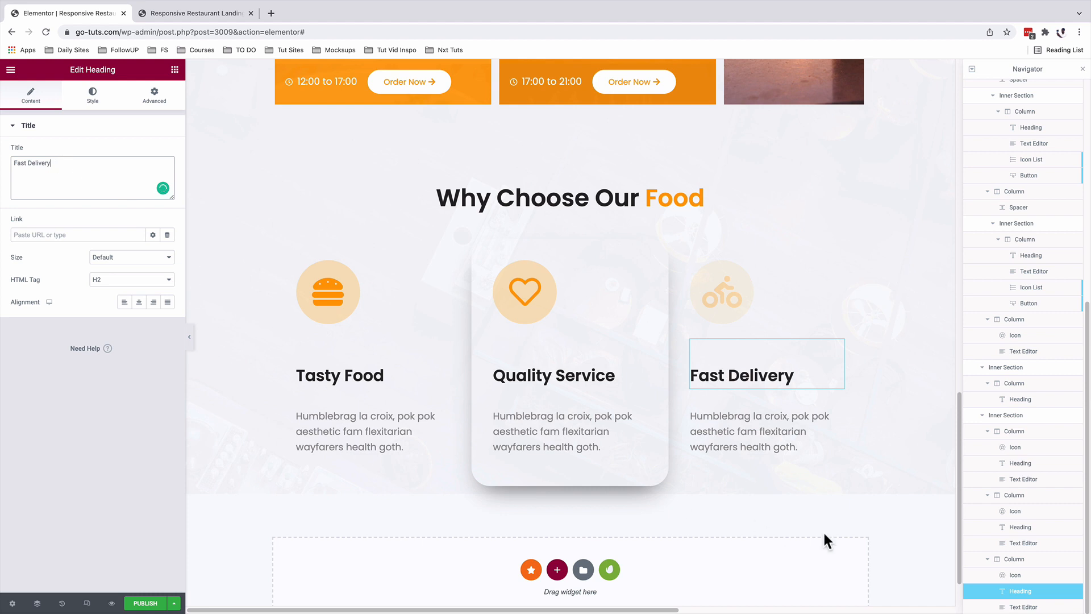
Step: Unlink the three-column inner section's margins and set its bottom margin to 100 px
{"action": "left_click", "coordinate": [564, 234]}
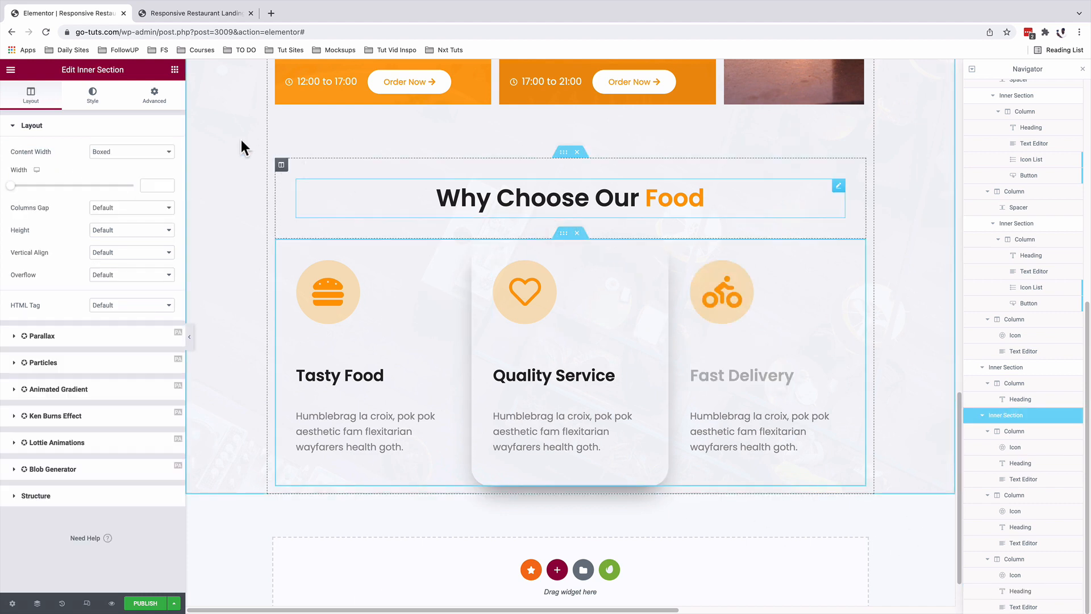
{"action": "left_click", "coordinate": [159, 101]}
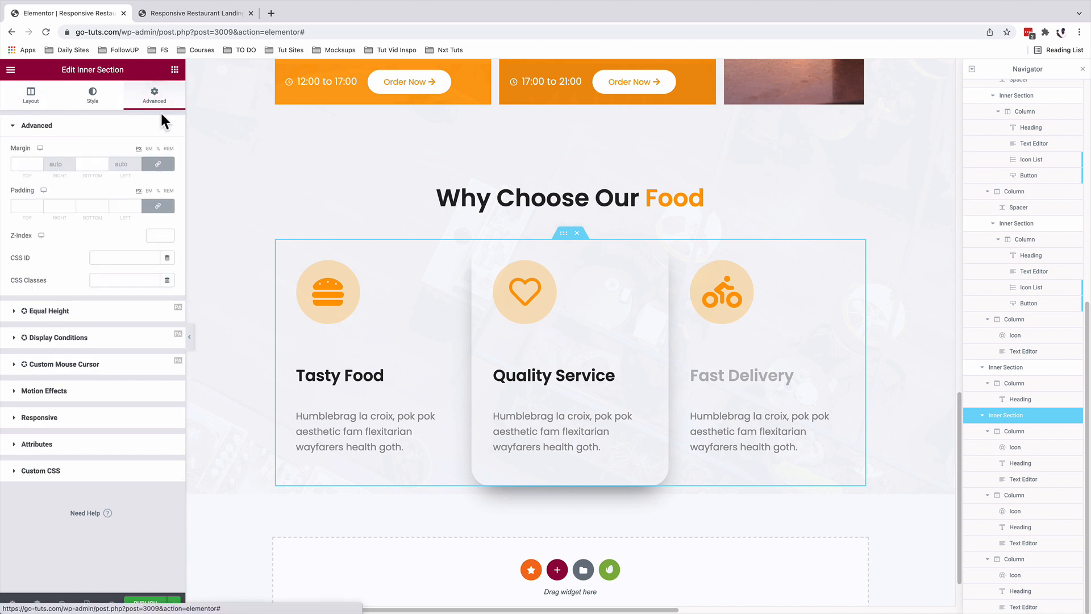
{"action": "left_click", "coordinate": [159, 166]}
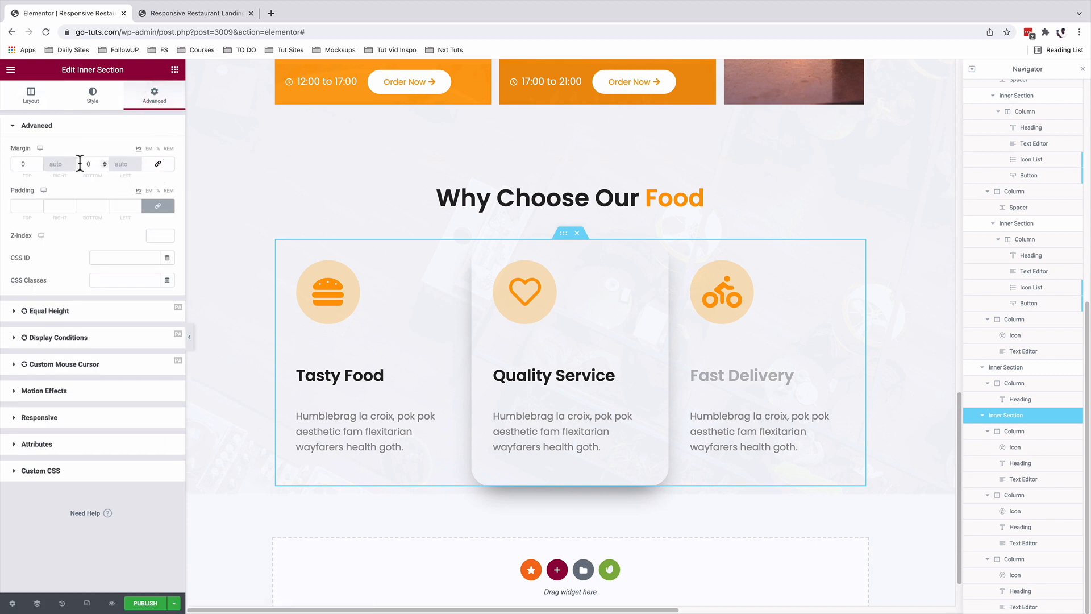
{"action": "type", "text": "100"}
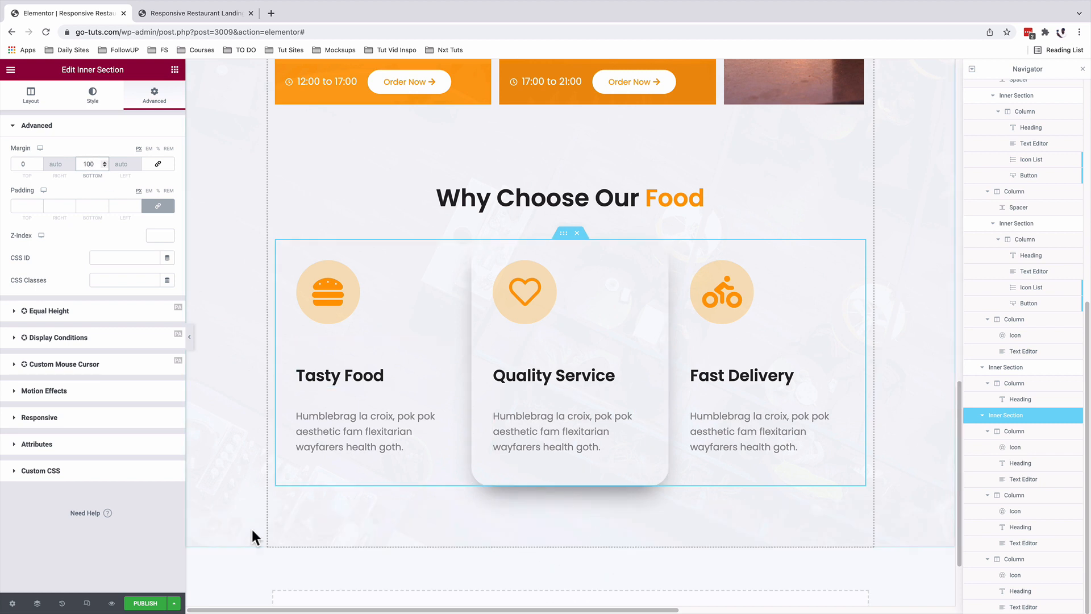
Step: Save the page as a draft and review the finished sections in the browser preview, returning to the editor
{"action": "left_click", "coordinate": [170, 603]}
{"action": "left_click", "coordinate": [99, 564]}
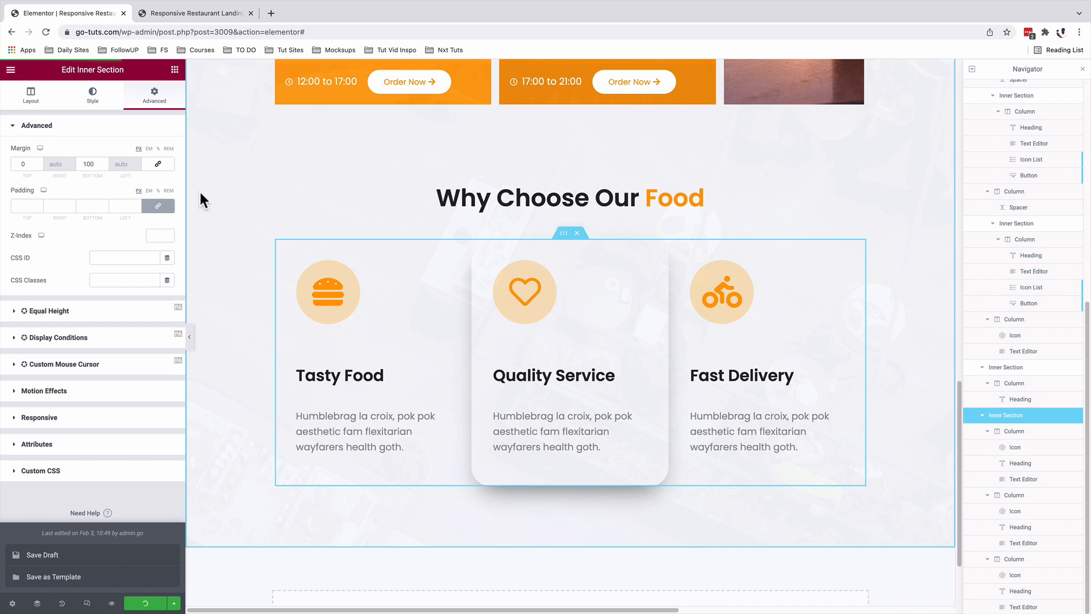
{"action": "left_click", "coordinate": [171, 14]}
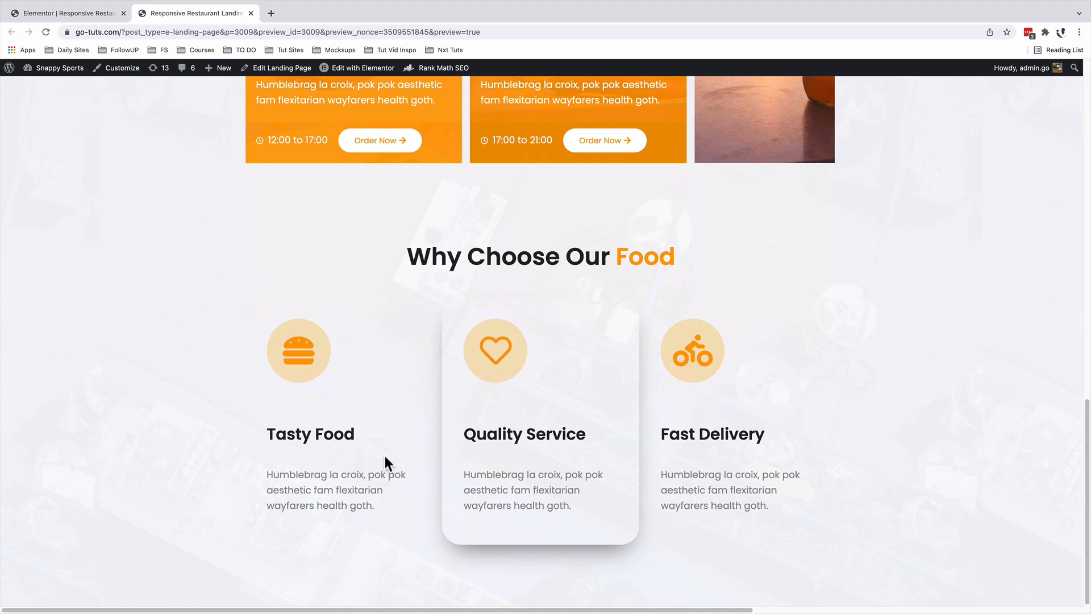
{"action": "scroll", "coordinate": [385, 456], "scroll_direction": "up", "scroll_amount": 10}
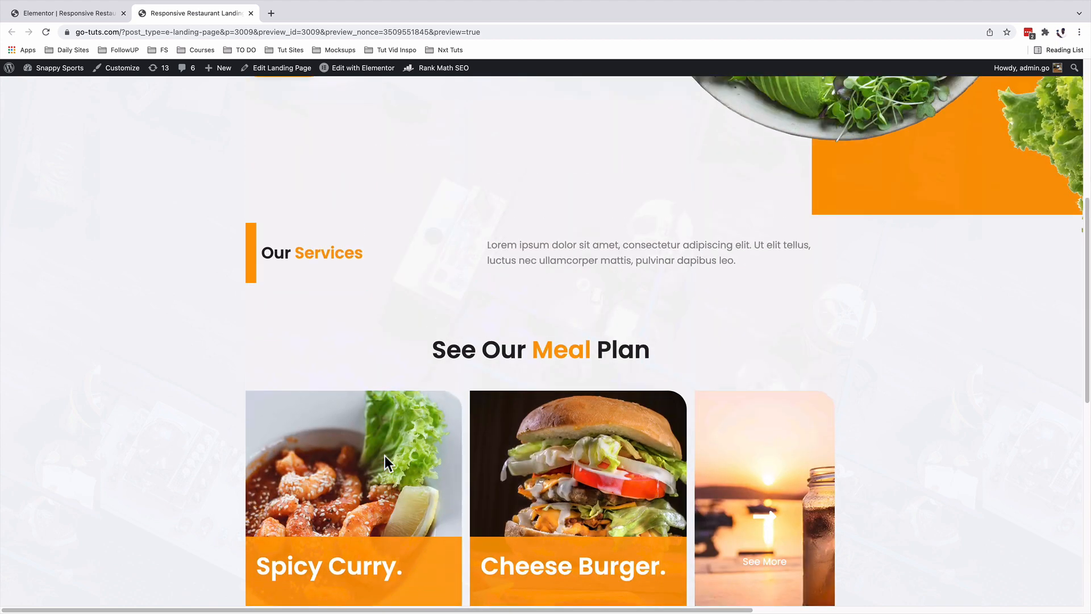
{"action": "key", "text": "ctrl+shift+Tab"}
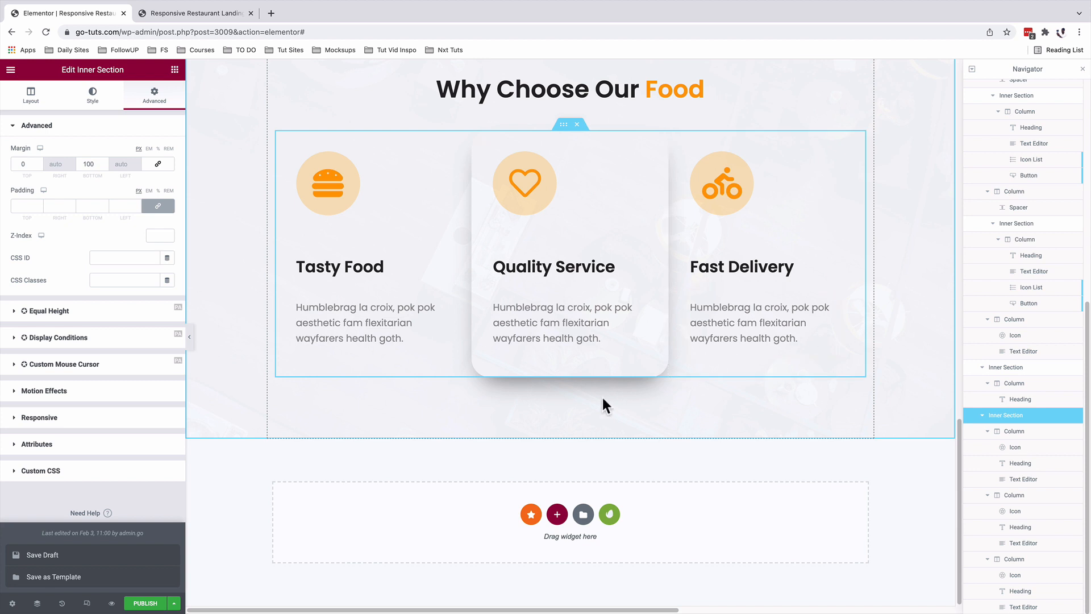
Step: Add an inner section below the three feature columns and delete its second column
{"action": "left_click", "coordinate": [175, 69]}
{"action": "left_click_drag", "start_coordinate": [47, 196], "coordinate": [530, 387]}
{"action": "left_click_drag", "start_coordinate": [533, 371], "coordinate": [547, 444]}
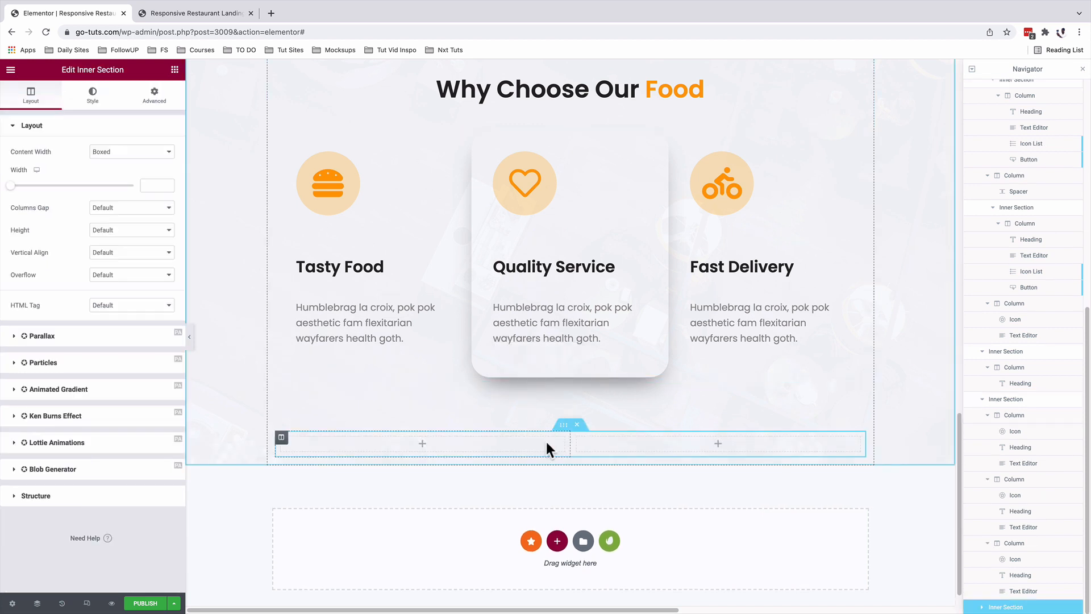
{"action": "right_click", "coordinate": [579, 449]}
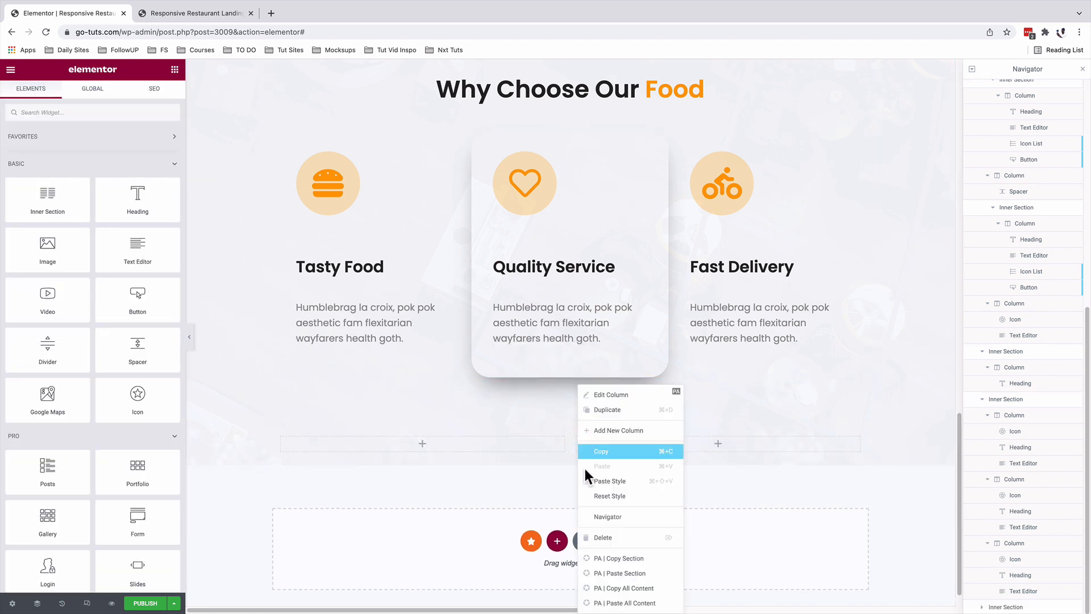
{"action": "left_click", "coordinate": [602, 538]}
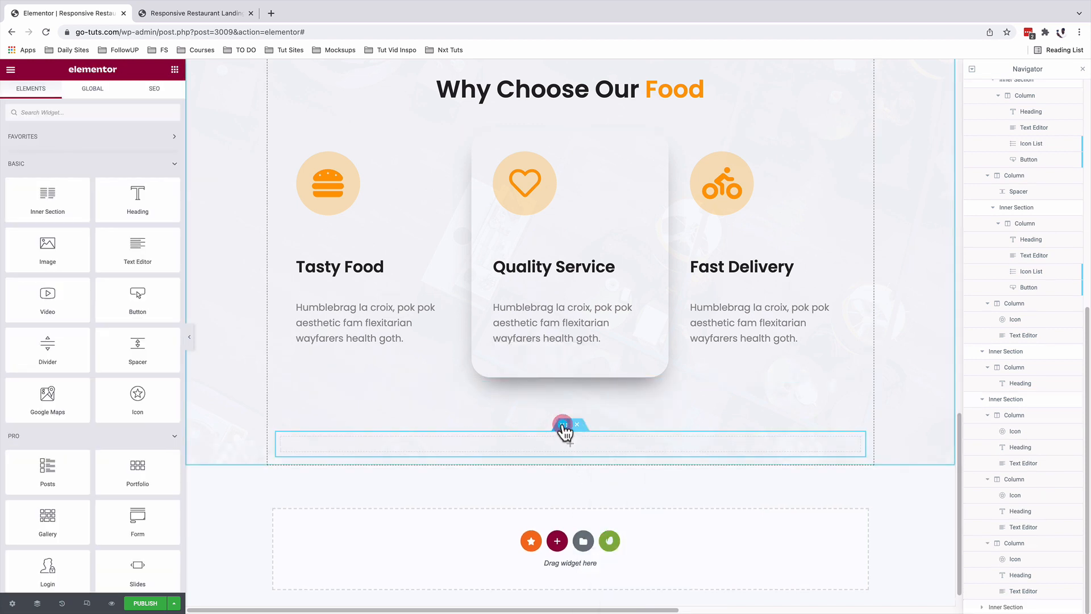
Step: Give the new inner section a classic background in the translucent orange #FF9D0214
{"action": "left_click", "coordinate": [564, 425]}
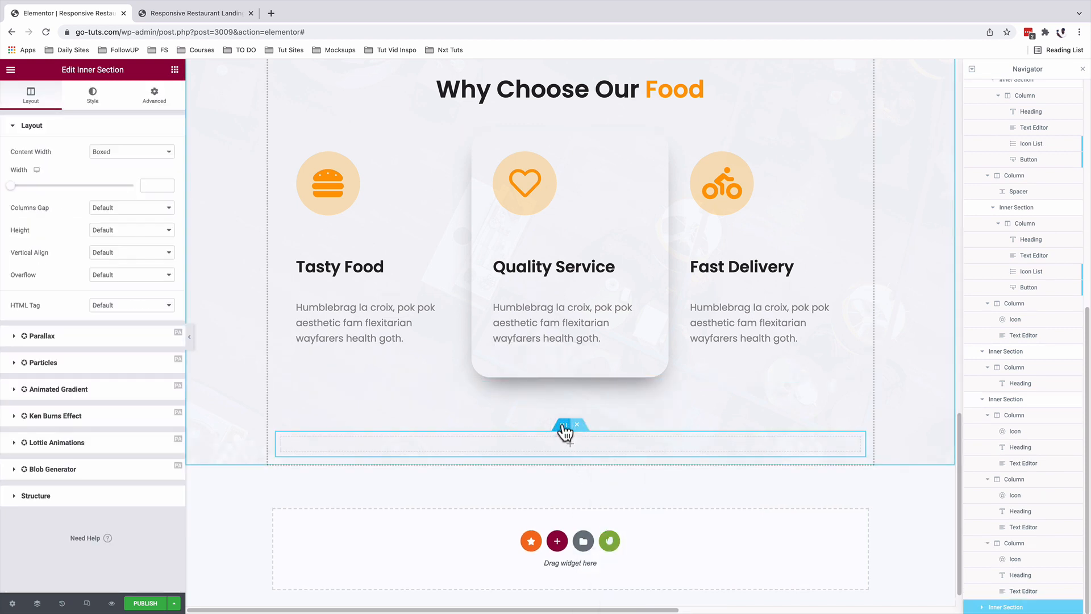
{"action": "left_click", "coordinate": [93, 94]}
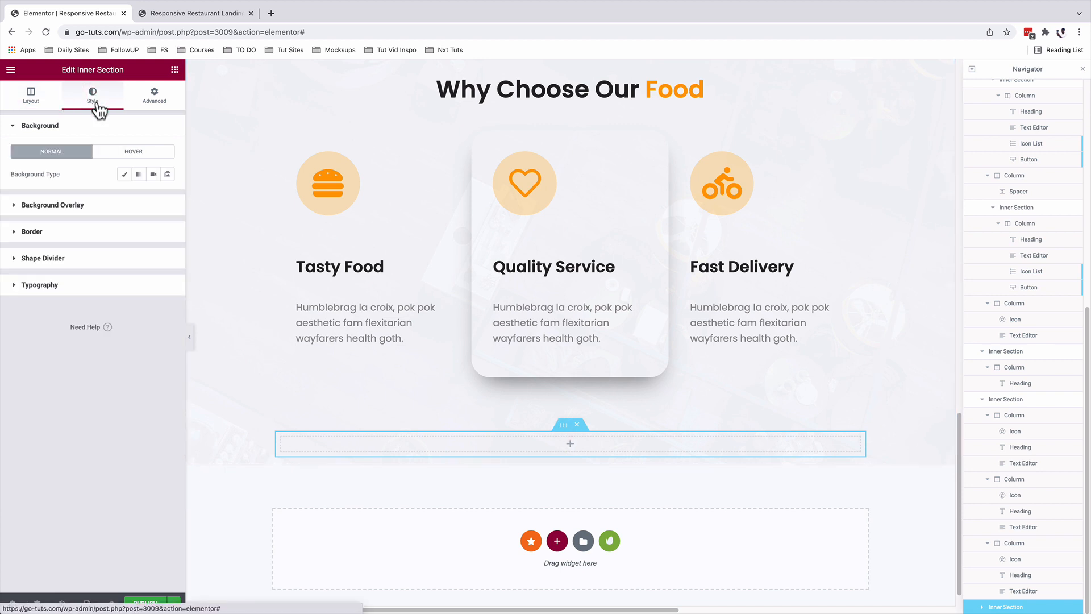
{"action": "left_click", "coordinate": [125, 174]}
{"action": "left_click", "coordinate": [167, 196]}
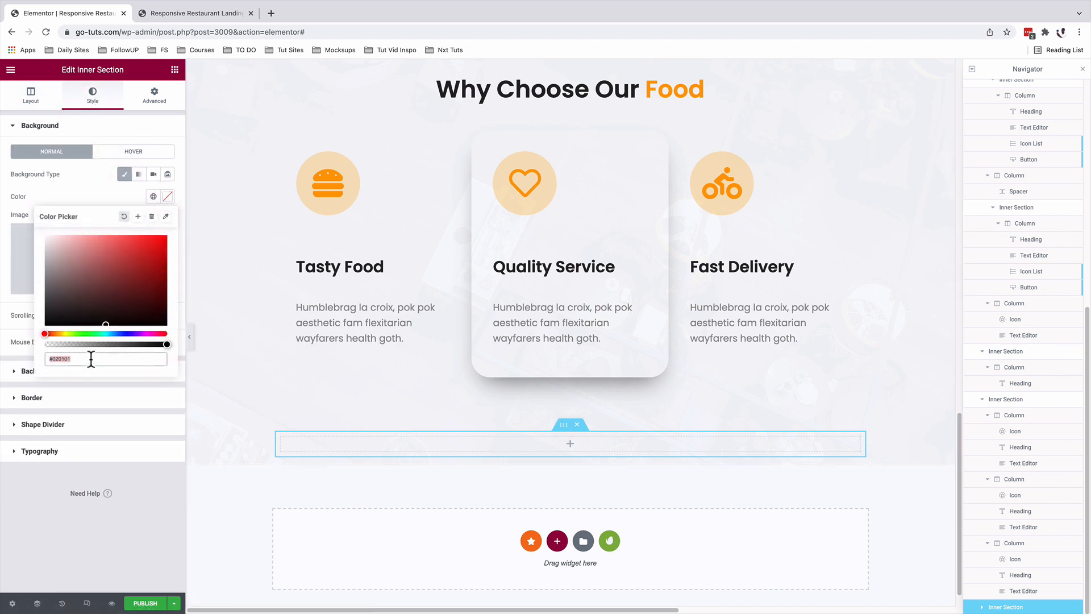
{"action": "triple_click", "coordinate": [91, 359]}
{"action": "type", "text": "#FF9D0214"}
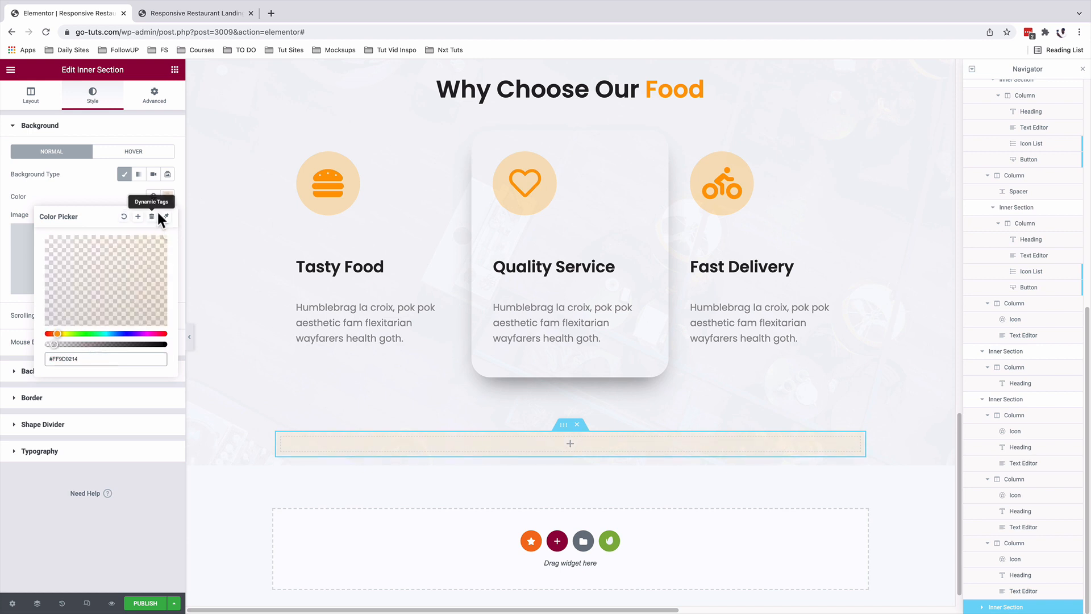
{"action": "left_click", "coordinate": [167, 195]}
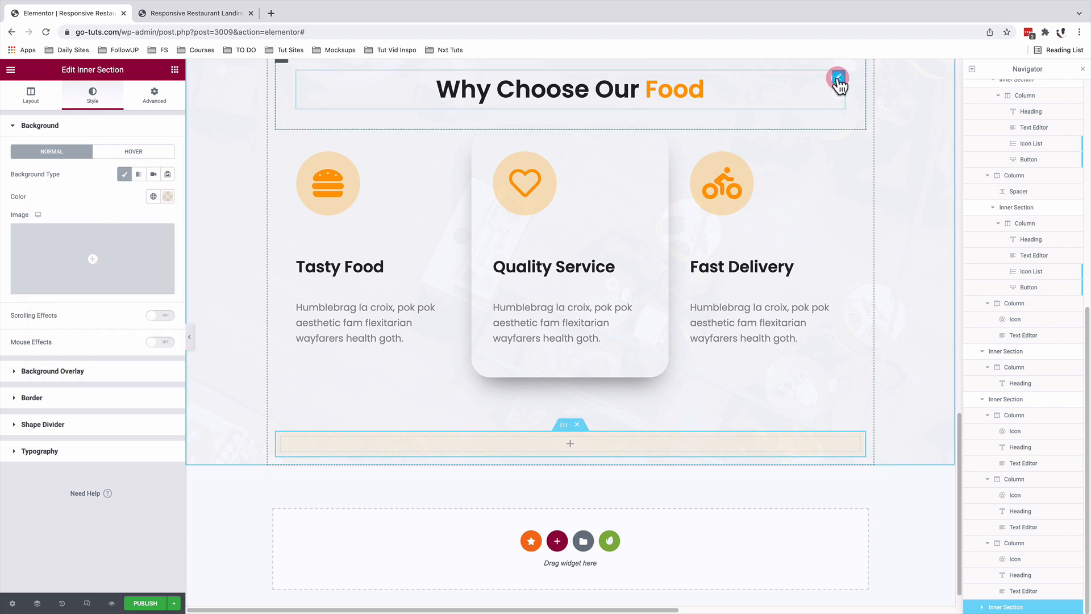
Step: Copy the "Why Choose Our Food" heading into the new inner section and reword it "Subscribe For Our Promos", keeping the last word orange
{"action": "right_click", "coordinate": [839, 84]}
{"action": "left_click", "coordinate": [855, 122]}
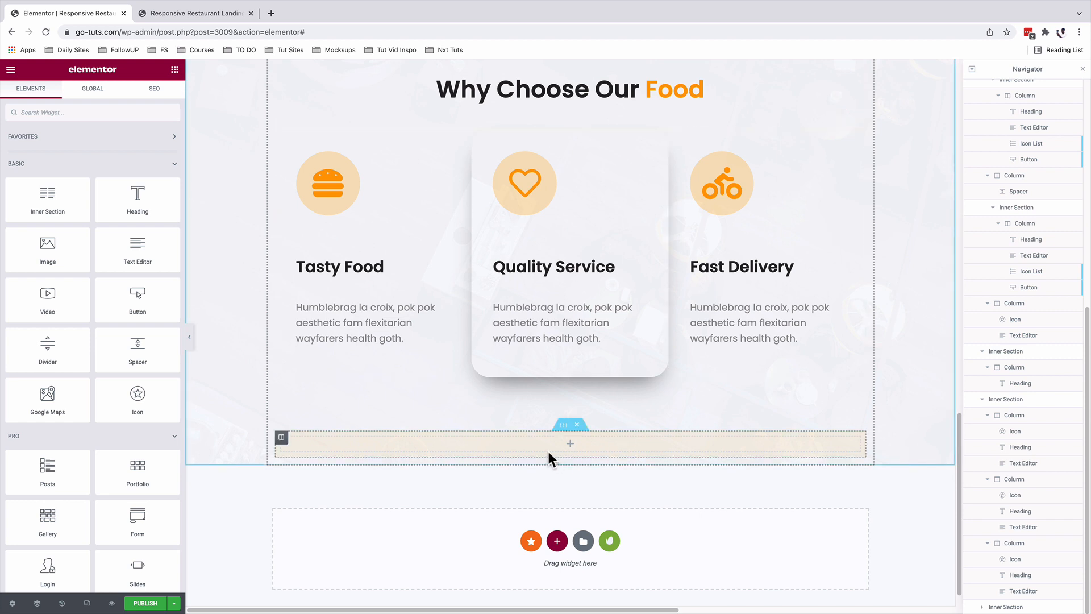
{"action": "right_click", "coordinate": [284, 449]}
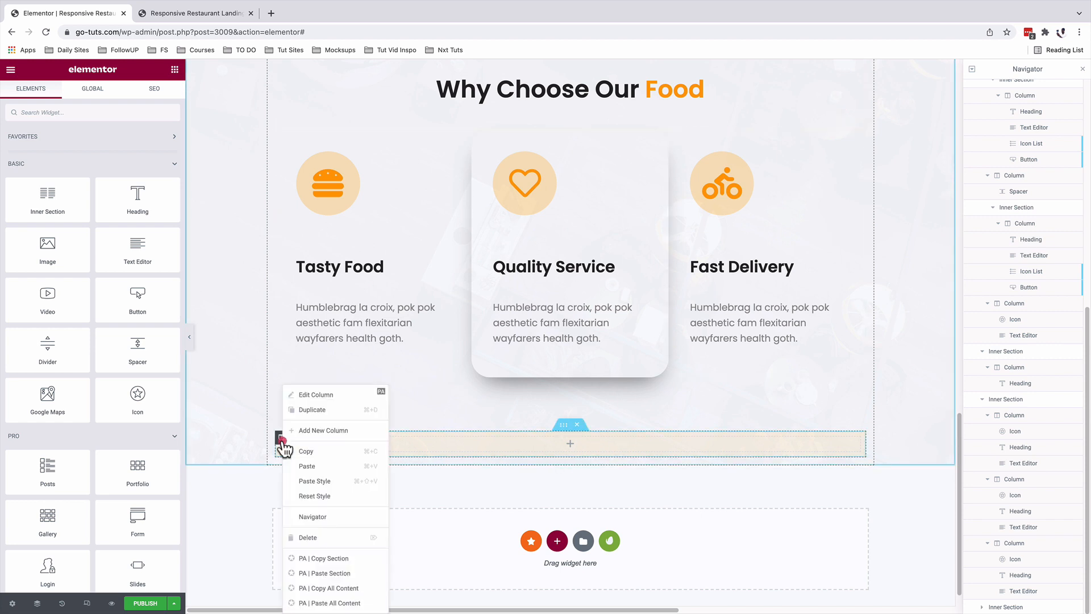
{"action": "left_click", "coordinate": [305, 466]}
{"action": "left_click_drag", "start_coordinate": [61, 163], "coordinate": [11, 163]}
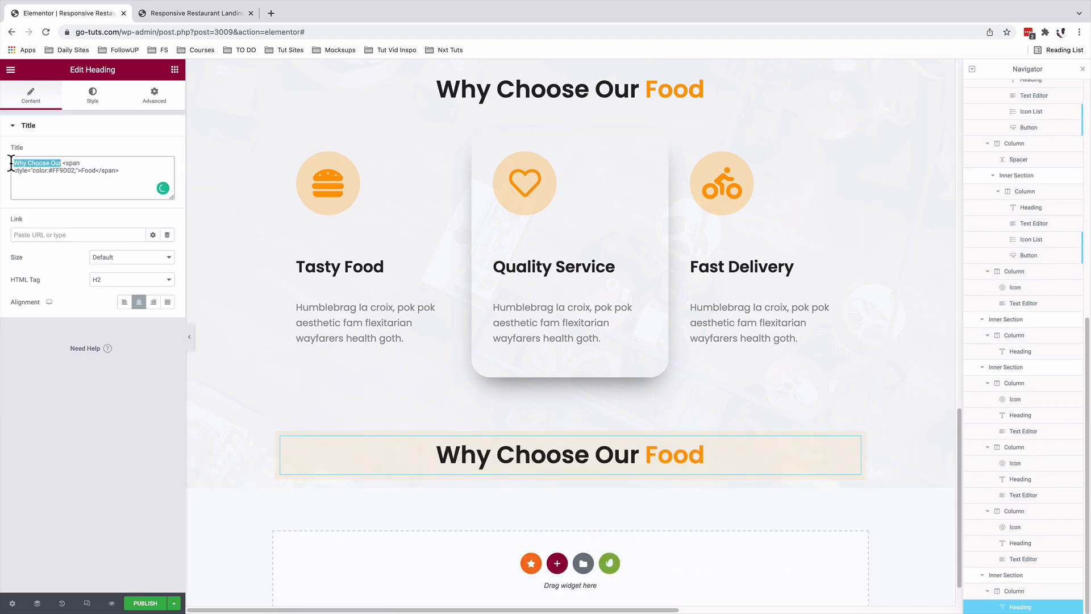
{"action": "type", "text": "Subscribe Fr"}
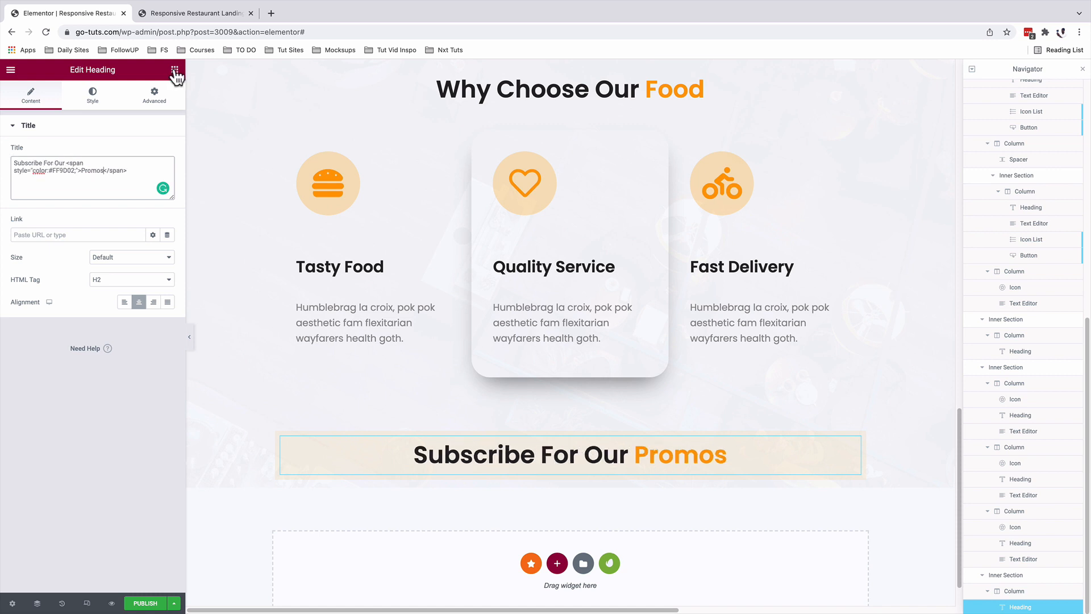
Step: Find the Form widget and place it under the "Subscribe For Our Promos" heading
{"action": "left_click", "coordinate": [175, 69]}
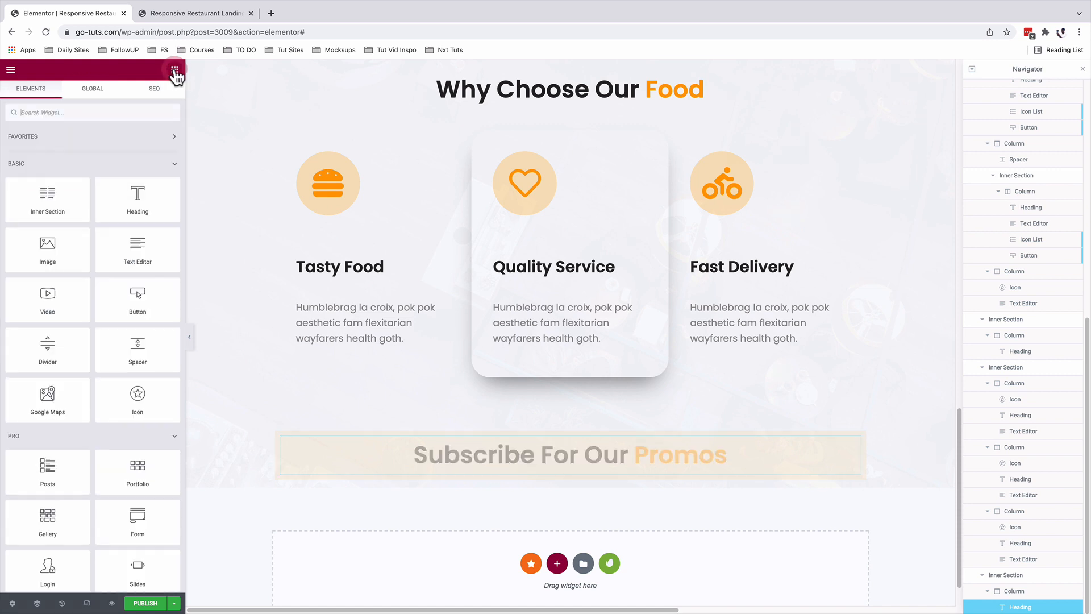
{"action": "type", "text": "form"}
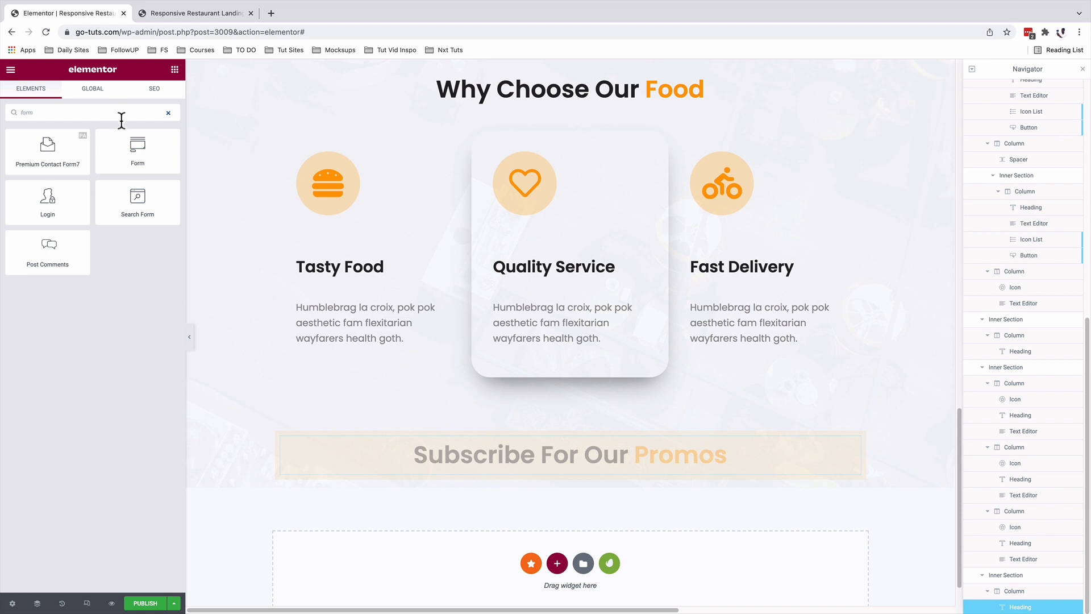
{"action": "left_click_drag", "start_coordinate": [137, 150], "coordinate": [522, 461]}
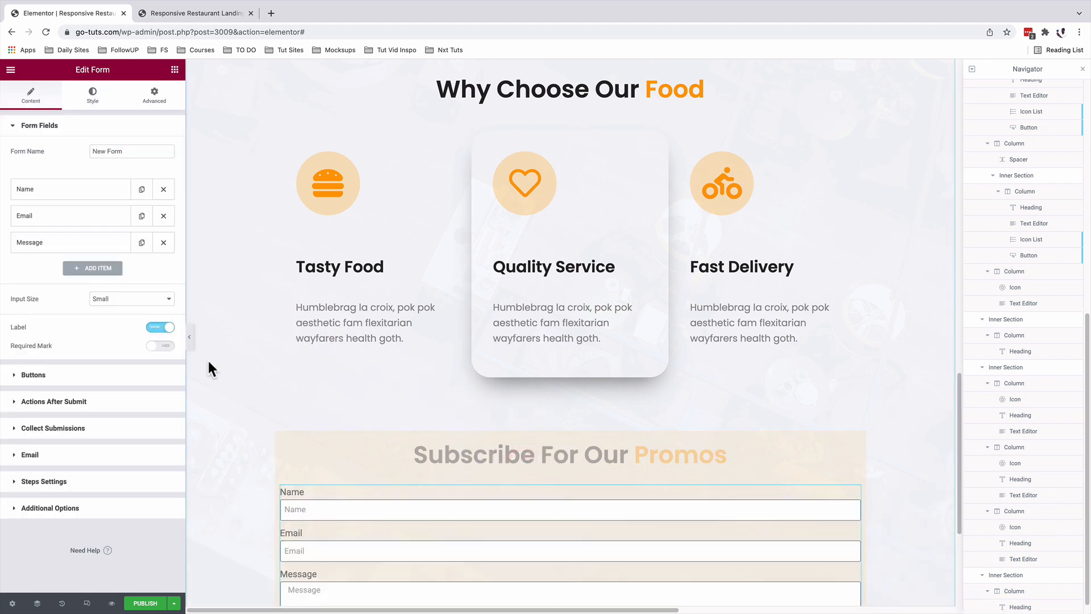
Step: Remove the Name and Message fields from the form, set the input size to Large and hide the labels
{"action": "left_click", "coordinate": [163, 189]}
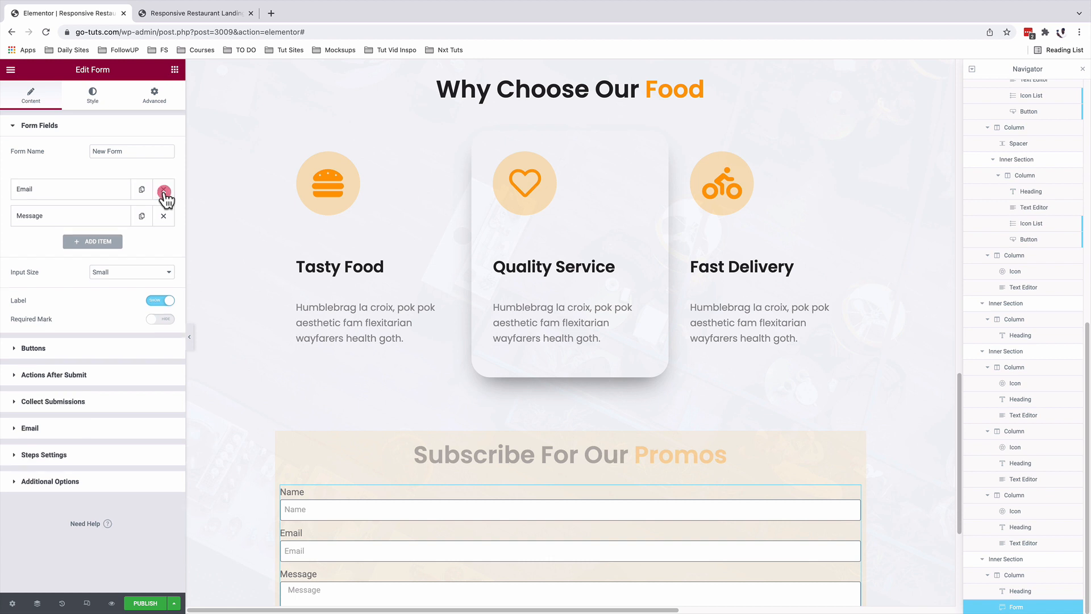
{"action": "left_click", "coordinate": [163, 216]}
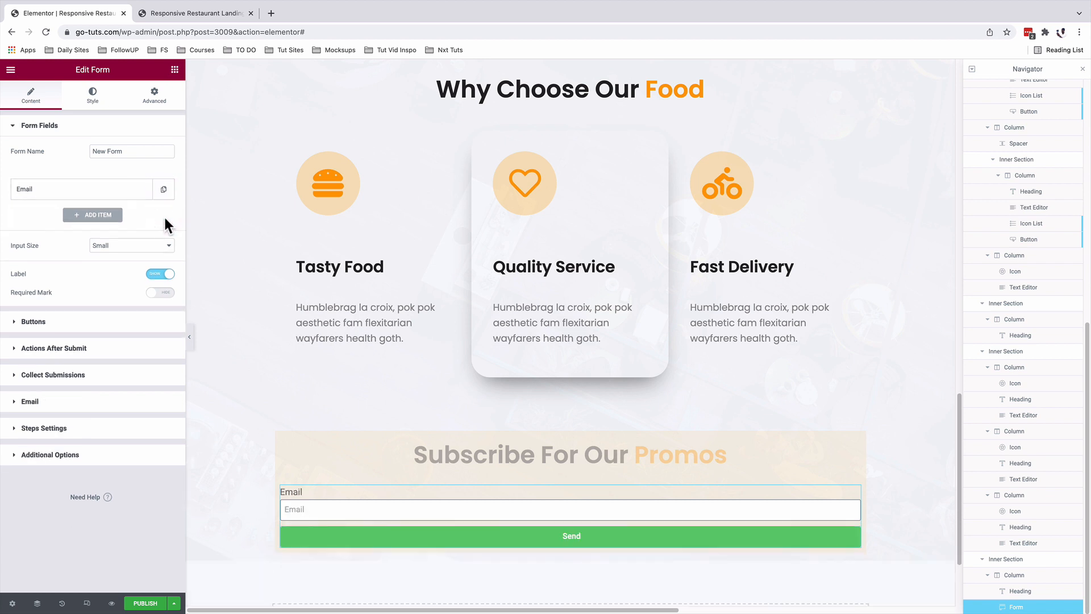
{"action": "left_click", "coordinate": [116, 250]}
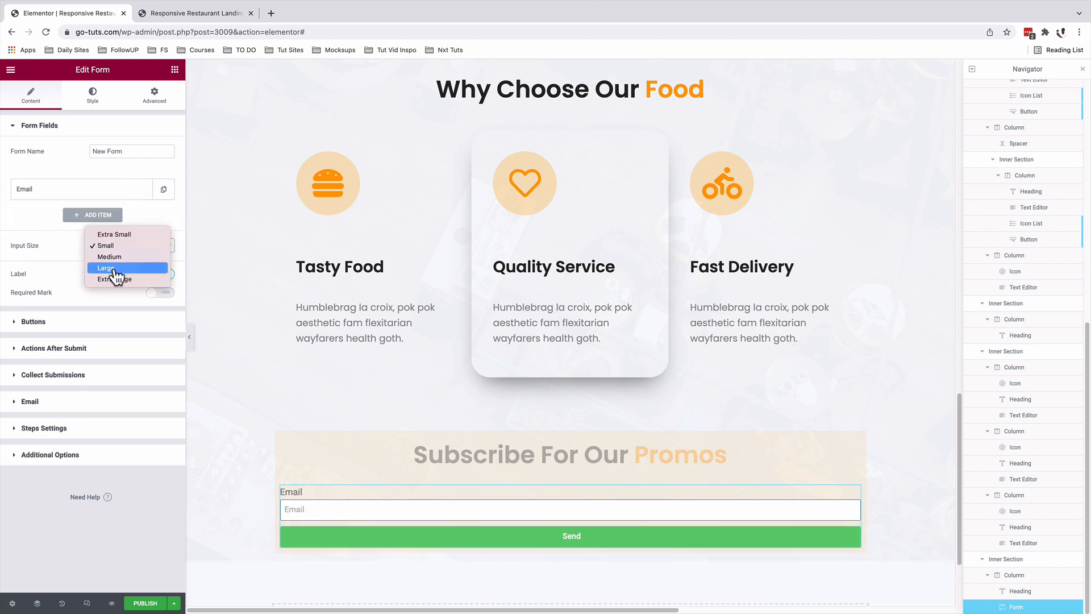
{"action": "left_click", "coordinate": [116, 270]}
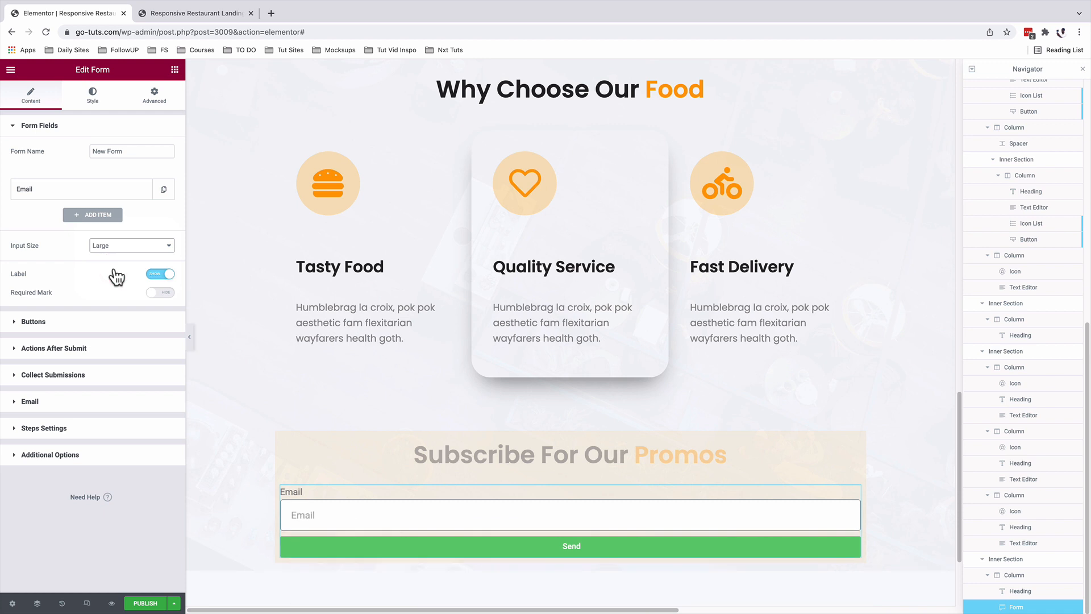
{"action": "left_click", "coordinate": [156, 277]}
Step: Make the form's submit button Large and centered, with the text "Subscribe"
{"action": "left_click", "coordinate": [45, 306]}
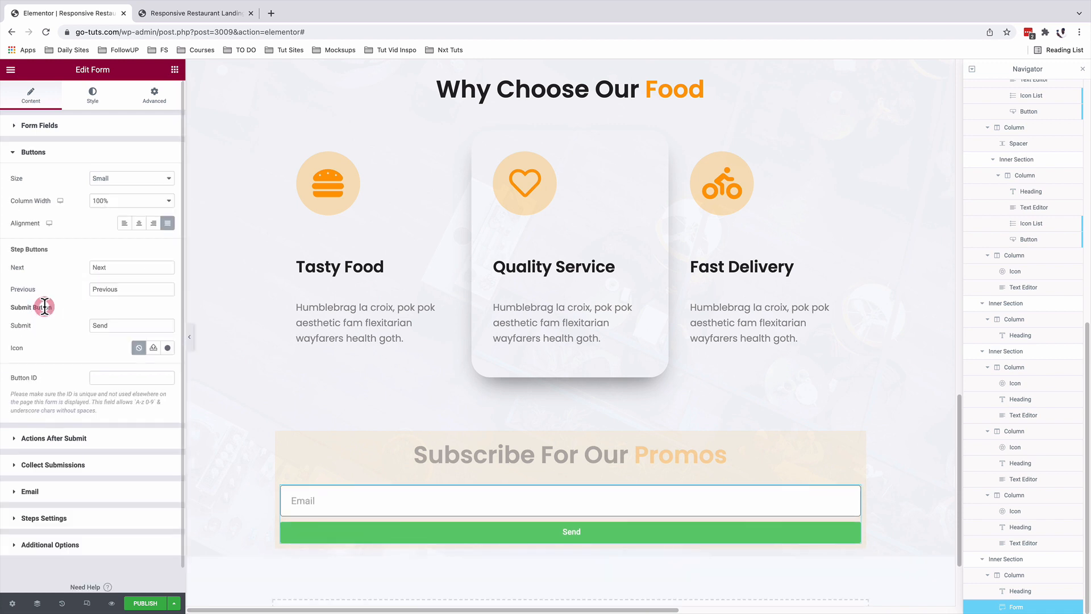
{"action": "left_click", "coordinate": [125, 182]}
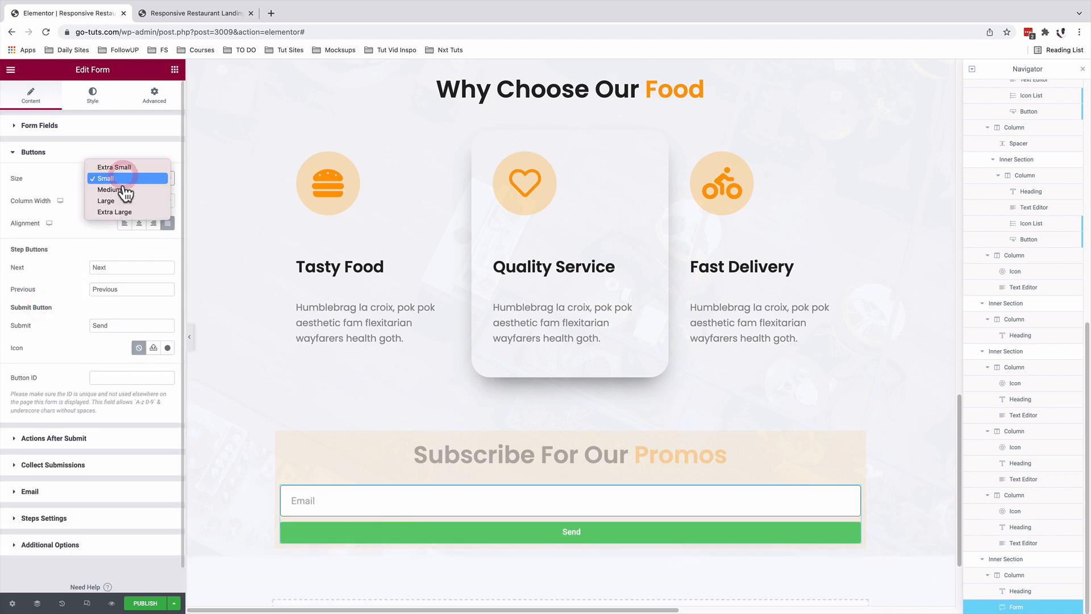
{"action": "left_click", "coordinate": [121, 206]}
{"action": "left_click", "coordinate": [139, 223]}
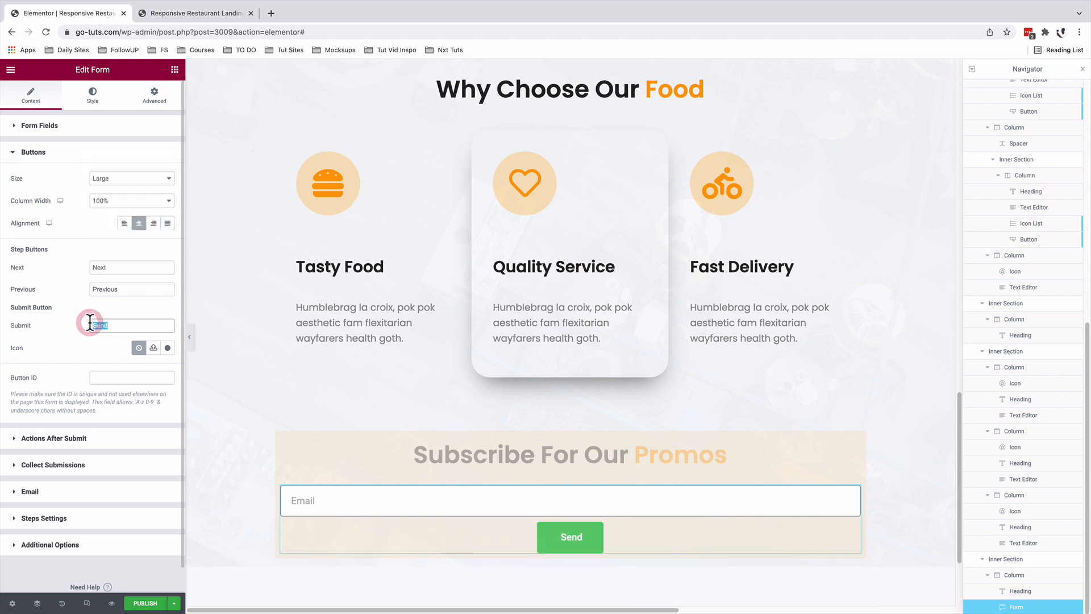
{"action": "type", "text": "Subscribe"}
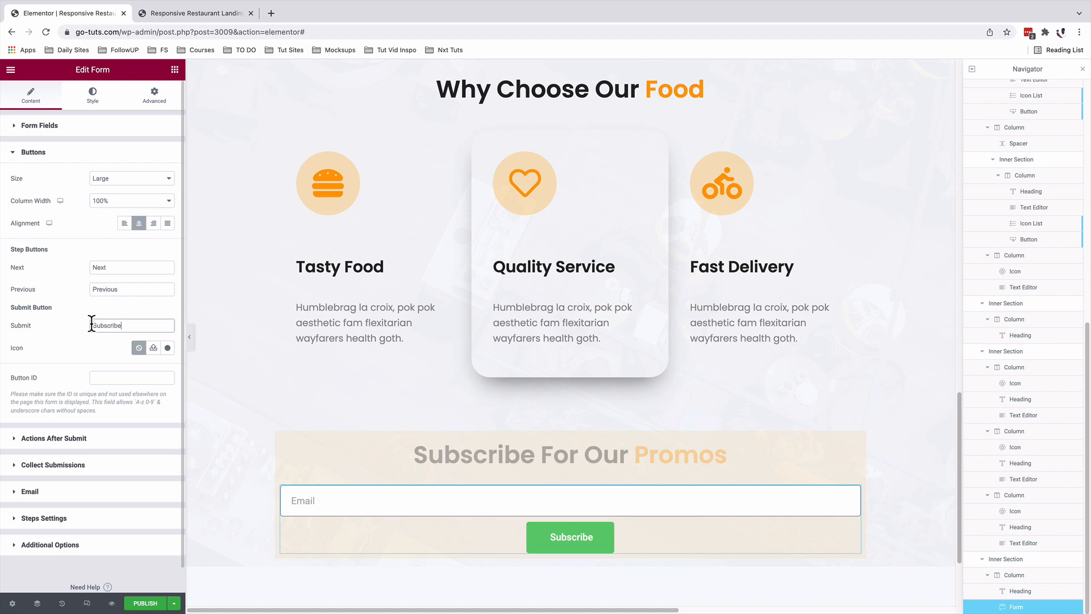
Step: Add a circled right-arrow icon to the Subscribe button and position it after the text
{"action": "left_click", "coordinate": [167, 348]}
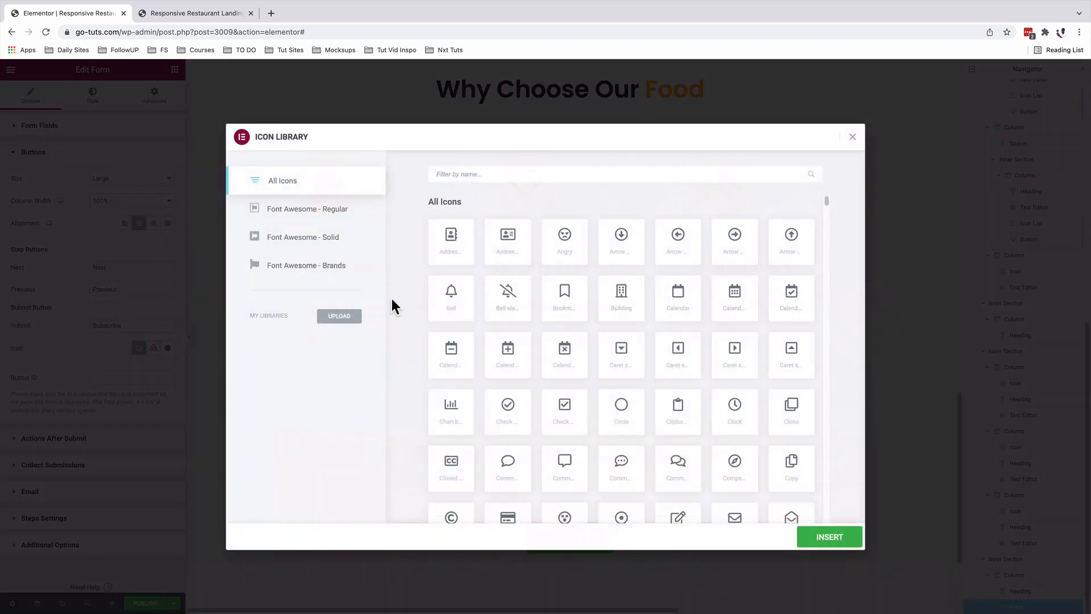
{"action": "type", "text": "arrow"}
{"action": "left_click", "coordinate": [566, 238]}
{"action": "left_click", "coordinate": [828, 537]}
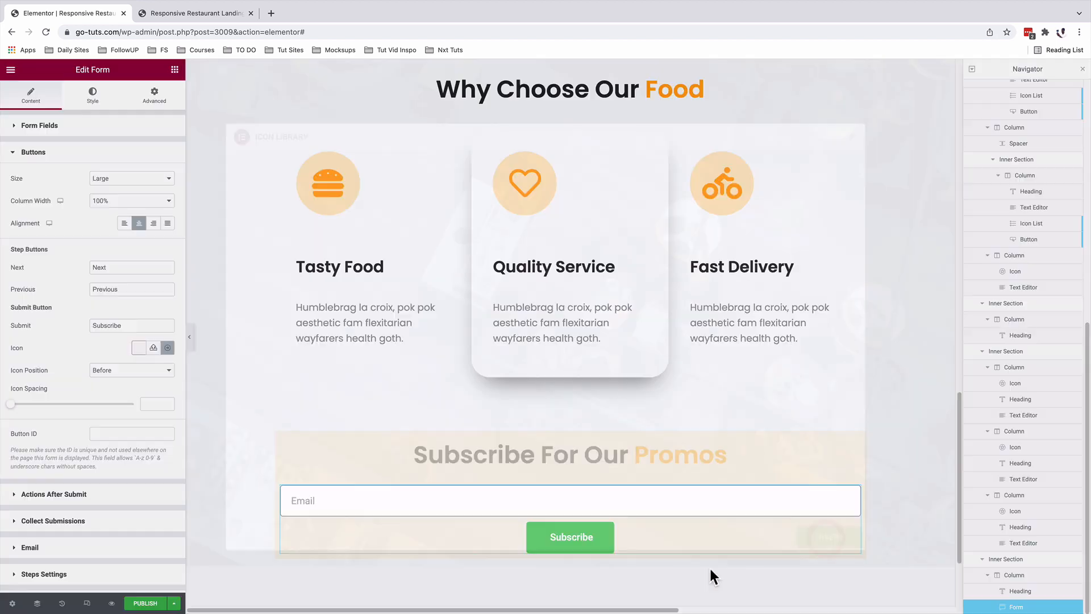
{"action": "left_click", "coordinate": [128, 370]}
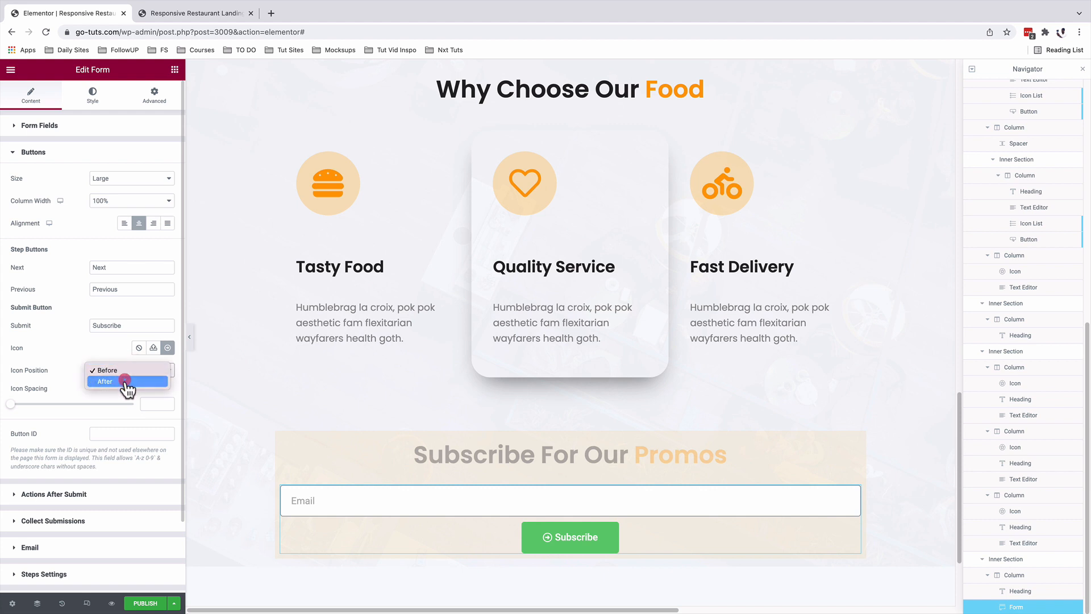
{"action": "left_click", "coordinate": [124, 381]}
Step: Give the form field's text the global Yellow color and the global Buttons Font typography
{"action": "left_click", "coordinate": [94, 97]}
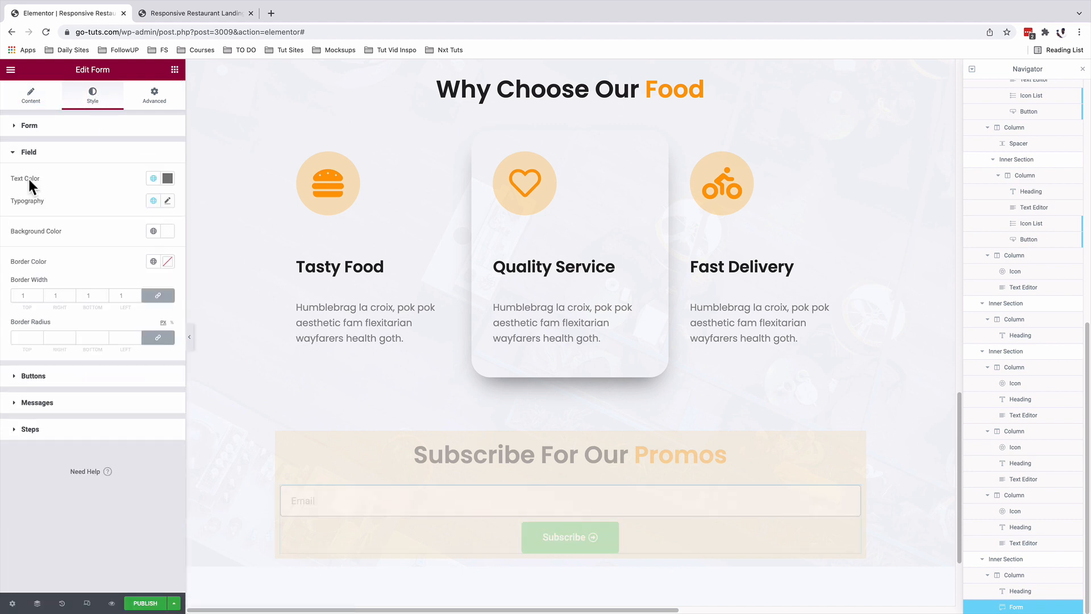
{"action": "left_click", "coordinate": [153, 179]}
{"action": "scroll", "coordinate": [85, 285], "scroll_direction": "down", "scroll_amount": 5}
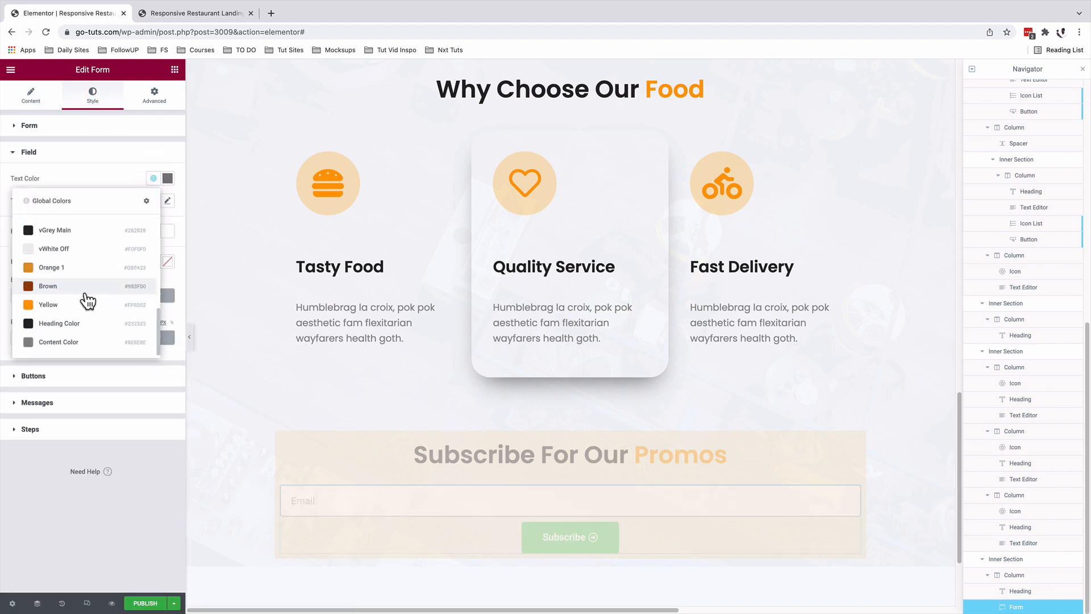
{"action": "left_click", "coordinate": [63, 305]}
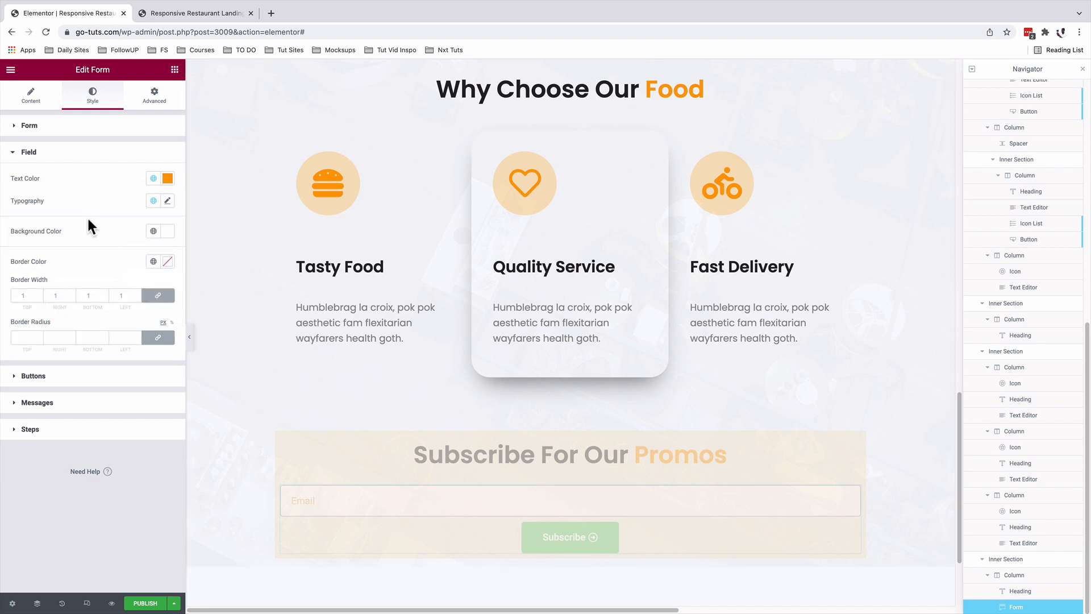
{"action": "left_click", "coordinate": [153, 202]}
{"action": "scroll", "coordinate": [104, 316], "scroll_direction": "down", "scroll_amount": 3}
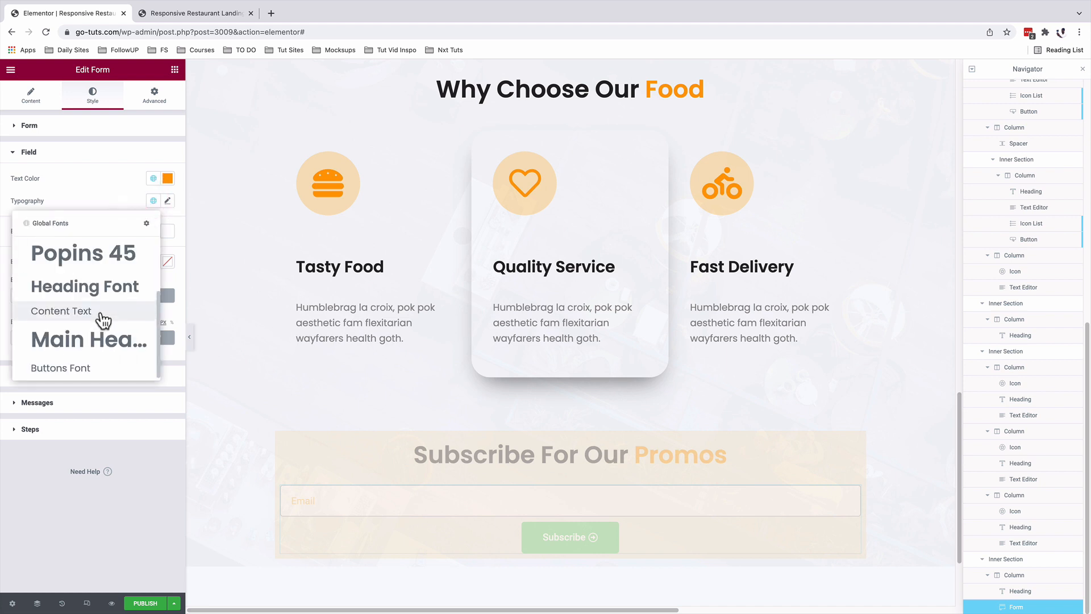
{"action": "left_click", "coordinate": [85, 368]}
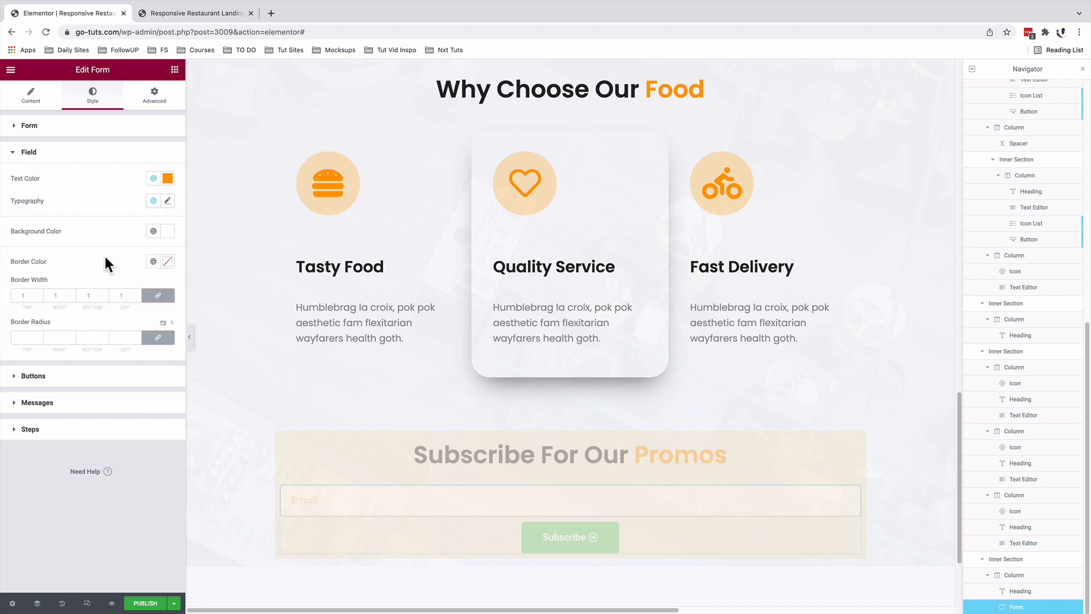
Step: Set the form field's border width to 0 and its border radius to 35 px on all sides
{"action": "left_click", "coordinate": [168, 232]}
{"action": "left_click", "coordinate": [25, 255]}
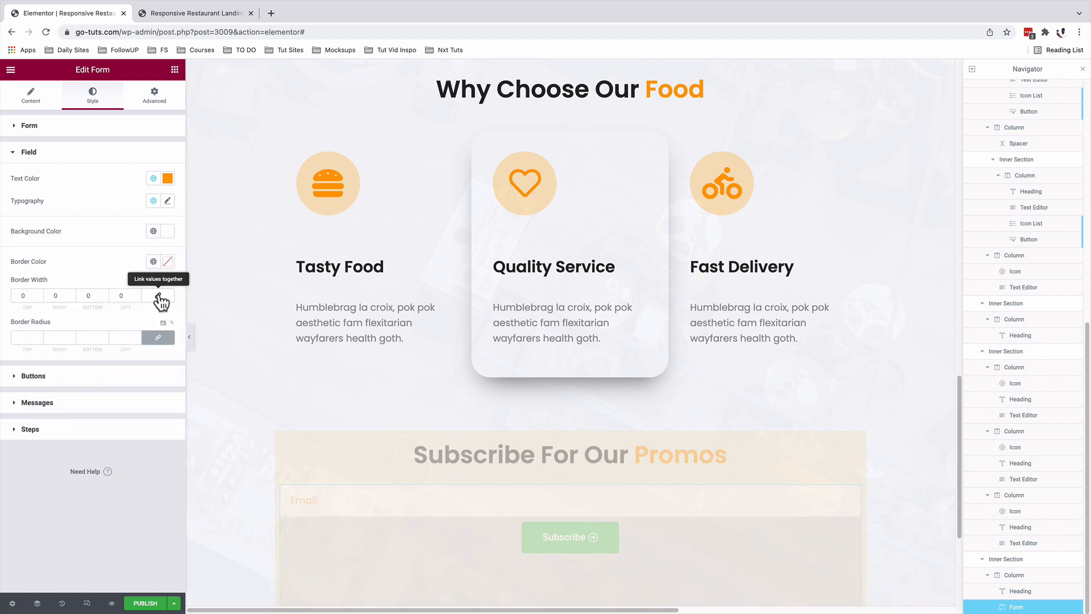
{"action": "left_click", "coordinate": [159, 296]}
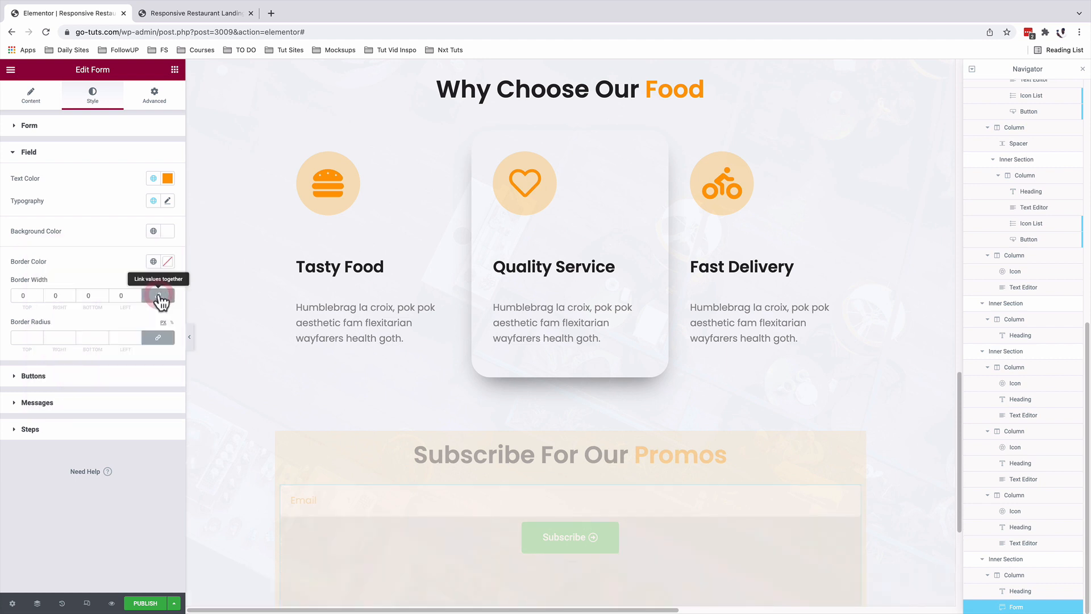
{"action": "left_click", "coordinate": [161, 338]}
{"action": "left_click", "coordinate": [161, 339]}
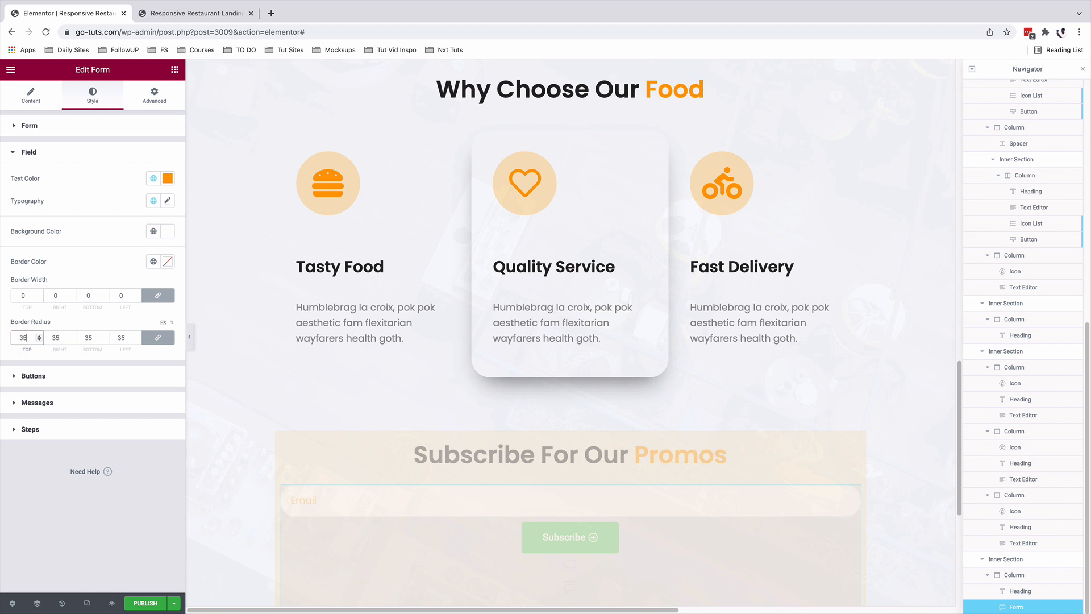
Step: Style the Subscribe button with the global Buttons Font, the global Yellow background and a 35 px border radius
{"action": "scroll", "coordinate": [385, 381], "scroll_direction": "down", "scroll_amount": 1}
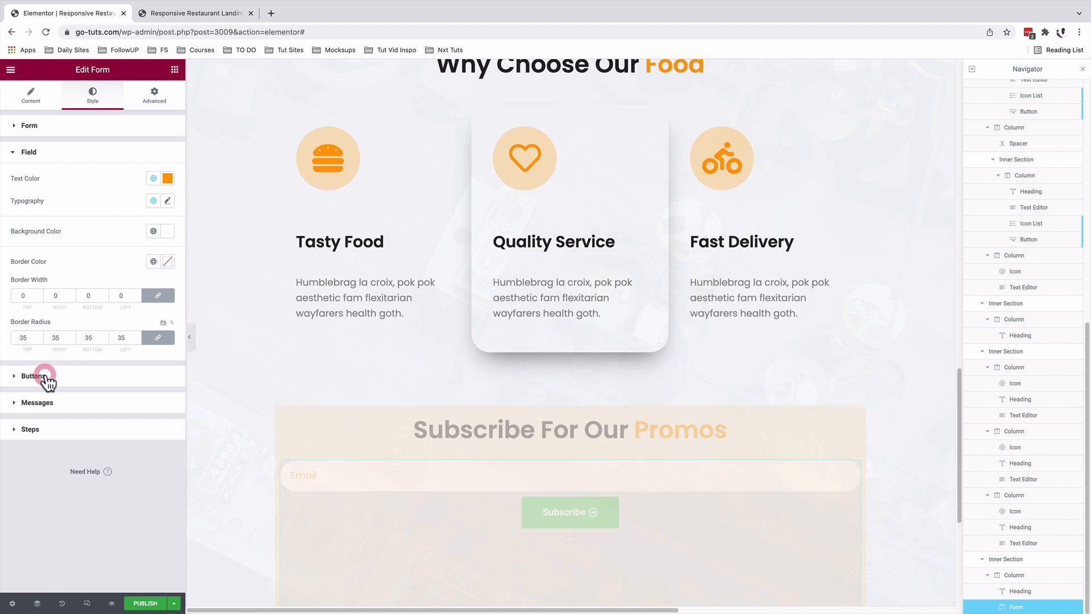
{"action": "left_click", "coordinate": [59, 374]}
{"action": "left_click", "coordinate": [152, 205]}
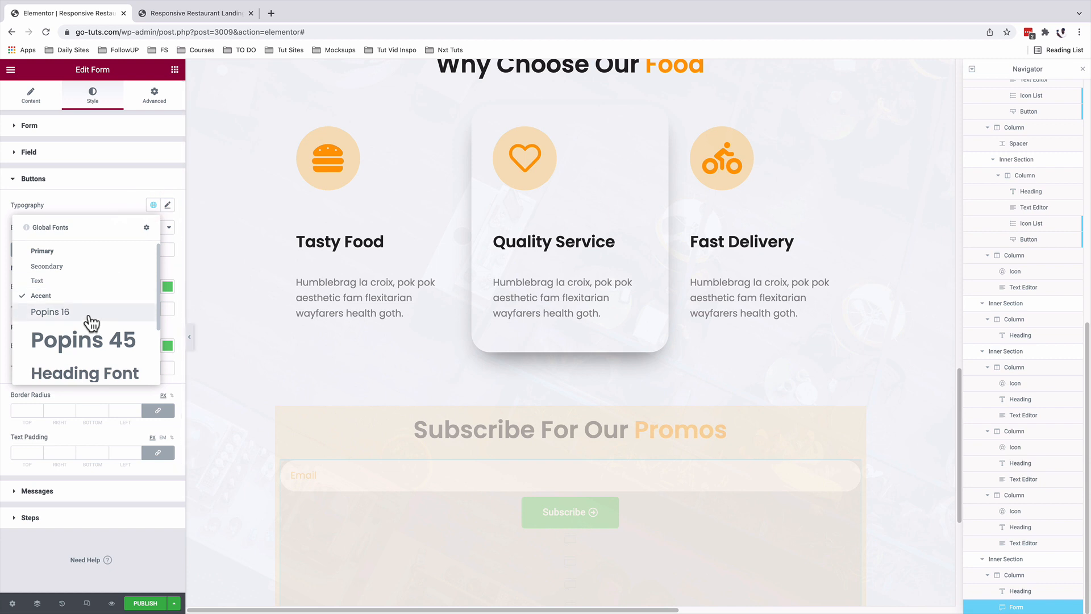
{"action": "scroll", "coordinate": [80, 353], "scroll_direction": "down", "scroll_amount": 2}
{"action": "left_click", "coordinate": [73, 371]}
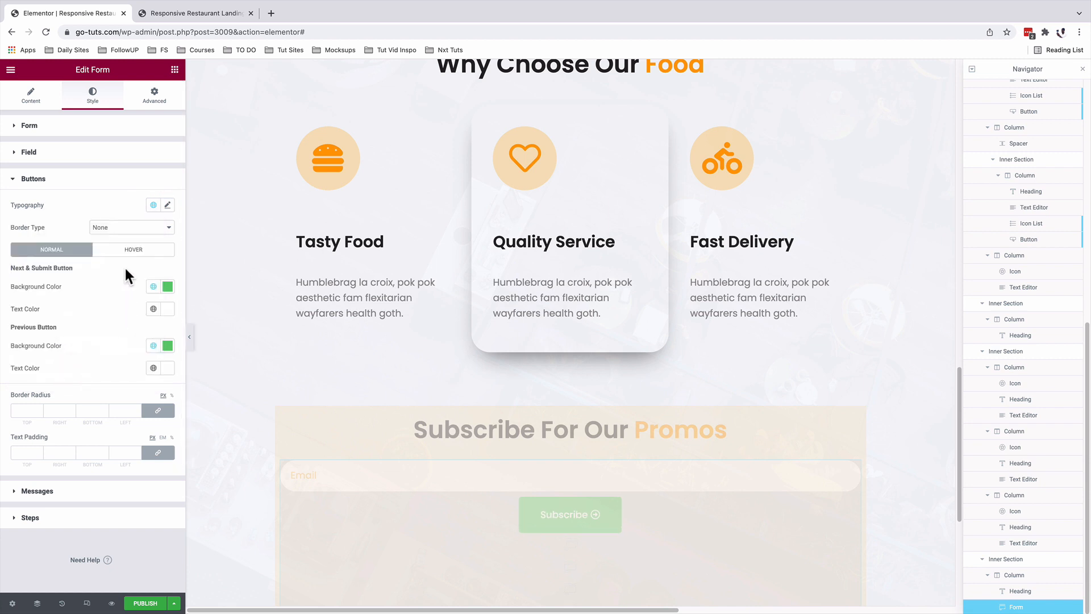
{"action": "left_click", "coordinate": [153, 287]}
{"action": "scroll", "coordinate": [78, 400], "scroll_direction": "down", "scroll_amount": 3}
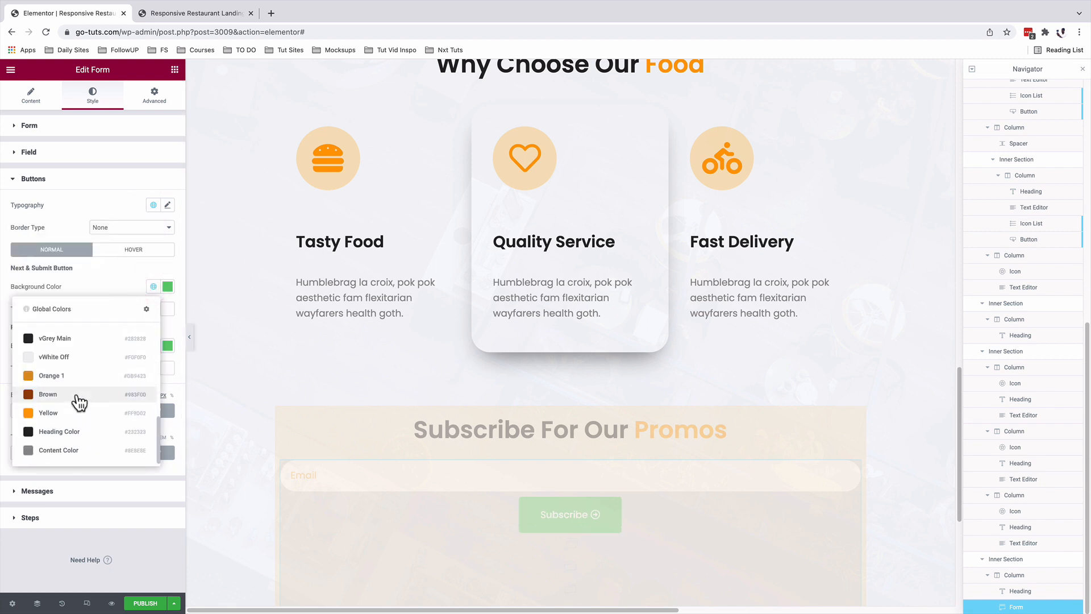
{"action": "left_click", "coordinate": [64, 418]}
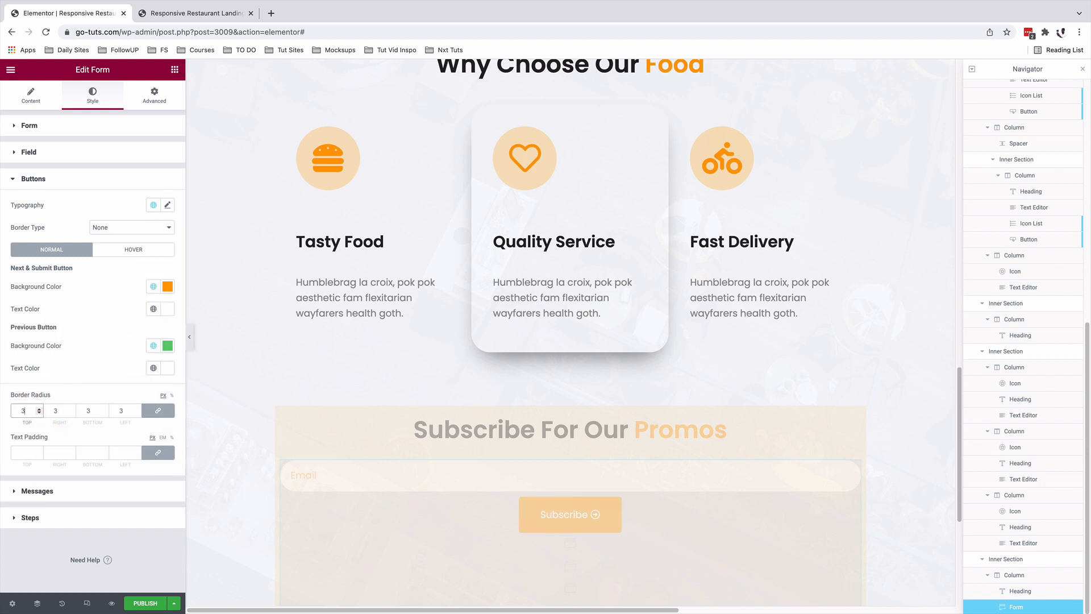
Step: Give the submit button's hover state a white background and the global Yellow text color
{"action": "left_click", "coordinate": [128, 251]}
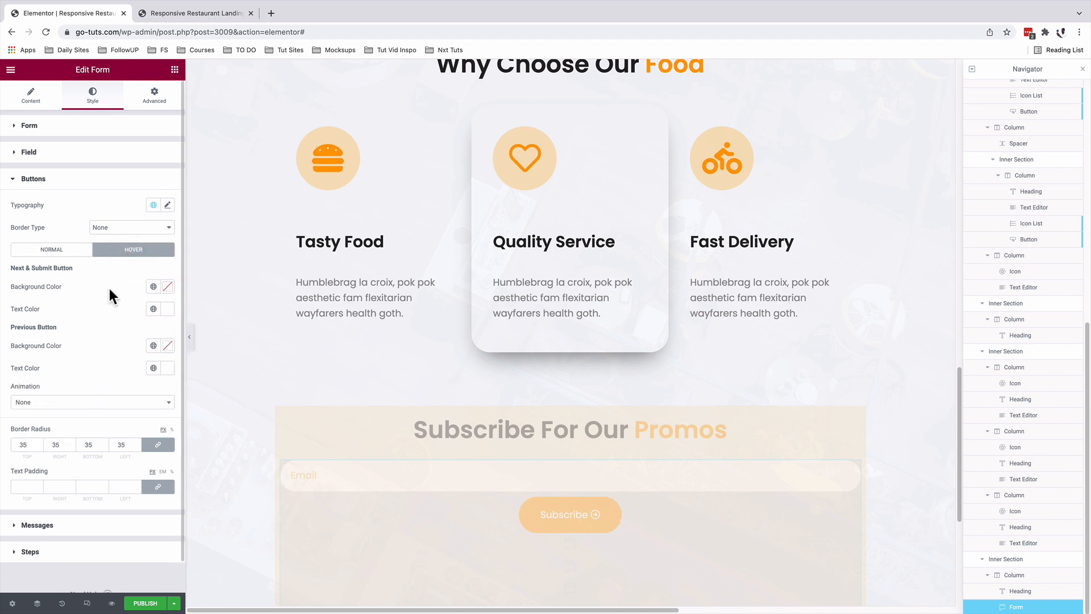
{"action": "left_click", "coordinate": [154, 287]}
{"action": "left_click", "coordinate": [153, 286]}
{"action": "left_click", "coordinate": [153, 308]}
{"action": "left_click", "coordinate": [69, 431]}
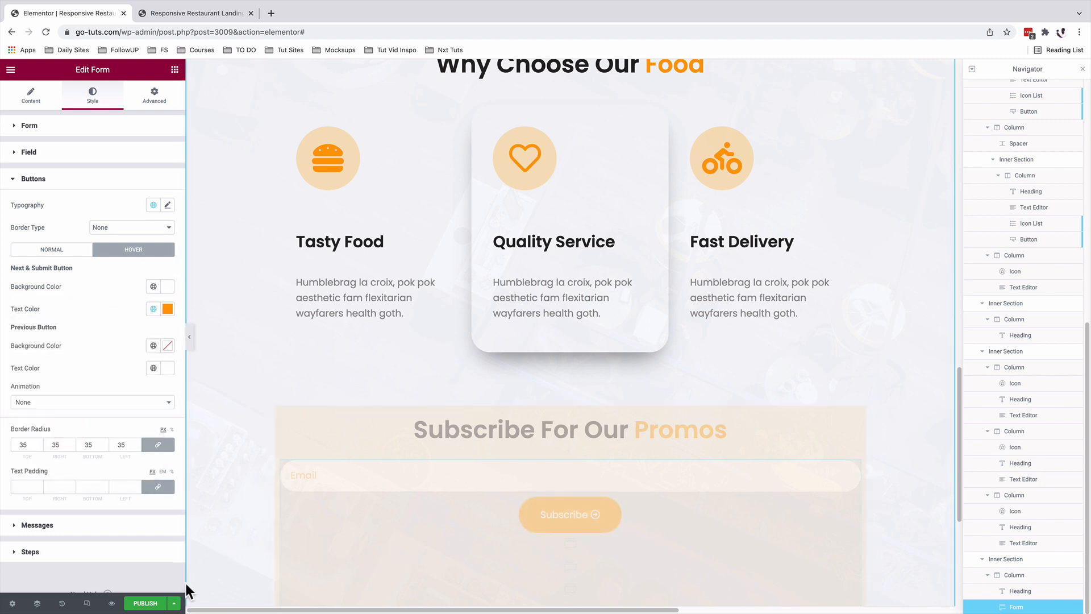
Step: Save the page as a draft and check the "Subscribe For Our Promos" section in the live preview
{"action": "left_click", "coordinate": [174, 603]}
{"action": "left_click", "coordinate": [96, 557]}
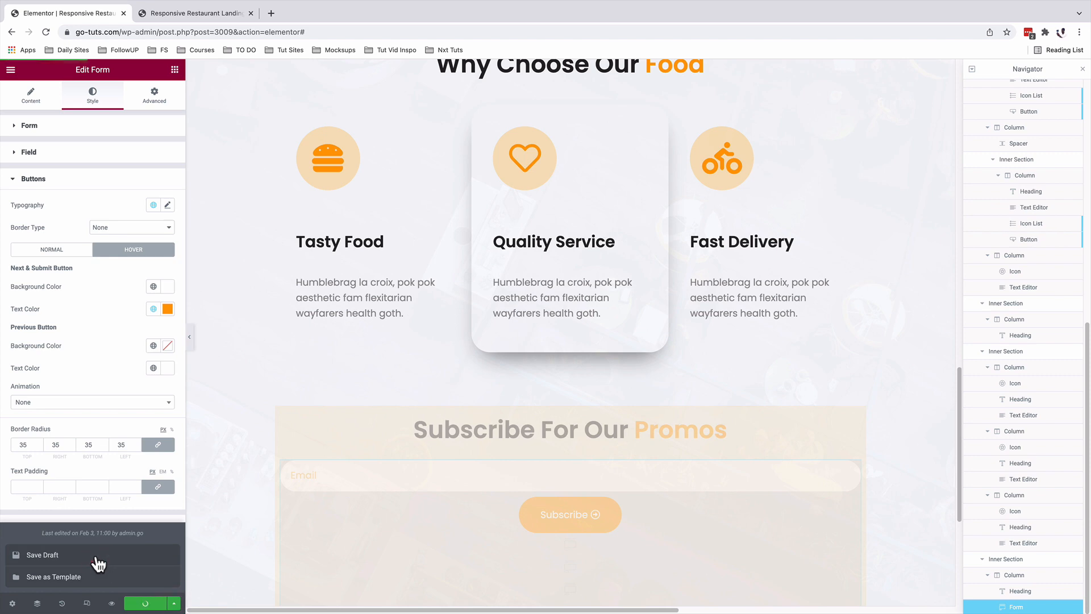
{"action": "left_click", "coordinate": [168, 12]}
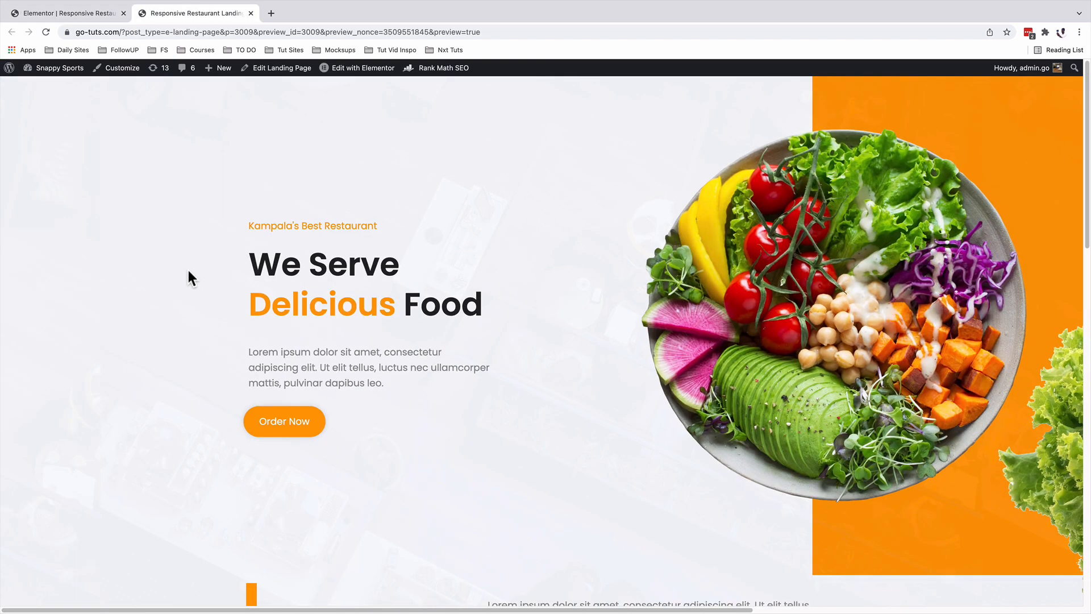
{"action": "scroll", "coordinate": [188, 261], "scroll_direction": "down", "scroll_amount": 10}
{"action": "scroll", "coordinate": [188, 262], "scroll_direction": "down", "scroll_amount": 6}
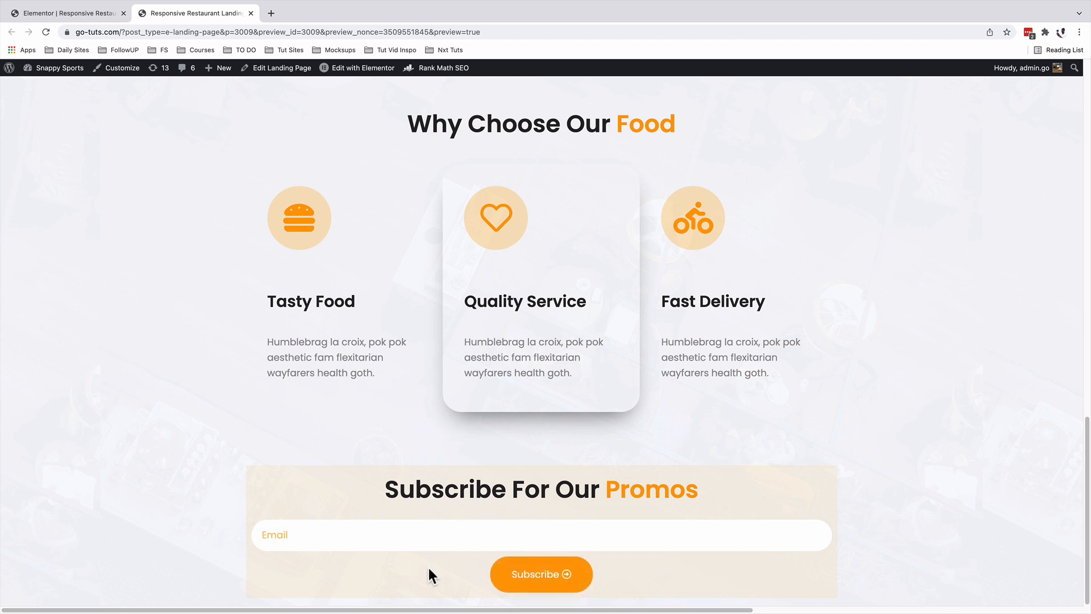
Step: Back in the editor, set the padding of the column holding the subscribe form to 40 px on all sides
{"action": "key", "text": "ctrl+shift+Tab"}
{"action": "left_click", "coordinate": [281, 412]}
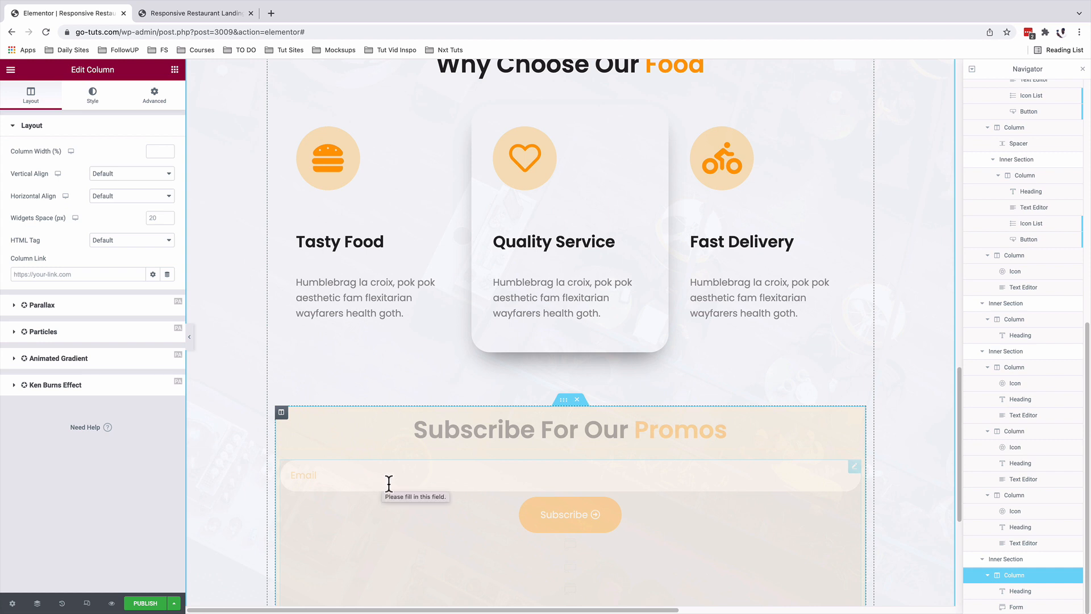
{"action": "left_click", "coordinate": [154, 96]}
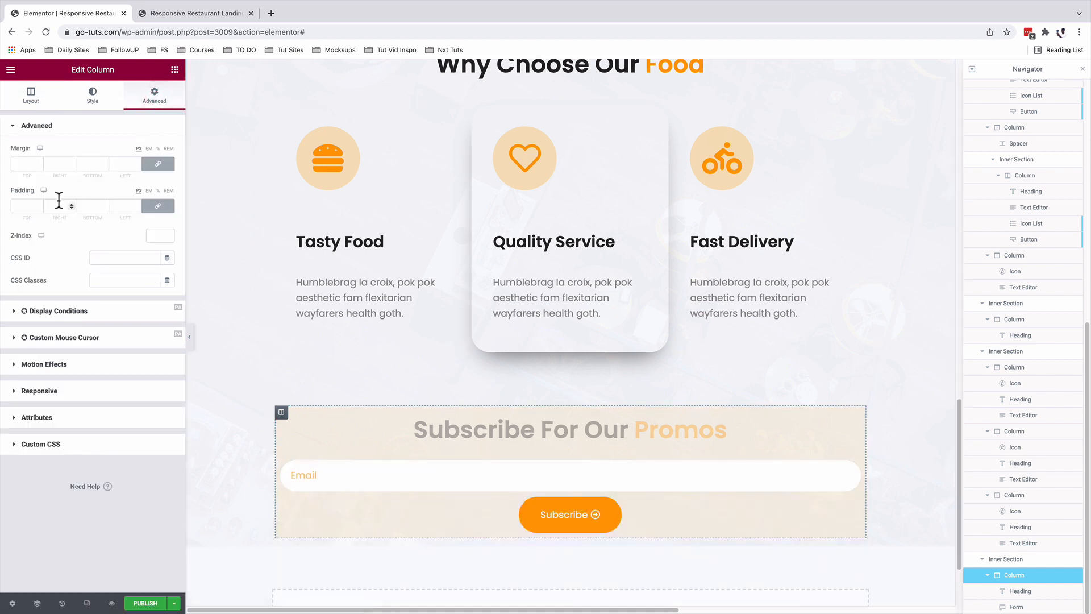
{"action": "left_click", "coordinate": [26, 207]}
{"action": "type", "text": "20"}
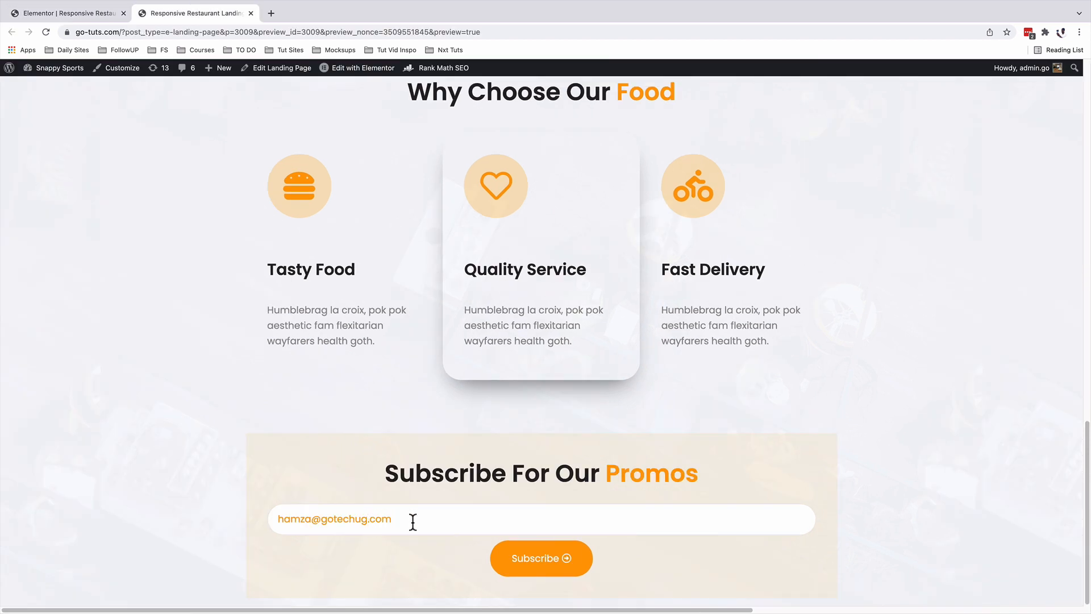
Step: Clear the e-mail address from the subscribe field in the live preview and return to the editor
{"action": "left_click_drag", "start_coordinate": [412, 522], "coordinate": [279, 519]}
{"action": "key", "text": "BackSpace"}
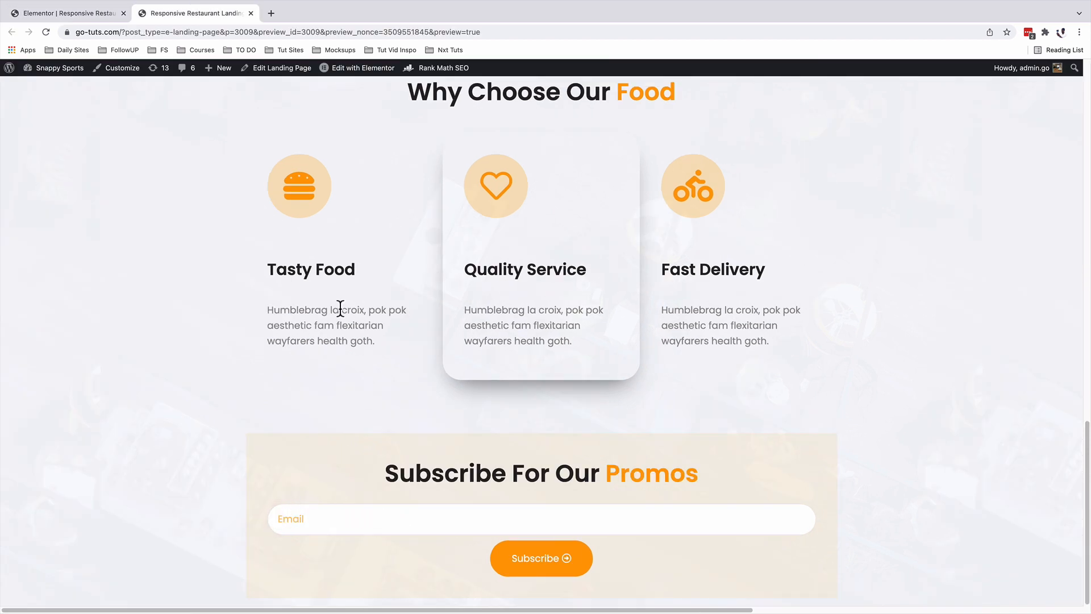
{"action": "left_click", "coordinate": [56, 14]}
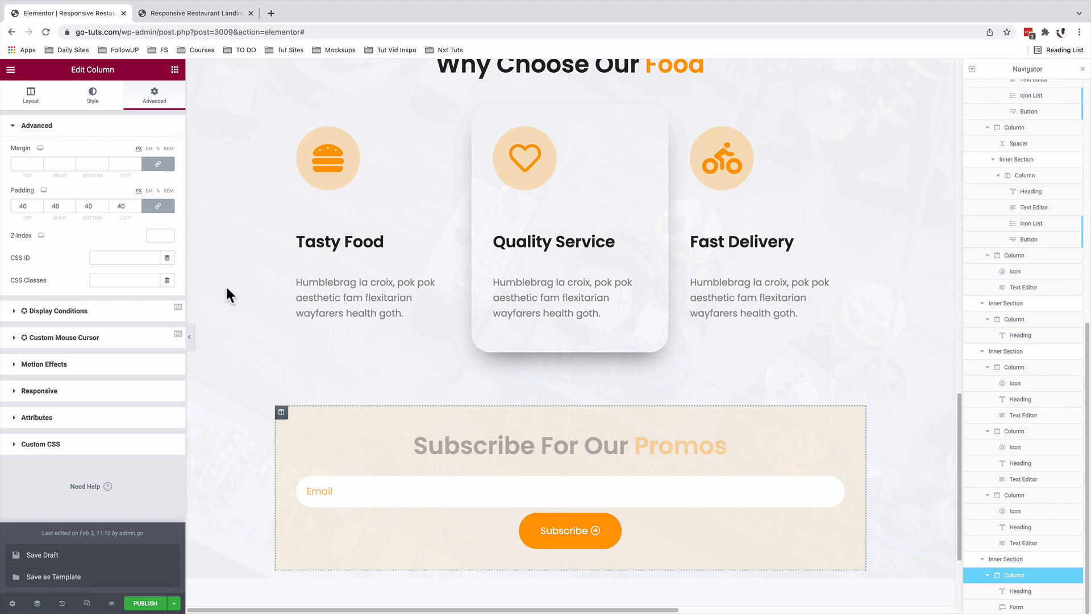
Step: Review the actions available after submitting the subscribe form, leaving the selected actions as they are
{"action": "left_click", "coordinate": [837, 485]}
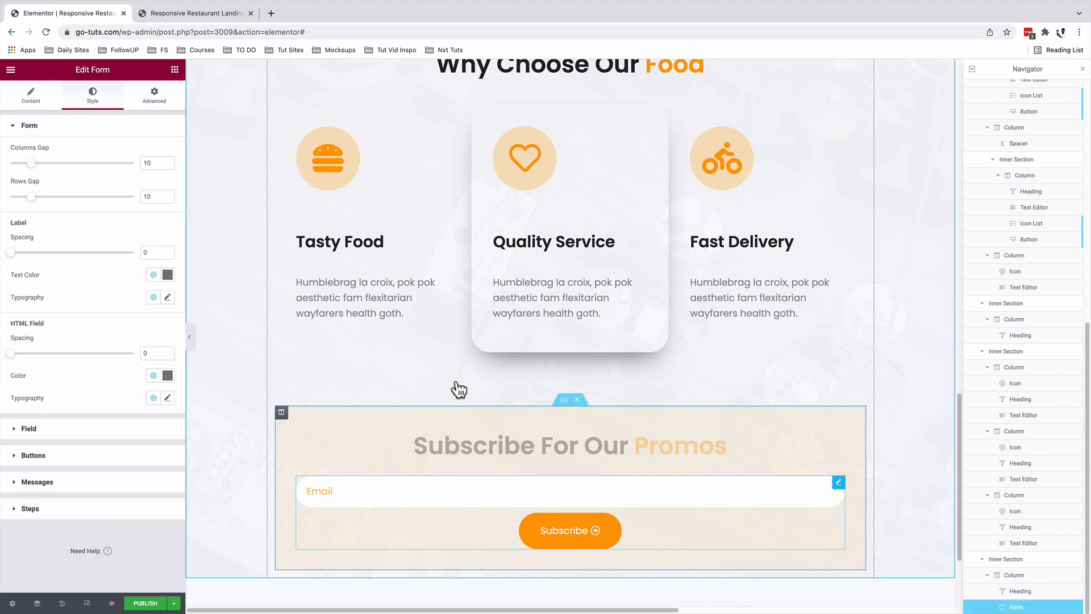
{"action": "left_click", "coordinate": [31, 95]}
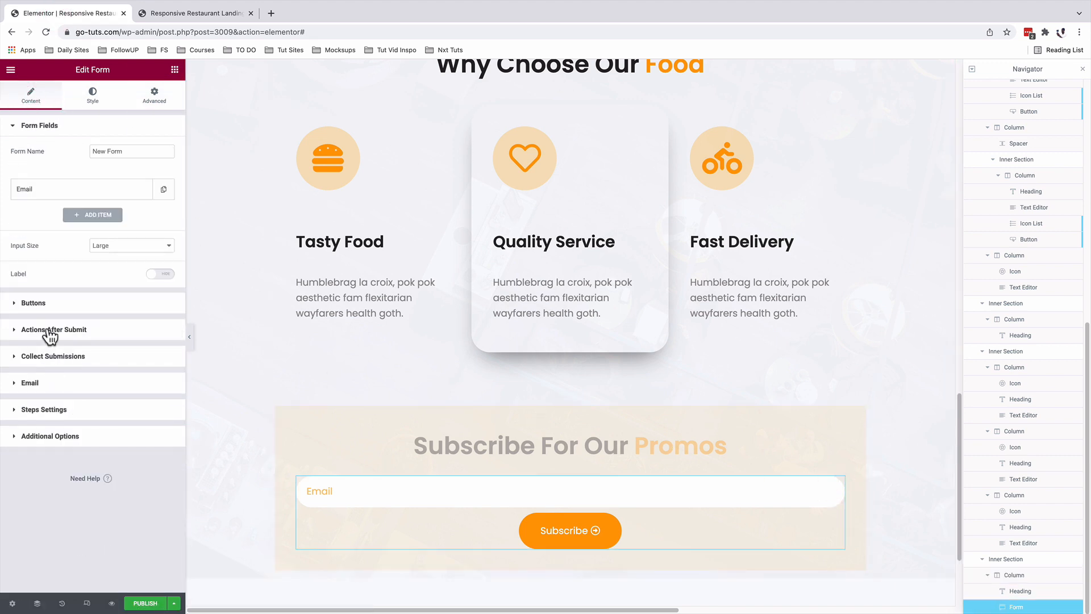
{"action": "left_click", "coordinate": [50, 333]}
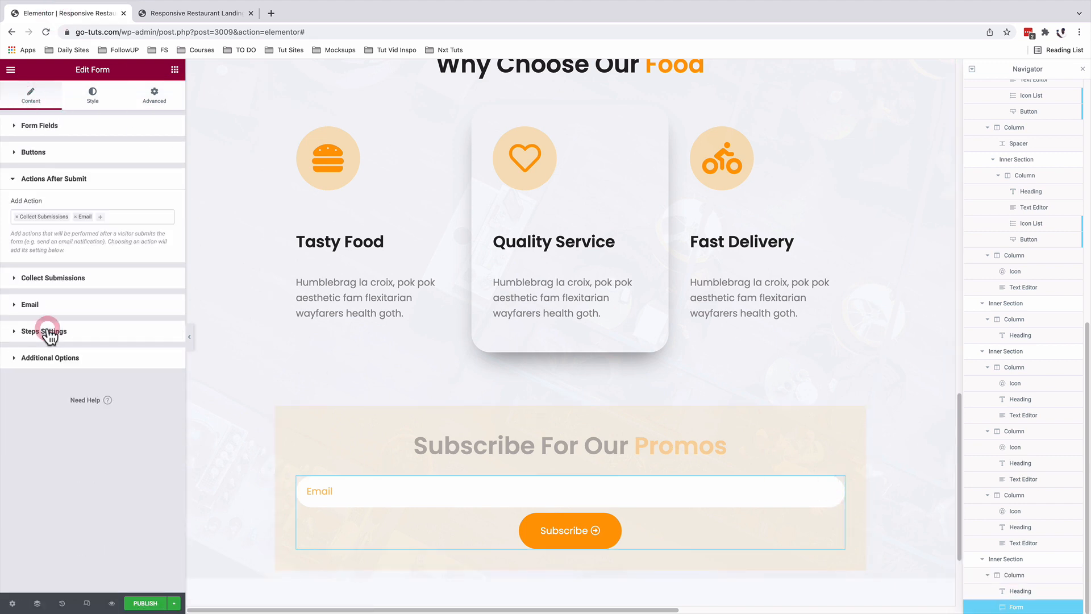
{"action": "left_click", "coordinate": [116, 218]}
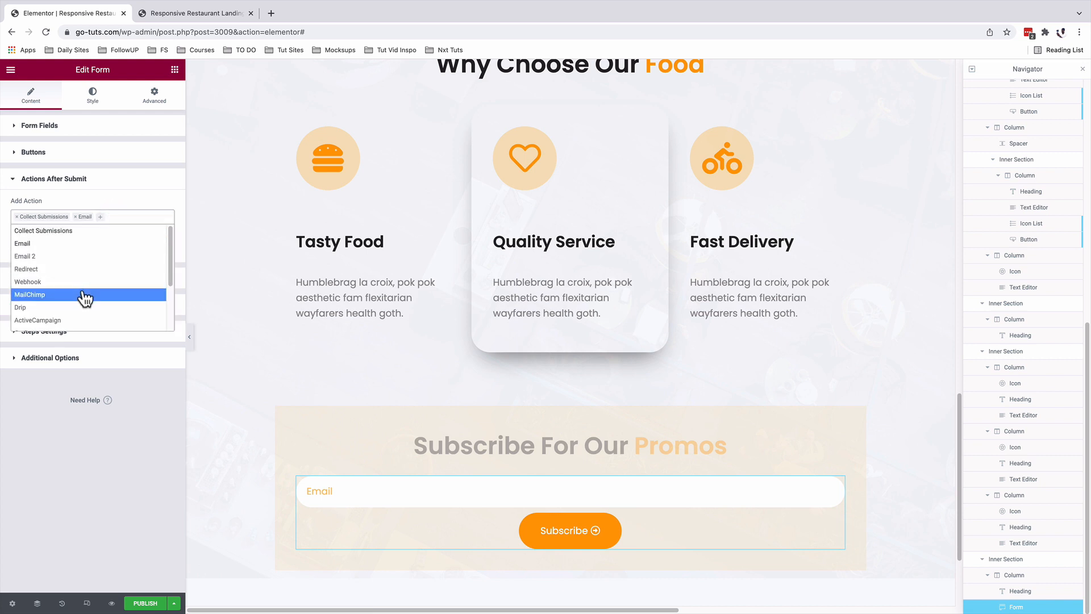
{"action": "scroll", "coordinate": [85, 314], "scroll_direction": "down", "scroll_amount": 1}
{"action": "scroll", "coordinate": [102, 287], "scroll_direction": "down", "scroll_amount": 2}
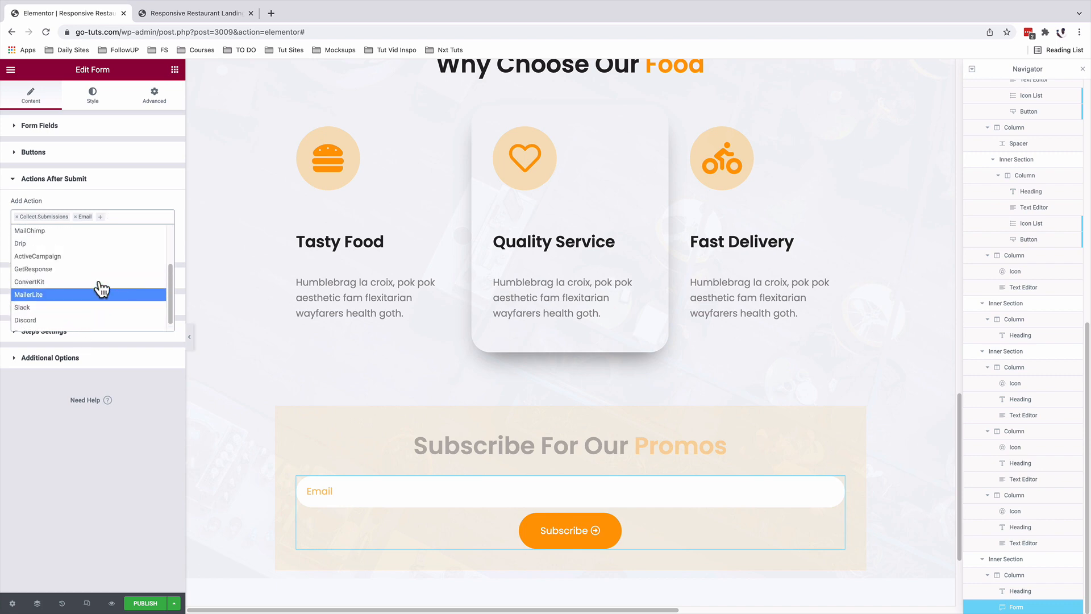
{"action": "left_click", "coordinate": [67, 398]}
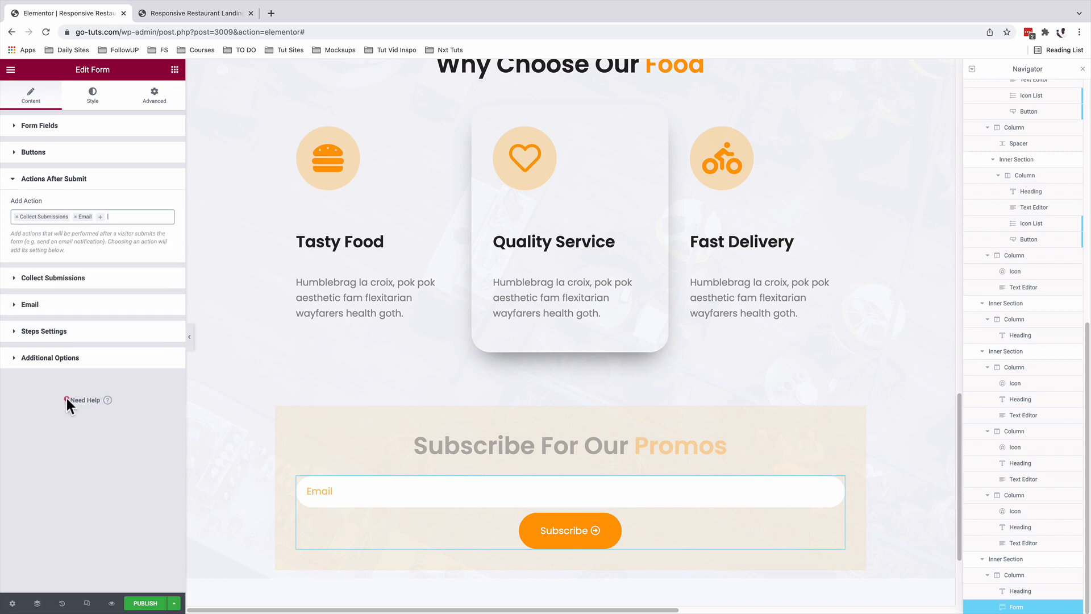
Step: Copy the "Our Services" inner section from higher up the page and paste it below the "Subscribe For Our Promos" section
{"action": "scroll", "coordinate": [538, 367], "scroll_direction": "down", "scroll_amount": 3}
{"action": "scroll", "coordinate": [538, 367], "scroll_direction": "up", "scroll_amount": 20}
{"action": "scroll", "coordinate": [538, 367], "scroll_direction": "down", "scroll_amount": 8}
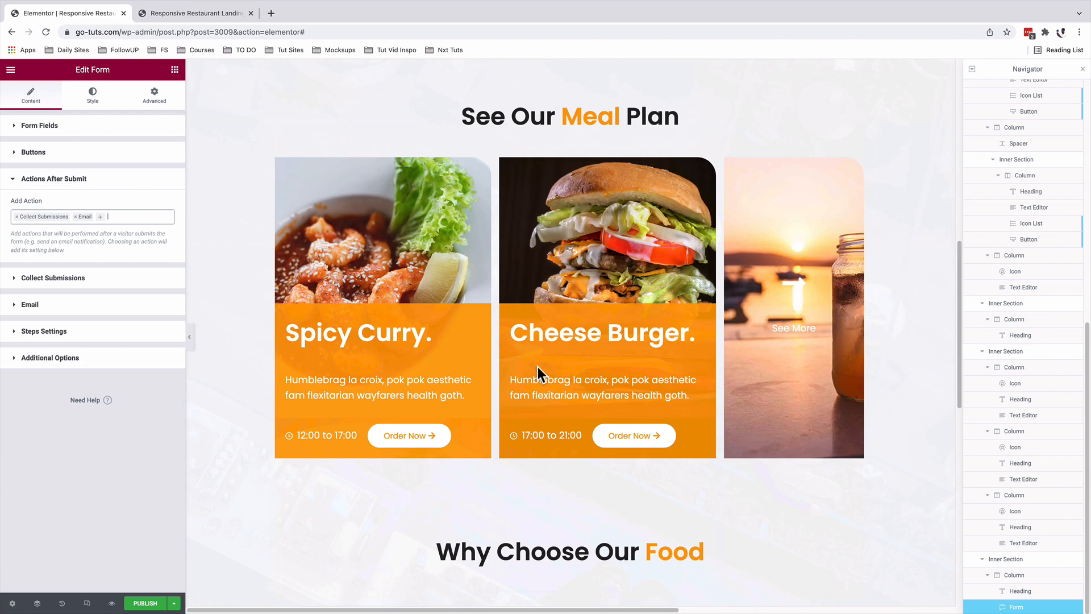
{"action": "scroll", "coordinate": [538, 367], "scroll_direction": "up", "scroll_amount": 10}
{"action": "scroll", "coordinate": [538, 366], "scroll_direction": "down", "scroll_amount": 4}
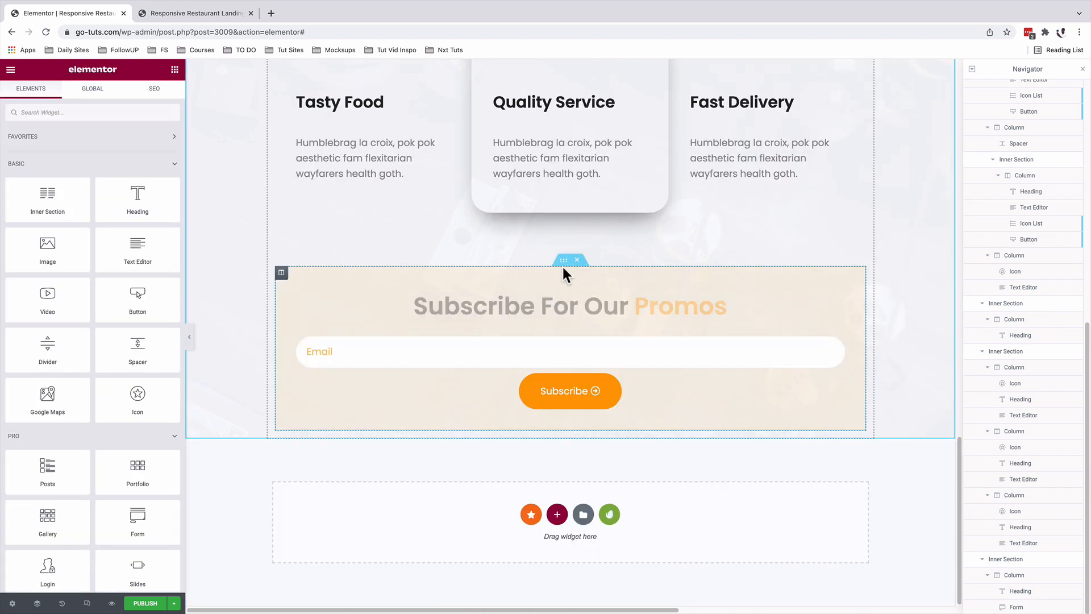
{"action": "right_click", "coordinate": [563, 269]}
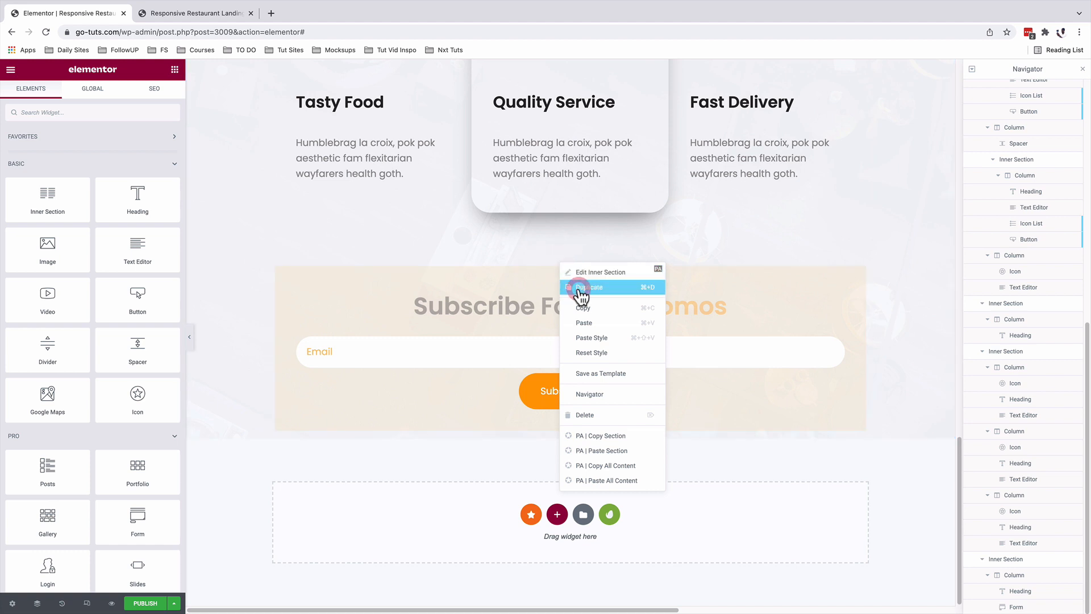
{"action": "left_click", "coordinate": [581, 288]}
{"action": "left_click", "coordinate": [568, 263]}
{"action": "right_click", "coordinate": [568, 262]}
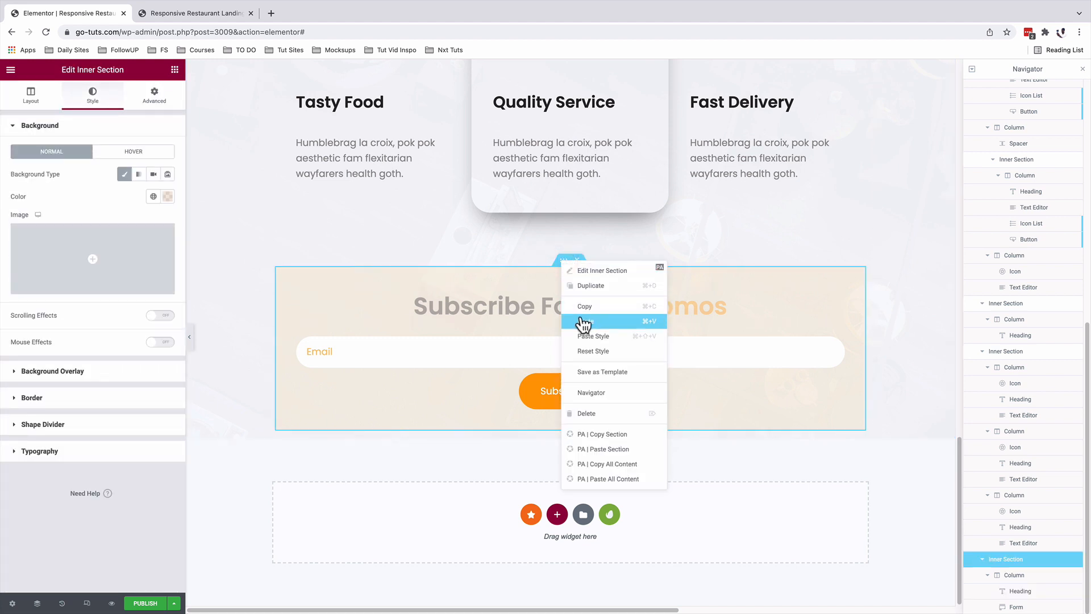
{"action": "left_click", "coordinate": [584, 322]}
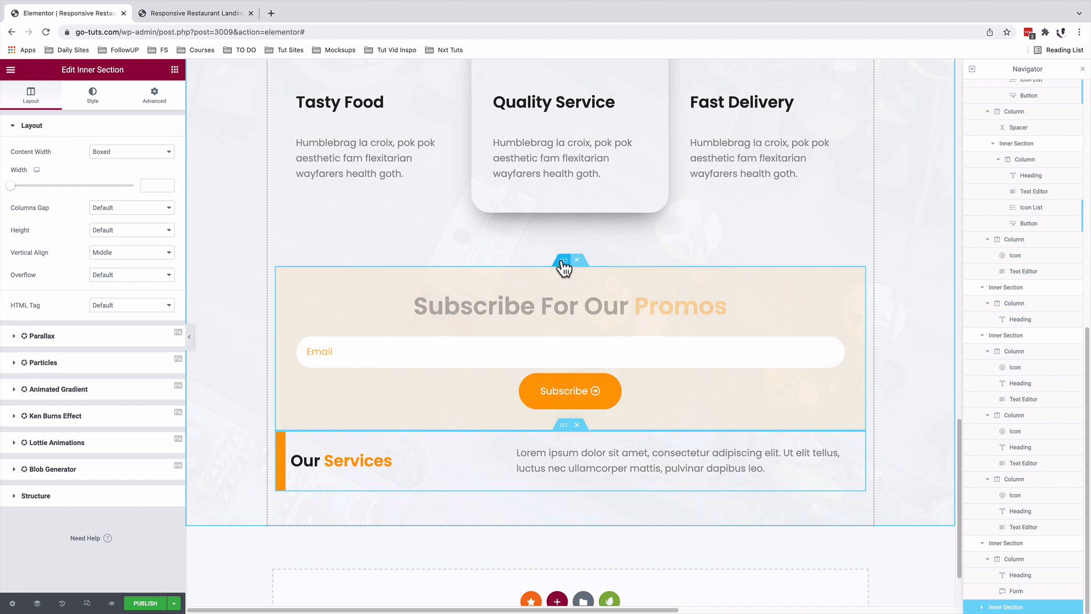
Step: Unlink the margin values of the "Subscribe For Our Promos" inner section and set its bottom margin to 100 px
{"action": "left_click", "coordinate": [563, 261]}
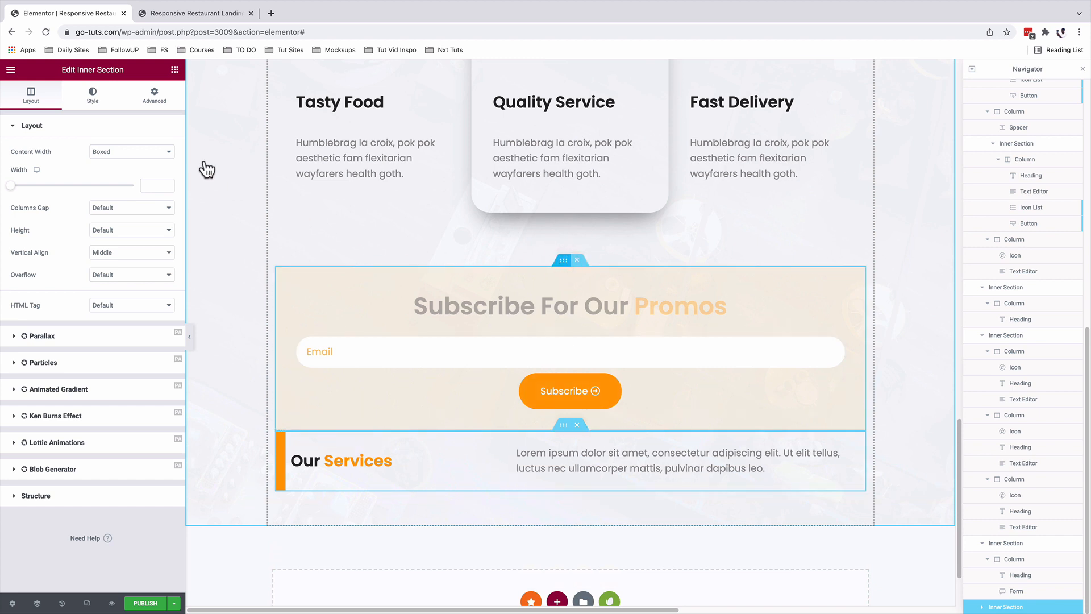
{"action": "left_click", "coordinate": [155, 96]}
{"action": "left_click", "coordinate": [158, 164]}
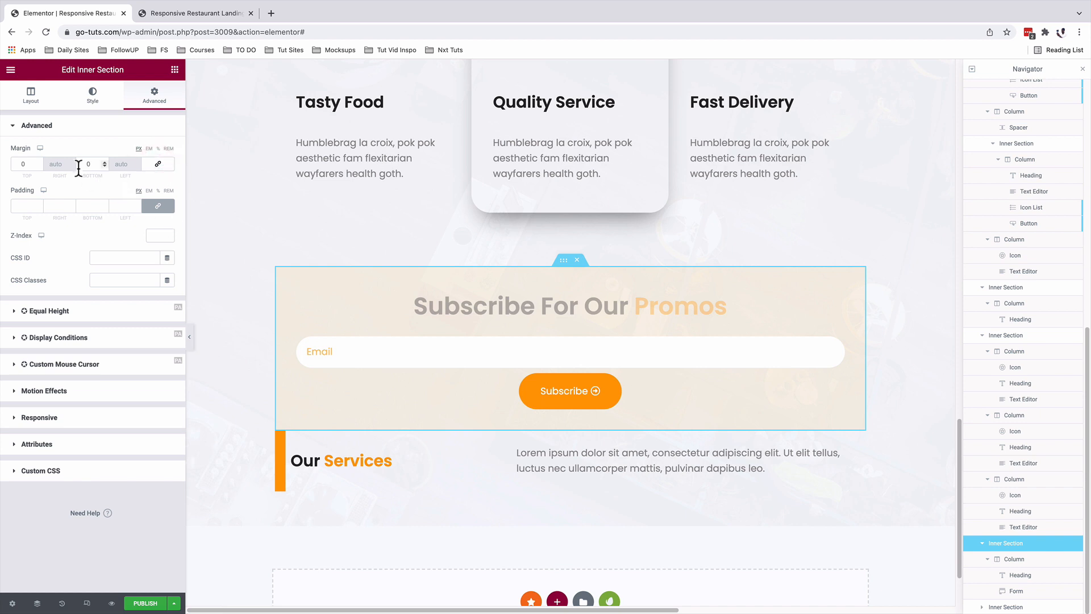
{"action": "left_click", "coordinate": [85, 164]}
{"action": "type", "text": "2"}
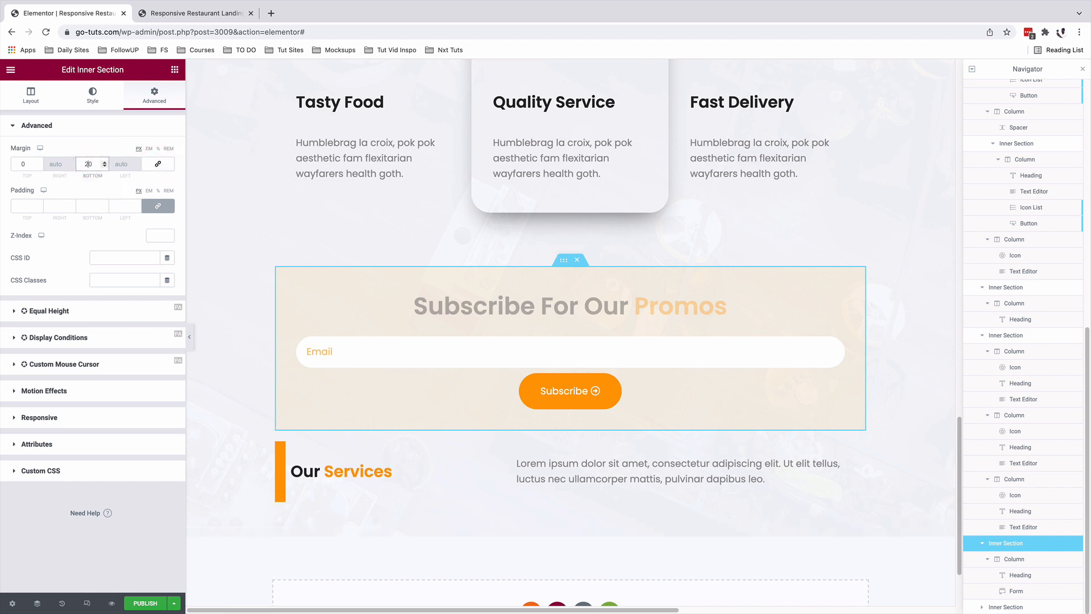
{"action": "key", "text": "BackSpace"}
{"action": "type", "text": "100"}
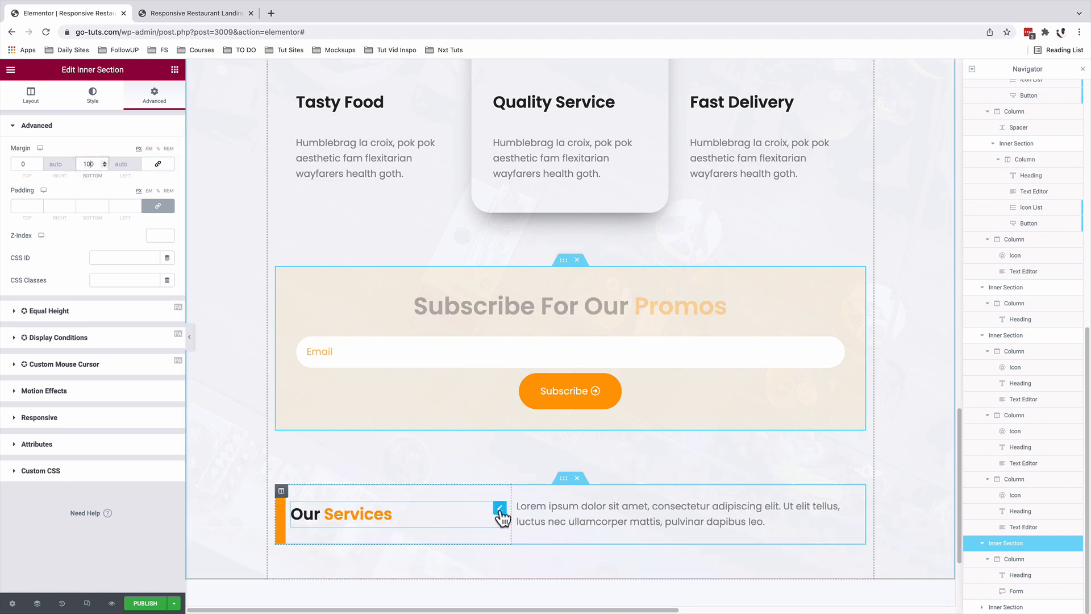
Step: Change the pasted section's heading to "More Of Our Services", keeping "Services" in a span colored #FF9D02
{"action": "left_click", "coordinate": [500, 511]}
{"action": "left_click", "coordinate": [18, 164]}
{"action": "type", "text": "More Of Our <span style=\"color:#FF9D02;\">Services</span>"}
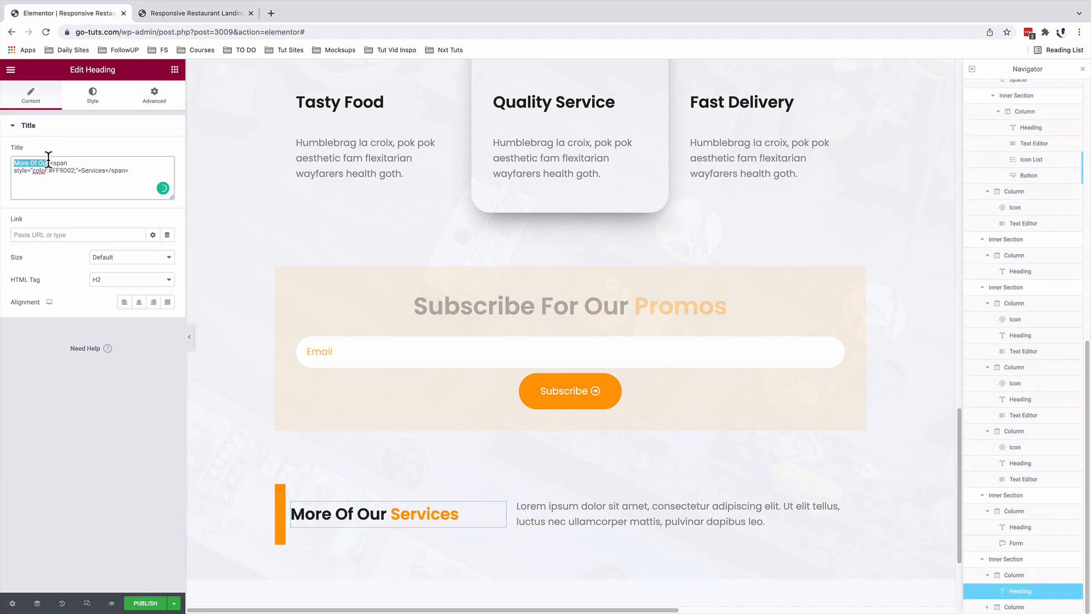
{"action": "left_click_drag", "start_coordinate": [48, 158], "coordinate": [102, 170]}
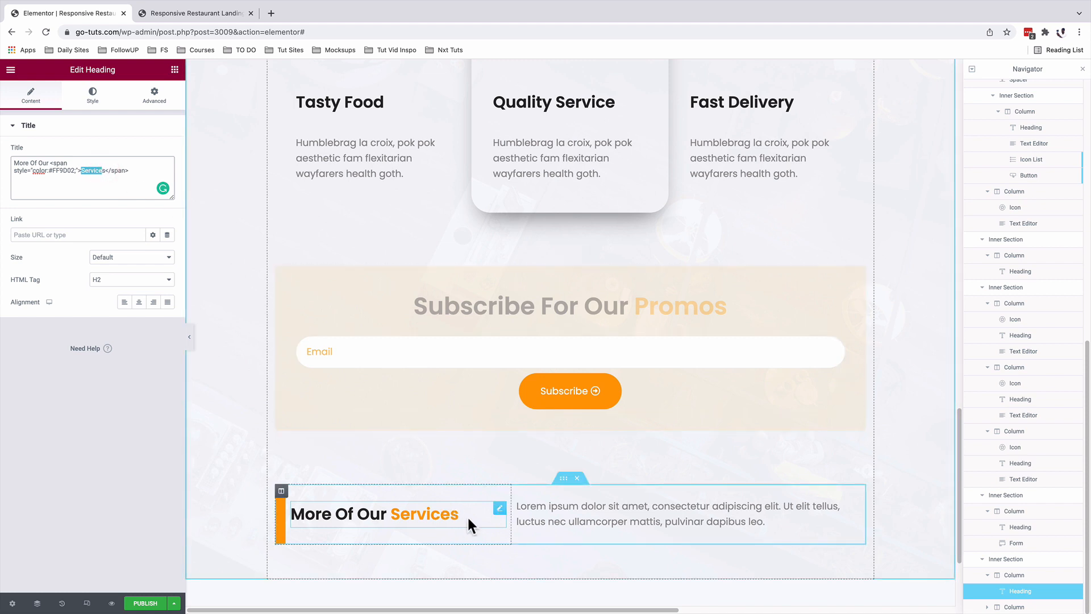
Step: Add a new two-column inner section directly below the "More Of Our Services" heading section
{"action": "scroll", "coordinate": [476, 511], "scroll_direction": "down", "scroll_amount": 3}
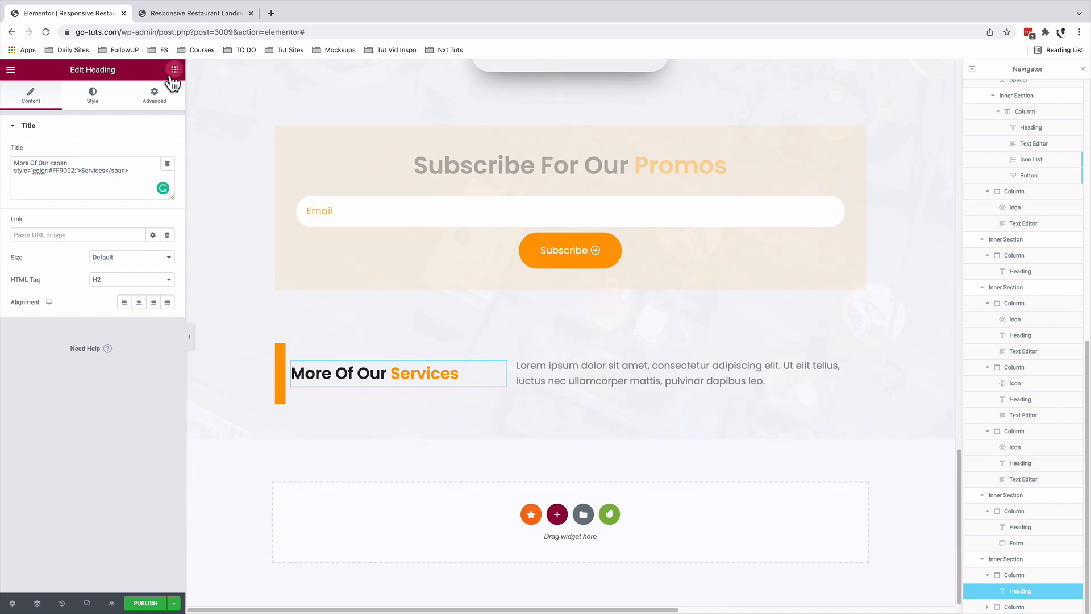
{"action": "left_click", "coordinate": [175, 70]}
{"action": "left_click_drag", "start_coordinate": [47, 196], "coordinate": [482, 422]}
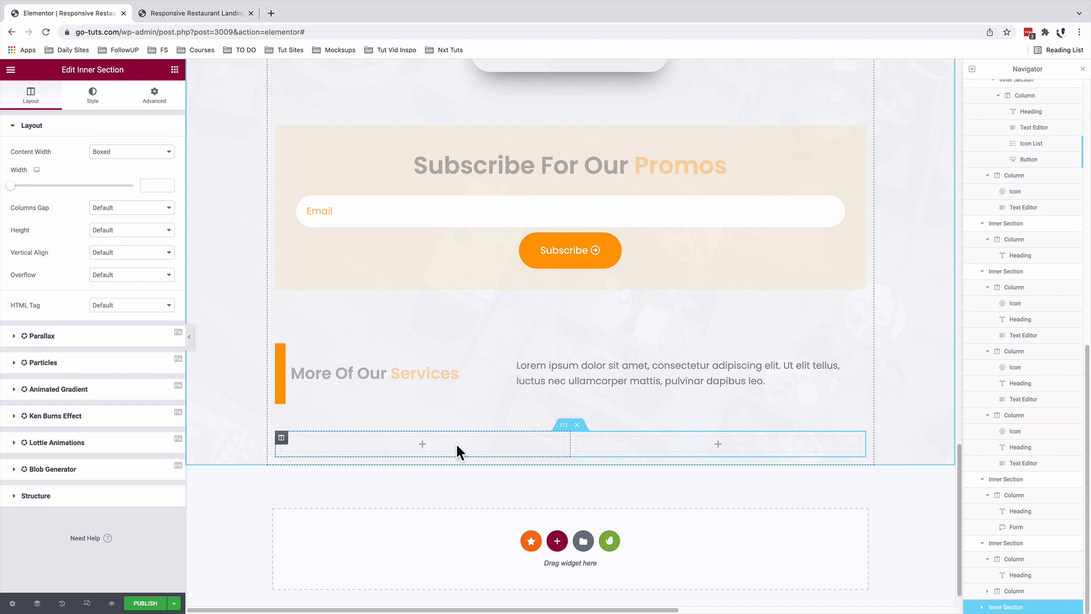
Step: Set the first column of the empty inner section below More Of Our Services to 72% width
{"action": "left_click", "coordinate": [281, 437]}
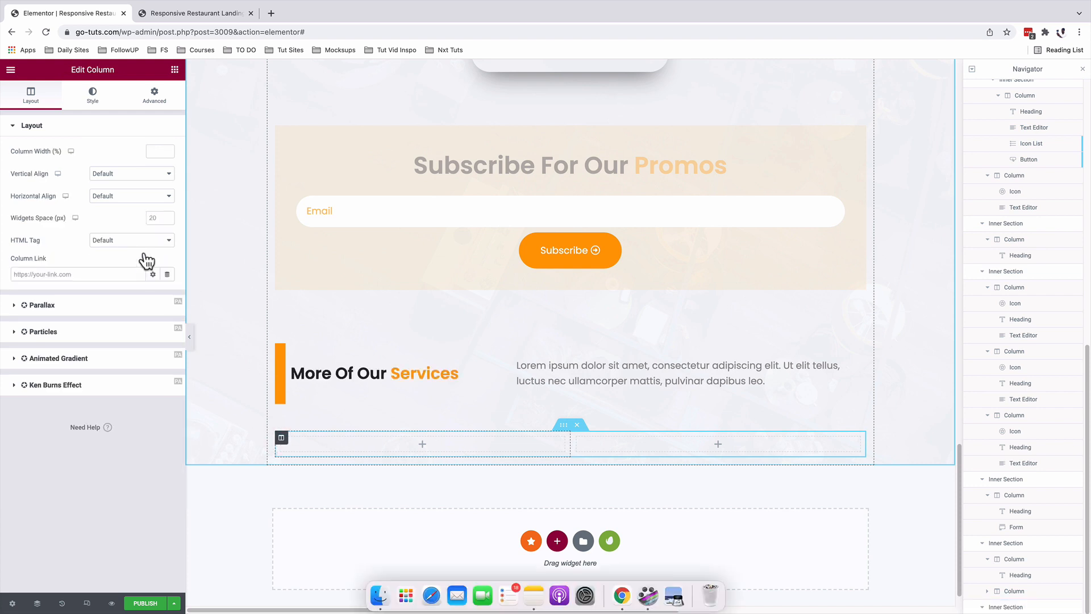
{"action": "left_click", "coordinate": [157, 151]}
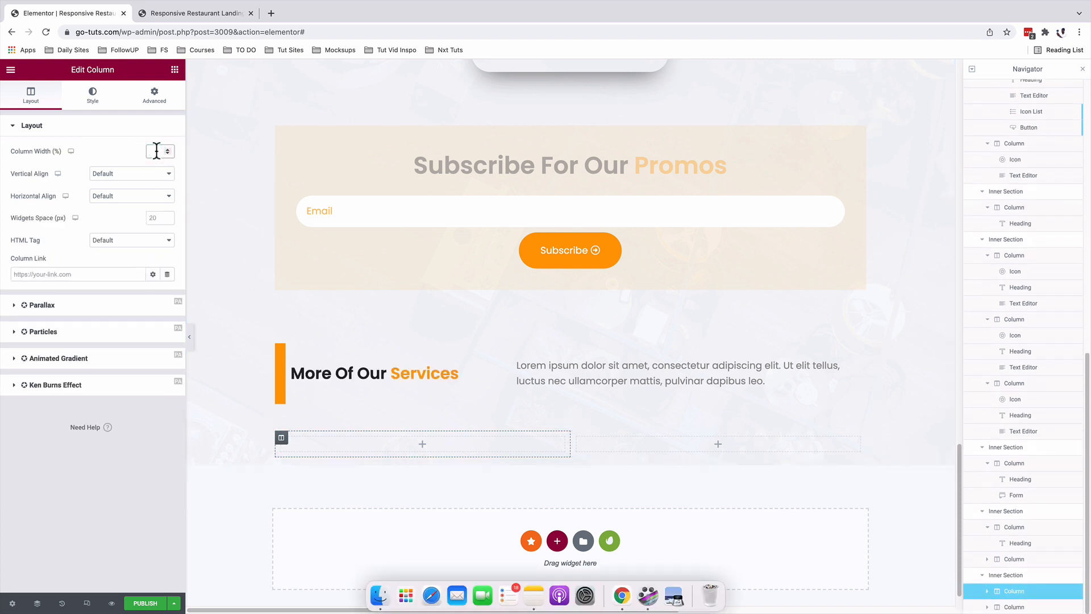
{"action": "type", "text": "72"}
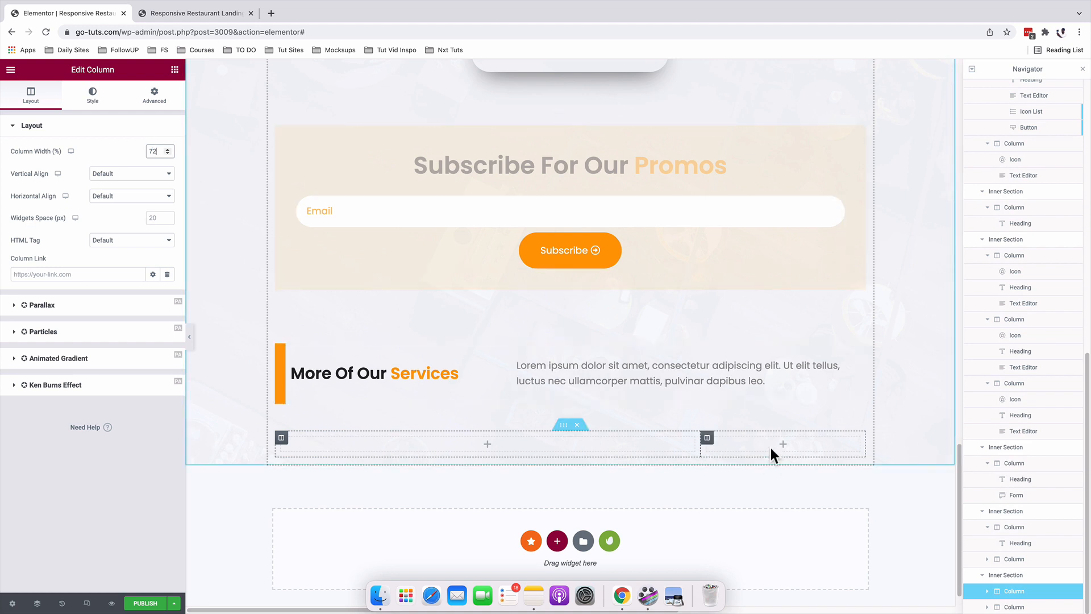
Step: Search the widgets for "post" and add a Posts widget to the wider column
{"action": "left_click", "coordinate": [175, 71]}
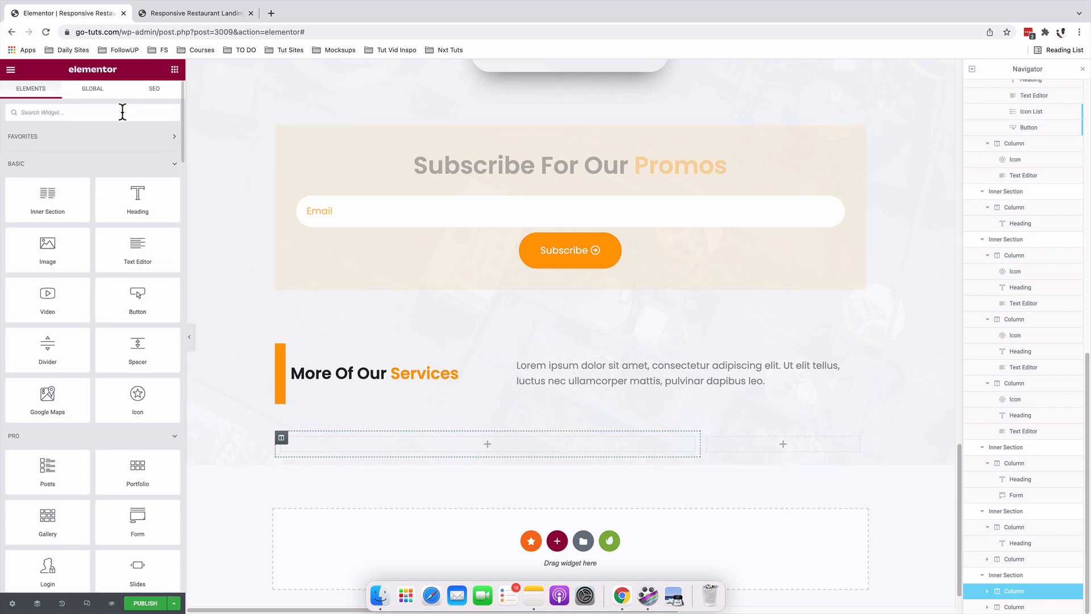
{"action": "type", "text": "post"}
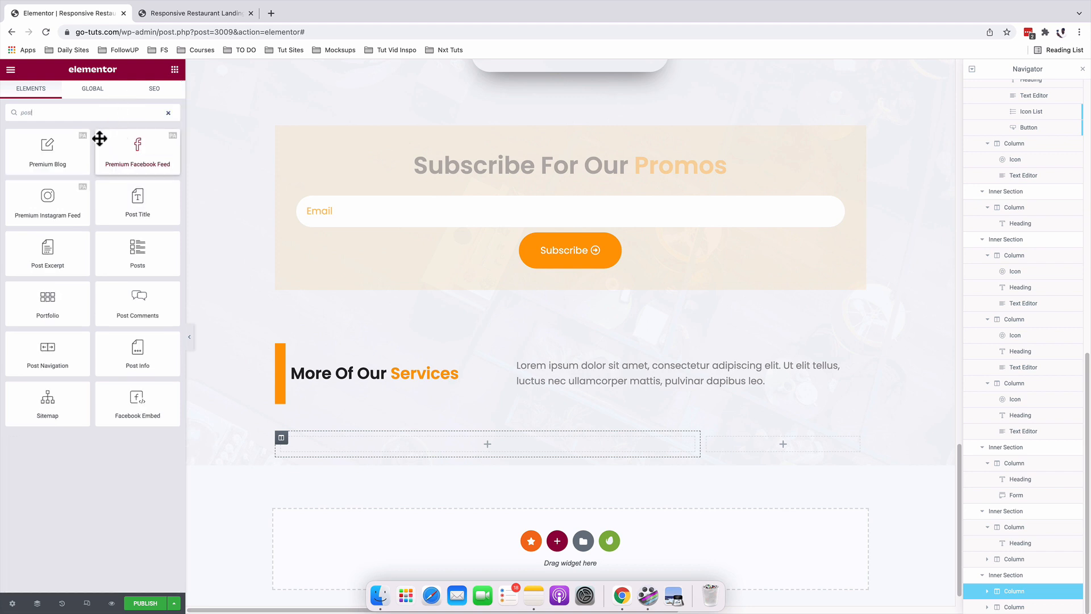
{"action": "left_click_drag", "start_coordinate": [137, 250], "coordinate": [407, 448]}
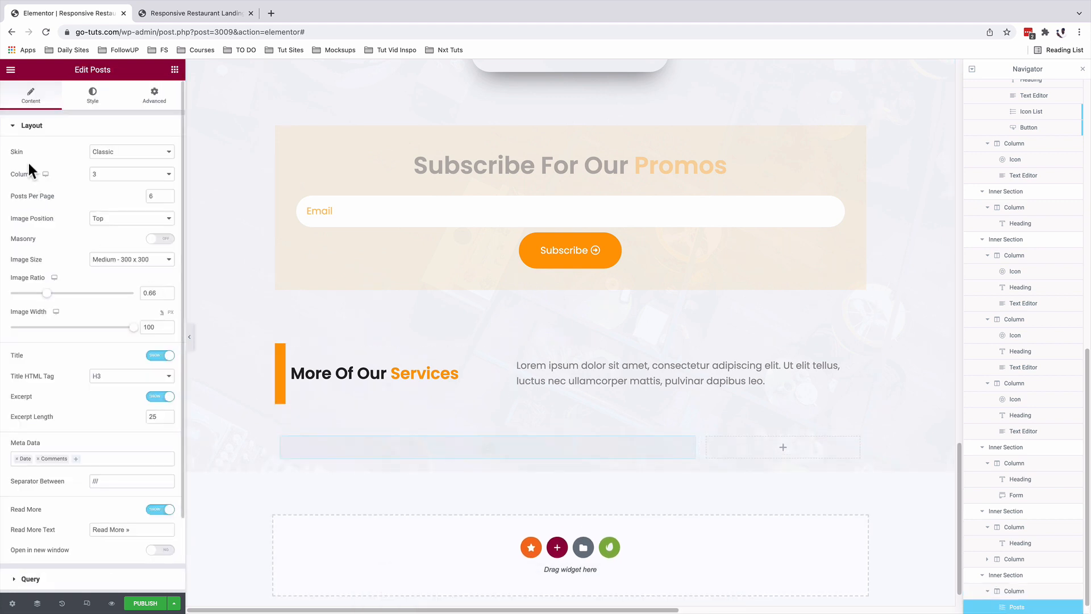
Step: Set the Posts widget to the Cards skin with 2 columns and 2 posts per page, keeping Show Image at Yes
{"action": "left_click", "coordinate": [111, 152]}
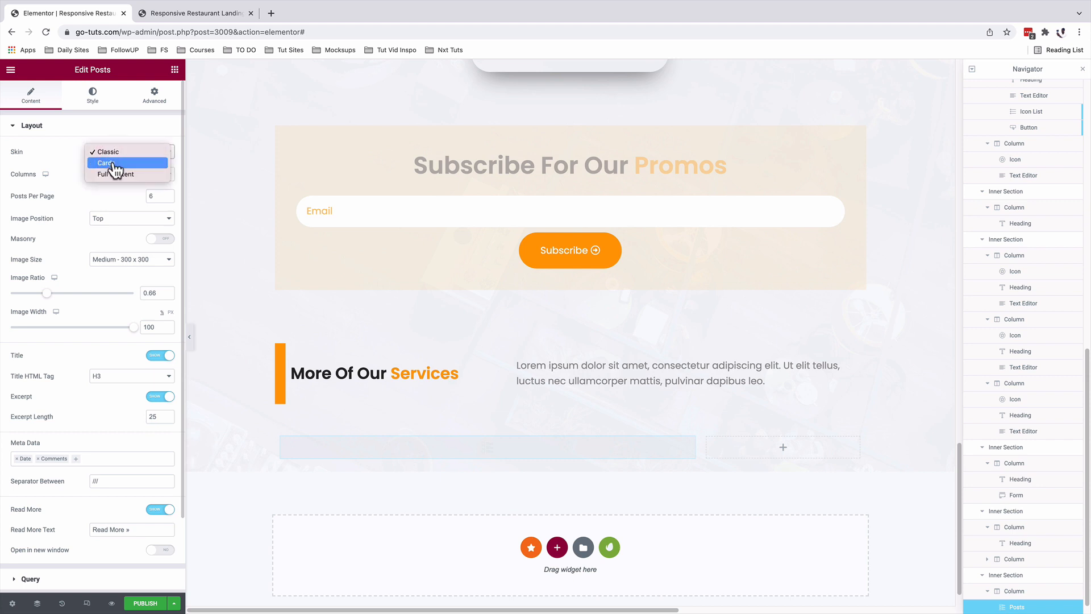
{"action": "left_click", "coordinate": [114, 163]}
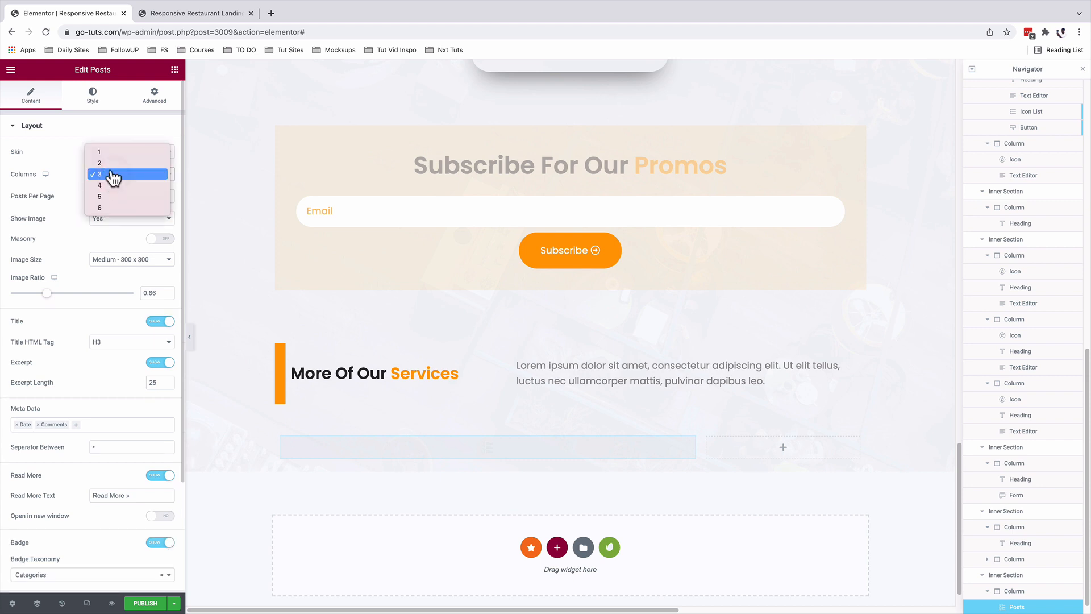
{"action": "left_click", "coordinate": [112, 164]}
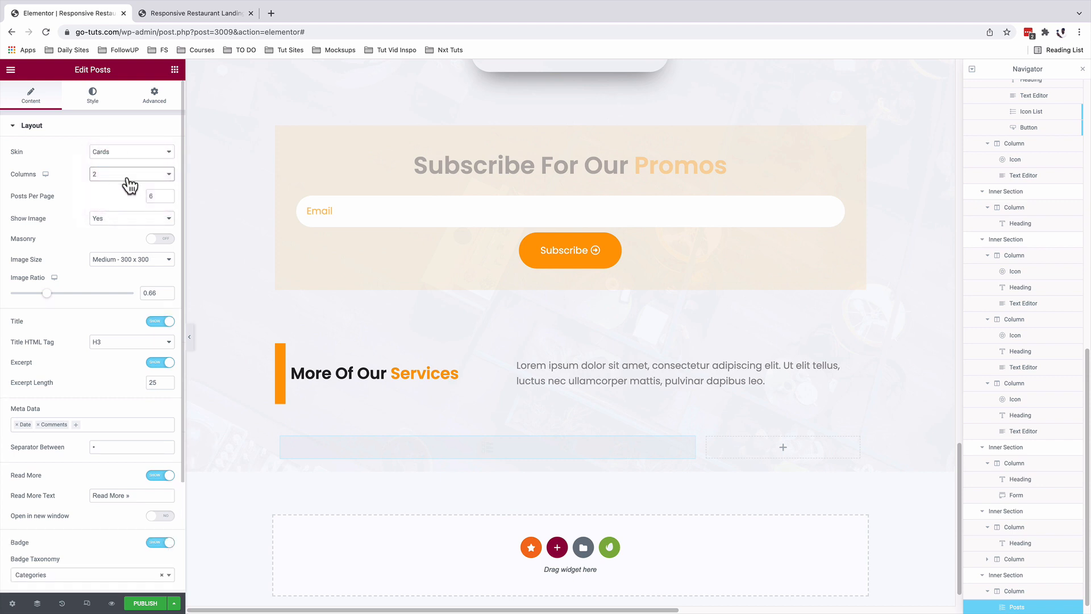
{"action": "double_click", "coordinate": [149, 196]}
{"action": "type", "text": "2"}
{"action": "left_click", "coordinate": [129, 218]}
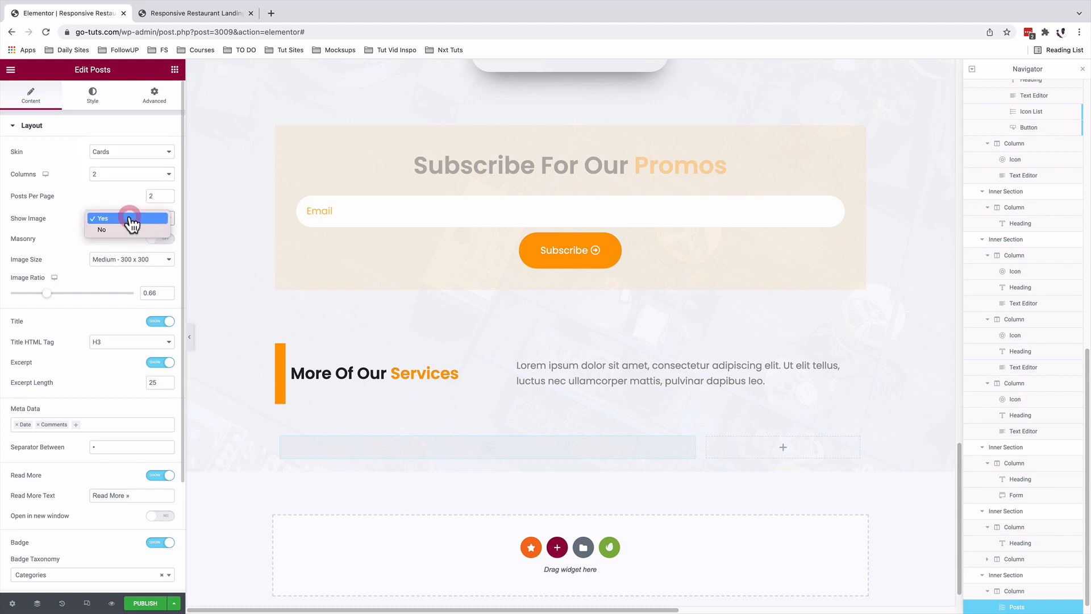
{"action": "left_click", "coordinate": [131, 219]}
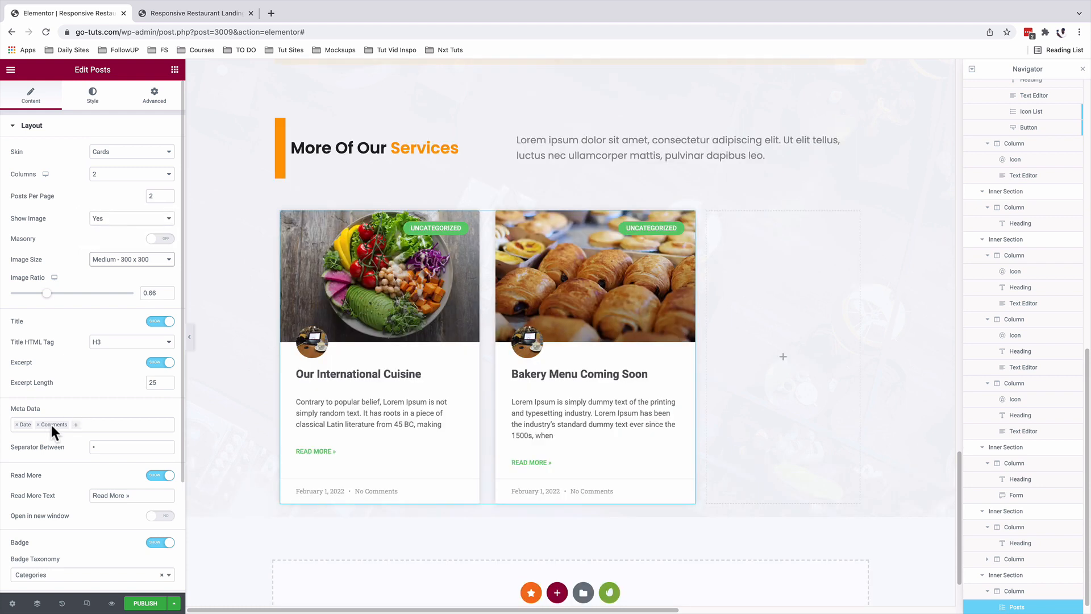
Step: Remove the Date and Comments metadata from the post cards and turn off the badge and avatar
{"action": "left_click", "coordinate": [17, 424]}
{"action": "left_click", "coordinate": [17, 424]}
{"action": "scroll", "coordinate": [100, 449], "scroll_direction": "down", "scroll_amount": 3}
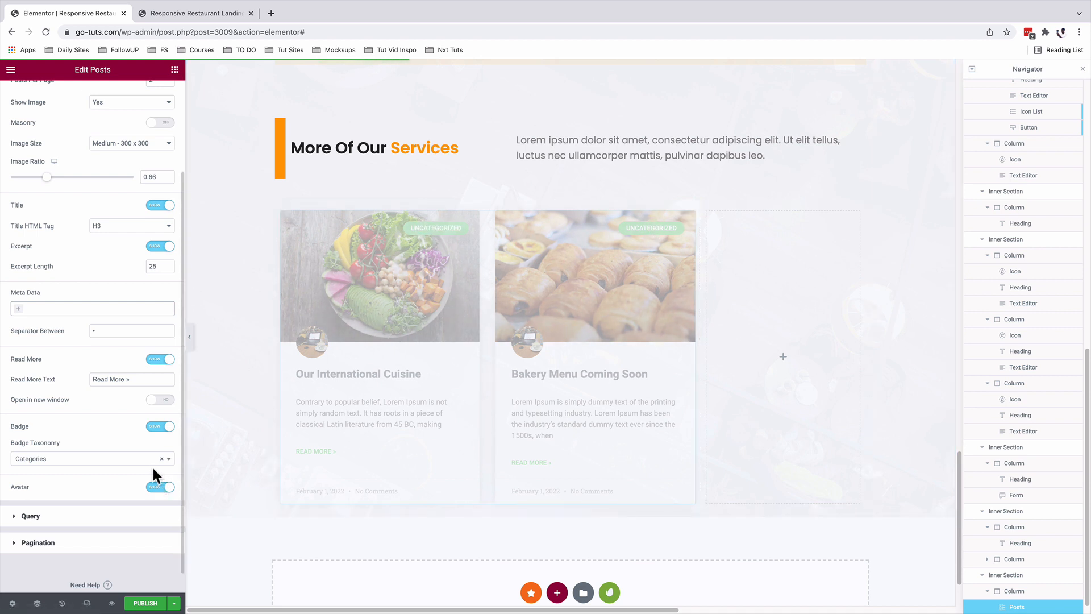
{"action": "left_click", "coordinate": [154, 427]}
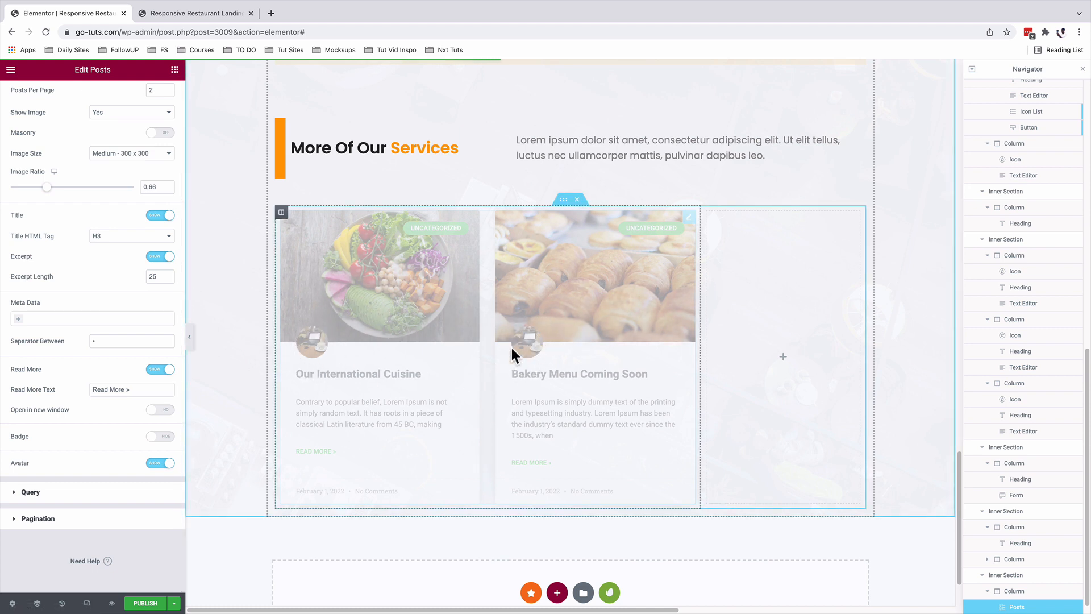
{"action": "left_click", "coordinate": [157, 464]}
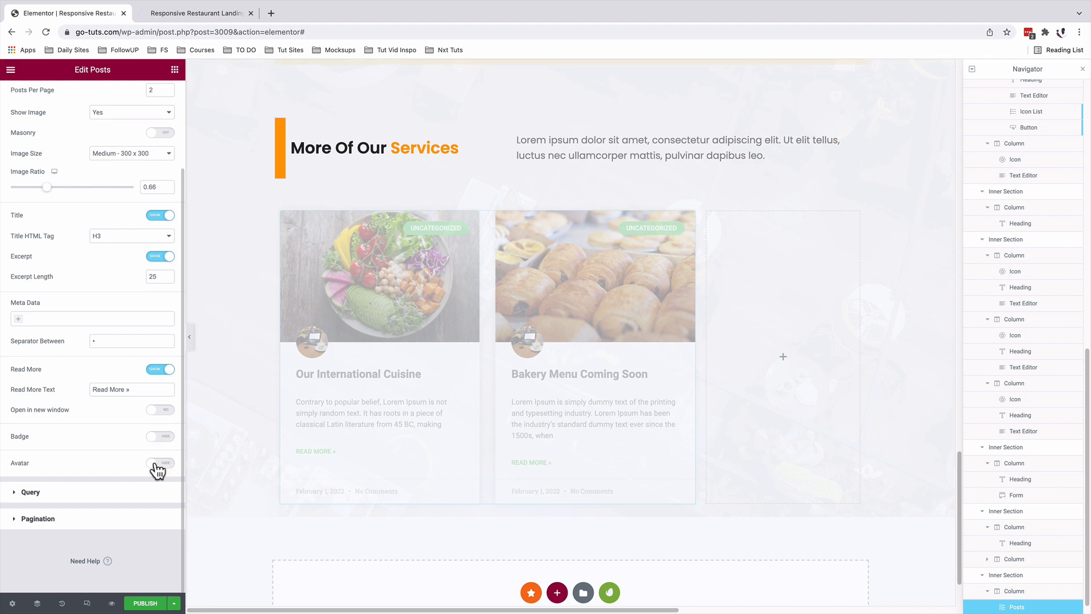
Step: Save the page as a draft, check the post cards in the preview, and return to the editor
{"action": "mouse_move", "coordinate": [174, 603]}
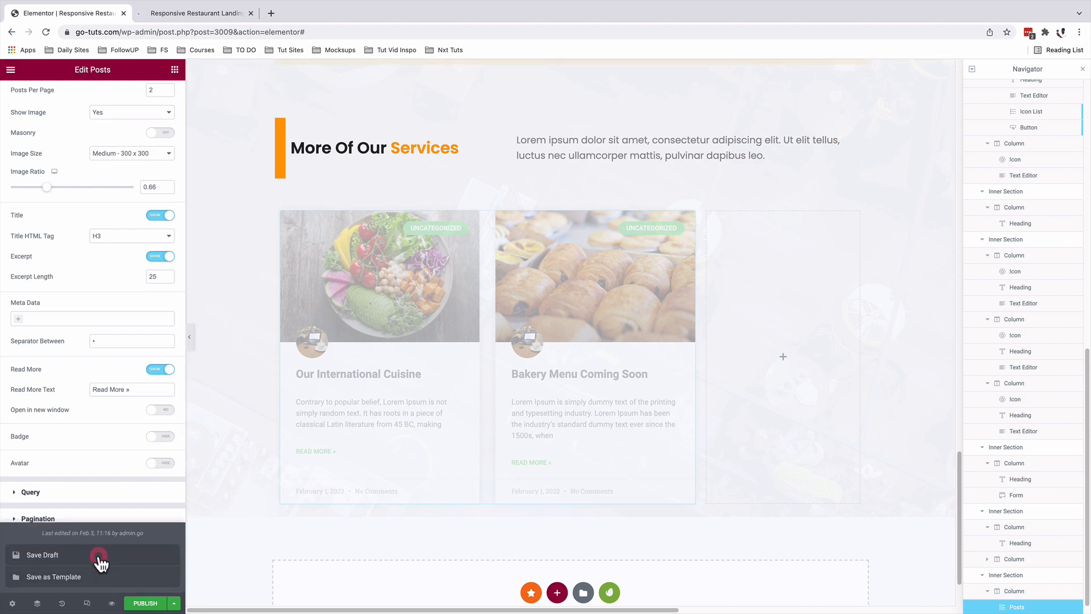
{"action": "left_click", "coordinate": [99, 558]}
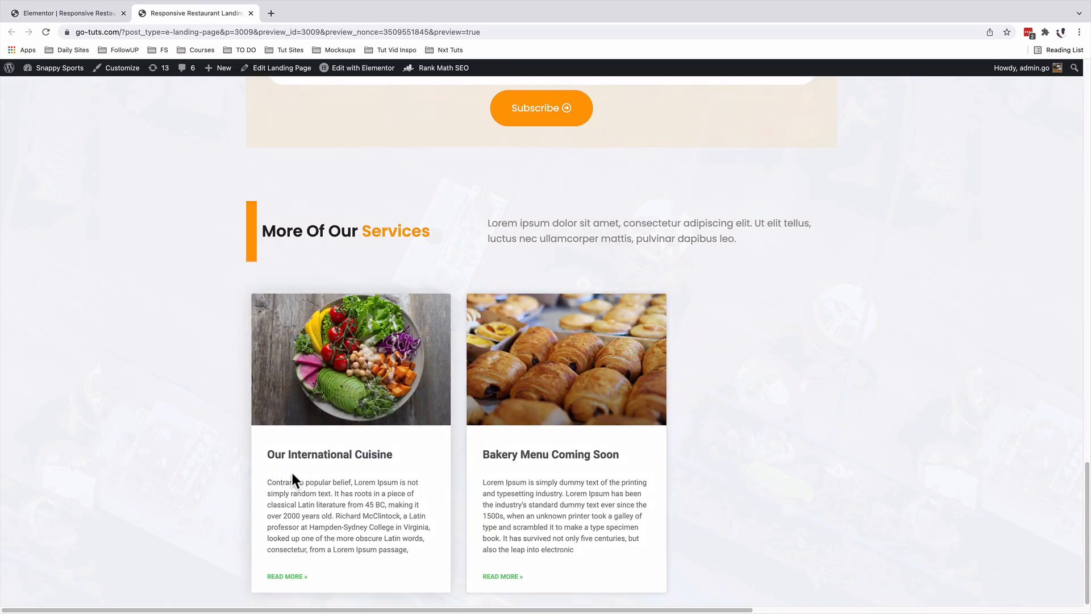
{"action": "left_click", "coordinate": [50, 13]}
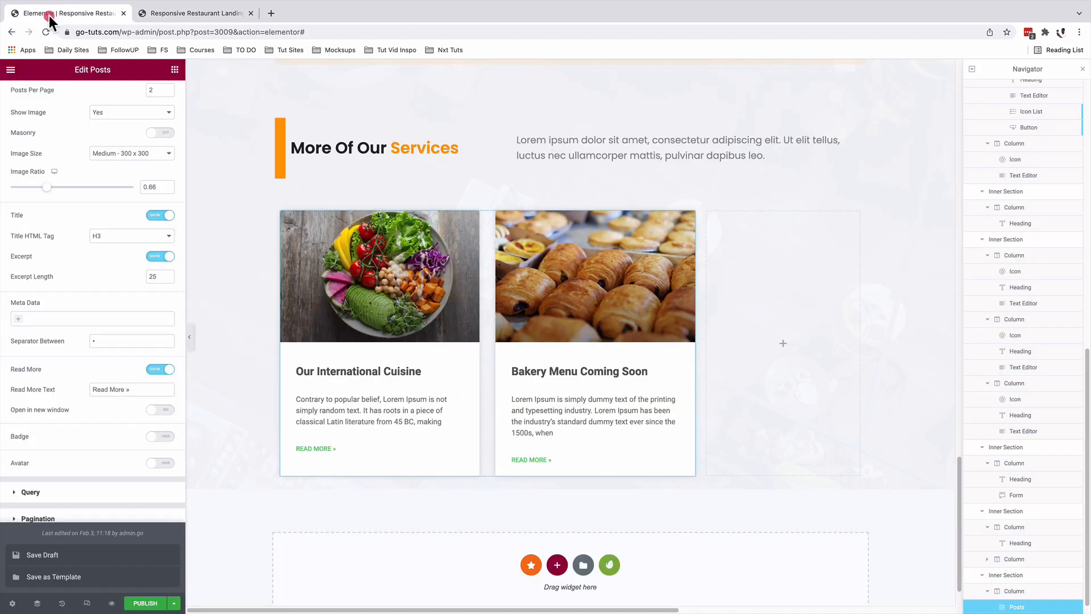
Step: Set the Posts widget's columns gap to 15
{"action": "left_click", "coordinate": [689, 222]}
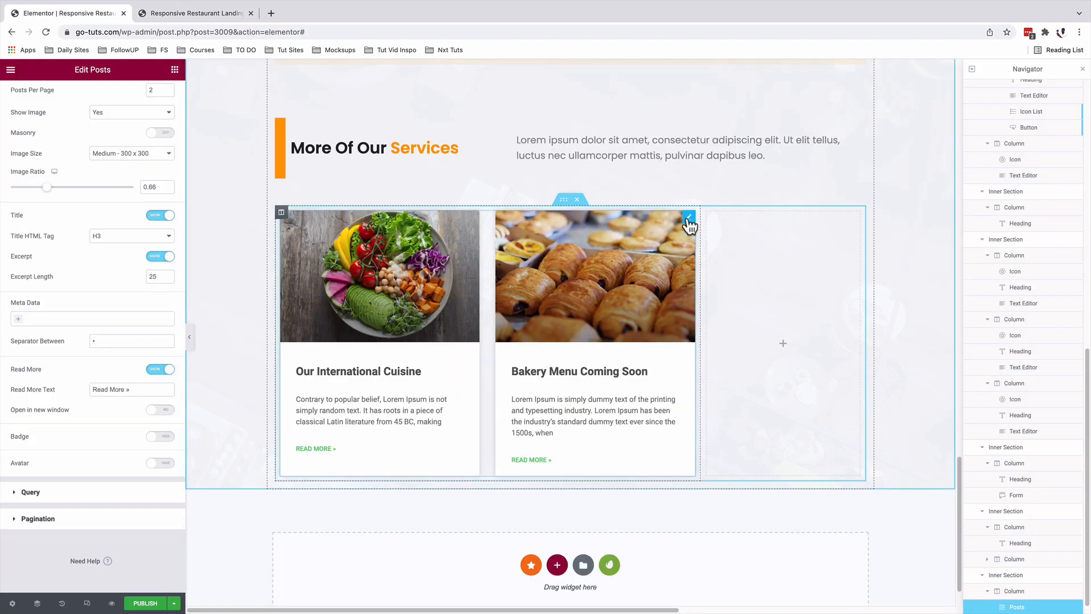
{"action": "left_click", "coordinate": [92, 98]}
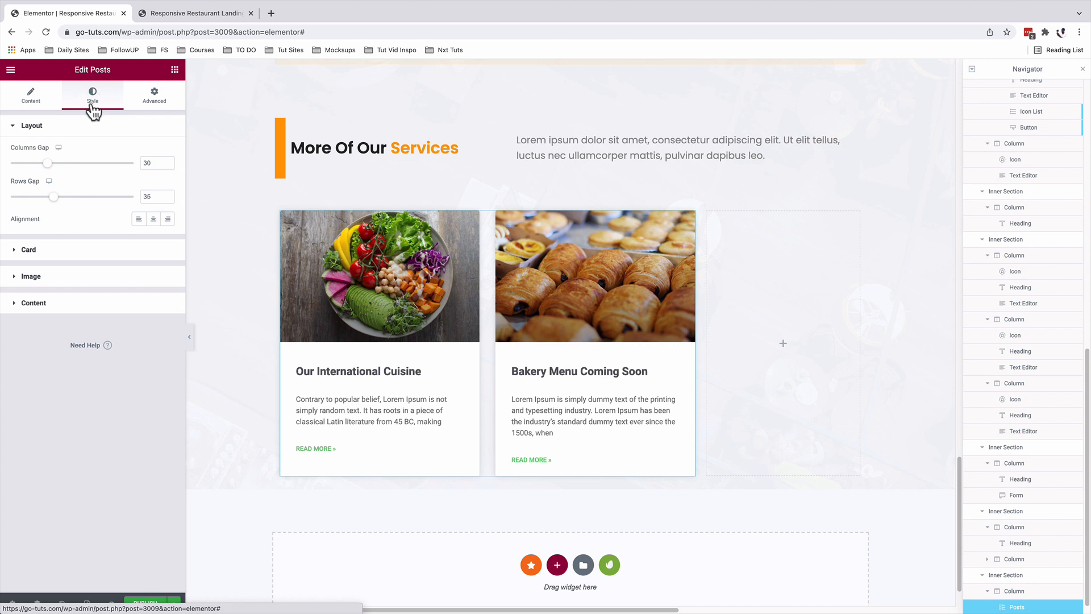
{"action": "left_click_drag", "start_coordinate": [153, 163], "coordinate": [140, 163]}
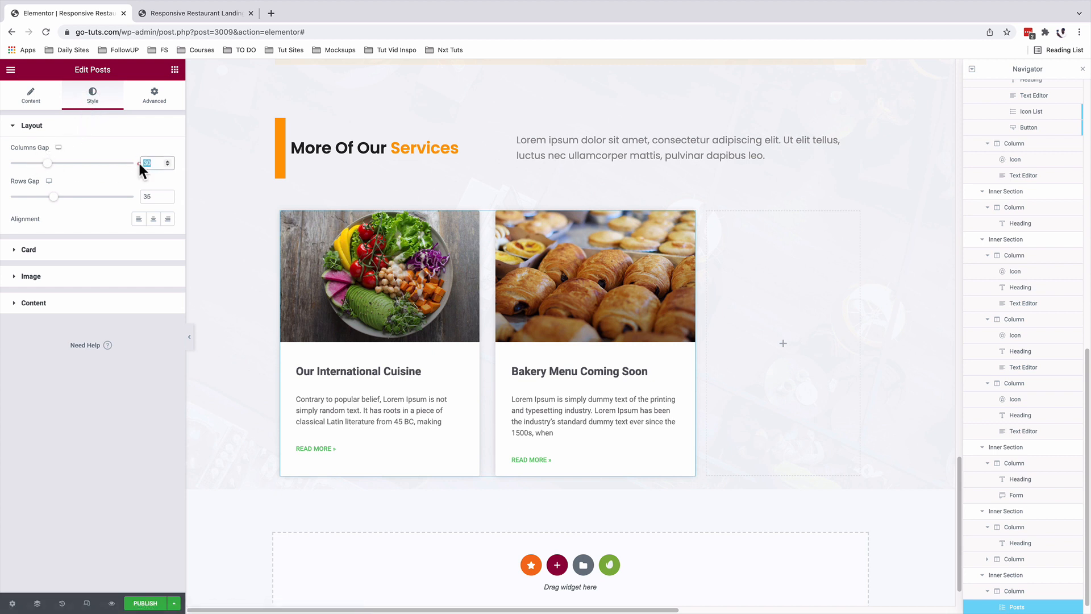
{"action": "type", "text": "15"}
Step: Set the post cards' background to the global color Yellow
{"action": "left_click", "coordinate": [52, 250]}
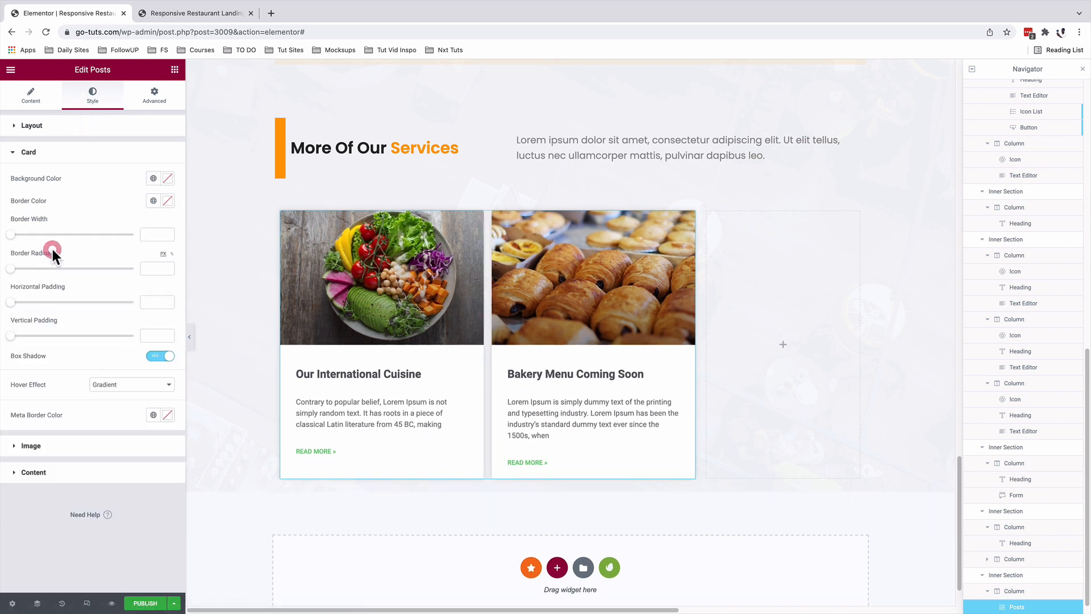
{"action": "left_click", "coordinate": [154, 178]}
{"action": "scroll", "coordinate": [80, 284], "scroll_direction": "down", "scroll_amount": 3}
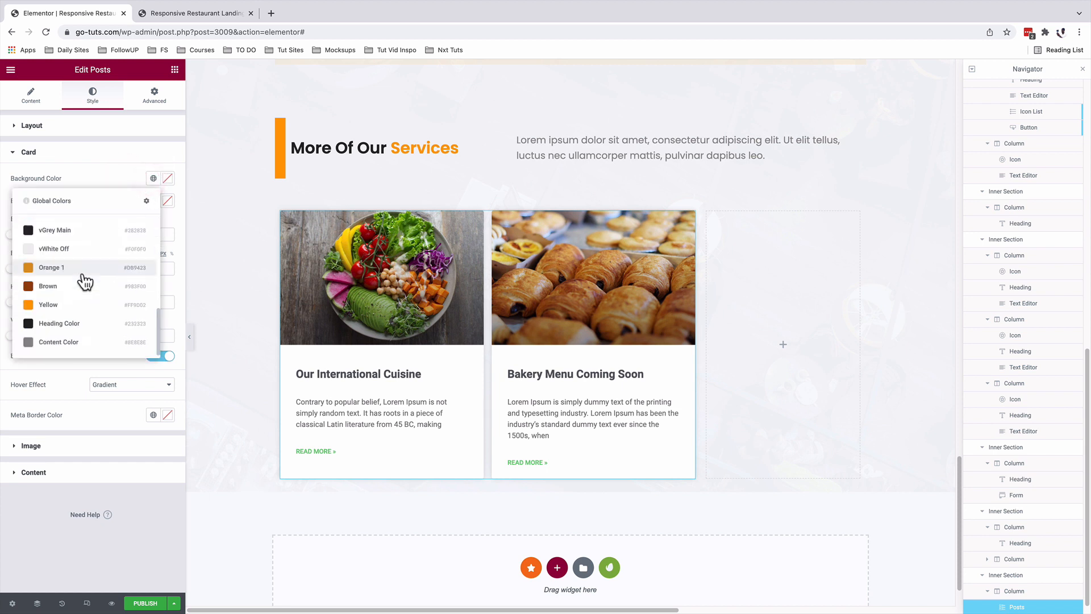
{"action": "left_click", "coordinate": [48, 305]}
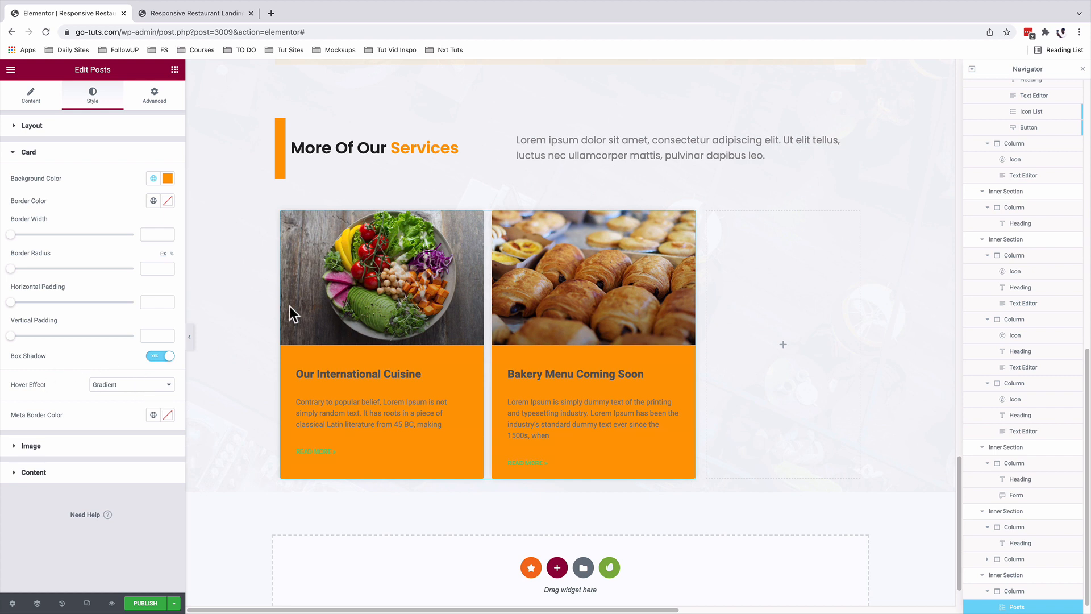
Step: Make the post titles white and give them the global Heading Font typography
{"action": "left_click", "coordinate": [50, 474]}
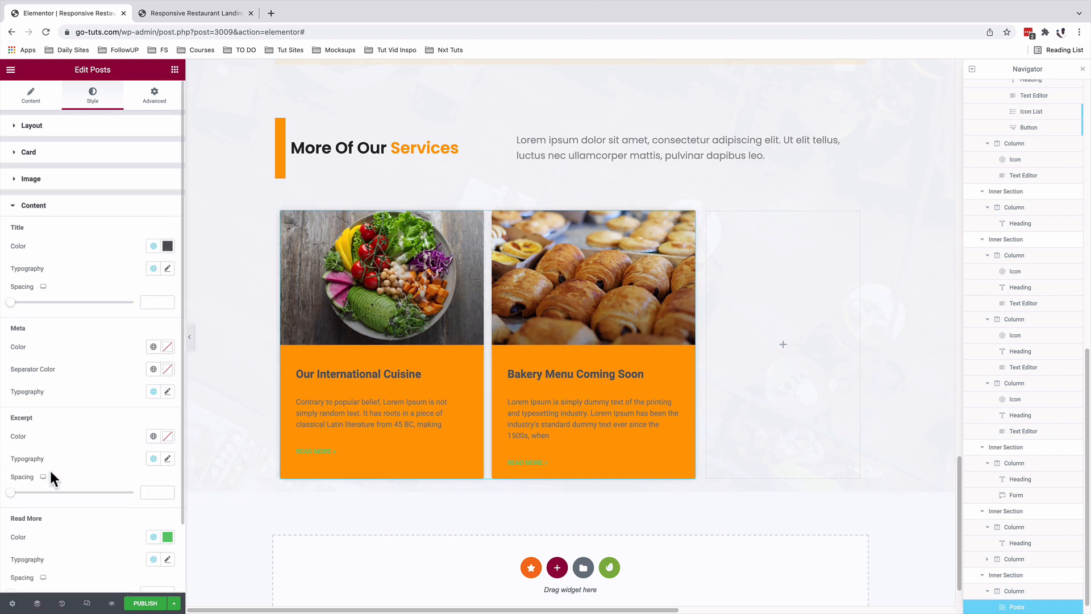
{"action": "left_click", "coordinate": [167, 246]}
{"action": "left_click", "coordinate": [44, 240]}
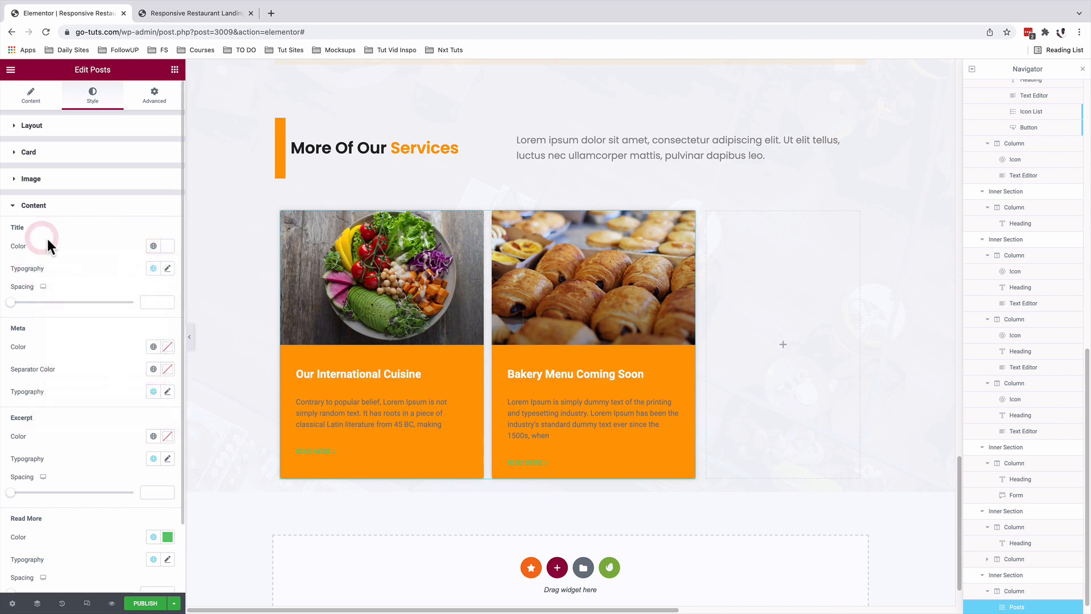
{"action": "left_click", "coordinate": [153, 269]}
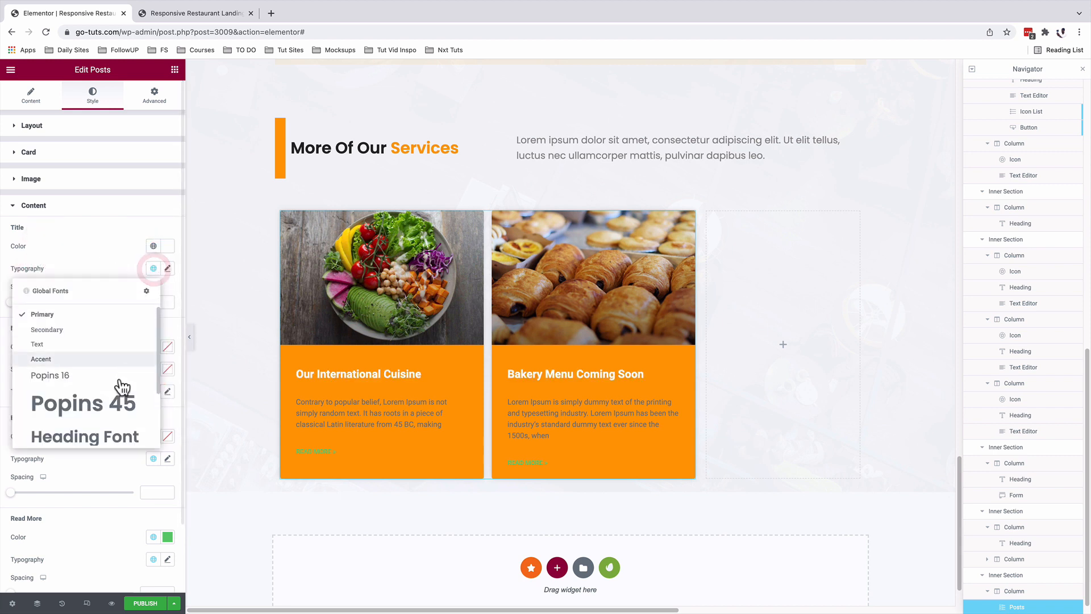
{"action": "scroll", "coordinate": [113, 392], "scroll_direction": "down", "scroll_amount": 2}
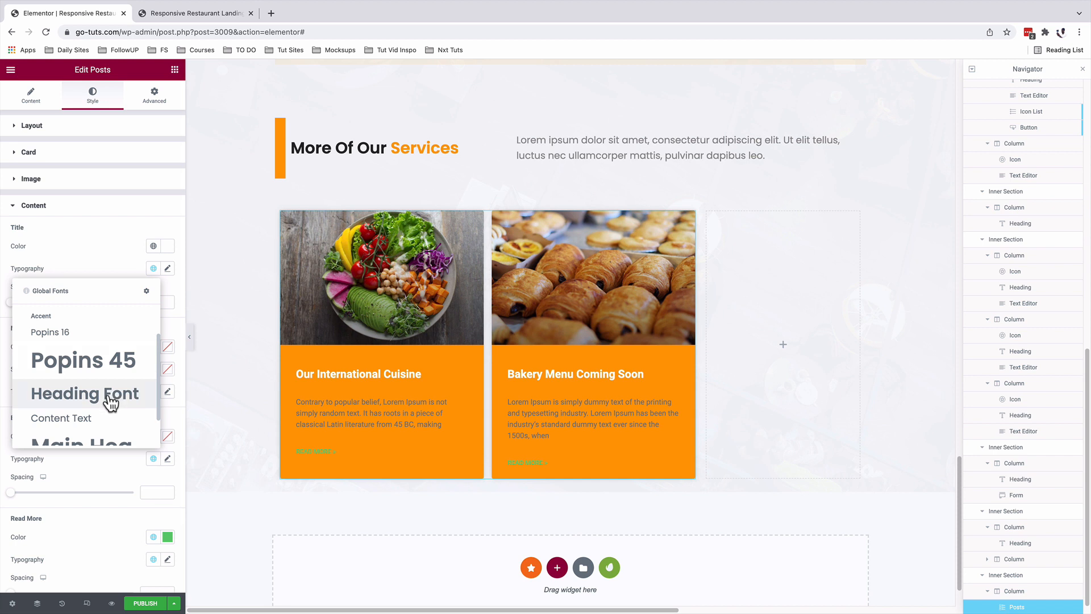
{"action": "left_click", "coordinate": [110, 398]}
Step: Set the Read More link color to #FFFFFF and its typography to the global Content Text font
{"action": "scroll", "coordinate": [72, 425], "scroll_direction": "down", "scroll_amount": 1}
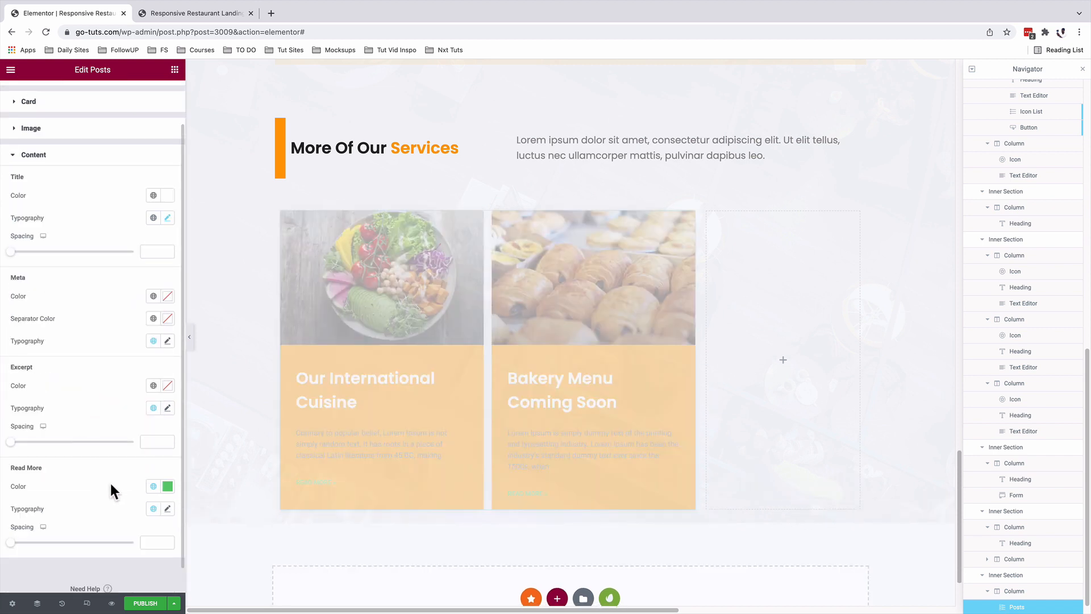
{"action": "left_click", "coordinate": [167, 486]}
{"action": "left_click_drag", "start_coordinate": [59, 364], "coordinate": [32, 325]}
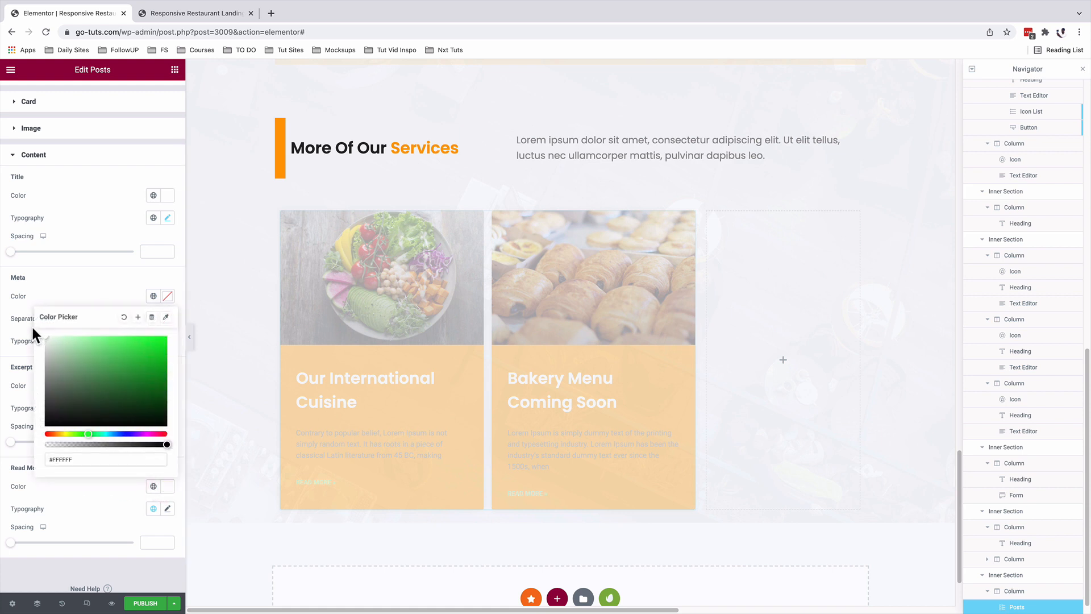
{"action": "left_click", "coordinate": [40, 486]}
{"action": "left_click", "coordinate": [153, 508]}
{"action": "scroll", "coordinate": [99, 477], "scroll_direction": "down", "scroll_amount": 3}
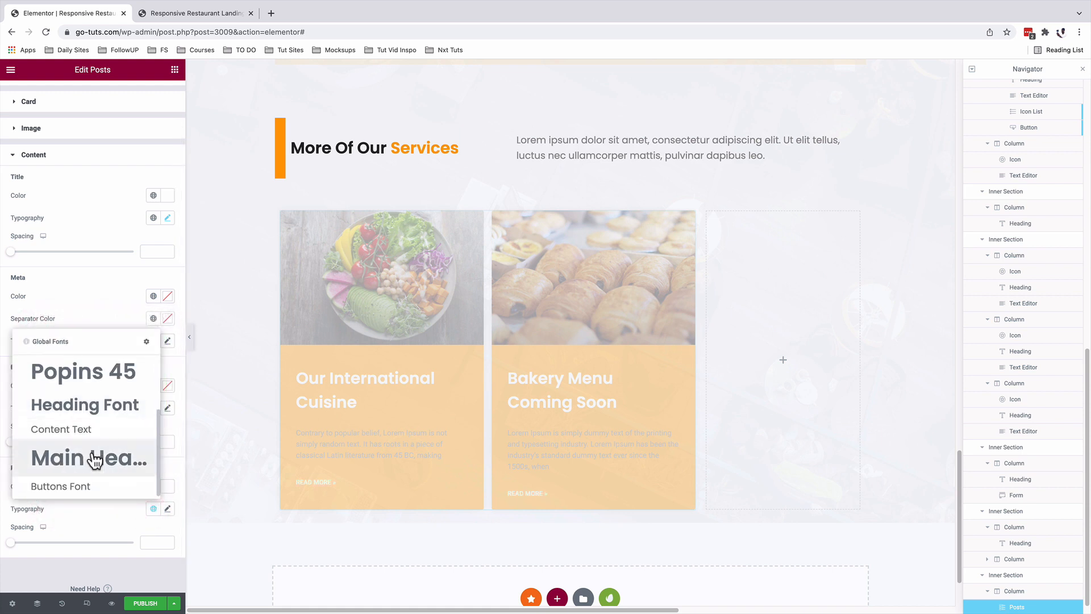
{"action": "left_click", "coordinate": [76, 433]}
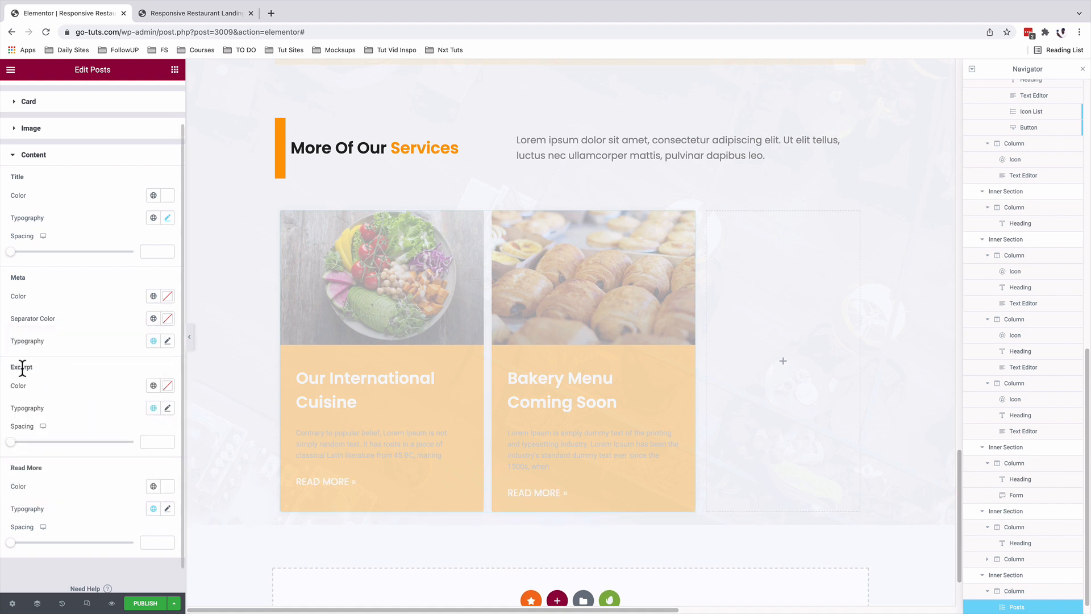
Step: Make the post excerpts white and apply the global Content Text font to them
{"action": "left_click", "coordinate": [167, 386]}
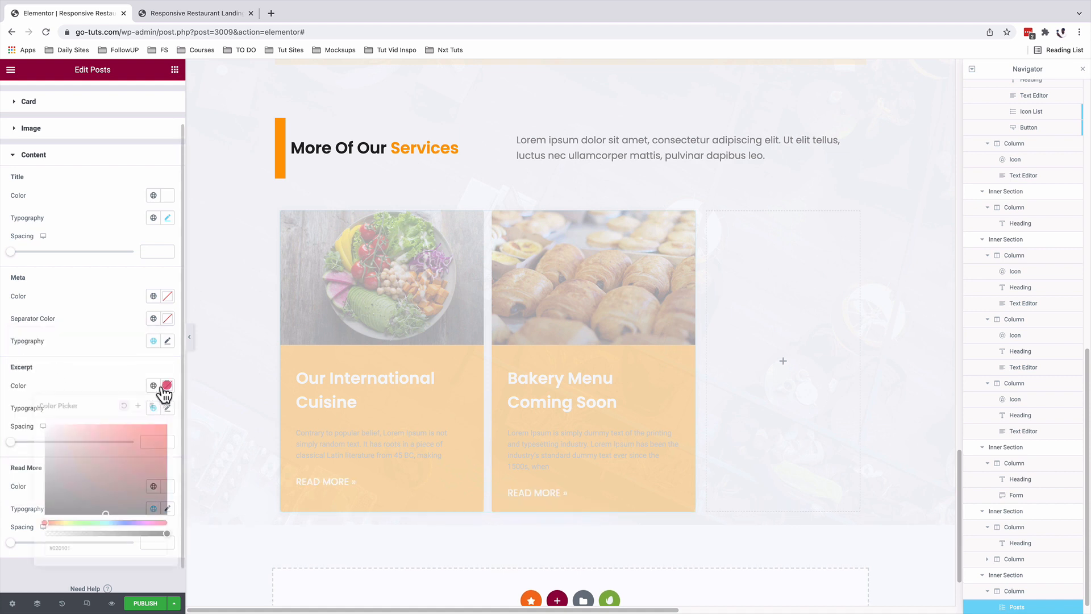
{"action": "left_click", "coordinate": [70, 378]}
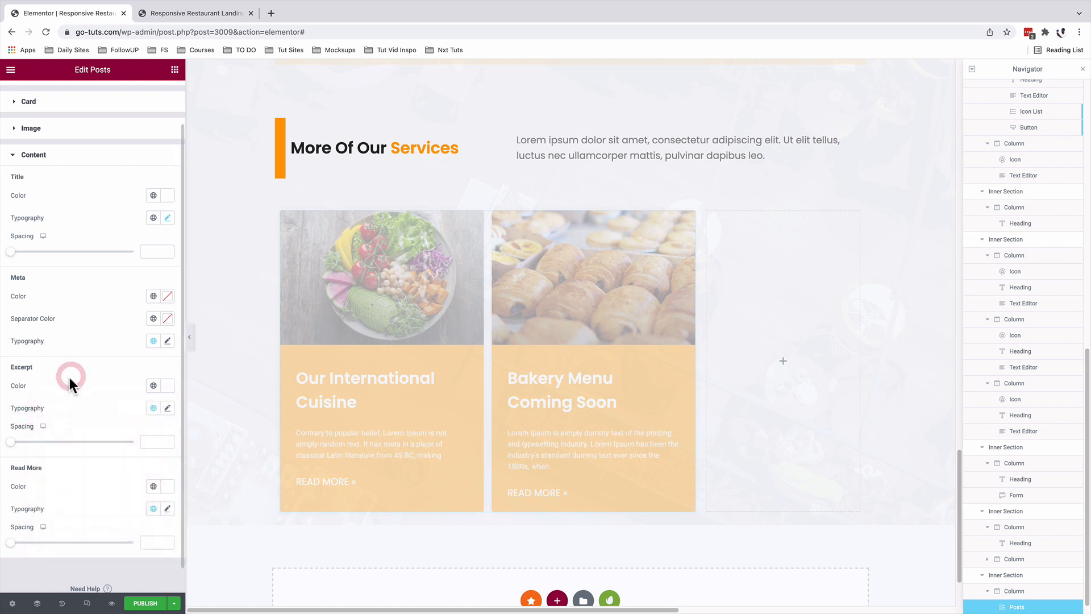
{"action": "left_click", "coordinate": [154, 408]}
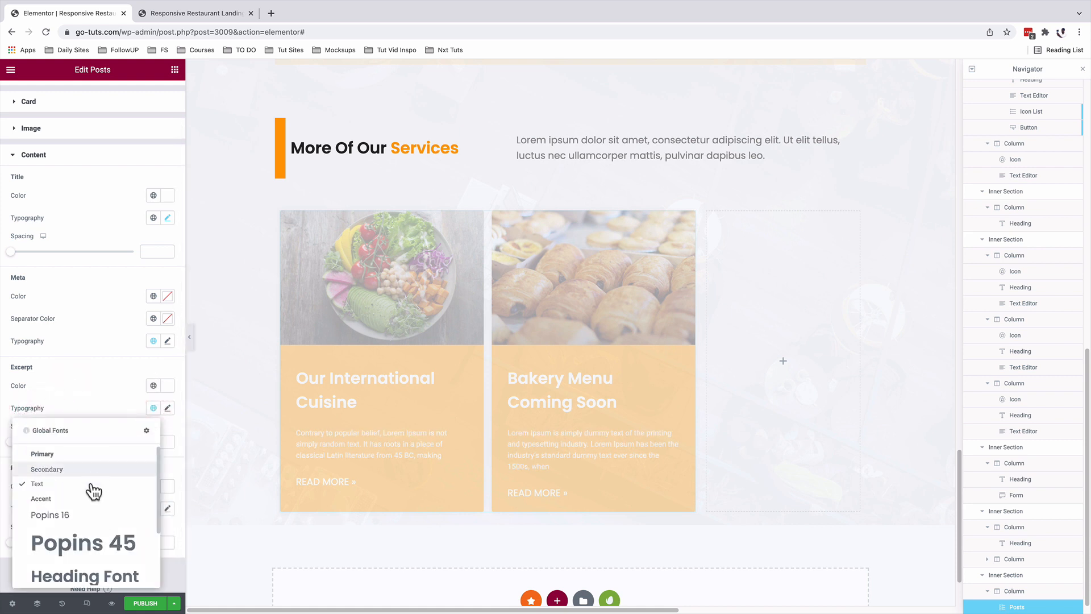
{"action": "scroll", "coordinate": [90, 497], "scroll_direction": "down", "scroll_amount": 3}
{"action": "left_click", "coordinate": [83, 521]}
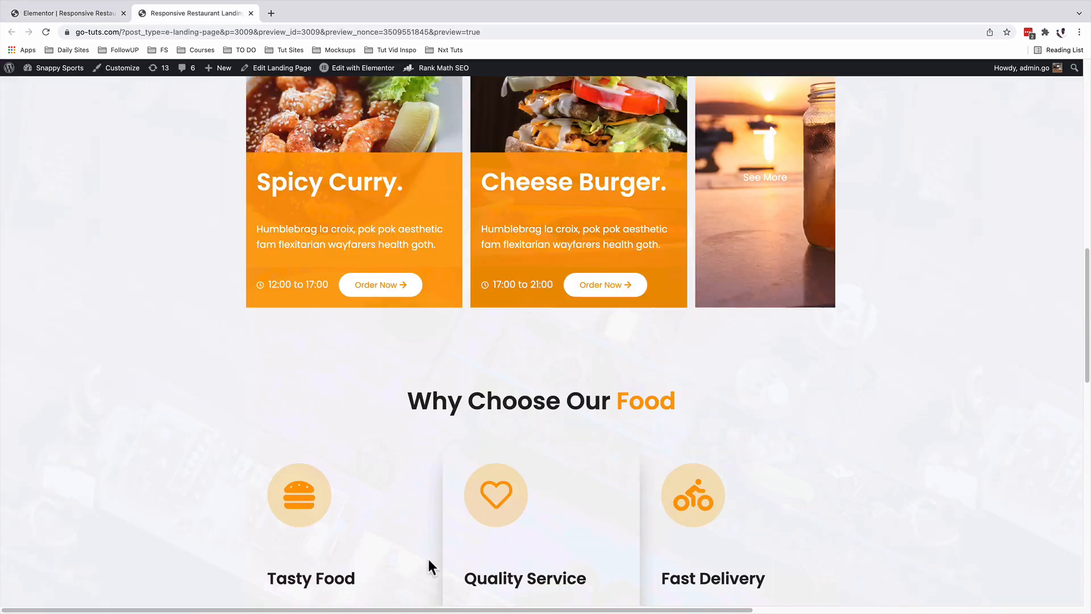
Step: Set the posts' excerpt length to 15, save the draft and check the page preview
{"action": "scroll", "coordinate": [429, 559], "scroll_direction": "down", "scroll_amount": 13}
{"action": "scroll", "coordinate": [429, 559], "scroll_direction": "down", "scroll_amount": 3}
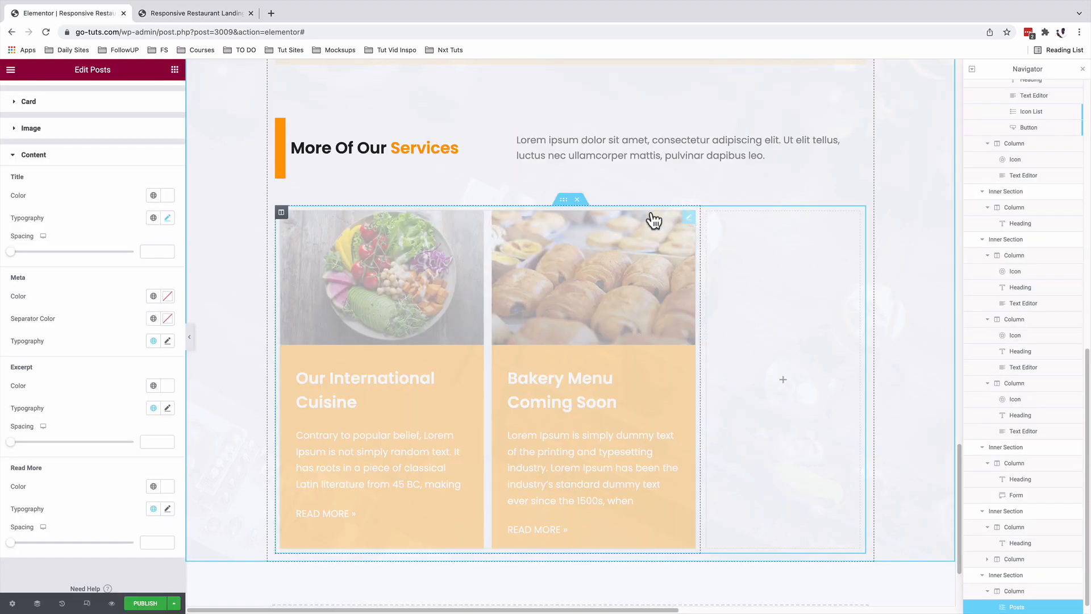
{"action": "scroll", "coordinate": [34, 108], "scroll_direction": "up", "scroll_amount": 1}
{"action": "left_click", "coordinate": [31, 96]}
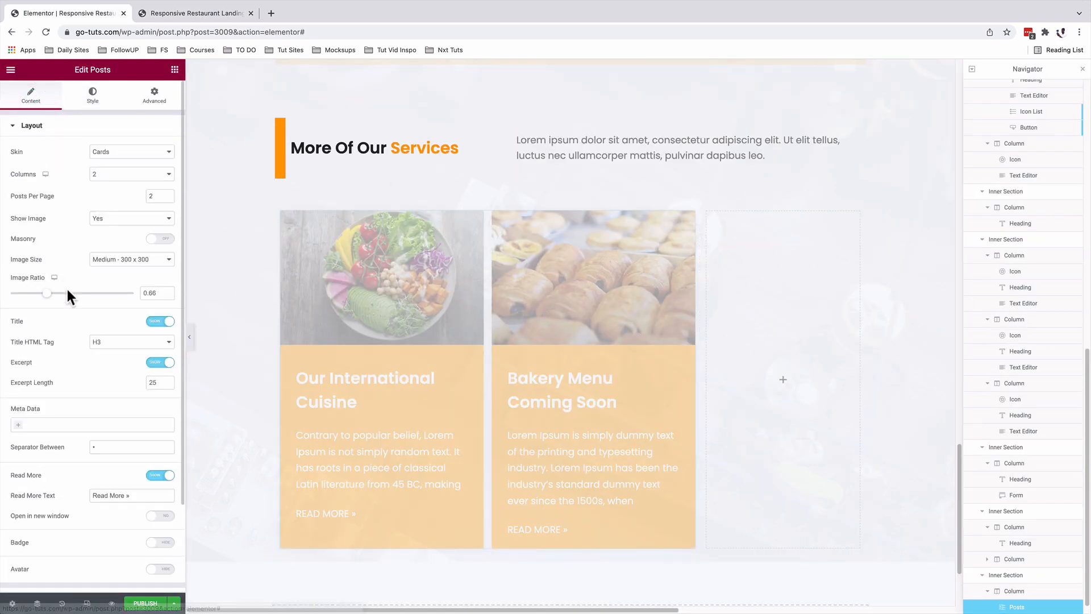
{"action": "left_click_drag", "start_coordinate": [158, 383], "coordinate": [142, 384]}
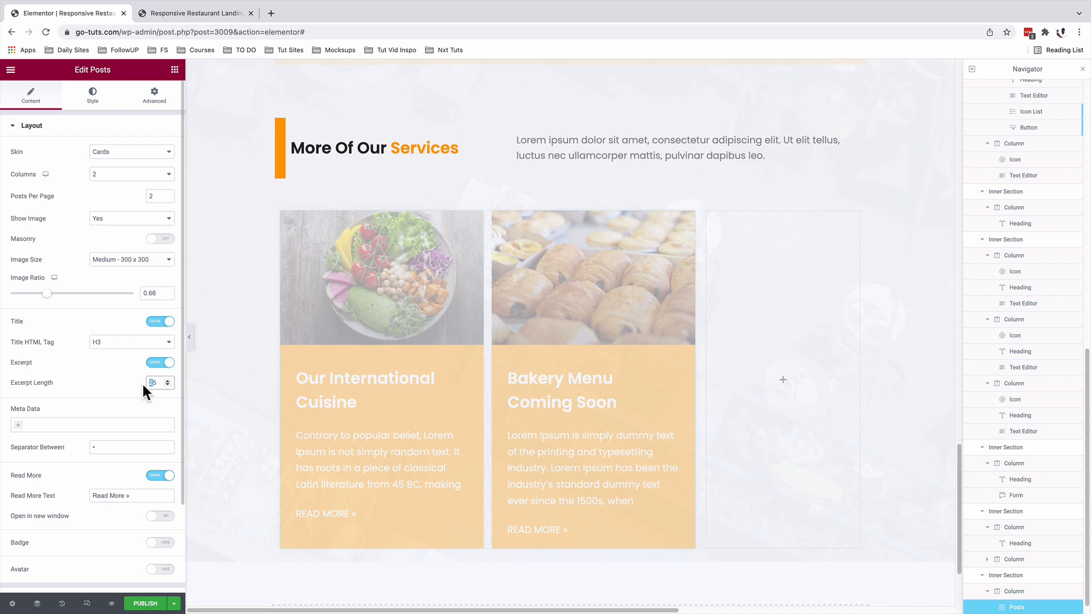
{"action": "type", "text": "1"}
{"action": "left_click", "coordinate": [174, 603]}
{"action": "left_click", "coordinate": [66, 557]}
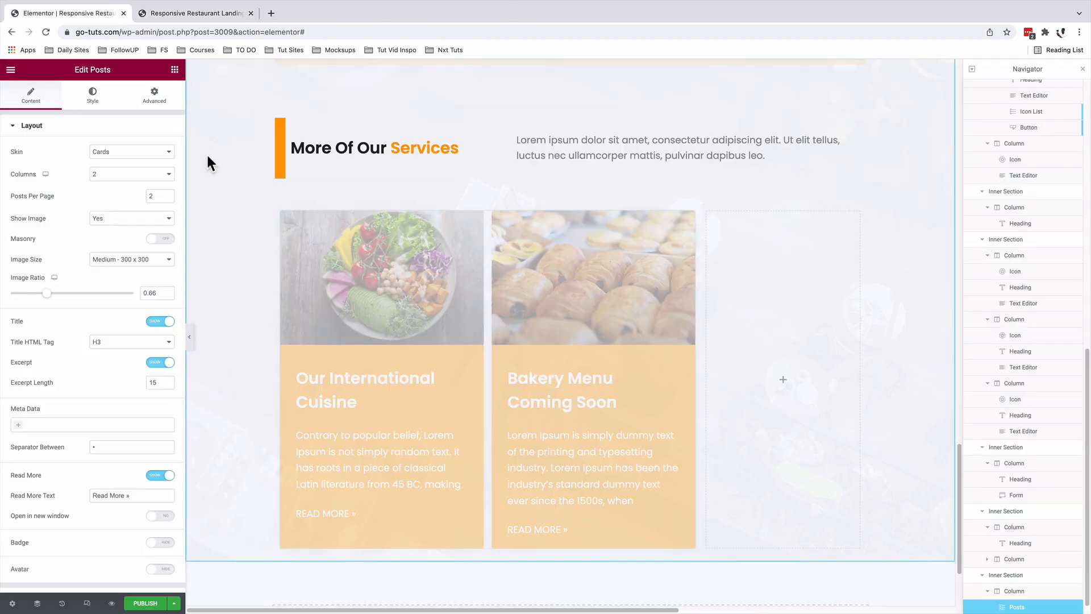
{"action": "left_click", "coordinate": [169, 19]}
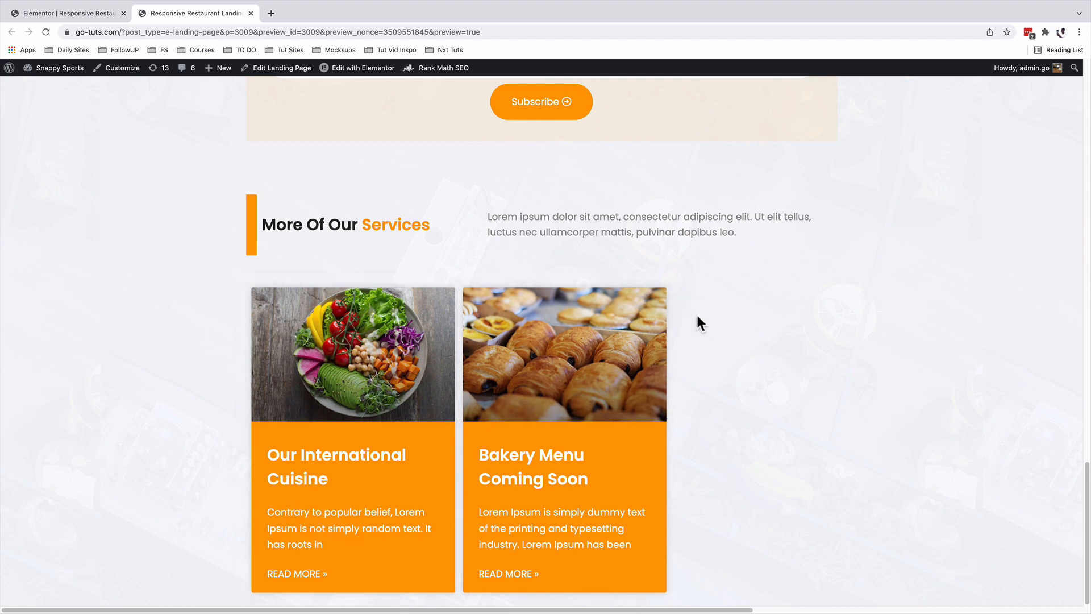
Step: Copy the See More column from the meal plan section beside the post cards, replacing the empty column there
{"action": "key", "text": "ctrl+shift+Tab"}
{"action": "scroll", "coordinate": [529, 270], "scroll_direction": "up", "scroll_amount": 10}
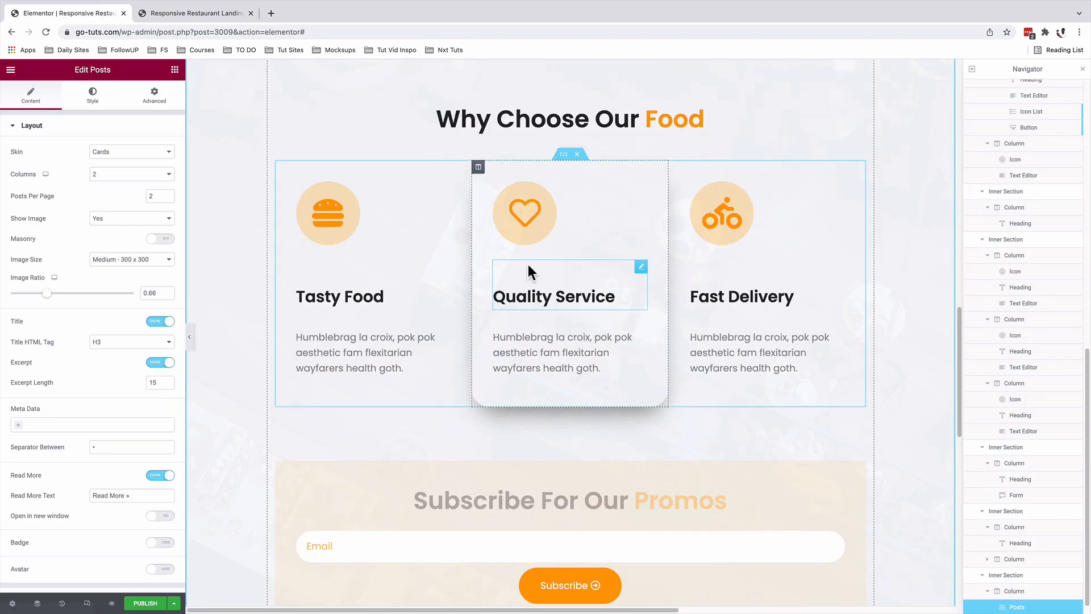
{"action": "scroll", "coordinate": [529, 270], "scroll_direction": "up", "scroll_amount": 2}
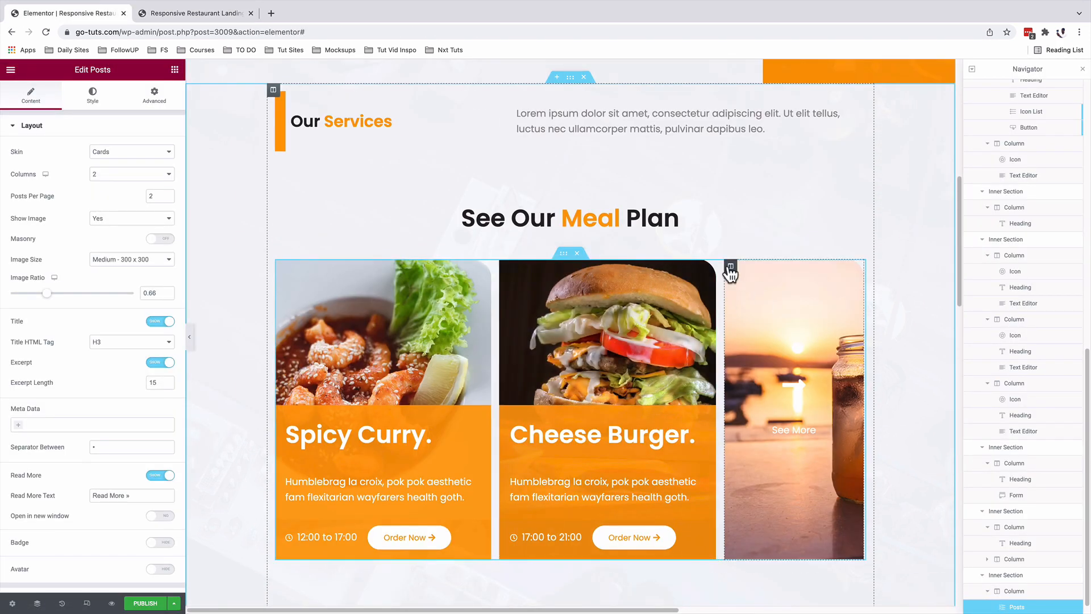
{"action": "right_click", "coordinate": [731, 269]}
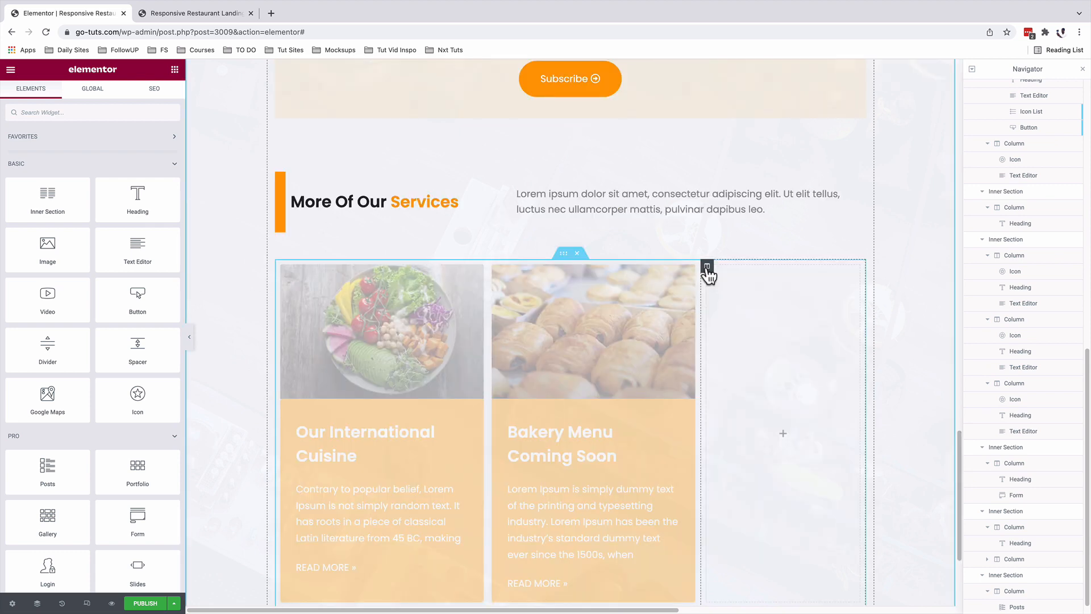
{"action": "right_click", "coordinate": [708, 269]}
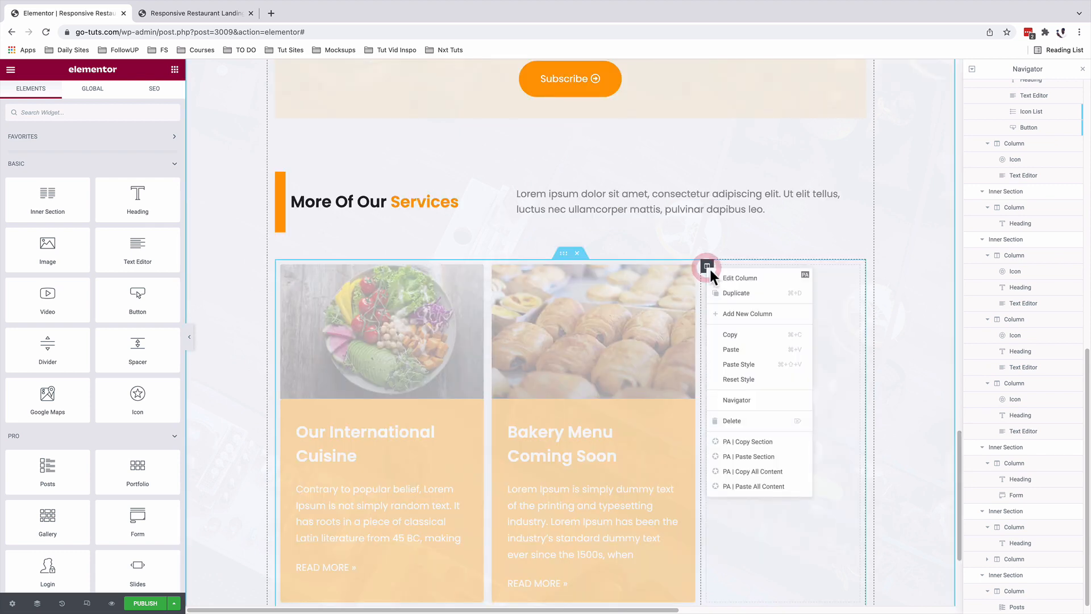
{"action": "left_click", "coordinate": [742, 350]}
{"action": "right_click", "coordinate": [482, 277]}
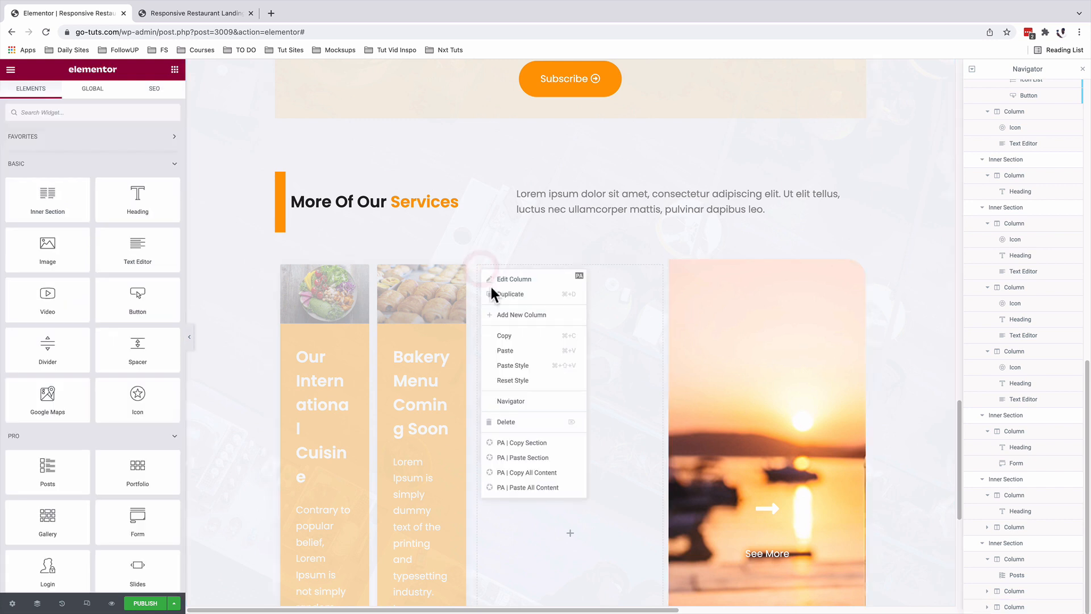
{"action": "left_click", "coordinate": [529, 419]}
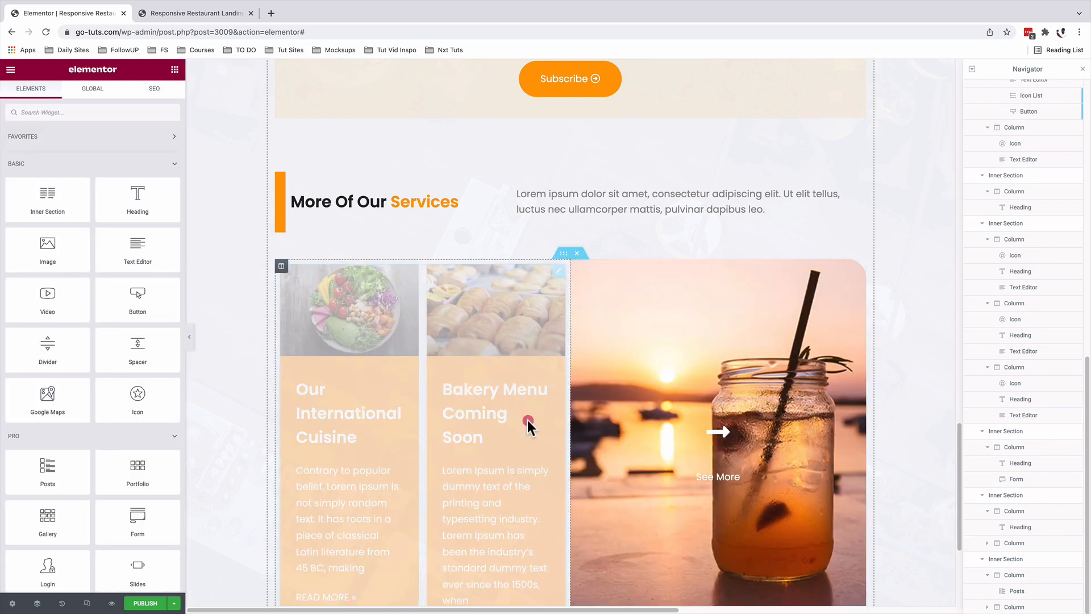
Step: Set the width of the column holding the post cards to 72%
{"action": "left_click", "coordinate": [281, 267]}
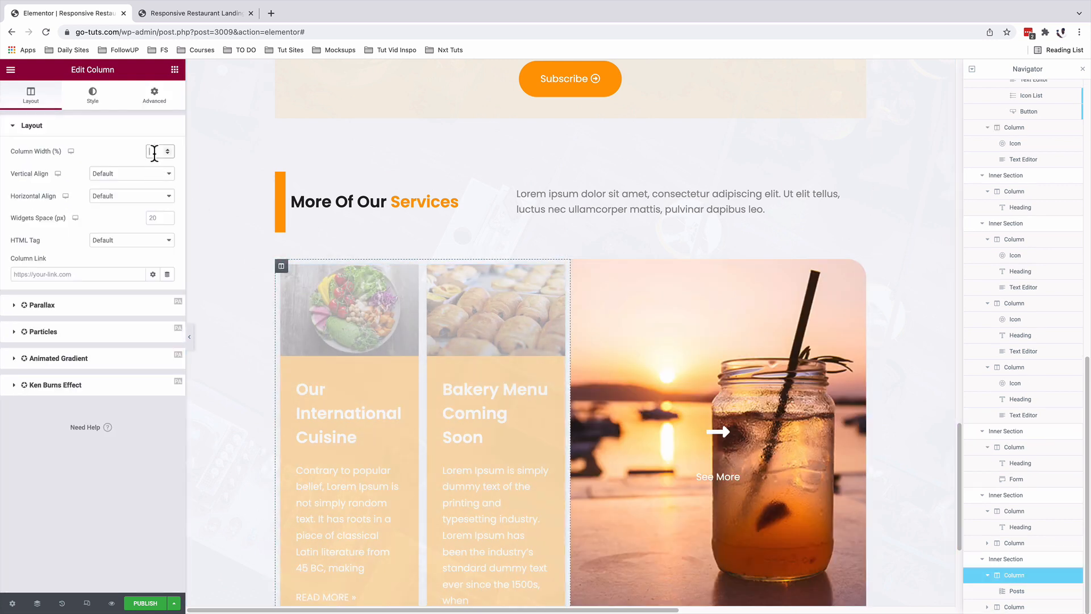
{"action": "type", "text": "72"}
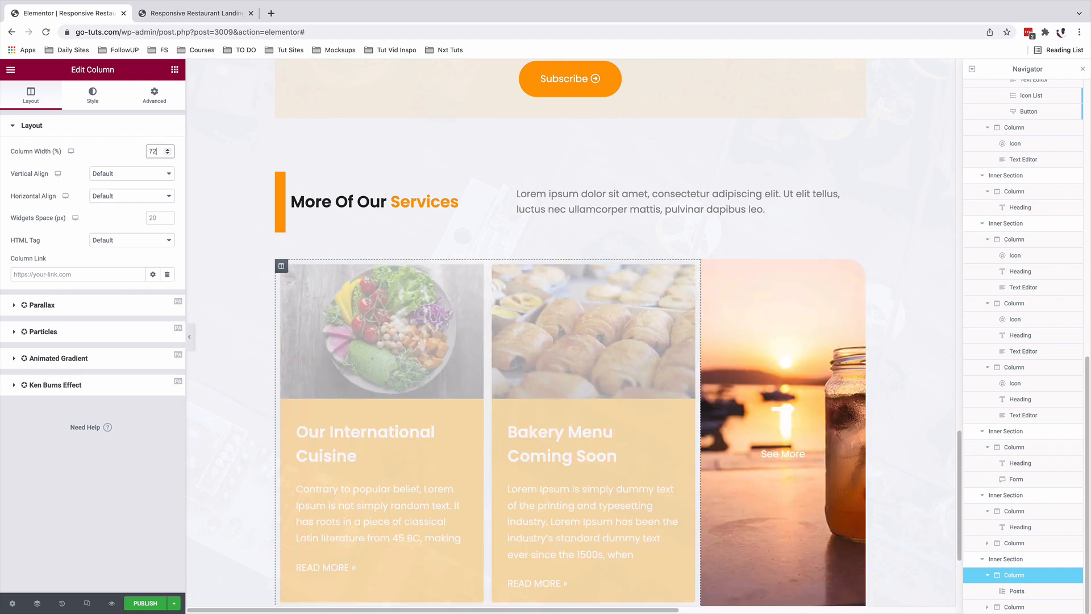
Step: Give the See More column beside the post cards a classic white background overlay with 0.74 opacity
{"action": "scroll", "coordinate": [704, 244], "scroll_direction": "down", "scroll_amount": 1}
{"action": "left_click", "coordinate": [707, 232]}
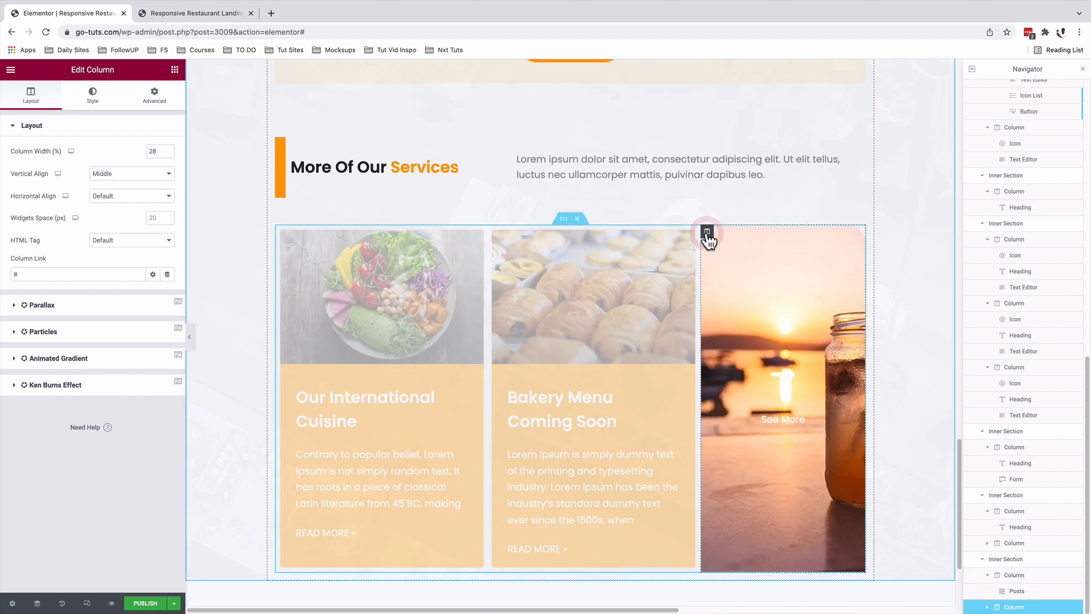
{"action": "left_click_drag", "start_coordinate": [20, 275], "coordinate": [7, 276]}
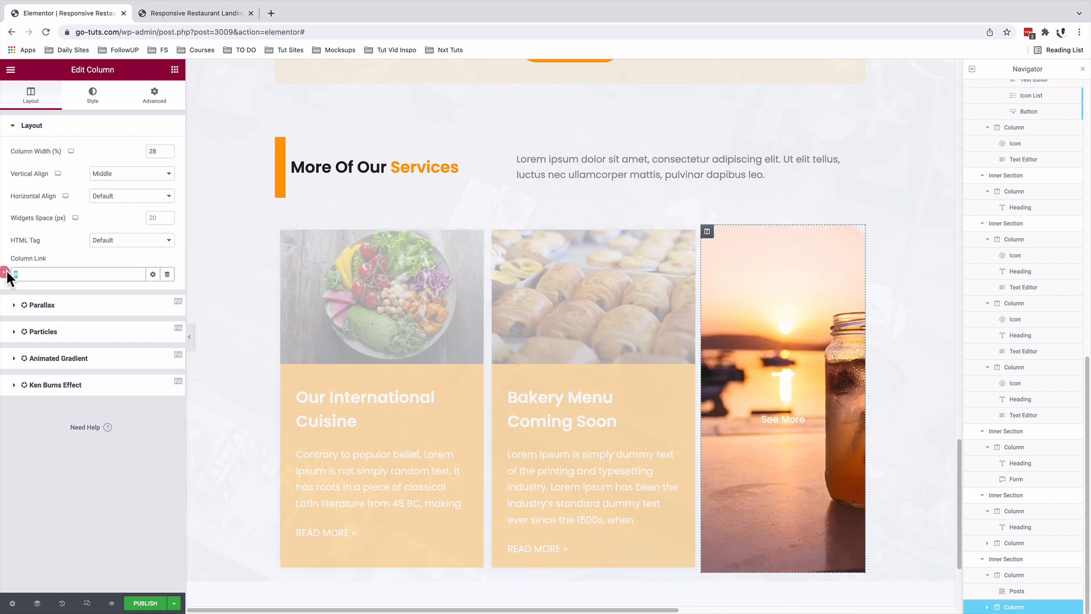
{"action": "left_click", "coordinate": [53, 273]}
{"action": "left_click_drag", "start_coordinate": [28, 272], "coordinate": [2, 274]}
{"action": "left_click", "coordinate": [95, 97]}
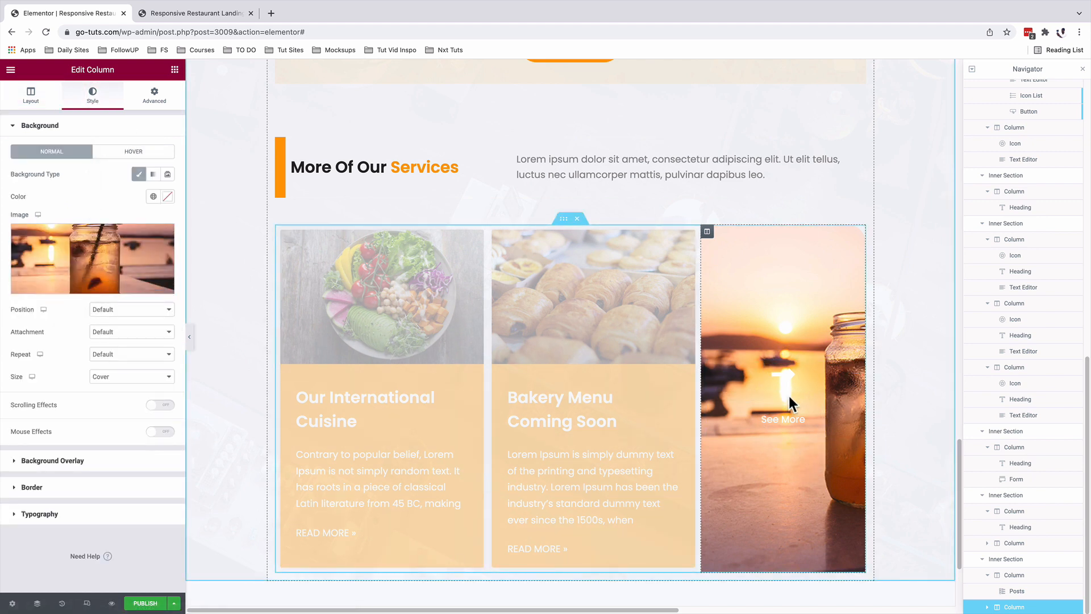
{"action": "left_click", "coordinate": [50, 460]}
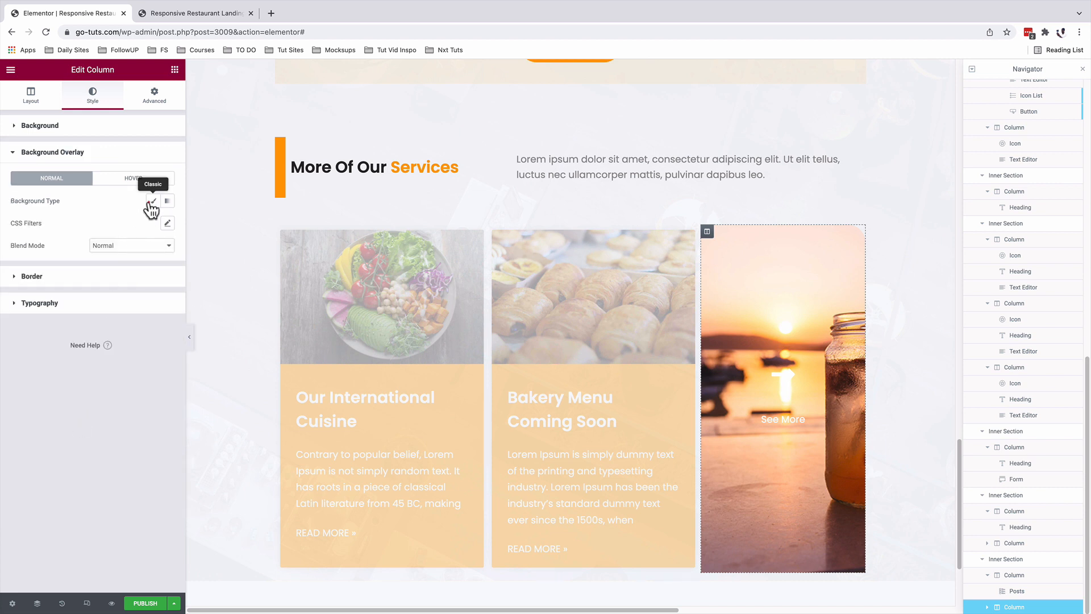
{"action": "left_click", "coordinate": [150, 203]}
{"action": "left_click", "coordinate": [166, 224]}
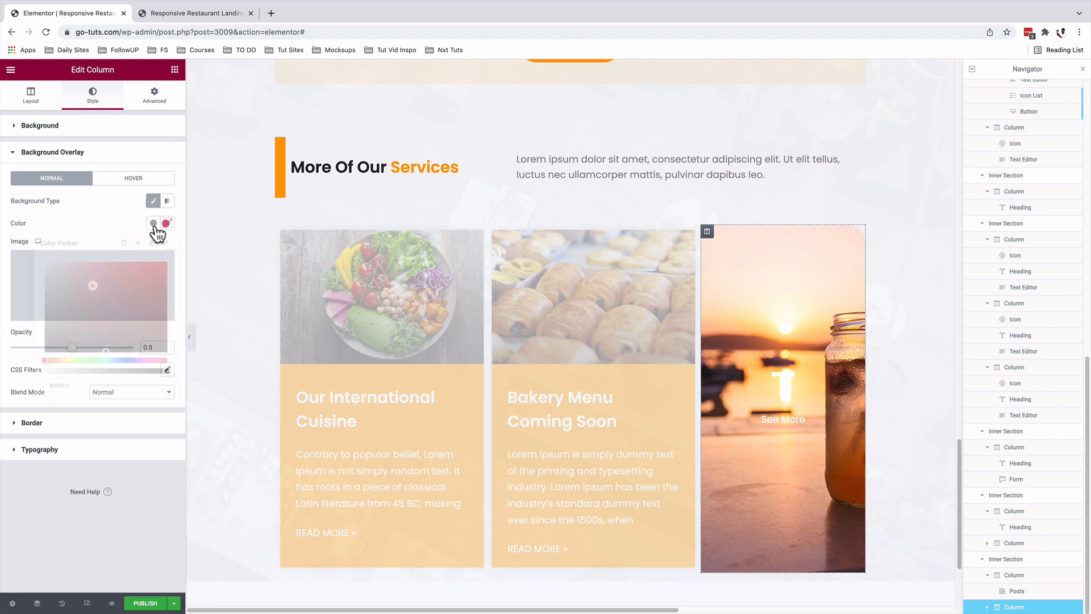
{"action": "left_click_drag", "start_coordinate": [61, 276], "coordinate": [43, 257]}
{"action": "left_click", "coordinate": [82, 220]}
{"action": "left_click_drag", "start_coordinate": [74, 353], "coordinate": [101, 355]}
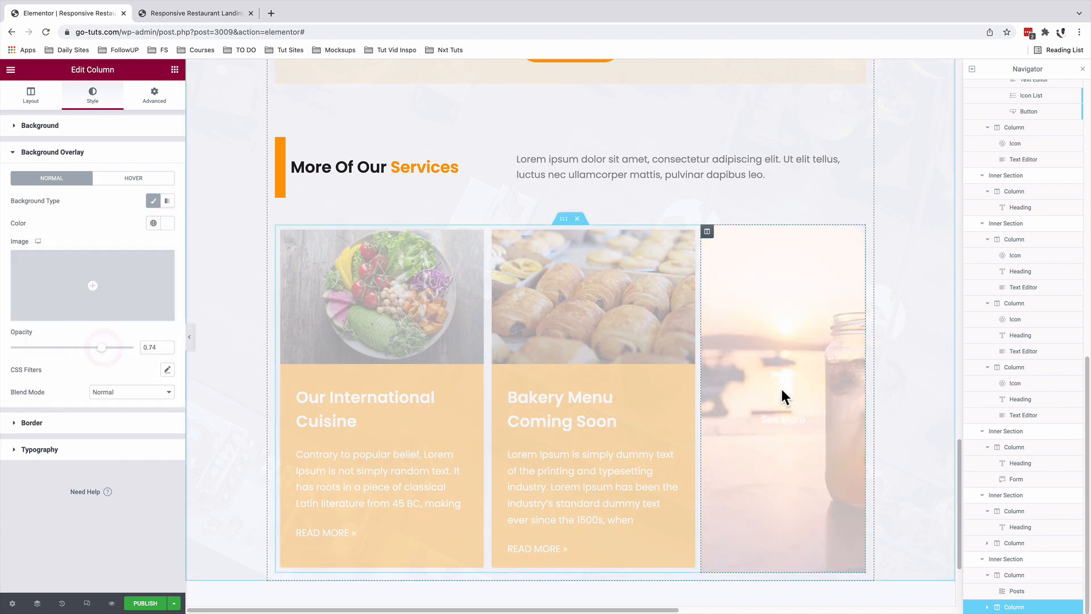
Step: Set the See More arrow icon's primary color to the global color Yellow and open its hover color for editing
{"action": "left_click", "coordinate": [854, 368]}
{"action": "left_click", "coordinate": [154, 174]}
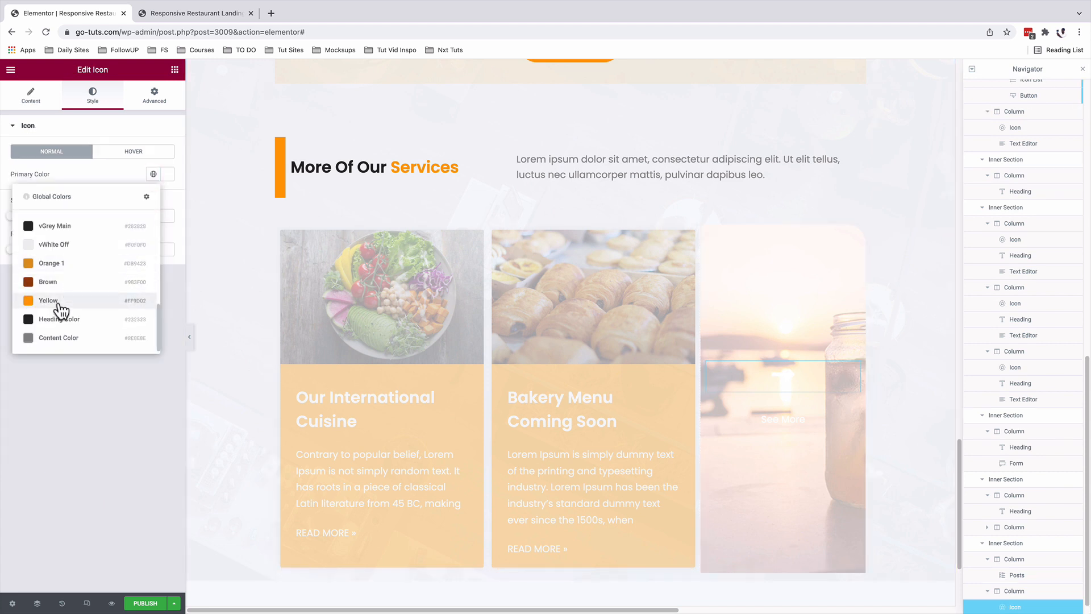
{"action": "left_click", "coordinate": [58, 302]}
{"action": "left_click", "coordinate": [135, 152]}
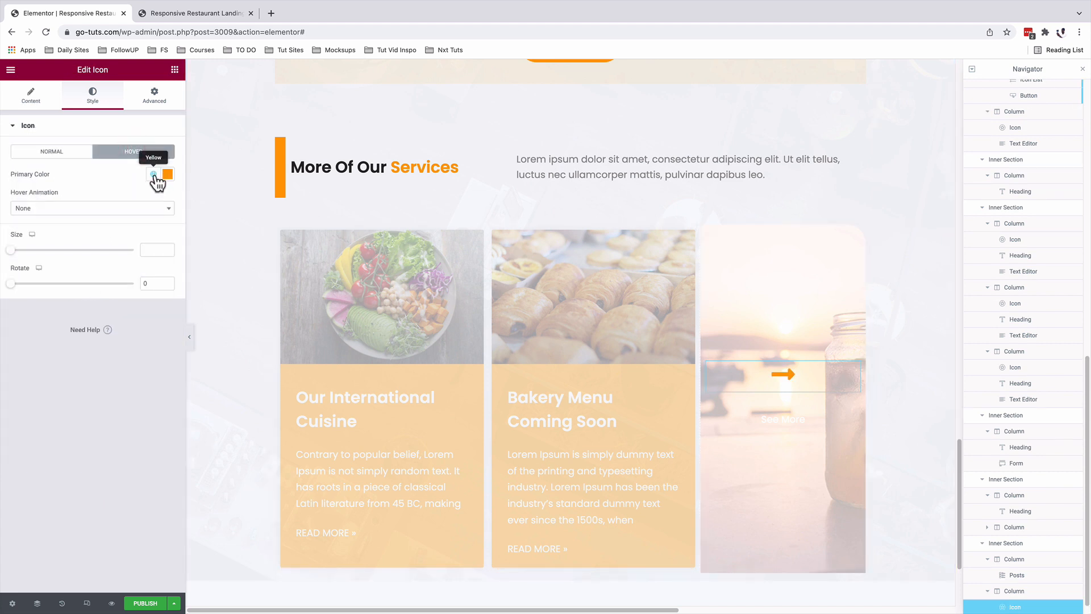
{"action": "left_click", "coordinate": [153, 174]}
{"action": "left_click", "coordinate": [168, 175]}
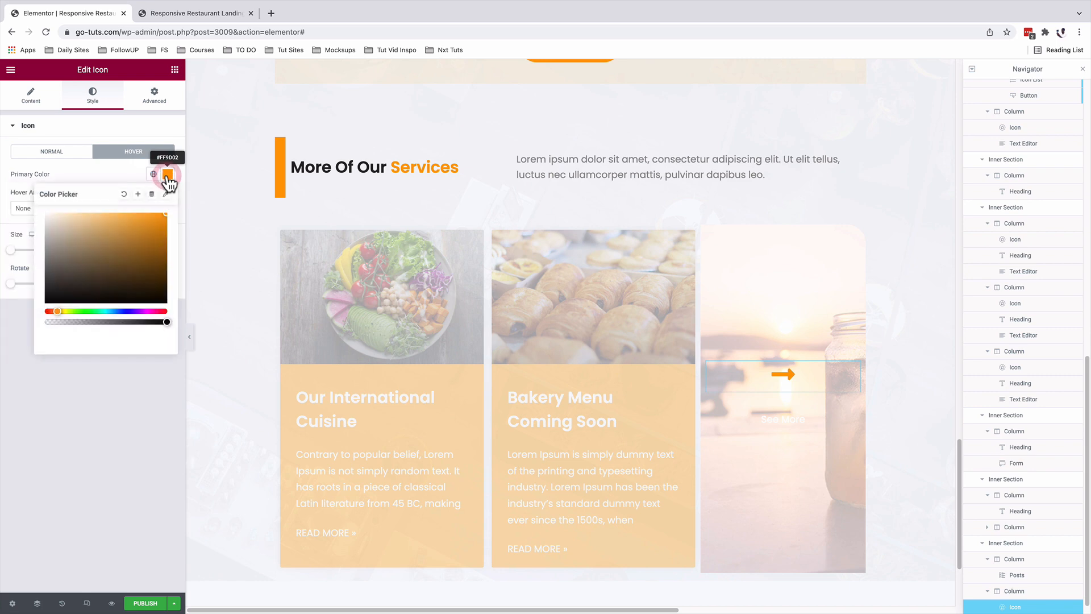
{"action": "left_click", "coordinate": [168, 175]}
{"action": "left_click", "coordinate": [168, 175]}
{"action": "left_click", "coordinate": [174, 603]}
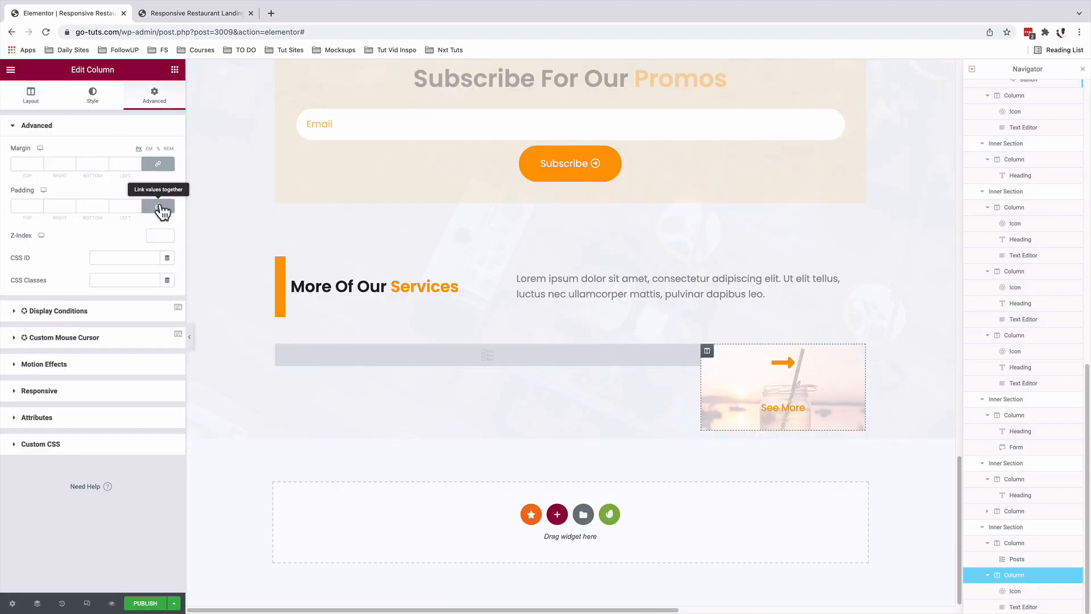
Step: Set the See More column's padding to 0 on all sides and the post cards column's right margin to 15 px
{"action": "left_click", "coordinate": [159, 207]}
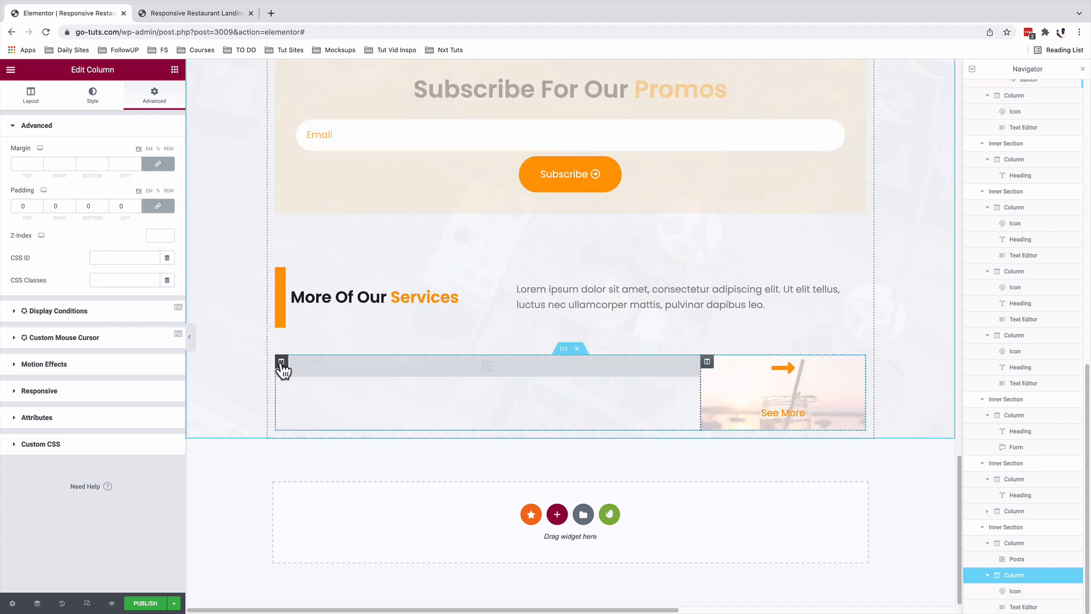
{"action": "left_click", "coordinate": [282, 364]}
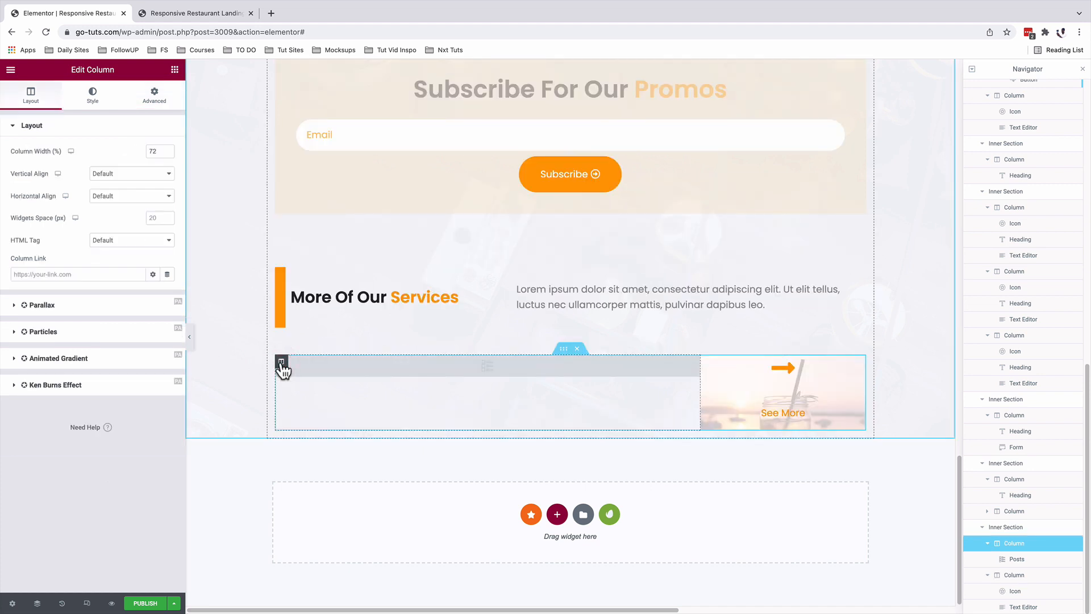
{"action": "left_click", "coordinate": [156, 98]}
{"action": "left_click", "coordinate": [52, 165]}
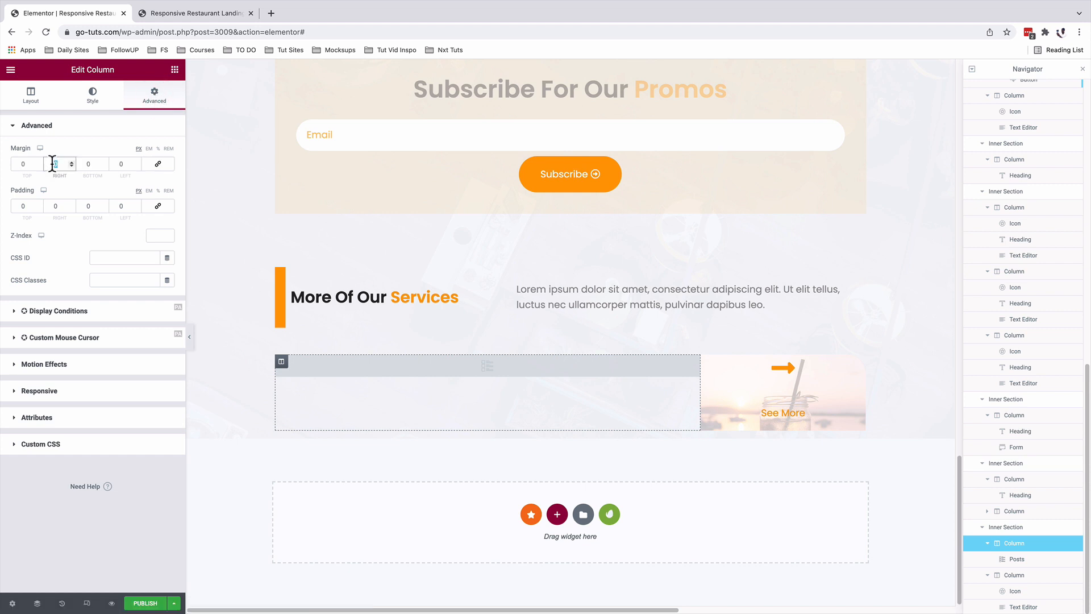
{"action": "type", "text": "15"}
Step: Publish the landing page and switch to its preview
{"action": "left_click", "coordinate": [145, 604]}
{"action": "left_click", "coordinate": [164, 14]}
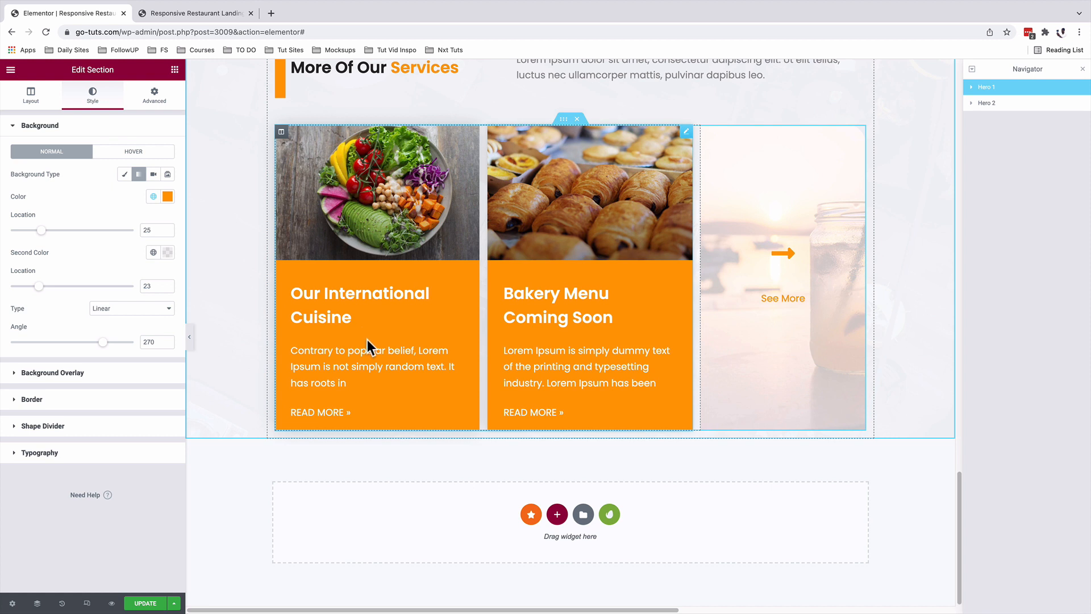
Step: Add a two-column section below the services section and set its first column's width to 20%
{"action": "left_click", "coordinate": [557, 514]}
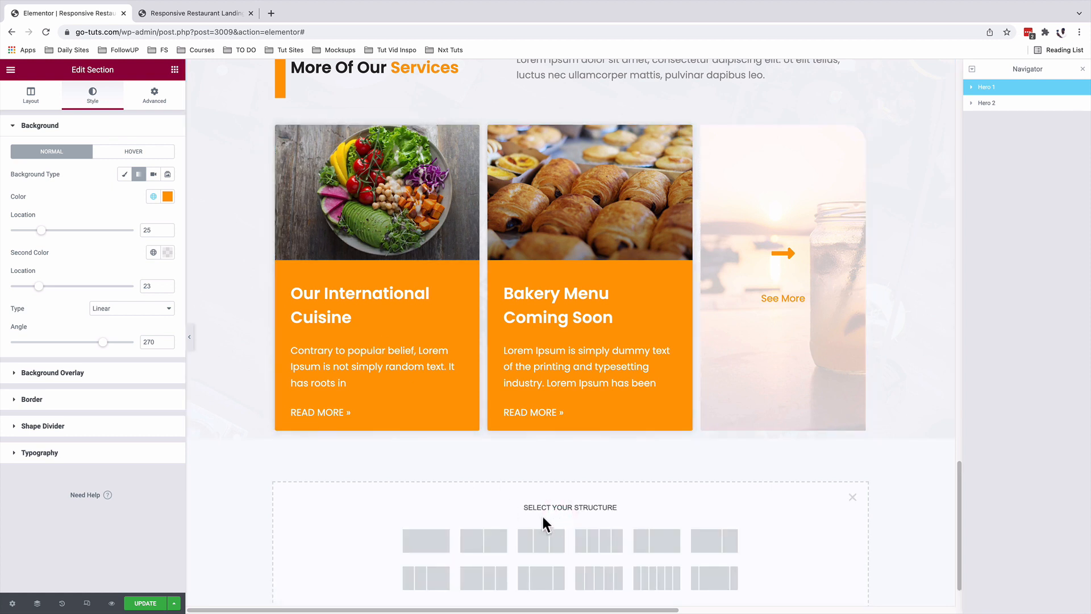
{"action": "left_click", "coordinate": [483, 543]}
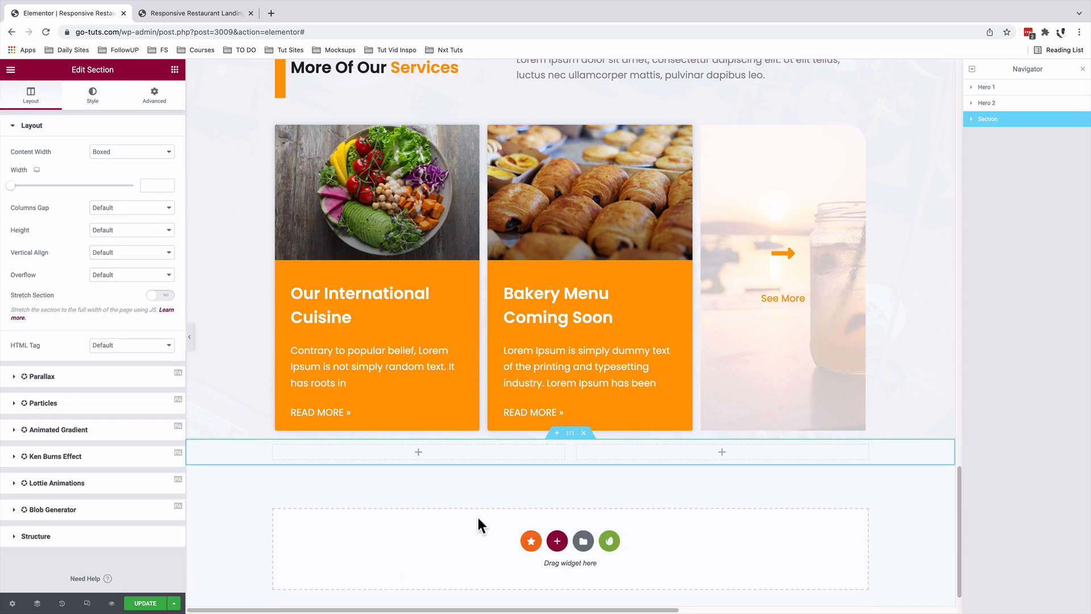
{"action": "left_click", "coordinate": [274, 446]}
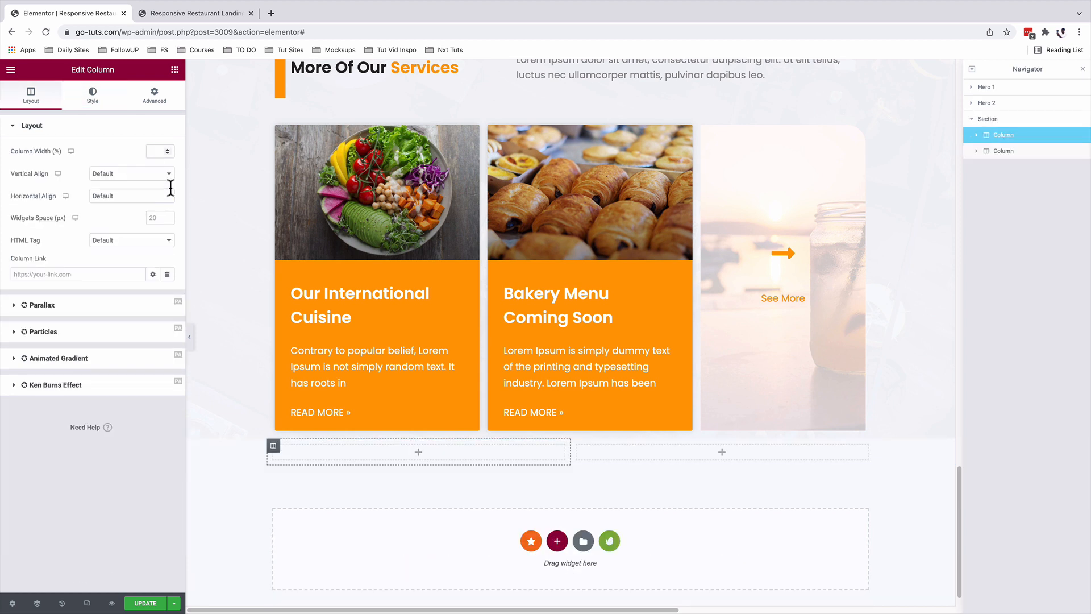
{"action": "left_click", "coordinate": [152, 151]}
{"action": "type", "text": "20"}
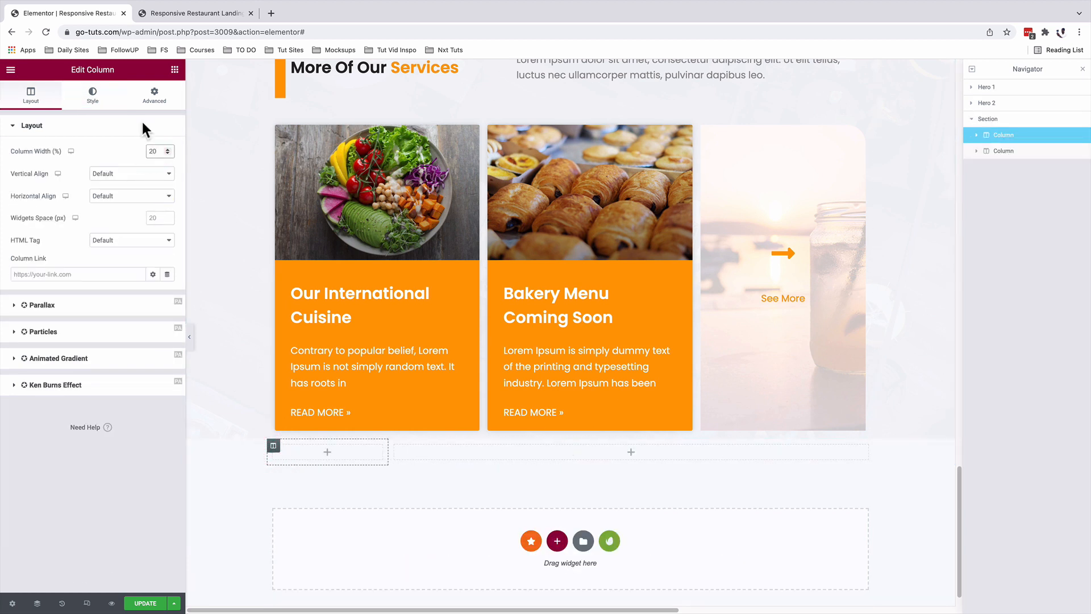
Step: Add a Heading widget with the title "Go Foods" to the new section's narrow first column
{"action": "left_click", "coordinate": [175, 69]}
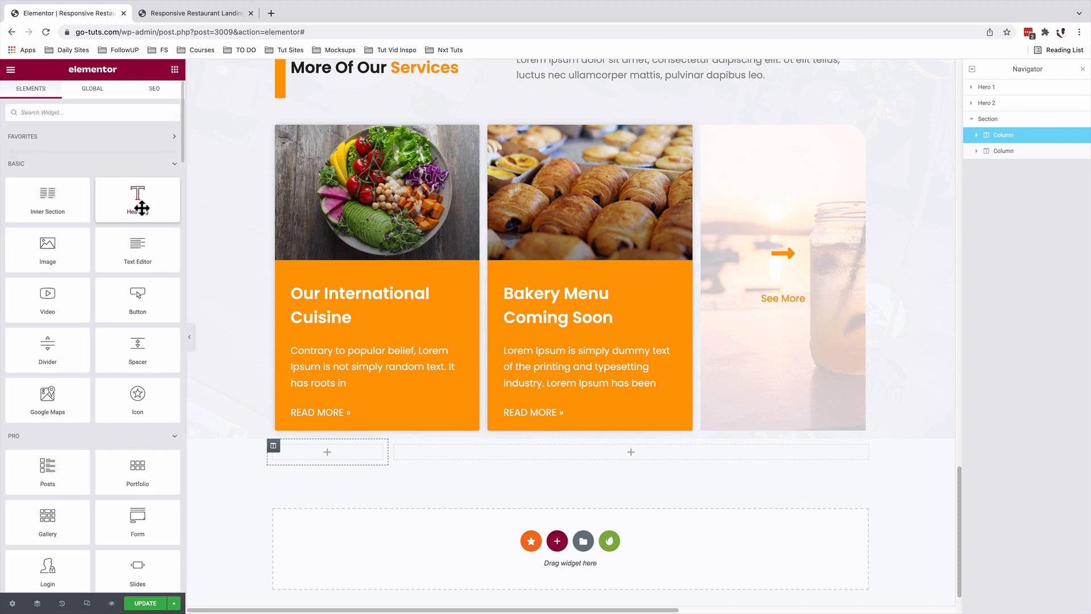
{"action": "left_click_drag", "start_coordinate": [142, 208], "coordinate": [322, 452]}
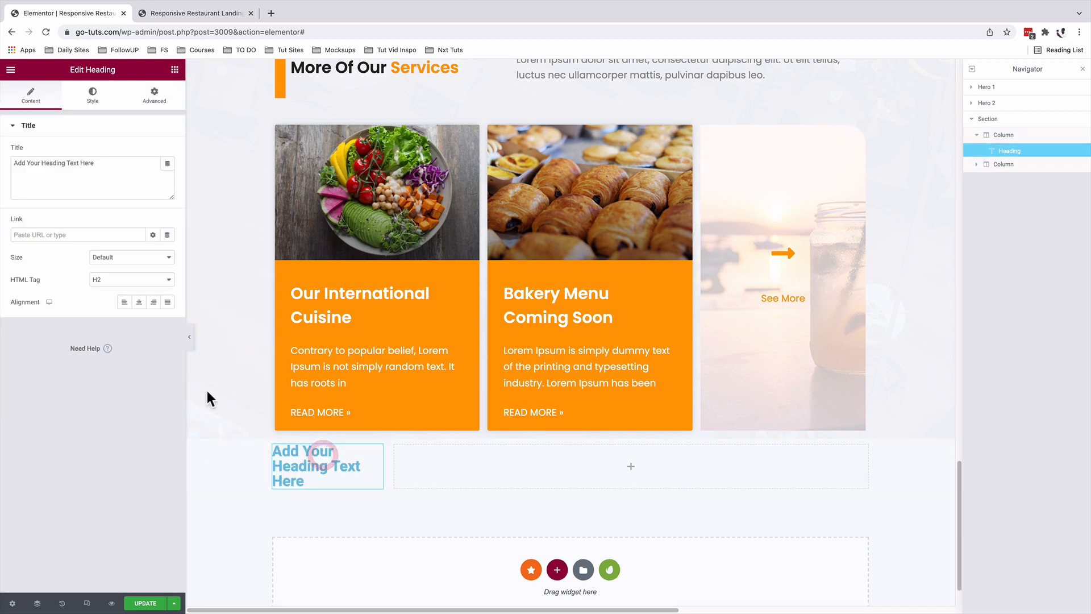
{"action": "left_click", "coordinate": [66, 160]}
{"action": "triple_click", "coordinate": [64, 163]}
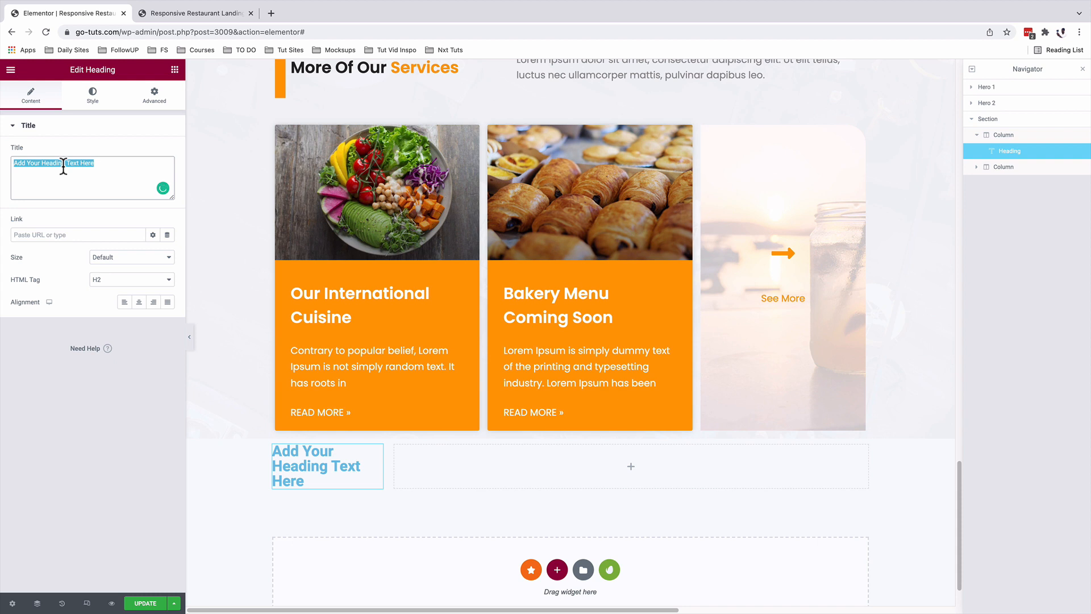
{"action": "type", "text": "Go Foods"}
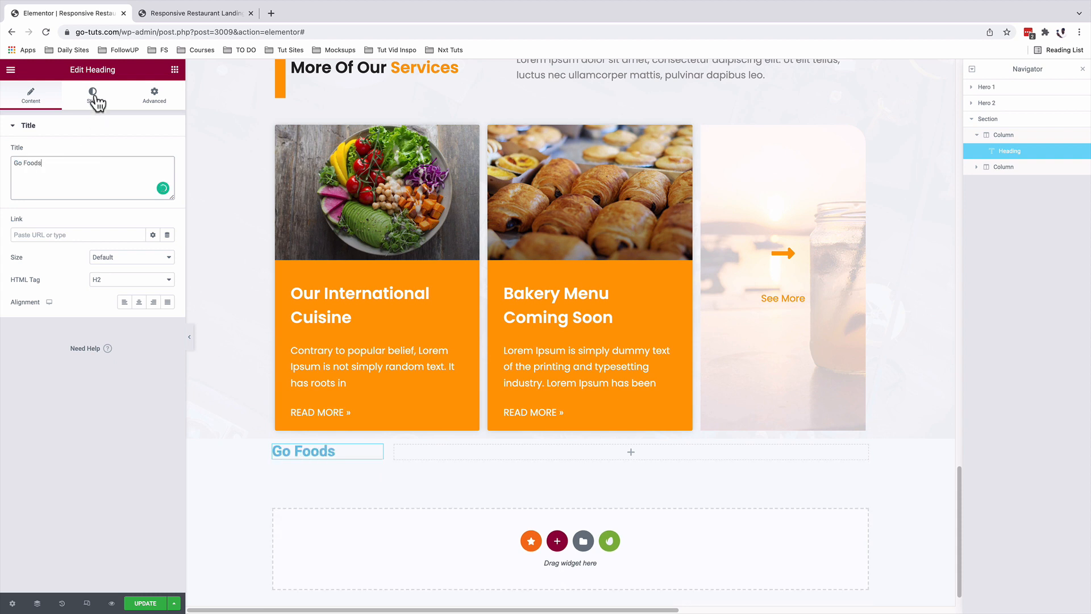
Step: Give the Go Foods heading the Yellow global text color and the Main Heading global font
{"action": "left_click", "coordinate": [97, 104]}
{"action": "left_click", "coordinate": [153, 152]}
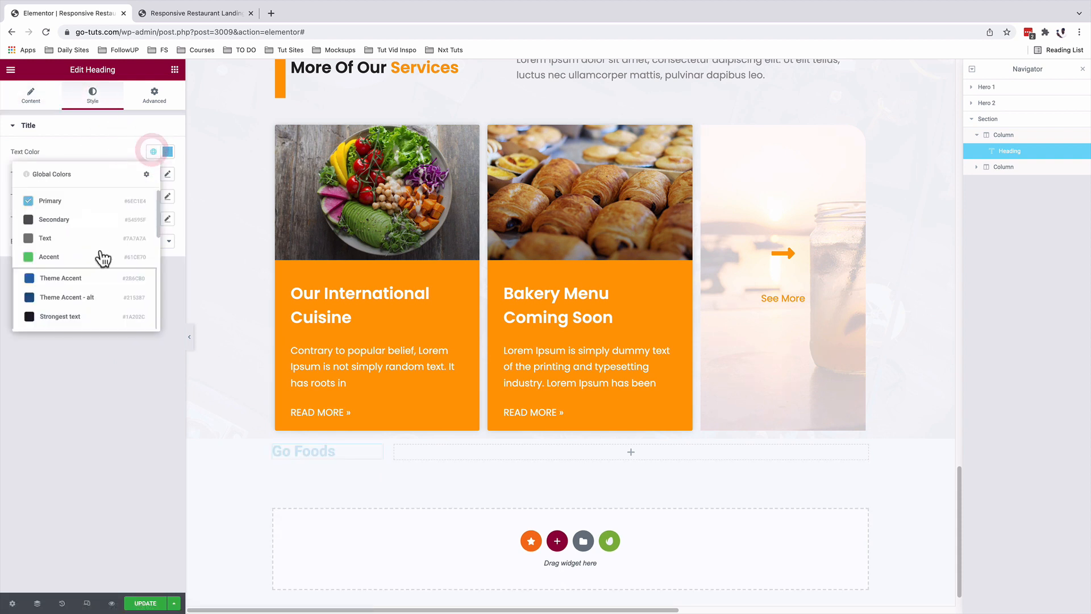
{"action": "scroll", "coordinate": [86, 261], "scroll_direction": "down", "scroll_amount": 3}
{"action": "left_click", "coordinate": [67, 278]}
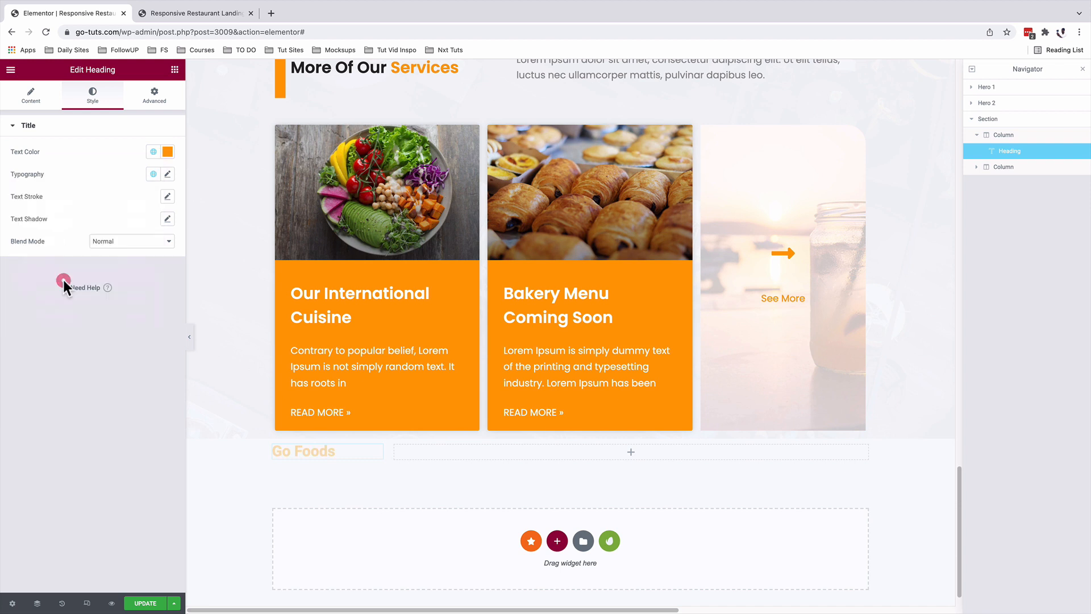
{"action": "left_click", "coordinate": [152, 175]}
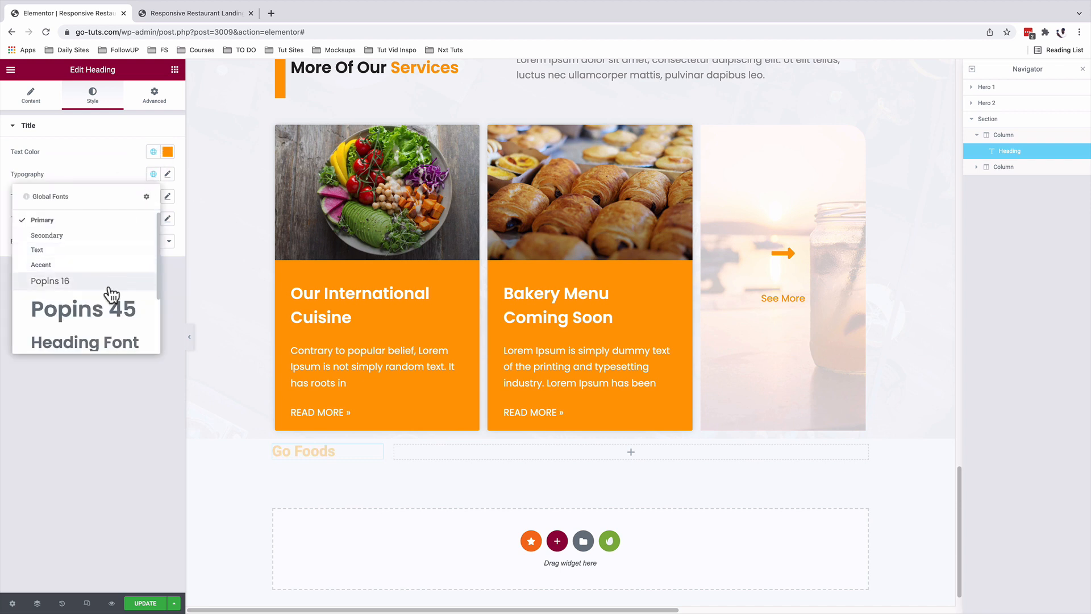
{"action": "scroll", "coordinate": [108, 286], "scroll_direction": "down", "scroll_amount": 3}
{"action": "left_click", "coordinate": [98, 312]}
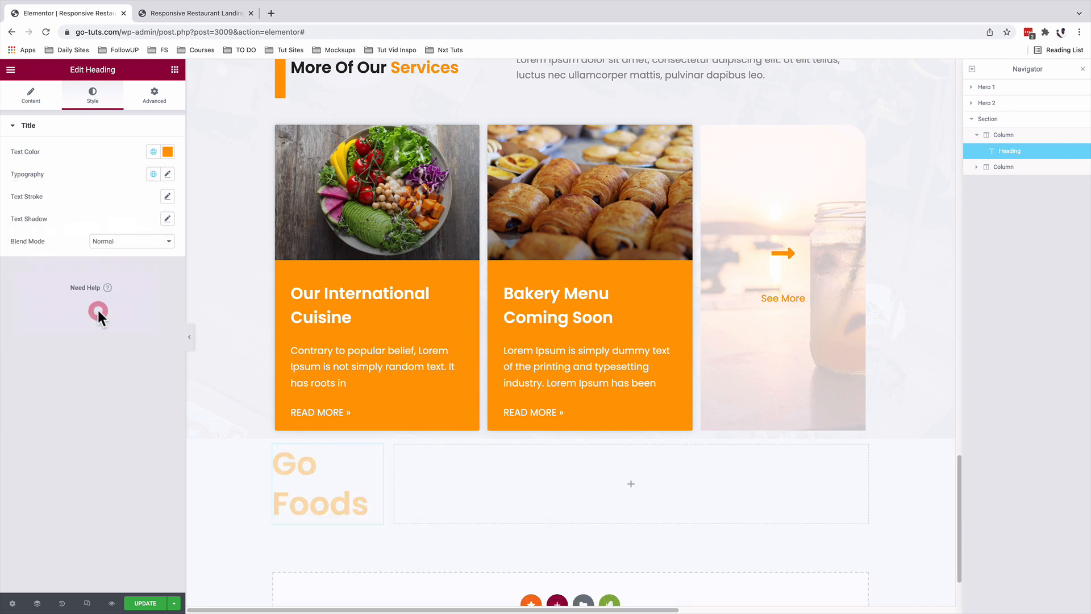
Step: Add a Nav Menu widget to the section's wider second column and set its menu to Restaurant Landing
{"action": "left_click", "coordinate": [175, 70]}
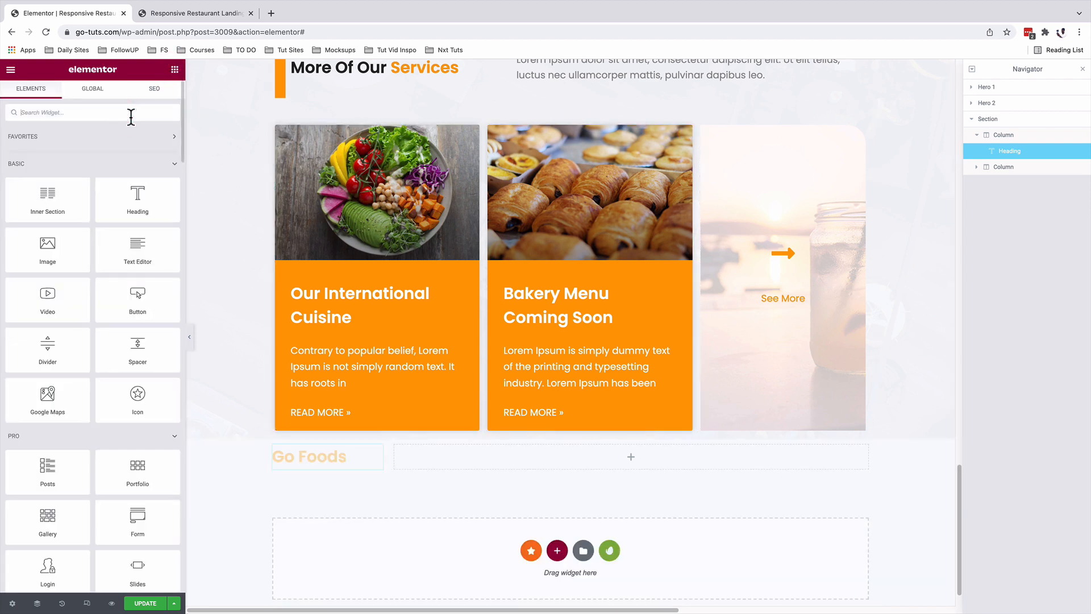
{"action": "type", "text": "nav"}
{"action": "left_click_drag", "start_coordinate": [133, 128], "coordinate": [500, 458]}
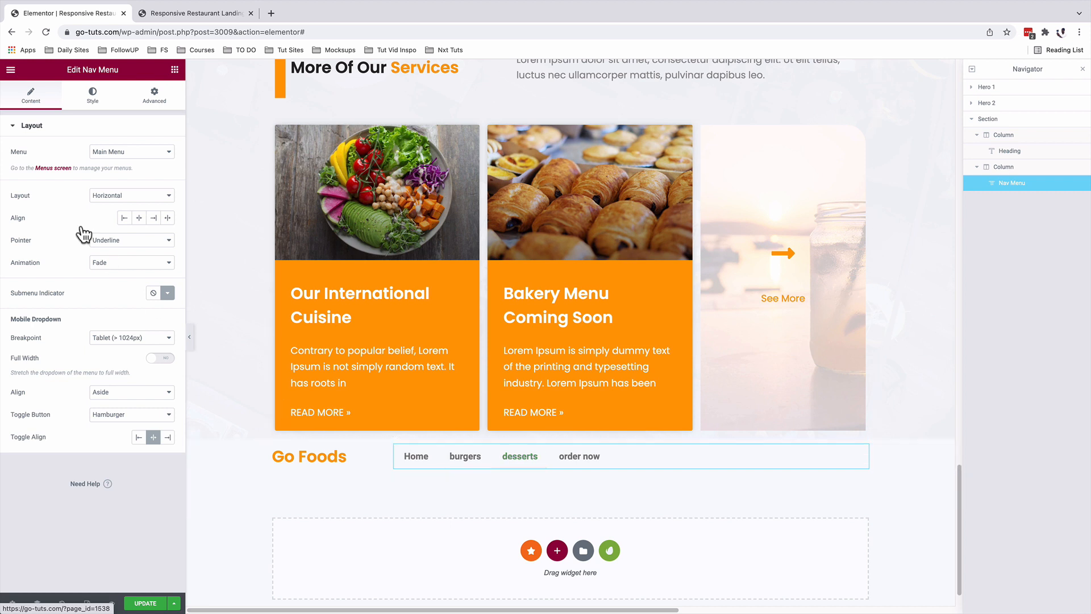
{"action": "left_click", "coordinate": [117, 156]}
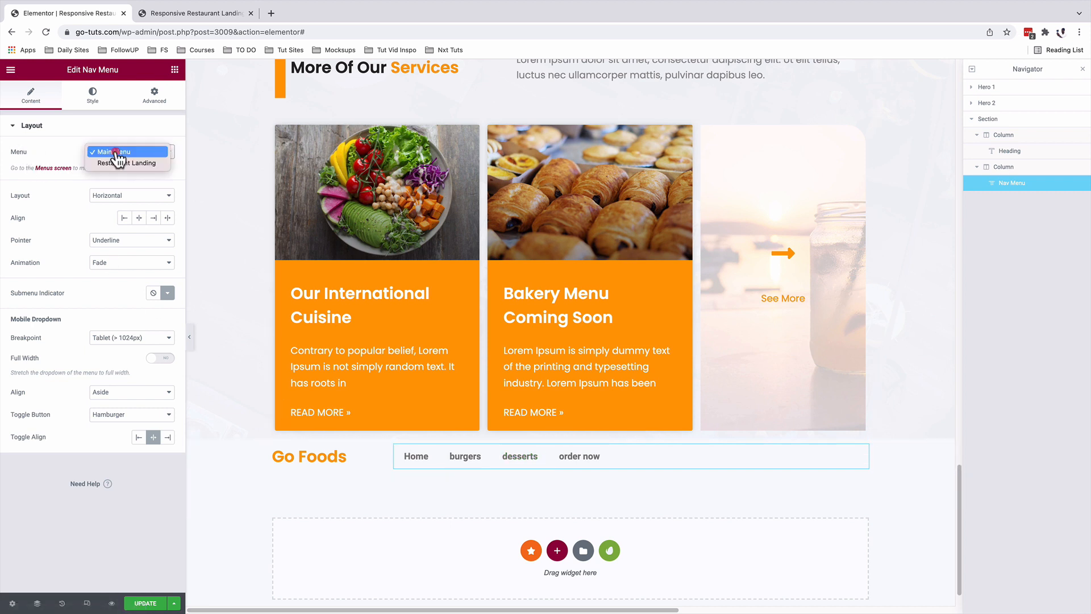
{"action": "left_click", "coordinate": [116, 168]}
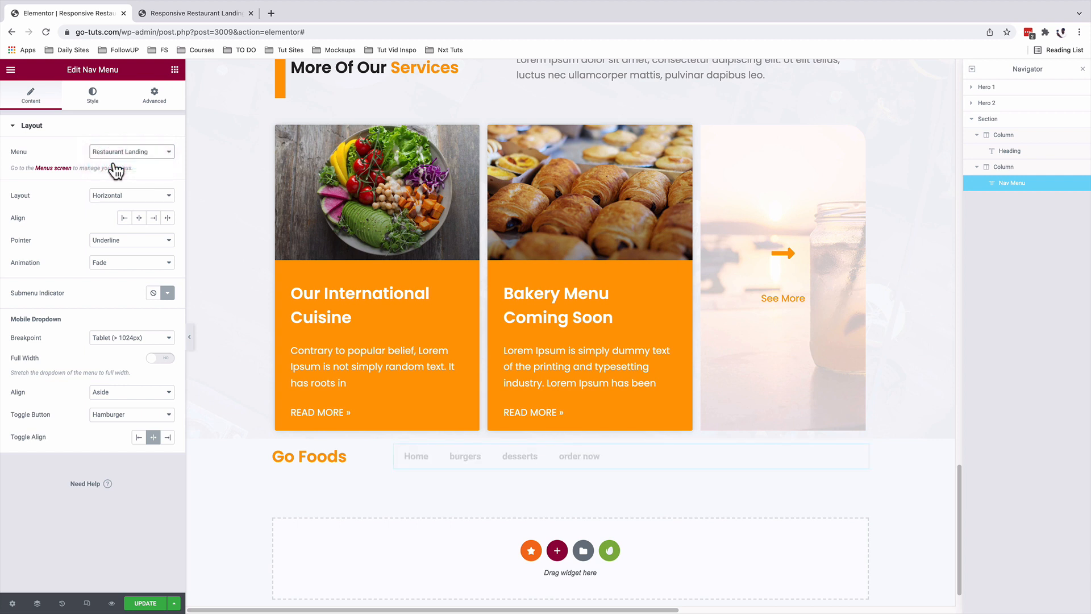
Step: Find the WordPress Menus page with the Finder by searching "menu", examine the Restaurant Landing menu's structure and return to the page editor
{"action": "key", "text": "ctrl+e"}
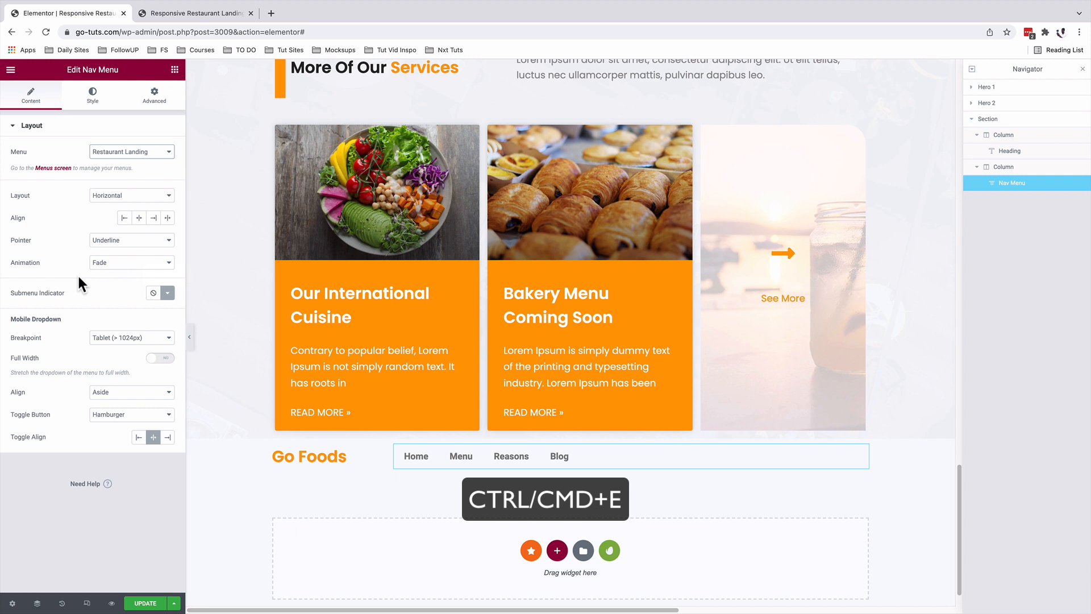
{"action": "key", "text": "super+e"}
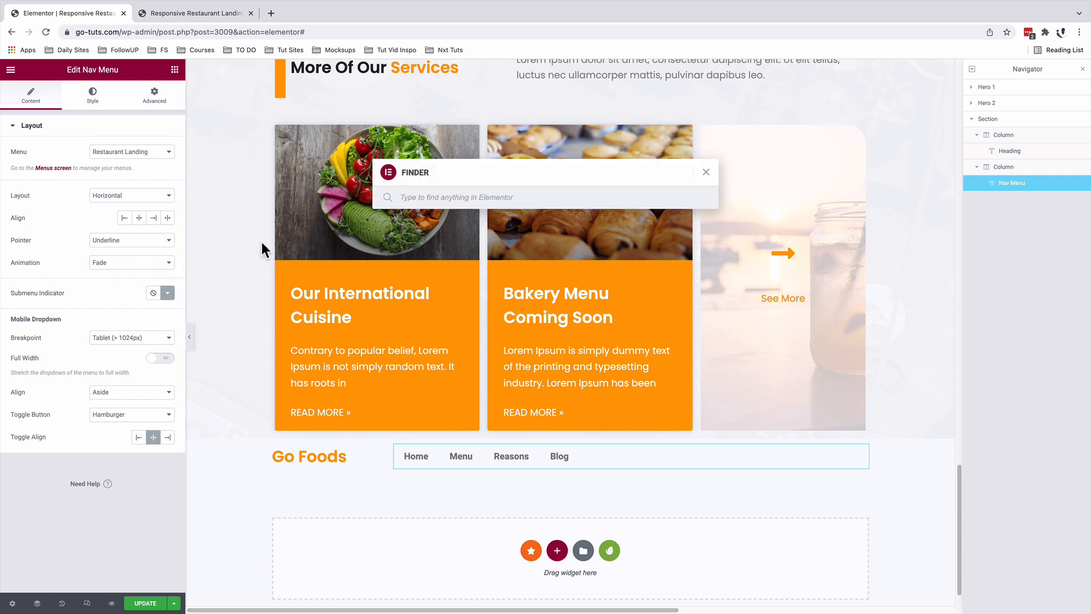
{"action": "type", "text": "menu"}
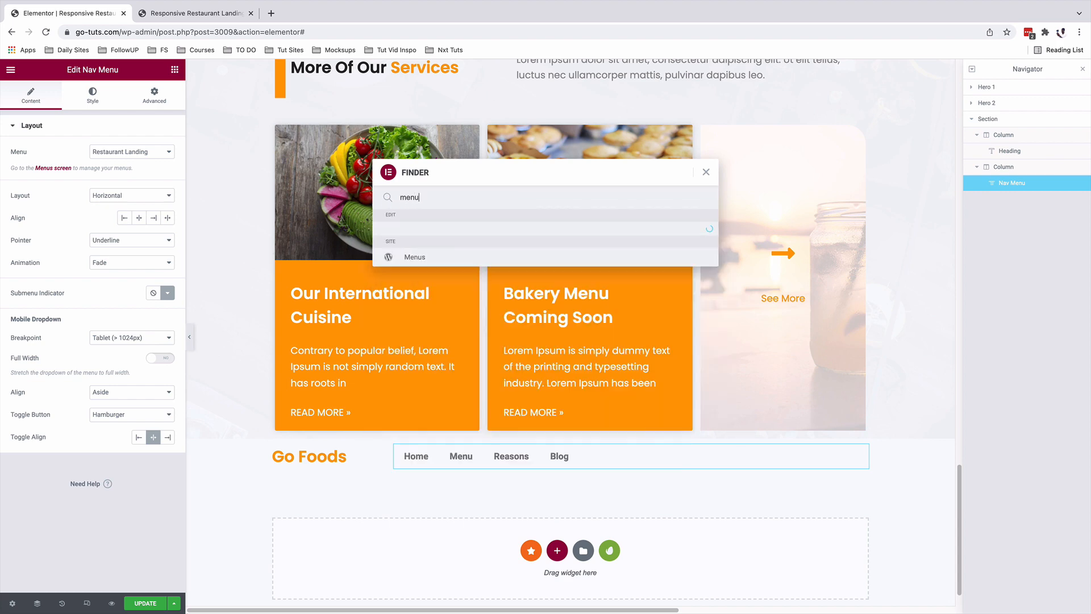
{"action": "key", "text": "Return"}
{"action": "scroll", "coordinate": [480, 275], "scroll_direction": "down", "scroll_amount": 3}
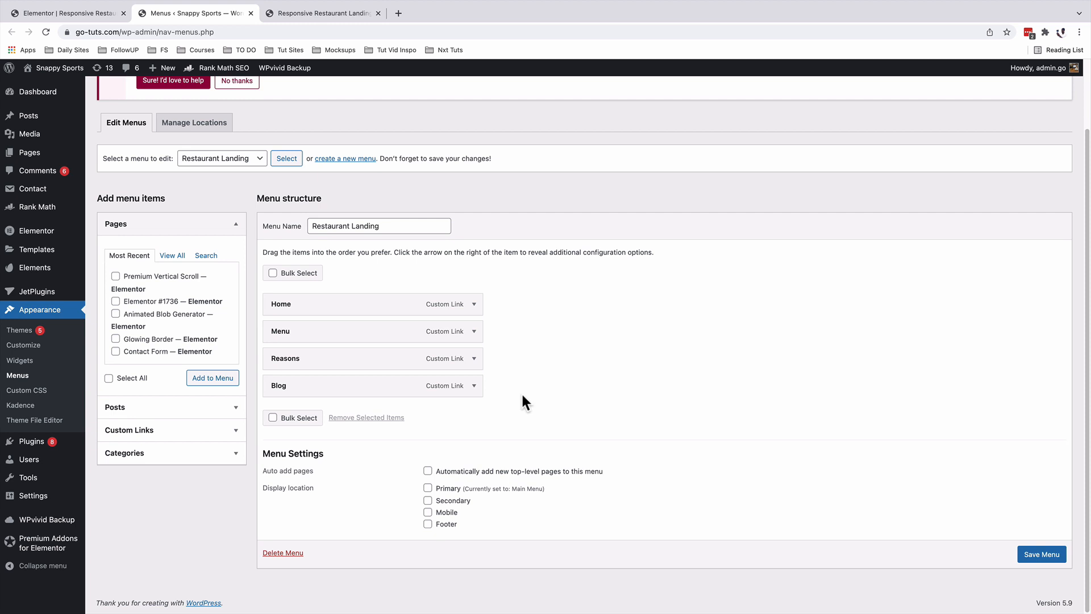
{"action": "left_click", "coordinate": [251, 13]}
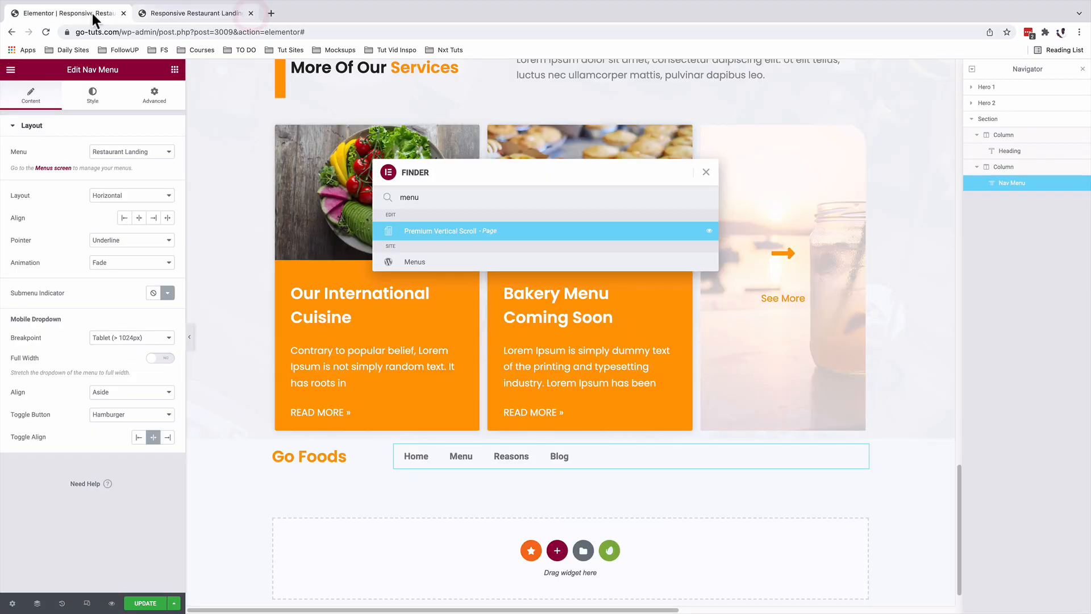
{"action": "left_click", "coordinate": [64, 152]}
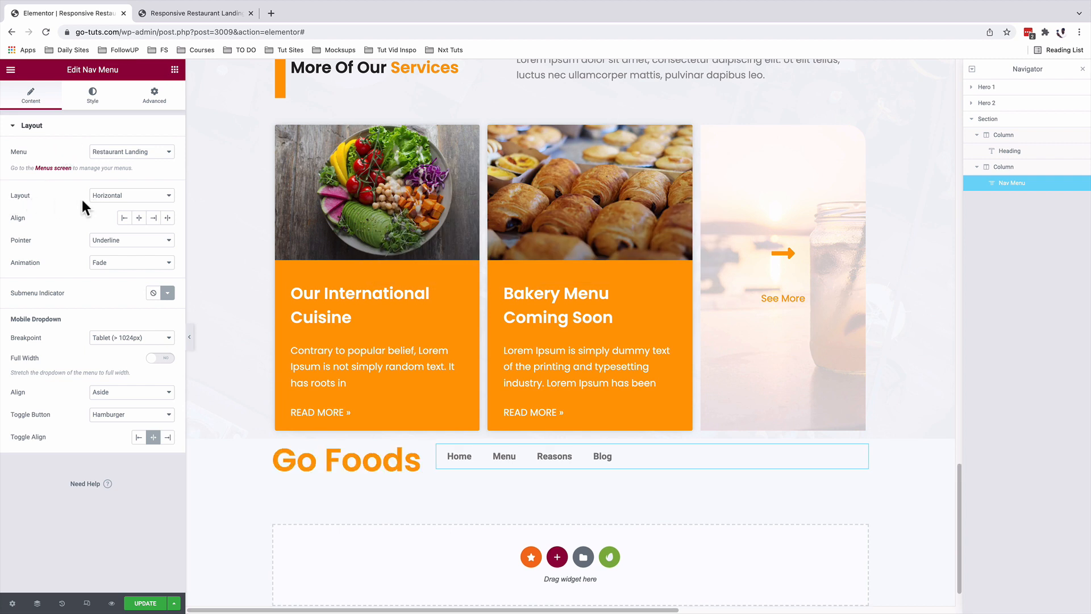
Step: Set the nav menu's pointer to None, its alignment to left and its mobile dropdown breakpoint to Mobile (> 767px)
{"action": "left_click", "coordinate": [116, 240]}
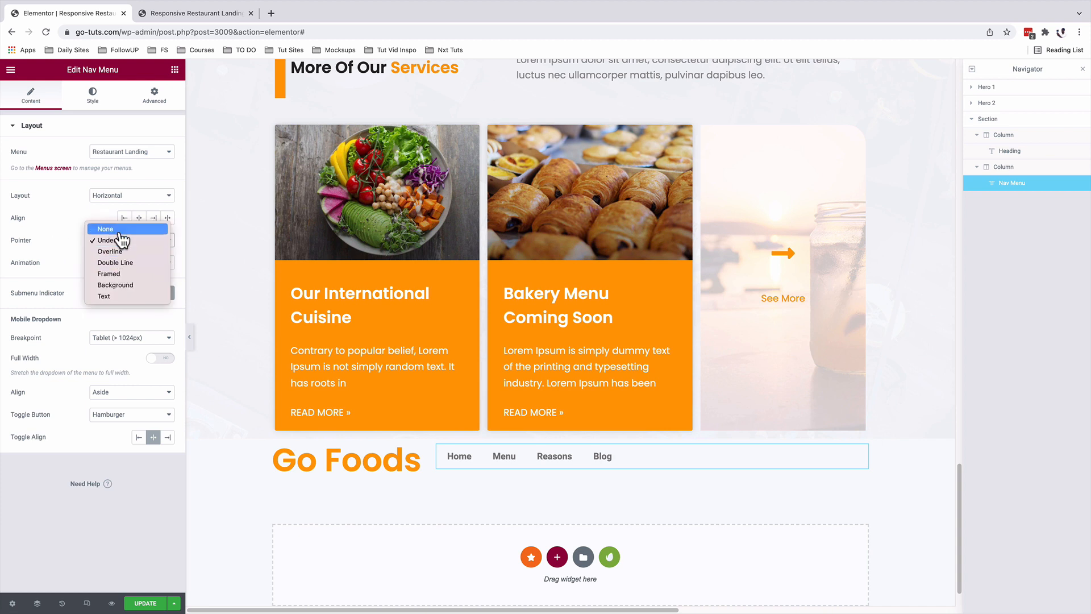
{"action": "left_click", "coordinate": [119, 229]}
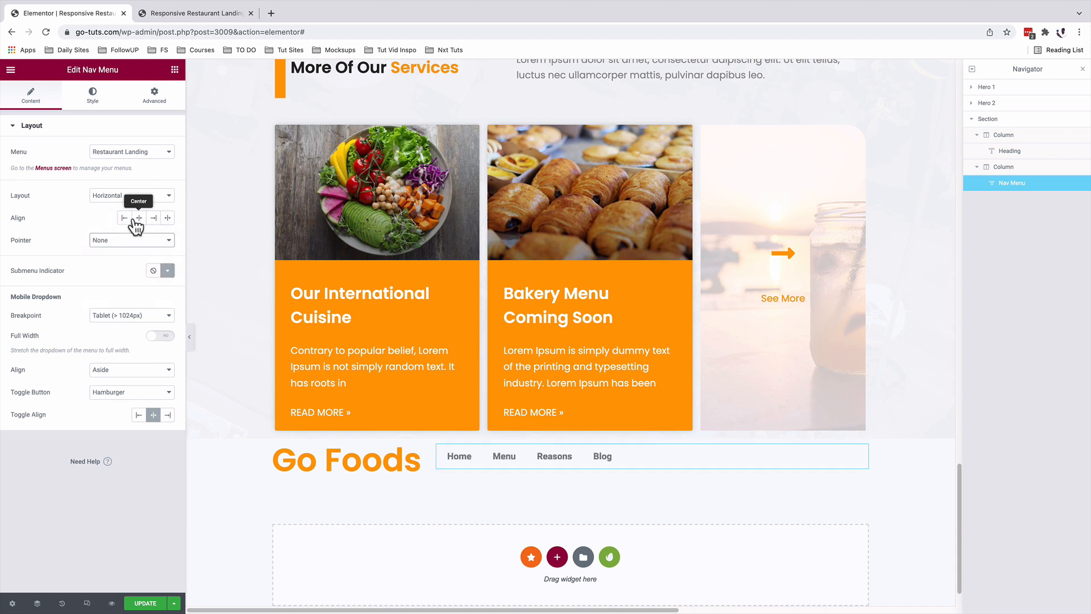
{"action": "left_click", "coordinate": [123, 218]}
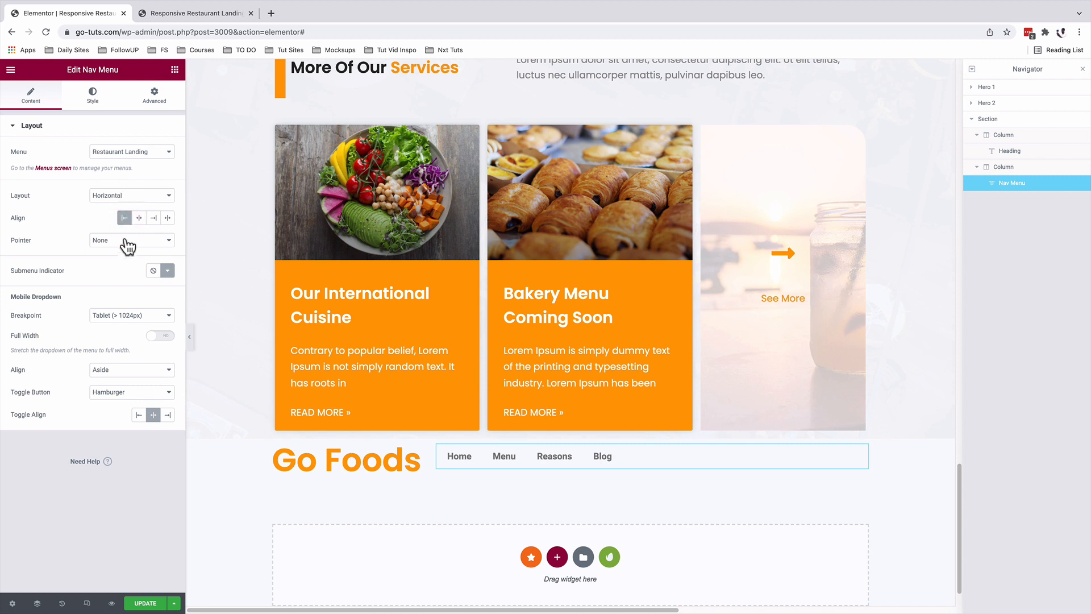
{"action": "left_click", "coordinate": [117, 314]}
{"action": "left_click", "coordinate": [112, 276]}
{"action": "left_click", "coordinate": [116, 315]}
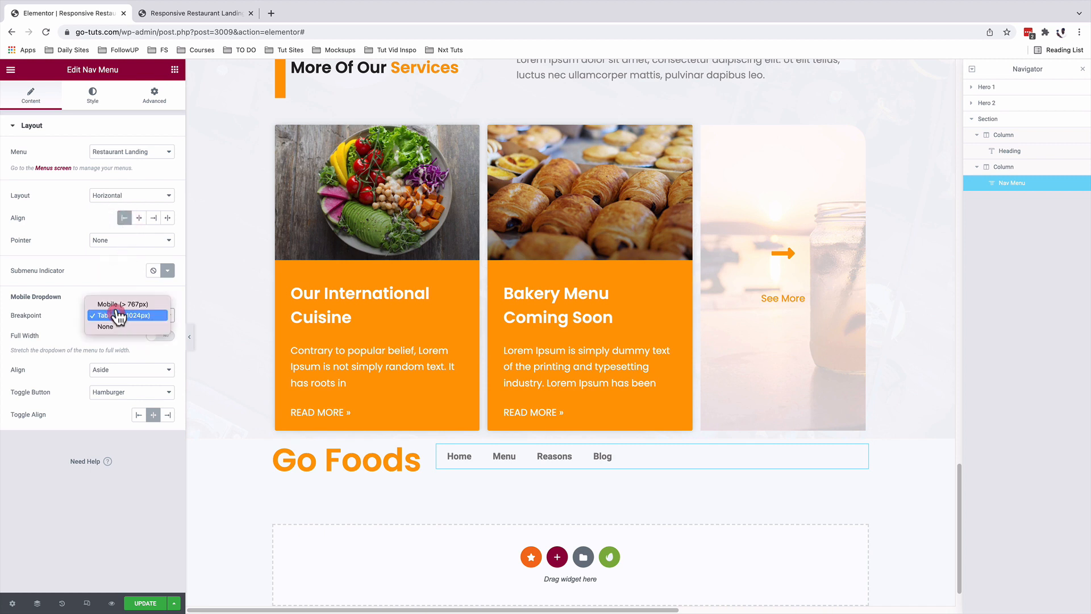
{"action": "left_click", "coordinate": [118, 307]}
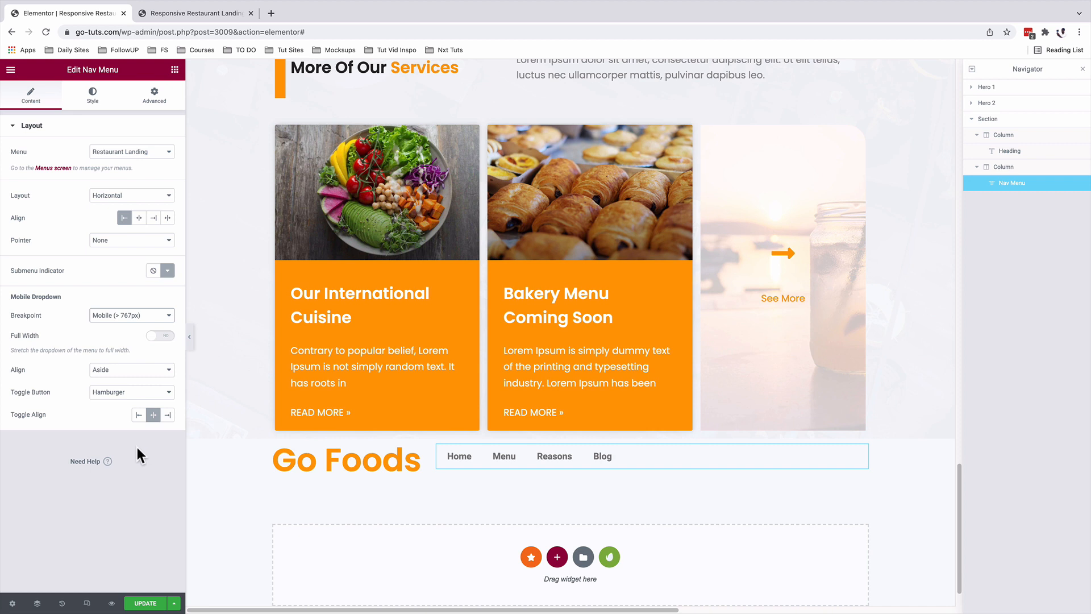
Step: Style the main menu items with the Content Text global font and the Heading Color global text color
{"action": "left_click", "coordinate": [95, 102]}
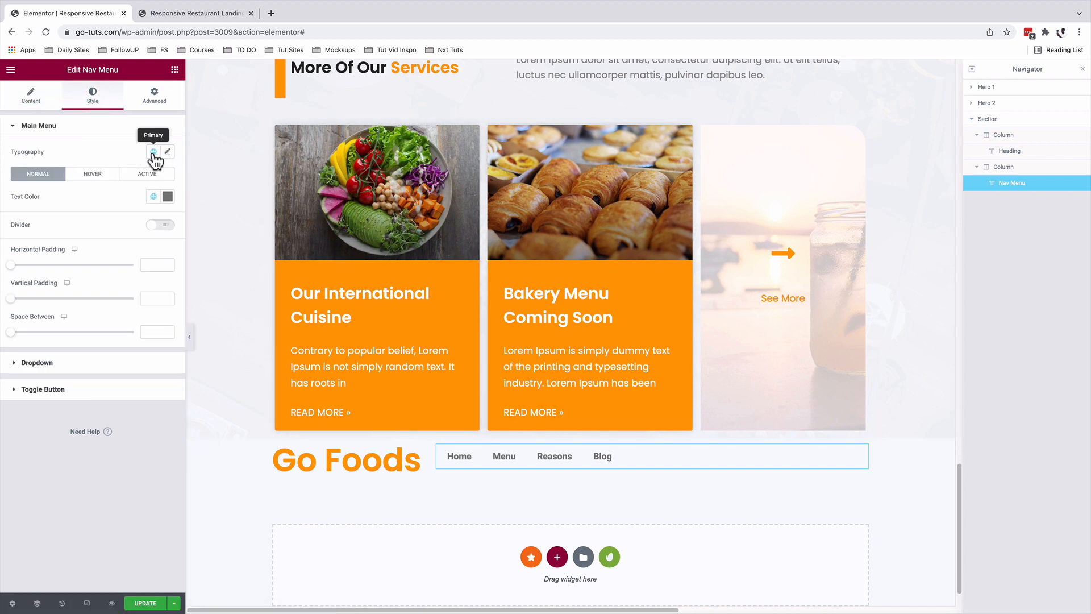
{"action": "left_click", "coordinate": [154, 151]}
{"action": "scroll", "coordinate": [108, 281], "scroll_direction": "down", "scroll_amount": 3}
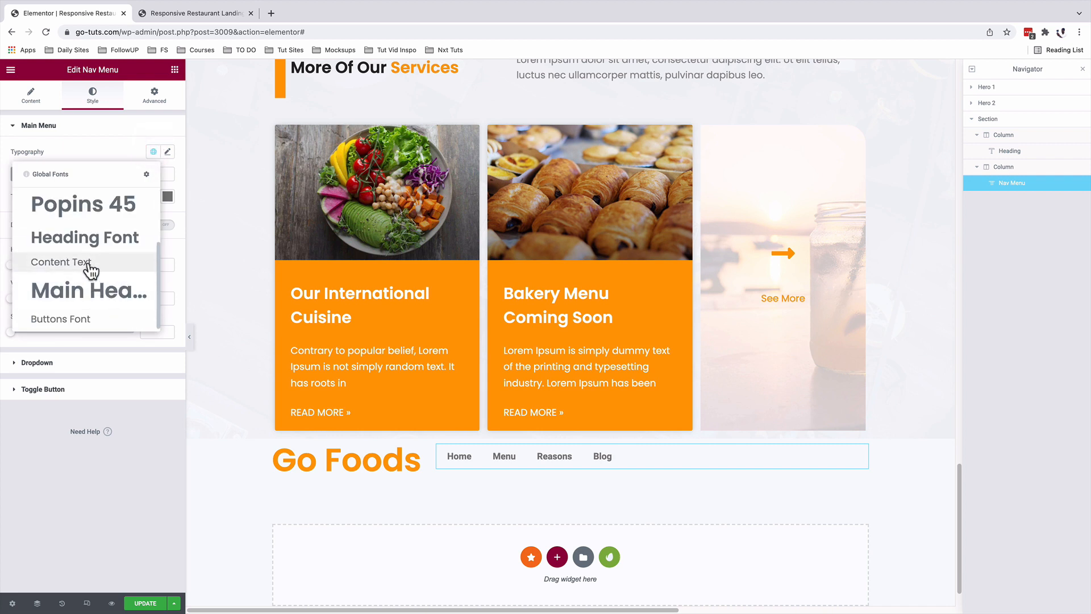
{"action": "left_click", "coordinate": [88, 263]}
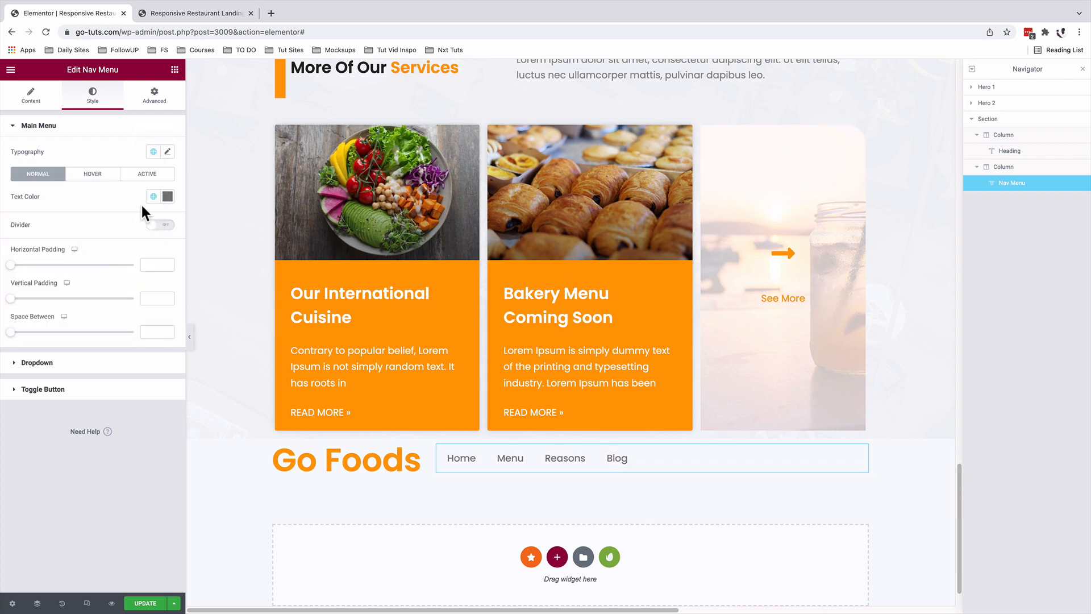
{"action": "left_click", "coordinate": [153, 197]}
{"action": "scroll", "coordinate": [102, 289], "scroll_direction": "down", "scroll_amount": 5}
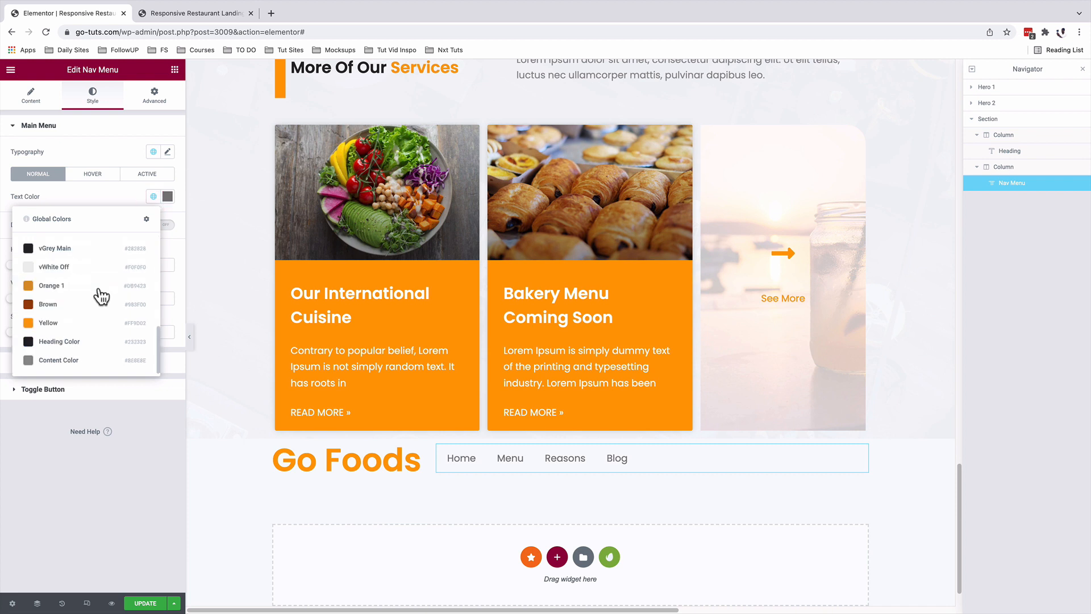
{"action": "left_click", "coordinate": [85, 343]}
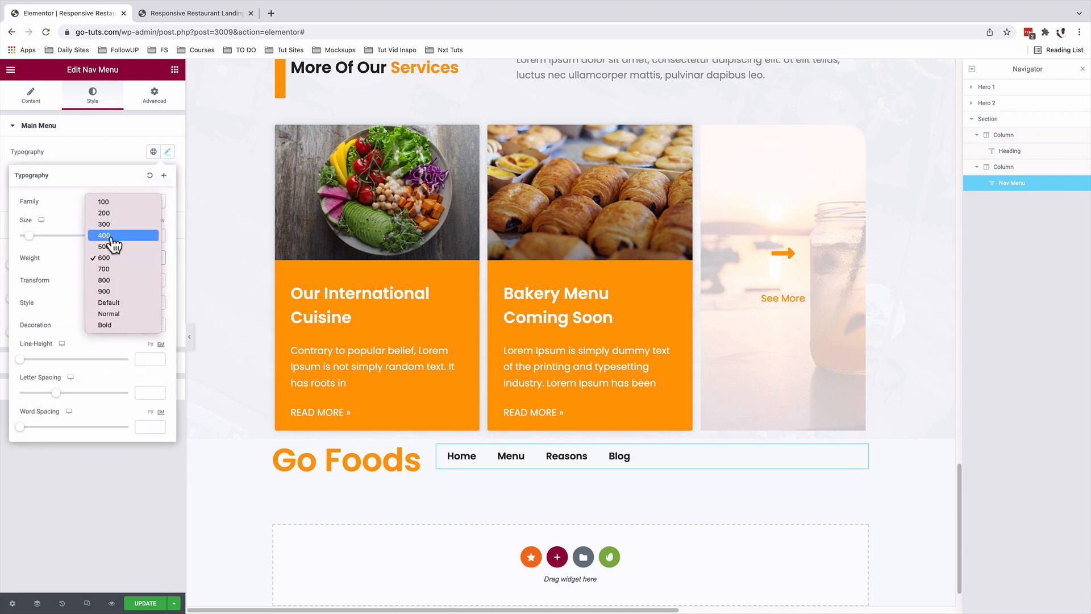
Step: Compare weight 400 for the main menu's typography and settle on a weight of 600
{"action": "left_click", "coordinate": [111, 236]}
{"action": "left_click", "coordinate": [111, 254]}
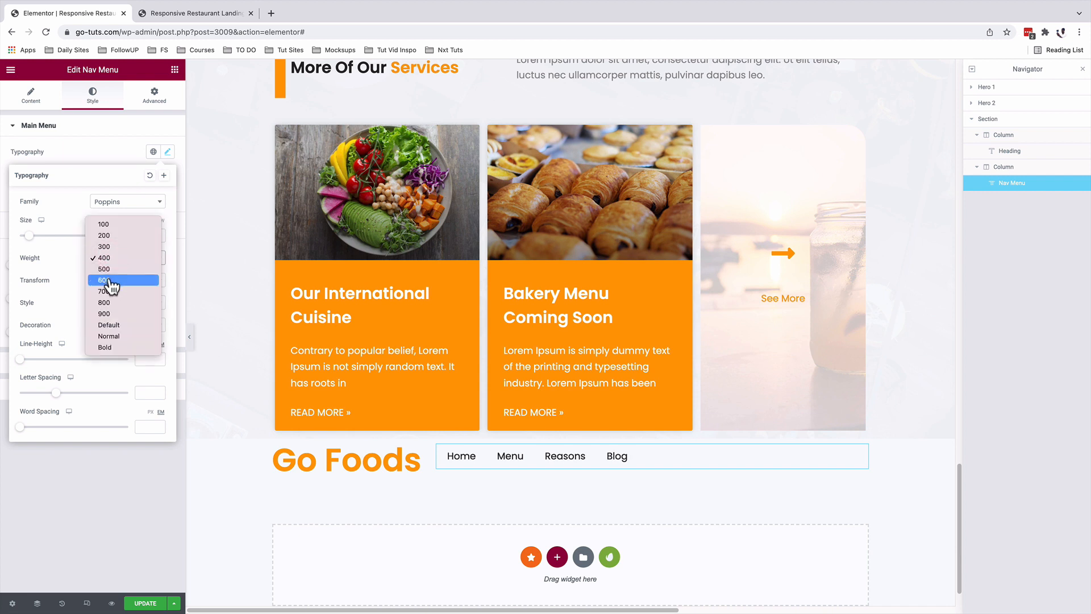
{"action": "left_click", "coordinate": [109, 278]}
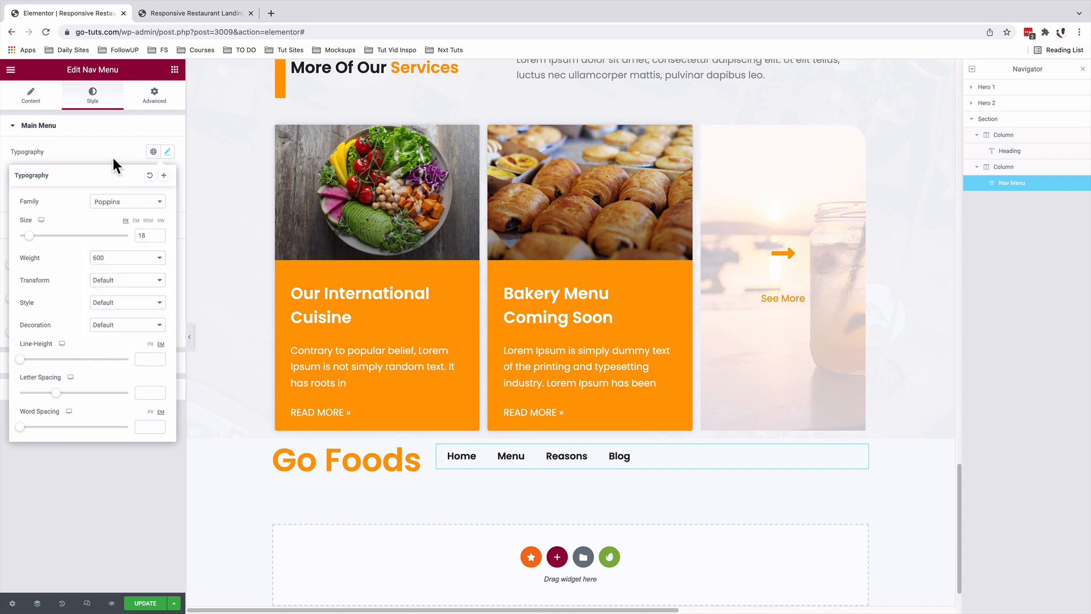
{"action": "left_click", "coordinate": [166, 155]}
Step: Set the main menu's horizontal padding to 13 and the space between its items to 25
{"action": "left_click", "coordinate": [149, 264]}
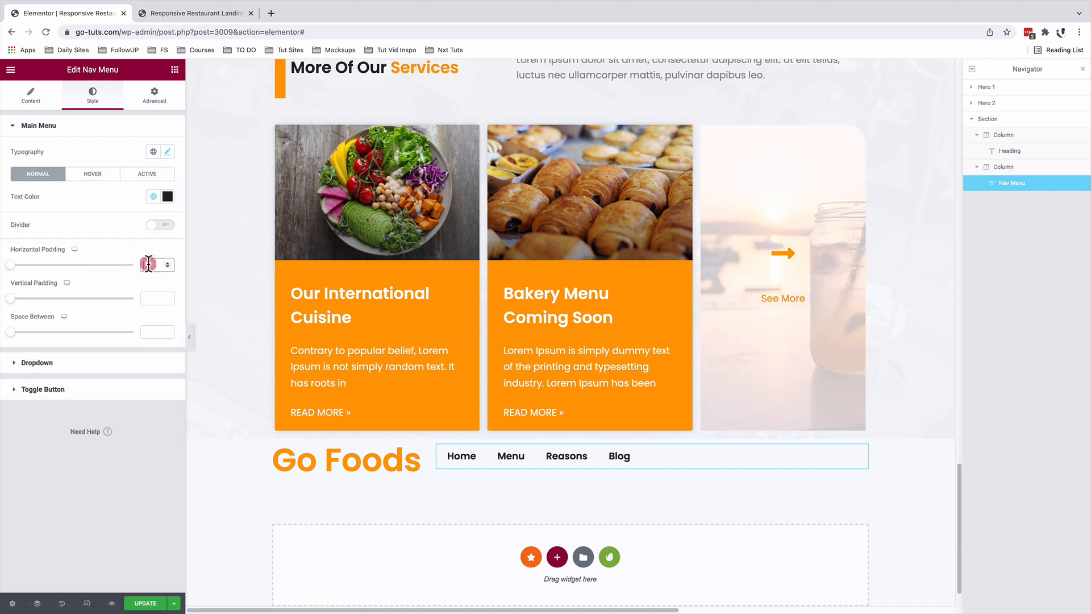
{"action": "type", "text": "13"}
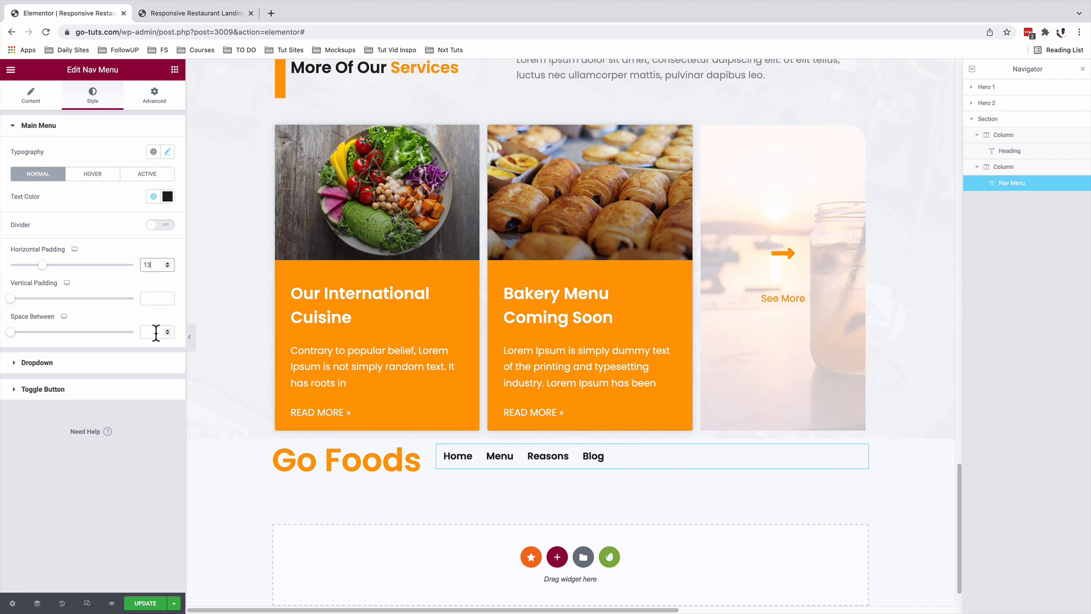
{"action": "left_click", "coordinate": [155, 333]}
{"action": "type", "text": "25"}
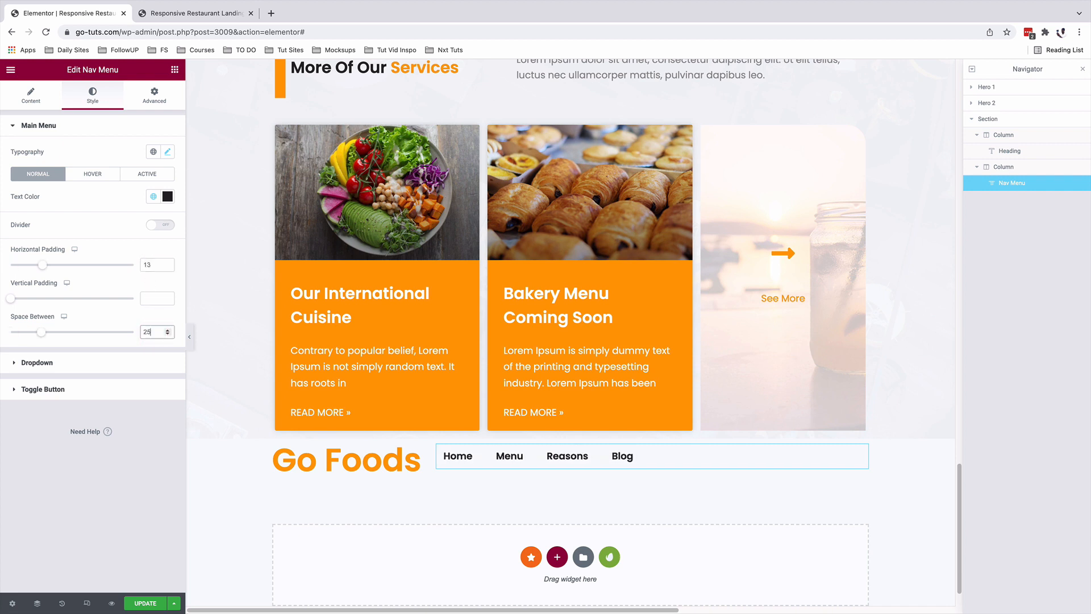
Step: Set the main menu's hover and active text colors to the Yellow global color
{"action": "left_click", "coordinate": [94, 181]}
{"action": "left_click", "coordinate": [154, 196]}
{"action": "scroll", "coordinate": [114, 336], "scroll_direction": "down", "scroll_amount": 3}
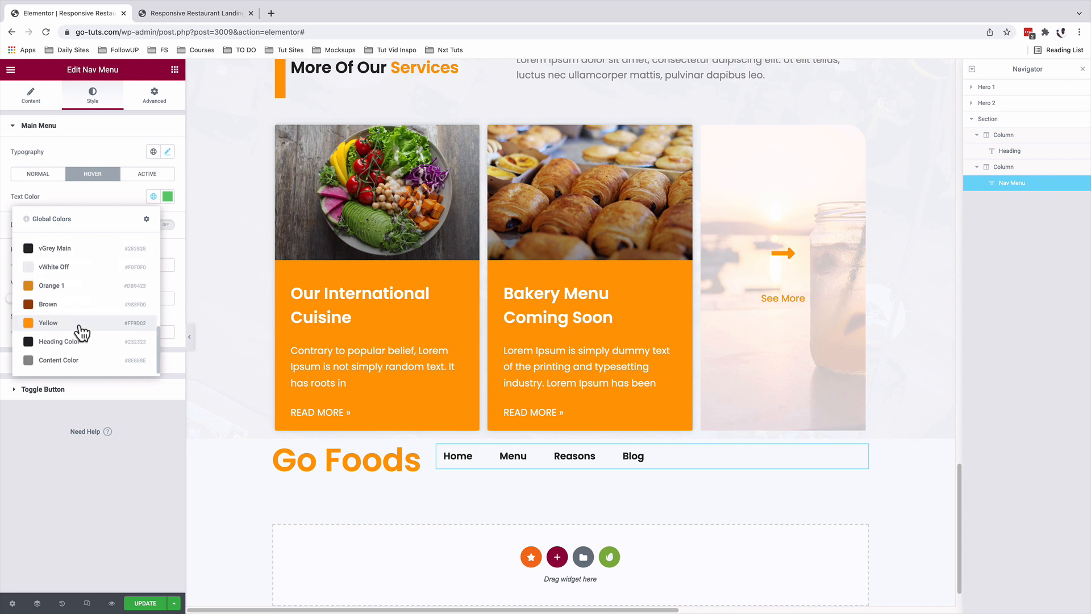
{"action": "left_click", "coordinate": [83, 328]}
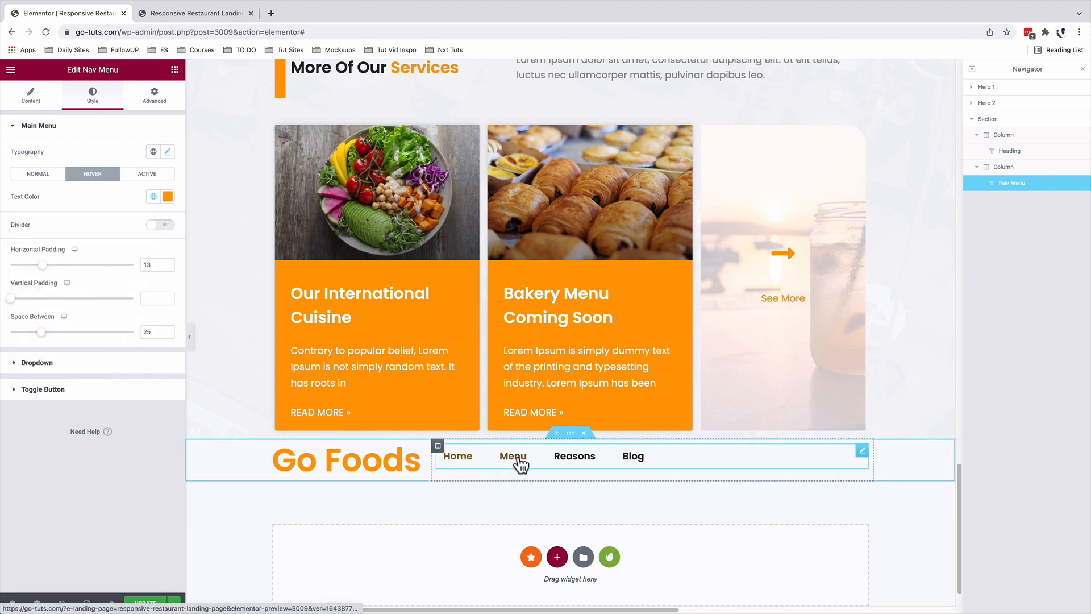
{"action": "left_click", "coordinate": [137, 173]}
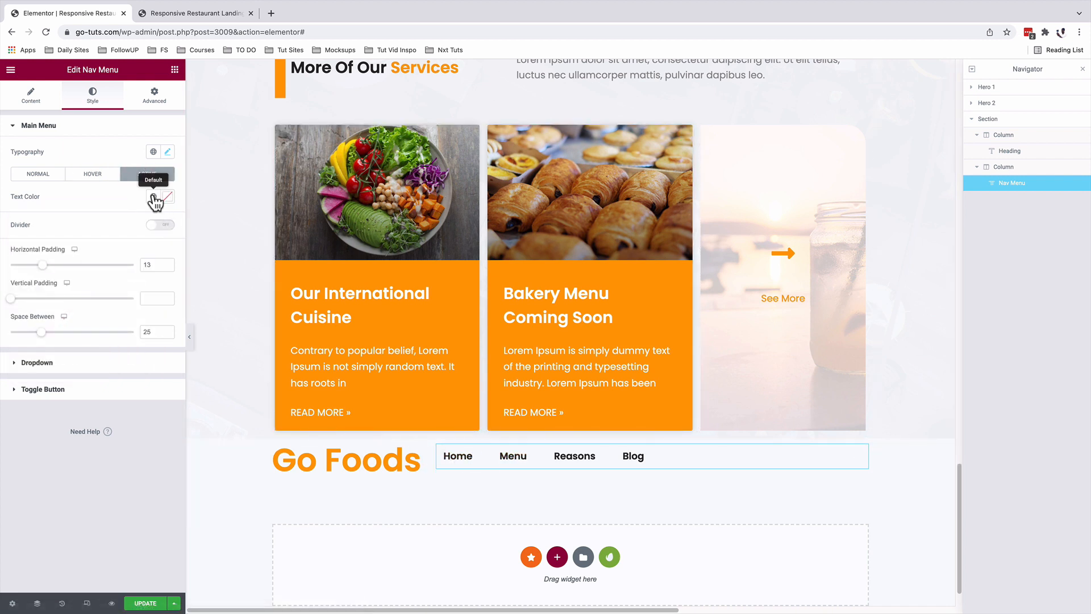
{"action": "left_click", "coordinate": [153, 196]}
{"action": "left_click", "coordinate": [53, 319]}
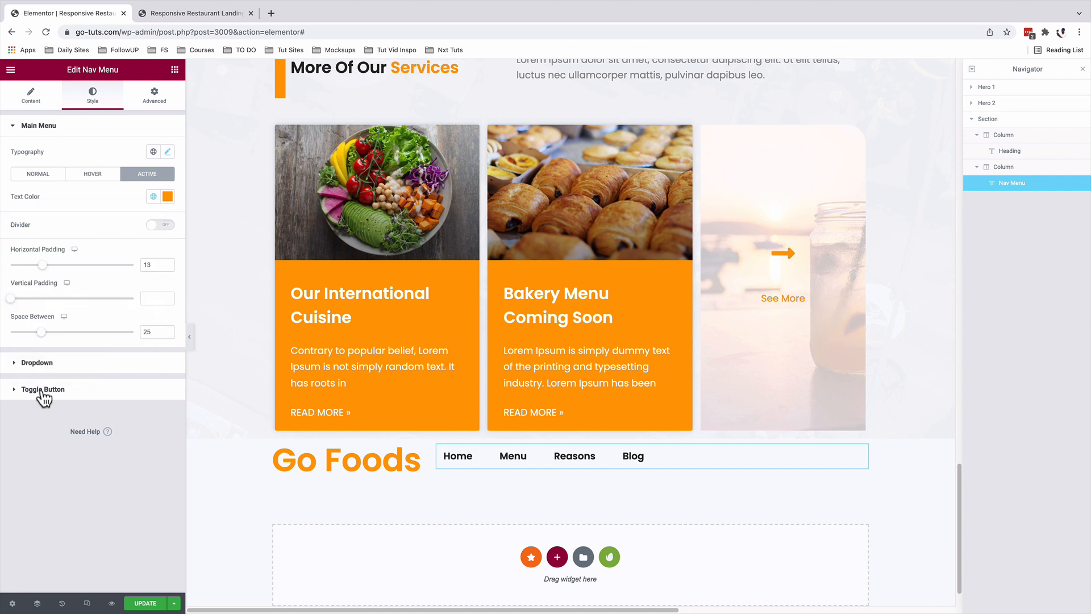
Step: Set the menu toggle button's color to the Yellow global color and give it a custom background color
{"action": "left_click", "coordinate": [44, 390]}
{"action": "left_click", "coordinate": [154, 227]}
{"action": "scroll", "coordinate": [85, 339], "scroll_direction": "down", "scroll_amount": 3}
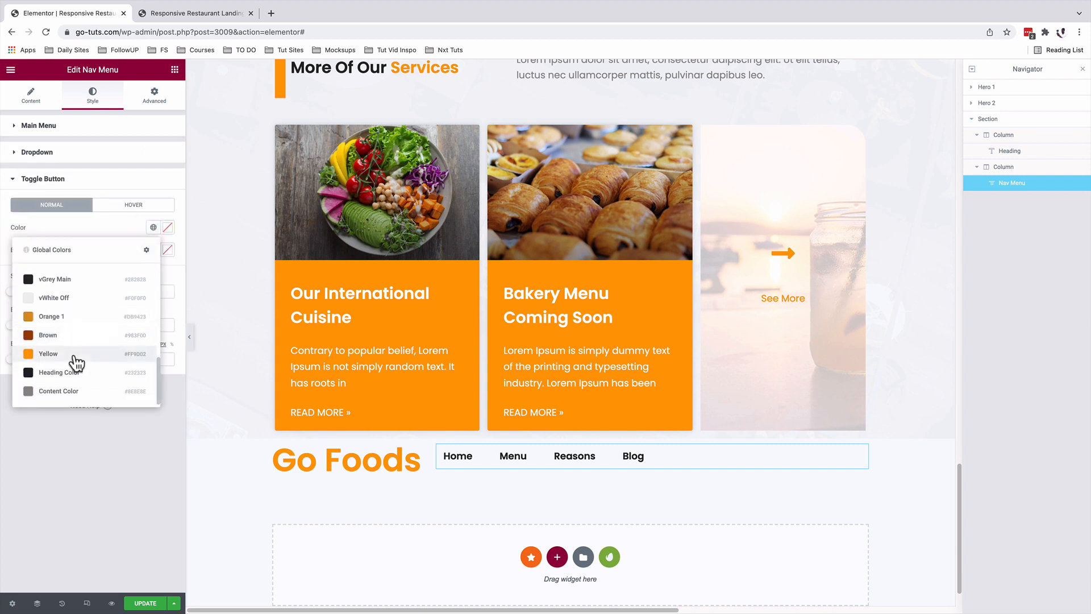
{"action": "left_click", "coordinate": [76, 355]}
{"action": "left_click", "coordinate": [153, 250]}
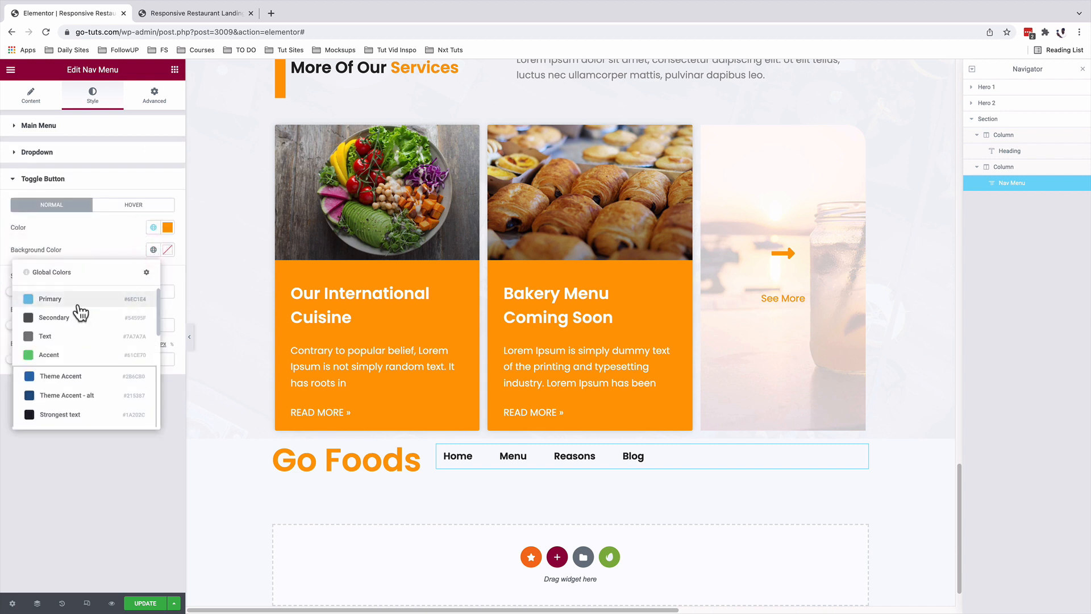
{"action": "left_click", "coordinate": [152, 248]}
{"action": "left_click", "coordinate": [170, 251]}
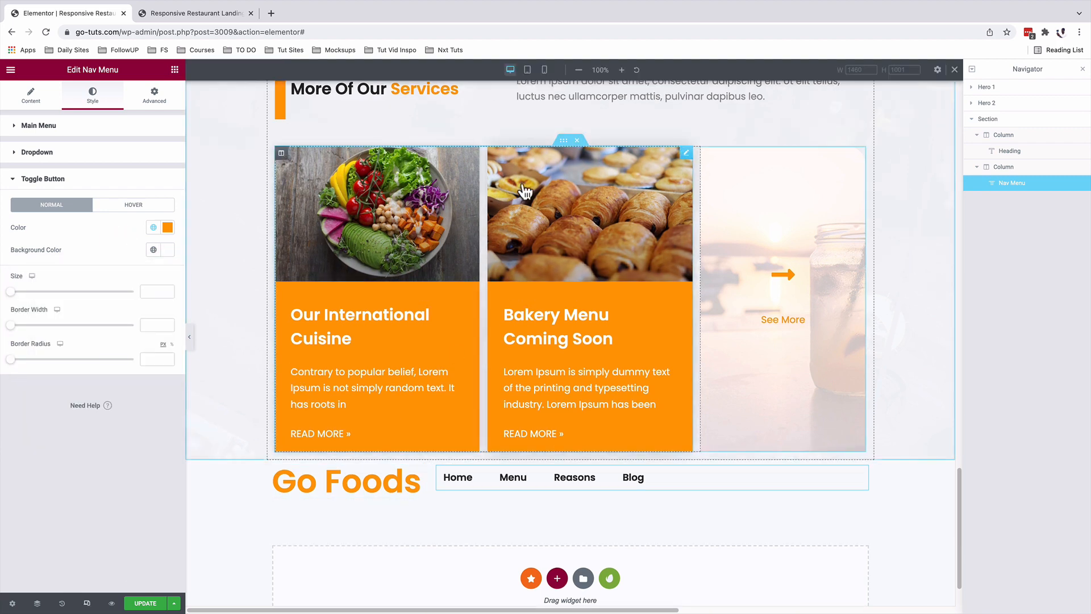
Step: Set the menu toggle button's border radius to 30 for the mobile layout
{"action": "left_click", "coordinate": [544, 71]}
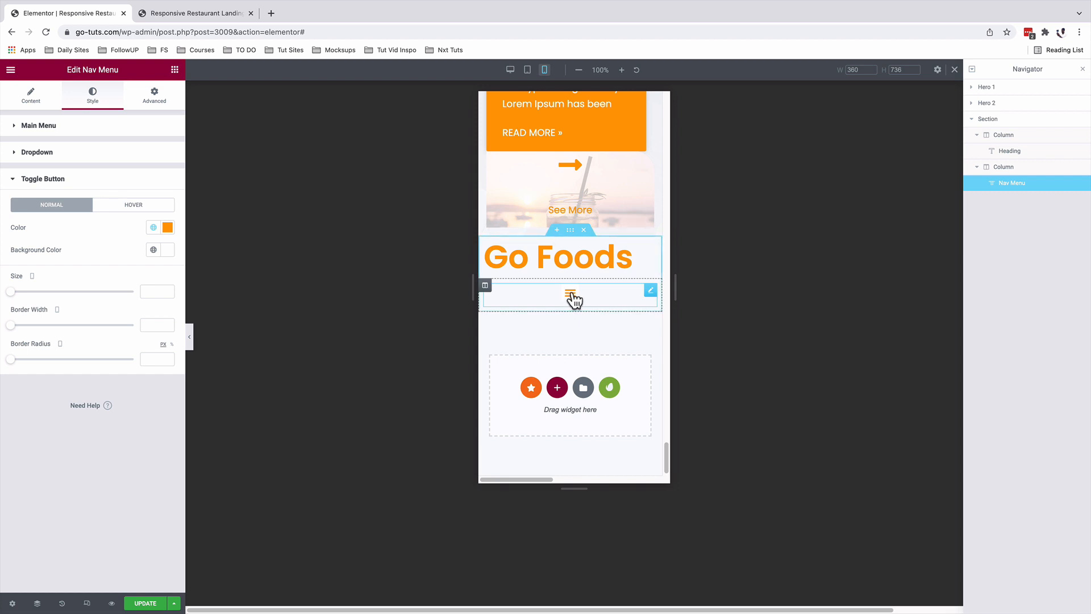
{"action": "left_click", "coordinate": [150, 358]}
{"action": "type", "text": "30"}
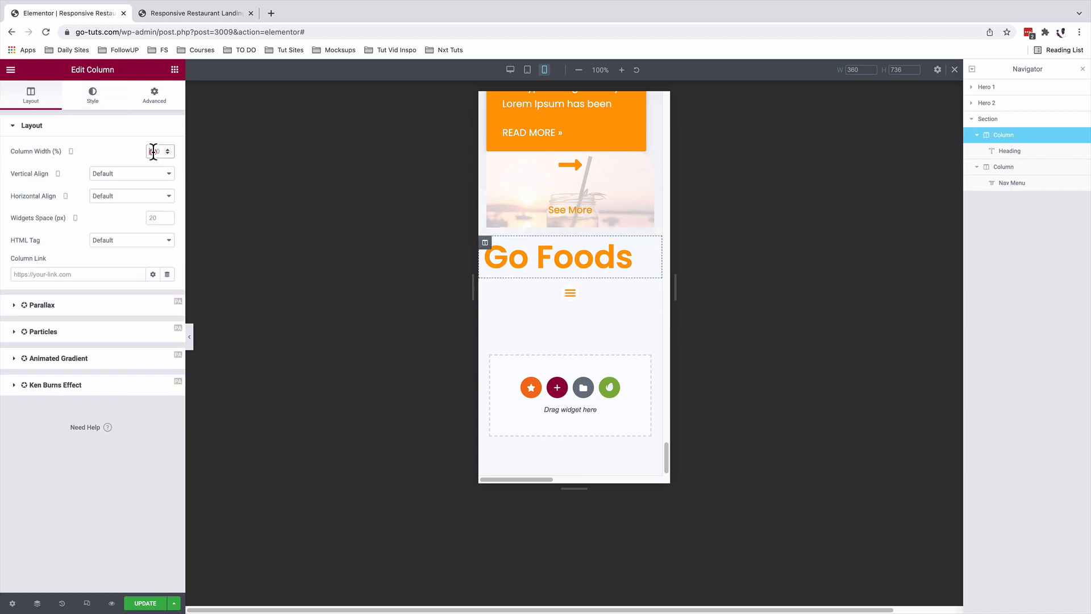
Step: For mobile, set the Go Foods heading column's width to 80% and the nav menu column's width to 20%
{"action": "left_click", "coordinate": [153, 152]}
{"action": "type", "text": "80"}
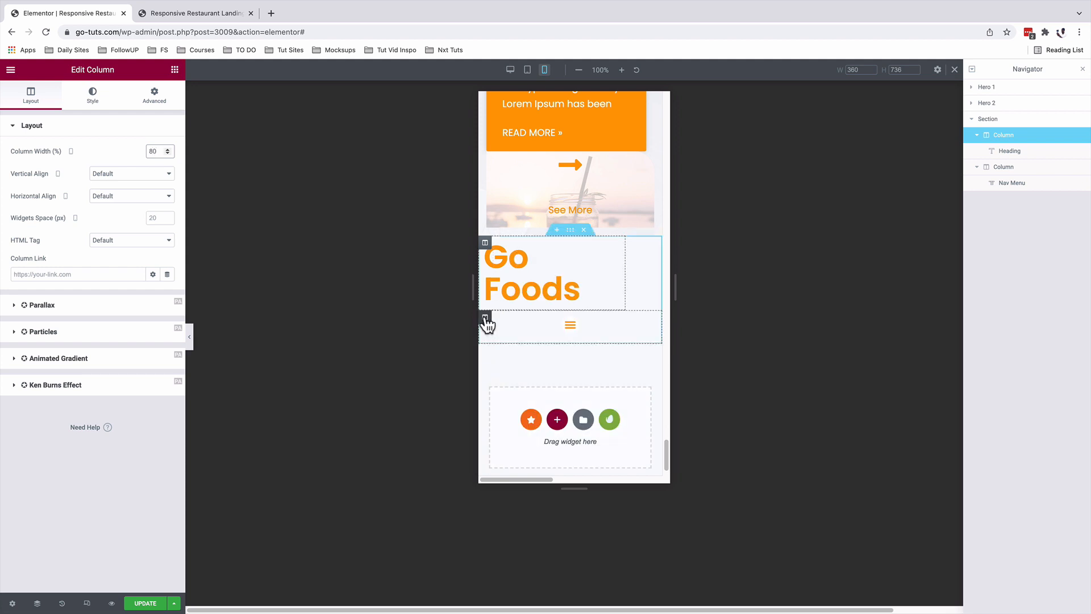
{"action": "left_click", "coordinate": [485, 317]}
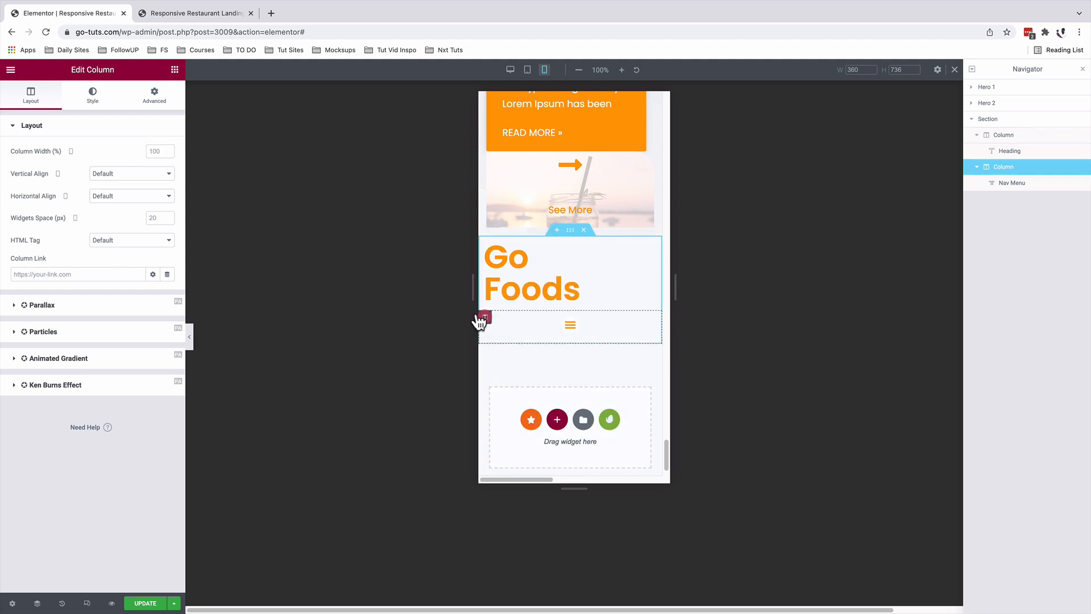
{"action": "left_click", "coordinate": [153, 153]}
{"action": "type", "text": "20"}
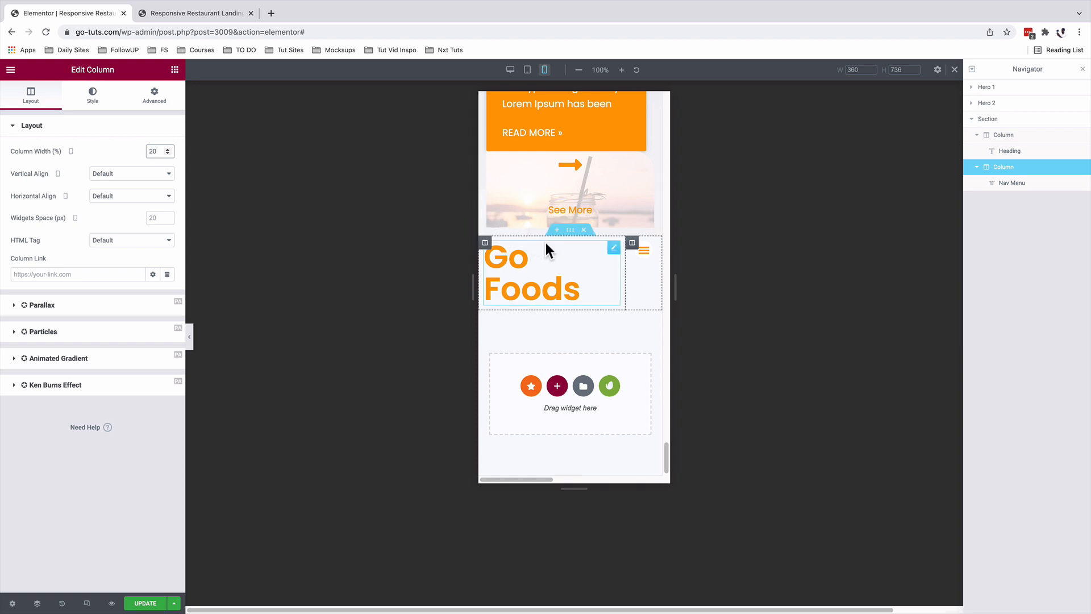
Step: Set the vertical alignment of the section holding the heading and nav menu to Middle
{"action": "left_click", "coordinate": [570, 230]}
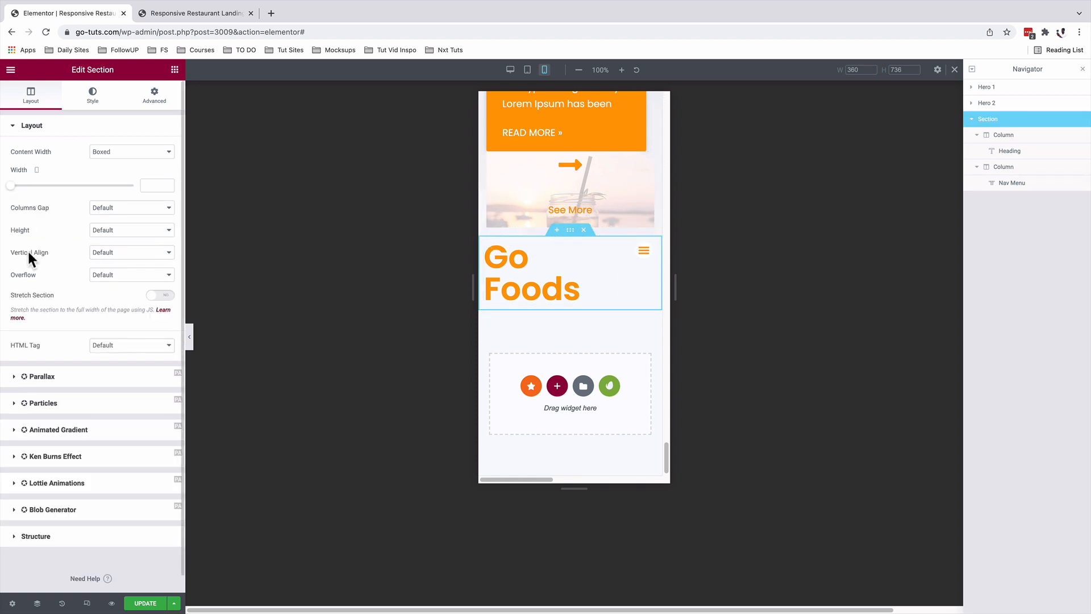
{"action": "left_click", "coordinate": [114, 258]}
{"action": "left_click", "coordinate": [114, 275]}
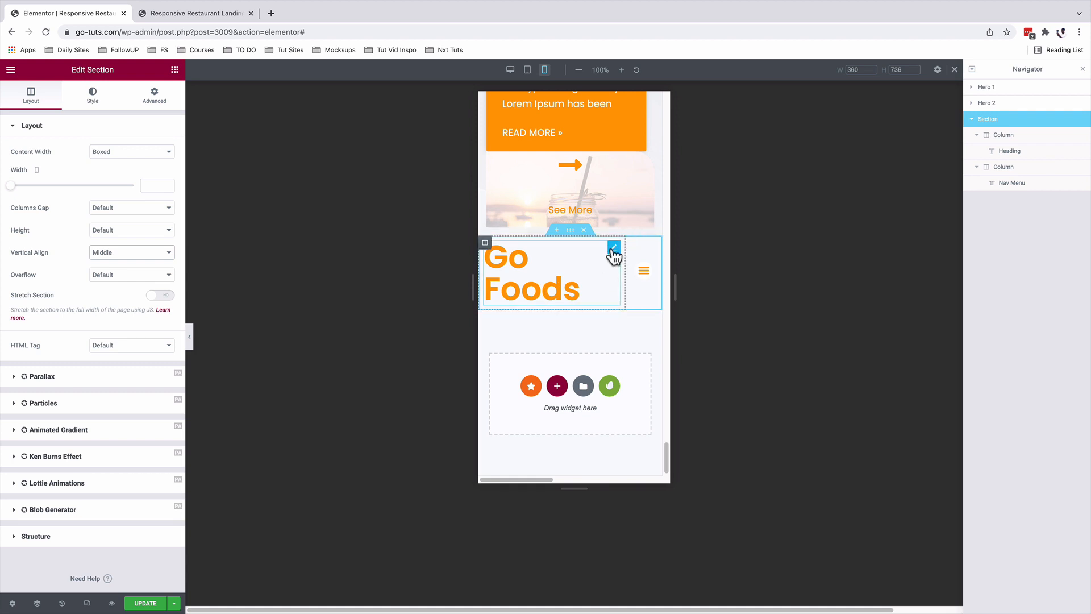
Step: Reduce the Go Foods heading's mobile font size to 37 px
{"action": "left_click", "coordinate": [610, 250]}
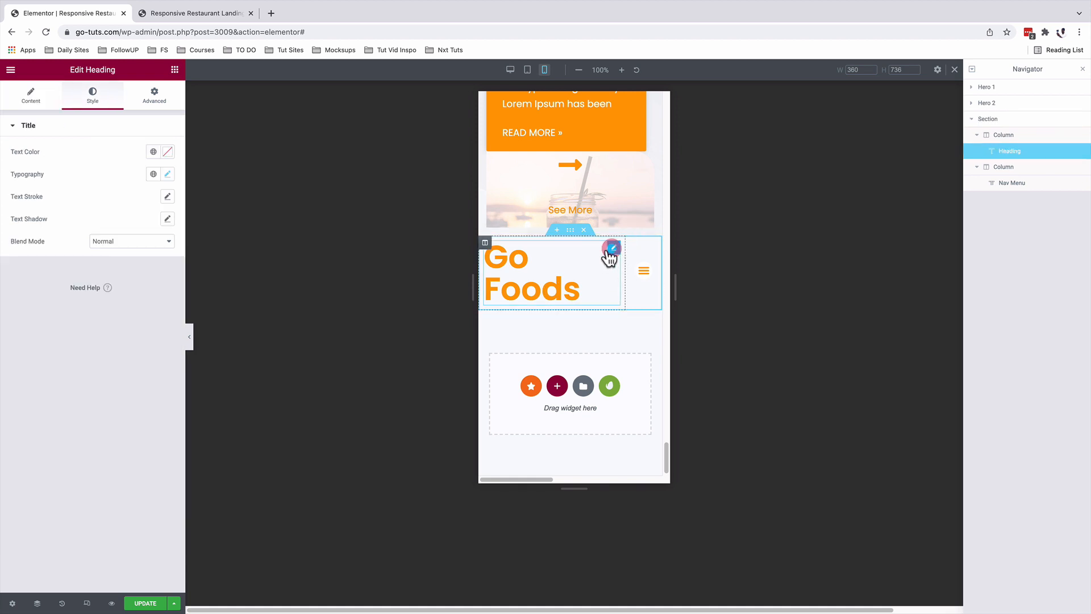
{"action": "left_click", "coordinate": [167, 175]}
{"action": "left_click_drag", "start_coordinate": [52, 258], "coordinate": [40, 258]}
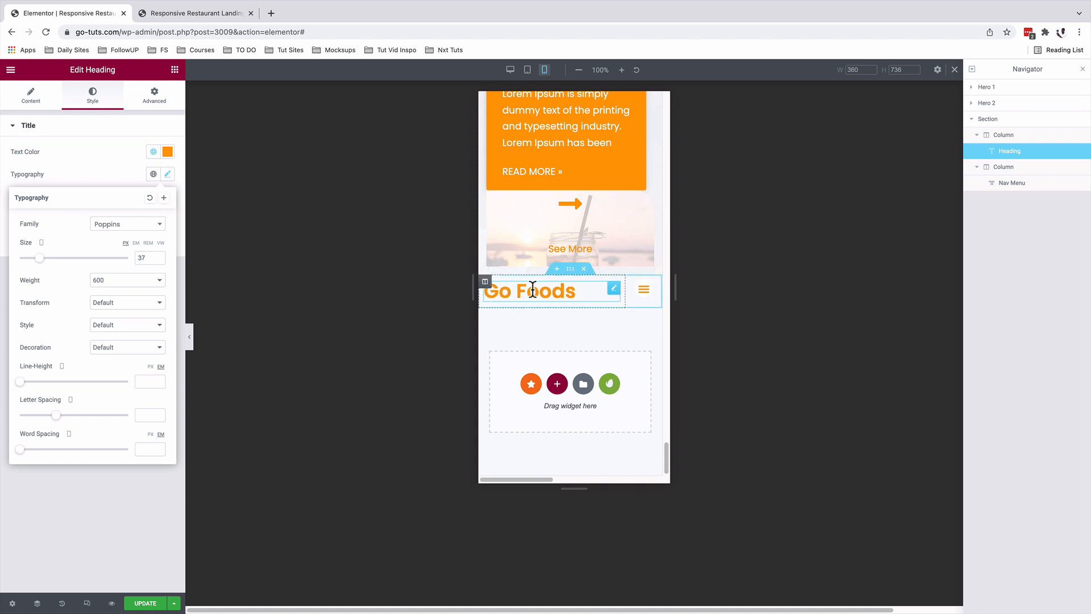
{"action": "left_click", "coordinate": [614, 290]}
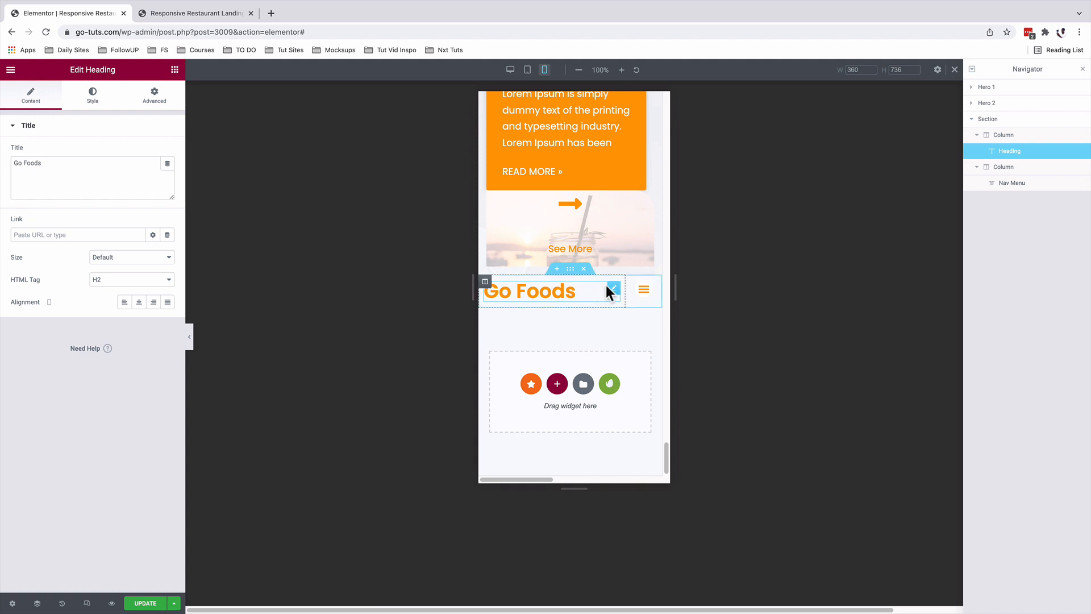
{"action": "left_click", "coordinate": [53, 234]}
{"action": "type", "text": "https://go-tuts.com/"}
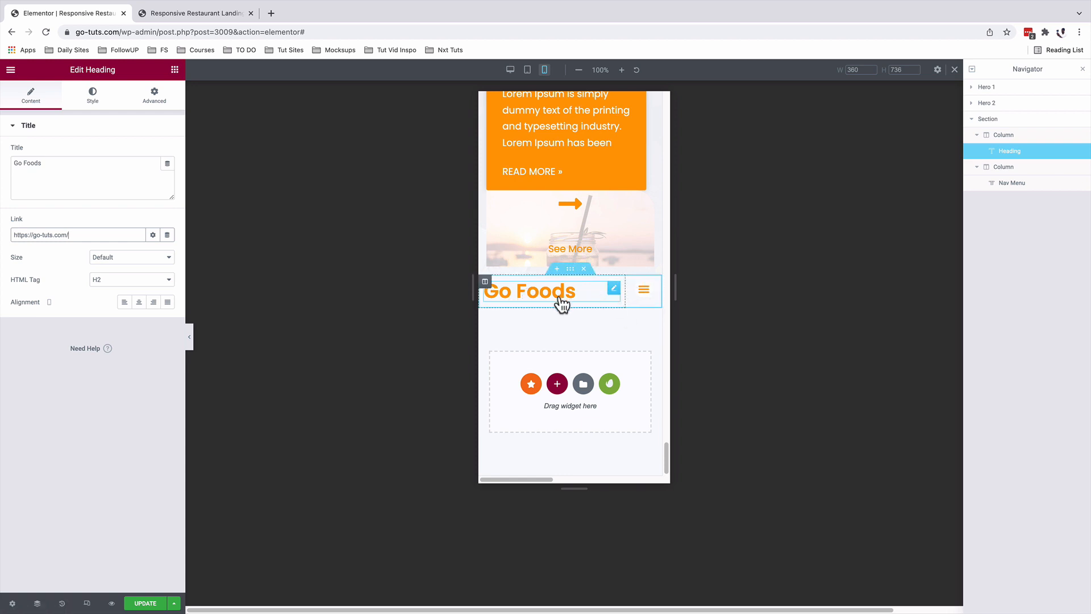
Step: Set the Go Foods heading's font size to 38 px for the tablet layout
{"action": "left_click", "coordinate": [528, 70]}
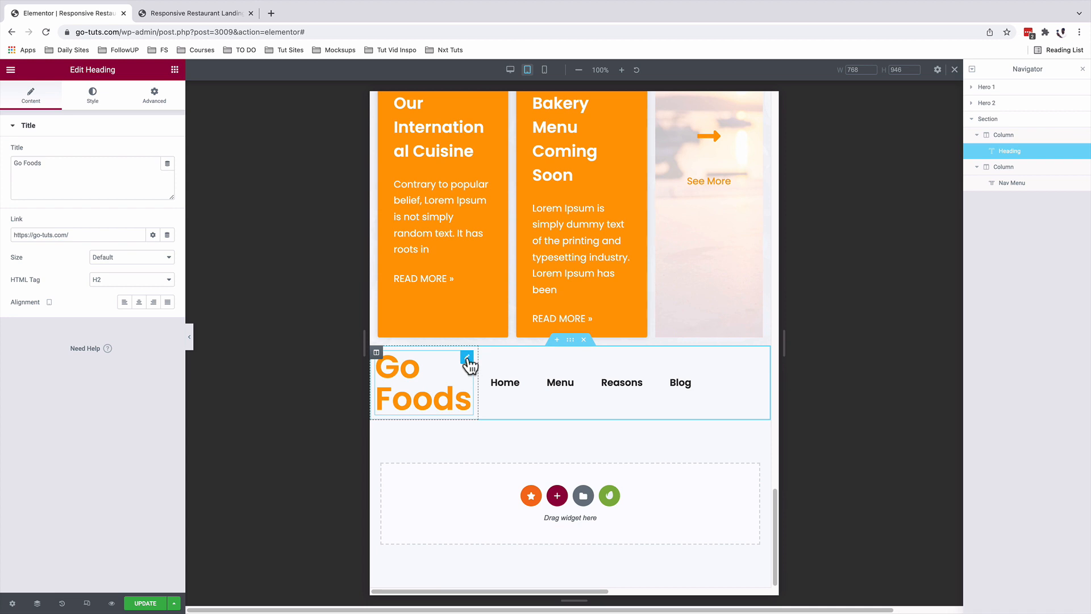
{"action": "left_click", "coordinate": [91, 101]}
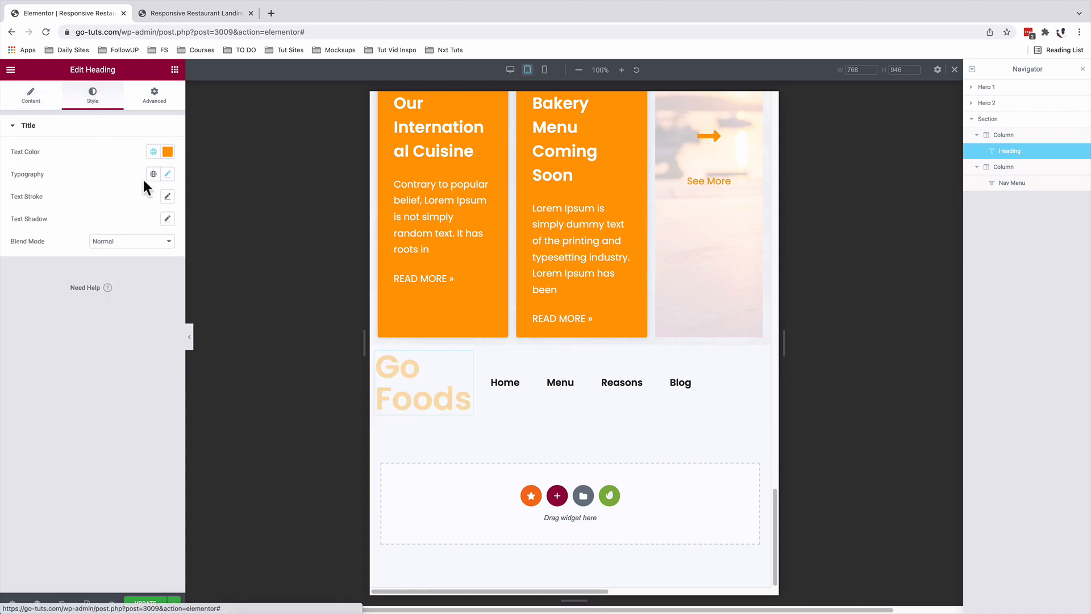
{"action": "left_click", "coordinate": [167, 174]}
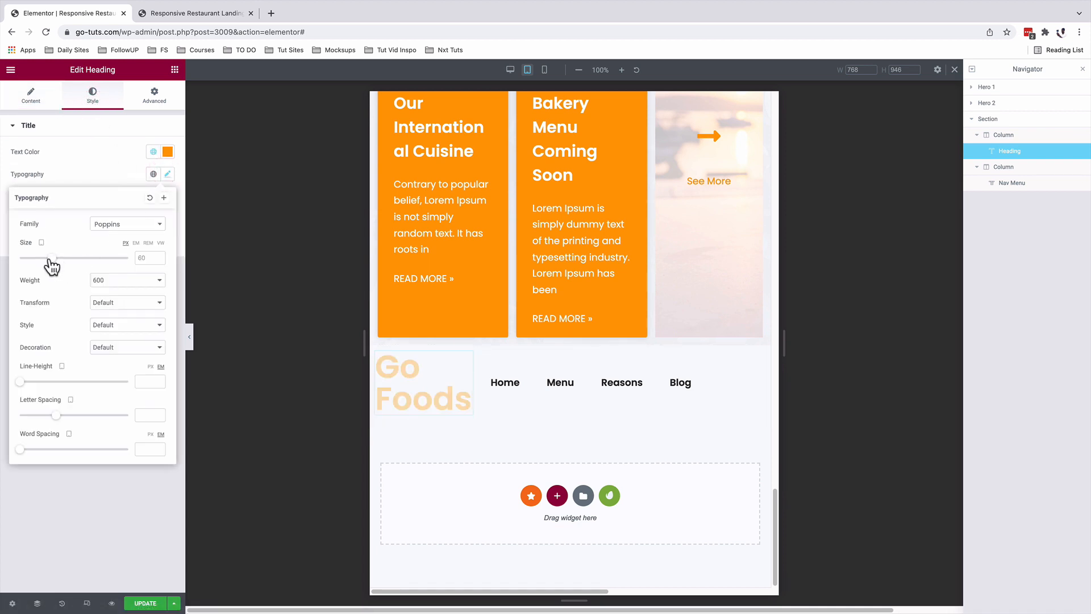
{"action": "left_click_drag", "start_coordinate": [50, 260], "coordinate": [40, 259]}
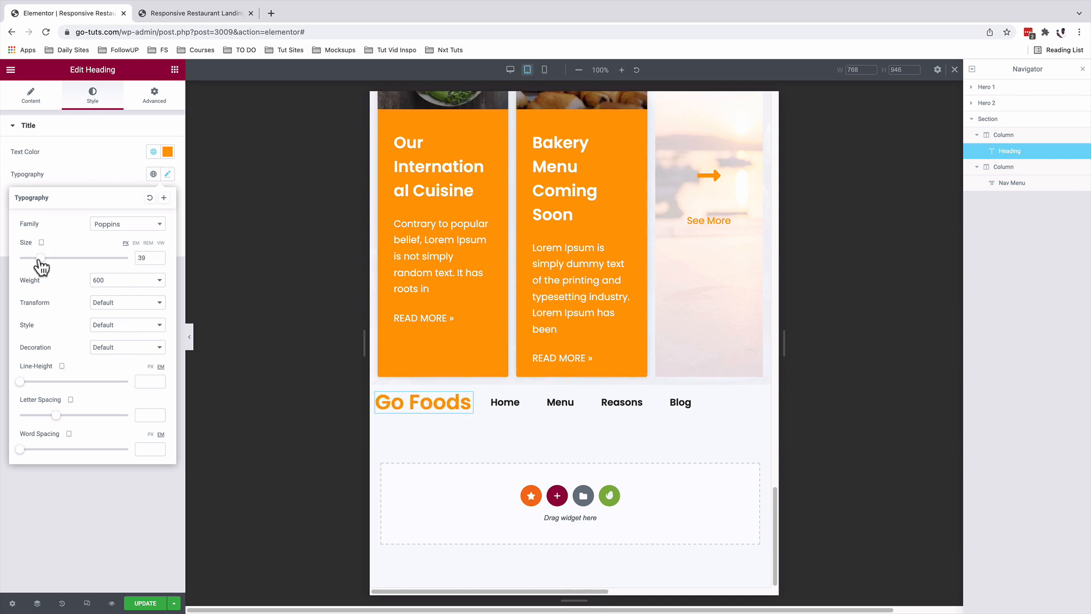
{"action": "left_click", "coordinate": [149, 258]}
{"action": "key", "text": "BackSpace"}
{"action": "key", "text": "BackSpace"}
{"action": "type", "text": "38"}
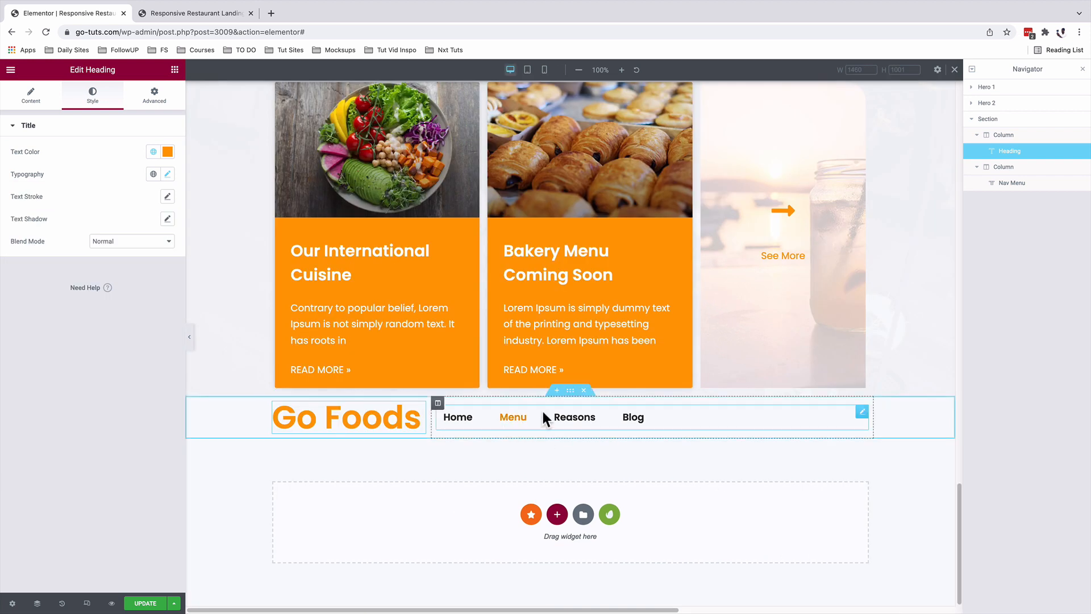
Step: Rename the section with the Go Foods heading and nav menu as Header and move it above Hero 1
{"action": "left_click", "coordinate": [570, 390]}
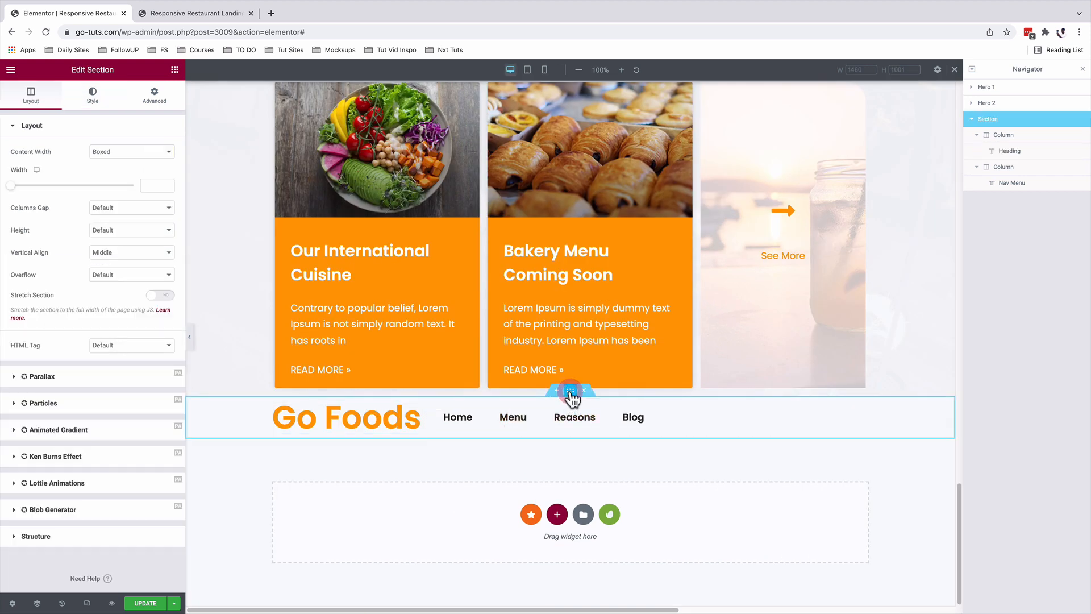
{"action": "left_click", "coordinate": [991, 119]}
{"action": "double_click", "coordinate": [990, 118]}
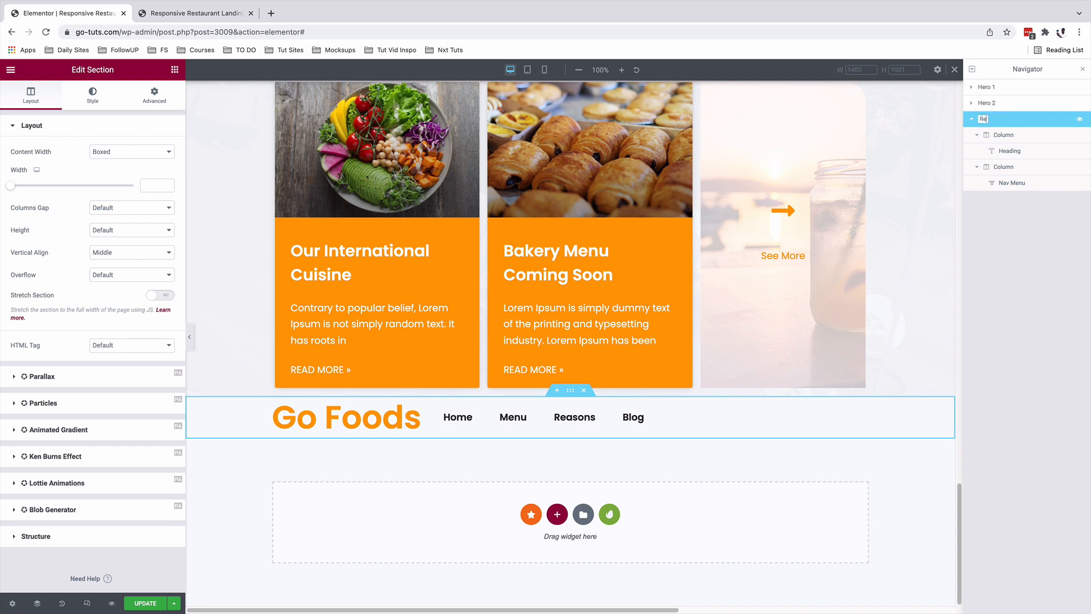
{"action": "type", "text": "Header"}
{"action": "key", "text": "Return"}
{"action": "left_click_drag", "start_coordinate": [1028, 120], "coordinate": [1027, 85]}
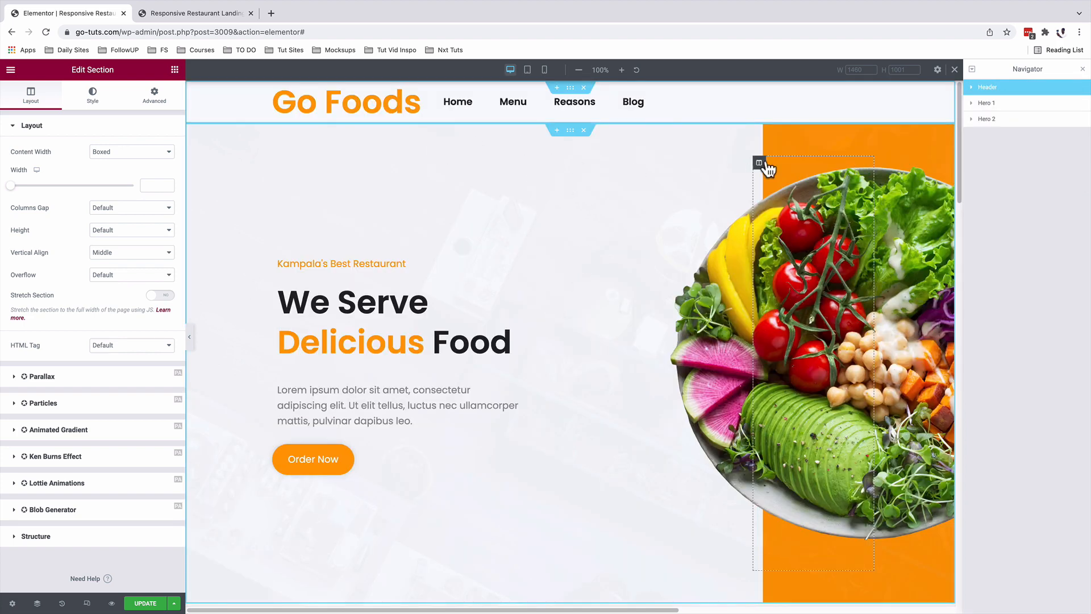
Step: Unlink the Hero 1 section's margins and set its top margin to -80 px so it sits behind the header
{"action": "left_click", "coordinate": [1004, 105]}
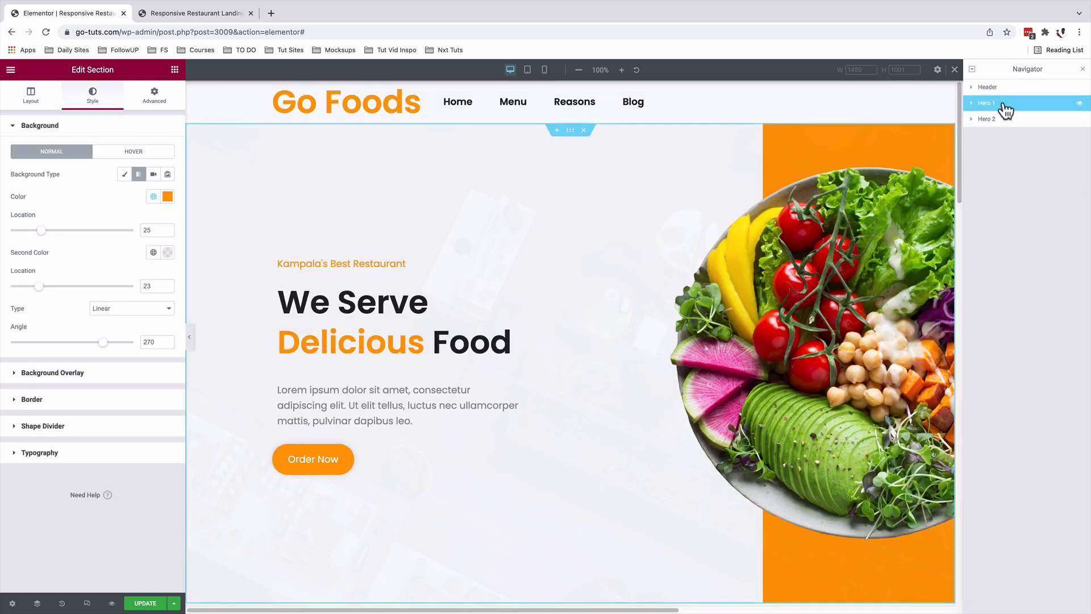
{"action": "left_click", "coordinate": [162, 104]}
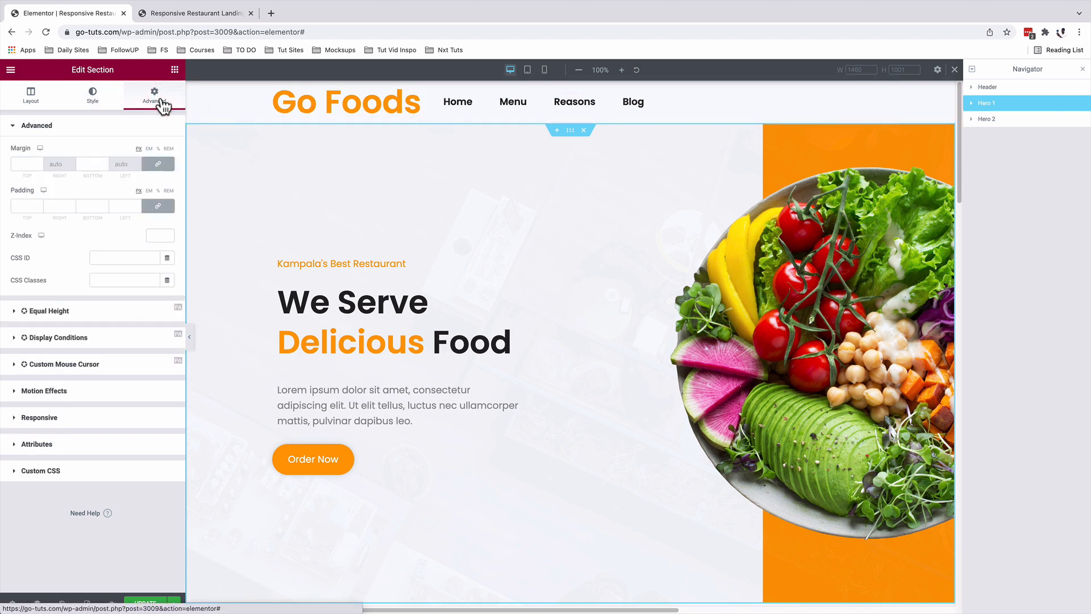
{"action": "left_click", "coordinate": [158, 164]}
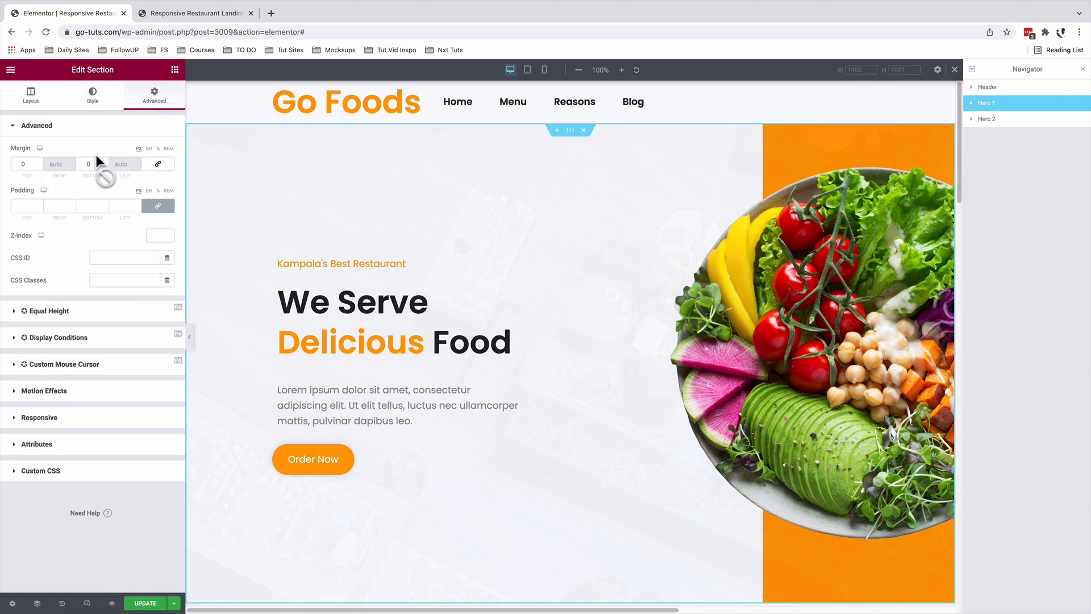
{"action": "double_click", "coordinate": [26, 164]}
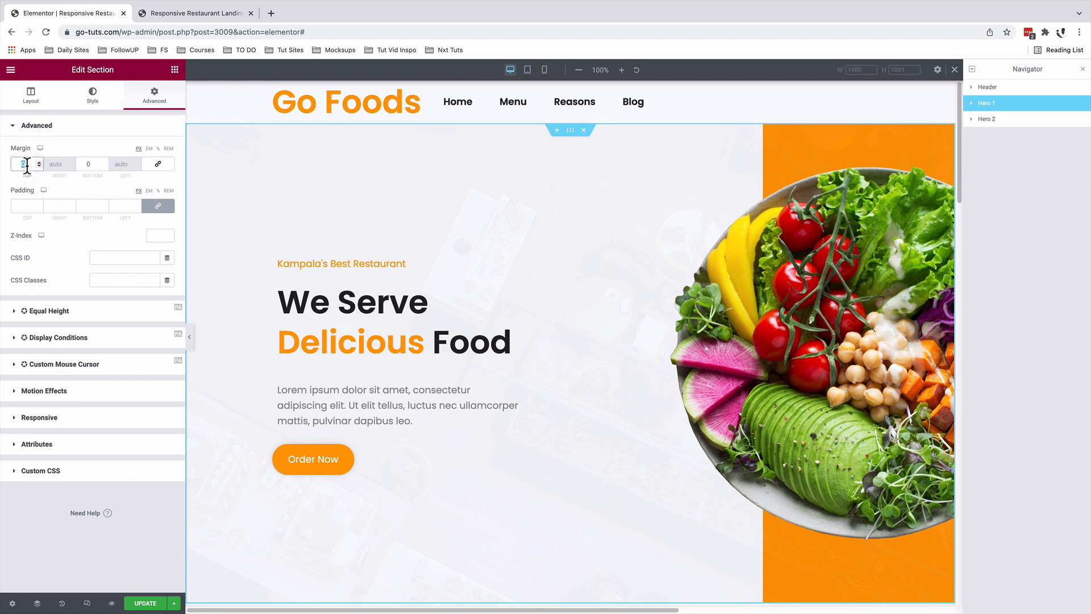
{"action": "type", "text": "-70"}
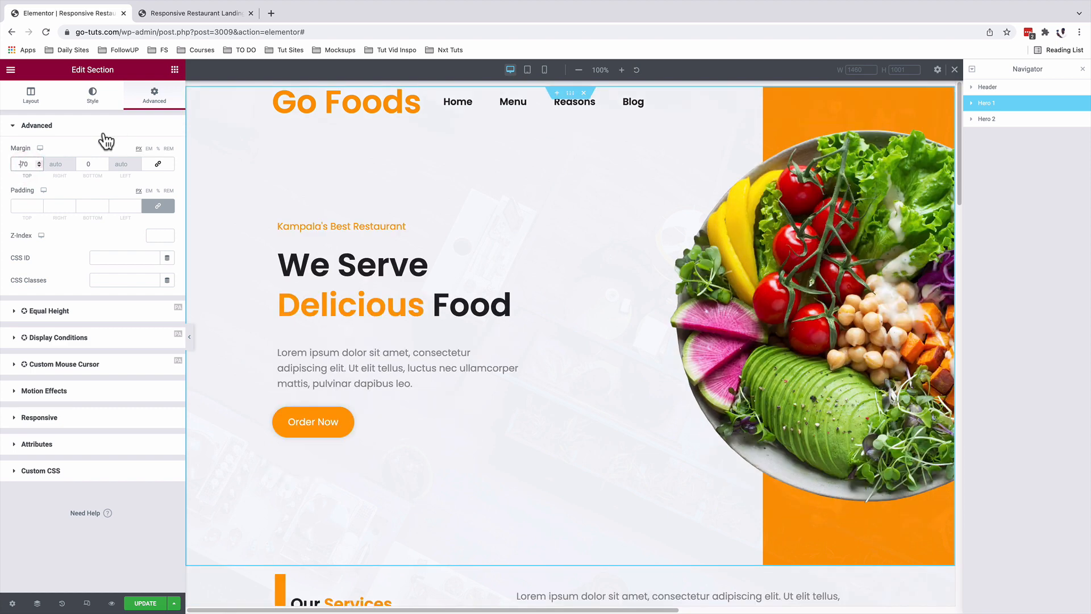
{"action": "key", "text": "Delete"}
{"action": "type", "text": "8"}
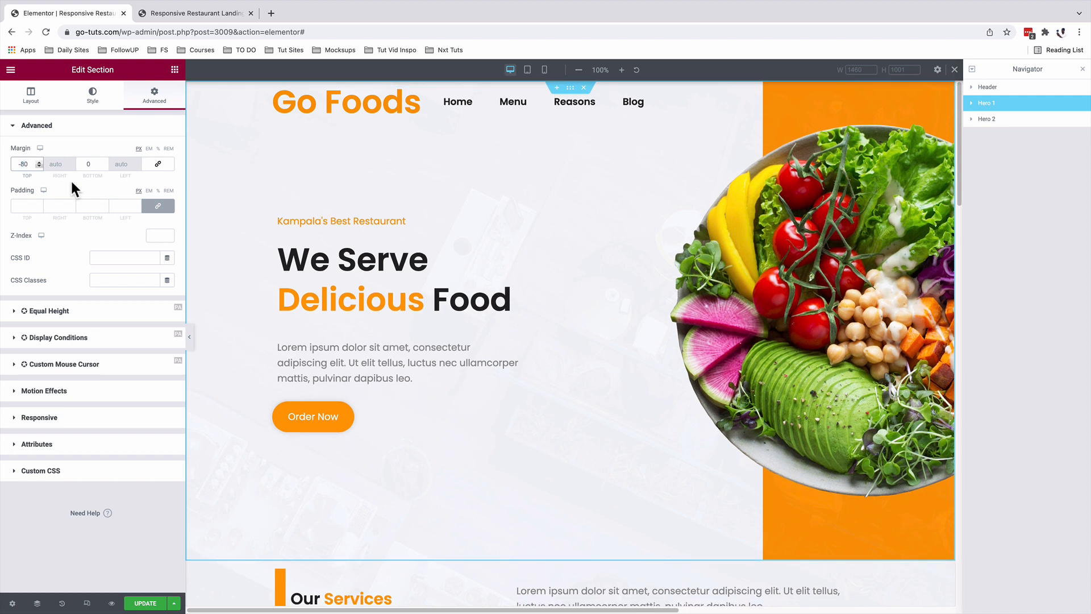
Step: Set the Header section's Z-index to 10
{"action": "left_click", "coordinate": [1006, 88]}
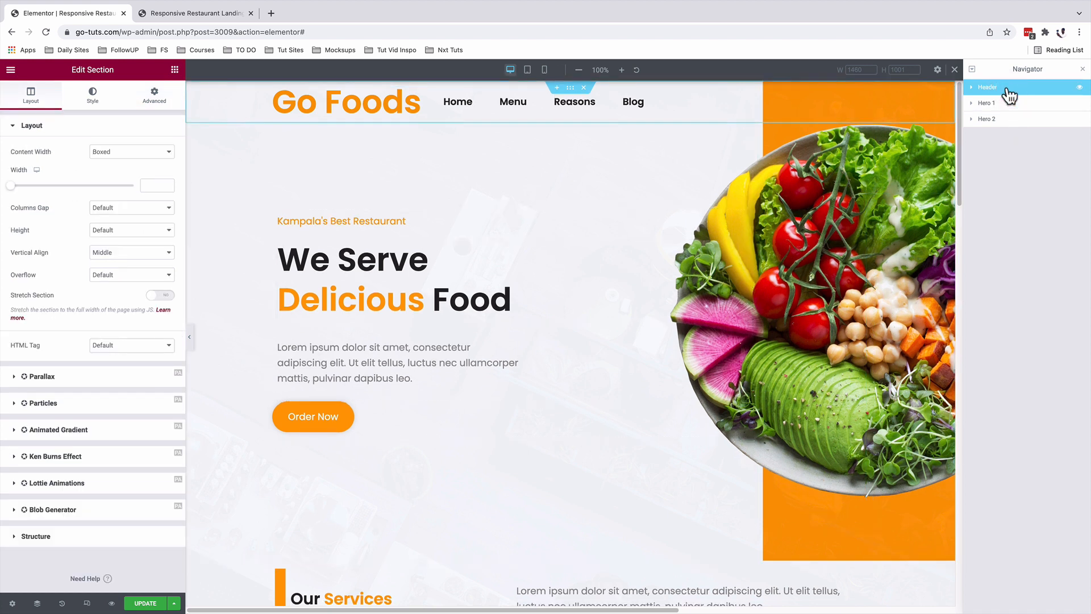
{"action": "left_click", "coordinate": [161, 102]}
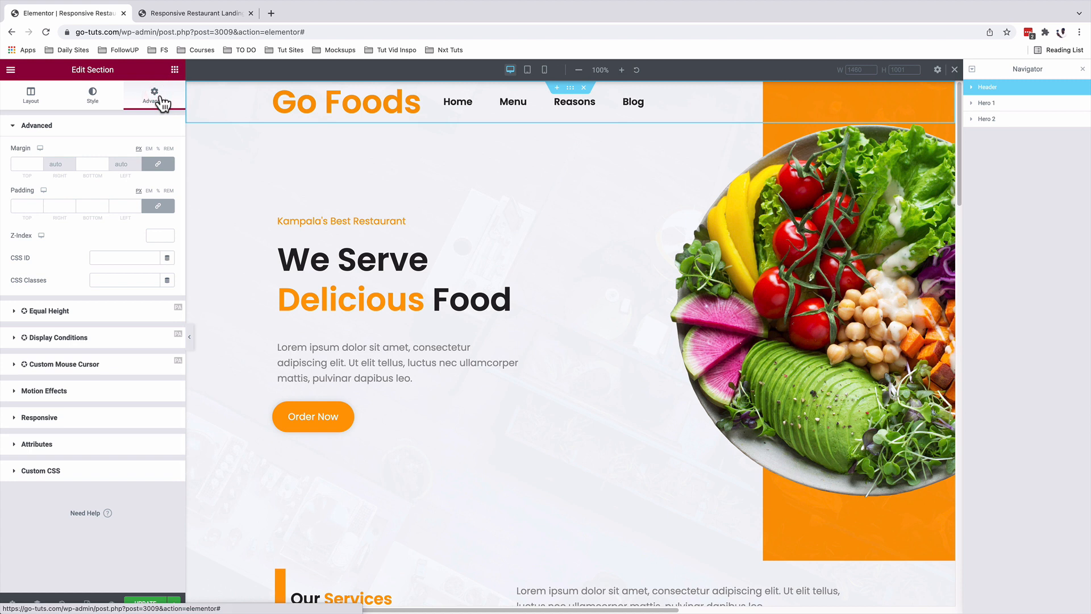
{"action": "left_click", "coordinate": [153, 235]}
{"action": "type", "text": "10"}
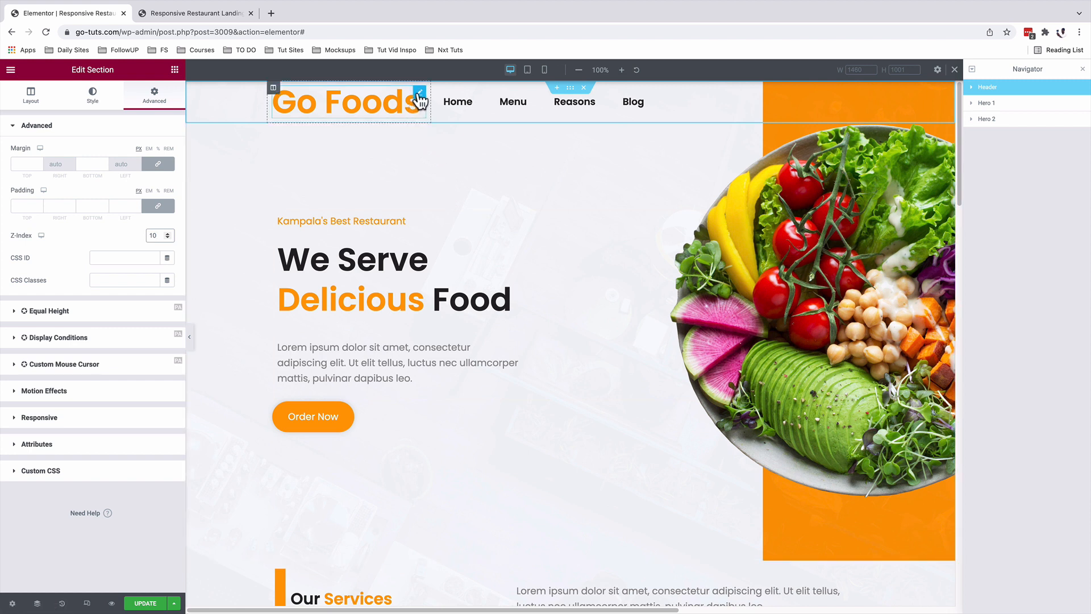
Step: Set the Go Foods heading's desktop font size to 45 px and review the page
{"action": "left_click", "coordinate": [419, 96]}
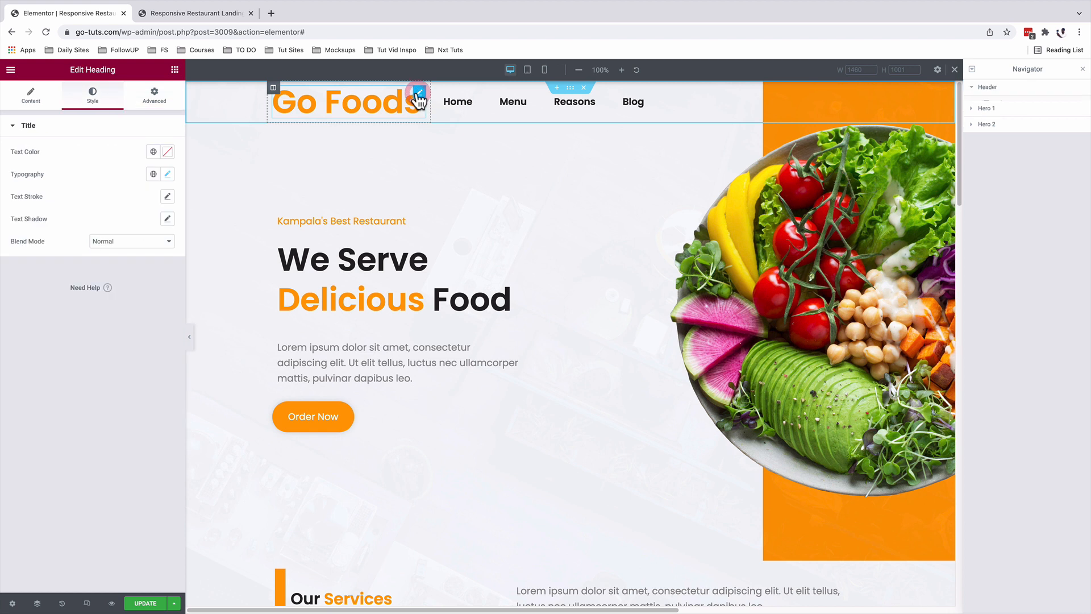
{"action": "left_click", "coordinate": [166, 175]}
{"action": "left_click_drag", "start_coordinate": [55, 263], "coordinate": [46, 265]}
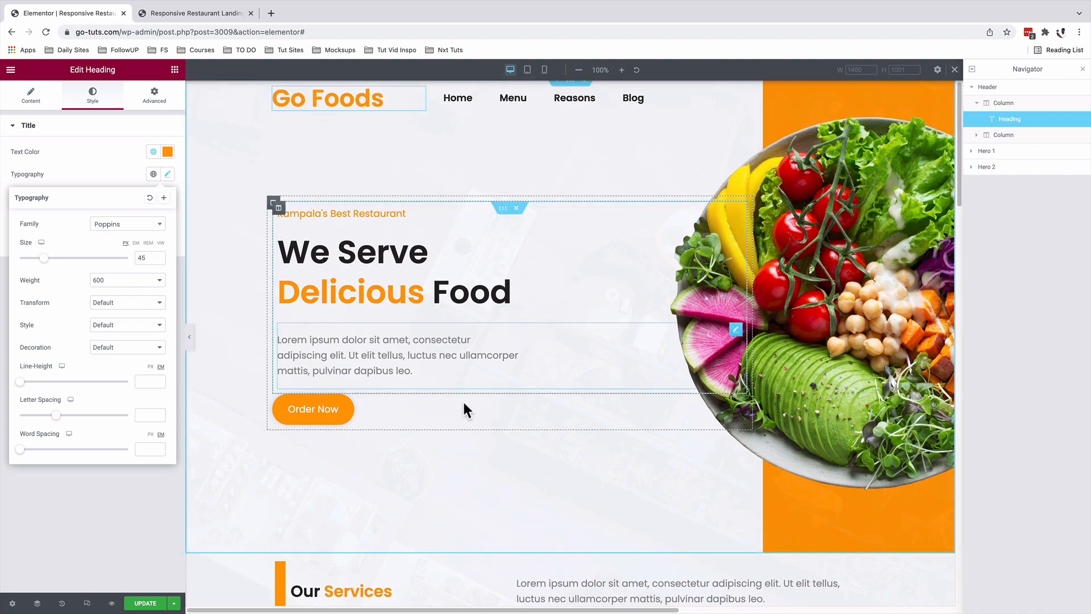
{"action": "scroll", "coordinate": [464, 409], "scroll_direction": "down", "scroll_amount": 20}
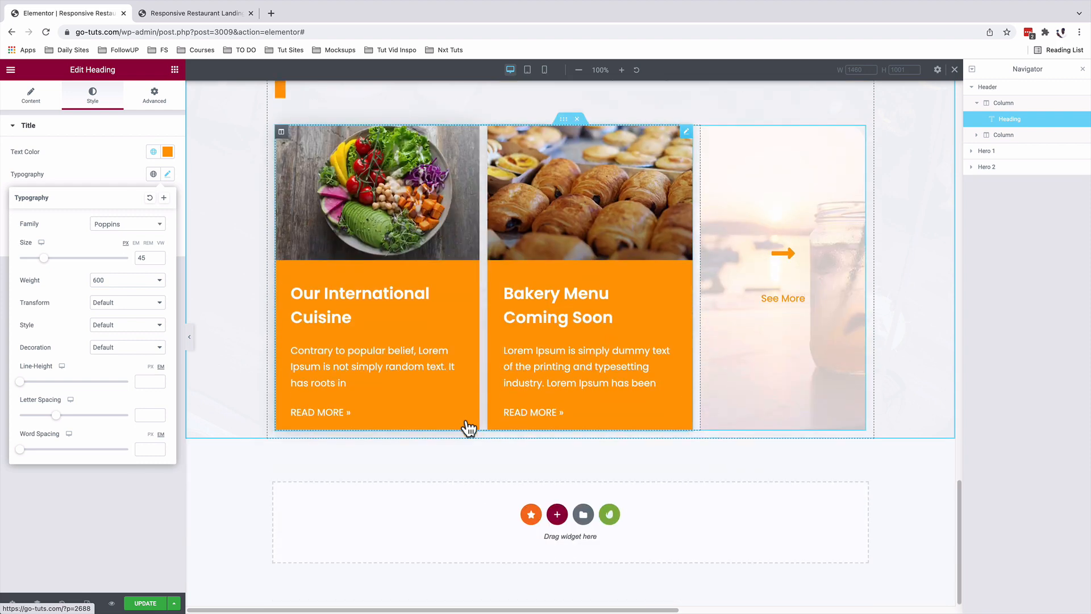
{"action": "scroll", "coordinate": [468, 428], "scroll_direction": "up", "scroll_amount": 15}
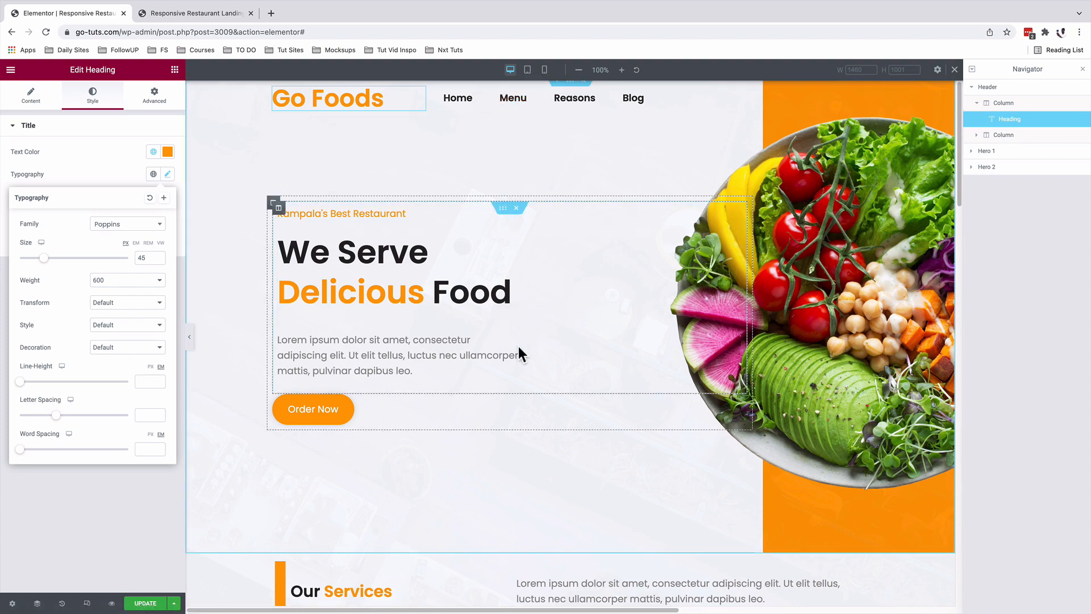
Step: Review the landing page from the header through the Our Services and See Our Meal Plan sections
{"action": "scroll", "coordinate": [524, 399], "scroll_direction": "down", "scroll_amount": 3}
{"action": "scroll", "coordinate": [526, 385], "scroll_direction": "down", "scroll_amount": 10}
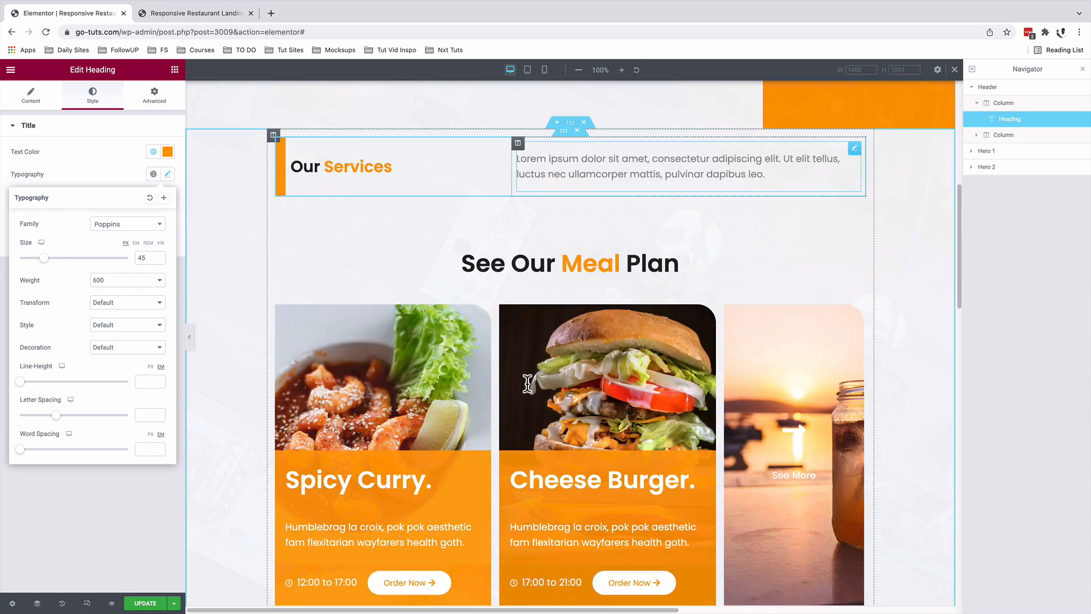
{"action": "scroll", "coordinate": [527, 384], "scroll_direction": "up", "scroll_amount": 20}
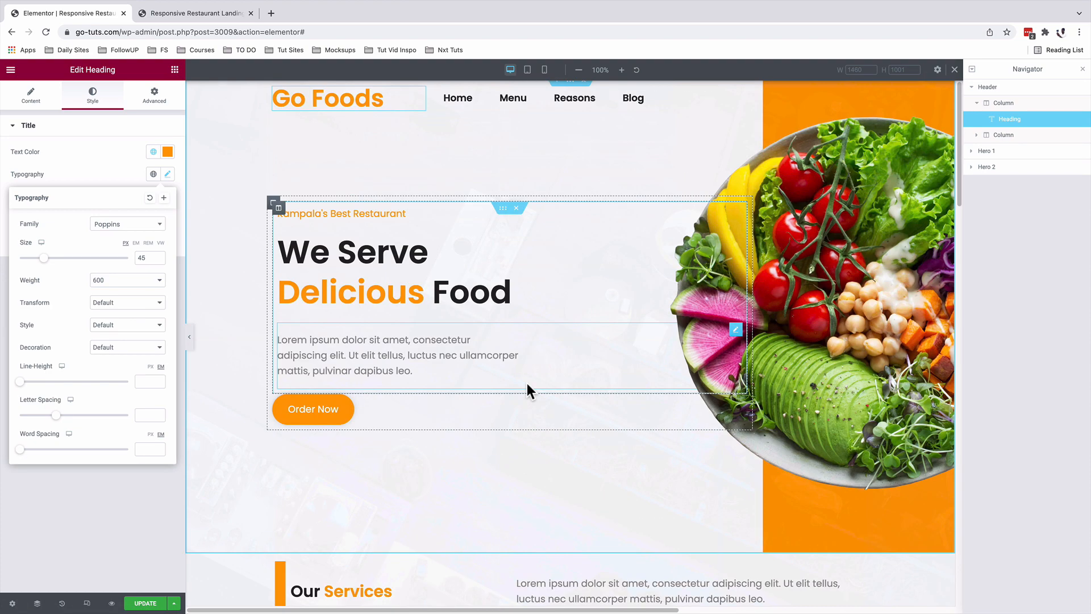
{"action": "scroll", "coordinate": [526, 384], "scroll_direction": "down", "scroll_amount": 2}
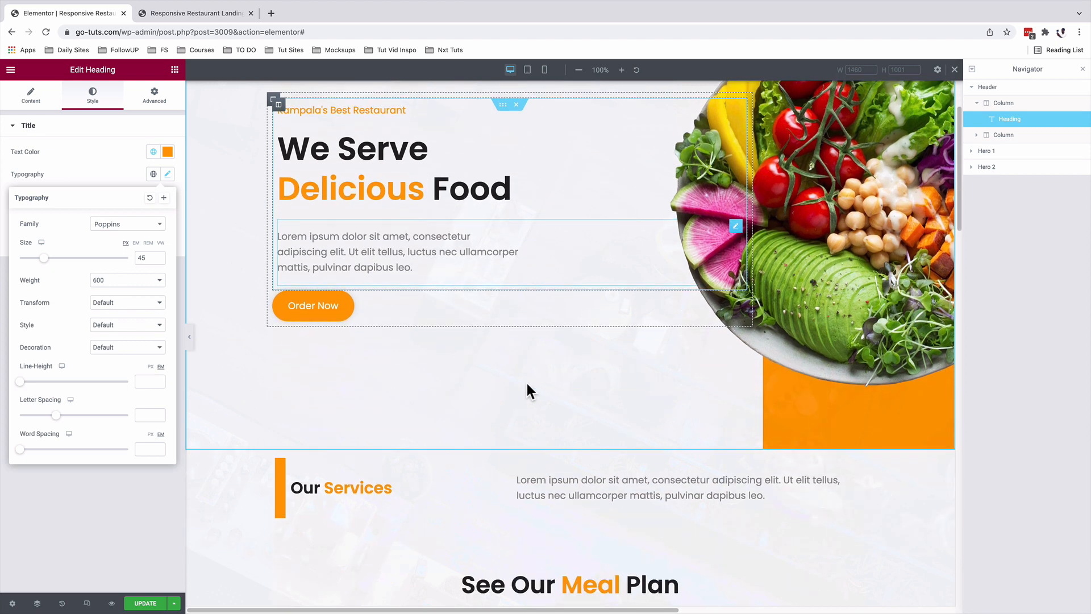
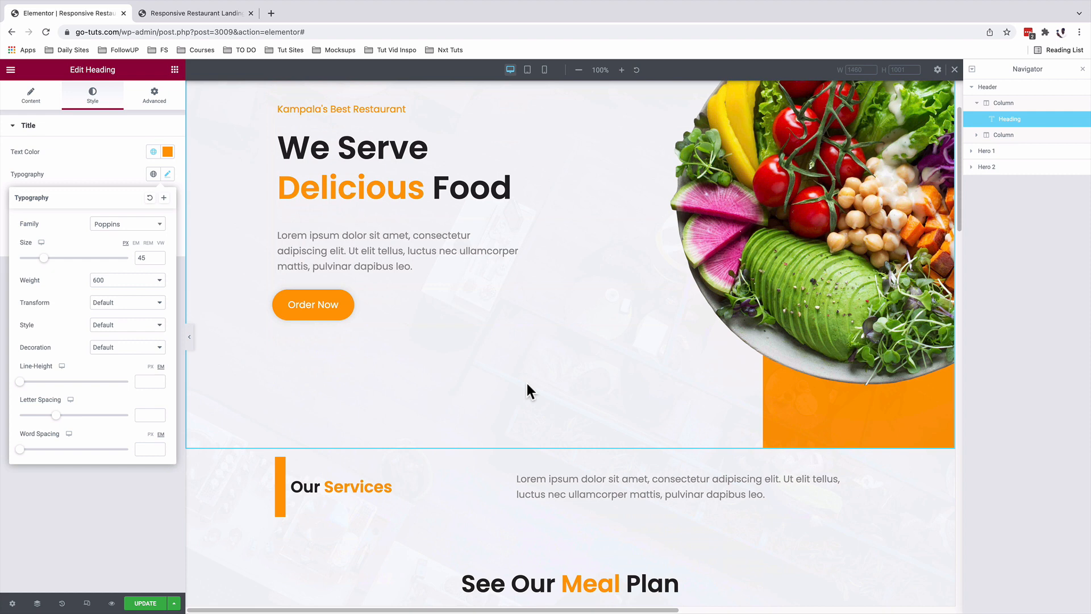
{"action": "scroll", "coordinate": [527, 384], "scroll_direction": "down", "scroll_amount": 2}
{"action": "scroll", "coordinate": [526, 384], "scroll_direction": "up", "scroll_amount": 5}
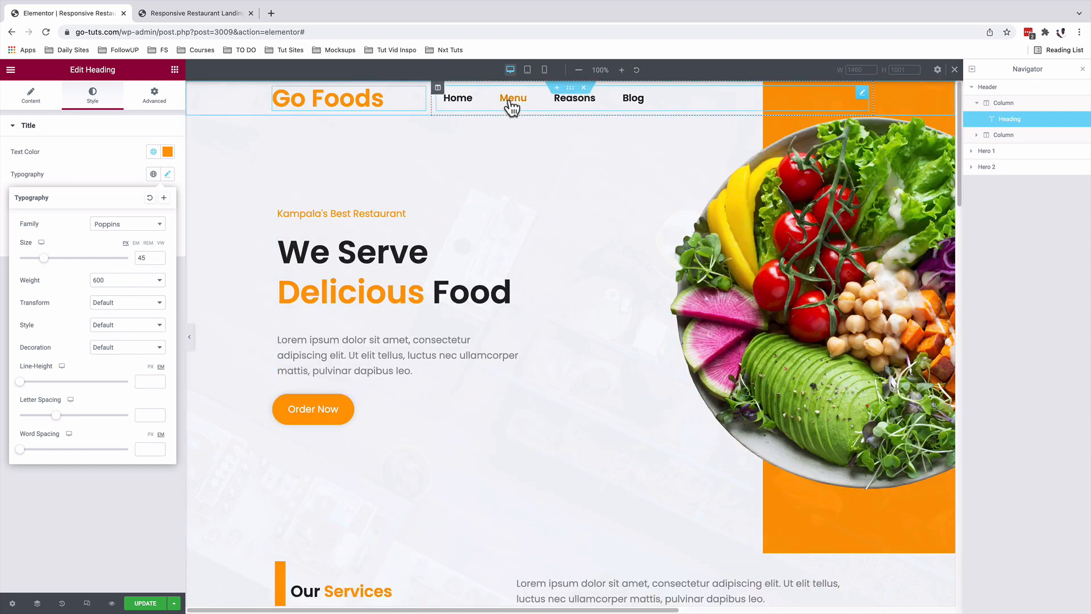
{"action": "scroll", "coordinate": [488, 407], "scroll_direction": "down", "scroll_amount": 6}
{"action": "scroll", "coordinate": [486, 405], "scroll_direction": "down", "scroll_amount": 4}
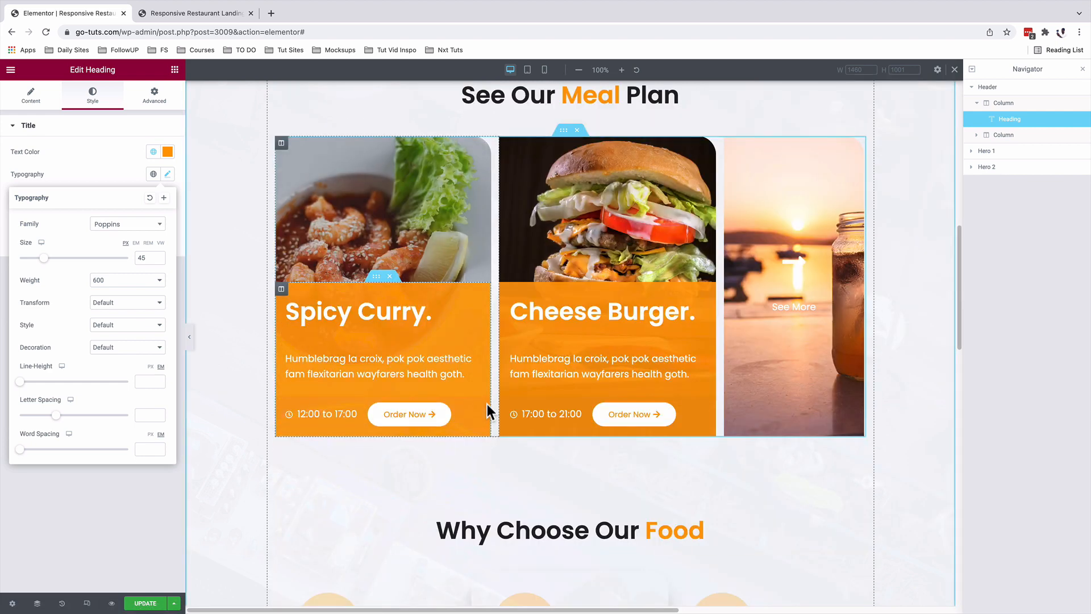
Step: Give the inner section containing the See Our Meal Plan heading the CSS ID menu
{"action": "scroll", "coordinate": [487, 404], "scroll_direction": "up", "scroll_amount": 2}
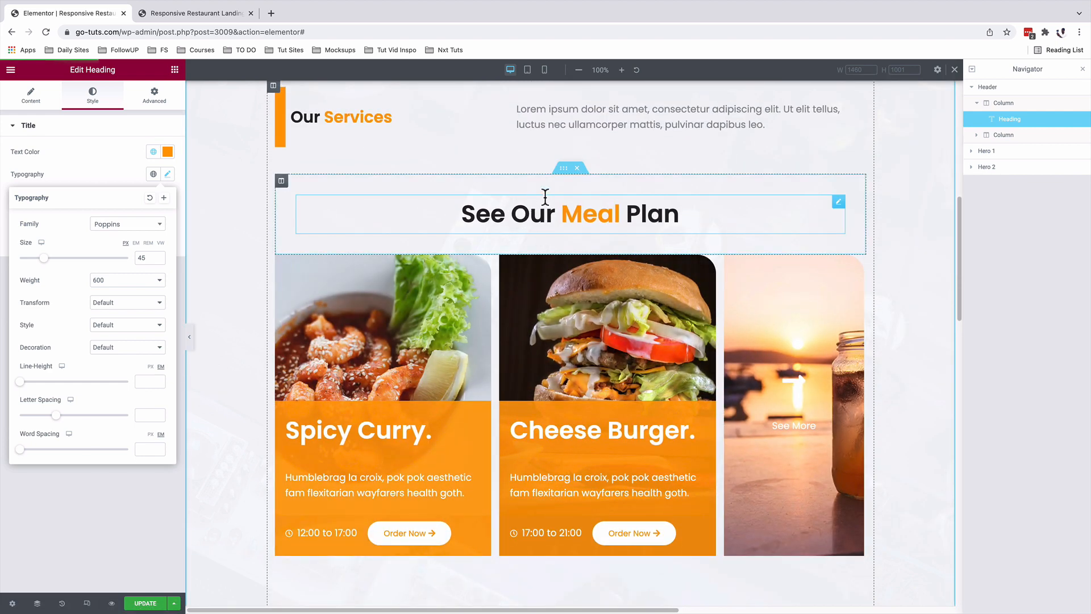
{"action": "left_click", "coordinate": [564, 168]}
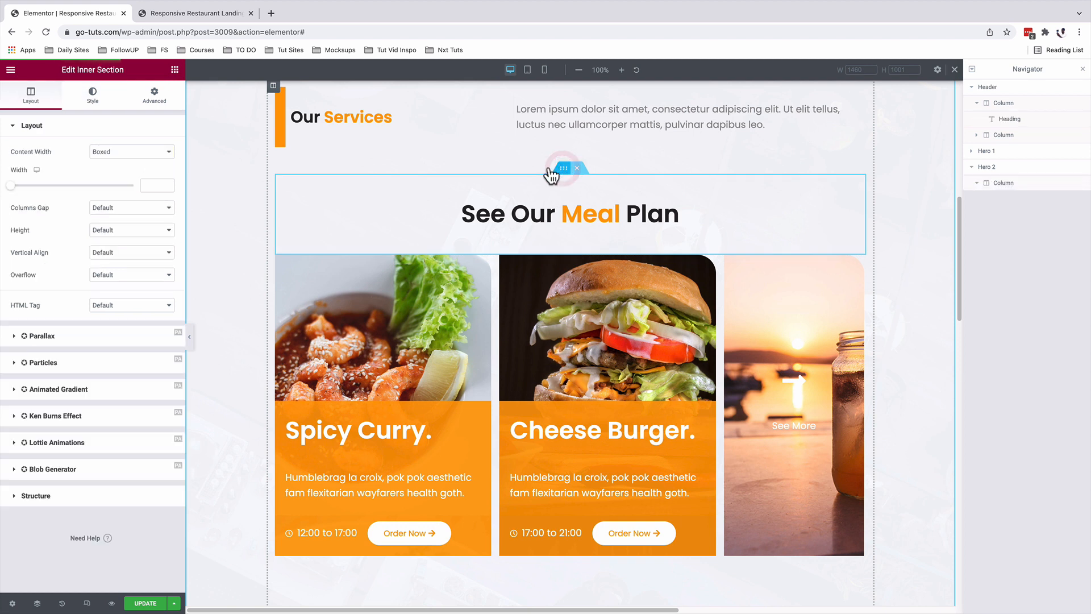
{"action": "left_click", "coordinate": [154, 108]}
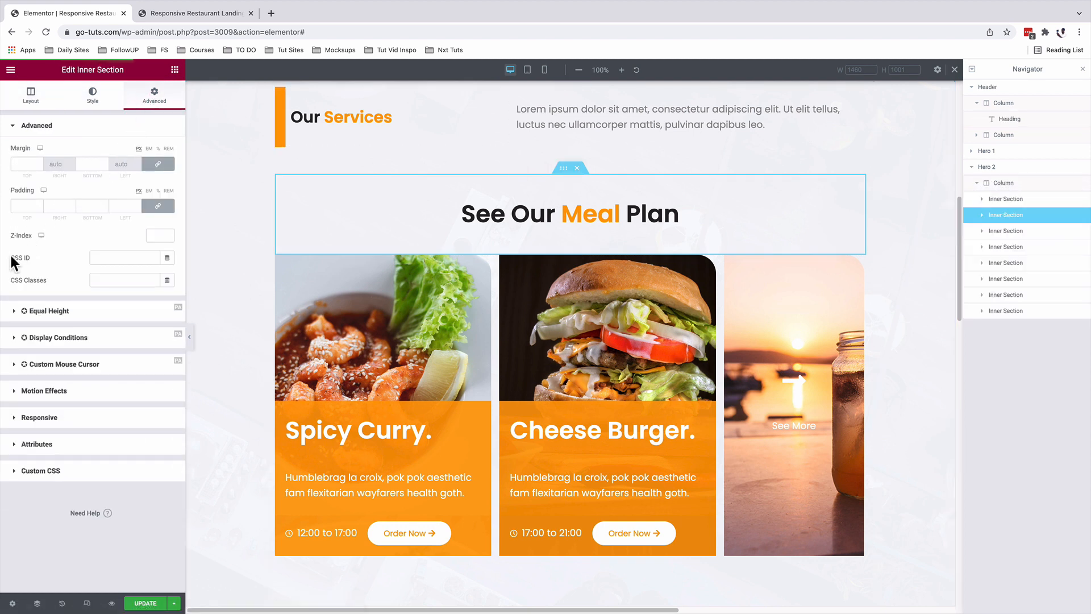
{"action": "left_click", "coordinate": [104, 259]}
{"action": "type", "text": "m"}
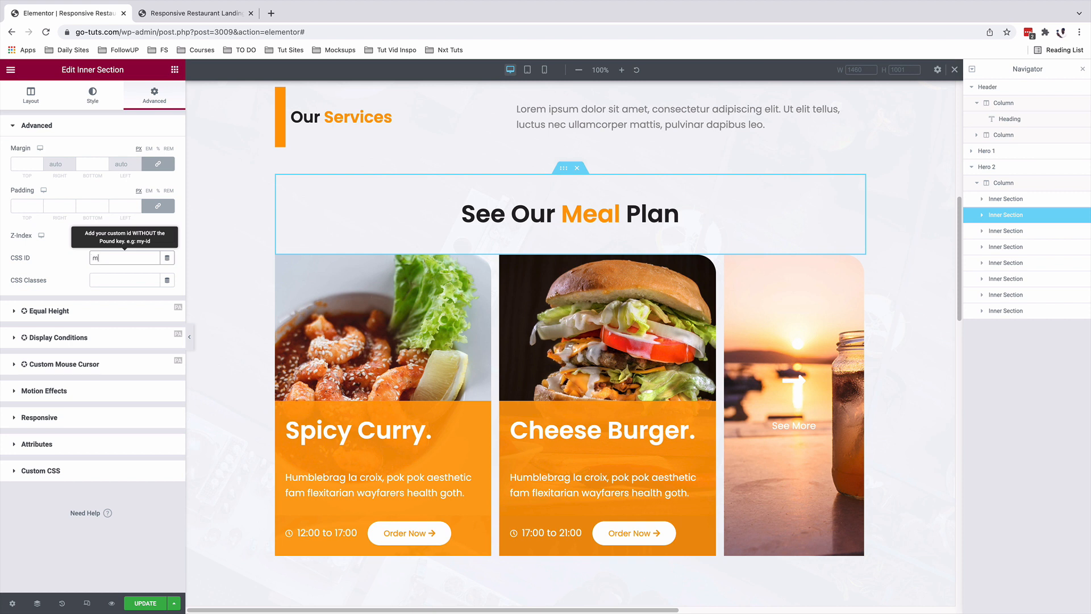
{"action": "type", "text": "enu"}
Step: Give the inner section containing the Why Choose Our Food heading the CSS ID reason
{"action": "scroll", "coordinate": [247, 335], "scroll_direction": "down", "scroll_amount": 6}
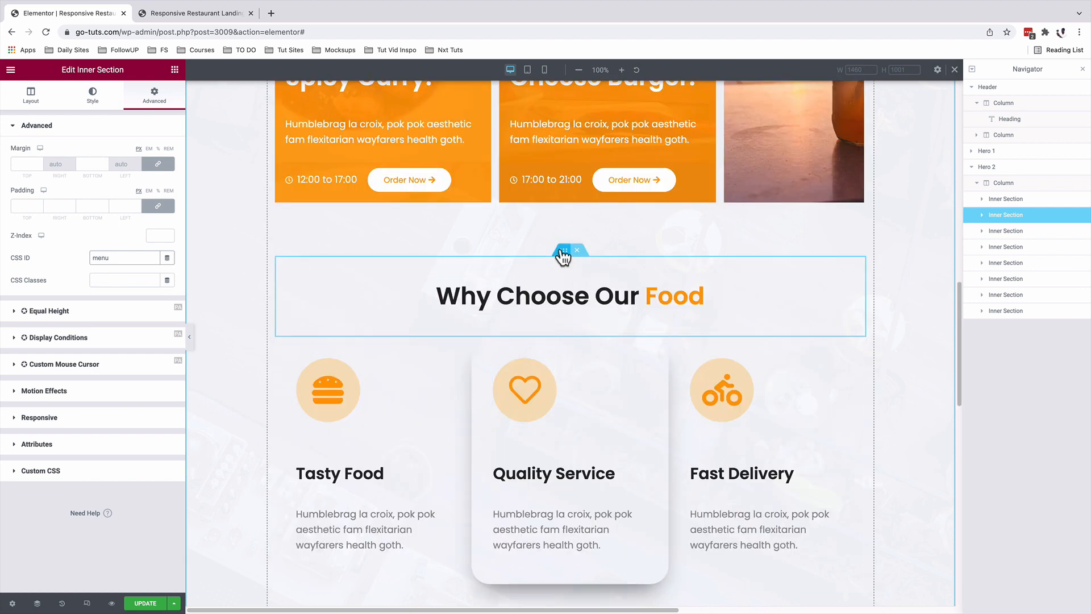
{"action": "left_click", "coordinate": [563, 251]}
{"action": "left_click", "coordinate": [153, 98]}
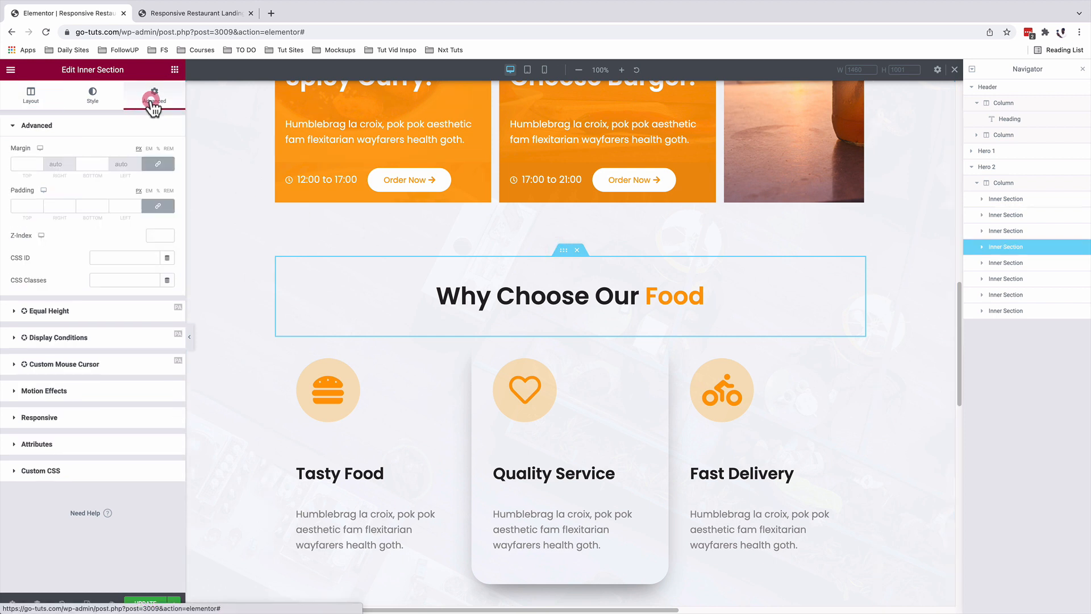
{"action": "left_click", "coordinate": [133, 261]}
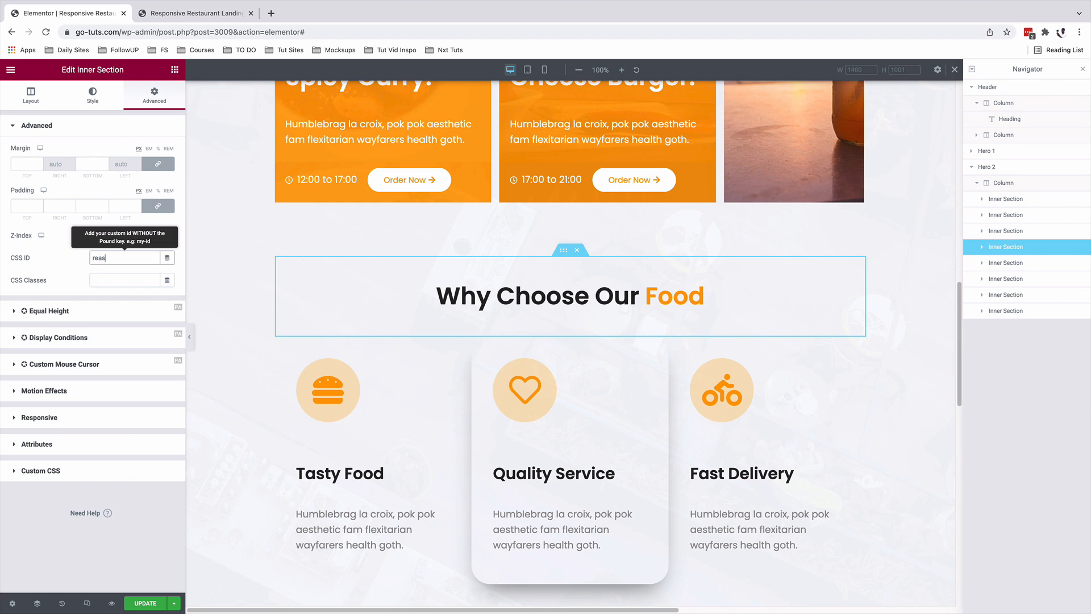
Step: Give the More Of Our Services inner section the CSS ID blog and update the page
{"action": "scroll", "coordinate": [567, 439], "scroll_direction": "down", "scroll_amount": 10}
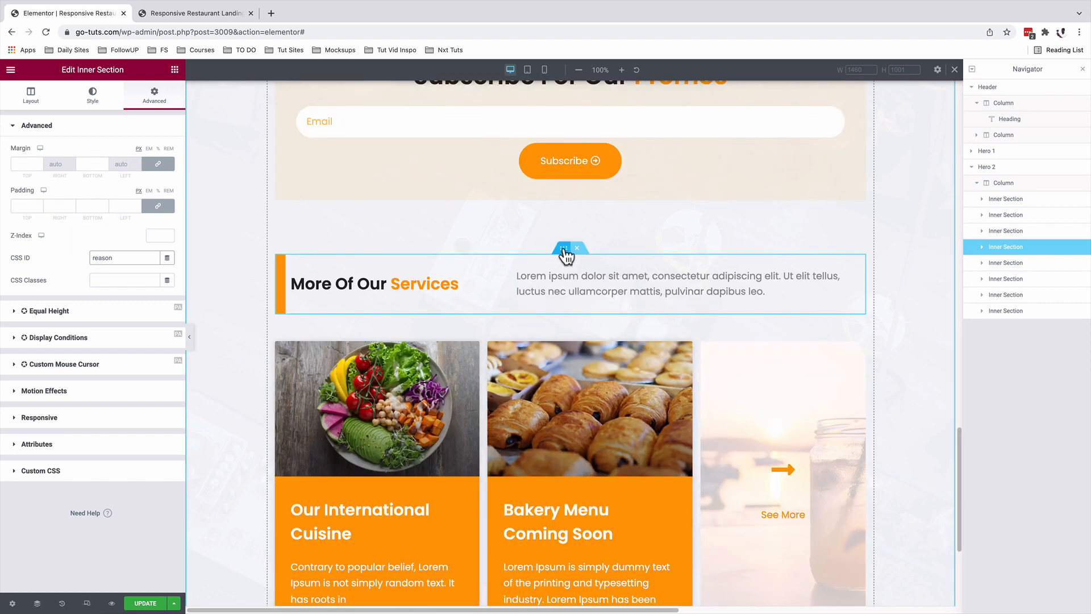
{"action": "left_click", "coordinate": [564, 249]}
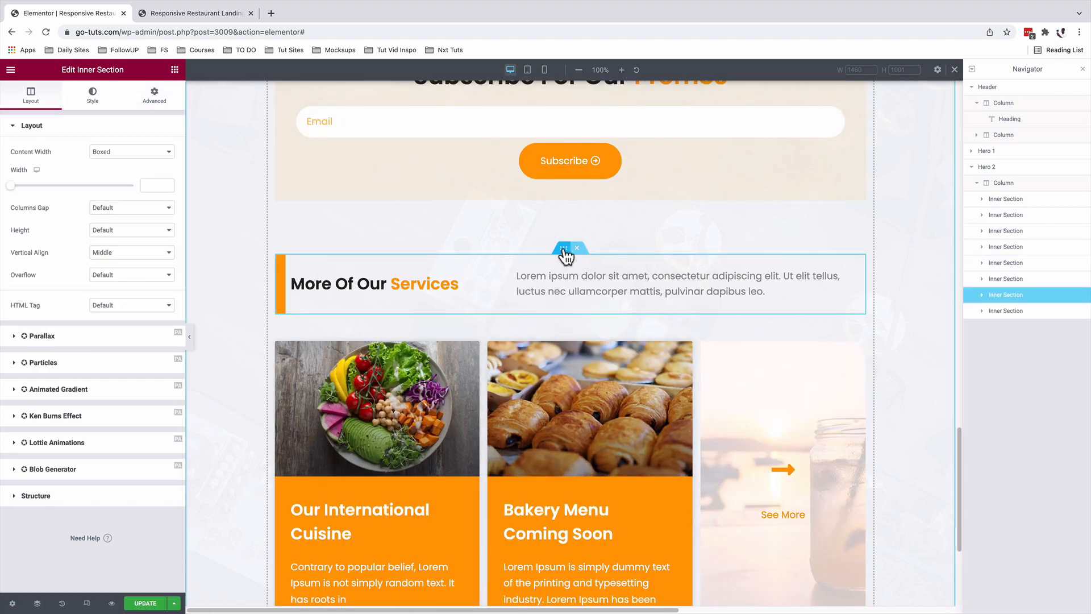
{"action": "left_click", "coordinate": [152, 98]}
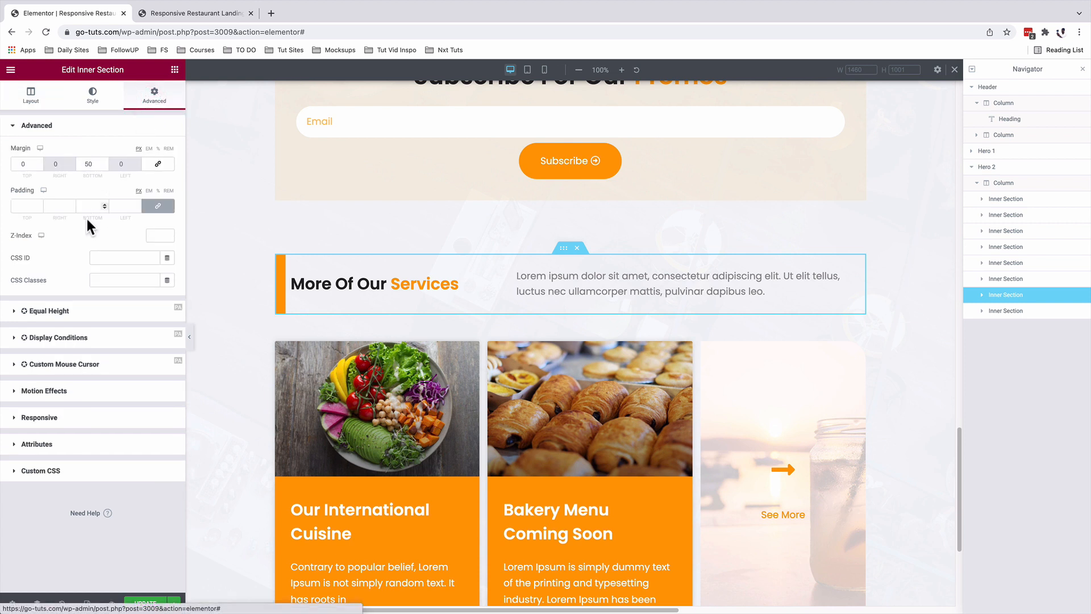
{"action": "left_click", "coordinate": [105, 259]}
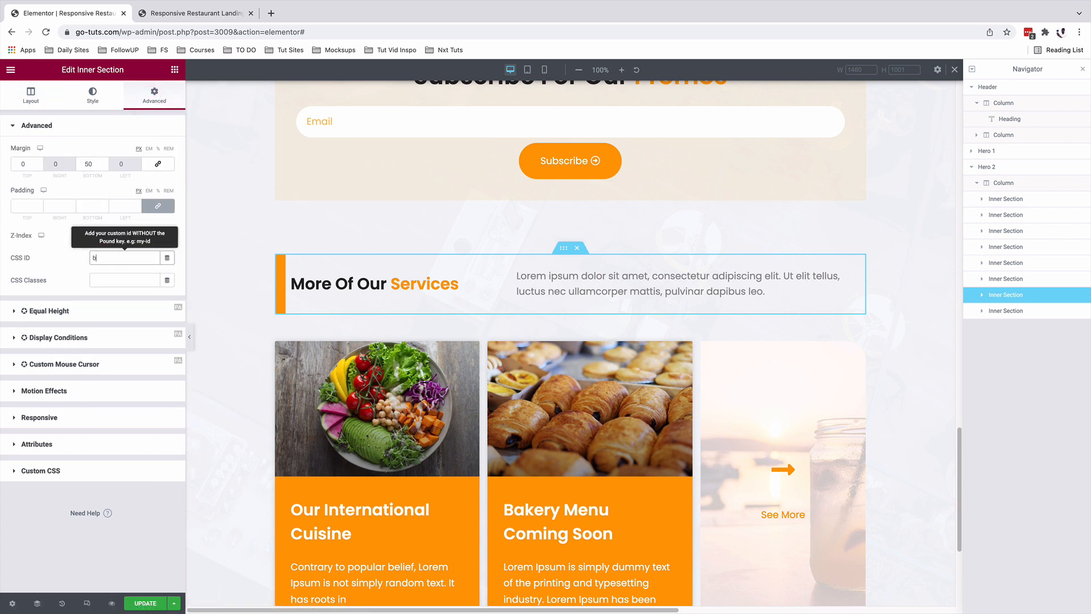
{"action": "type", "text": "blog"}
{"action": "left_click", "coordinate": [146, 603]}
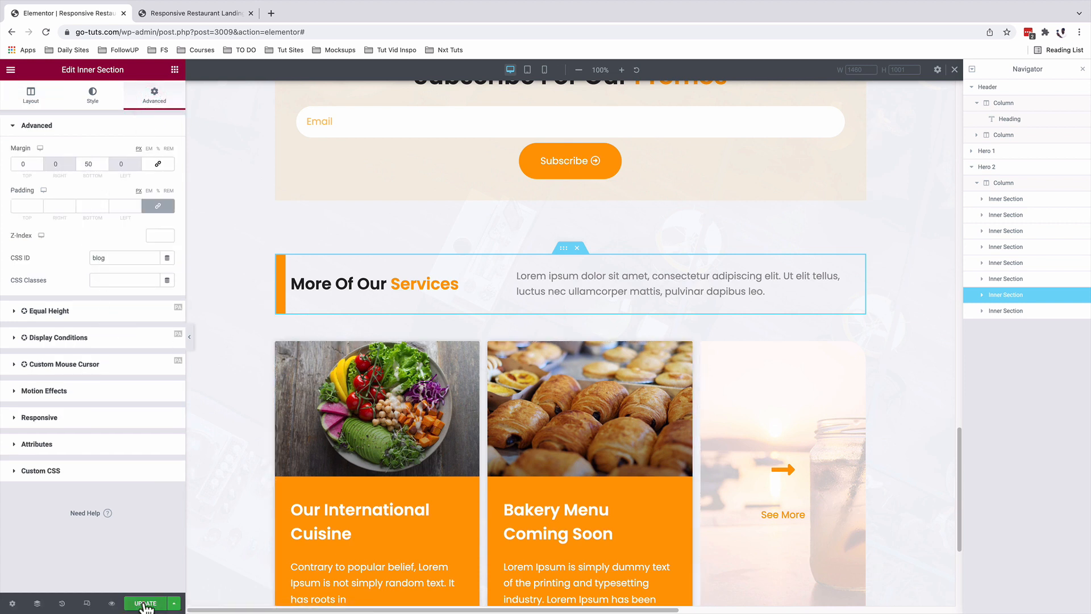
Step: Open the WordPress Menus page in a new browser tab and set the Menu item's URL to #menu
{"action": "scroll", "coordinate": [250, 506], "scroll_direction": "down", "scroll_amount": 10}
{"action": "scroll", "coordinate": [251, 500], "scroll_direction": "up", "scroll_amount": 15}
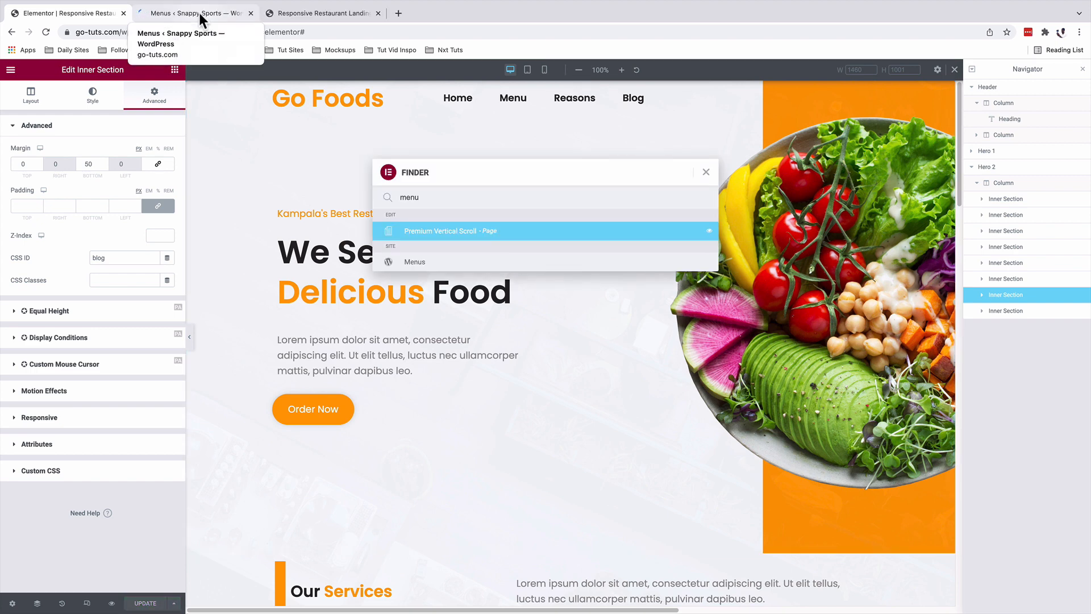
{"action": "left_click", "coordinate": [199, 11]}
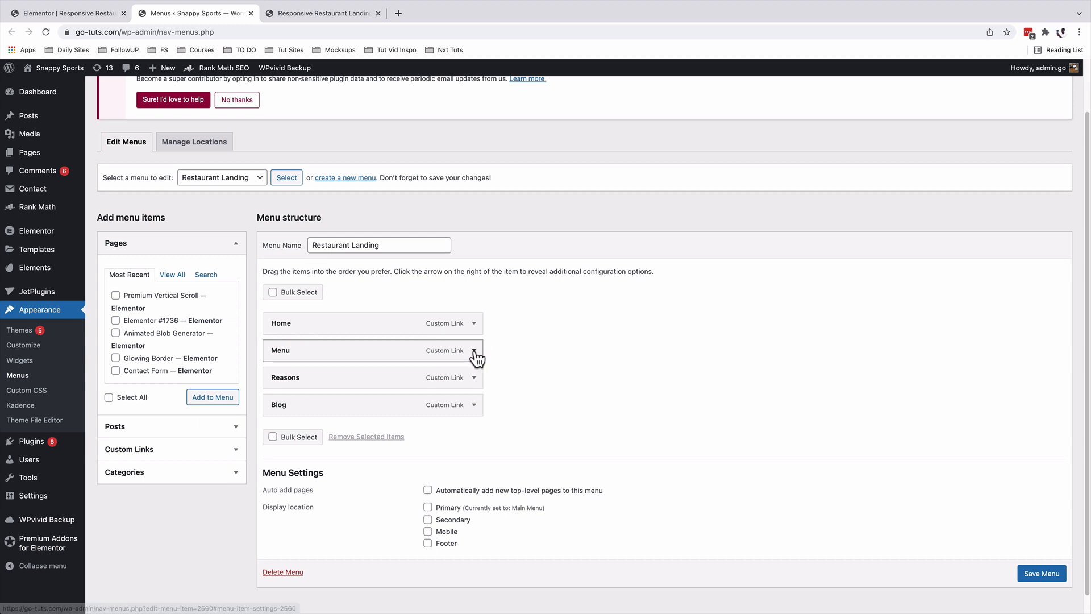
{"action": "left_click", "coordinate": [474, 351]}
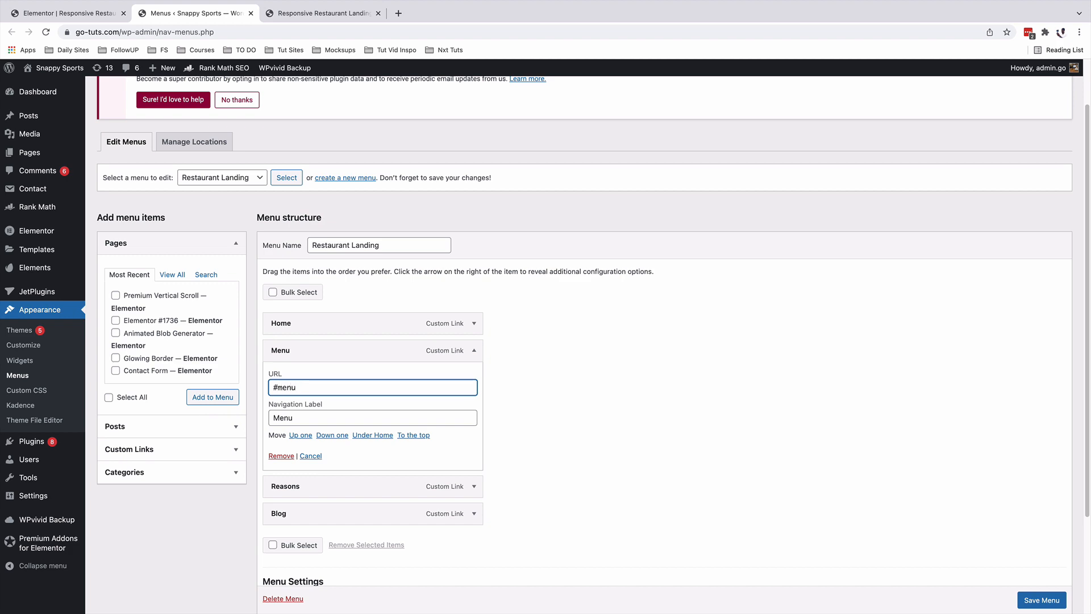
{"action": "left_click", "coordinate": [474, 351]}
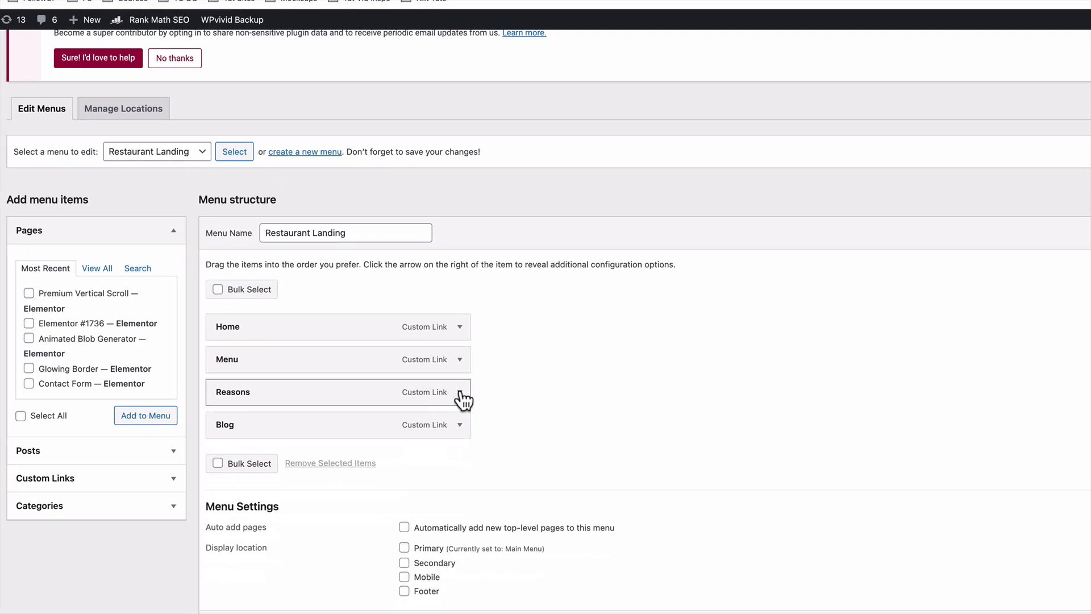
Step: Set the Reasons item's URL to the anchor of the Why Choose Our Food section and save the Restaurant Landing menu
{"action": "left_click", "coordinate": [476, 378]}
{"action": "left_click", "coordinate": [296, 438]}
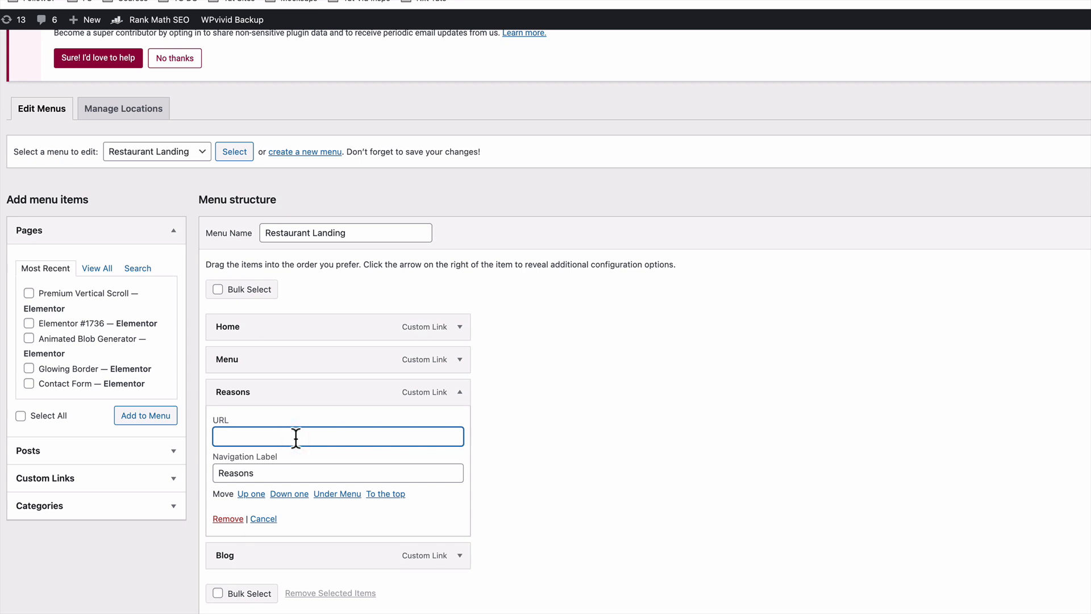
{"action": "type", "text": "#"}
{"action": "type", "text": "red"}
{"action": "left_click", "coordinate": [460, 393]}
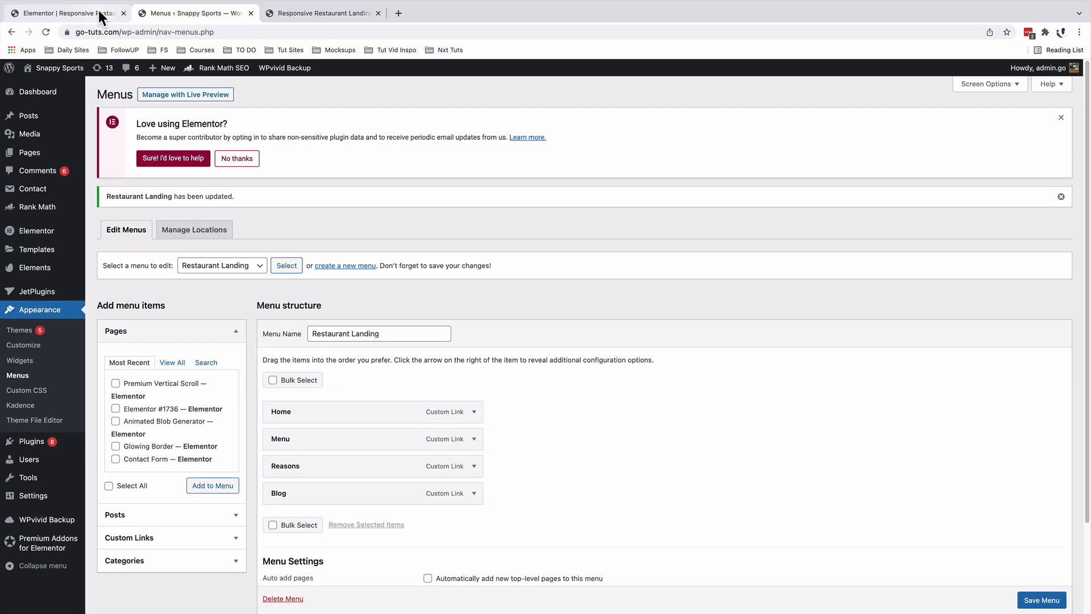
Step: Preview the landing page from the Elementor editor and test whether the header's Menu and Blog links reach their sections
{"action": "left_click", "coordinate": [106, 15]}
{"action": "key", "text": "Escape"}
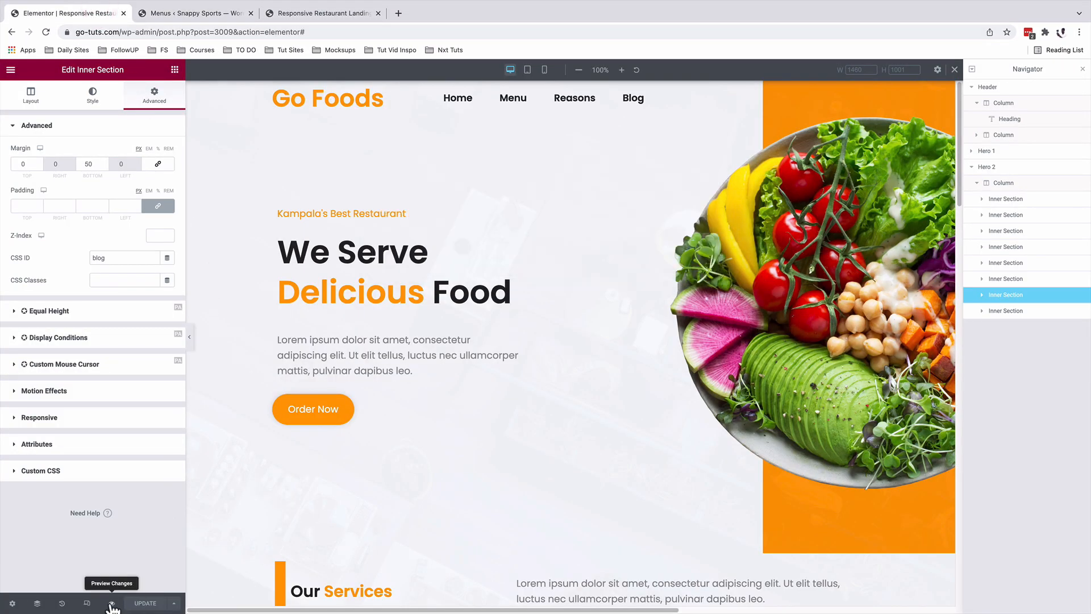
{"action": "left_click", "coordinate": [112, 603]}
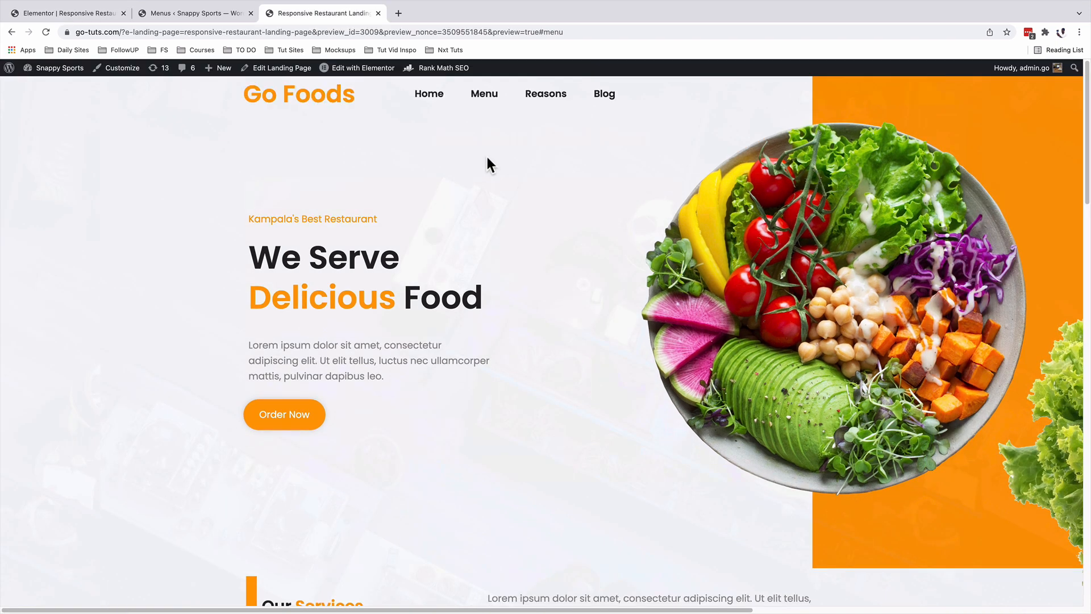
{"action": "left_click", "coordinate": [480, 98]}
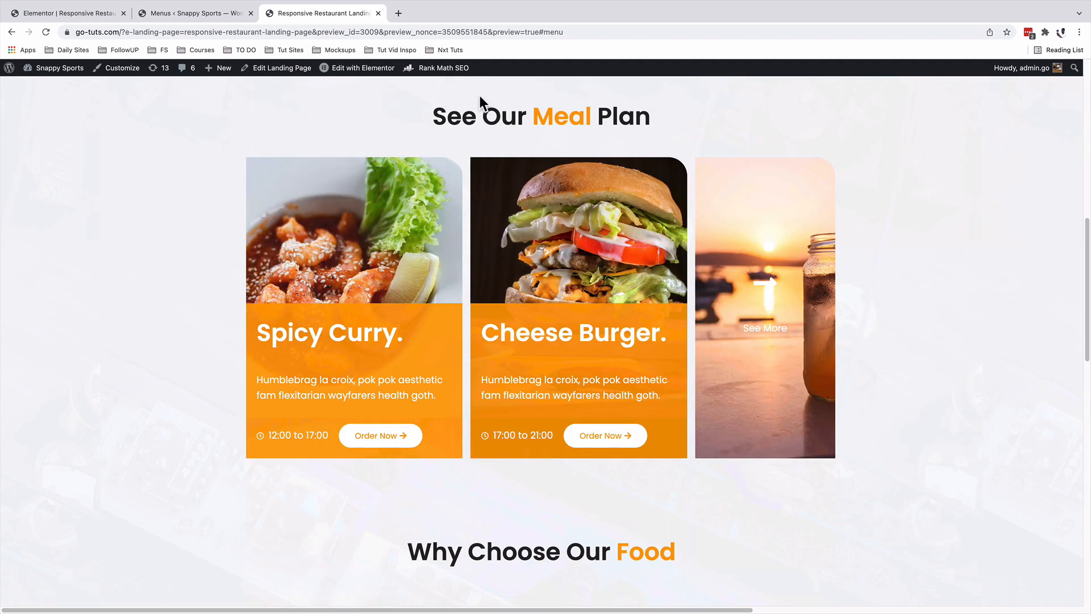
{"action": "scroll", "coordinate": [455, 142], "scroll_direction": "up", "scroll_amount": 10}
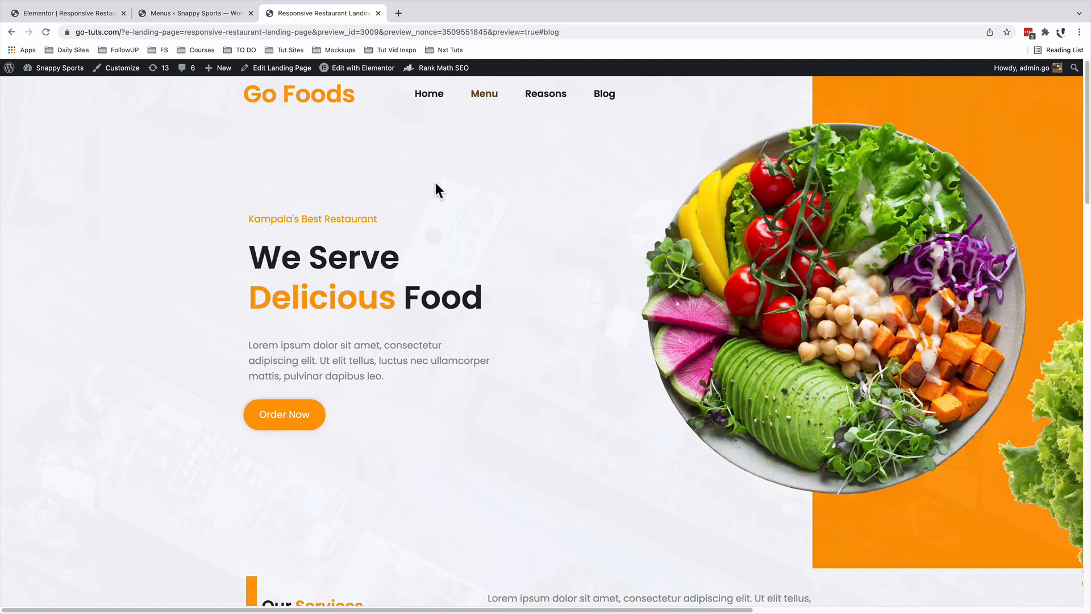
{"action": "left_click", "coordinate": [606, 97]}
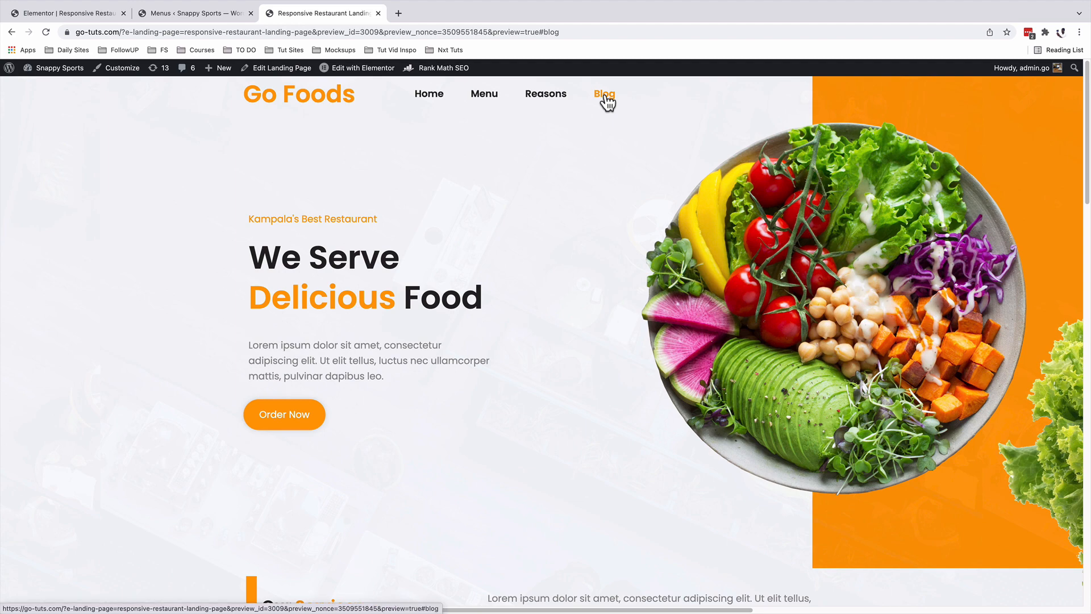
{"action": "left_click", "coordinate": [606, 98]}
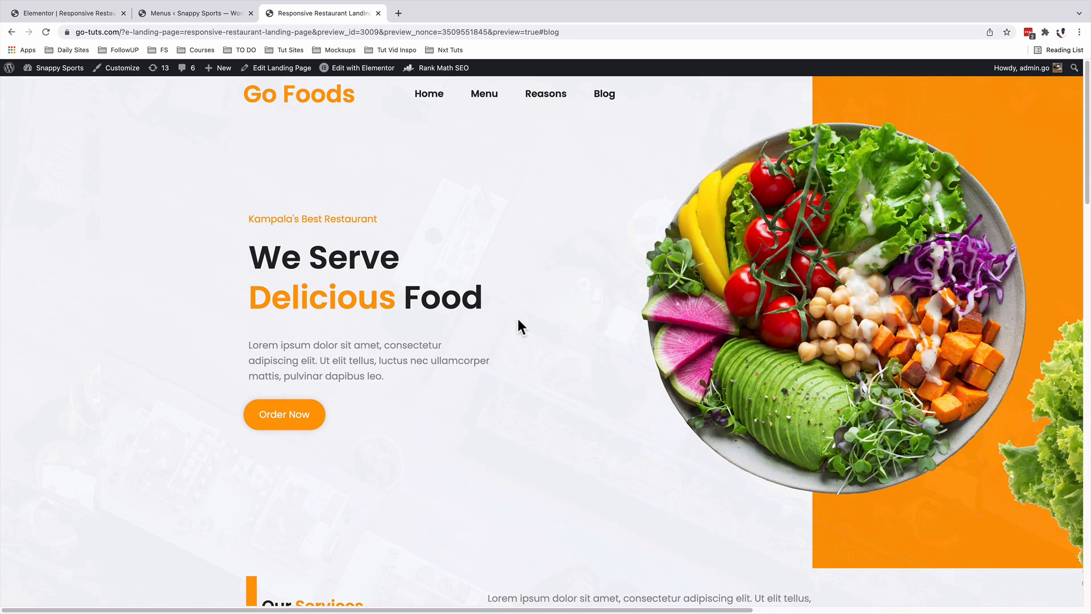
{"action": "scroll", "coordinate": [518, 319], "scroll_direction": "down", "scroll_amount": 10}
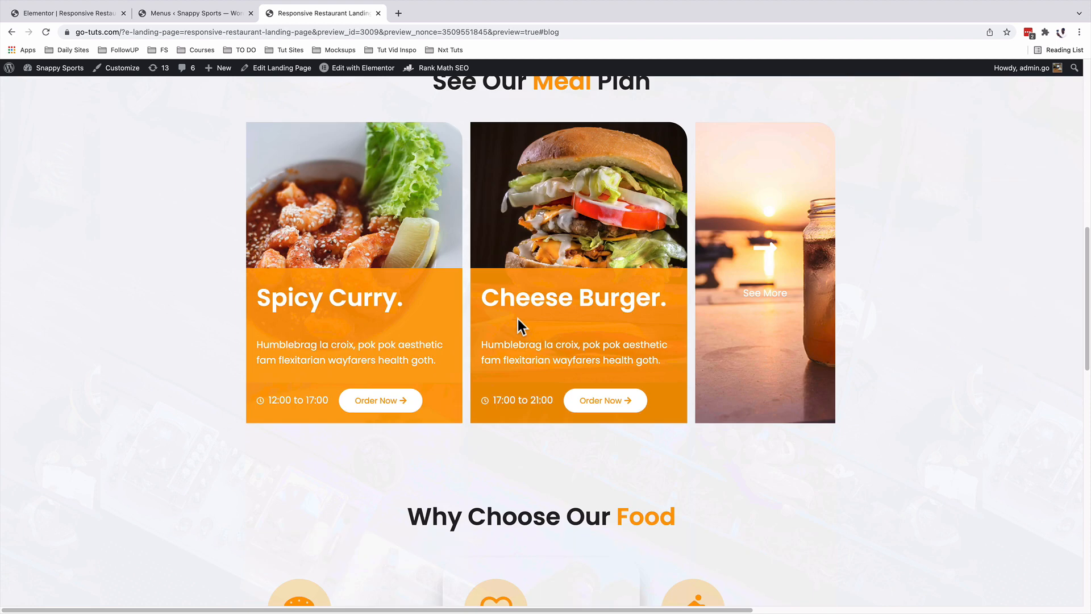
{"action": "scroll", "coordinate": [518, 320], "scroll_direction": "down", "scroll_amount": 12}
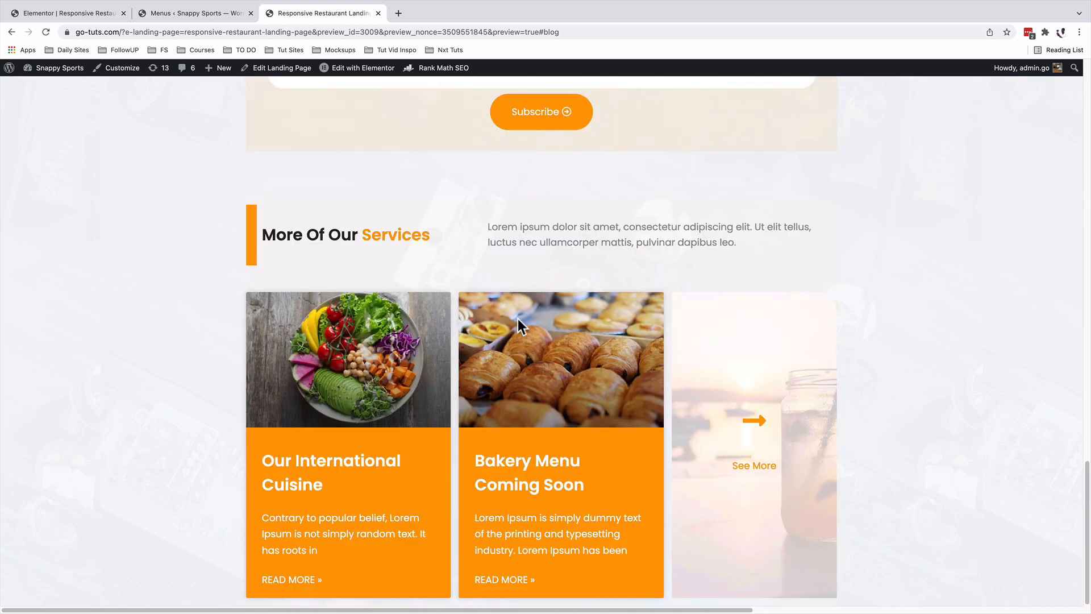
{"action": "scroll", "coordinate": [517, 319], "scroll_direction": "up", "scroll_amount": 20}
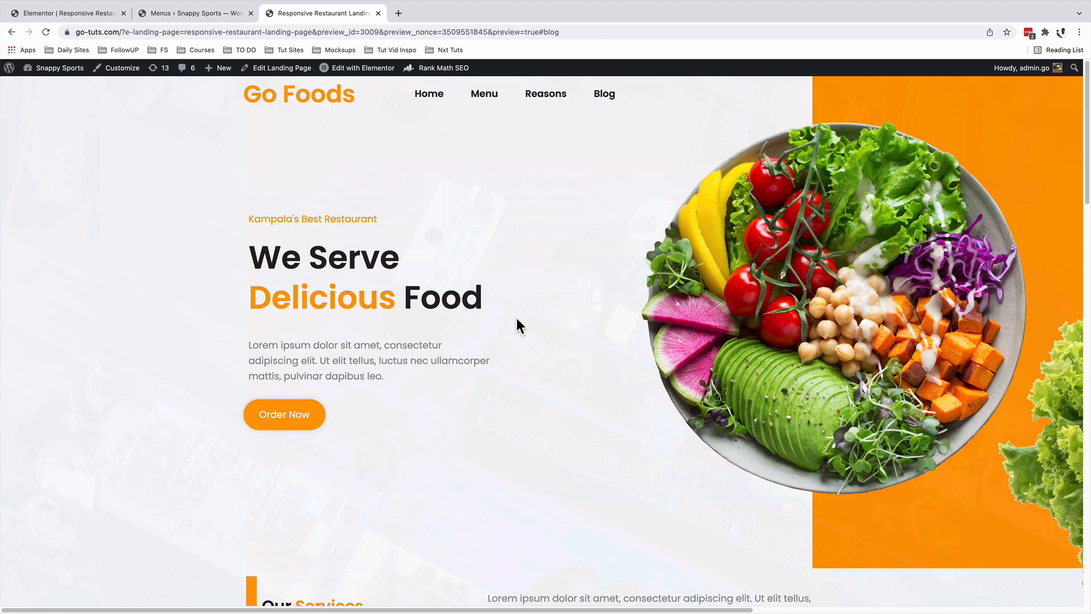
Step: Return to the Elementor editor, switch to tablet view, and set the header Nav Menu's horizontal padding to 4
{"action": "left_click", "coordinate": [83, 12]}
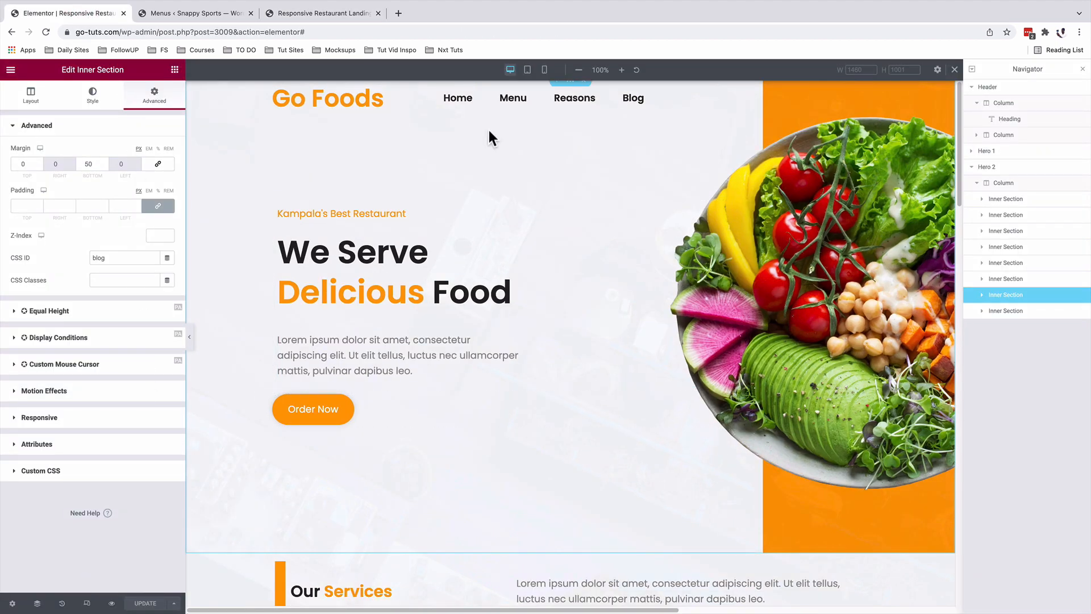
{"action": "left_click", "coordinate": [527, 70]}
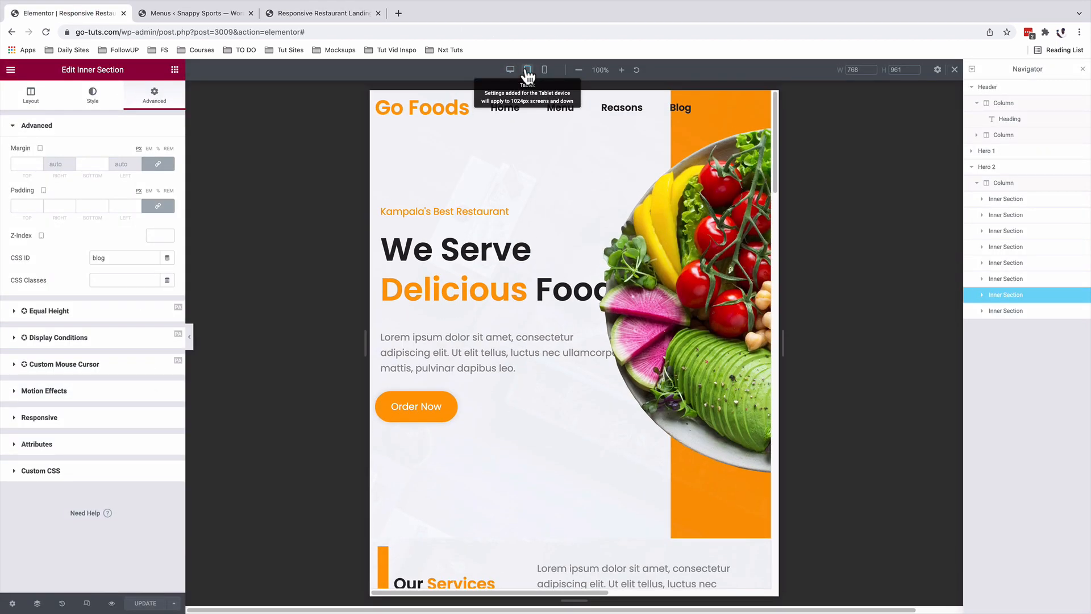
{"action": "left_click", "coordinate": [760, 104]}
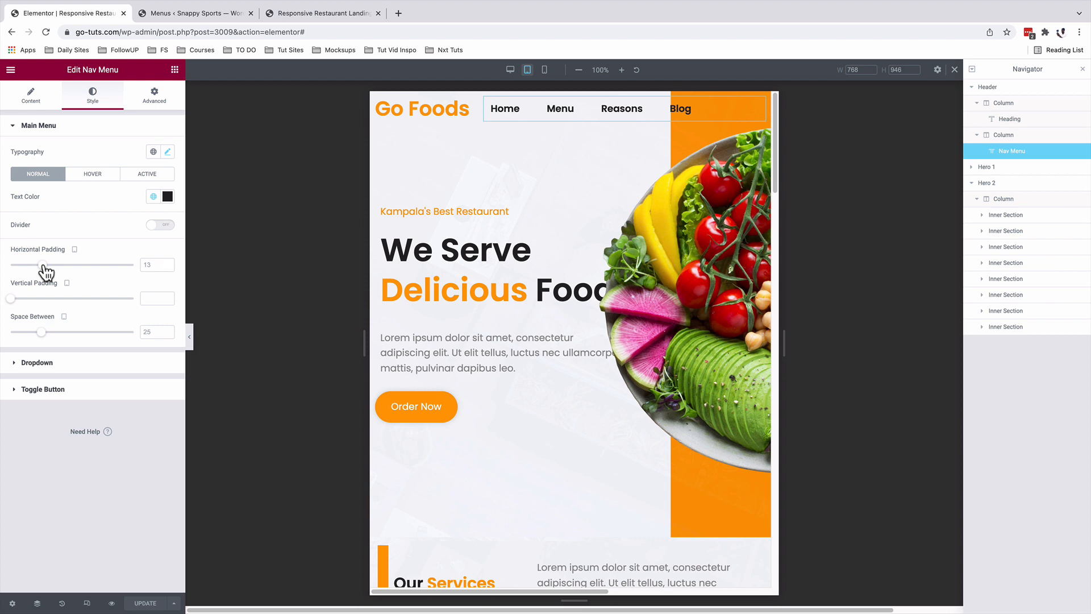
{"action": "left_click_drag", "start_coordinate": [45, 266], "coordinate": [22, 266]}
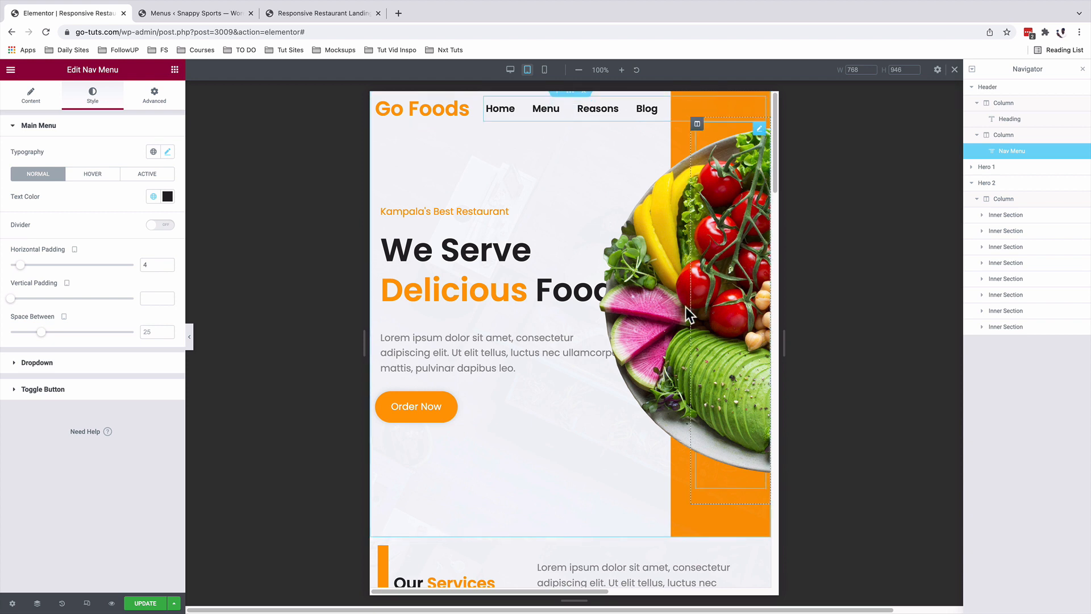
Step: Set the Hero 1 food bowl image's tablet margins to 0 top, -200 right, 0 bottom and -300 left
{"action": "left_click", "coordinate": [990, 167]}
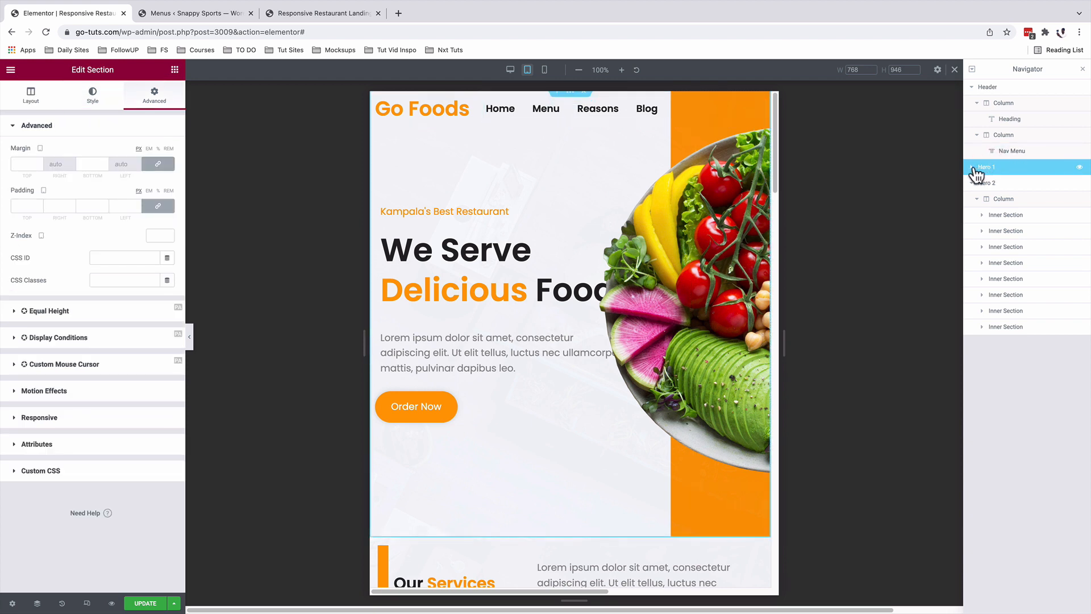
{"action": "left_click", "coordinate": [973, 167]}
{"action": "left_click", "coordinate": [978, 198]}
{"action": "left_click", "coordinate": [1008, 215]}
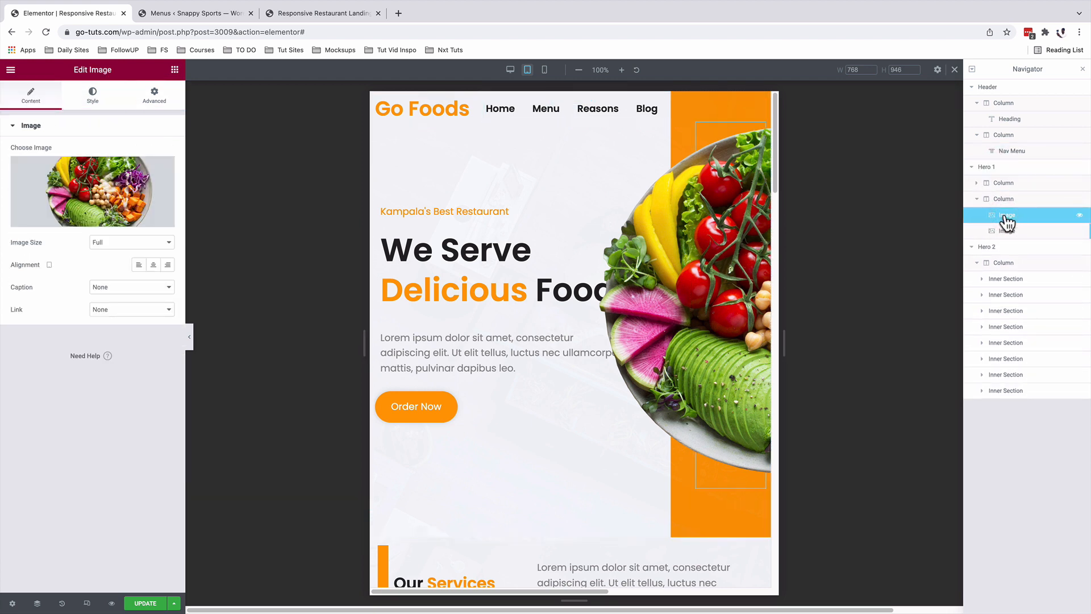
{"action": "left_click", "coordinate": [154, 94]}
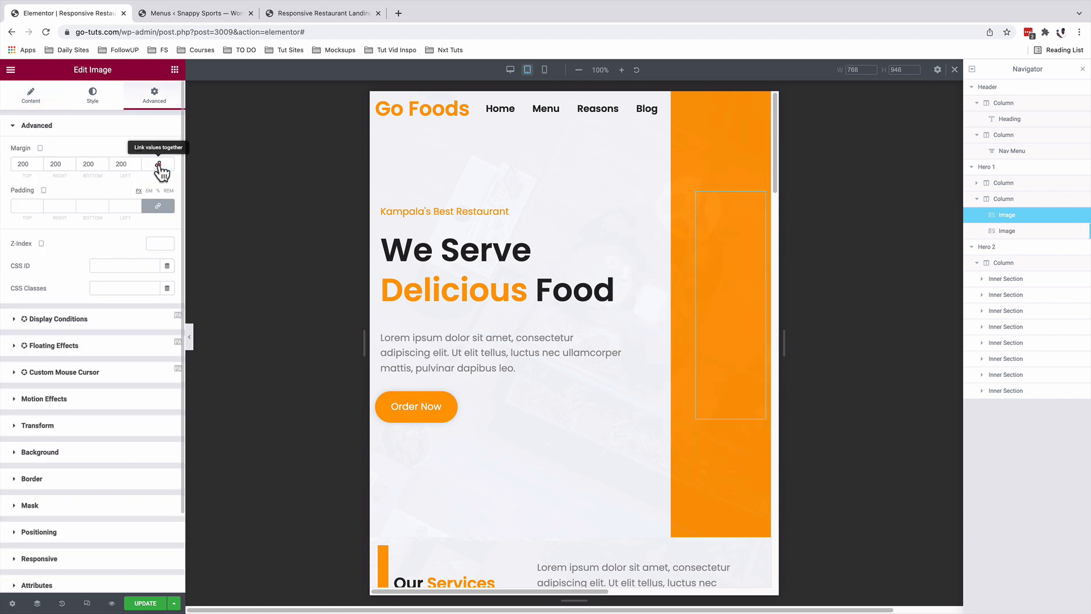
{"action": "left_click_drag", "start_coordinate": [39, 164], "coordinate": [11, 166]}
{"action": "type", "text": "0"}
{"action": "left_click", "coordinate": [52, 165]}
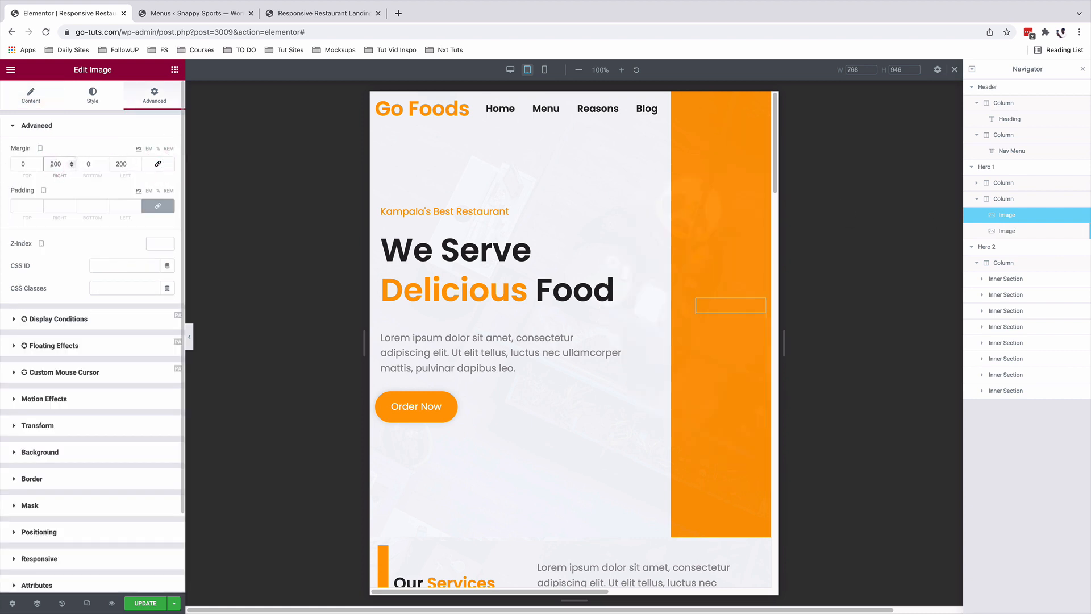
{"action": "type", "text": "-"}
{"action": "left_click", "coordinate": [117, 165]}
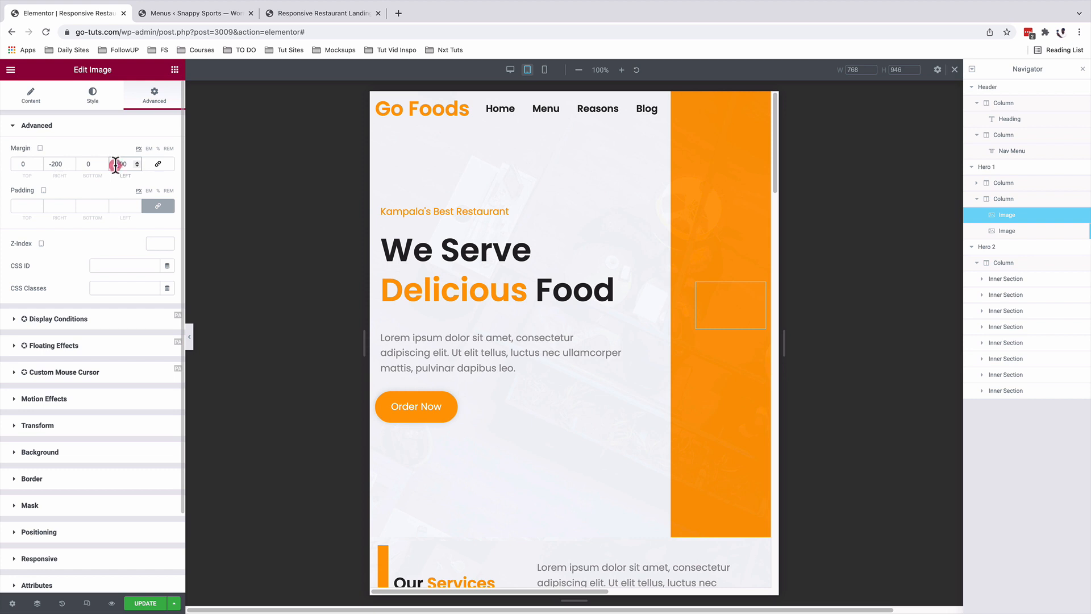
{"action": "type", "text": "-300"}
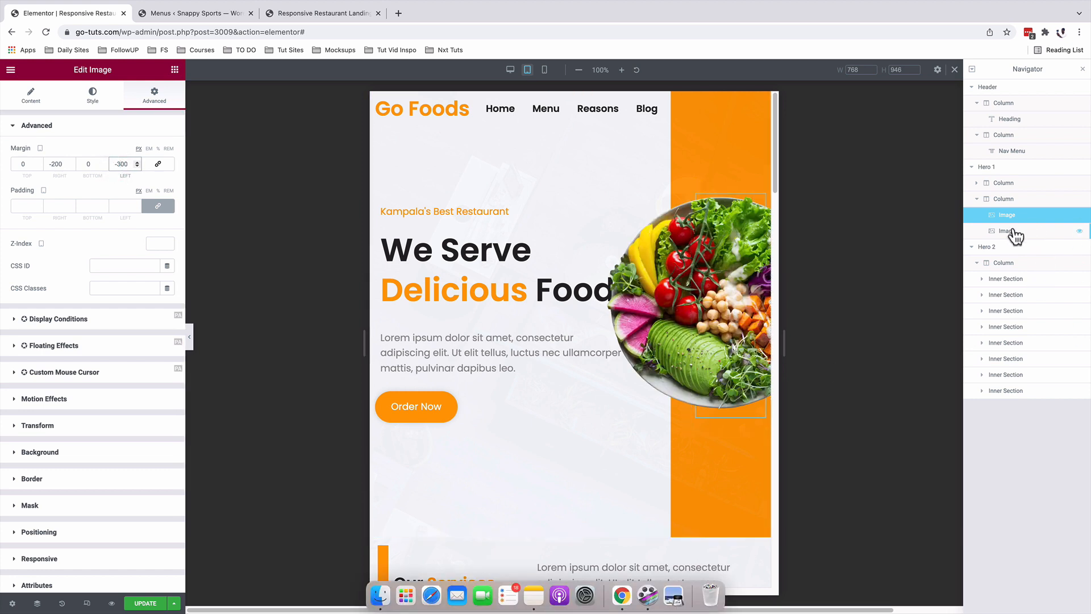
Step: Position the Hero 1 lettuce image for tablet with horizontal offset -34 vw, vertical offset 332 px and custom width 57 vw
{"action": "left_click", "coordinate": [1015, 233]}
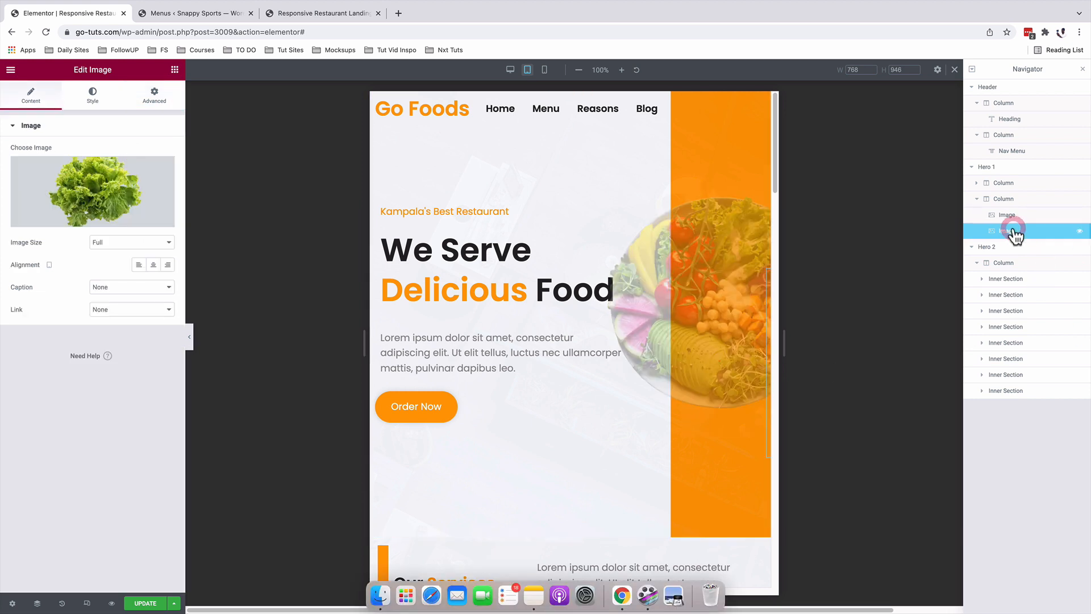
{"action": "left_click", "coordinate": [155, 96]}
{"action": "left_click", "coordinate": [40, 533]}
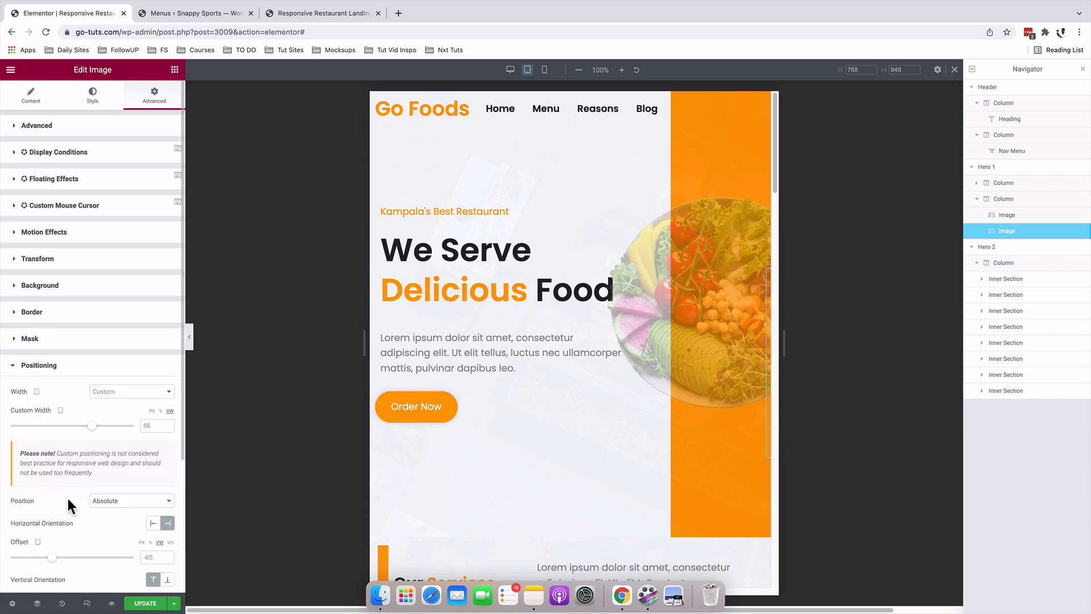
{"action": "scroll", "coordinate": [69, 505], "scroll_direction": "down", "scroll_amount": 2}
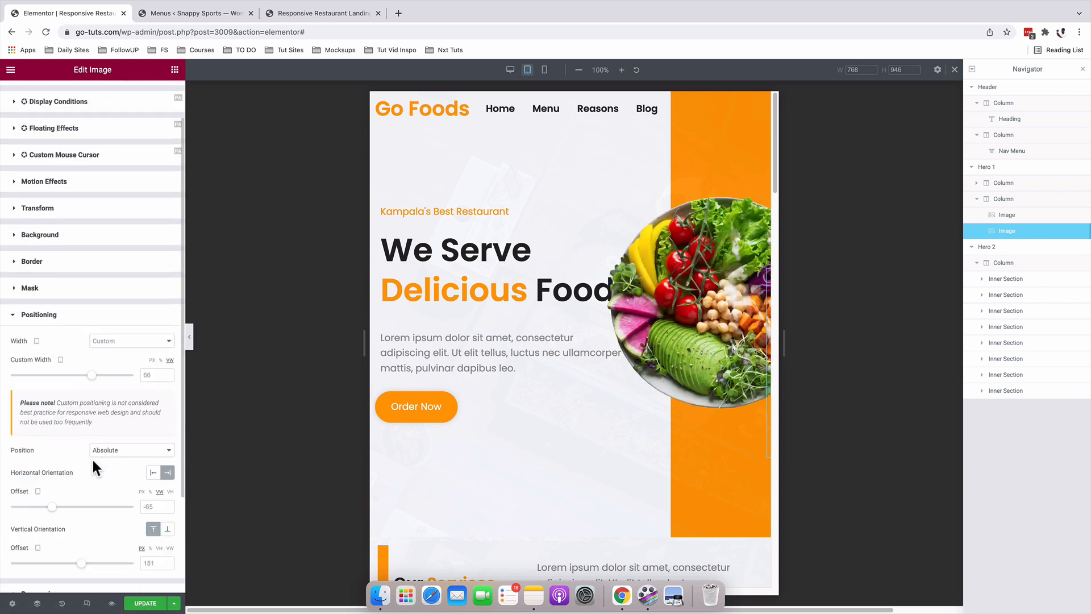
{"action": "left_click", "coordinate": [144, 505]}
{"action": "type", "text": "-34"}
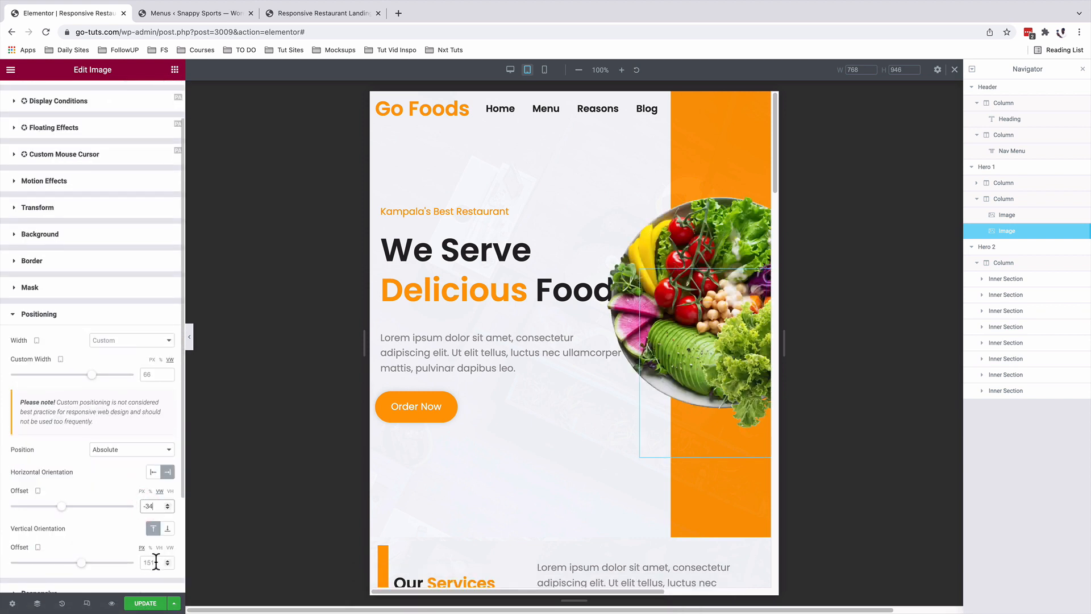
{"action": "left_click", "coordinate": [156, 563]}
{"action": "type", "text": "332"}
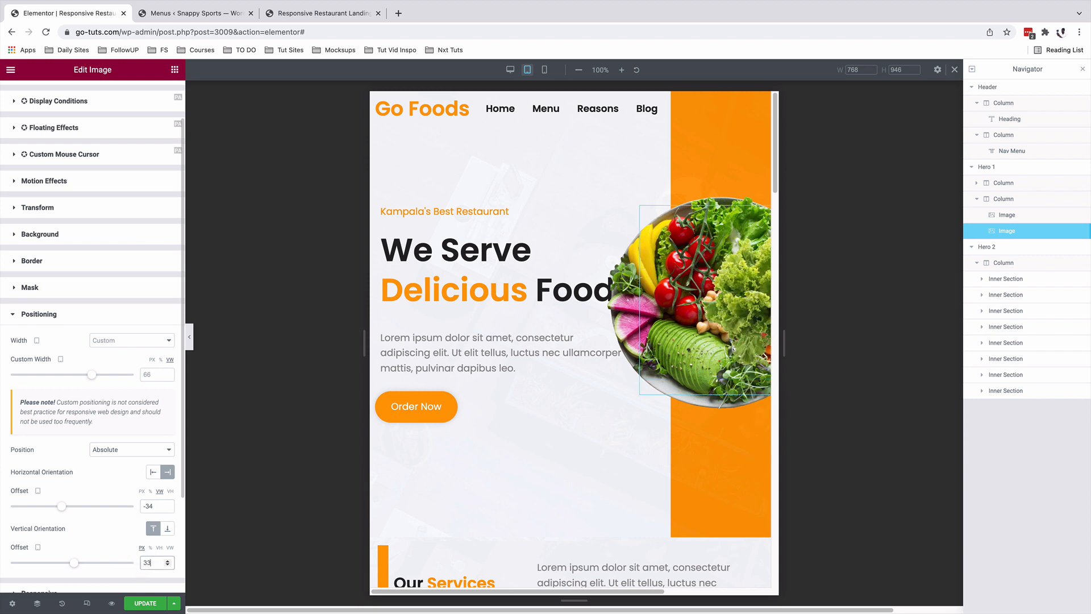
{"action": "scroll", "coordinate": [95, 377], "scroll_direction": "down", "scroll_amount": 1}
{"action": "left_click_drag", "start_coordinate": [90, 376], "coordinate": [89, 377]}
{"action": "left_click_drag", "start_coordinate": [85, 375], "coordinate": [81, 377]}
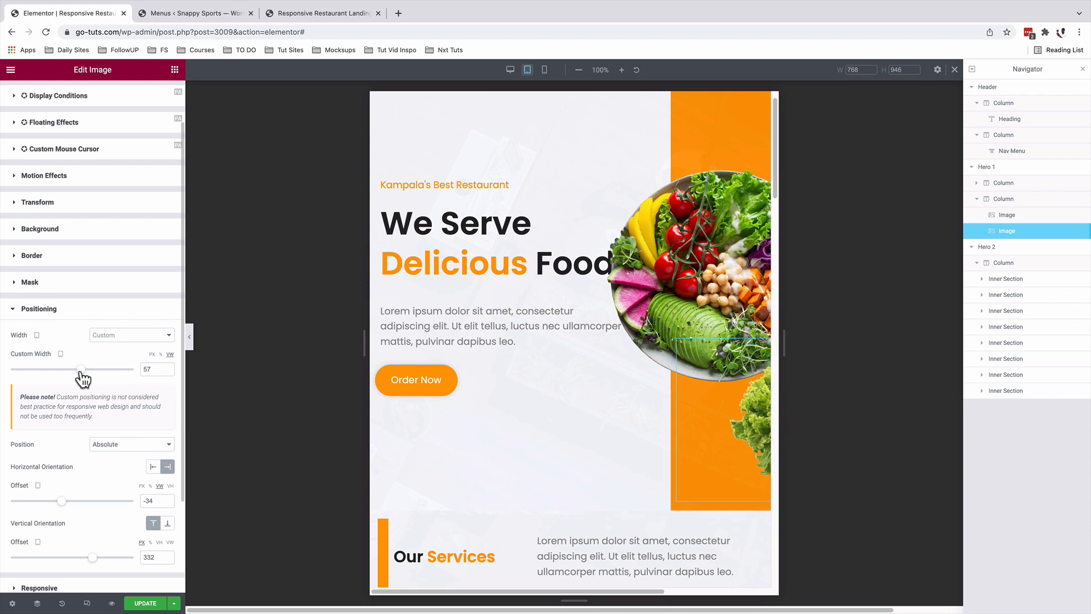
Step: Reduce the We Serve Delicious Food heading's tablet font size to about 54 px
{"action": "left_click", "coordinate": [475, 224]}
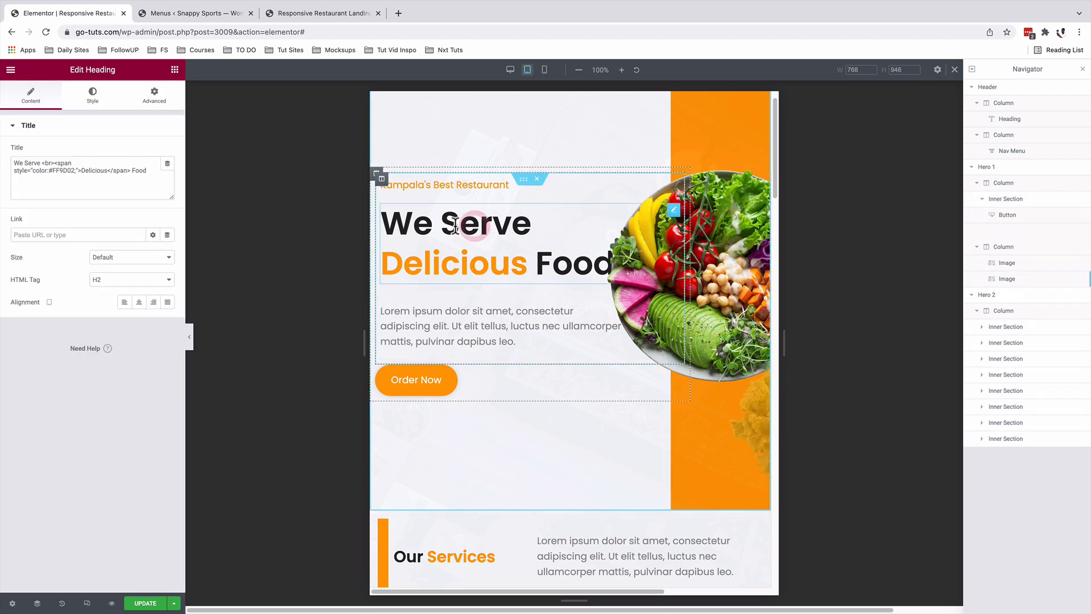
{"action": "left_click", "coordinate": [92, 96]}
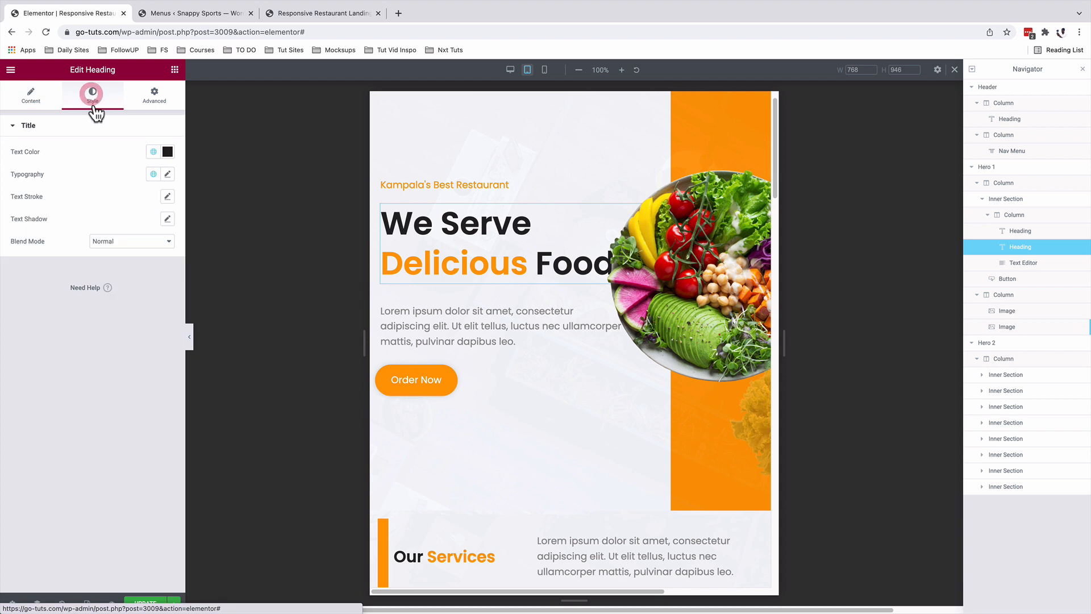
{"action": "left_click", "coordinate": [167, 174]}
{"action": "left_click_drag", "start_coordinate": [56, 265], "coordinate": [53, 265]}
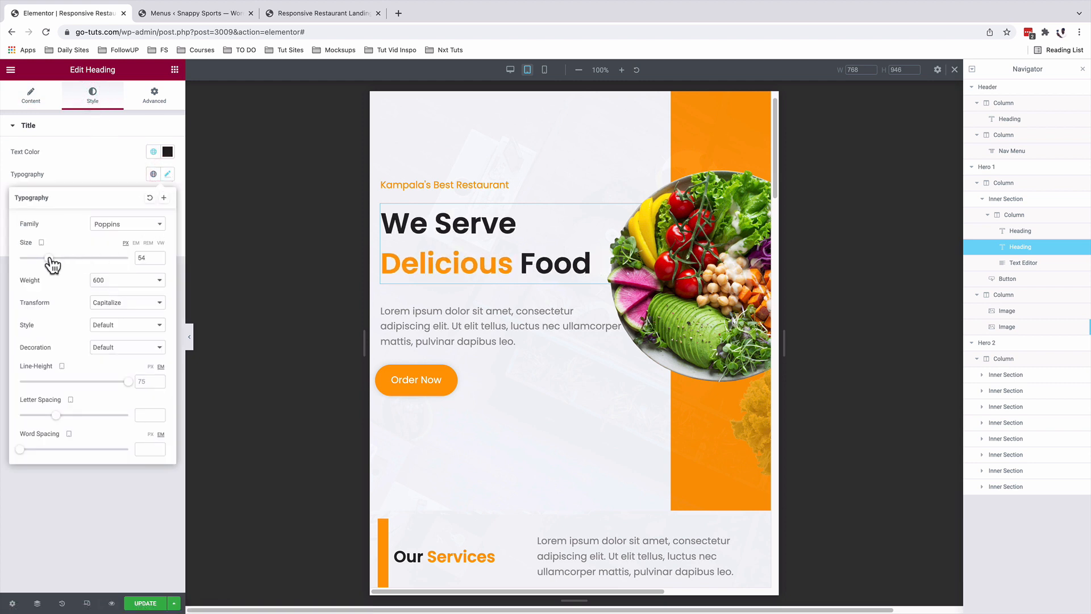
Step: Set the hero paragraph's tablet font size to 17 px
{"action": "left_click", "coordinate": [408, 317]}
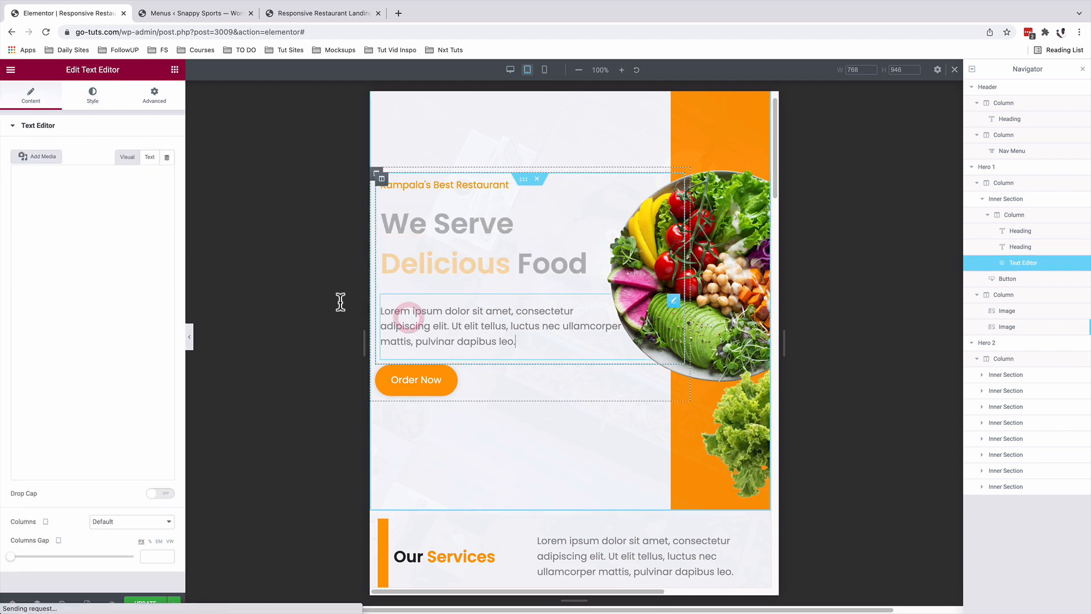
{"action": "left_click", "coordinate": [91, 96]}
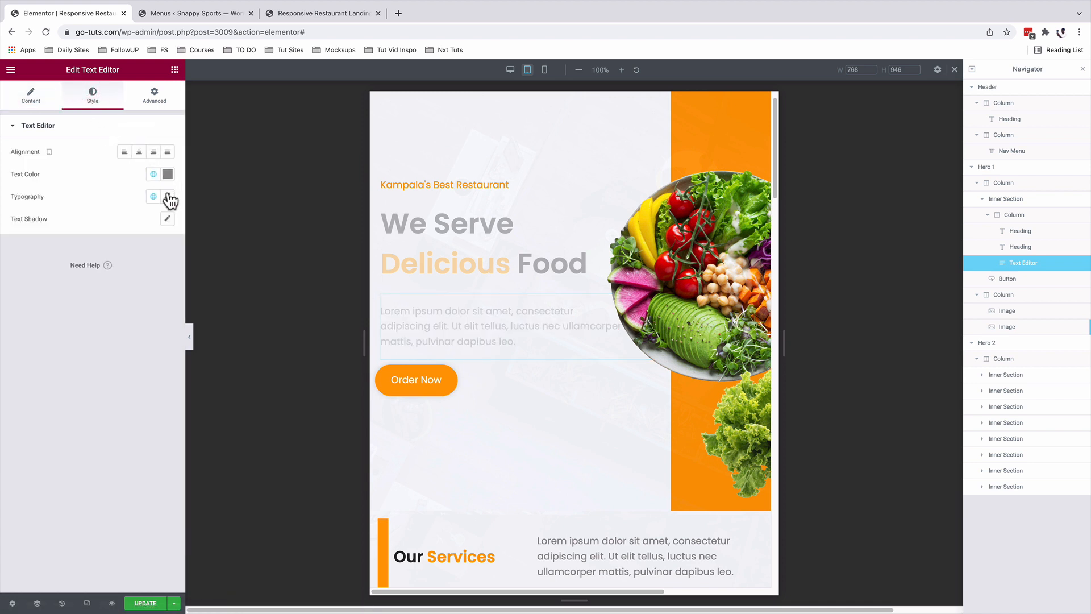
{"action": "left_click", "coordinate": [167, 197]}
{"action": "left_click_drag", "start_coordinate": [30, 280], "coordinate": [30, 280]}
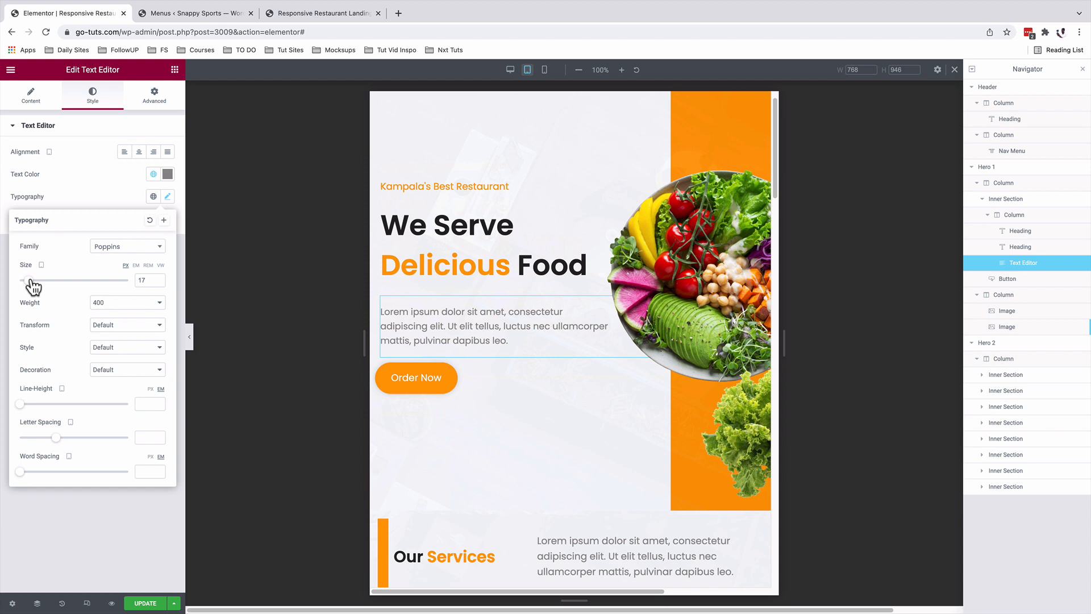
Step: Set the Hero 1 section's tablet minimum height to 75 vh
{"action": "left_click", "coordinate": [1002, 169]}
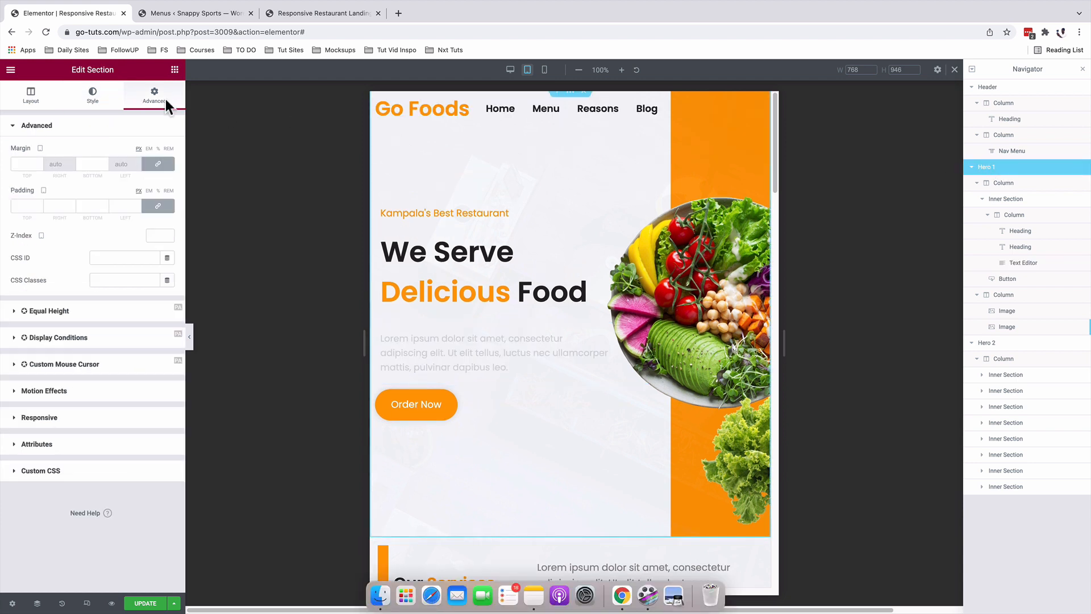
{"action": "left_click", "coordinate": [31, 96]}
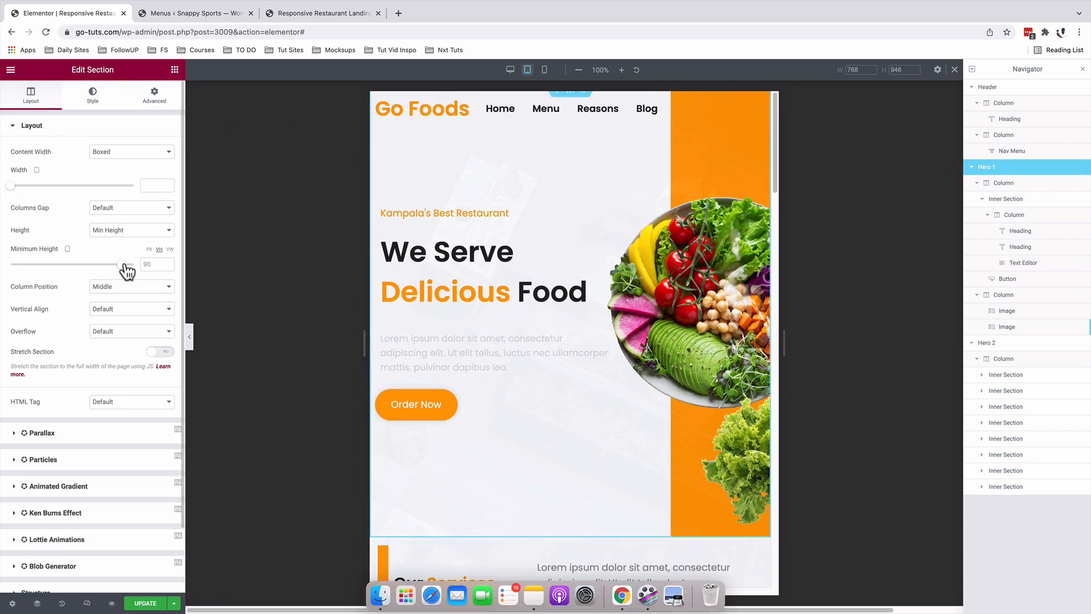
{"action": "left_click_drag", "start_coordinate": [121, 266], "coordinate": [103, 265]}
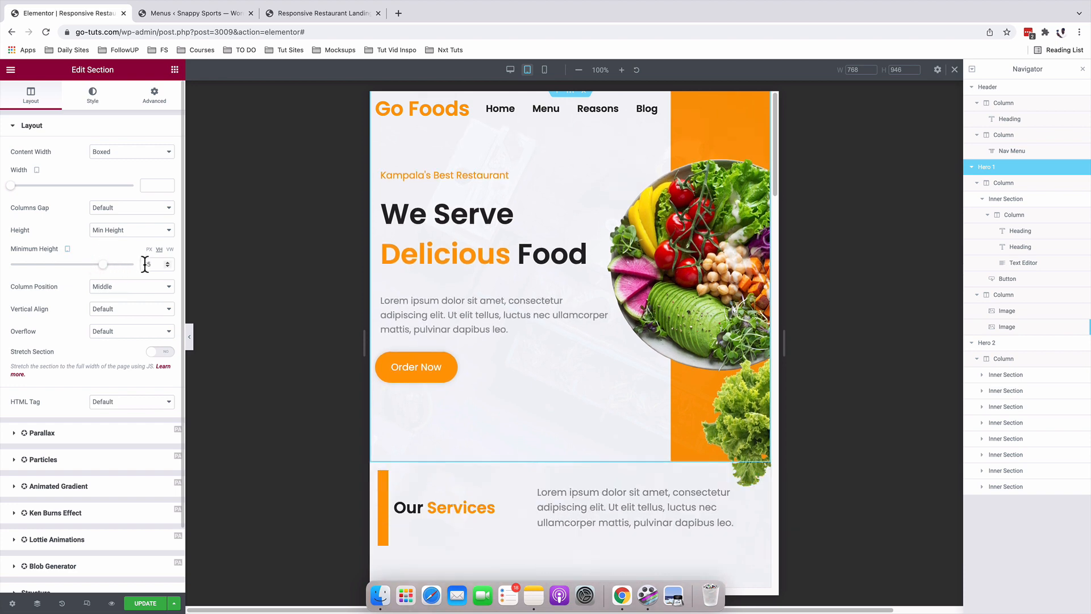
Step: Reduce the Spicy Curry and Cheese Burger card headings to a tablet font size of 28 px
{"action": "scroll", "coordinate": [581, 323], "scroll_direction": "down", "scroll_amount": 4}
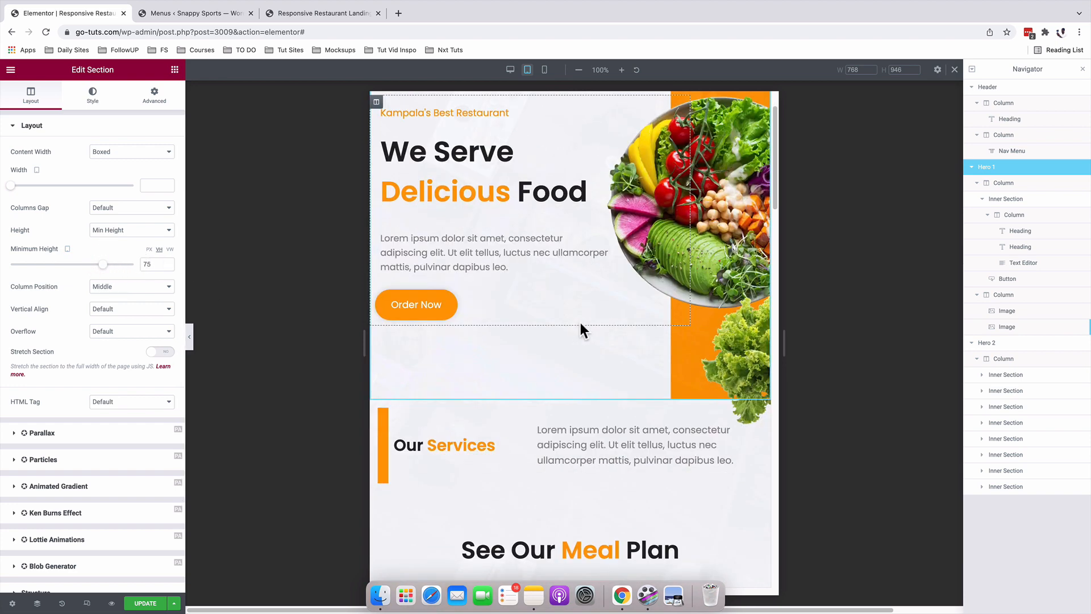
{"action": "scroll", "coordinate": [596, 389], "scroll_direction": "down", "scroll_amount": 9}
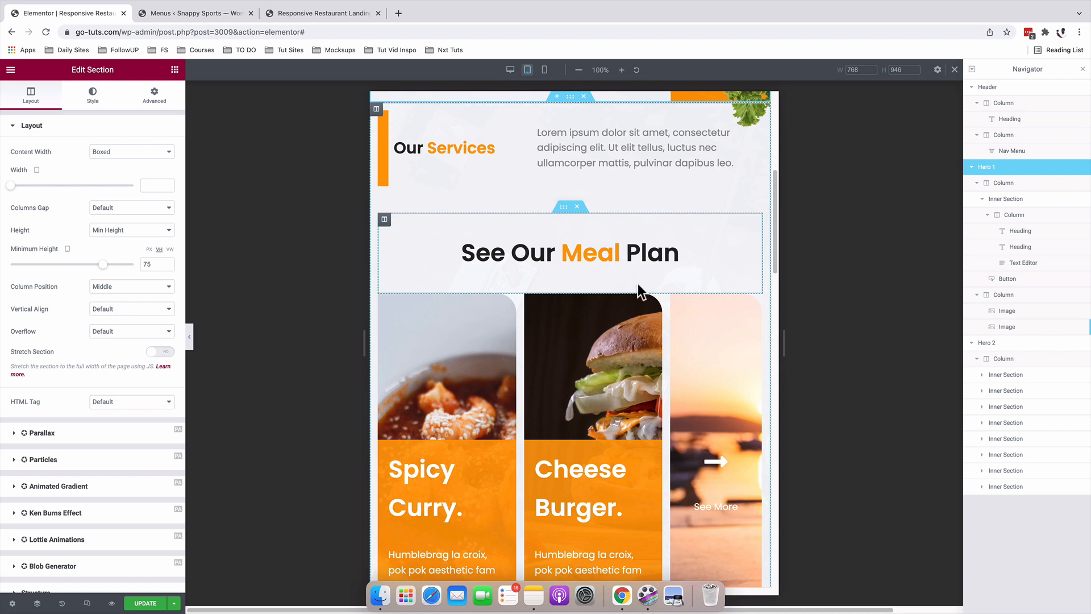
{"action": "scroll", "coordinate": [583, 398], "scroll_direction": "up", "scroll_amount": 12}
{"action": "scroll", "coordinate": [579, 397], "scroll_direction": "down", "scroll_amount": 19}
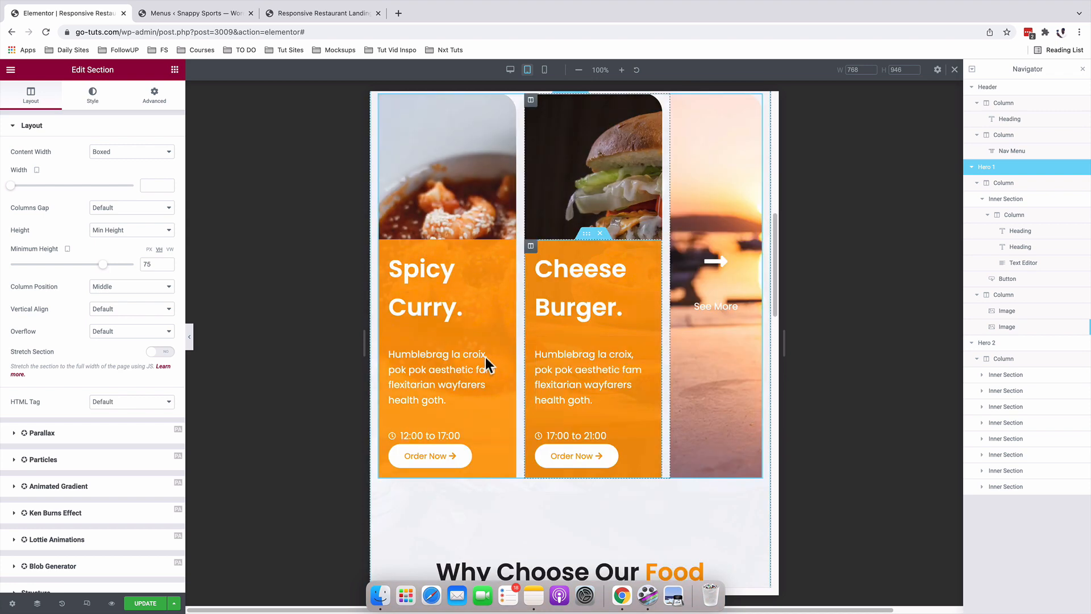
{"action": "left_click", "coordinate": [488, 262]}
{"action": "left_click", "coordinate": [166, 174]}
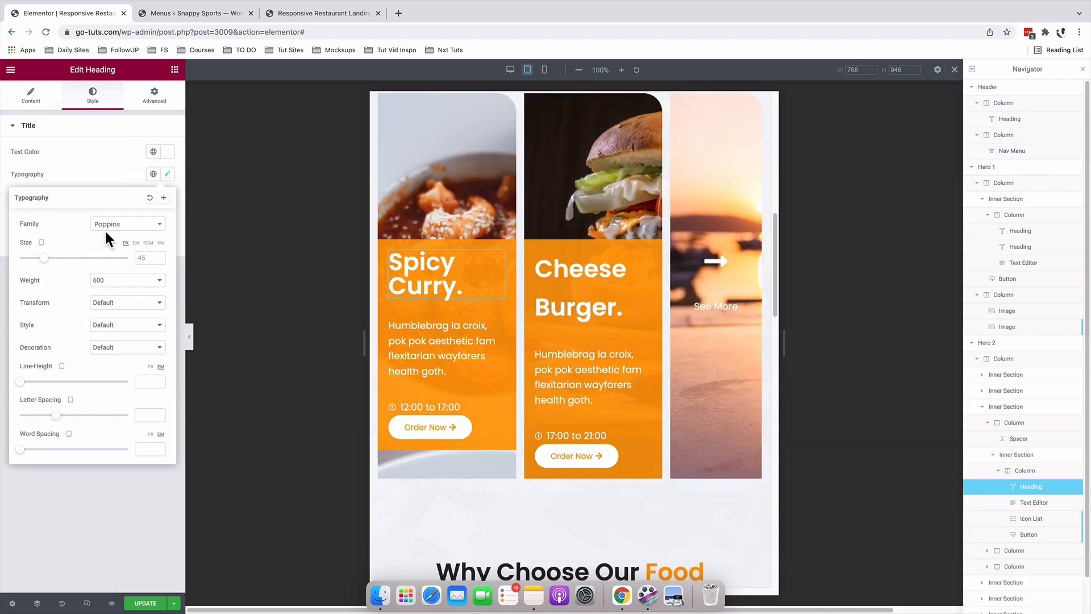
{"action": "left_click_drag", "start_coordinate": [45, 265], "coordinate": [35, 266]}
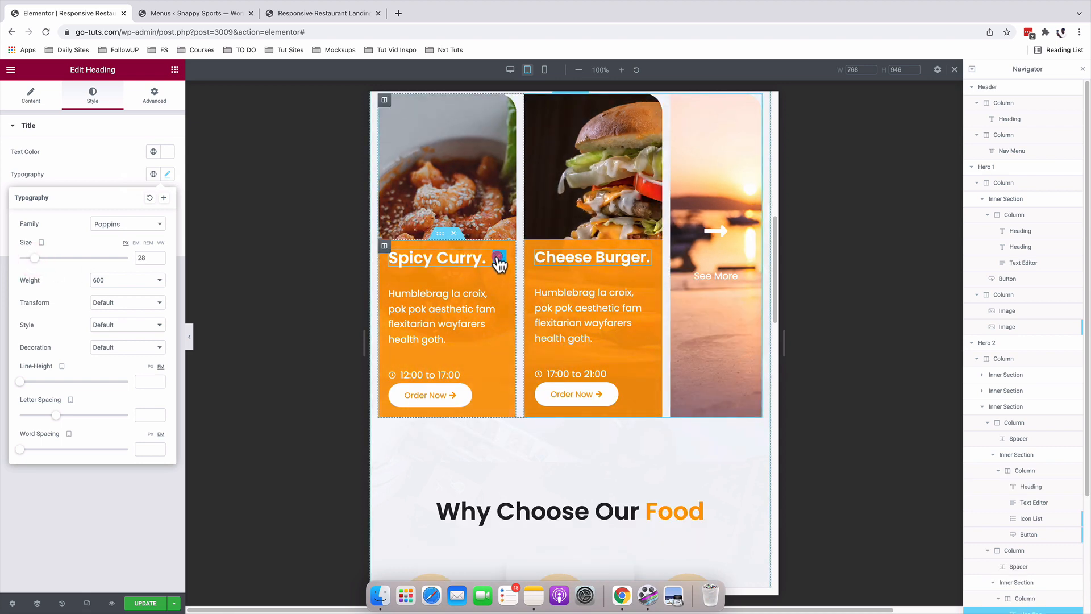
{"action": "left_click", "coordinate": [497, 257]}
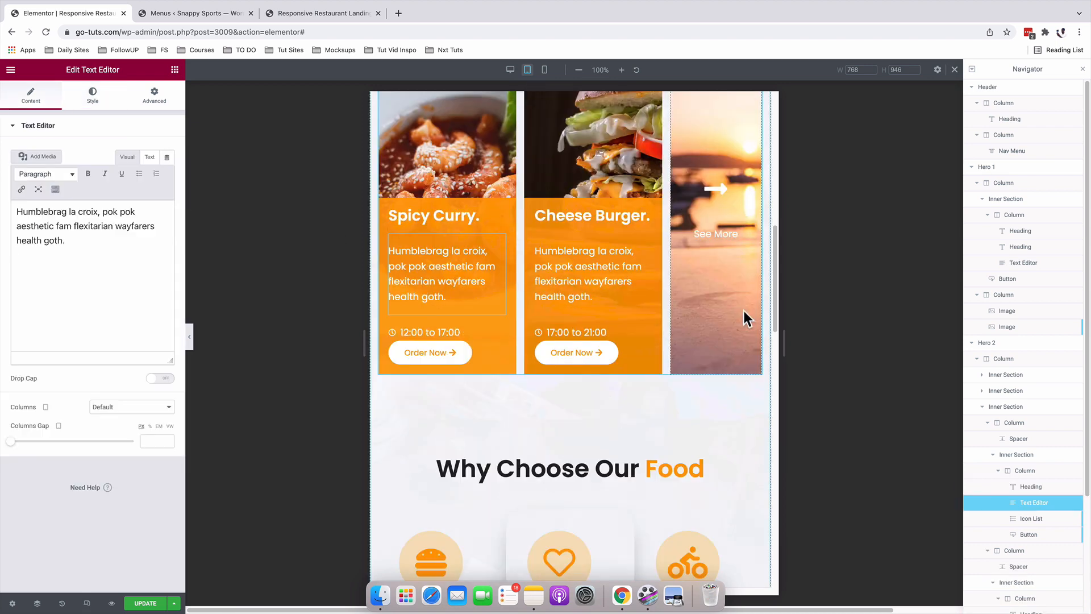
Step: Open the typography settings of the Tasty Food heading under Why Choose Our Food
{"action": "scroll", "coordinate": [744, 312], "scroll_direction": "up", "scroll_amount": 3}
{"action": "scroll", "coordinate": [744, 311], "scroll_direction": "down", "scroll_amount": 1}
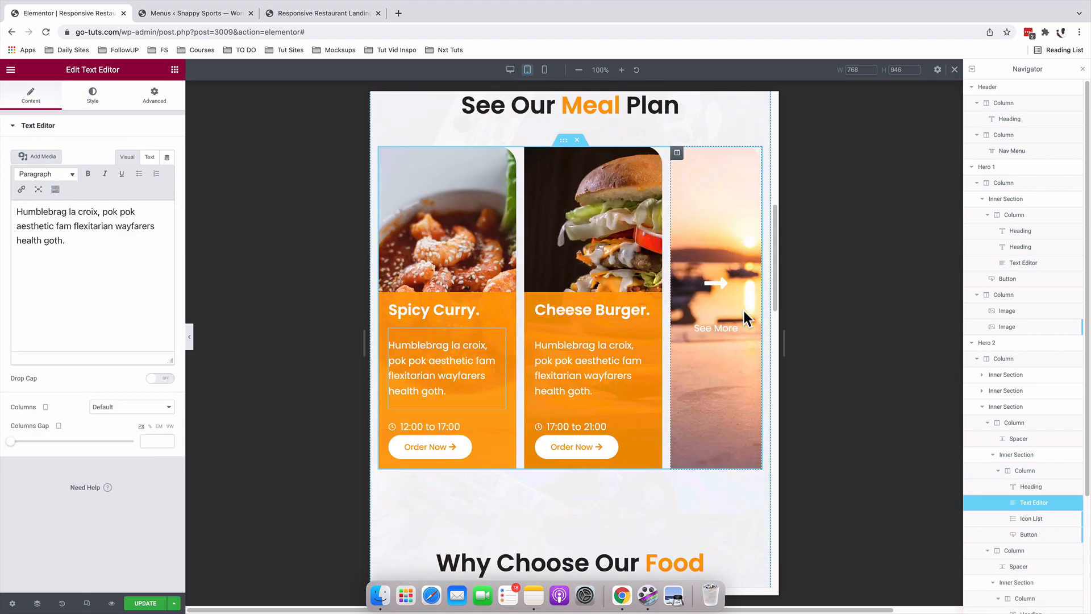
{"action": "scroll", "coordinate": [745, 312], "scroll_direction": "down", "scroll_amount": 5}
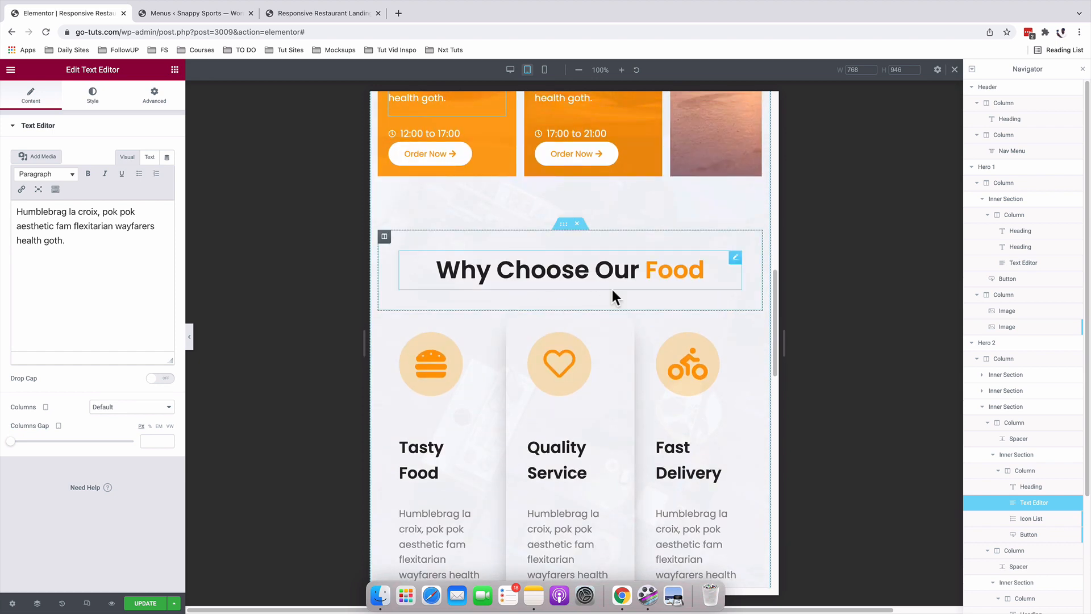
{"action": "scroll", "coordinate": [614, 295], "scroll_direction": "down", "scroll_amount": 2}
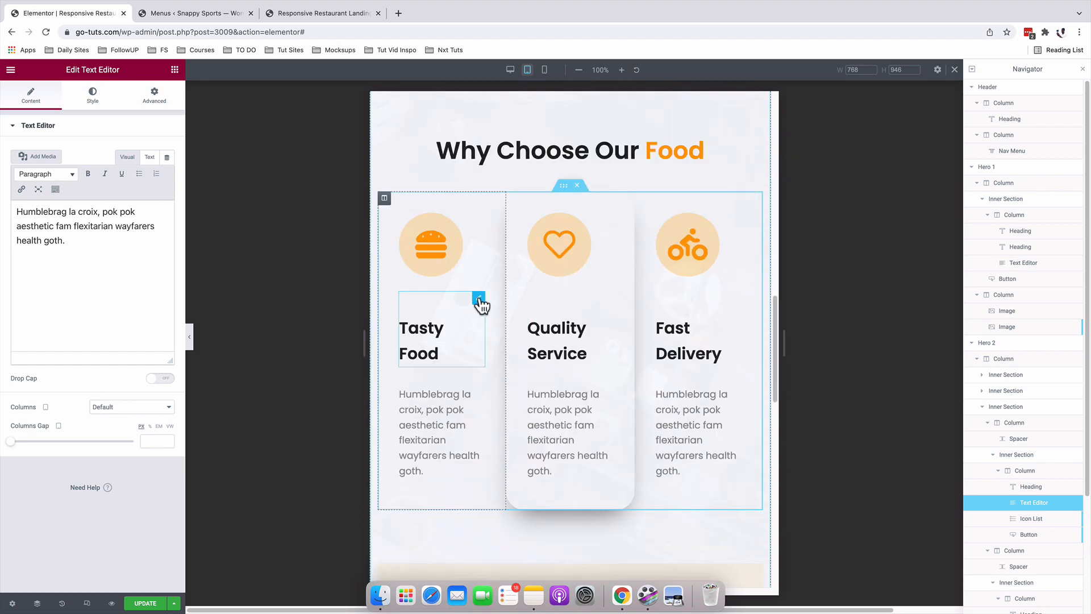
{"action": "left_click", "coordinate": [479, 301]}
{"action": "left_click", "coordinate": [95, 102]}
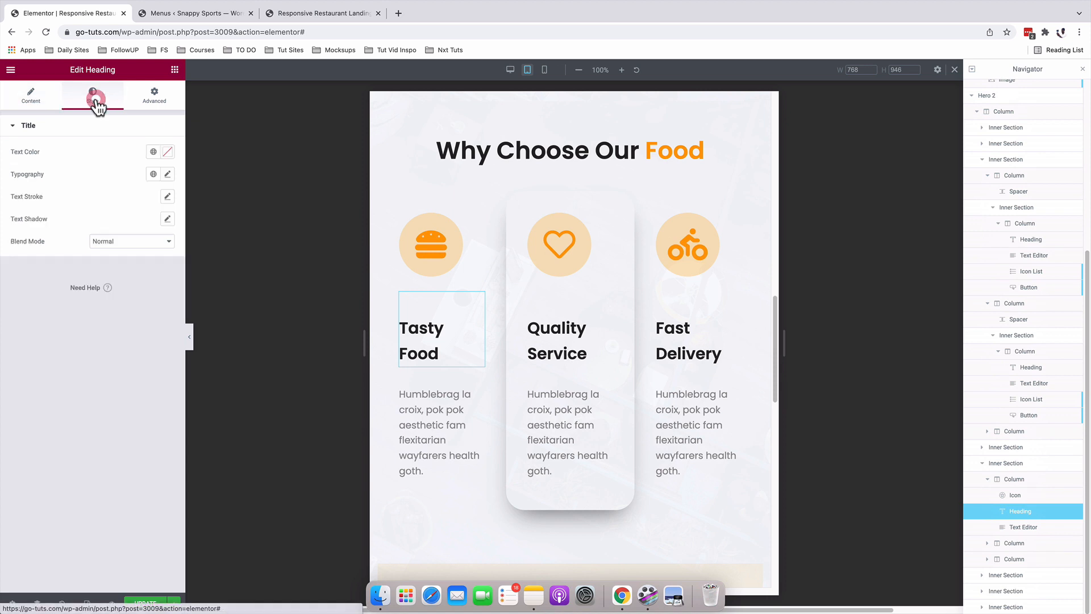
{"action": "left_click", "coordinate": [167, 175]}
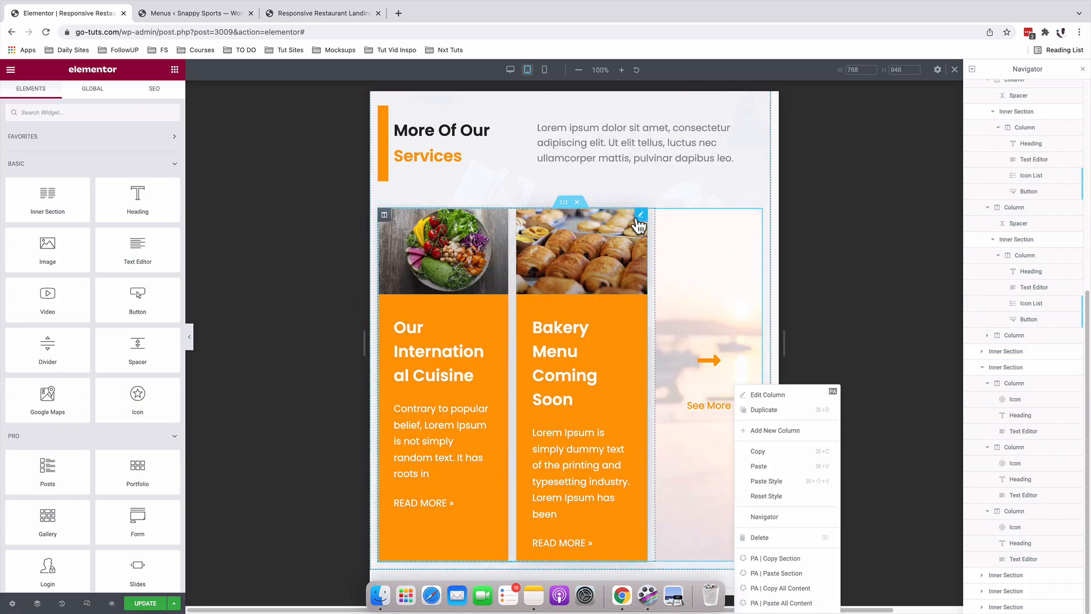
Step: Open the title typography settings of the post cards under More Of Our Services
{"action": "left_click", "coordinate": [640, 215]}
{"action": "left_click", "coordinate": [93, 95]}
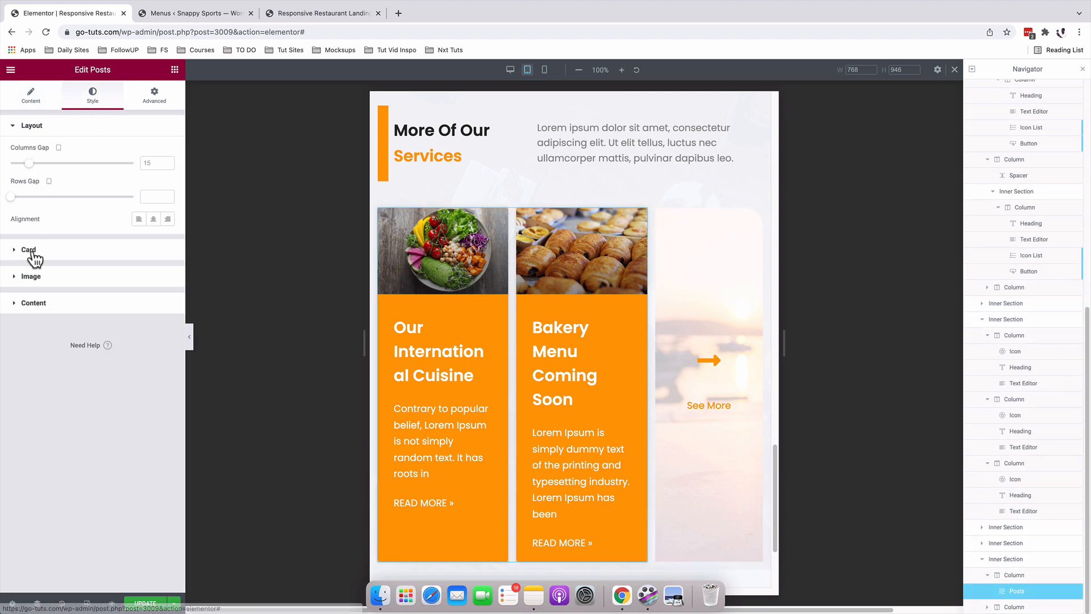
{"action": "left_click", "coordinate": [34, 304]}
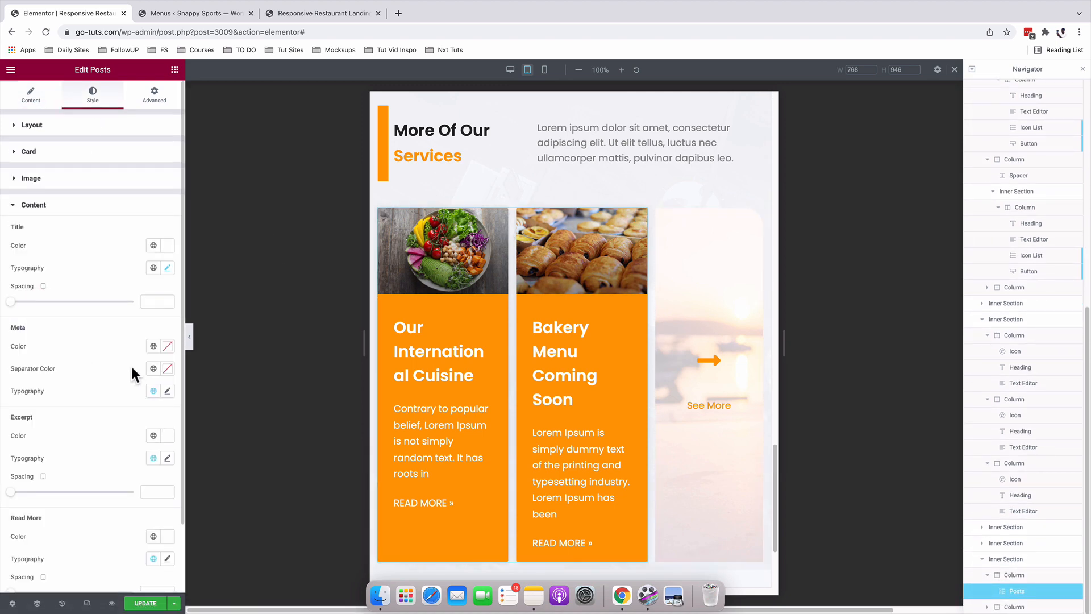
{"action": "left_click", "coordinate": [167, 267]}
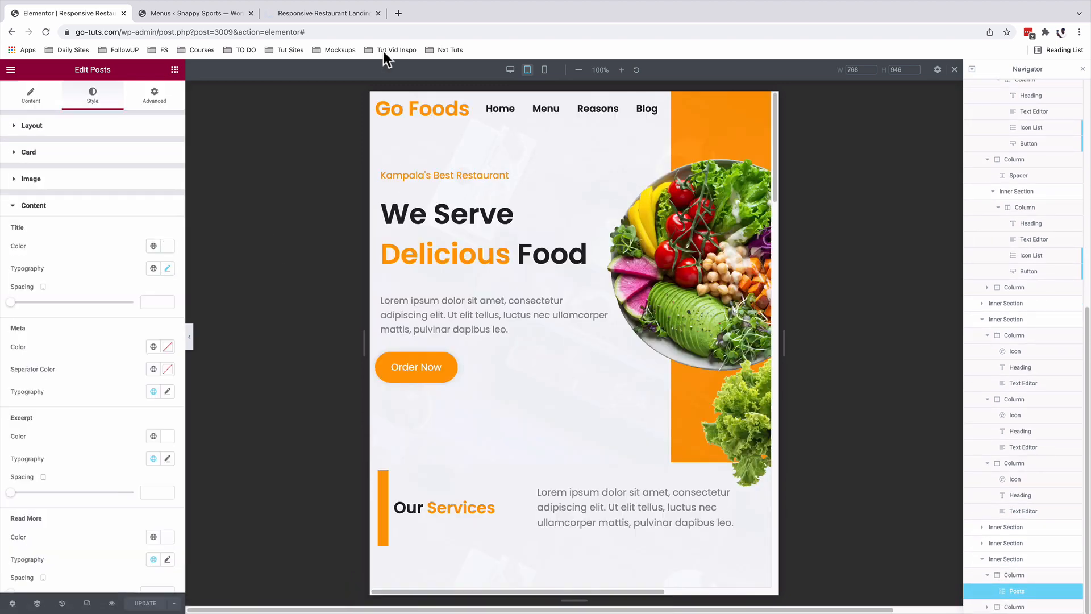
Step: In mobile view, set the Hero 1 section's top and bottom margins to 0 and reverse its column order
{"action": "left_click", "coordinate": [545, 70]}
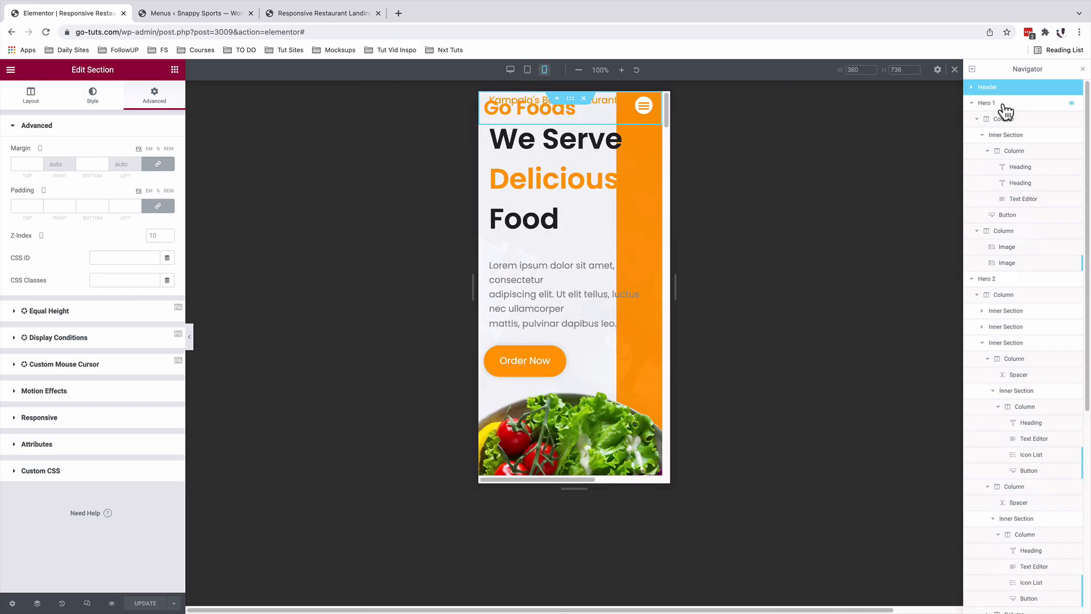
{"action": "left_click", "coordinate": [1003, 107]}
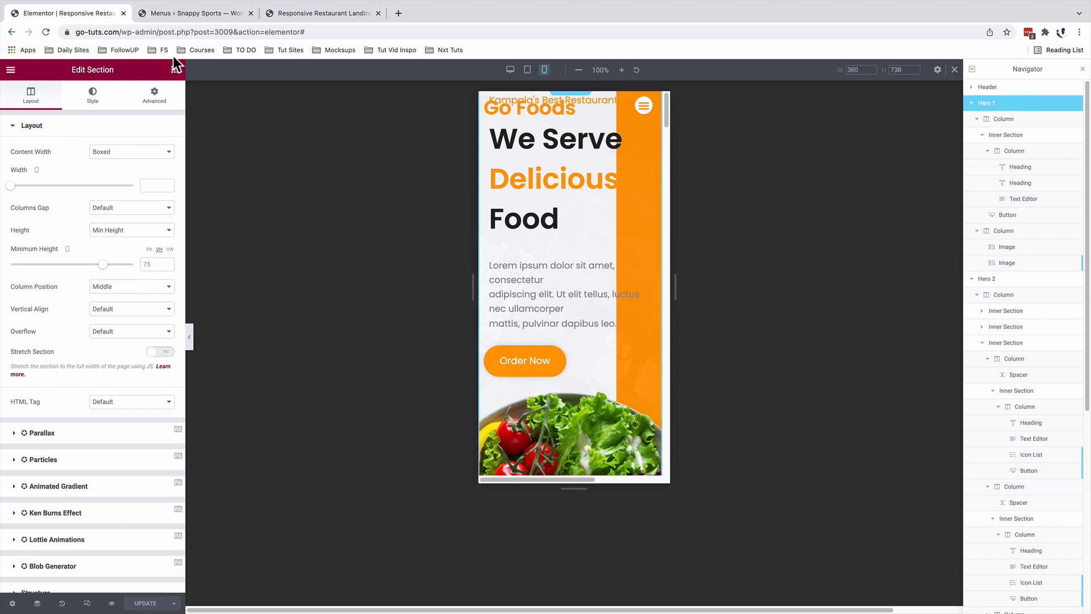
{"action": "left_click", "coordinate": [159, 101]}
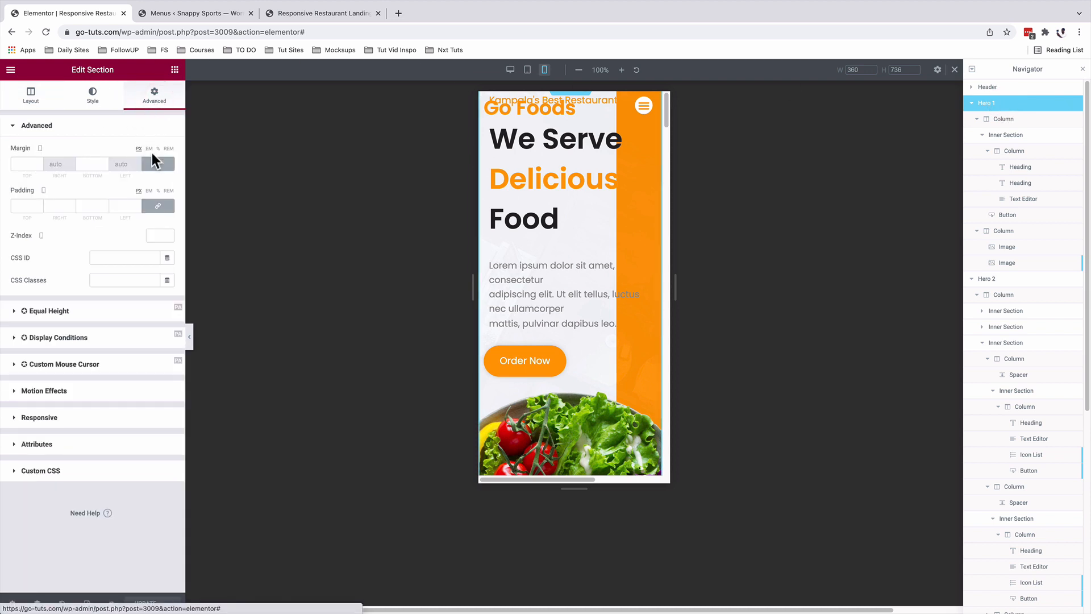
{"action": "left_click", "coordinate": [161, 167]}
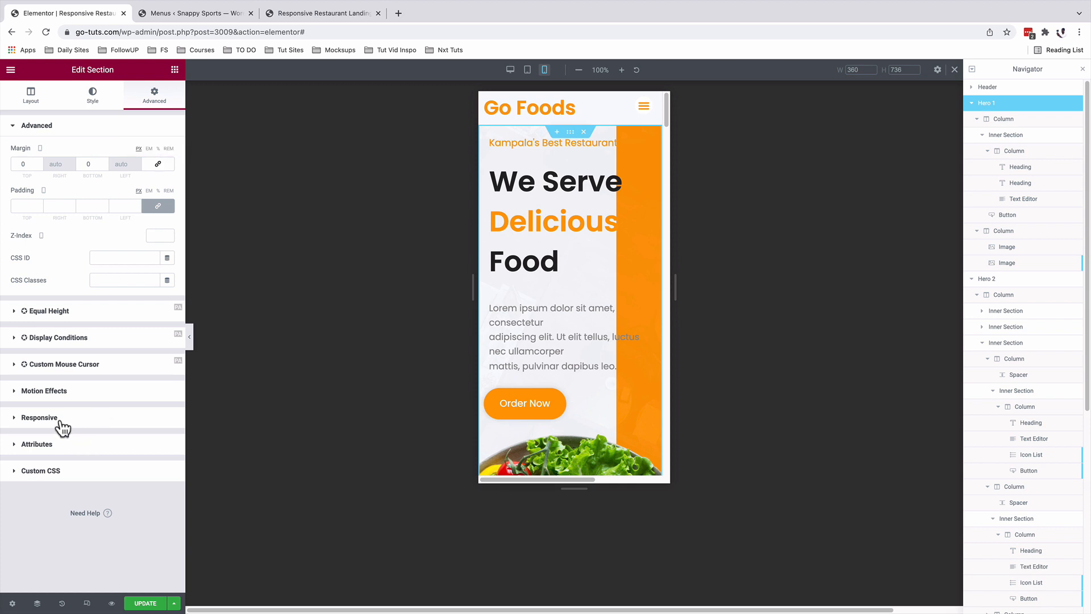
{"action": "left_click", "coordinate": [40, 417]}
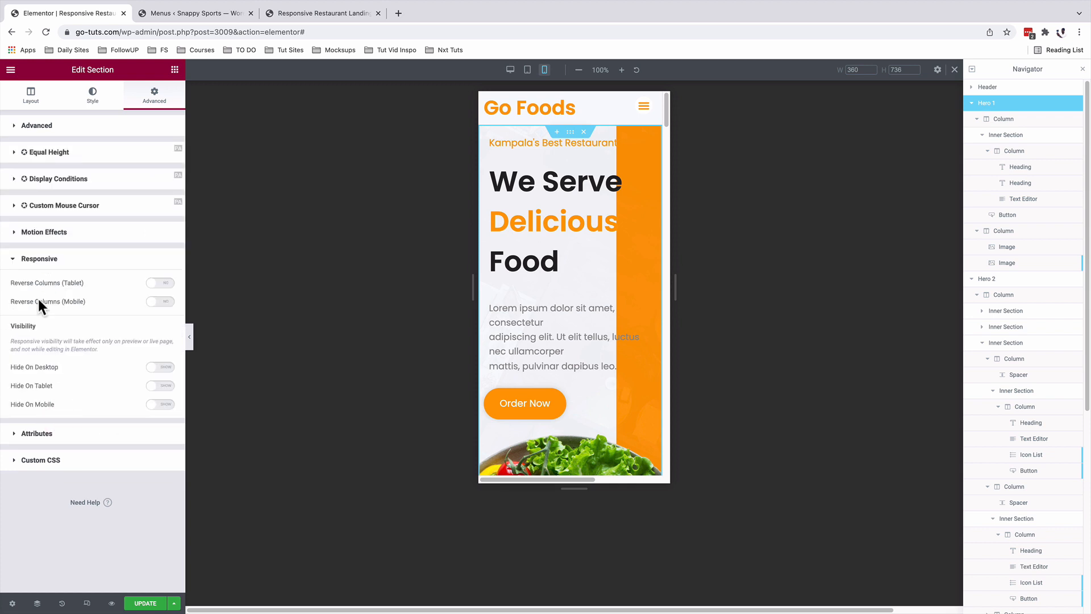
{"action": "left_click", "coordinate": [162, 302]}
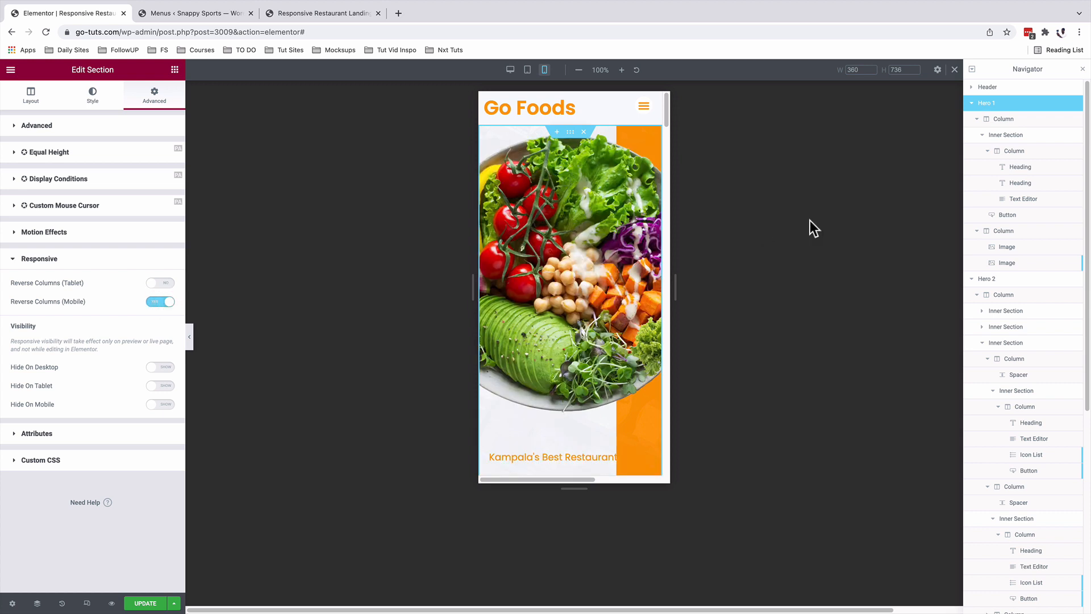
Step: Reset the hero salad bowl image's mobile margins to 0, set its right margin to -120 px, and adjust its left margin
{"action": "left_click", "coordinate": [1009, 247]}
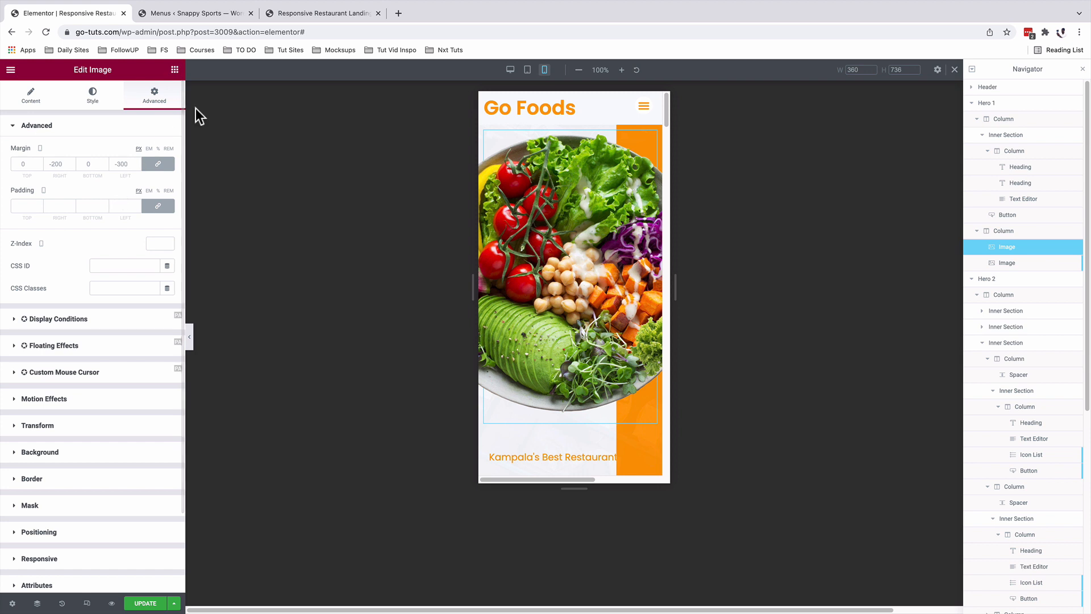
{"action": "left_click", "coordinate": [155, 164]}
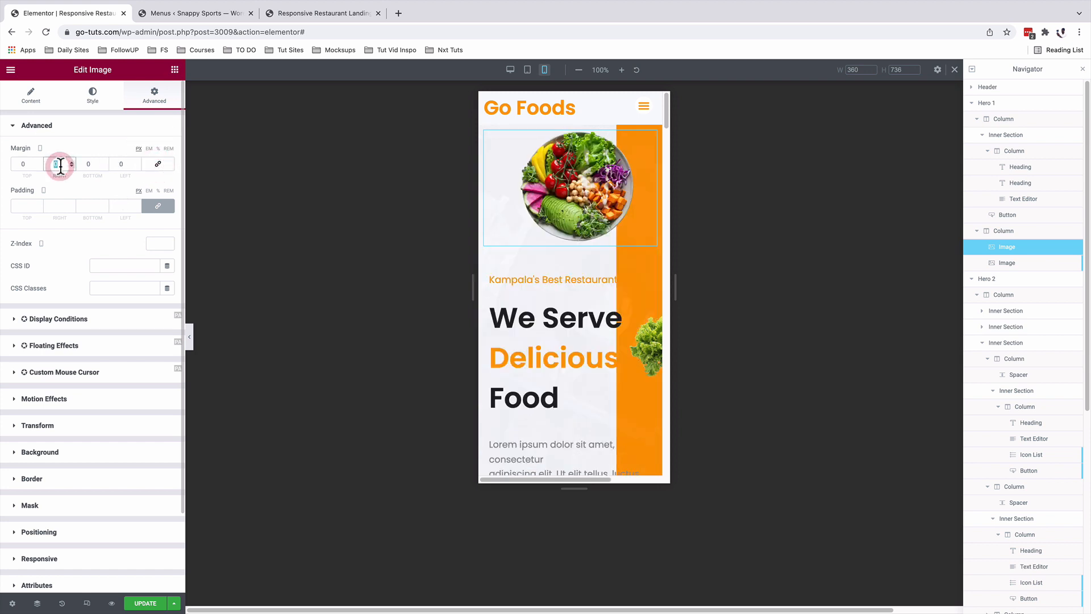
{"action": "type", "text": "120"}
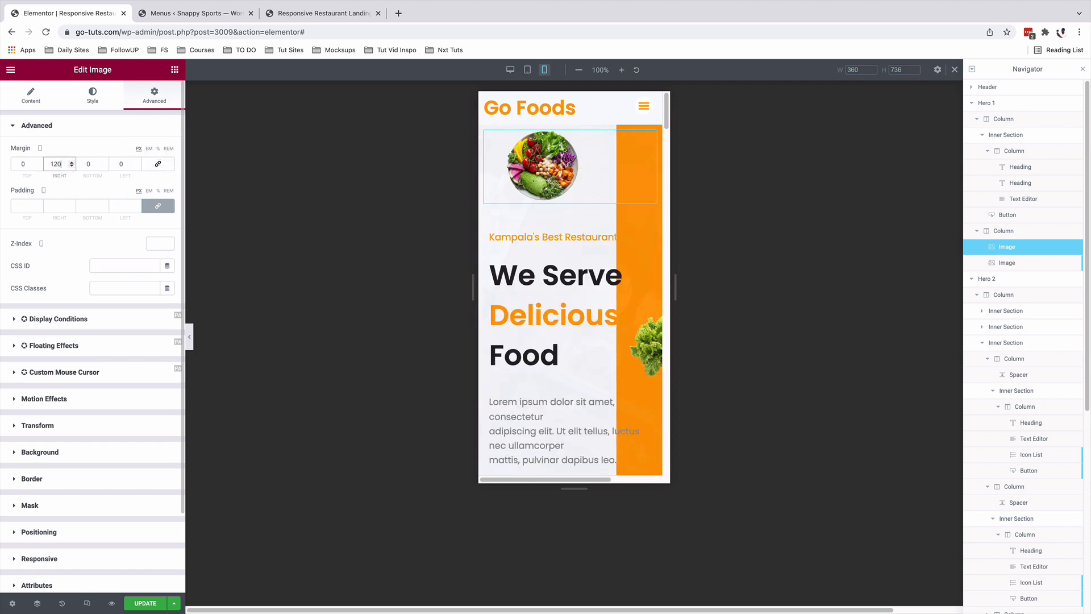
{"action": "type", "text": "-"}
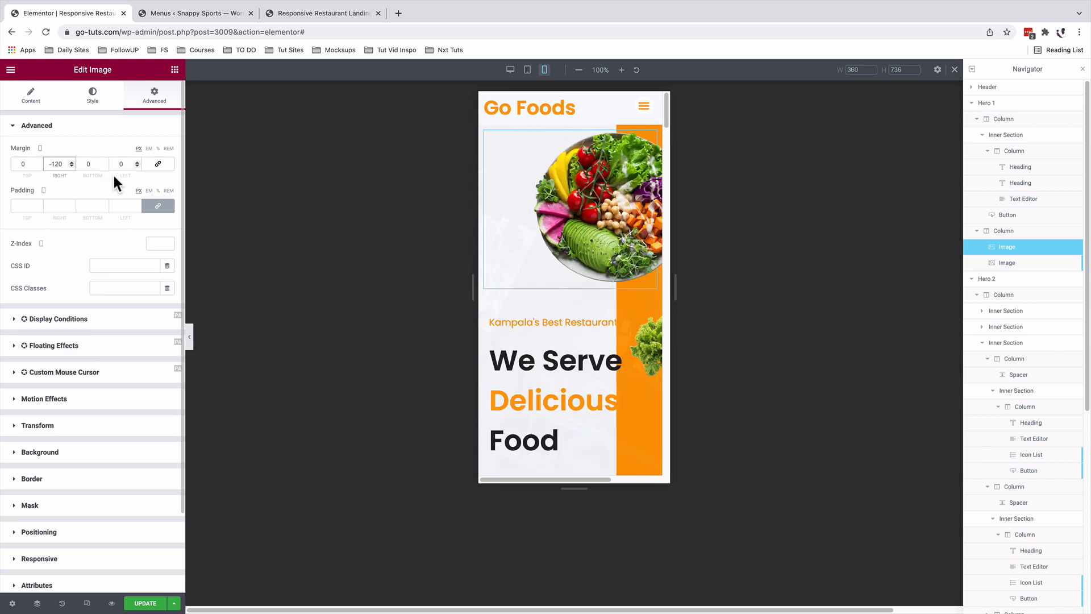
{"action": "left_click", "coordinate": [130, 163]}
Step: Hide the Kampala's Best Restaurant heading on mobile
{"action": "left_click", "coordinate": [517, 341]}
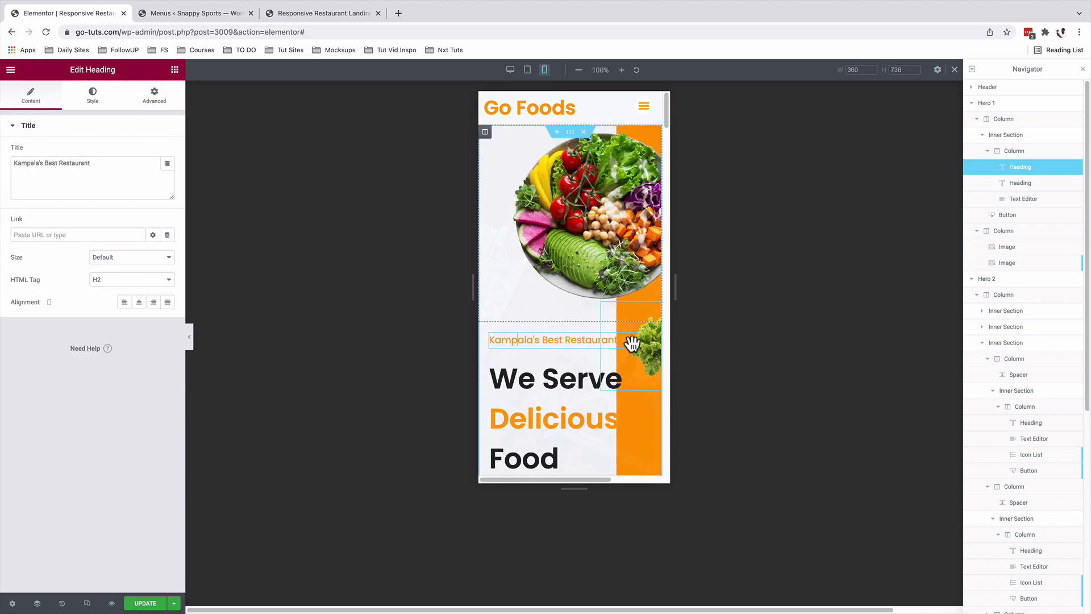
{"action": "left_click", "coordinate": [154, 96]}
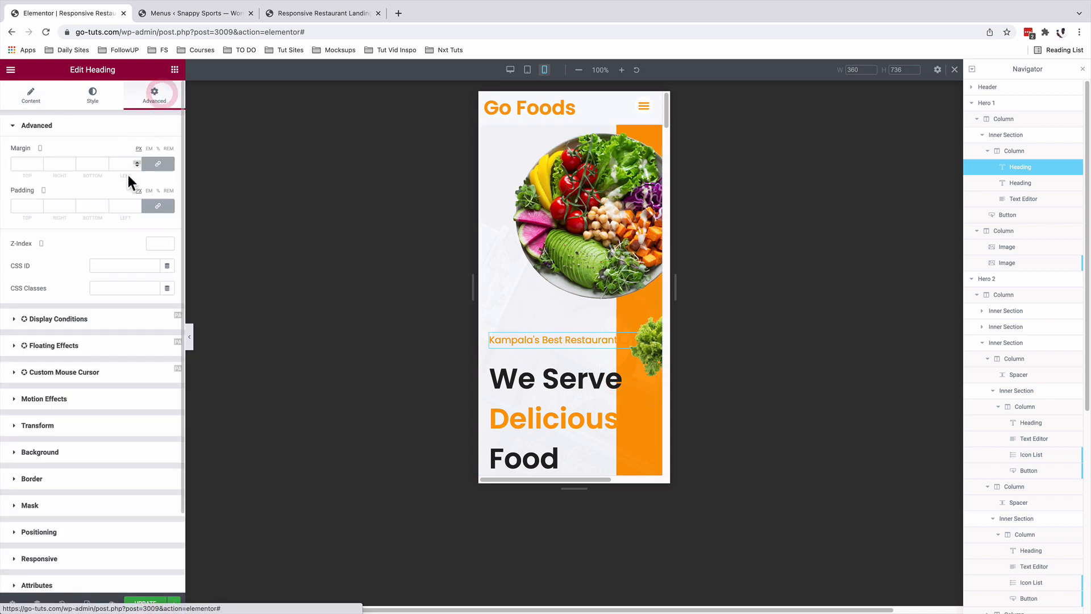
{"action": "left_click", "coordinate": [39, 377]}
{"action": "left_click", "coordinate": [161, 463]}
Step: Set the We Serve Delicious Food heading's mobile line height to 1.2 em and its font size to 45 px
{"action": "left_click", "coordinate": [547, 385]}
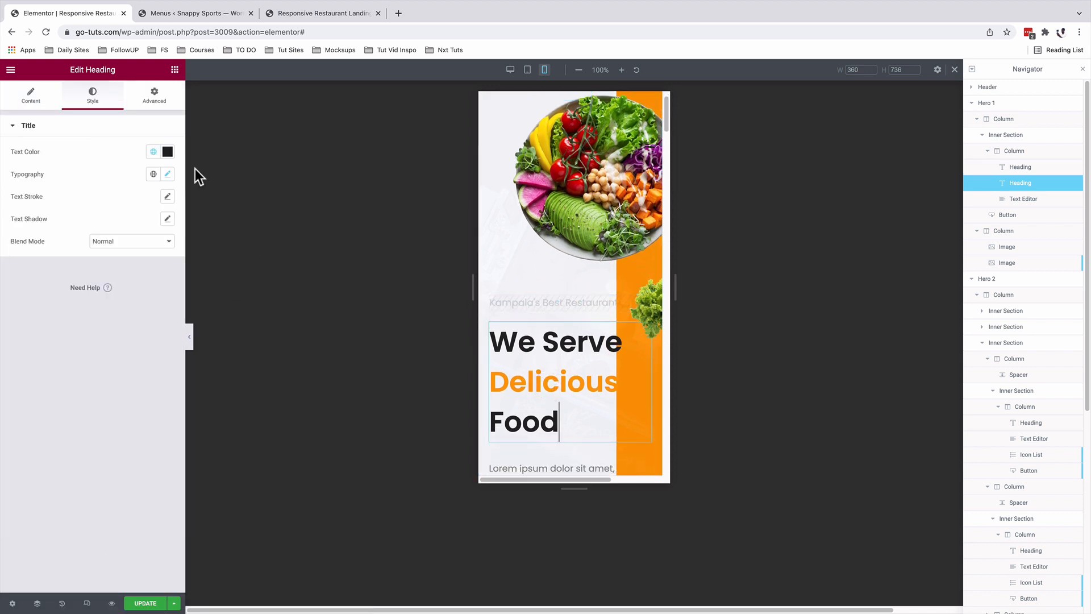
{"action": "left_click", "coordinate": [167, 174]}
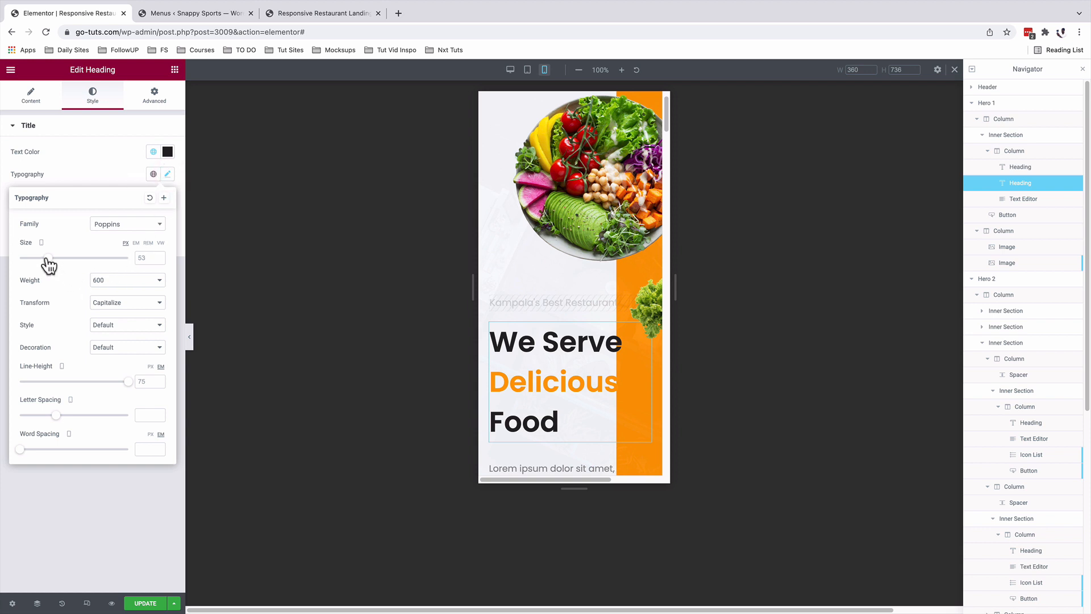
{"action": "left_click_drag", "start_coordinate": [128, 384], "coordinate": [32, 382]}
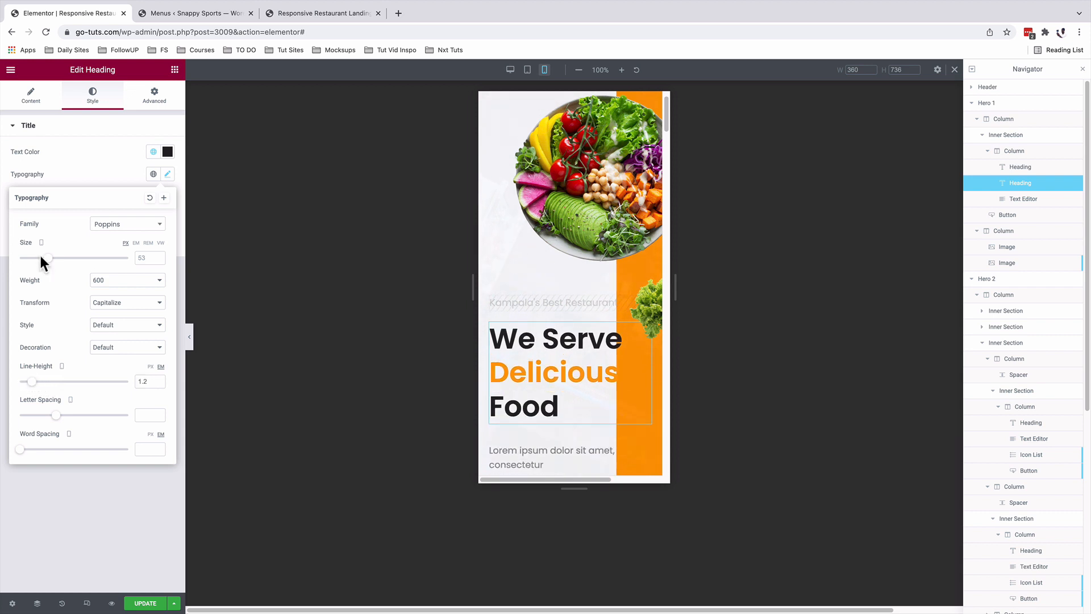
{"action": "left_click_drag", "start_coordinate": [47, 259], "coordinate": [43, 261]}
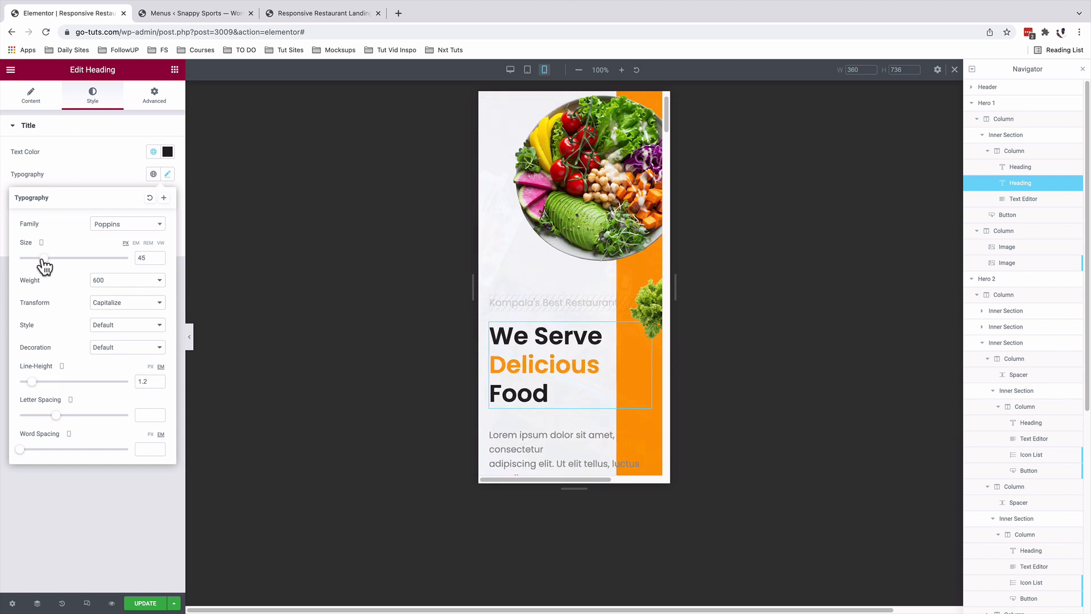
Step: Set the hero paragraph's mobile font size to 16 px and increase its line height
{"action": "scroll", "coordinate": [645, 321], "scroll_direction": "down", "scroll_amount": 2}
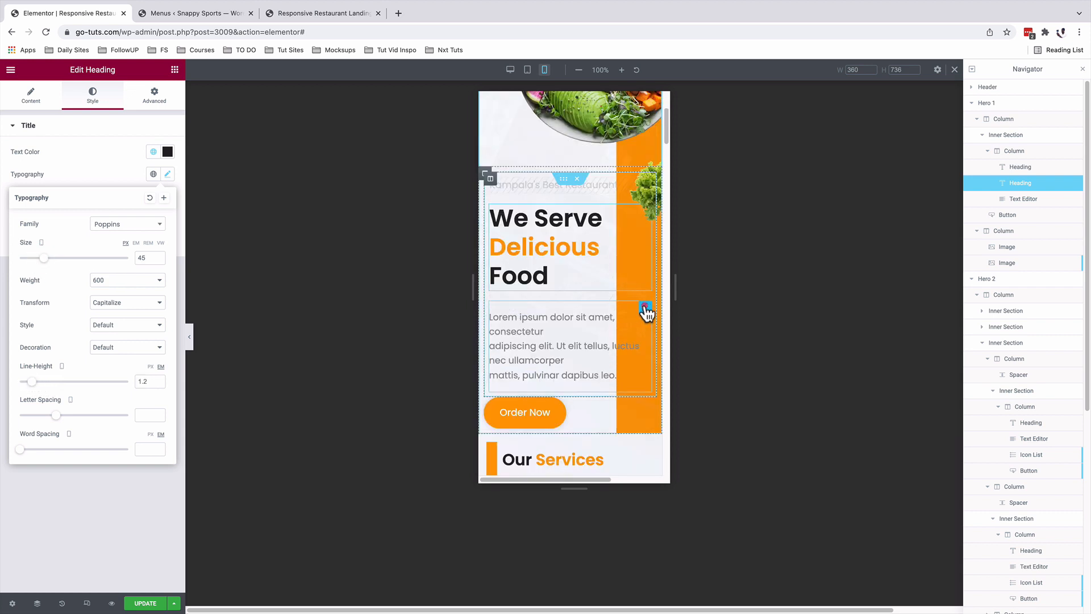
{"action": "left_click", "coordinate": [646, 309]}
{"action": "left_click", "coordinate": [169, 196]}
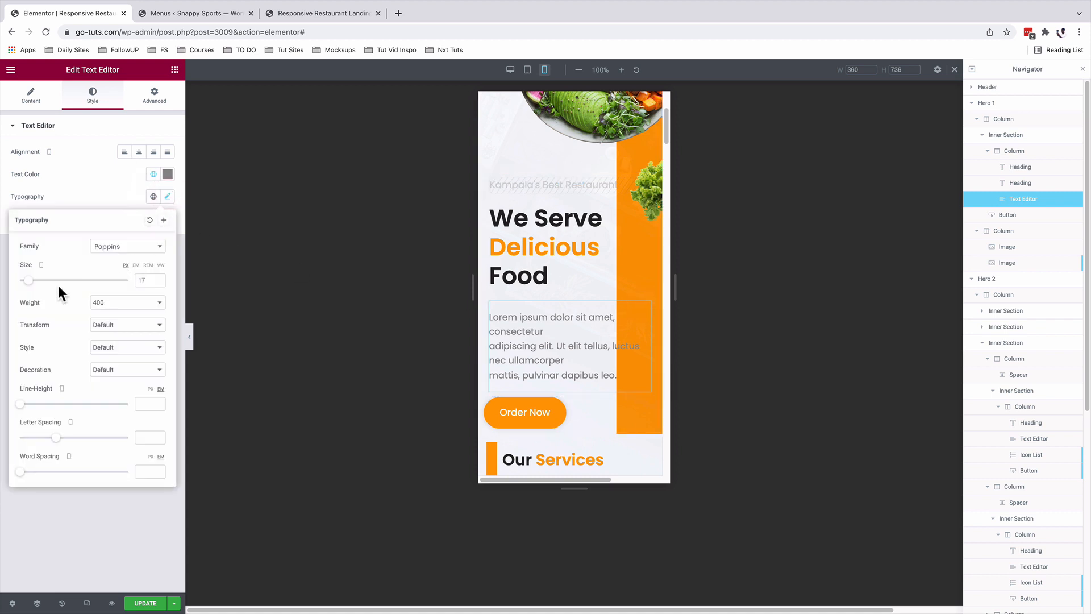
{"action": "left_click_drag", "start_coordinate": [31, 281], "coordinate": [27, 285]}
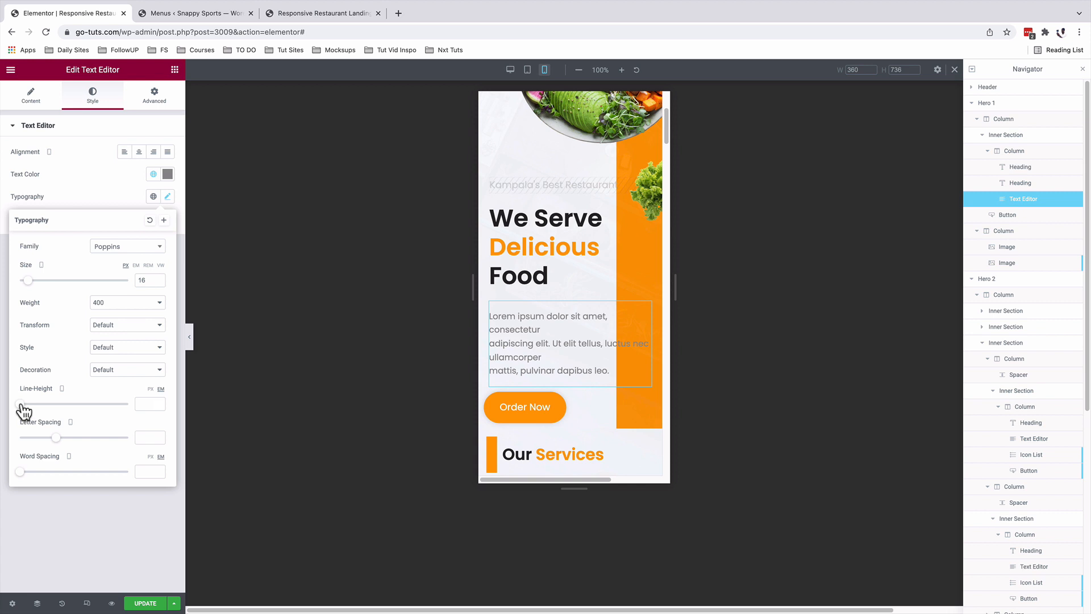
{"action": "left_click_drag", "start_coordinate": [24, 410], "coordinate": [40, 414]}
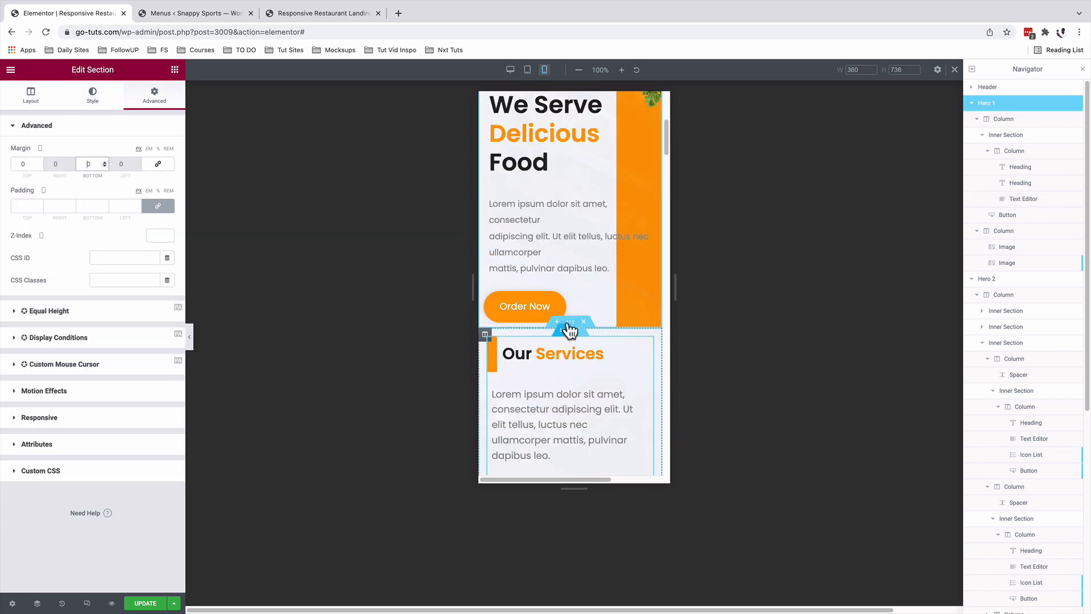
Step: Set the Hero 2 section's mobile top padding to 50 px, leaving the other sides at 0
{"action": "left_click", "coordinate": [569, 321]}
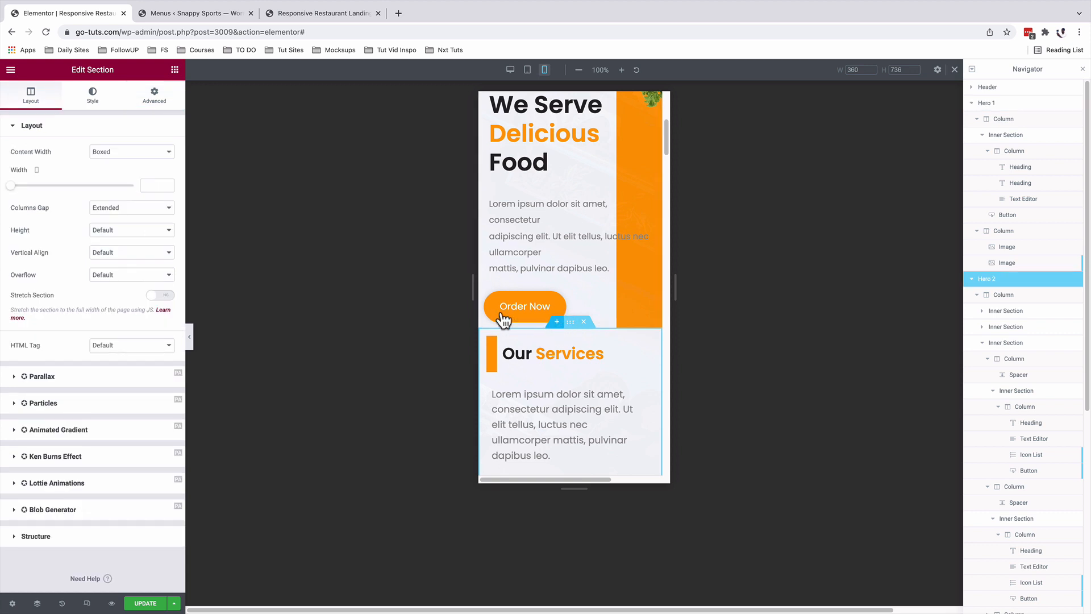
{"action": "left_click", "coordinate": [150, 97]}
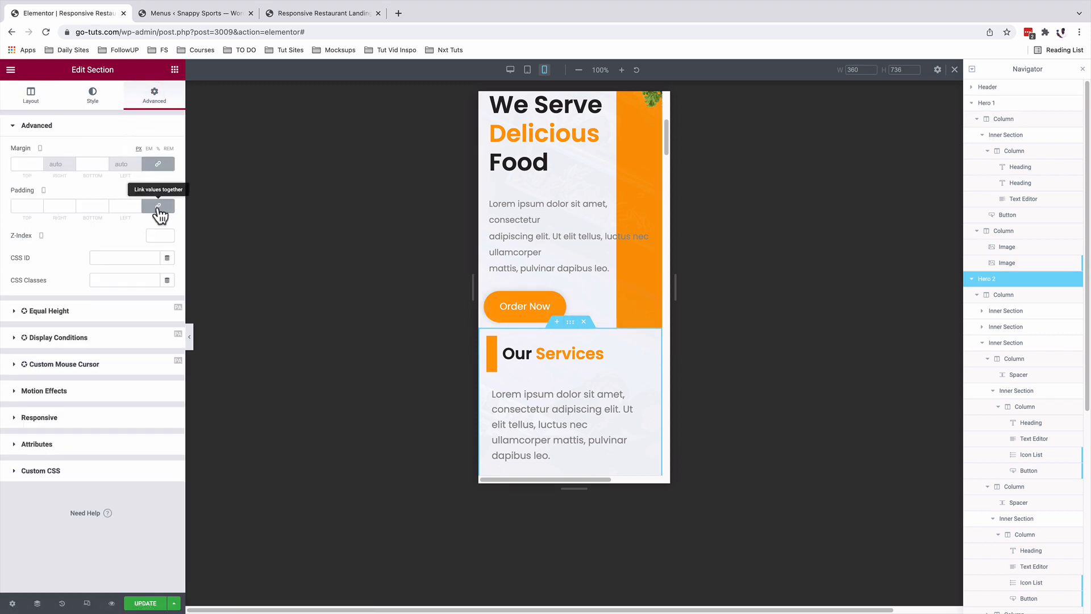
{"action": "left_click", "coordinate": [23, 206]}
{"action": "type", "text": "50"}
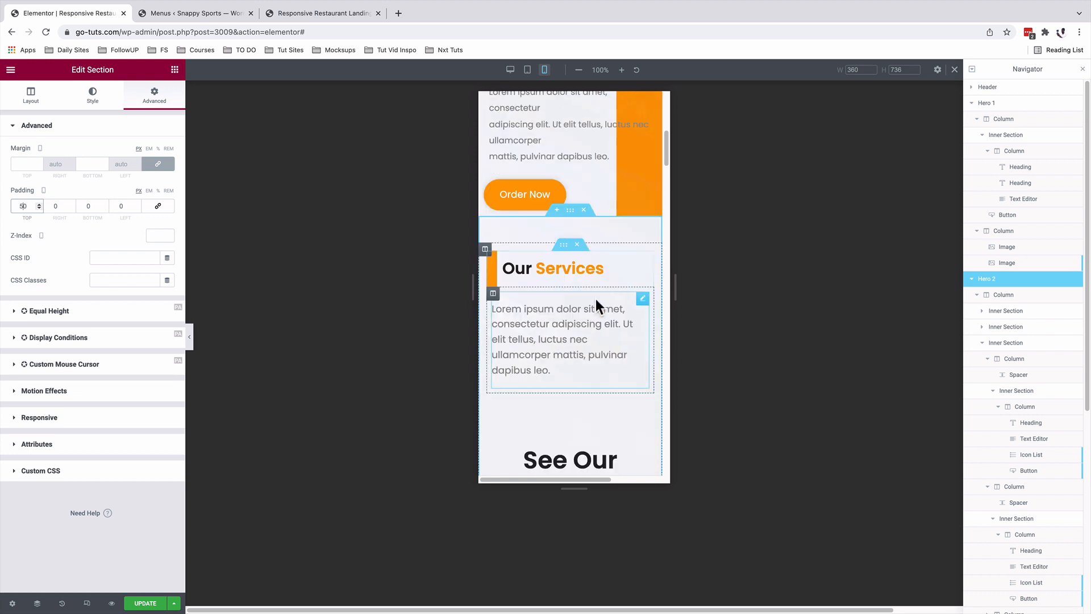
Step: Review the mobile layout of the Our Services text and the stacked meal plan cards
{"action": "scroll", "coordinate": [596, 295], "scroll_direction": "down", "scroll_amount": 3}
{"action": "scroll", "coordinate": [596, 295], "scroll_direction": "down", "scroll_amount": 2}
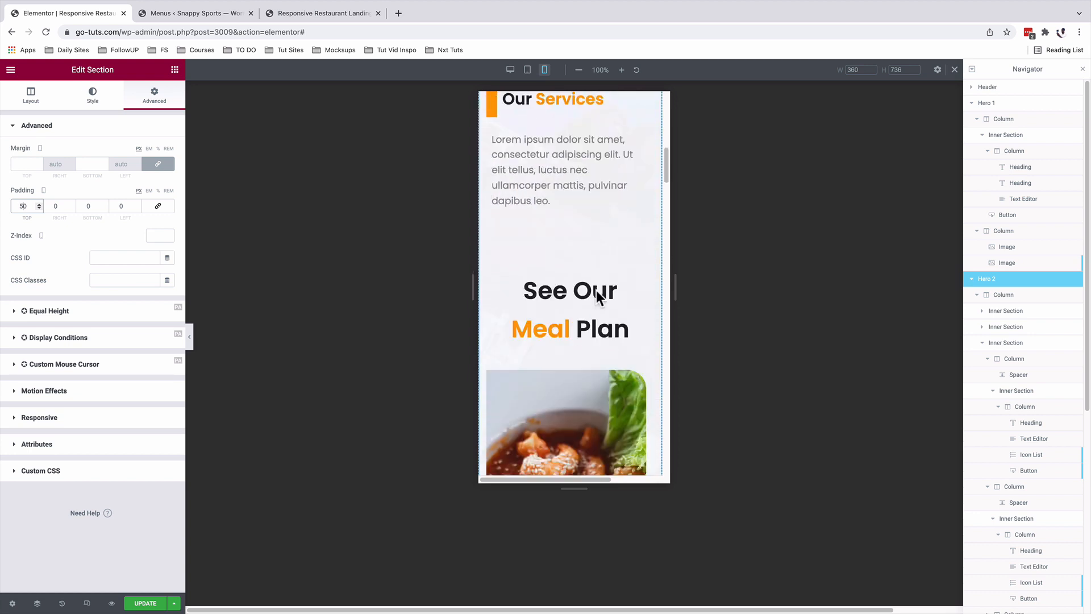
{"action": "scroll", "coordinate": [607, 320], "scroll_direction": "down", "scroll_amount": 4}
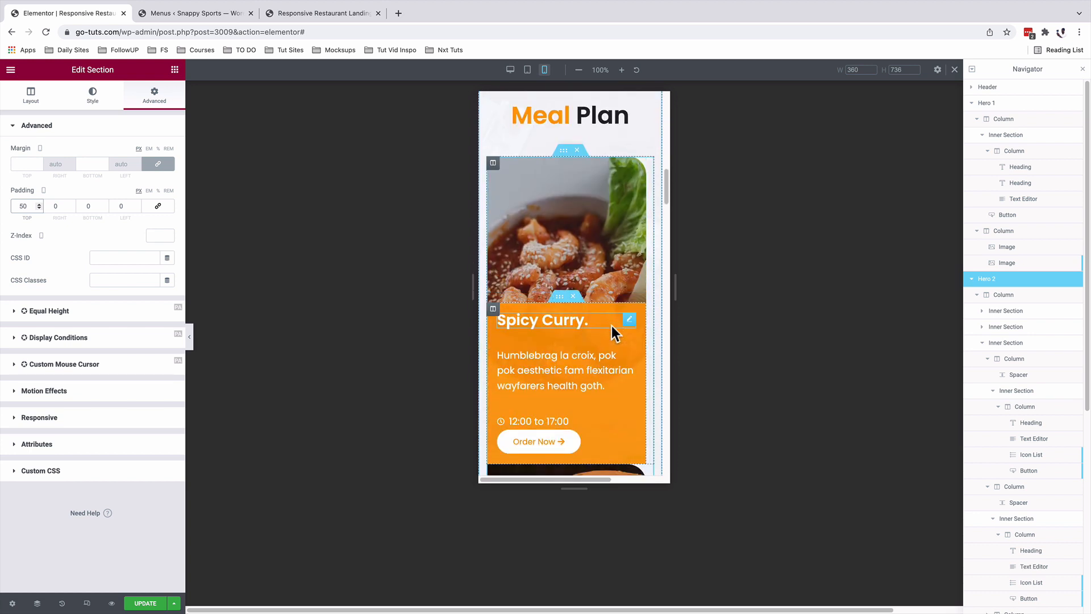
{"action": "scroll", "coordinate": [613, 327], "scroll_direction": "down", "scroll_amount": 1}
{"action": "scroll", "coordinate": [612, 326], "scroll_direction": "down", "scroll_amount": 2}
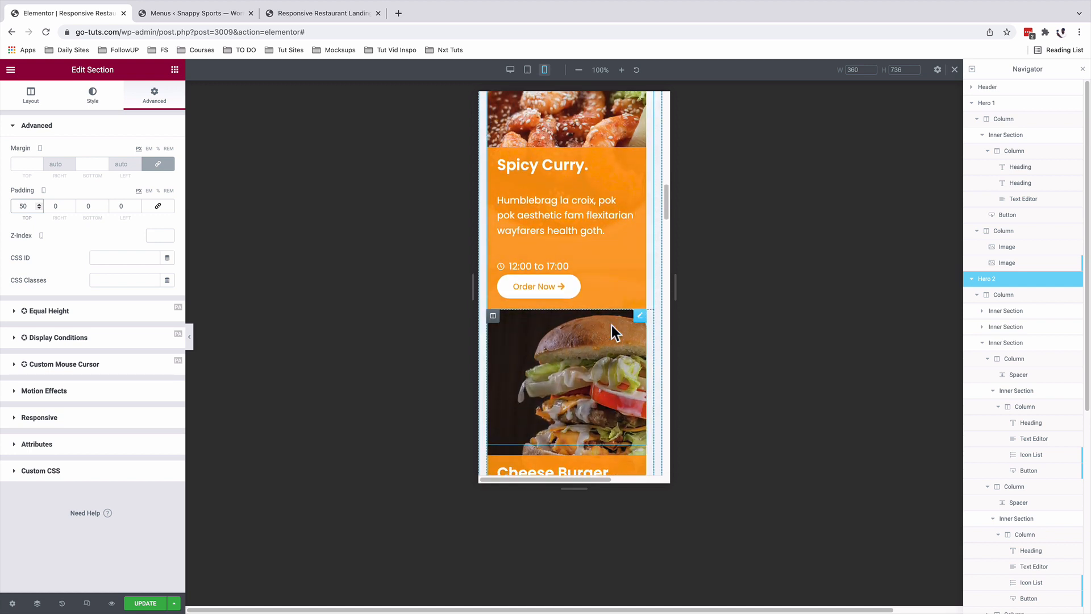
{"action": "scroll", "coordinate": [611, 324], "scroll_direction": "down", "scroll_amount": 4}
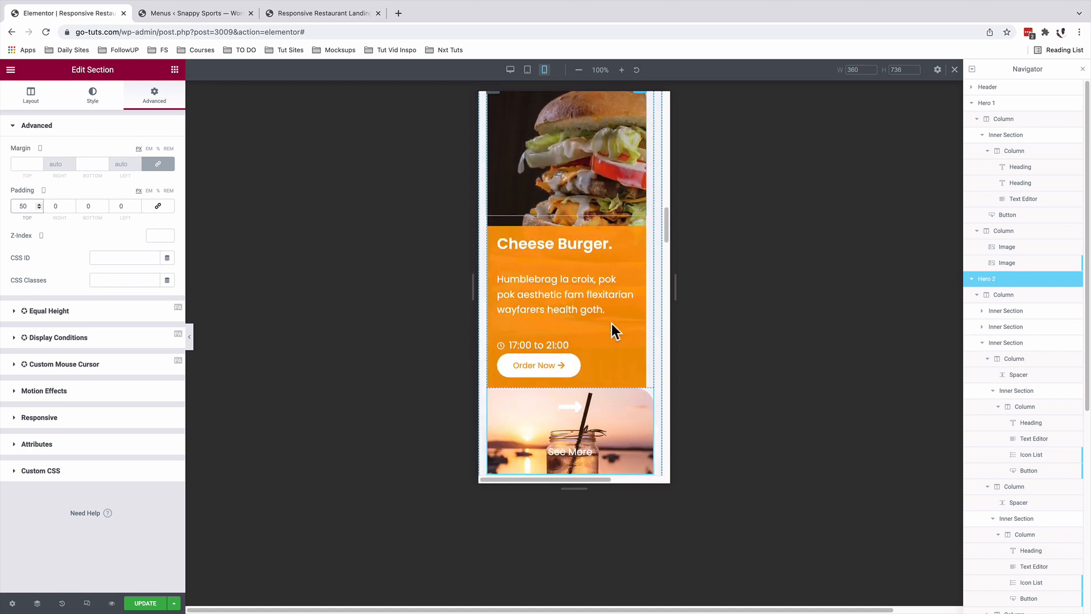
Step: Set the mobile top margin of the See More column below the Cheese Burger card to 10 px, leaving the other sides at 0
{"action": "scroll", "coordinate": [612, 326], "scroll_direction": "up", "scroll_amount": 3}
{"action": "scroll", "coordinate": [612, 329], "scroll_direction": "down", "scroll_amount": 6}
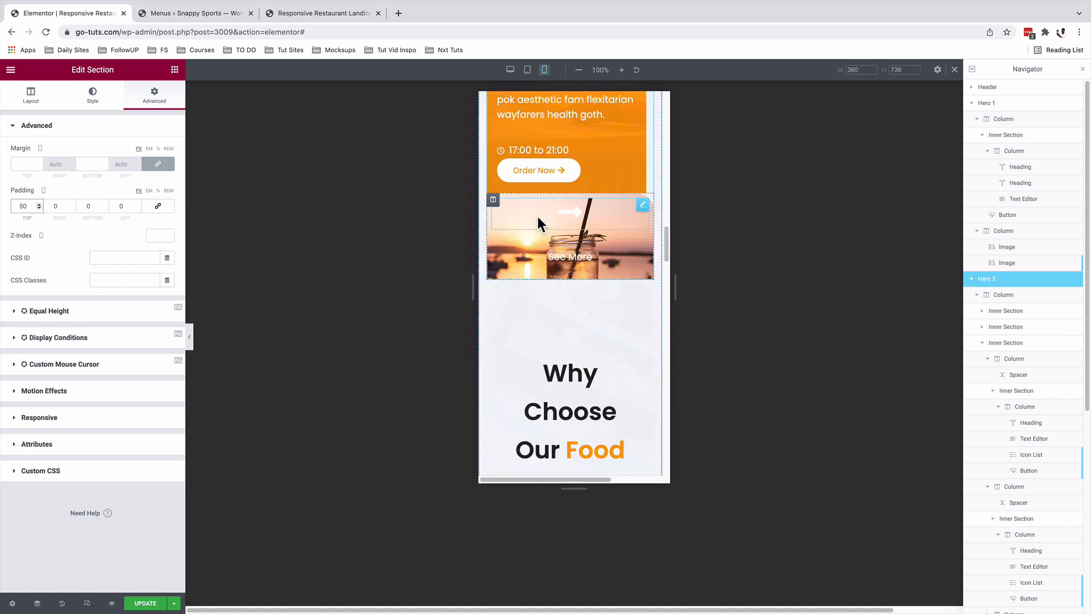
{"action": "left_click", "coordinate": [493, 201]}
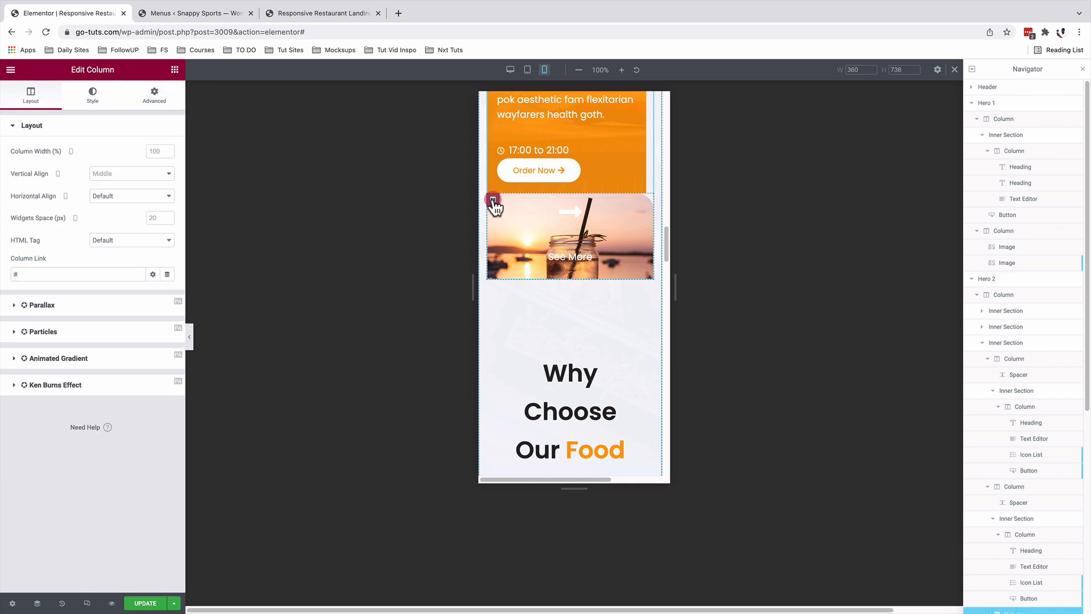
{"action": "left_click", "coordinate": [152, 101]}
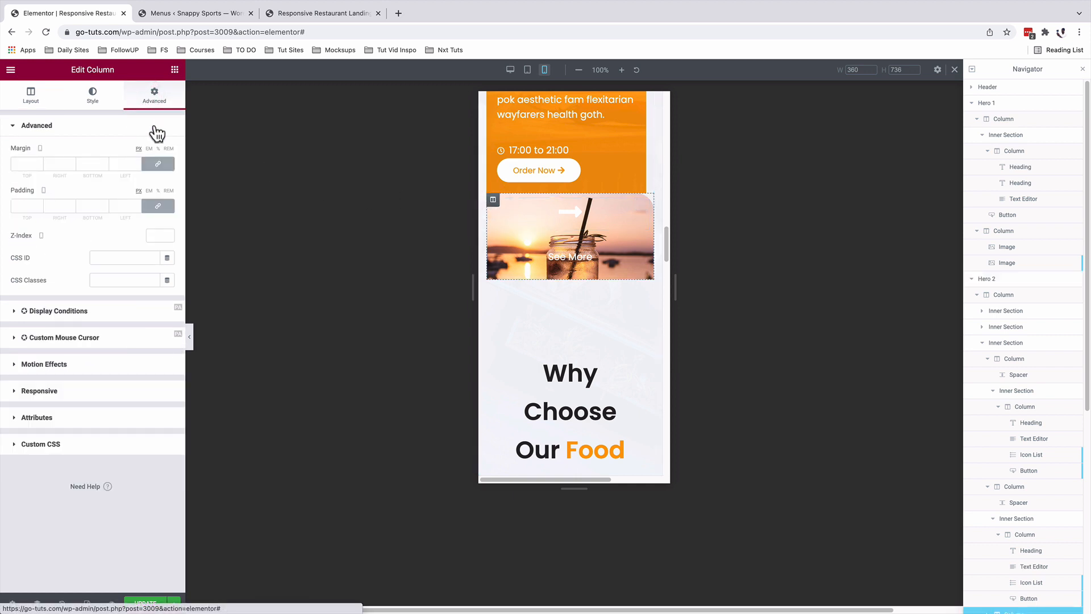
{"action": "left_click", "coordinate": [160, 167]}
{"action": "left_click", "coordinate": [19, 164]}
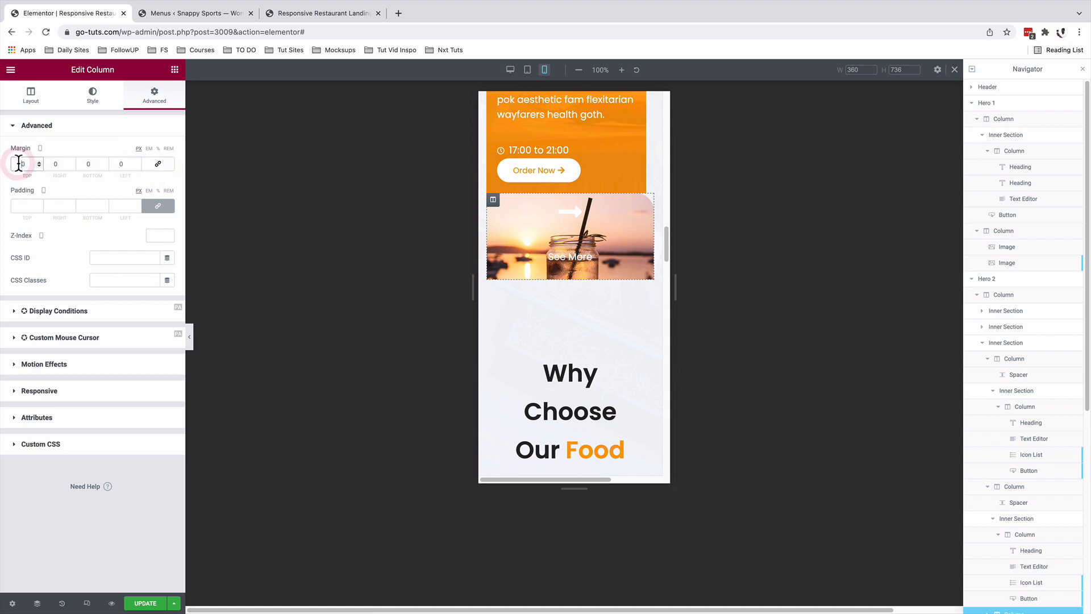
{"action": "type", "text": "1"}
Step: Set the mobile top margin of the See More column below the Bakery Menu Coming Soon post to 10 px, unlinked from the other sides
{"action": "scroll", "coordinate": [640, 335], "scroll_direction": "down", "scroll_amount": 5}
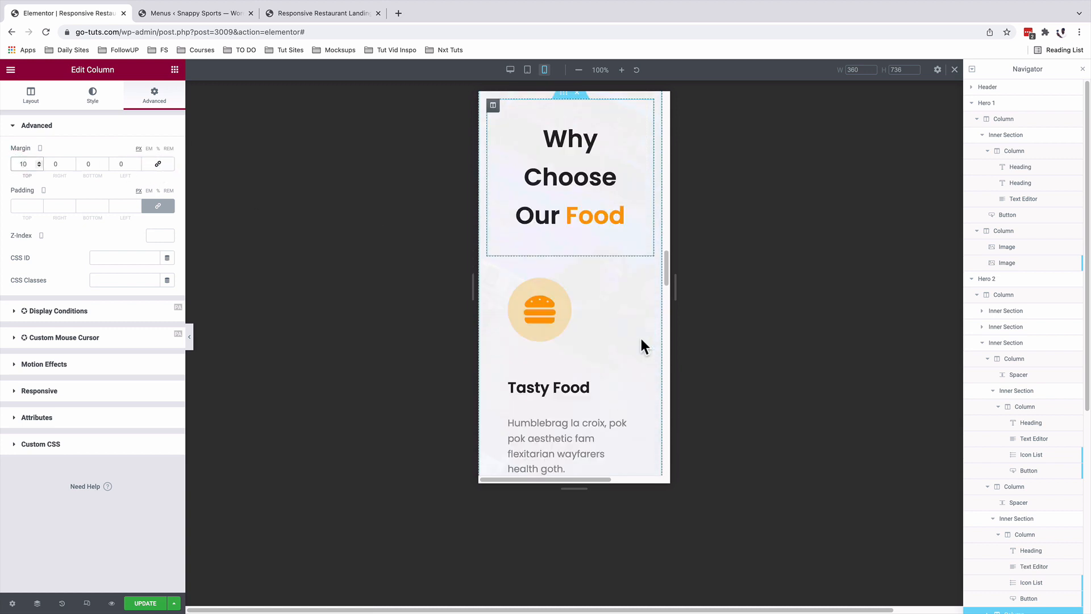
{"action": "scroll", "coordinate": [641, 344], "scroll_direction": "down", "scroll_amount": 8}
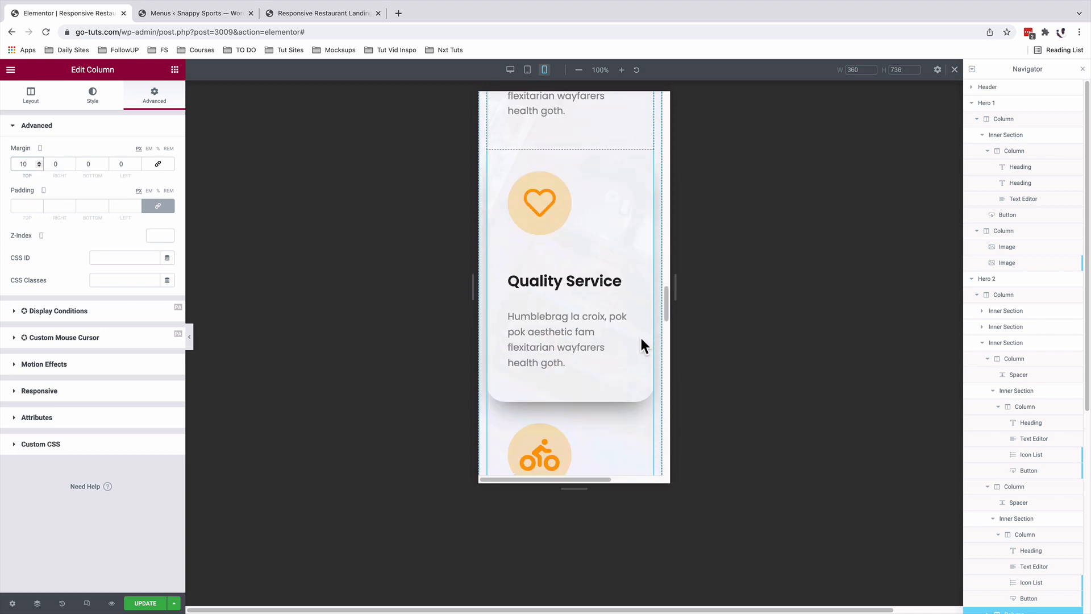
{"action": "scroll", "coordinate": [642, 345], "scroll_direction": "down", "scroll_amount": 8}
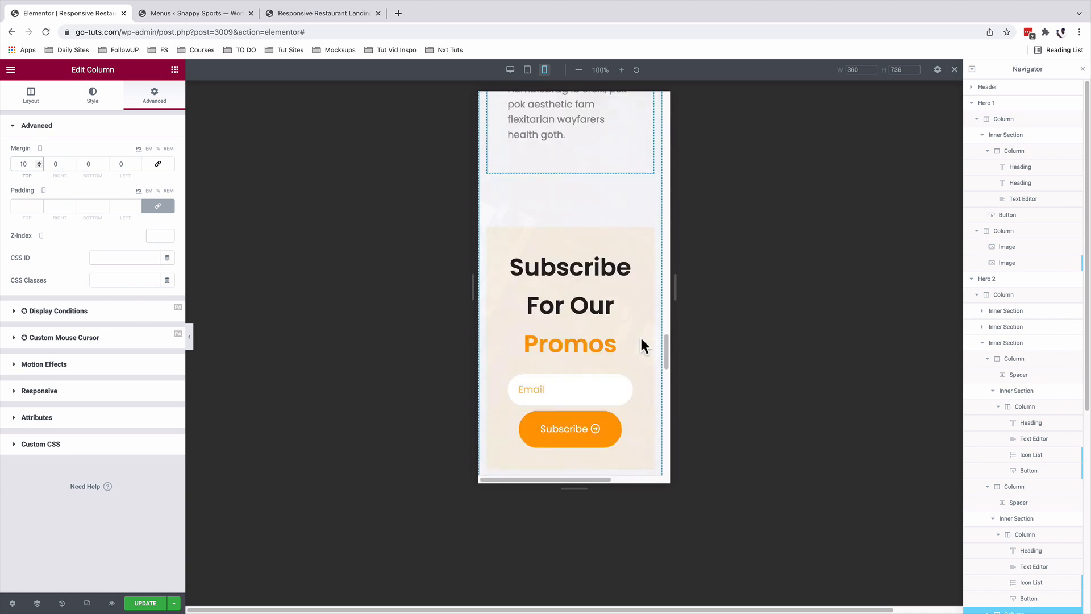
{"action": "scroll", "coordinate": [641, 340], "scroll_direction": "down", "scroll_amount": 8}
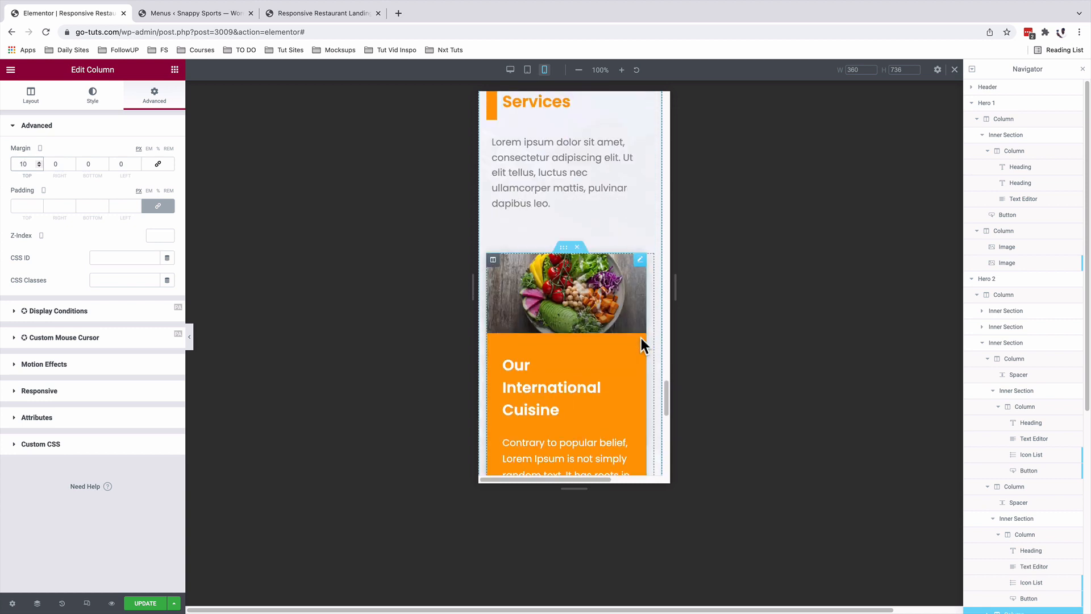
{"action": "scroll", "coordinate": [641, 344], "scroll_direction": "down", "scroll_amount": 8}
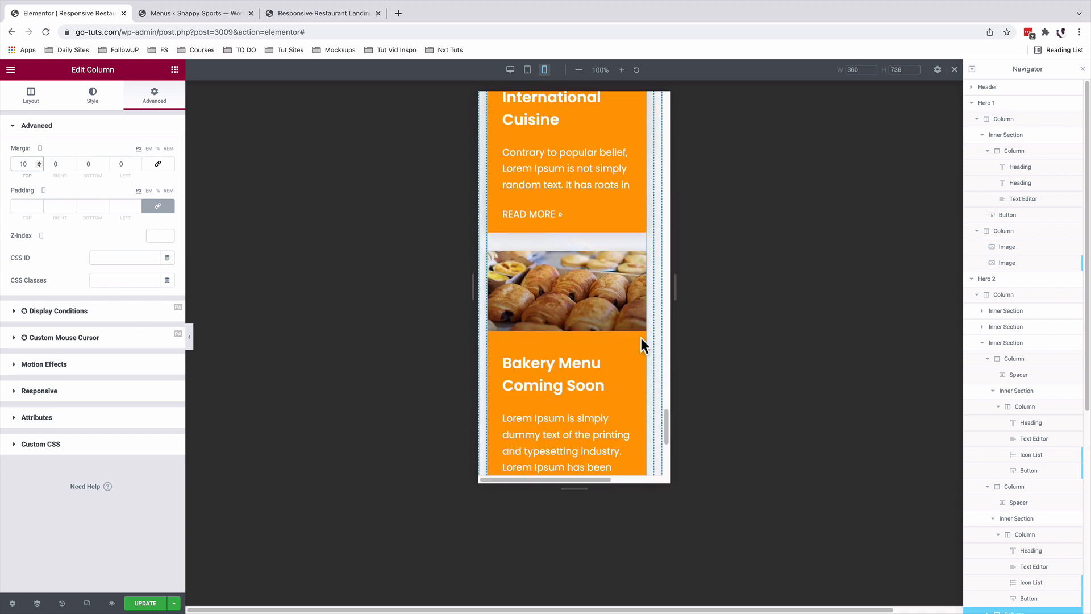
{"action": "scroll", "coordinate": [641, 337], "scroll_direction": "down", "scroll_amount": 3}
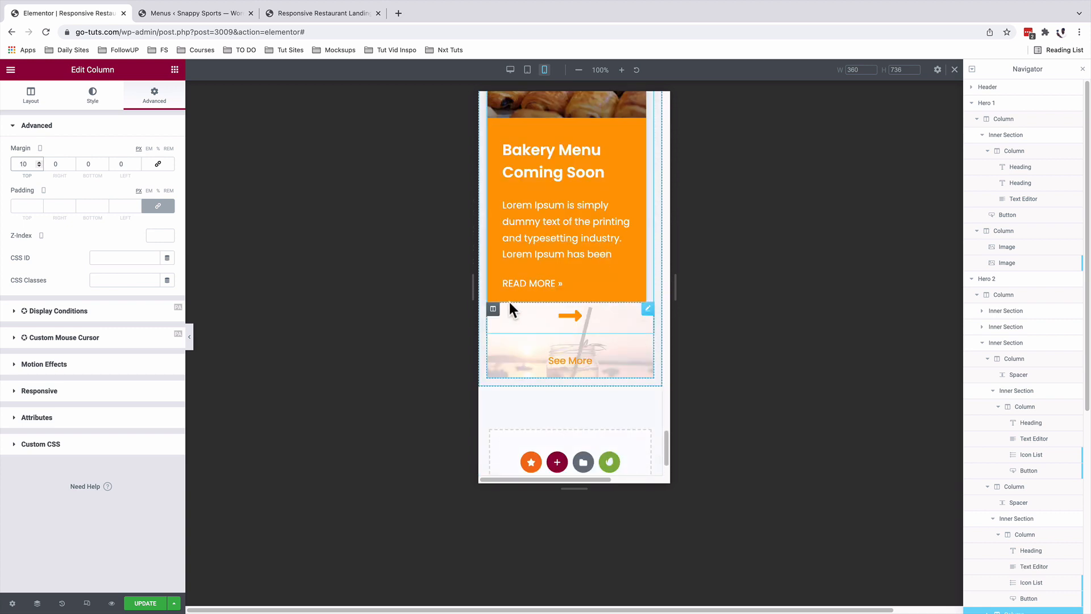
{"action": "left_click", "coordinate": [493, 311]}
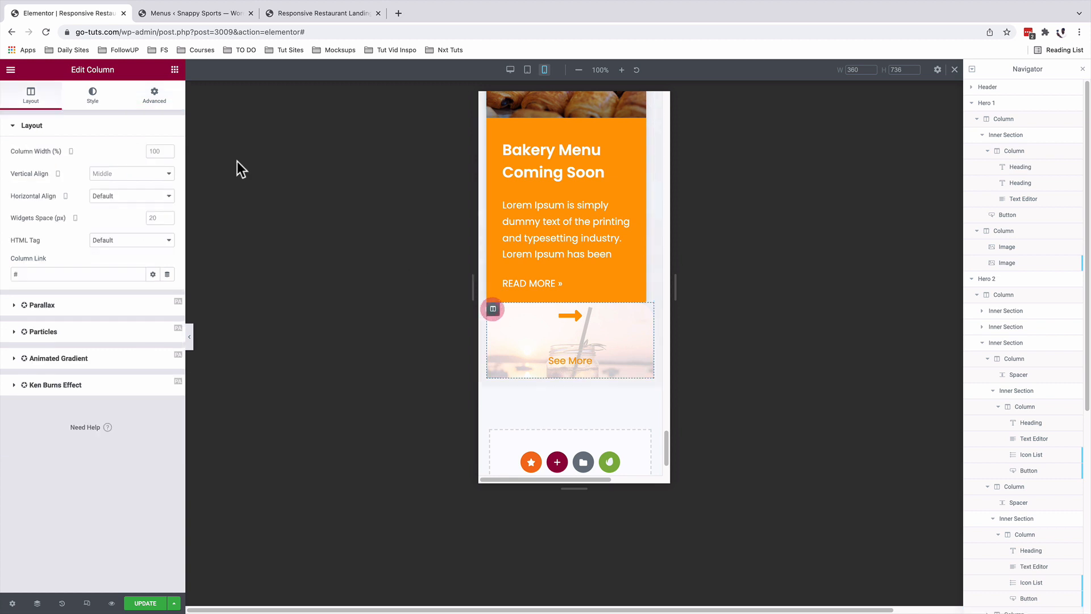
{"action": "left_click", "coordinate": [154, 94]}
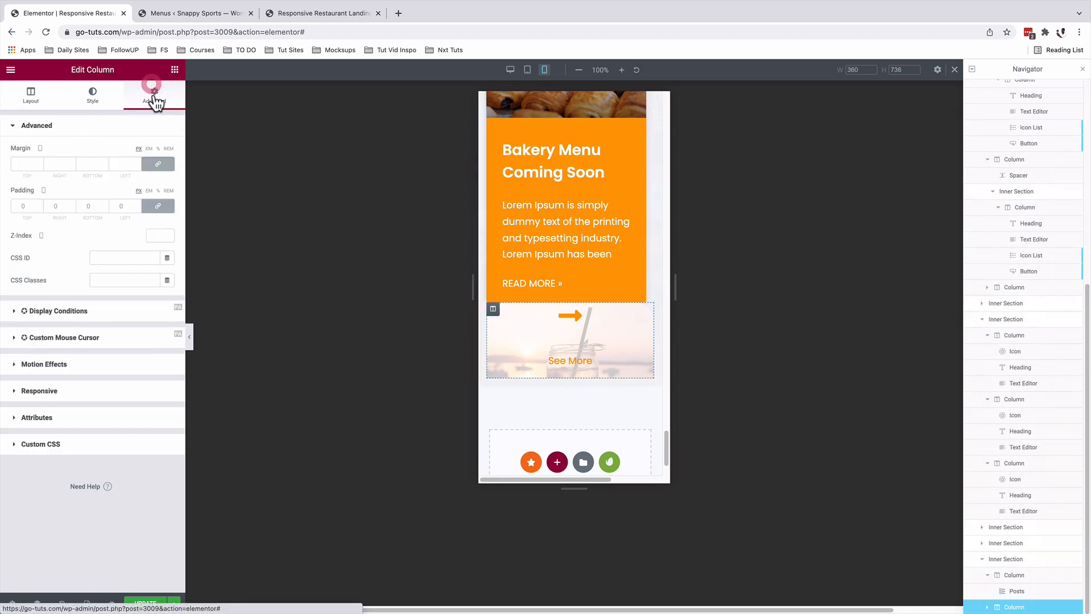
{"action": "left_click", "coordinate": [159, 164]}
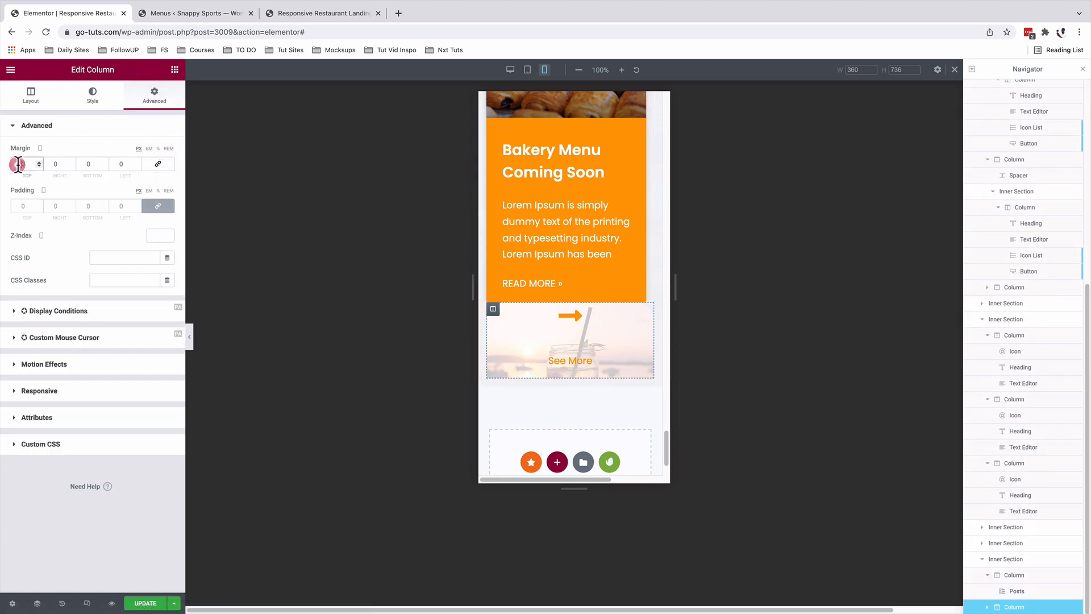
{"action": "type", "text": "10"}
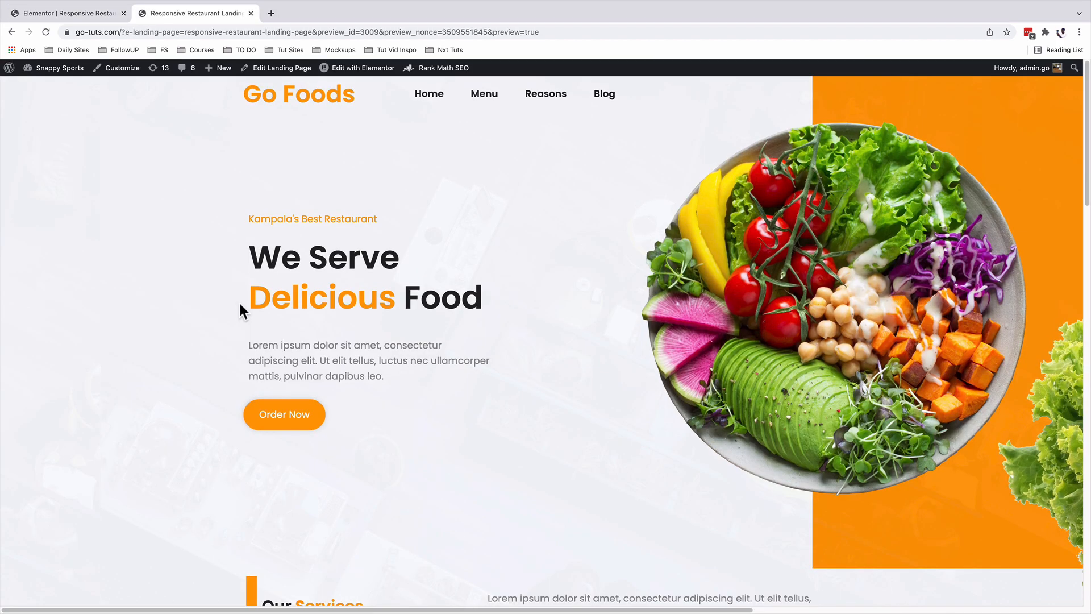
Step: Review the page preview on desktop and in the phone simulator, from the hero through the meal plan, reasons, subscribe and services sections
{"action": "scroll", "coordinate": [239, 300], "scroll_direction": "down", "scroll_amount": 3}
{"action": "scroll", "coordinate": [238, 300], "scroll_direction": "down", "scroll_amount": 15}
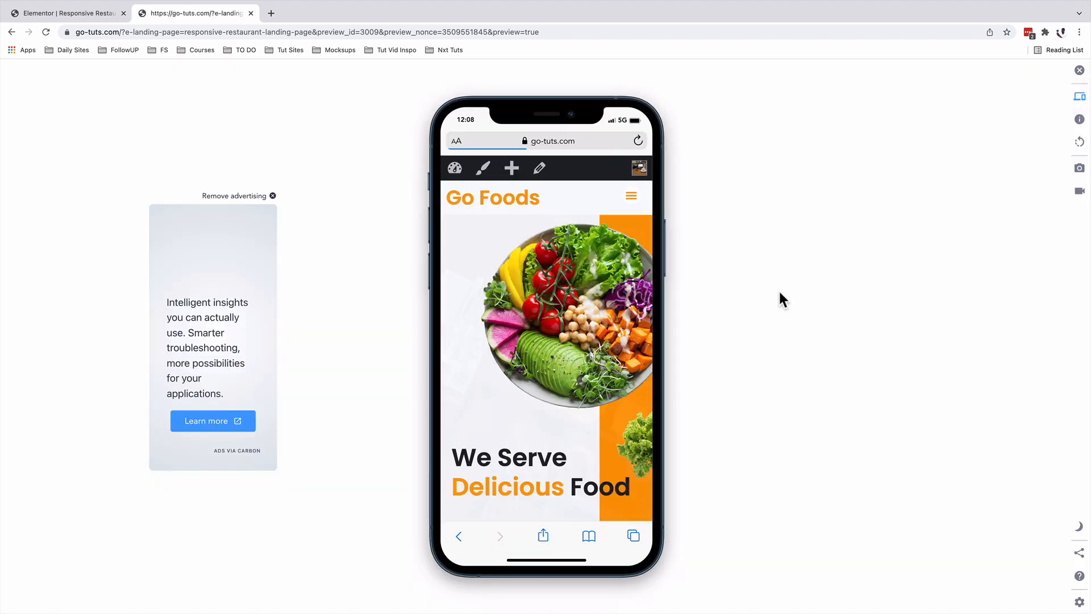
{"action": "scroll", "coordinate": [642, 368], "scroll_direction": "down", "scroll_amount": 1}
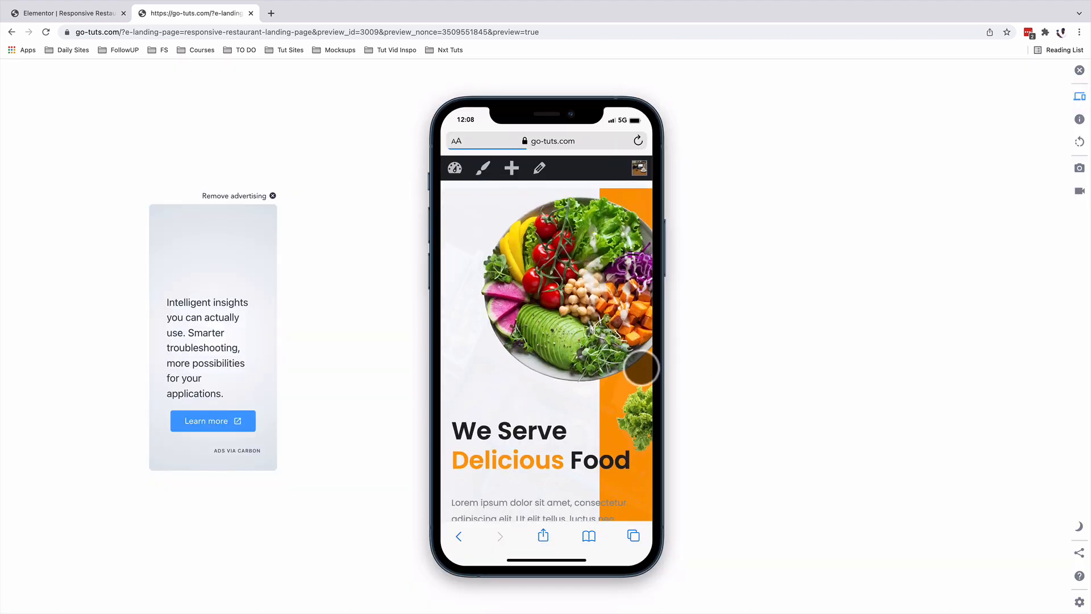
{"action": "scroll", "coordinate": [641, 368], "scroll_direction": "down", "scroll_amount": 5}
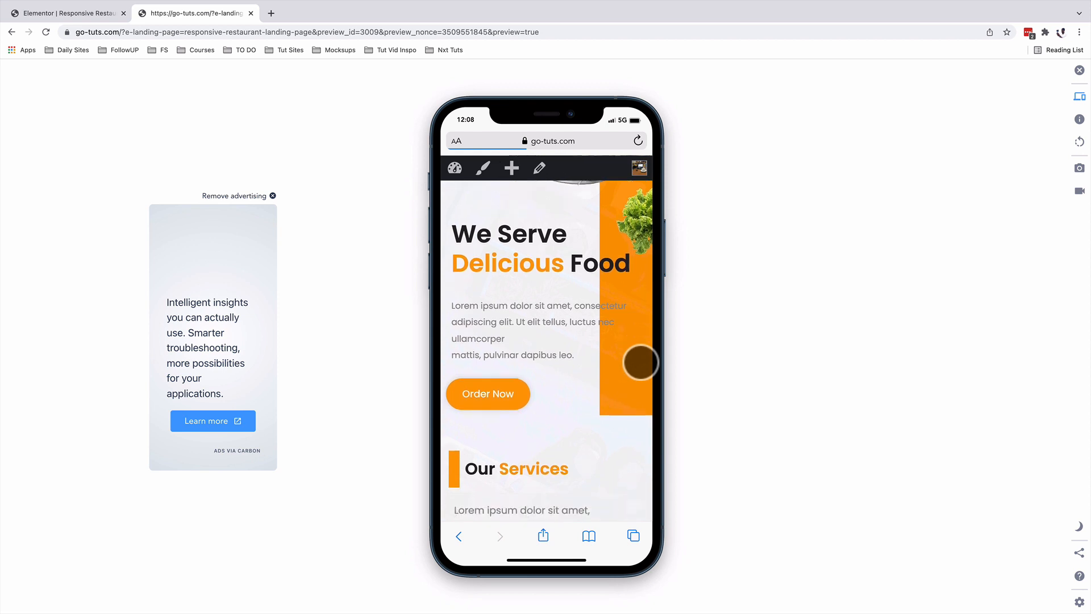
{"action": "scroll", "coordinate": [641, 362], "scroll_direction": "down", "scroll_amount": 5}
{"action": "scroll", "coordinate": [641, 362], "scroll_direction": "down", "scroll_amount": 8}
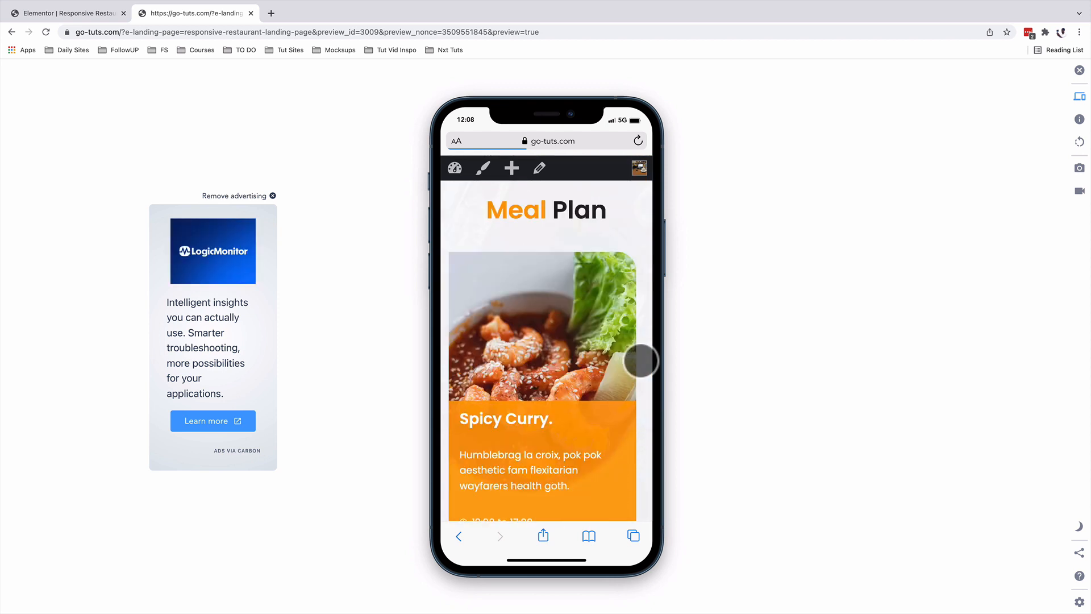
{"action": "scroll", "coordinate": [641, 361], "scroll_direction": "down", "scroll_amount": 10}
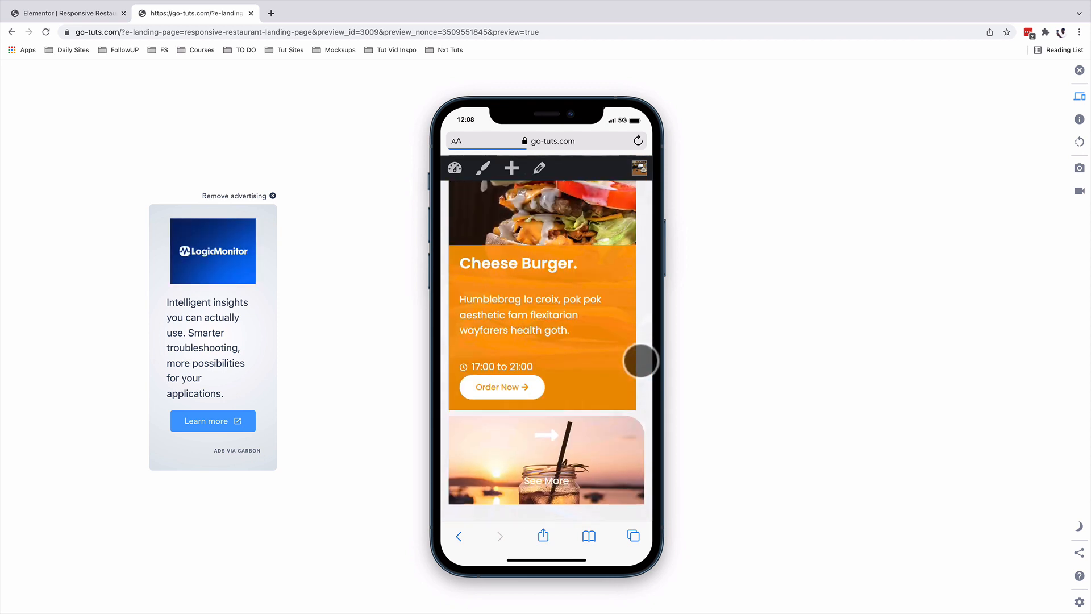
{"action": "scroll", "coordinate": [641, 362], "scroll_direction": "down", "scroll_amount": 8}
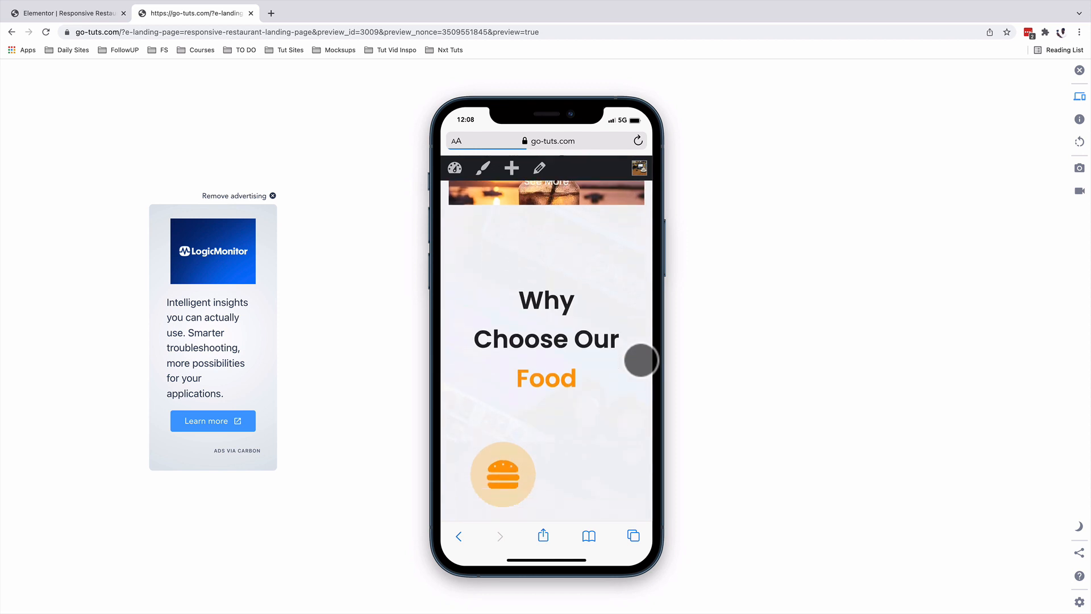
{"action": "scroll", "coordinate": [641, 360], "scroll_direction": "down", "scroll_amount": 8}
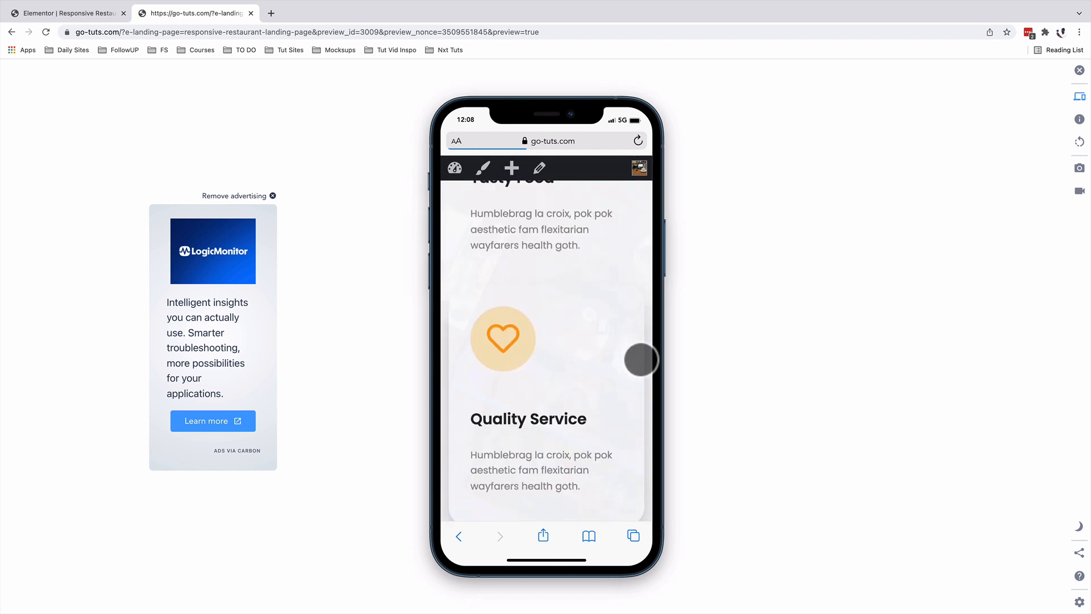
{"action": "scroll", "coordinate": [641, 360], "scroll_direction": "down", "scroll_amount": 5}
{"action": "scroll", "coordinate": [642, 360], "scroll_direction": "down", "scroll_amount": 10}
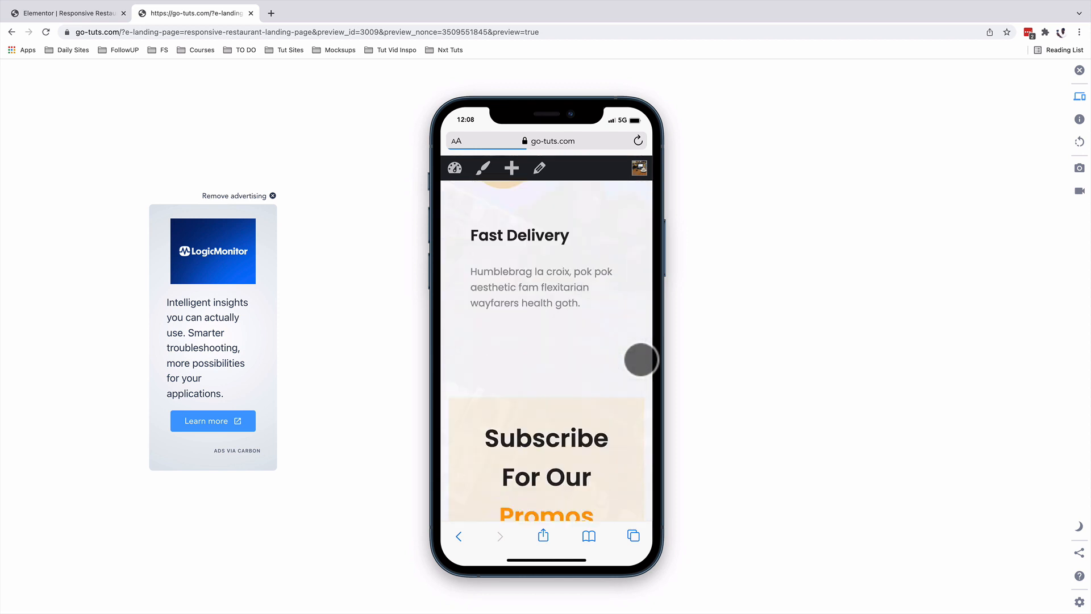
{"action": "scroll", "coordinate": [641, 361], "scroll_direction": "down", "scroll_amount": 10}
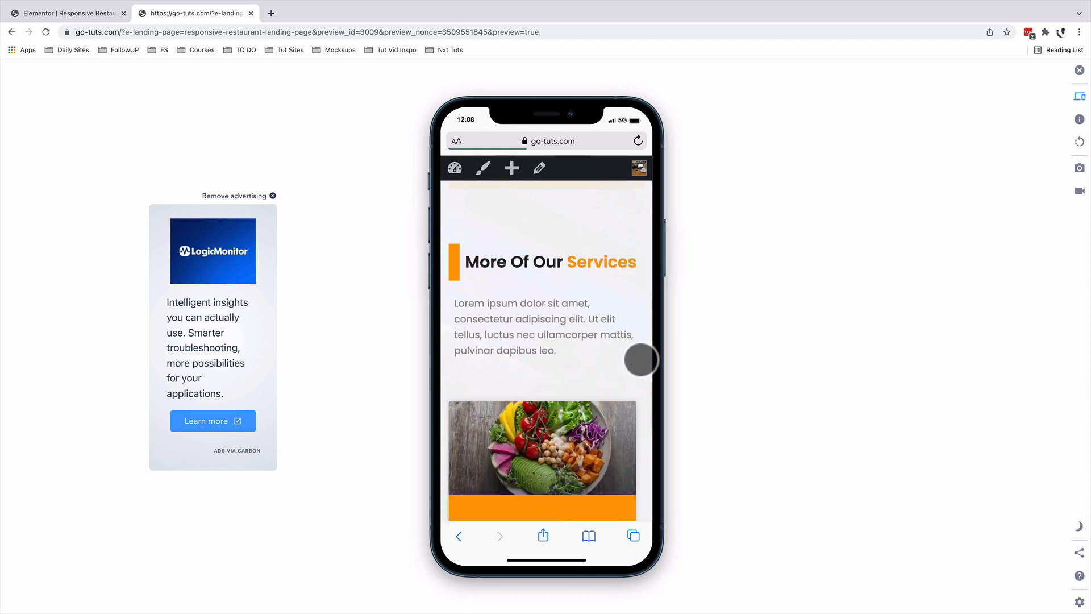
{"action": "scroll", "coordinate": [641, 360], "scroll_direction": "down", "scroll_amount": 2}
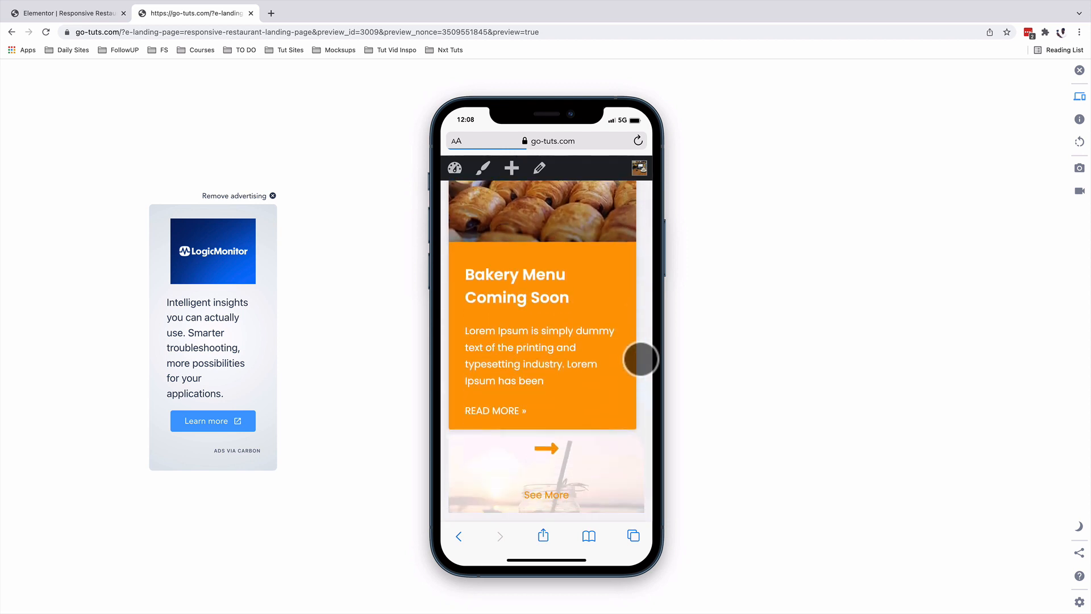
{"action": "scroll", "coordinate": [641, 359], "scroll_direction": "up", "scroll_amount": 5}
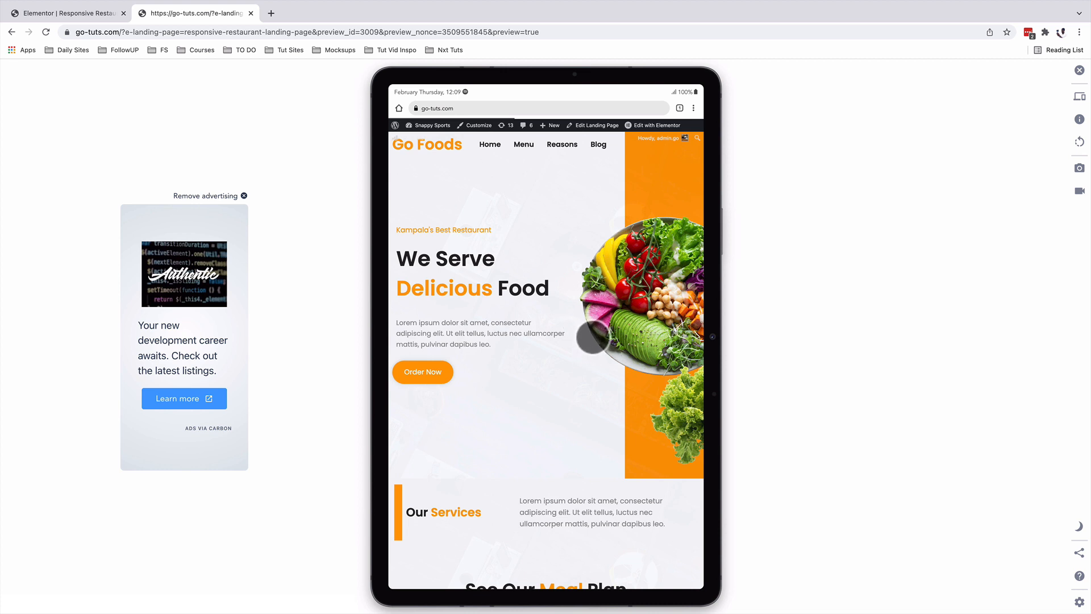
Step: Review the tablet simulator preview from the hero through the Meal Plan cards to the Why Choose Our Food section
{"action": "left_click_drag", "start_coordinate": [593, 337], "coordinate": [596, 322]}
{"action": "scroll", "coordinate": [595, 318], "scroll_direction": "down", "scroll_amount": 5}
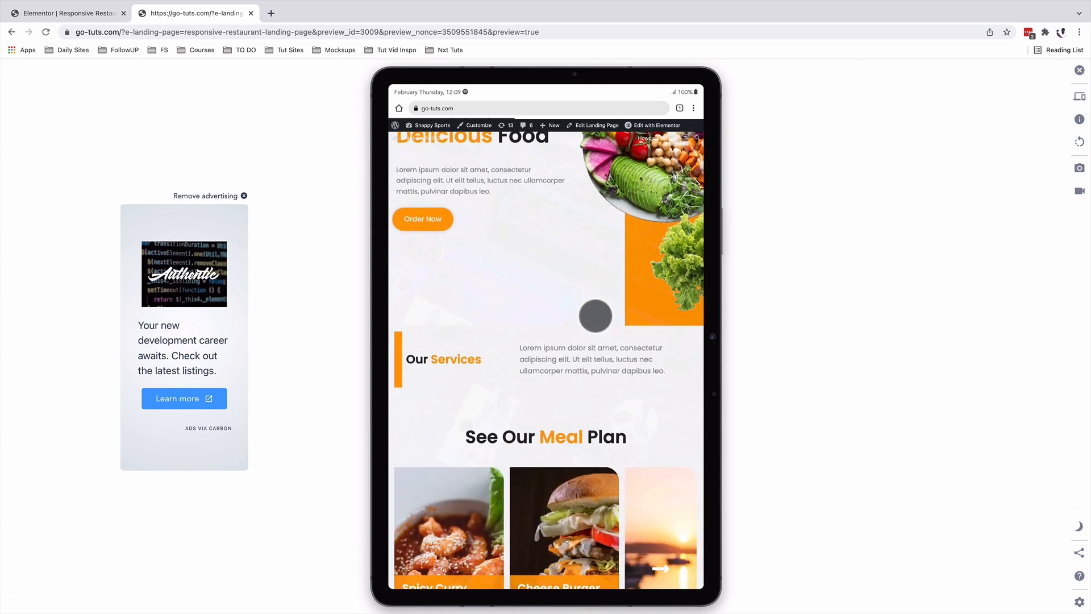
{"action": "scroll", "coordinate": [595, 313], "scroll_direction": "down", "scroll_amount": 3}
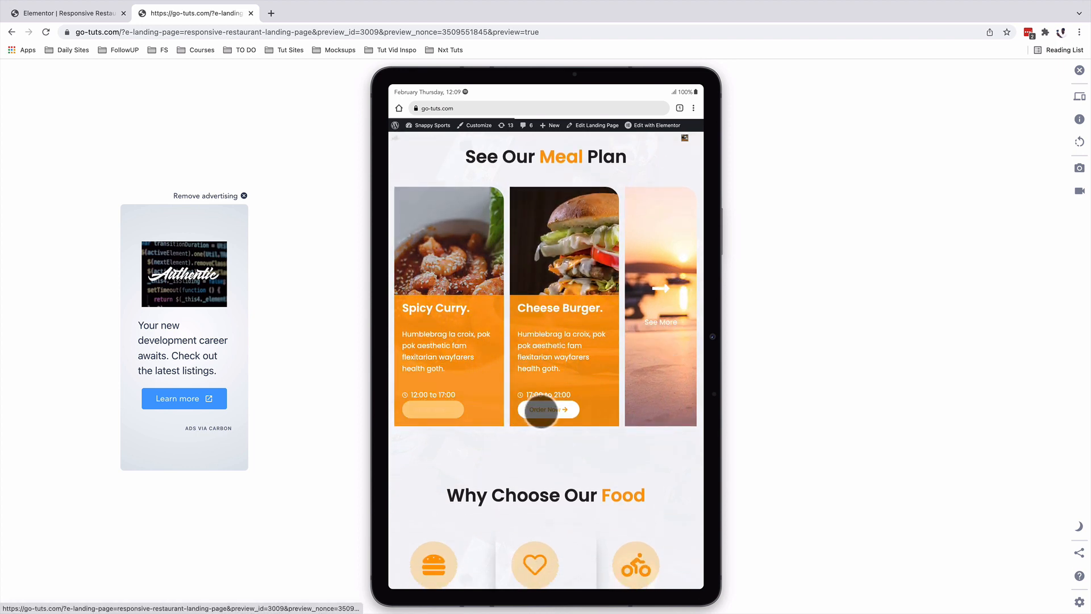
{"action": "scroll", "coordinate": [570, 333], "scroll_direction": "down", "scroll_amount": 5}
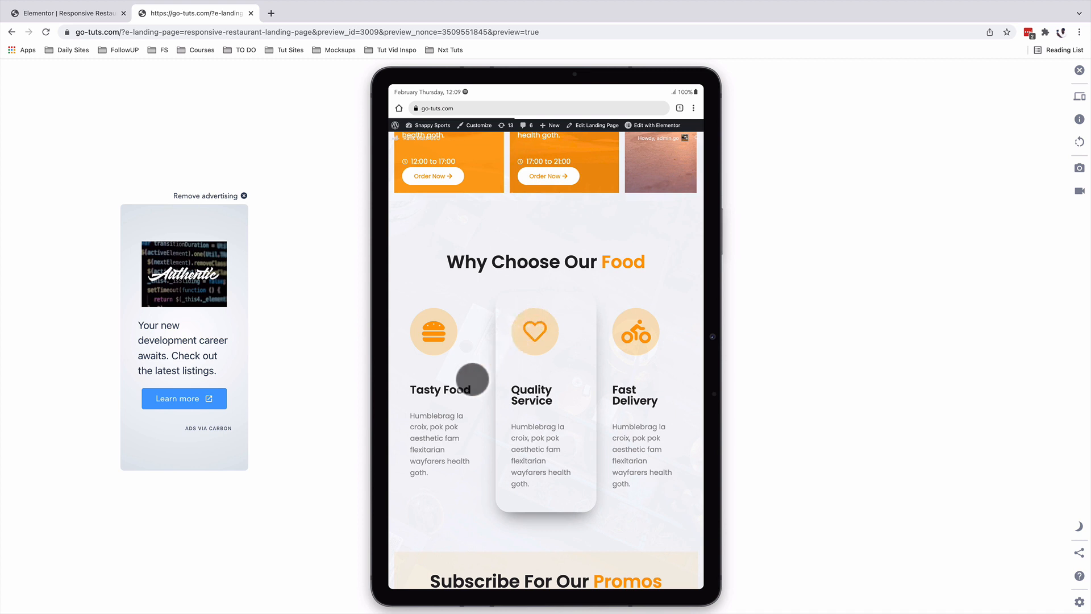
Step: Switch back to the page editor and select Published as the landing page's status in its general settings
{"action": "key", "text": "ctrl+shift+Tab"}
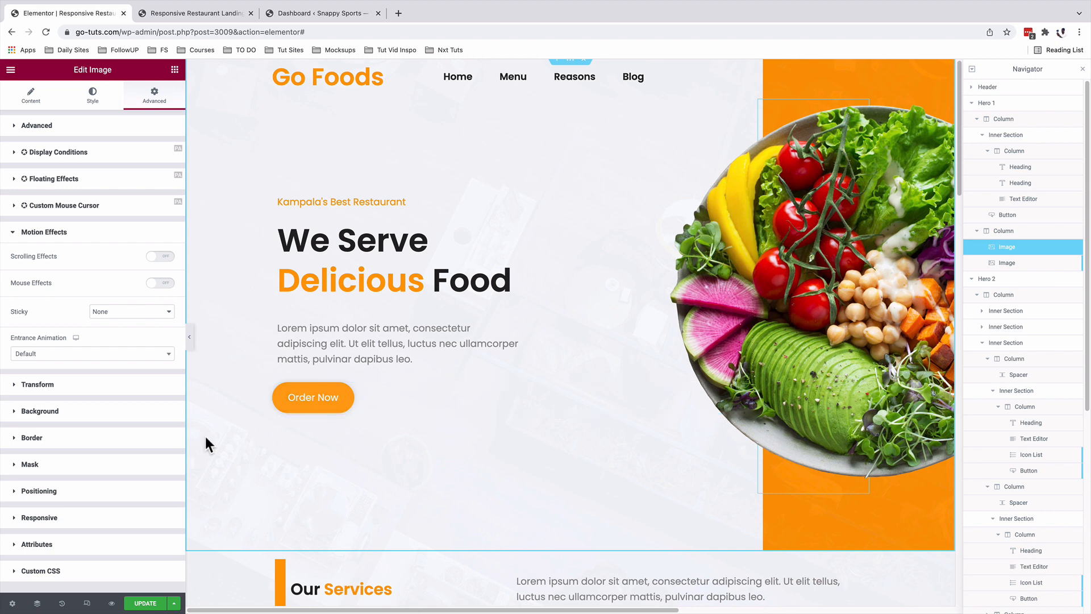
{"action": "left_click", "coordinate": [13, 604]}
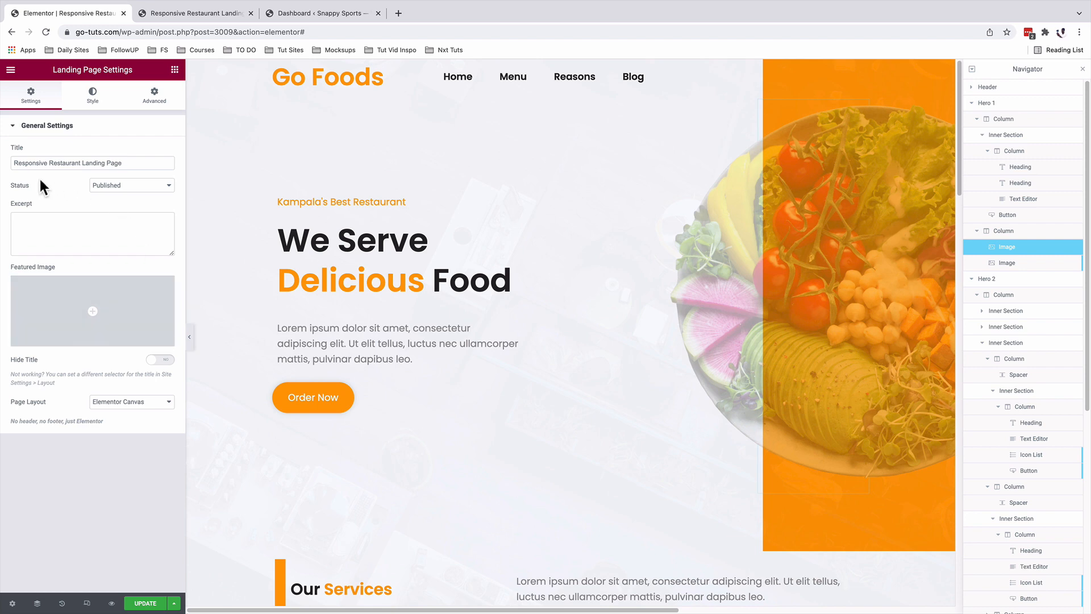
{"action": "left_click", "coordinate": [112, 188]}
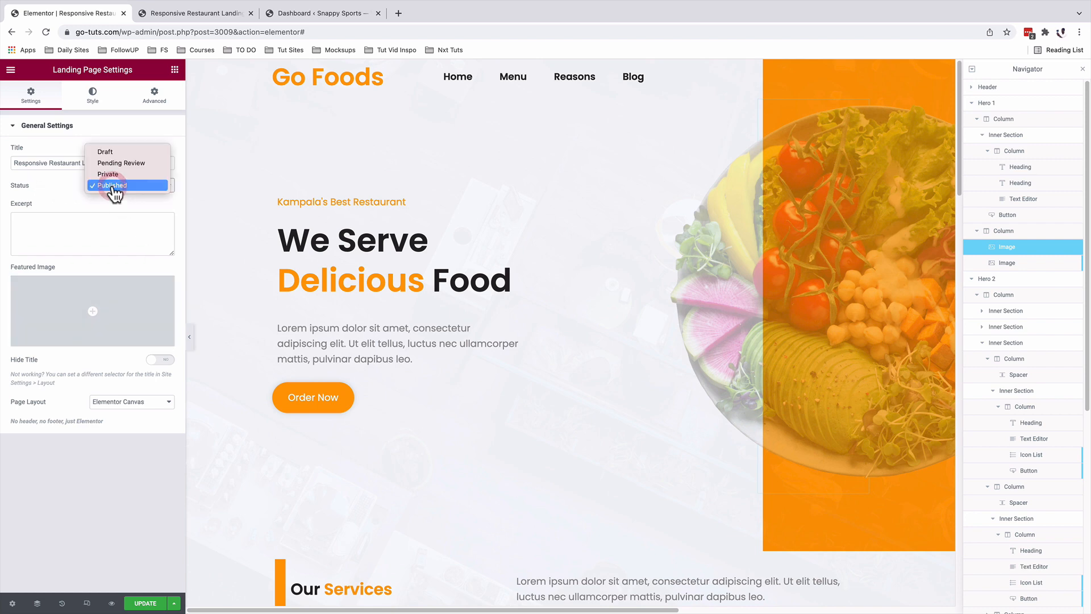
{"action": "left_click", "coordinate": [109, 186]}
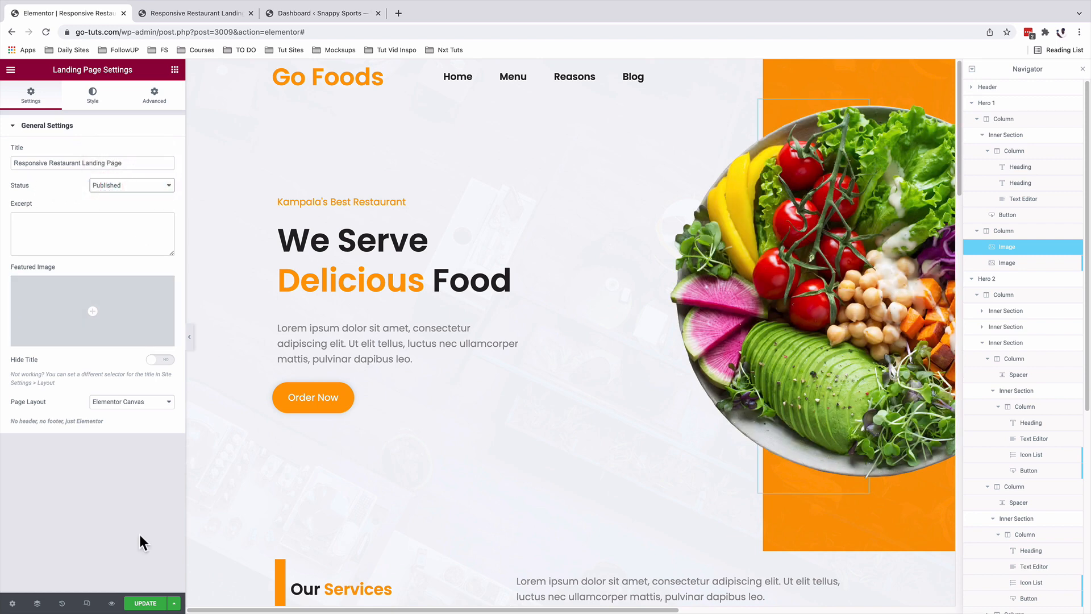
Step: Switch to the WordPress dashboard and open the list of Elementor landing pages
{"action": "left_click", "coordinate": [323, 12]}
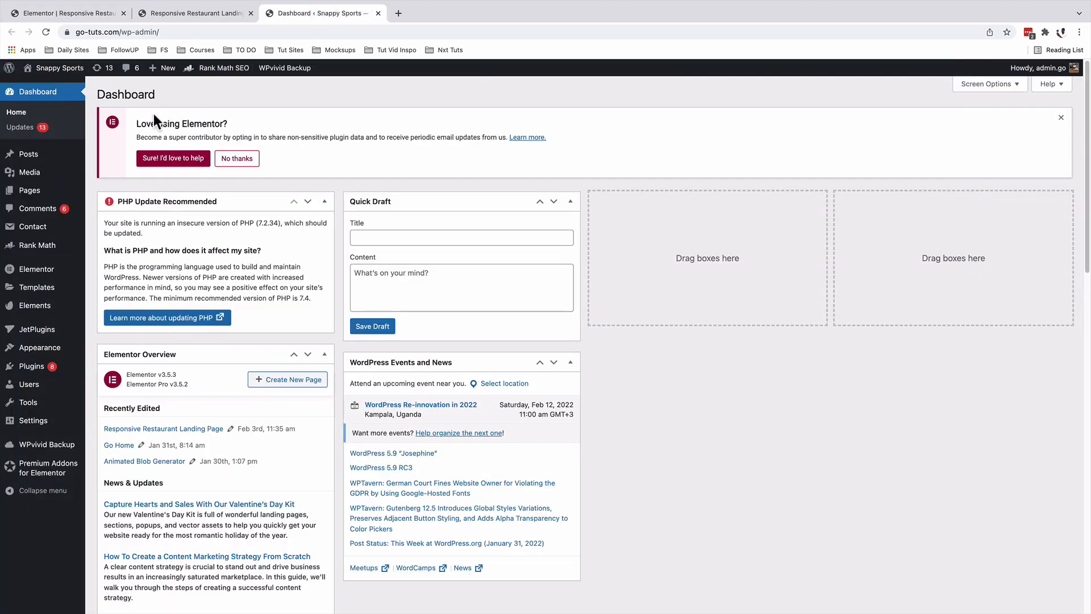
{"action": "mouse_move", "coordinate": [56, 290]}
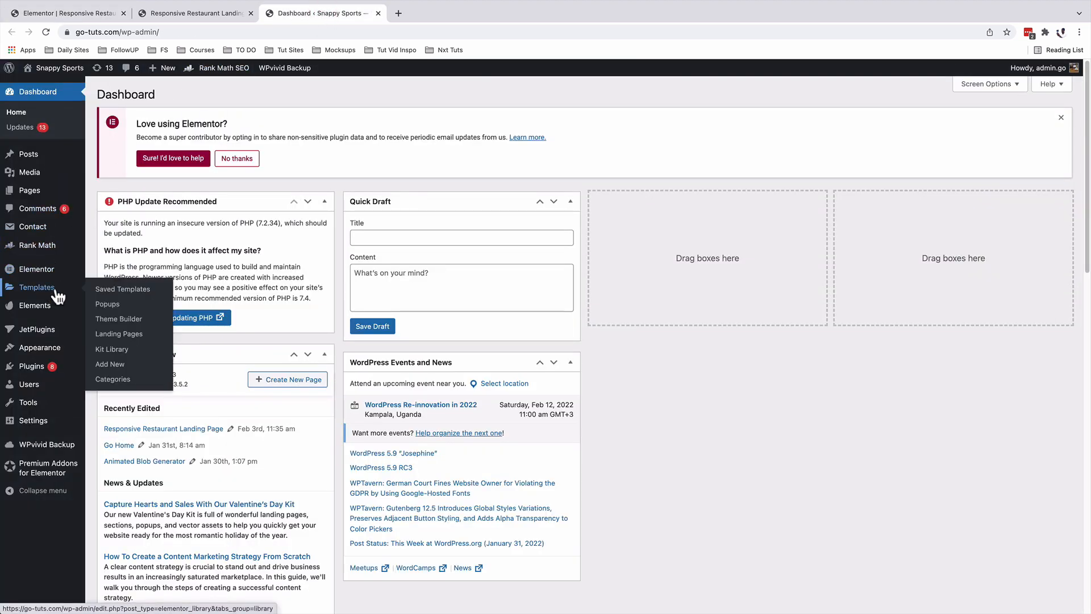
{"action": "left_click", "coordinate": [116, 335]}
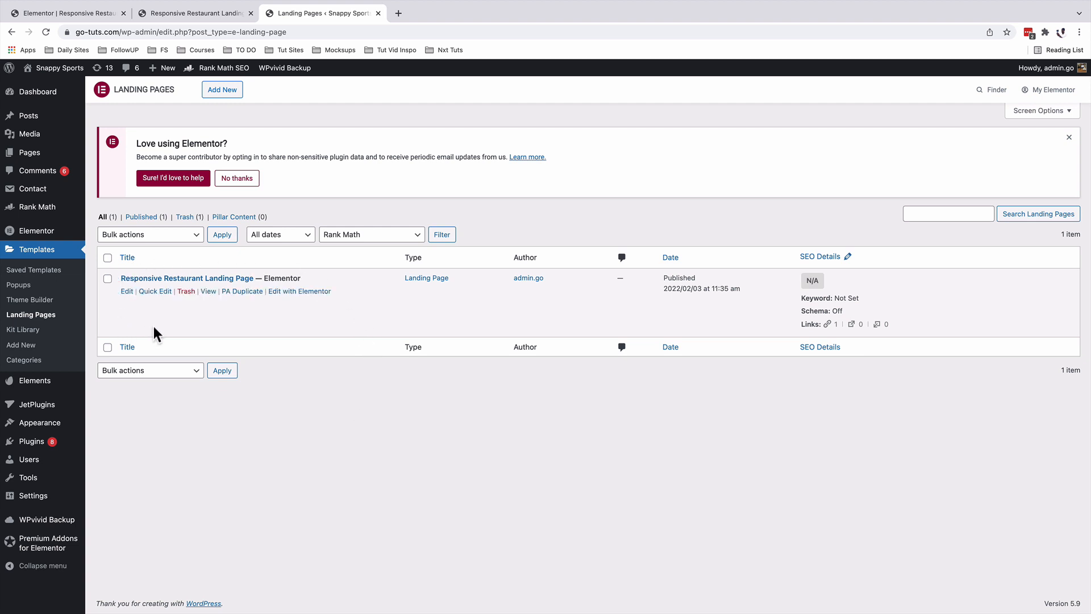
Step: View the published Responsive Restaurant Landing Page in a separate browser tab and check its live address
{"action": "left_click", "coordinate": [207, 291], "text": "super"}
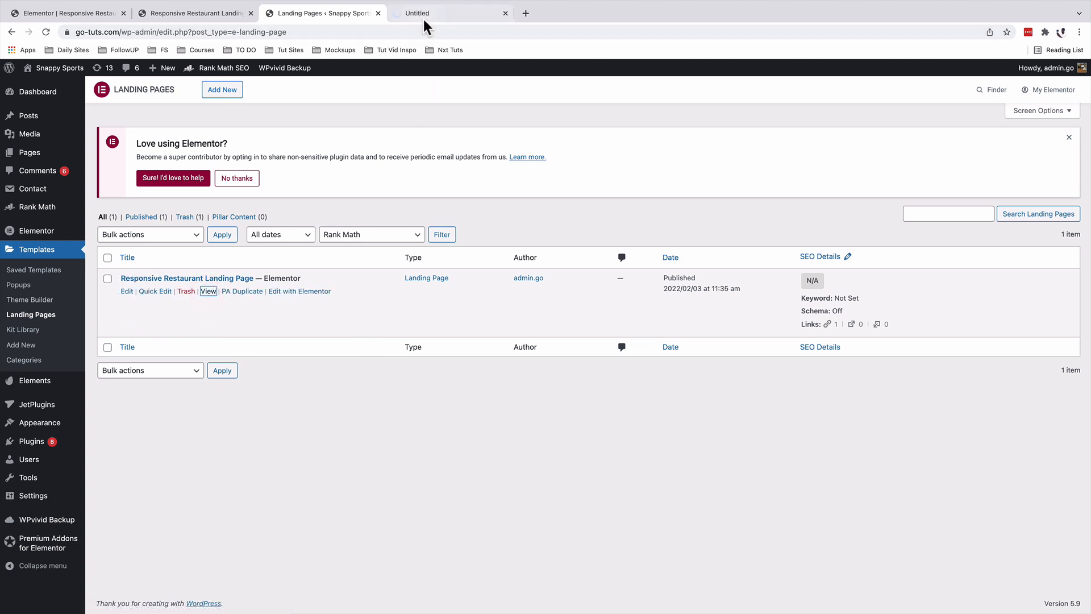
{"action": "left_click", "coordinate": [422, 12]}
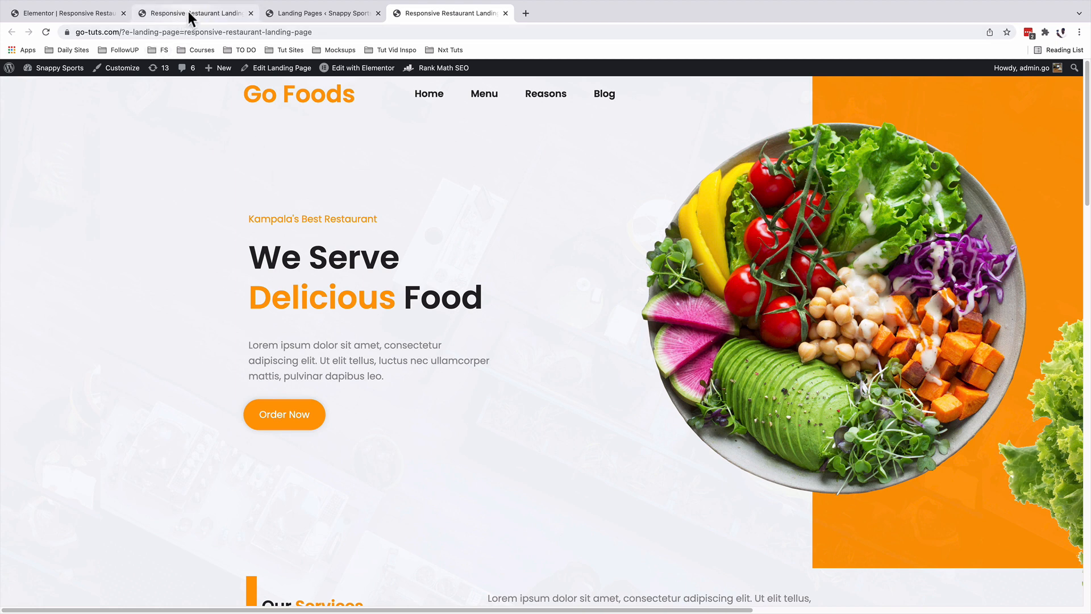
Step: Return to the WordPress dashboard, set the site's permalink structure to Post name and save the change
{"action": "left_click", "coordinate": [295, 14]}
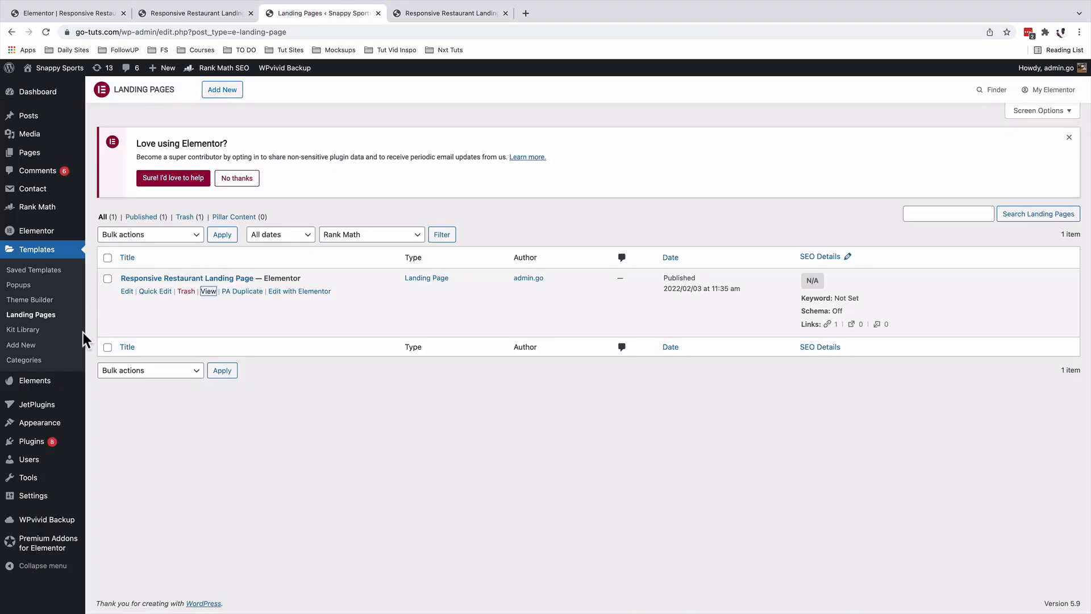
{"action": "mouse_move", "coordinate": [39, 500]}
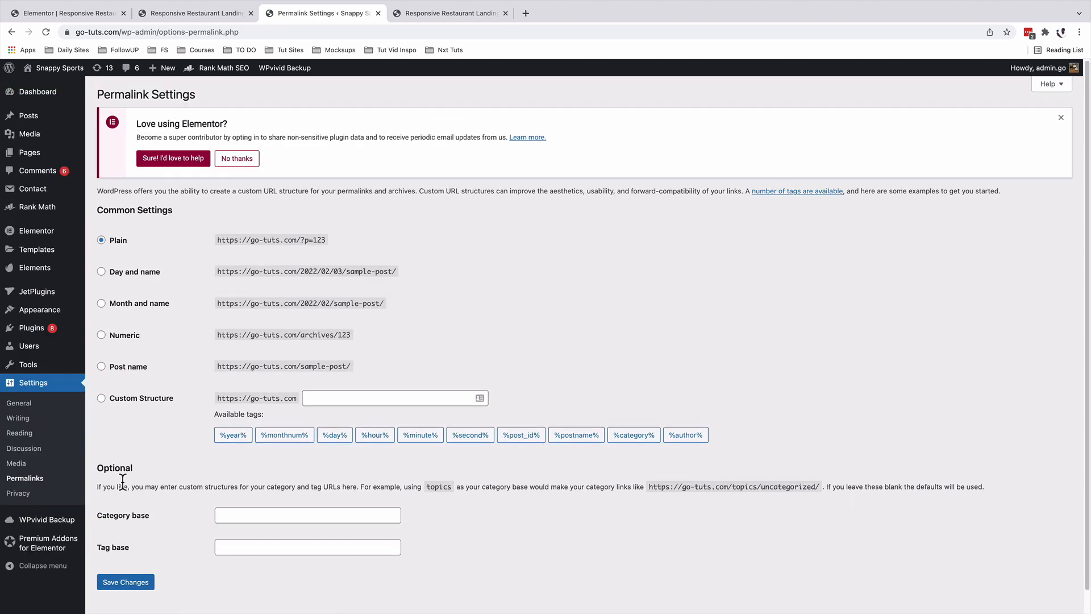
{"action": "left_click", "coordinate": [102, 367]}
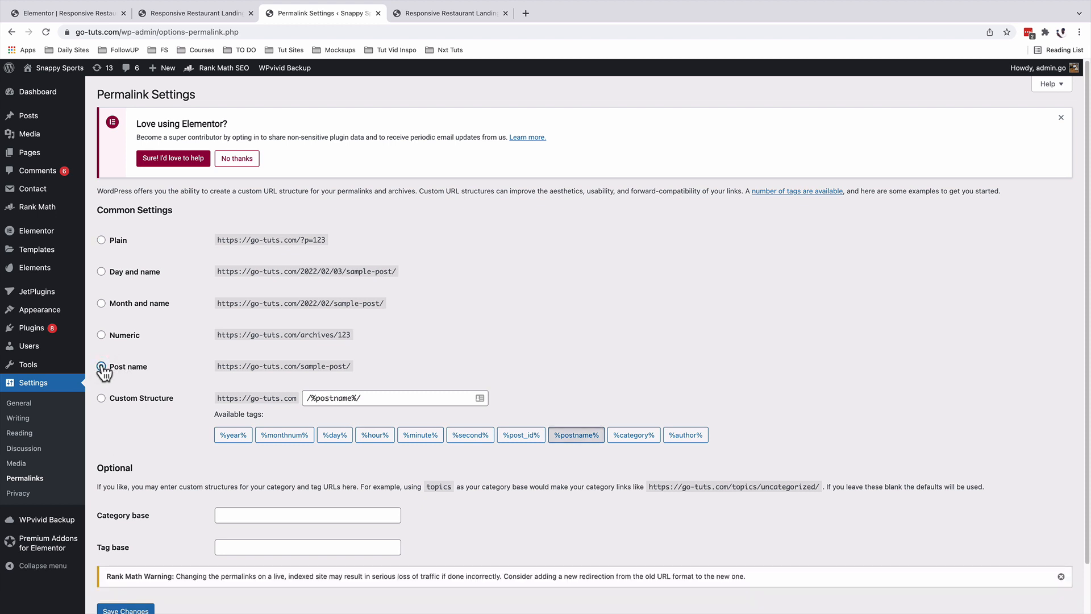
{"action": "left_click", "coordinate": [126, 610]}
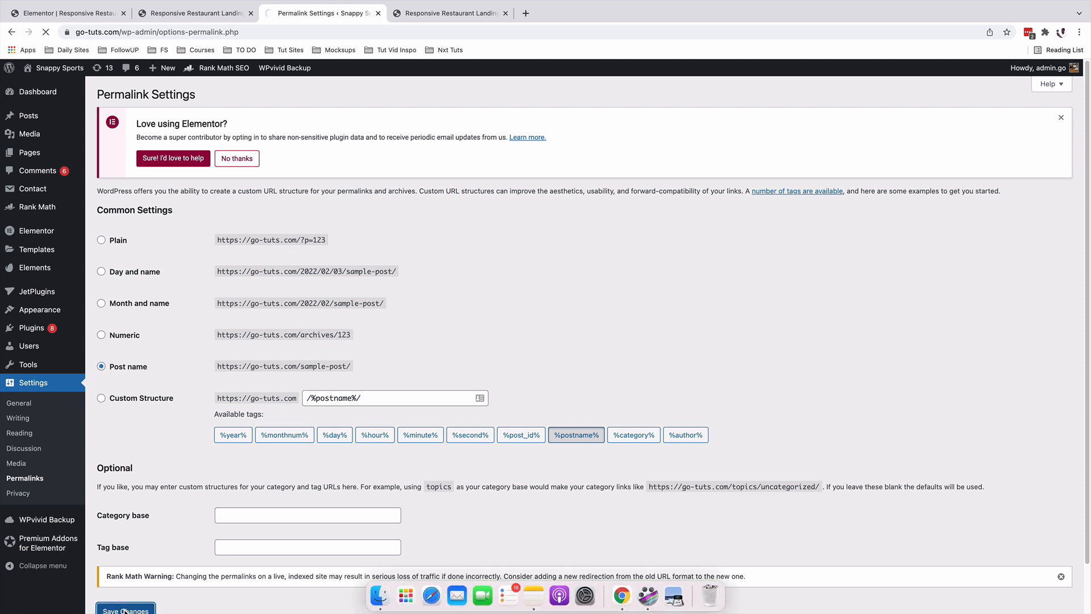
Step: Open the live page again from the list of landing pages and compare its URL with the previously opened copy
{"action": "mouse_move", "coordinate": [40, 250]}
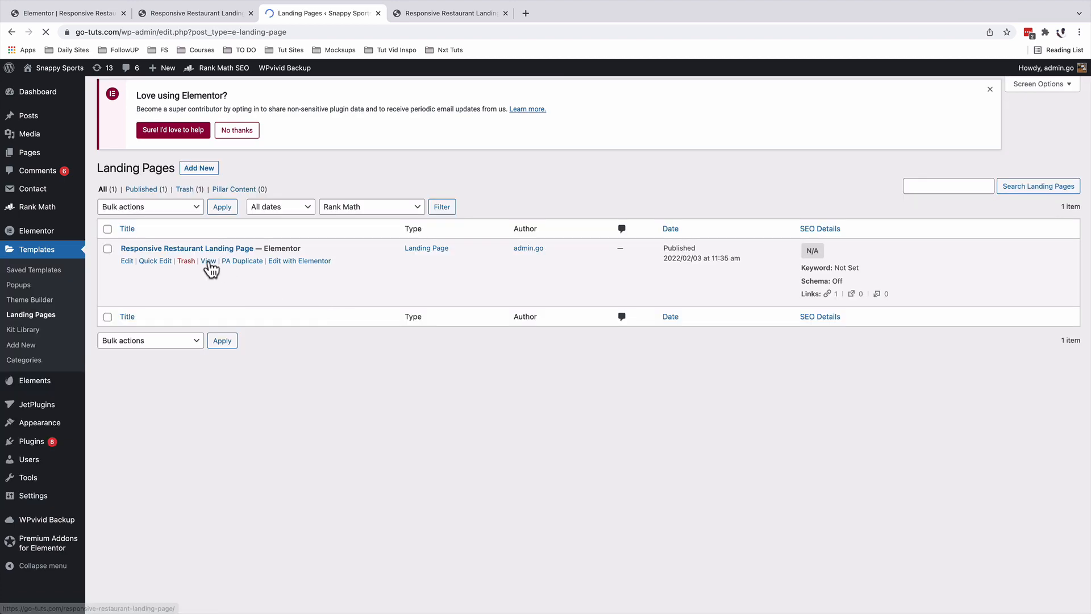
{"action": "left_click", "coordinate": [209, 262]}
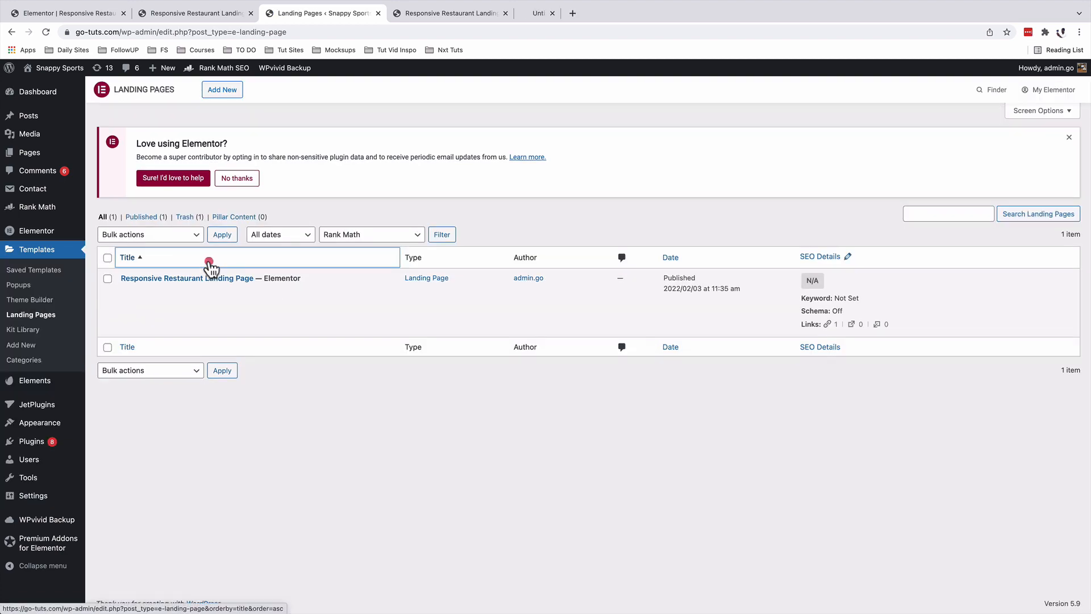
{"action": "left_click", "coordinate": [558, 12]}
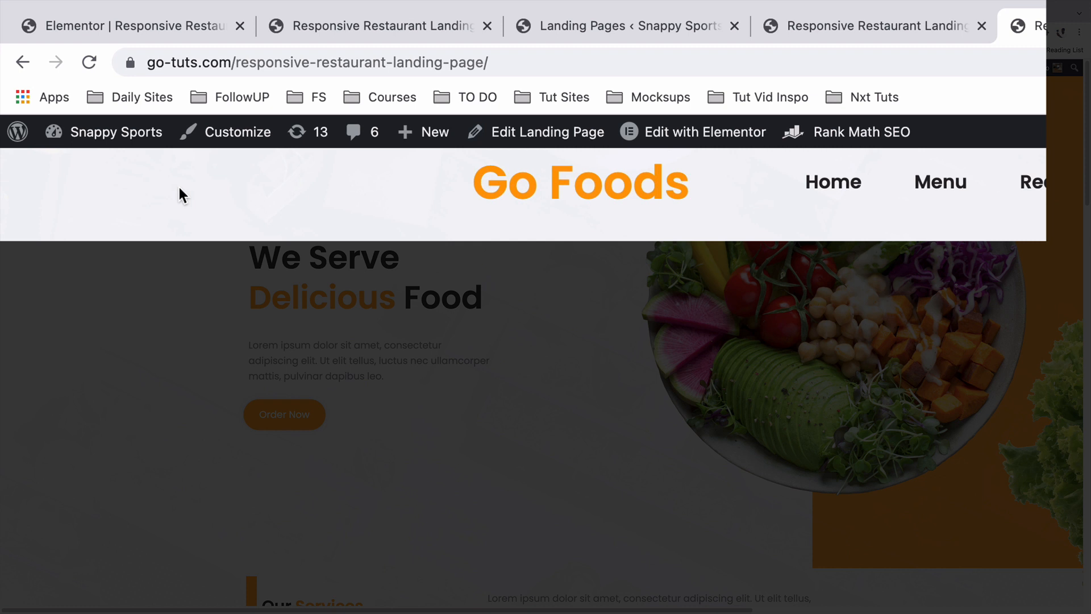
{"action": "left_click", "coordinate": [531, 64]}
{"action": "left_click", "coordinate": [534, 64]}
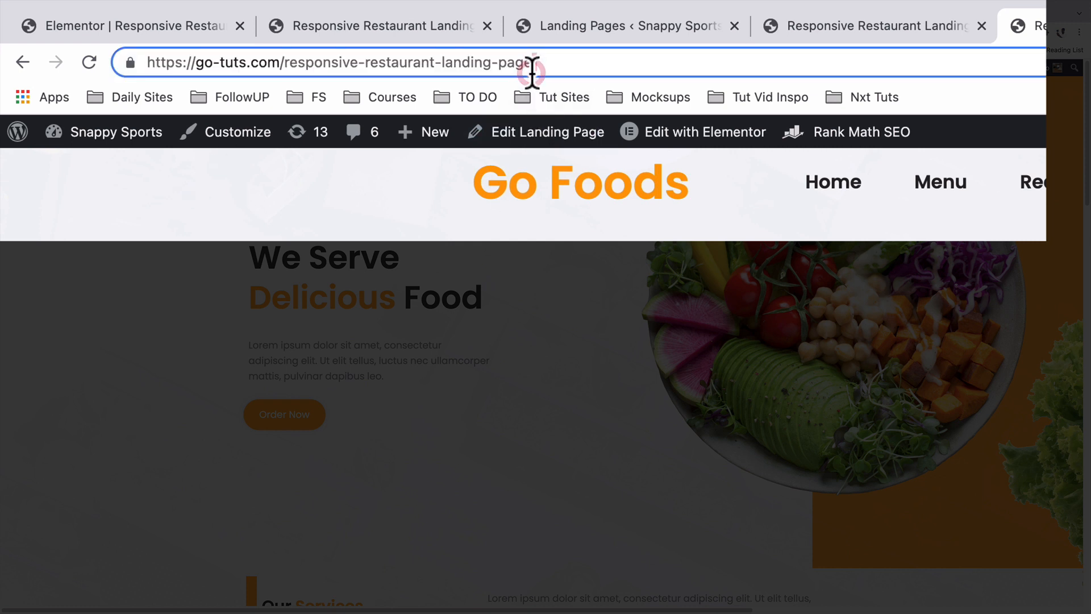
{"action": "left_click", "coordinate": [820, 25]}
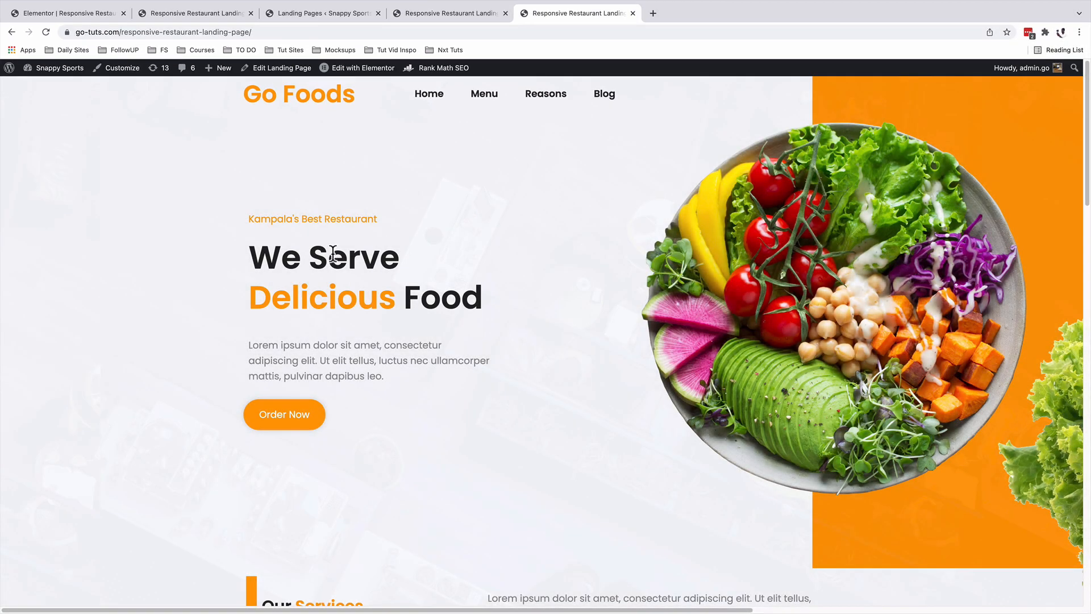
Step: Review the live landing page from the hero through the meal plan, reasons, subscribe and services sections and back
{"action": "scroll", "coordinate": [332, 253], "scroll_direction": "down", "scroll_amount": 6}
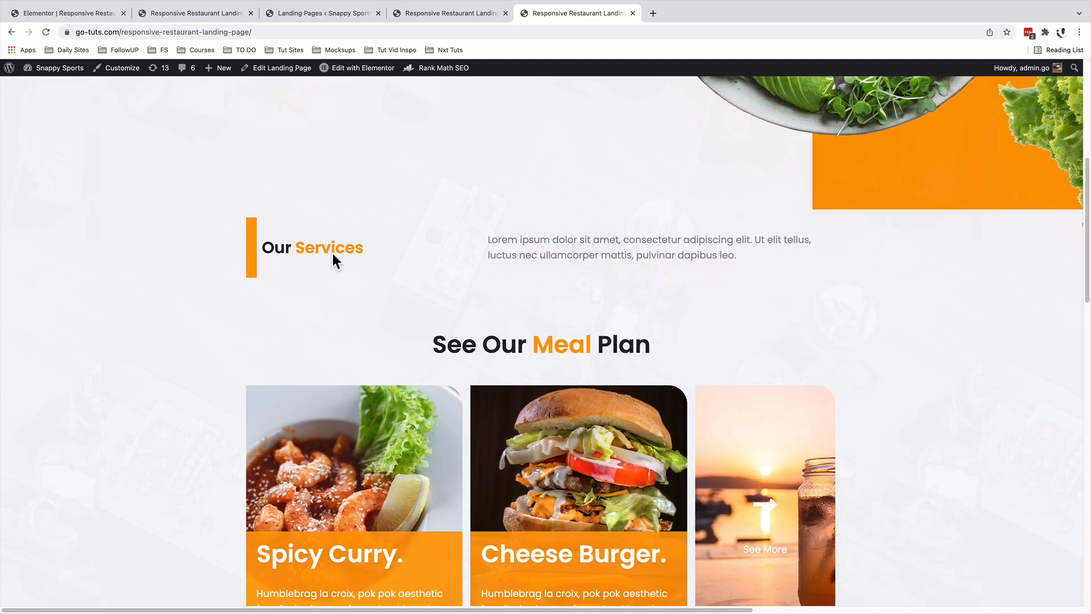
{"action": "scroll", "coordinate": [333, 253], "scroll_direction": "down", "scroll_amount": 9}
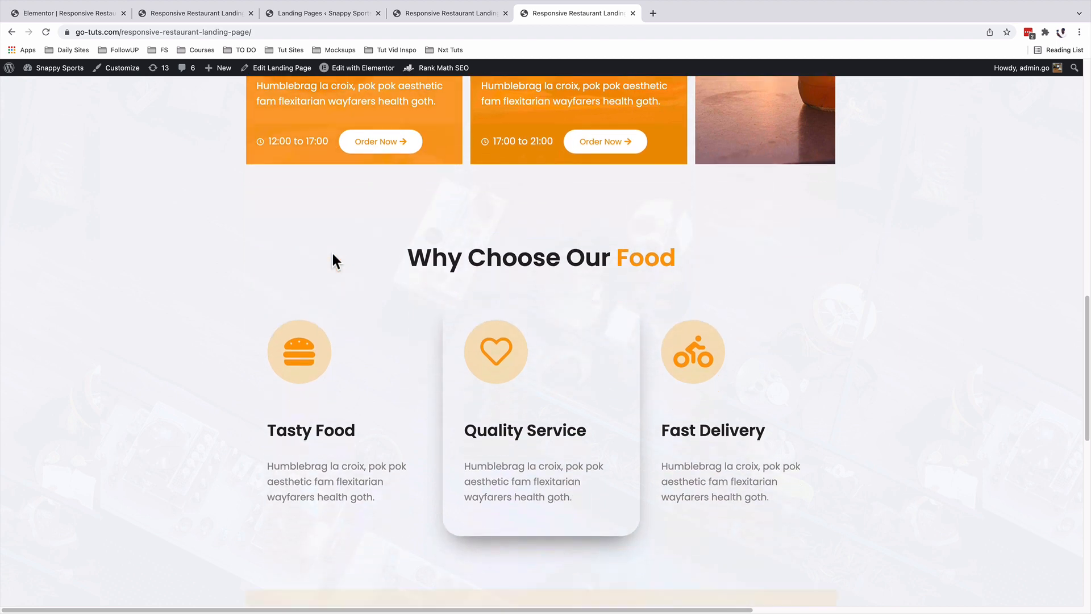
{"action": "scroll", "coordinate": [332, 254], "scroll_direction": "down", "scroll_amount": 8}
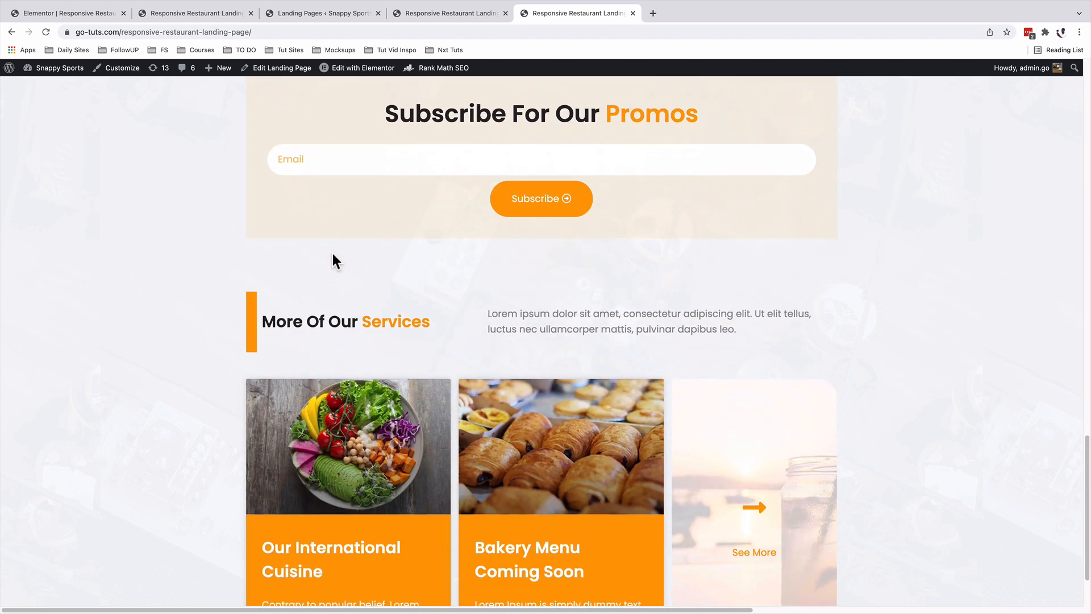
{"action": "scroll", "coordinate": [335, 261], "scroll_direction": "down", "scroll_amount": 2}
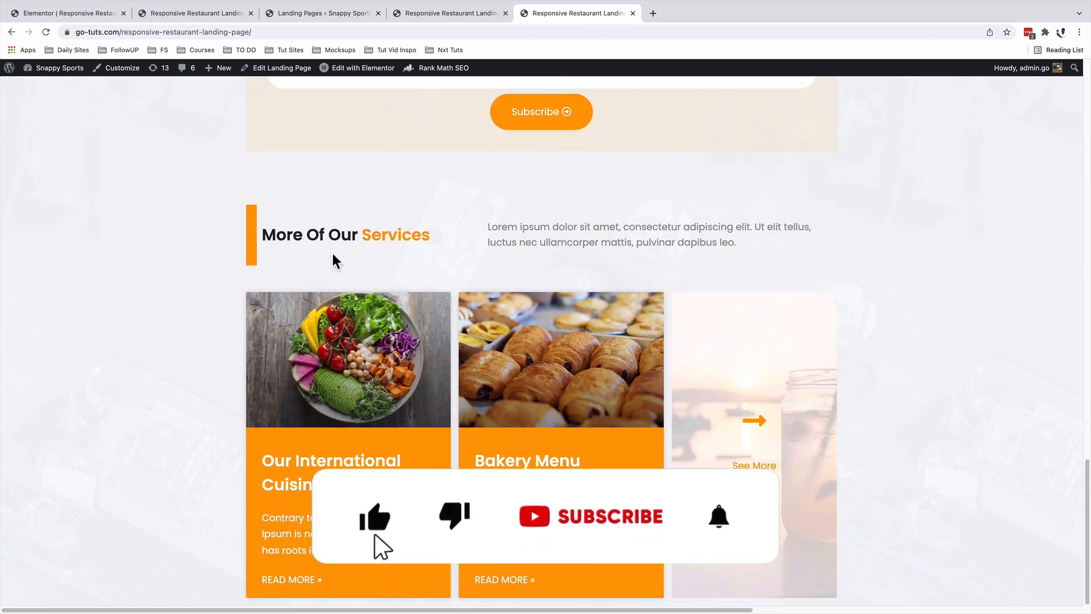
{"action": "scroll", "coordinate": [332, 261], "scroll_direction": "up", "scroll_amount": 4}
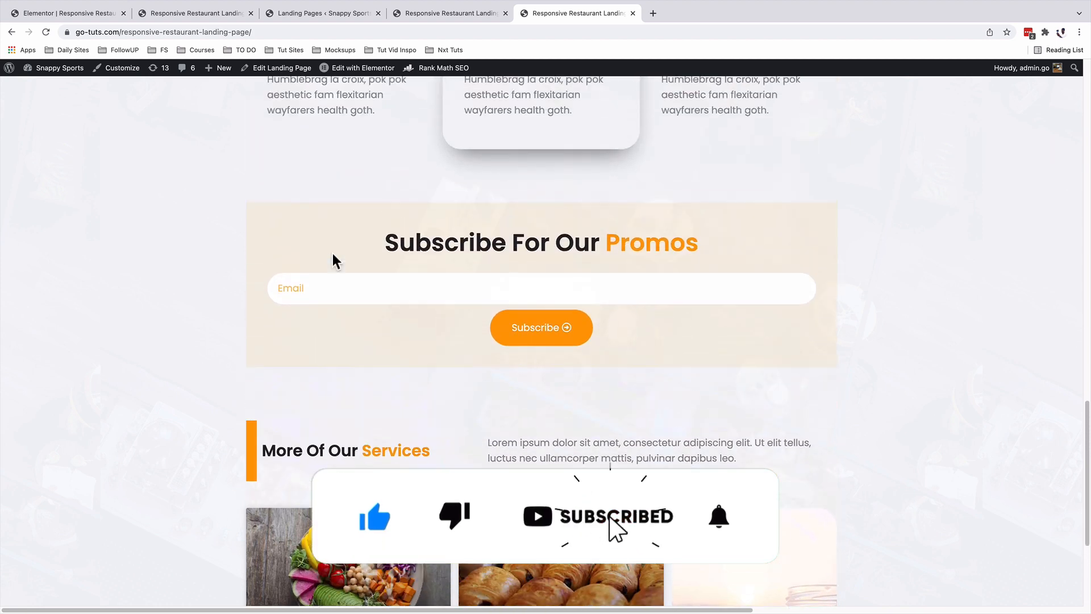
{"action": "scroll", "coordinate": [333, 255], "scroll_direction": "up", "scroll_amount": 9}
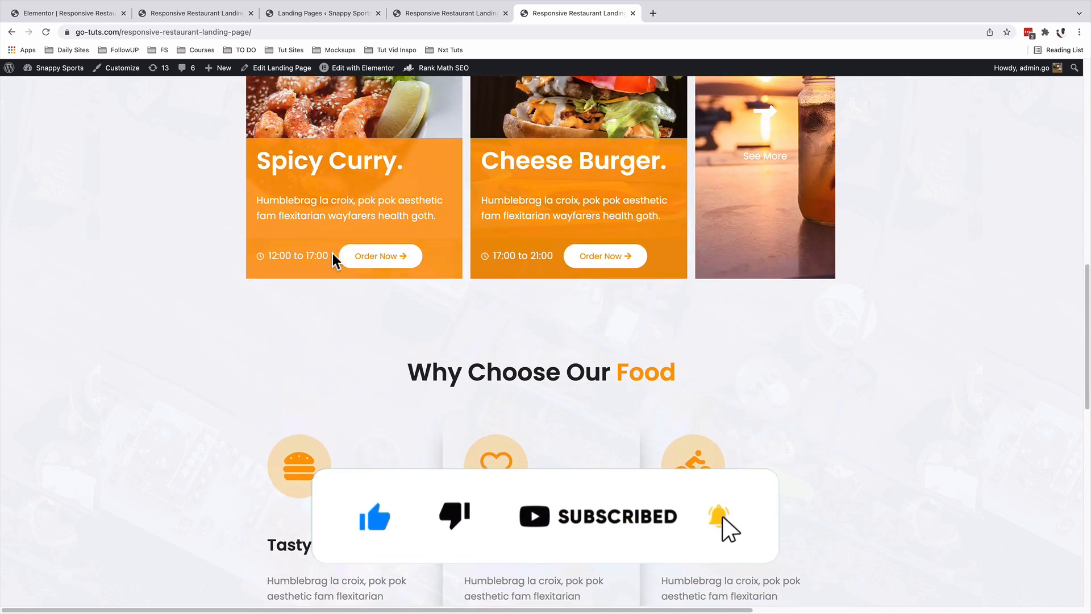
{"action": "scroll", "coordinate": [332, 254], "scroll_direction": "up", "scroll_amount": 9}
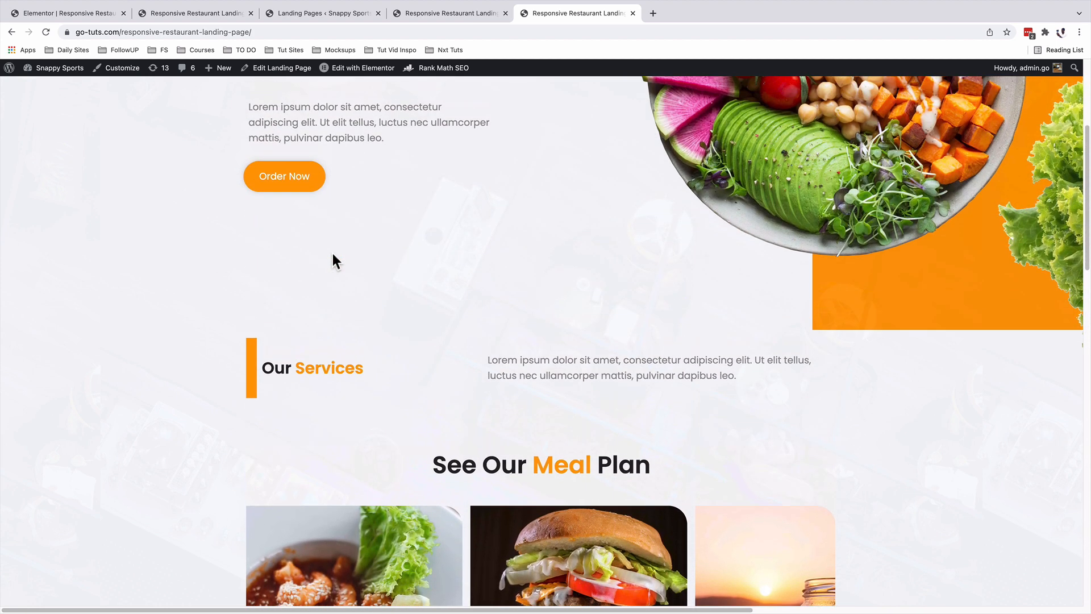
{"action": "scroll", "coordinate": [333, 253], "scroll_direction": "up", "scroll_amount": 4}
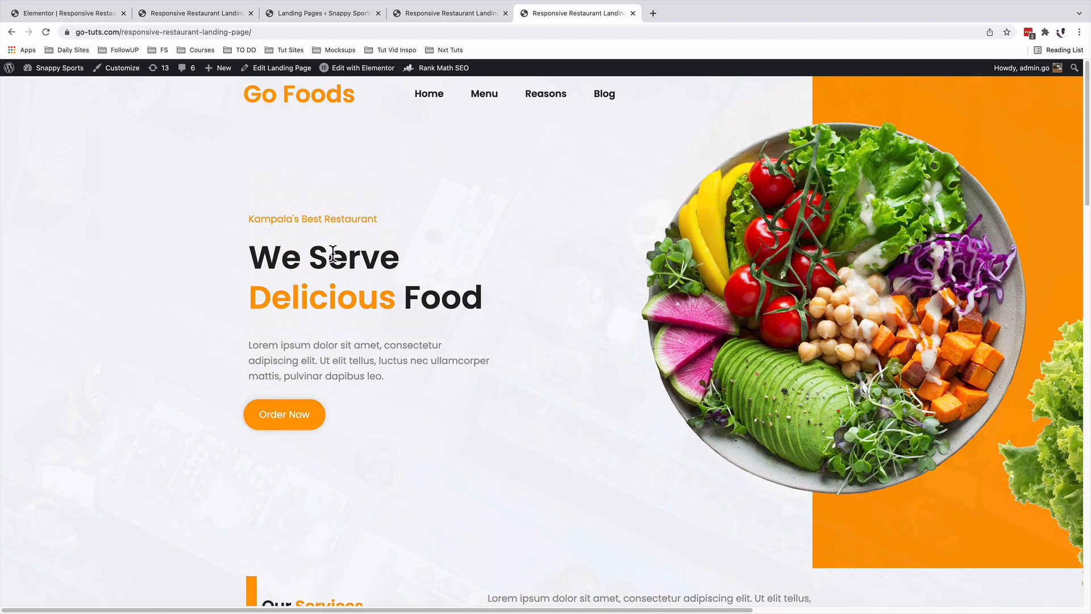